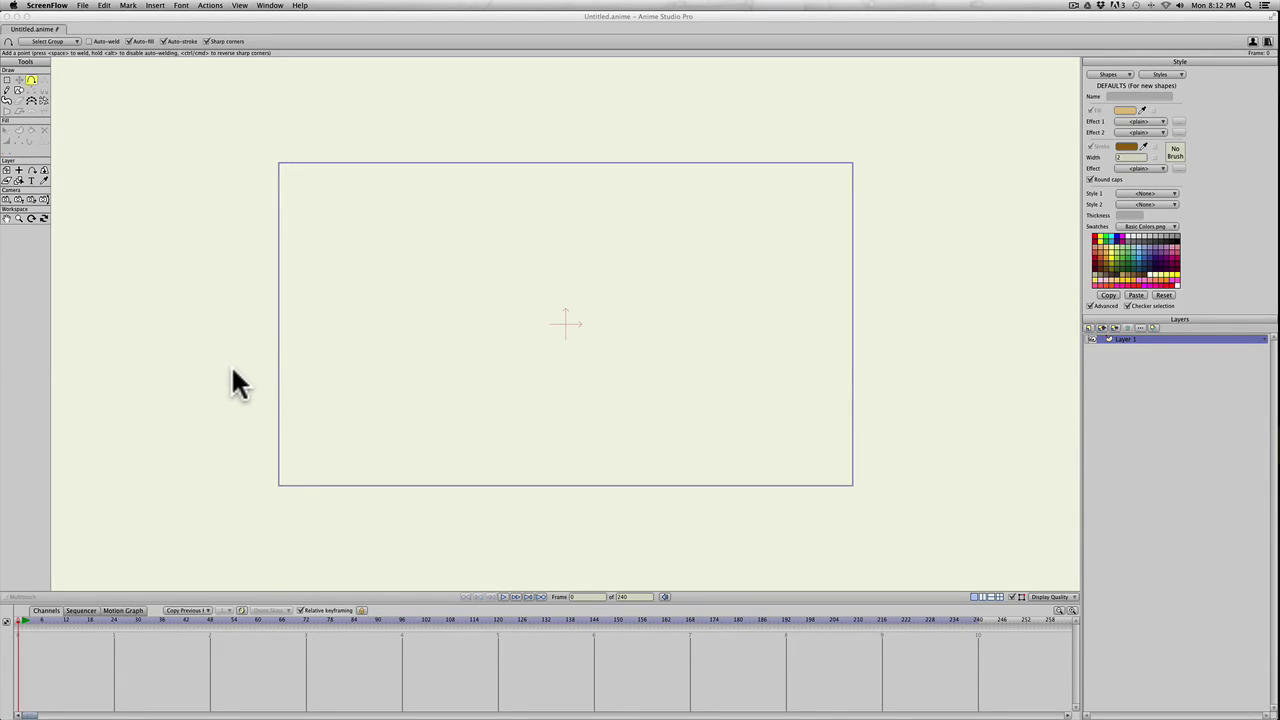
Draw a two-segment V-shaped line with its vertex outside the frame's left edge and its open ends inside the frame
scroll(238, 385, "down", 1)
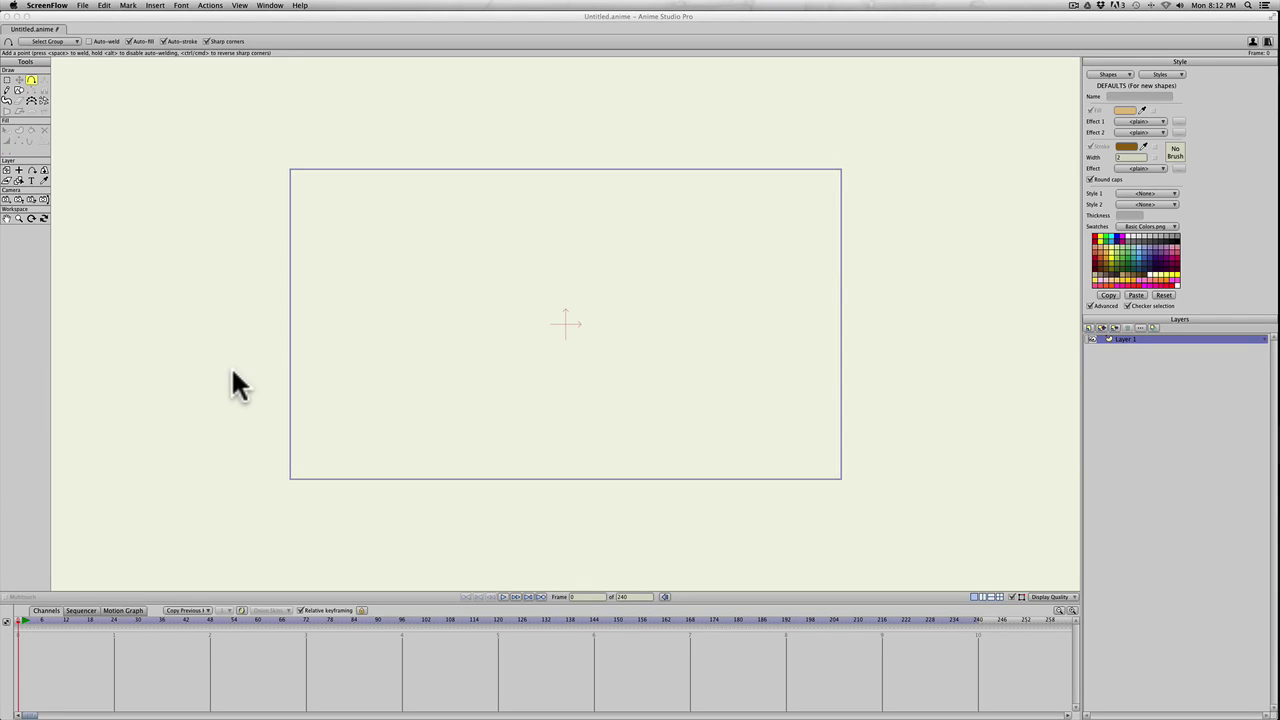
scroll(235, 372, "down", 4)
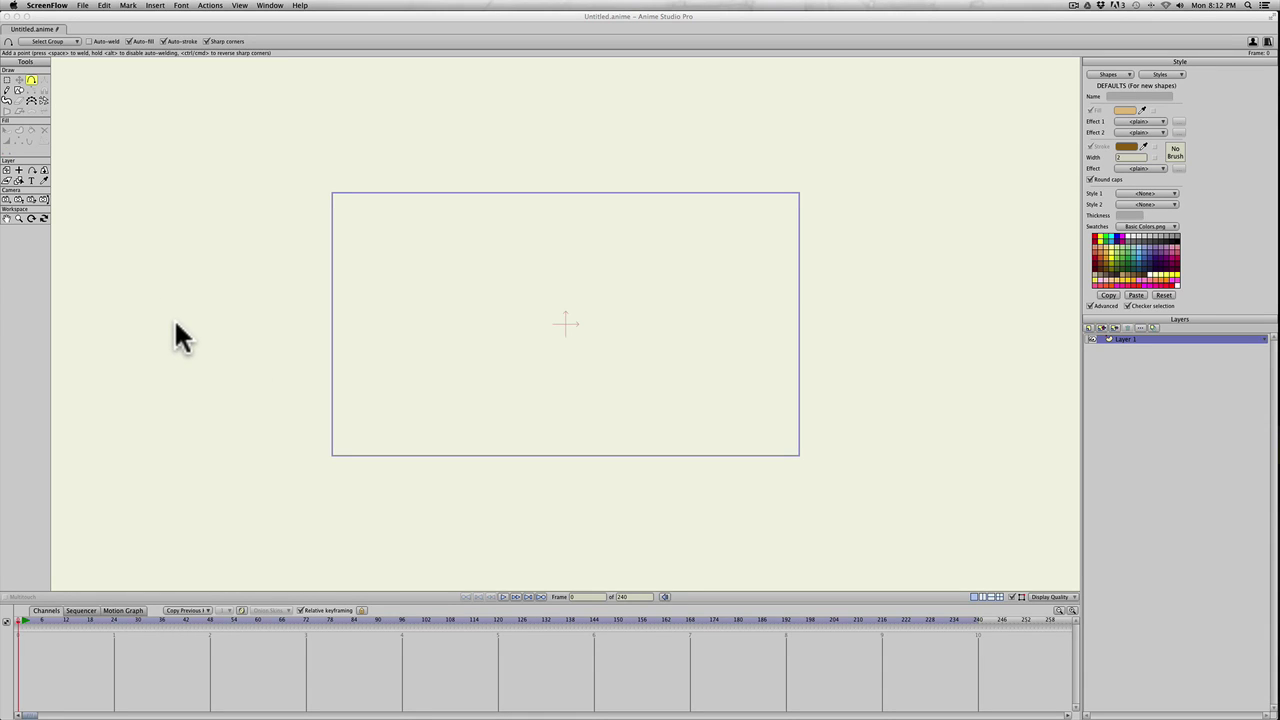
scroll(208, 350, "up", 1)
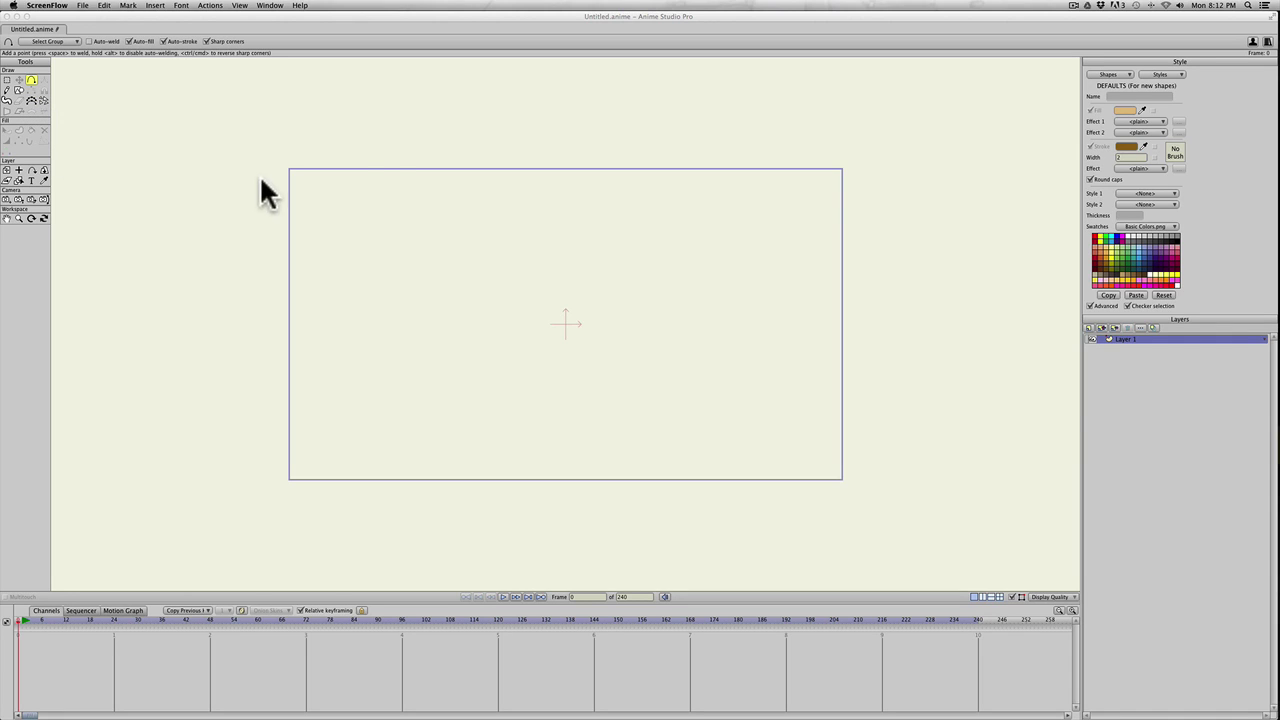
left_click(26, 77)
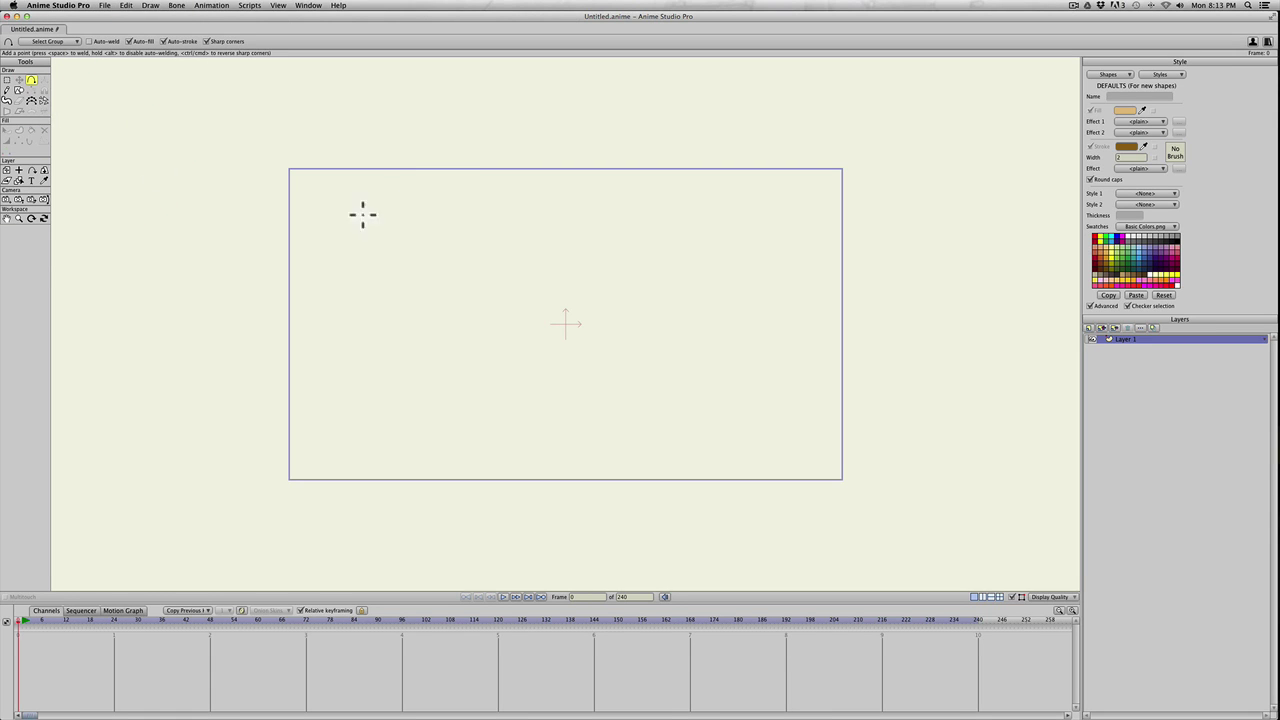
left_click_drag(438, 154, 435, 438)
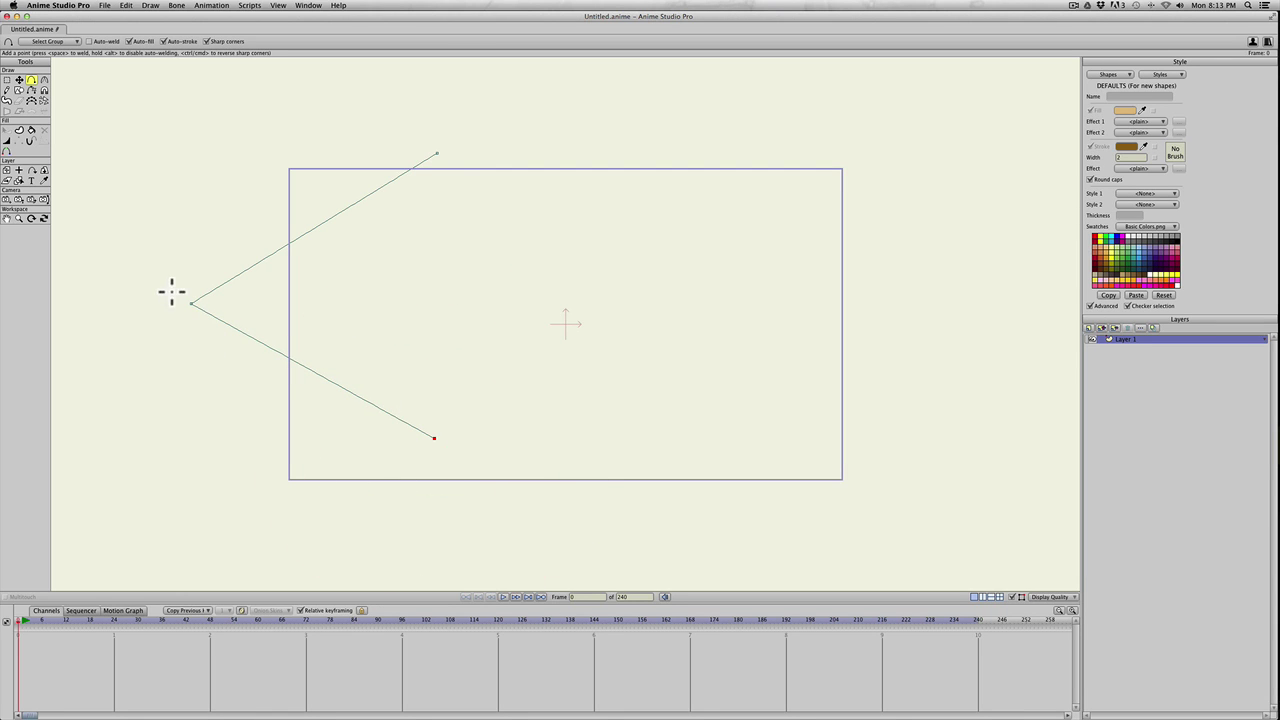
Move the V's vertex up and slightly outward, to about X -2.45, Y 0.33
key("t")
left_click_drag(191, 309, 193, 282)
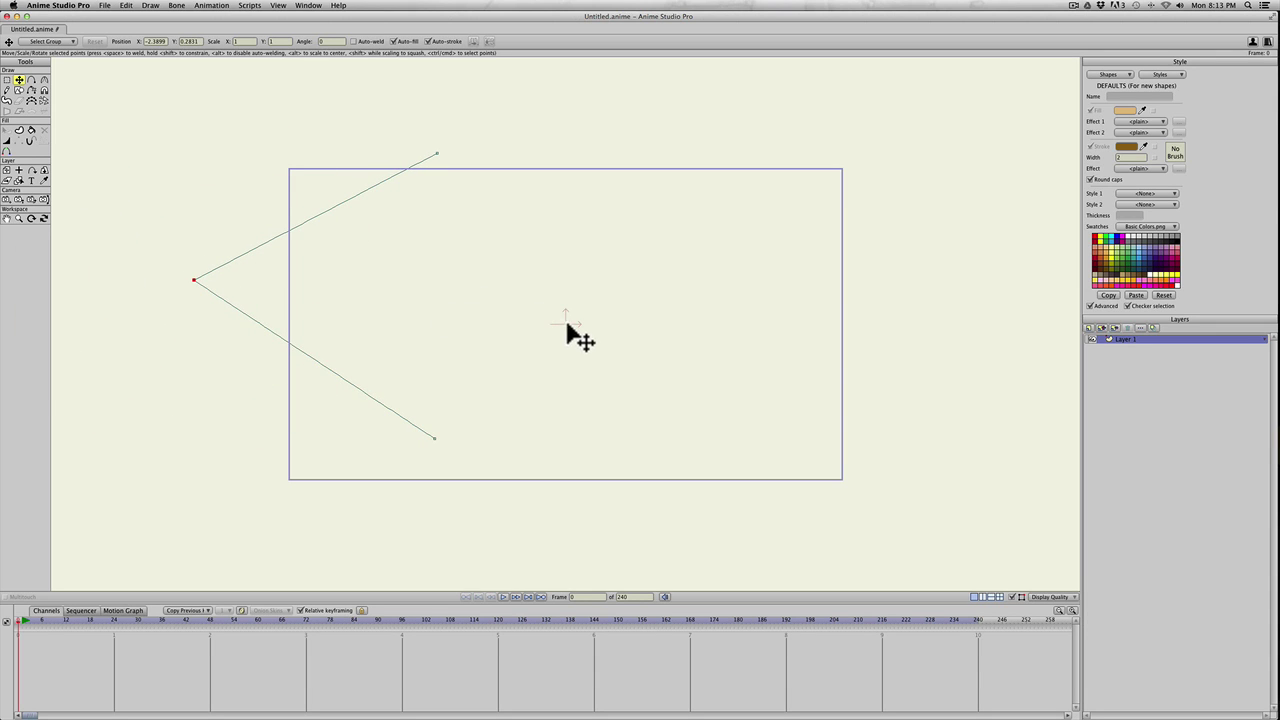
left_click_drag(194, 282, 184, 273)
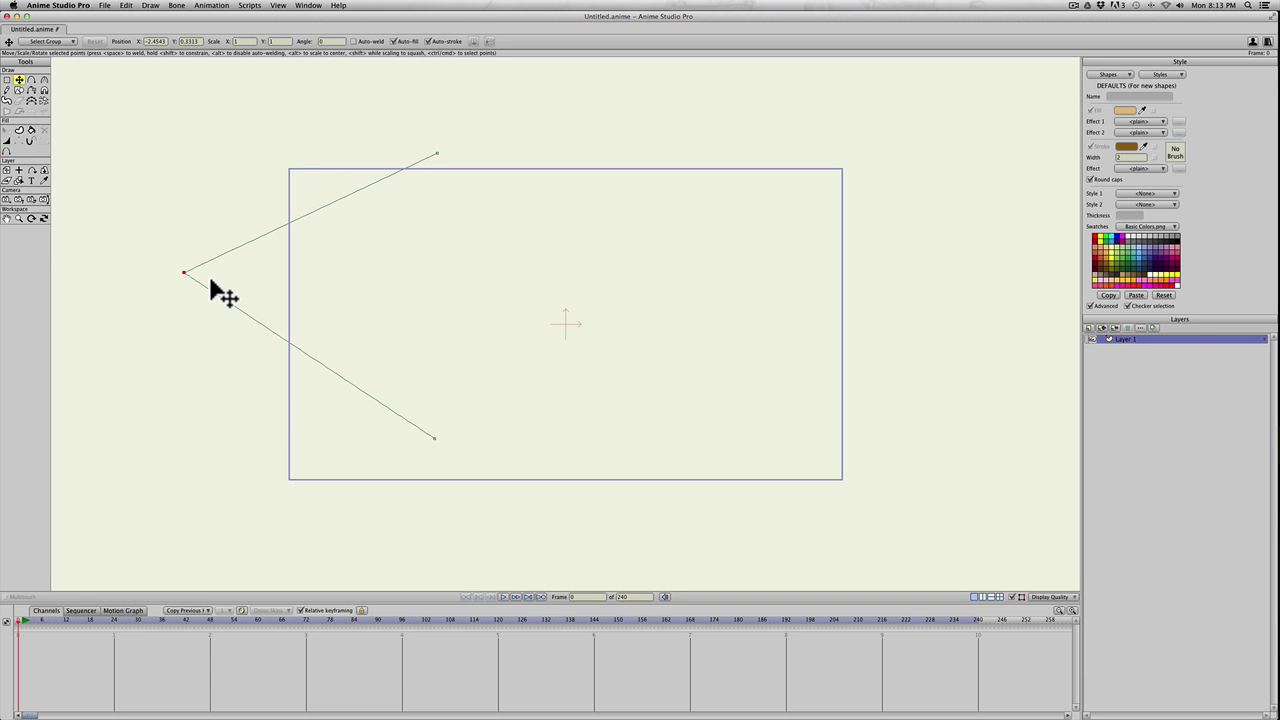
Create a stroke-only shape from both edges of the V
key("u")
left_click(214, 260)
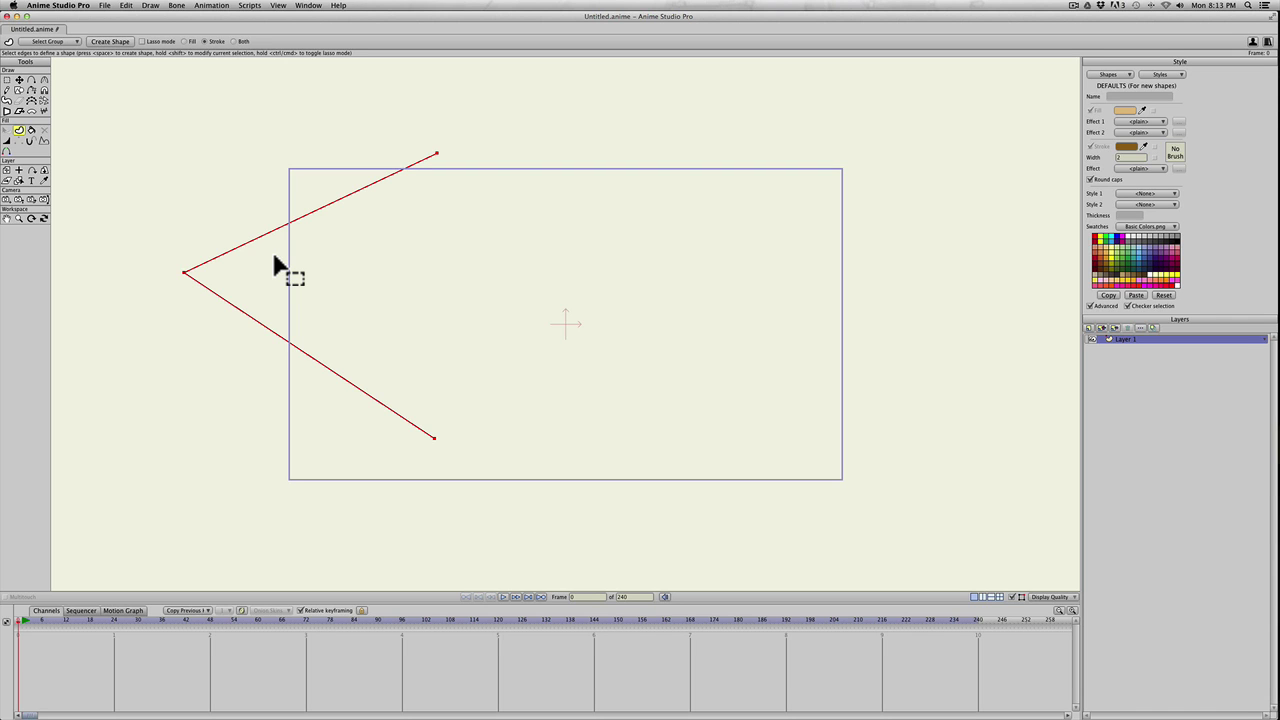
key("space")
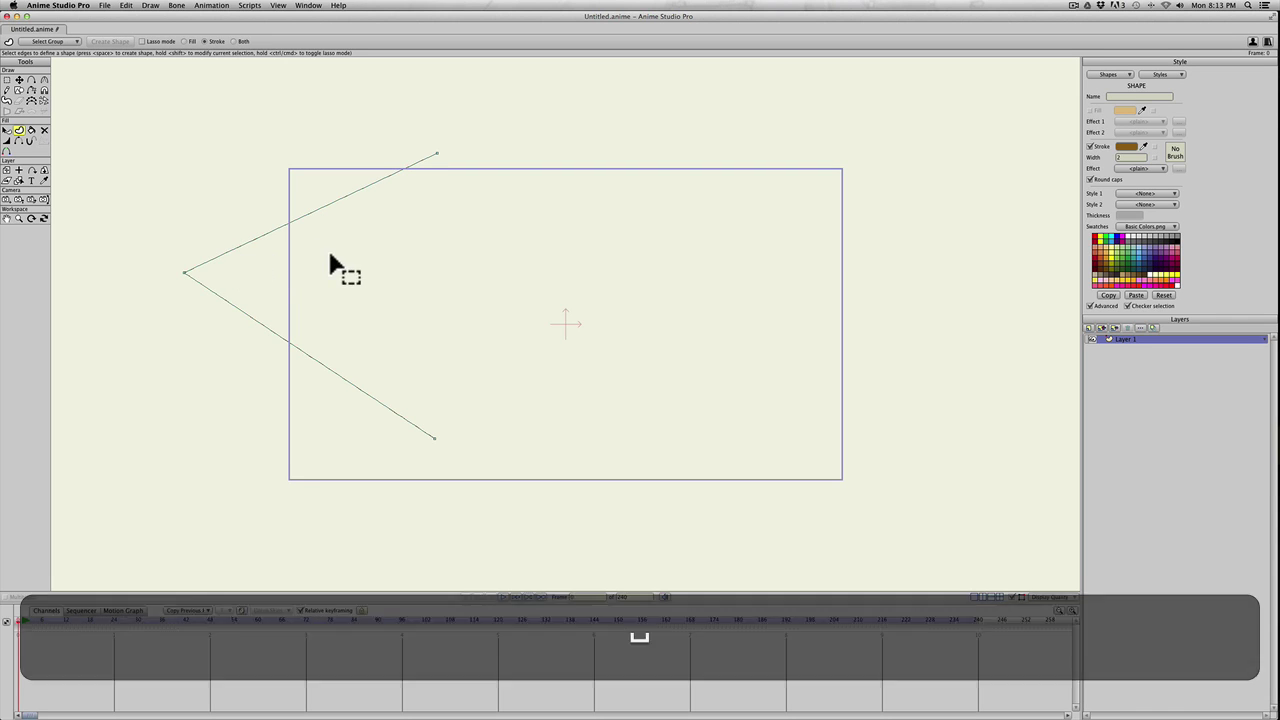
Select all points of the V and thicken its line width to about 294 percent
scroll(363, 238, "up", 1)
key("t")
left_click(266, 212)
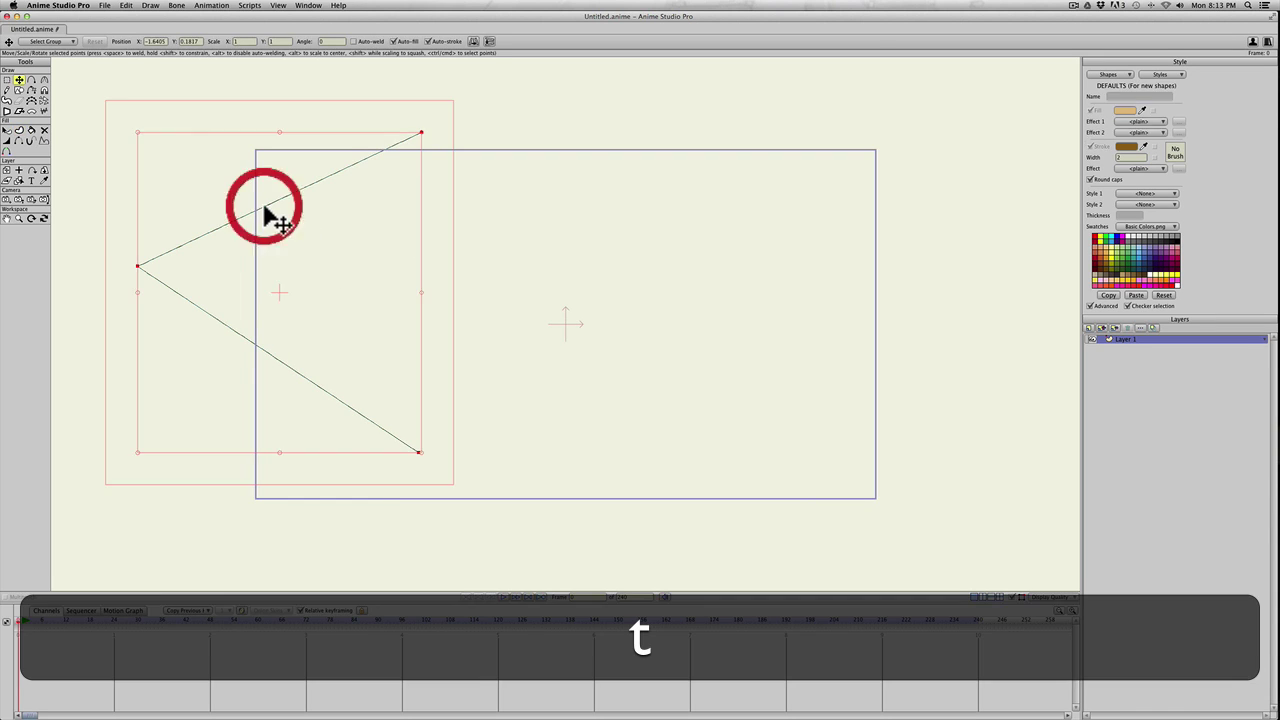
key("shift+w")
left_click(328, 207)
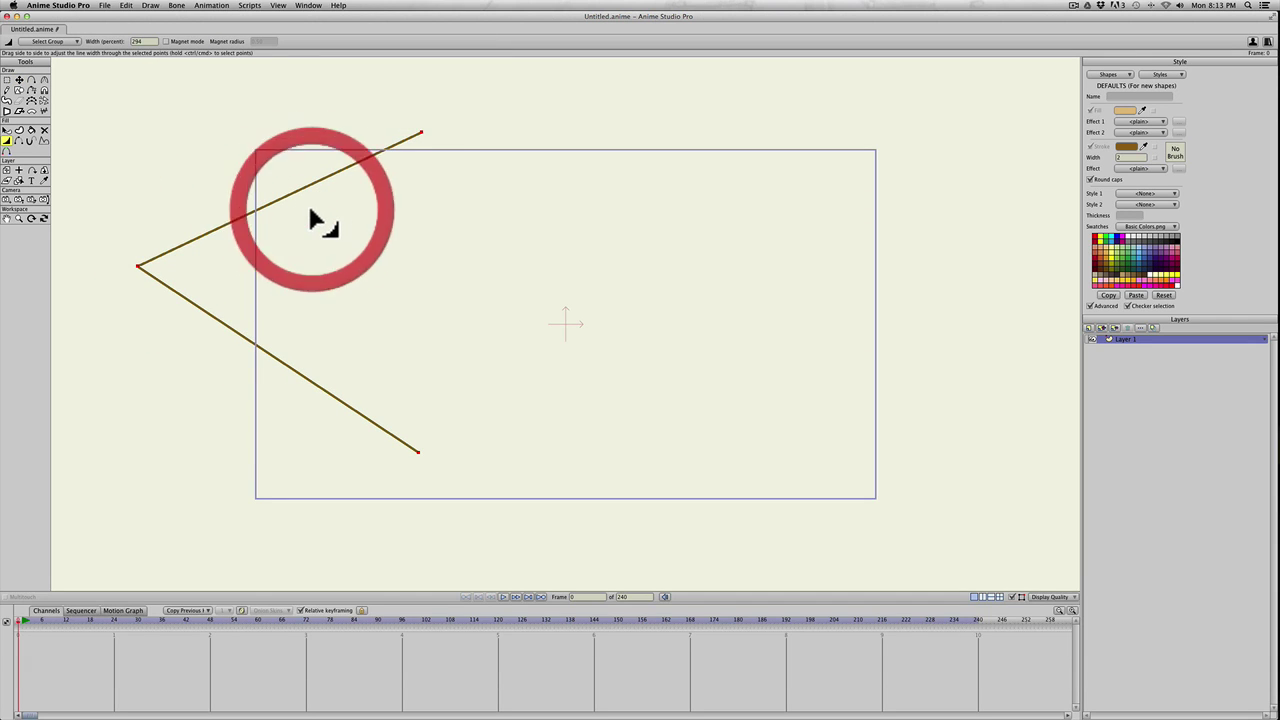
Select the V shape and set both its fill and stroke colours to pure red
key("q")
left_click(276, 210)
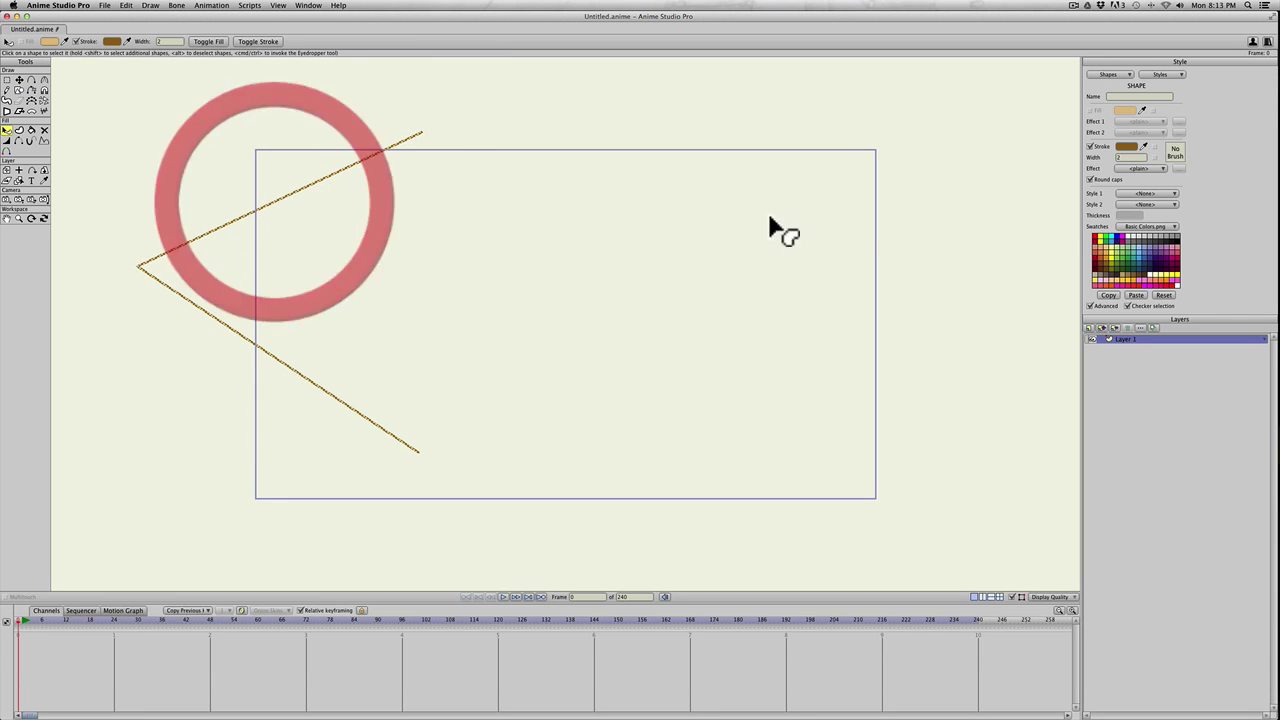
left_click(1093, 237)
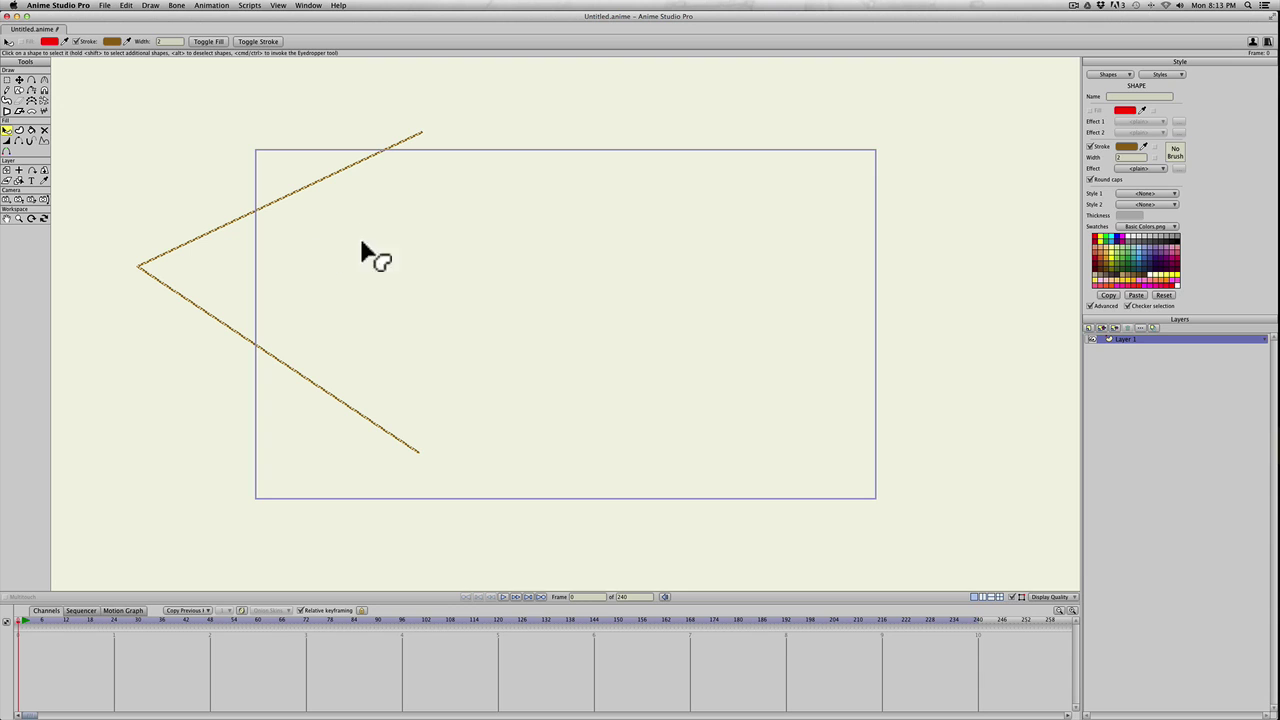
key("shift")
left_click(1095, 240, "shift")
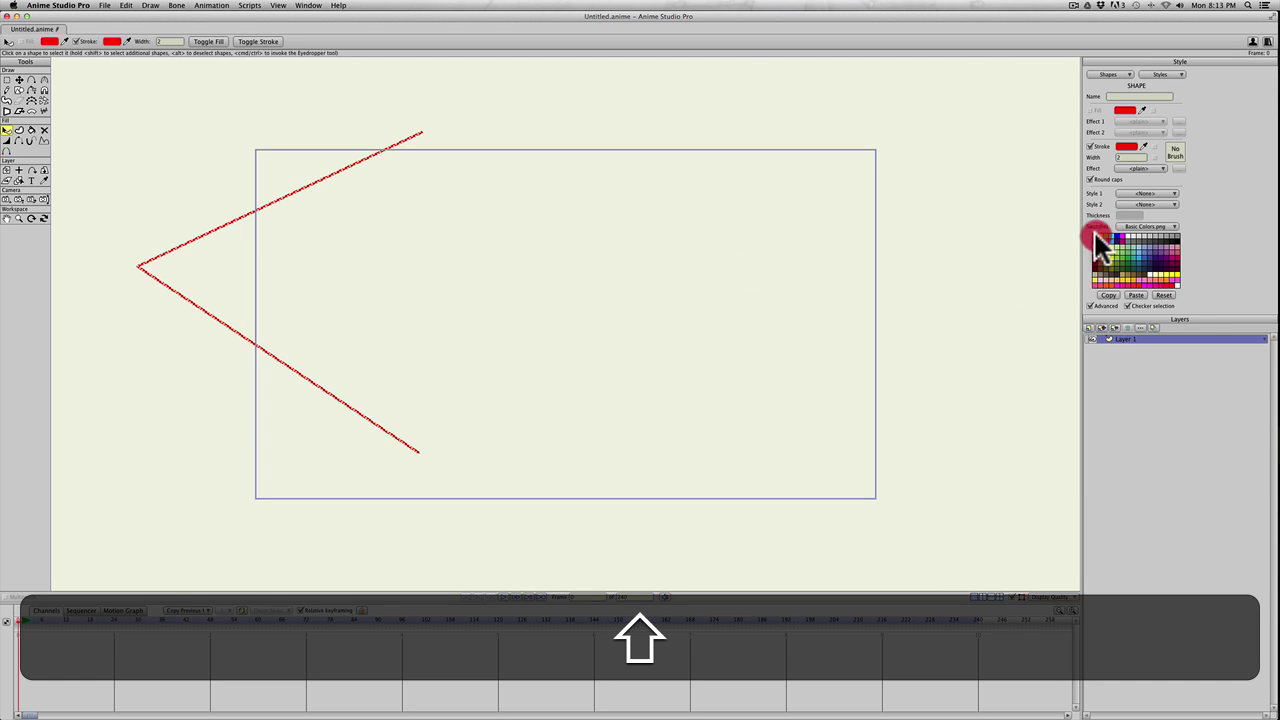
Duplicate the red V and place the copy horizontally to the right of the original, at about X 0.49
scroll(240, 272, "down", 2)
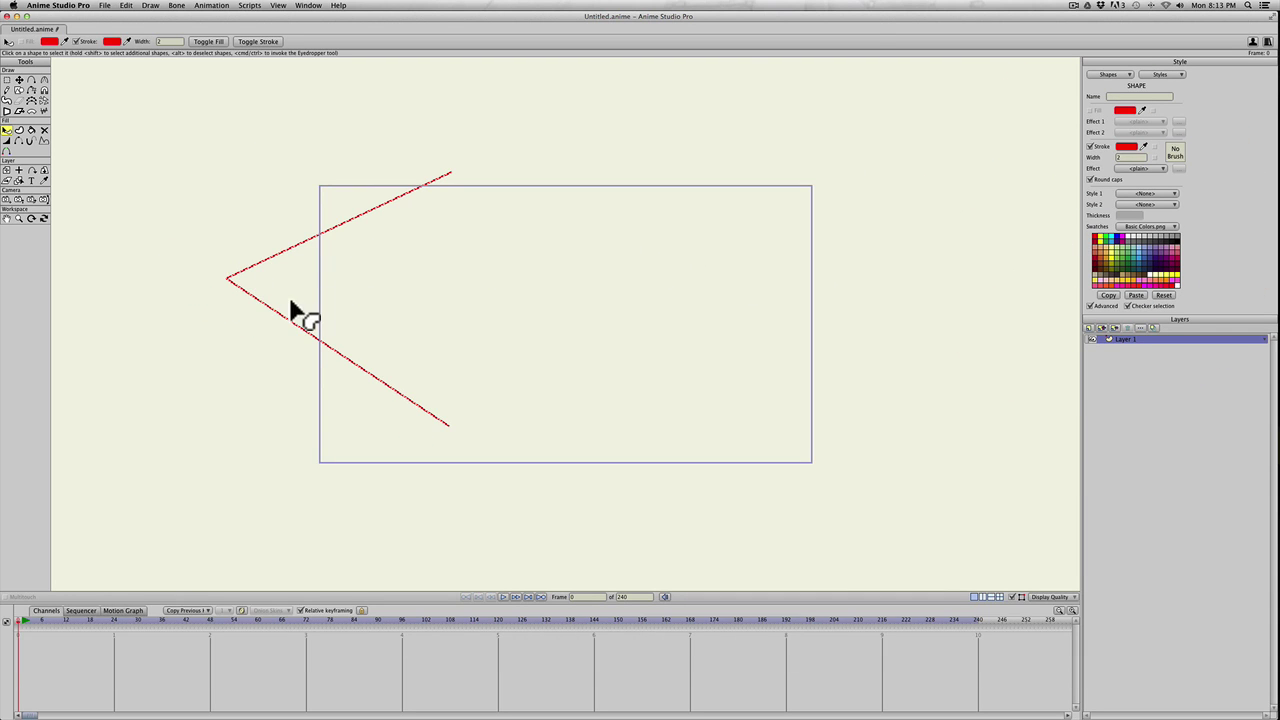
key("t")
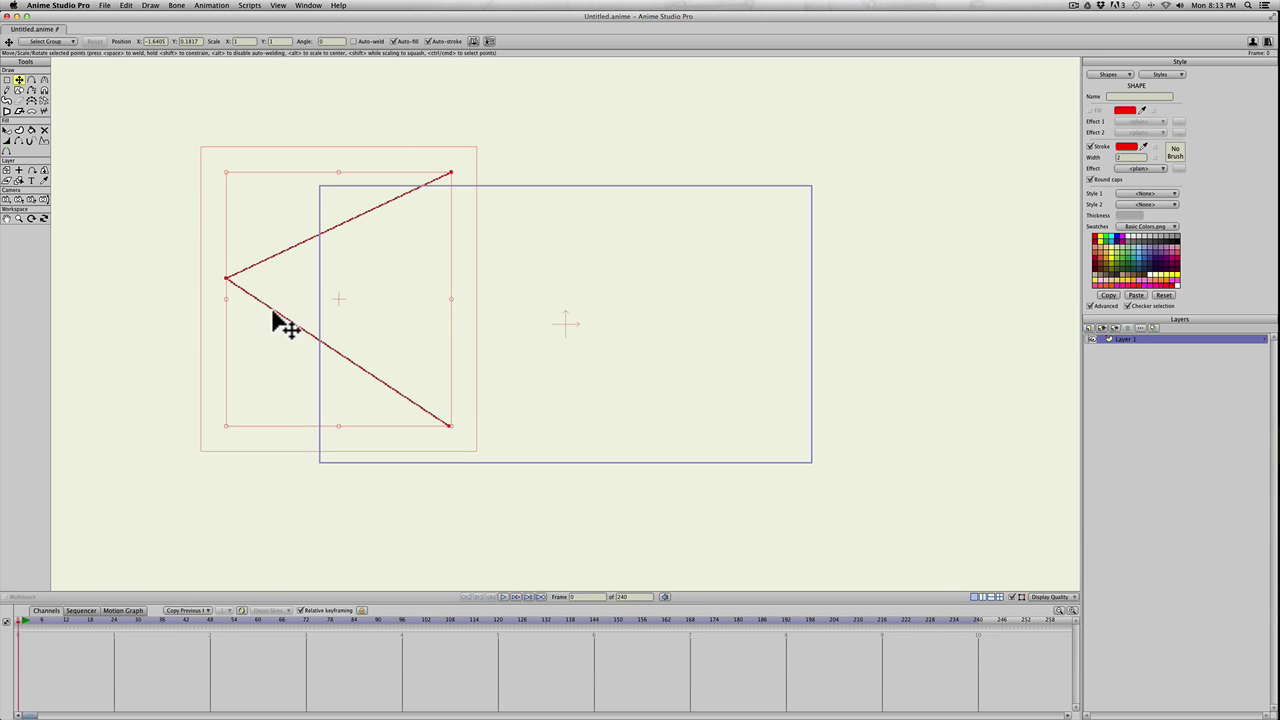
left_click(268, 348)
key("t")
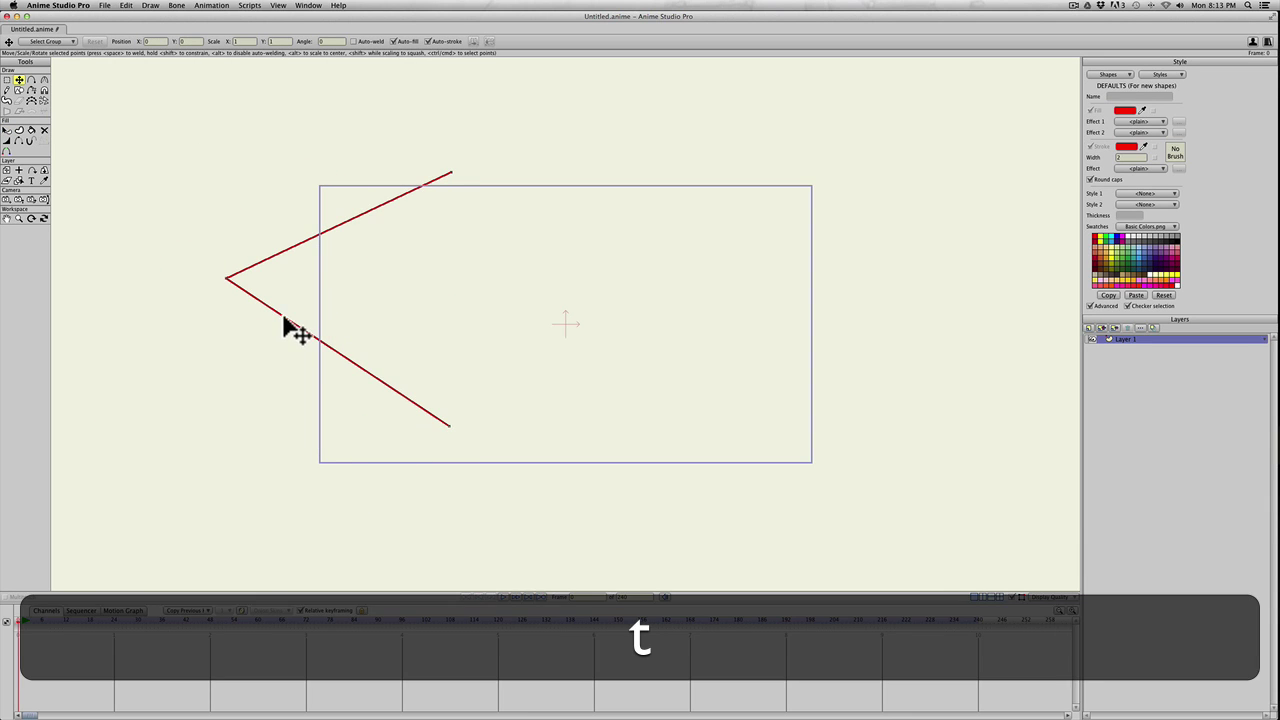
left_click(285, 322)
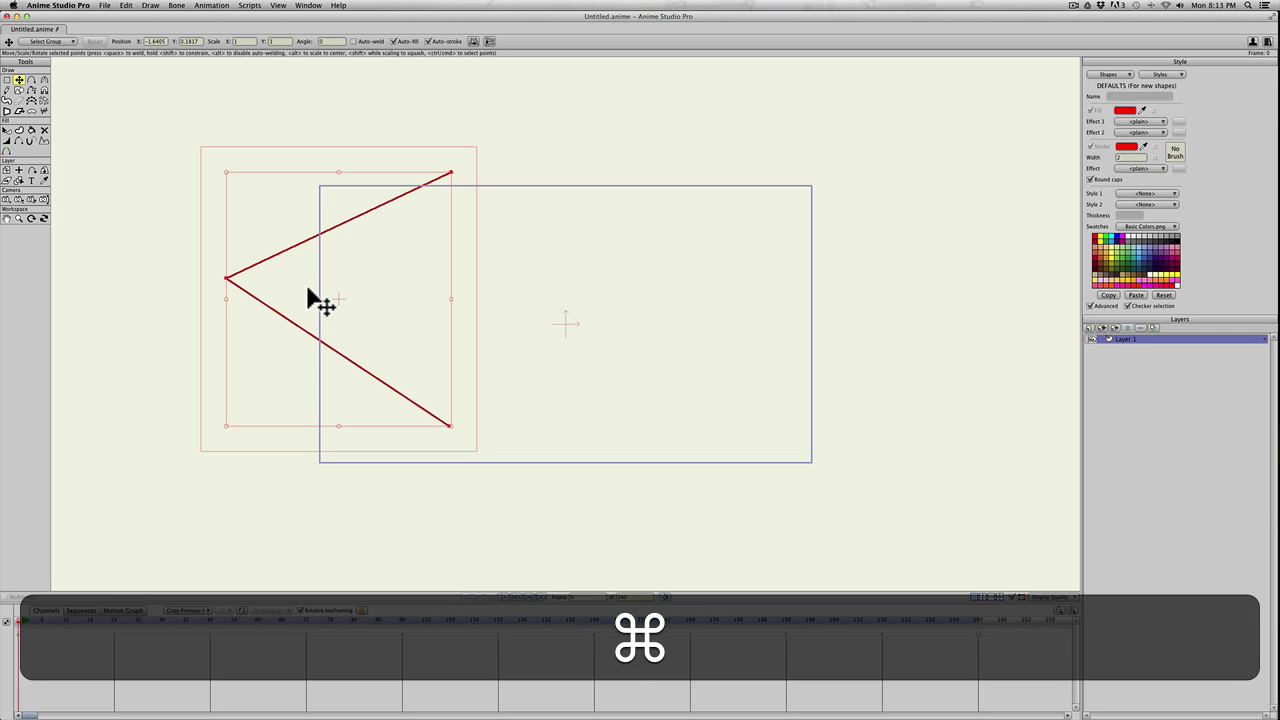
key("super+v")
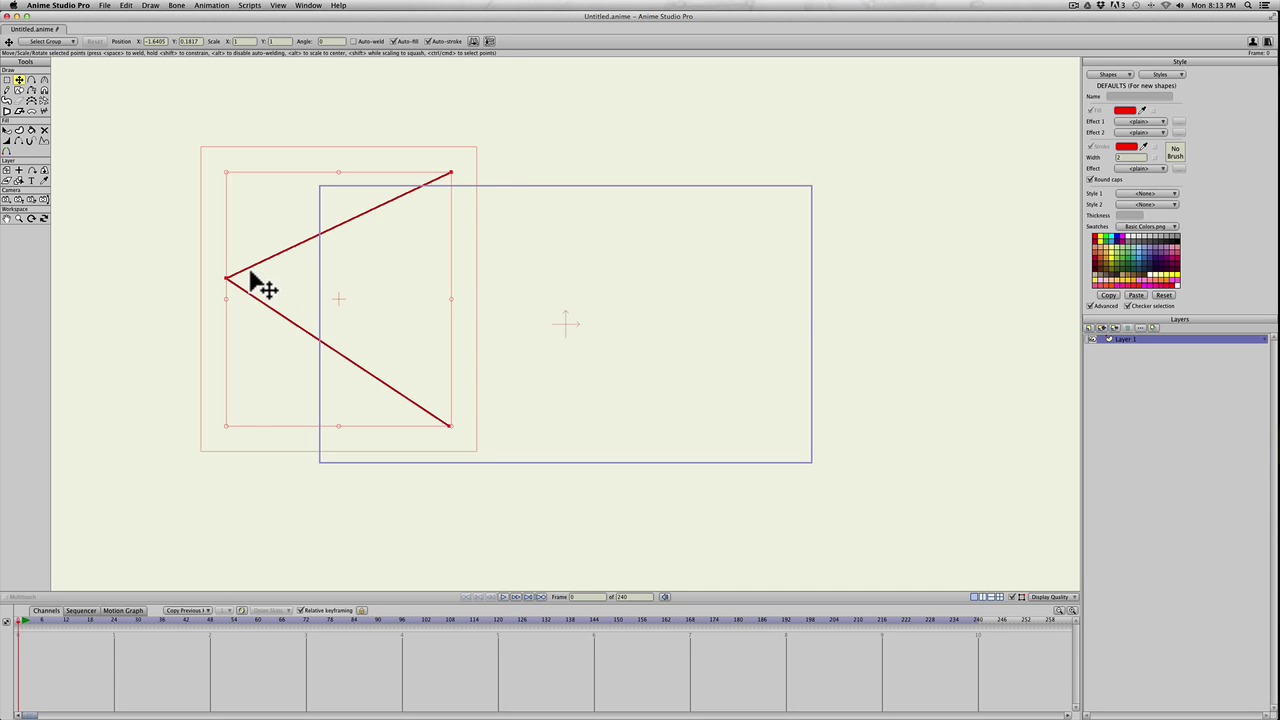
left_click_drag(251, 276, 543, 288)
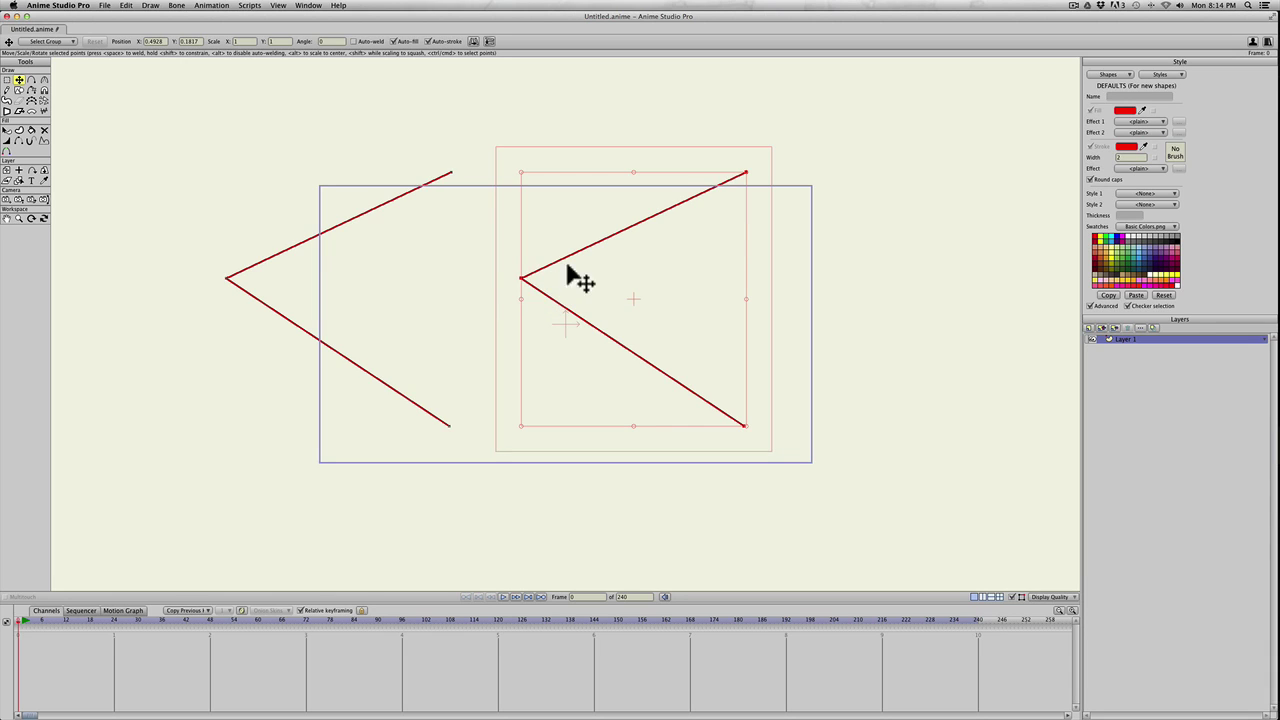
Move the copied V's vertex horizontally past the frame's right edge so that the copy opens toward the original
left_click(522, 278)
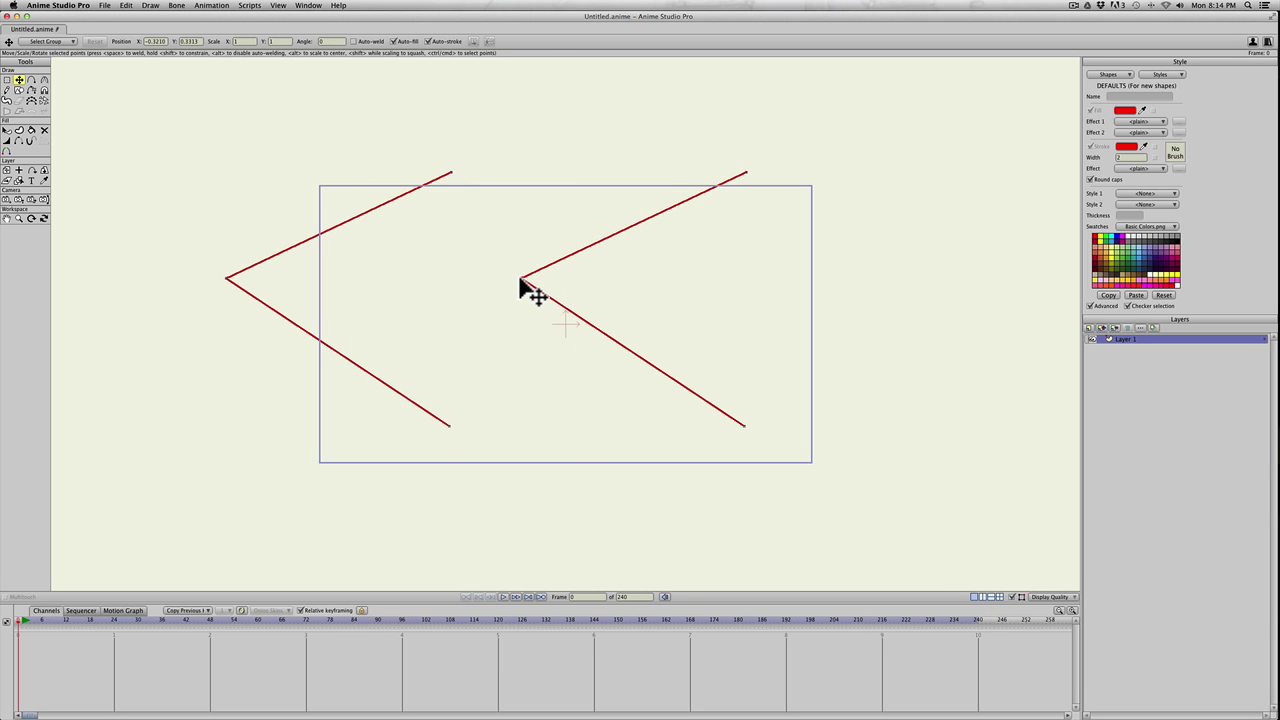
left_click_drag(521, 280, 1040, 297)
scroll(840, 292, "down", 2)
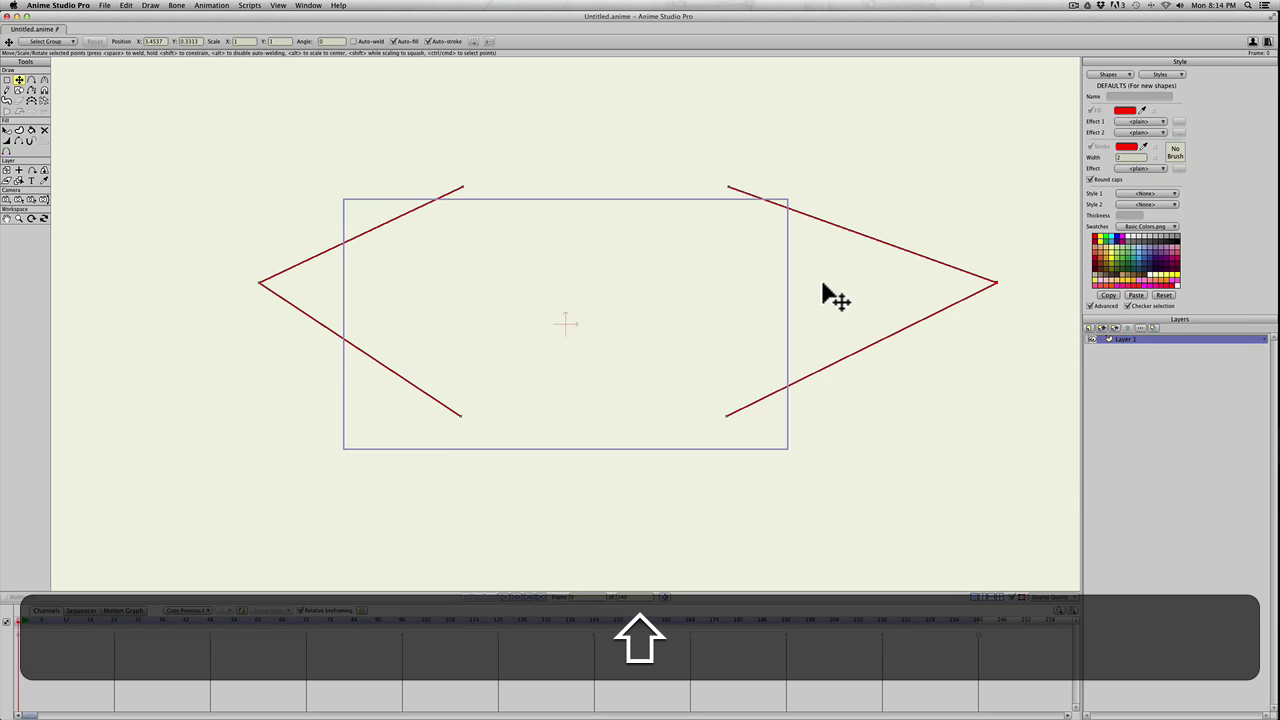
Spread both V vertices farther outward, far beyond the left and right edges of the frame
scroll(822, 290, "down", 3)
scroll(820, 290, "up", 1)
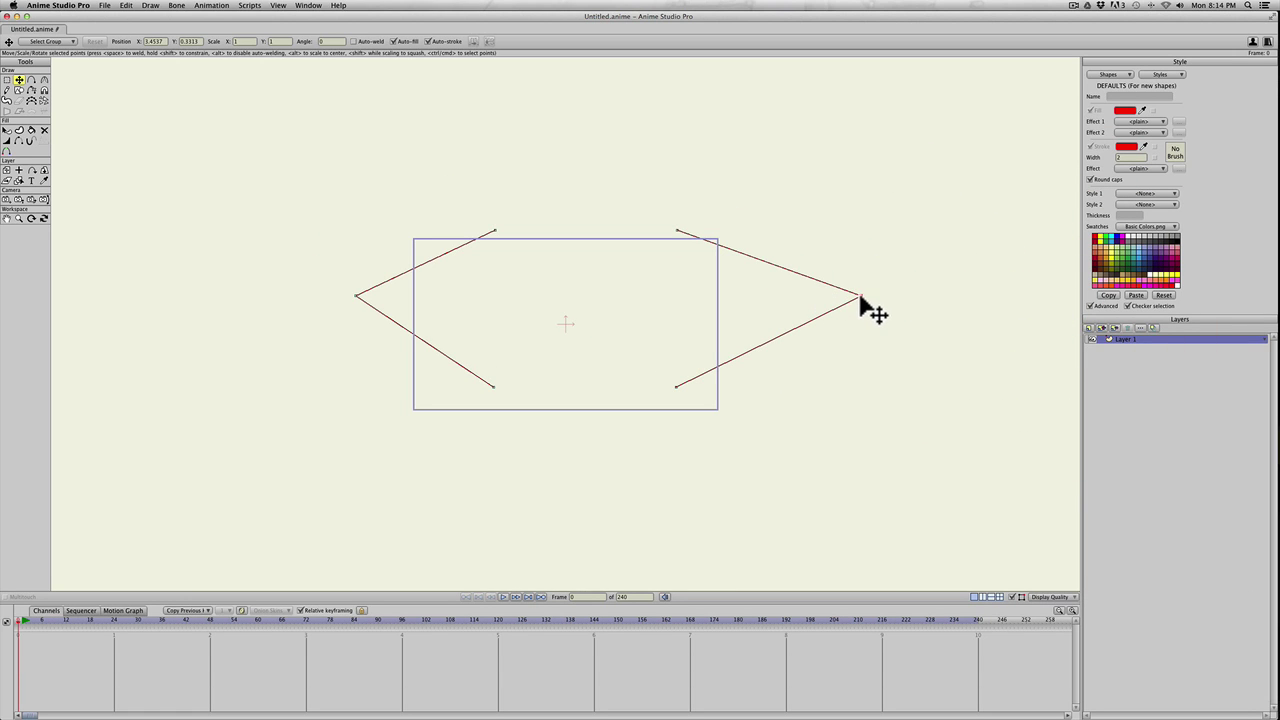
left_click_drag(860, 300, 960, 309)
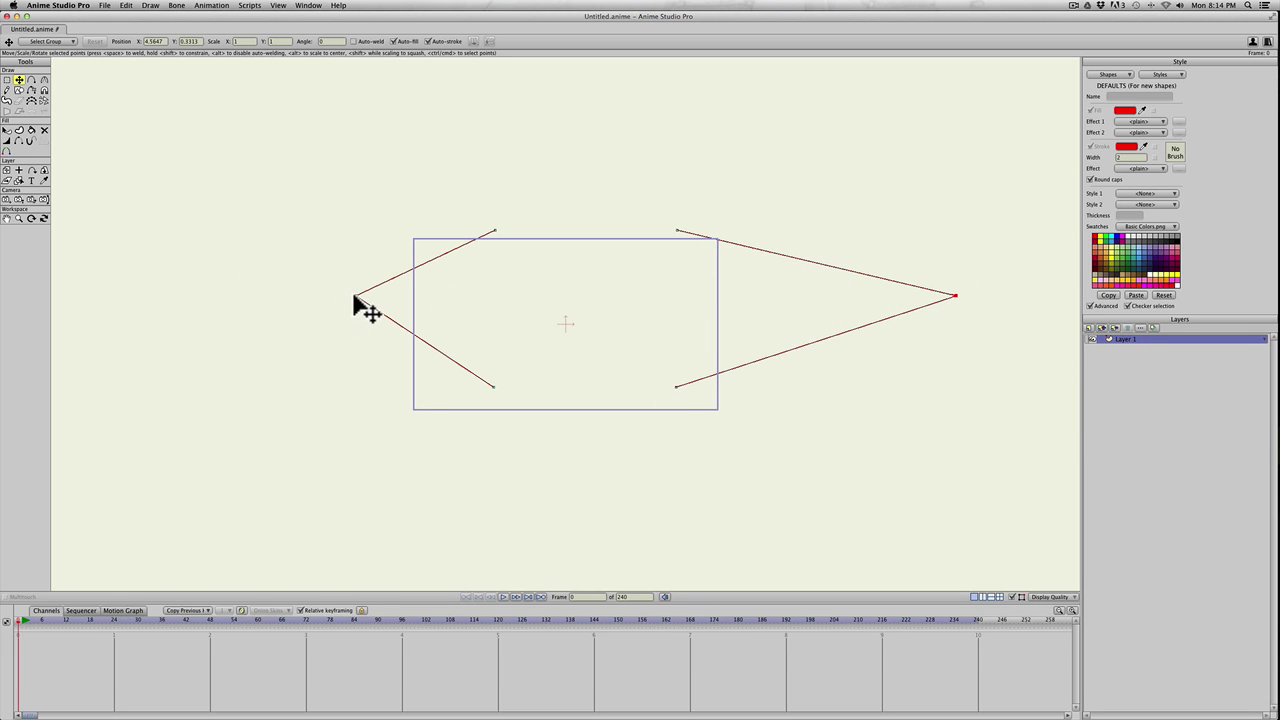
left_click_drag(355, 296, 88, 293)
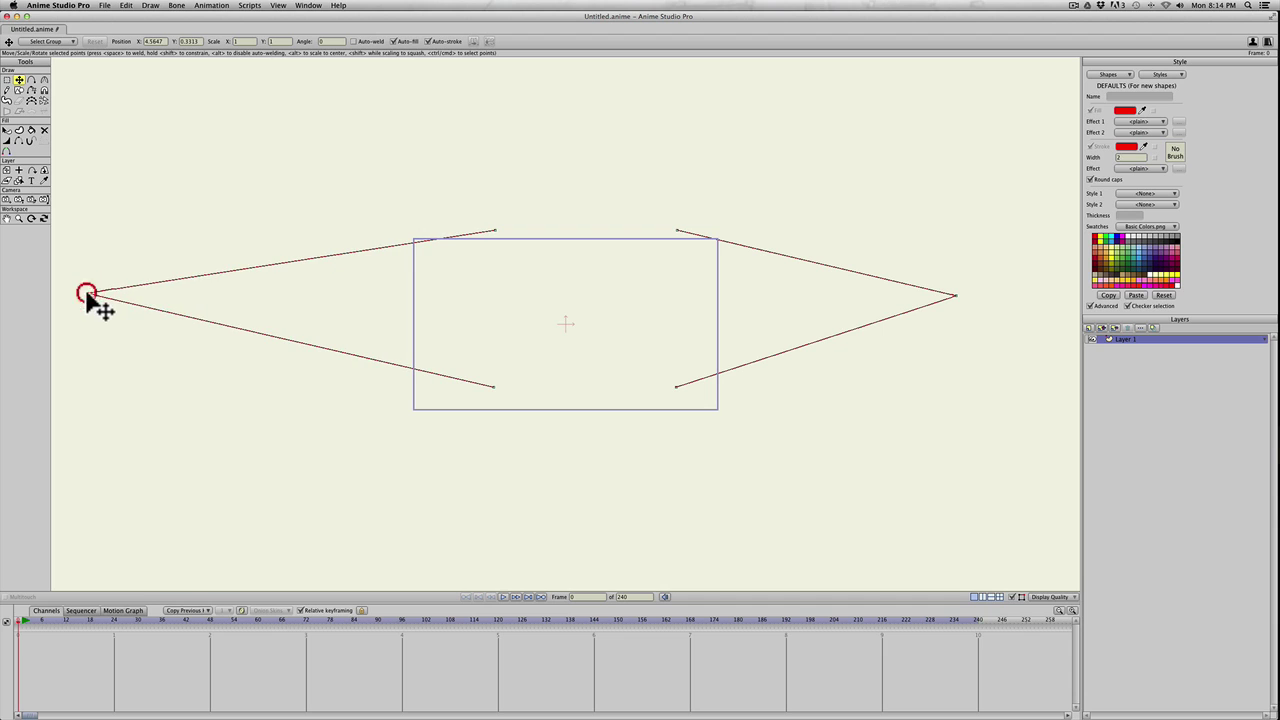
left_click_drag(955, 297, 1036, 296)
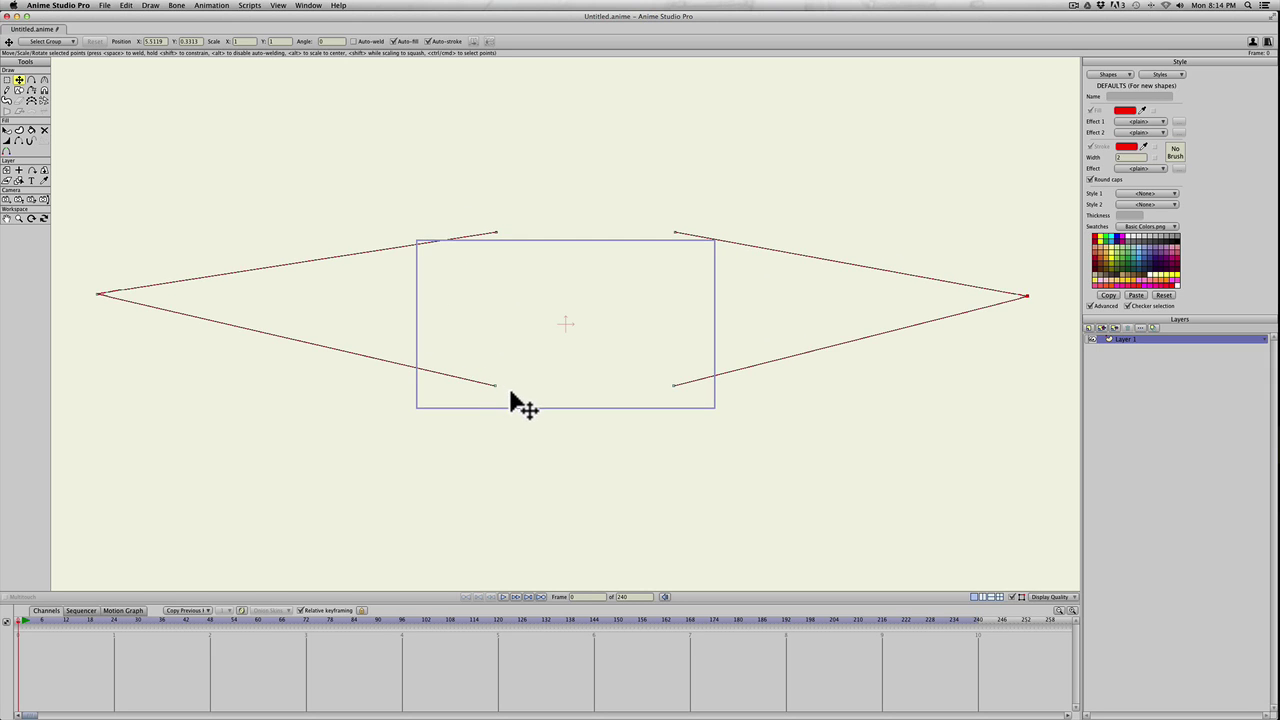
Extend both open ends of the left V across the frame and past its right edge
scroll(508, 394, "up", 1)
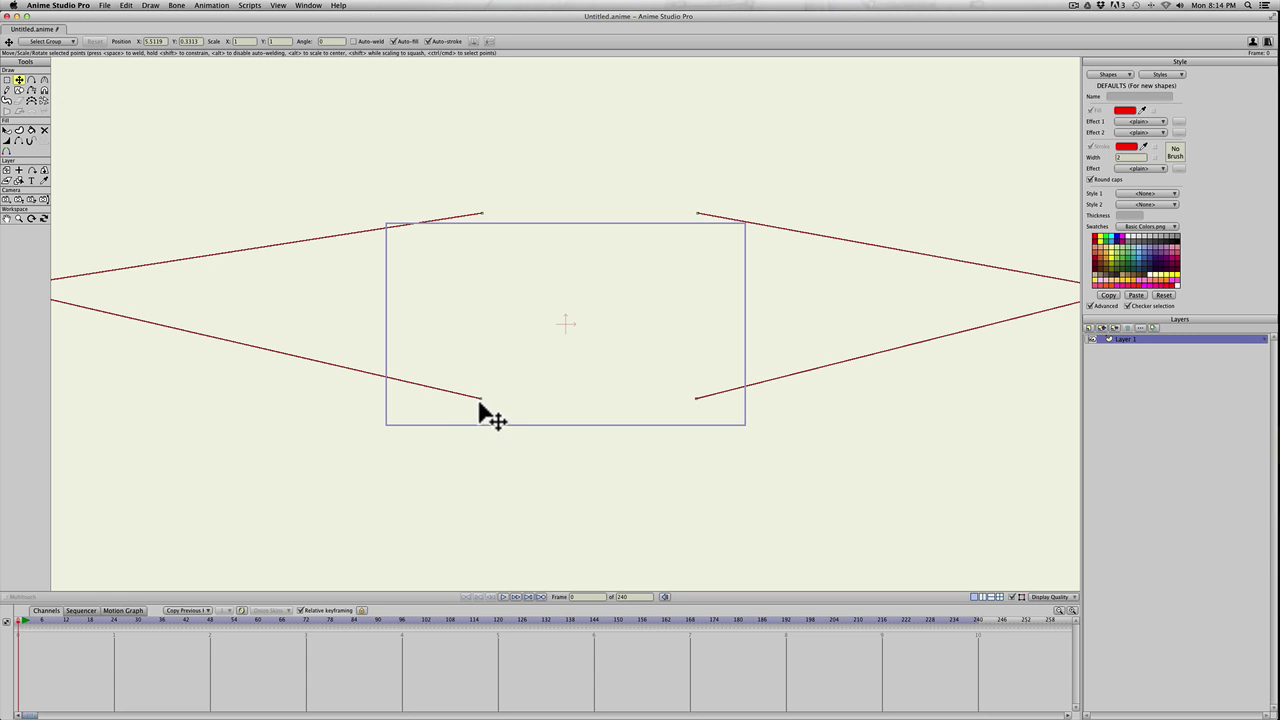
left_click(481, 399)
key("t")
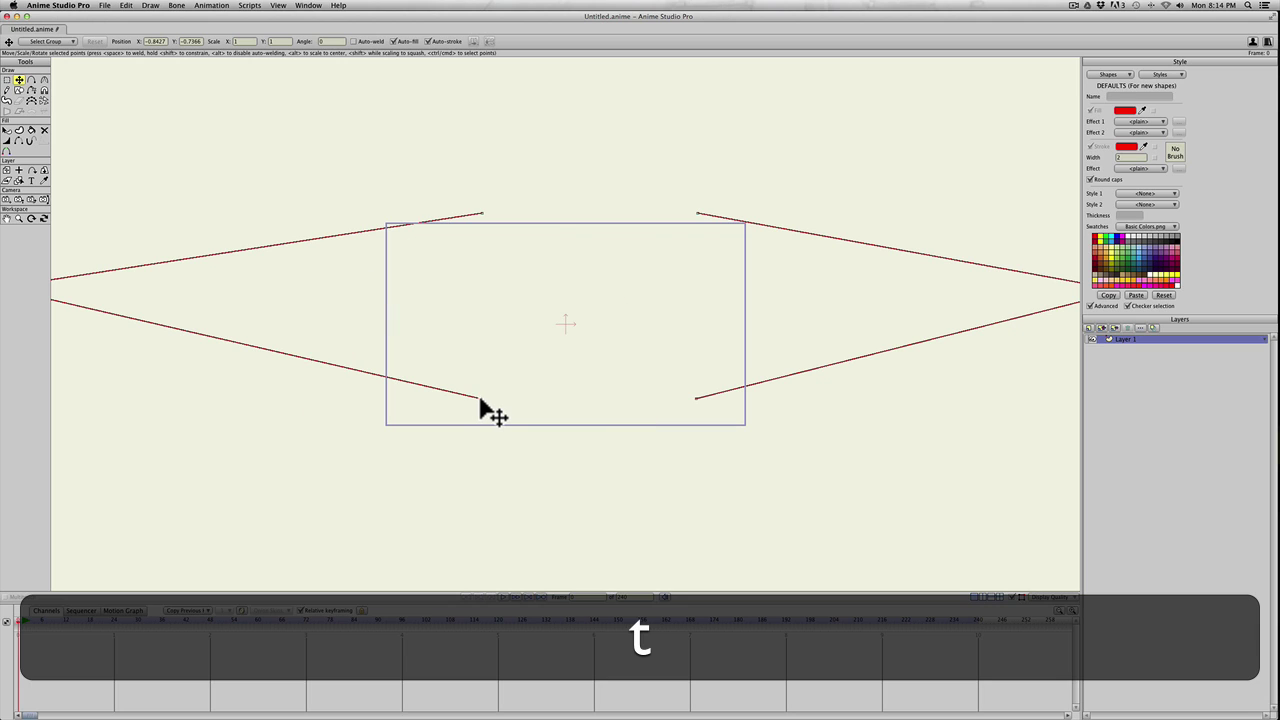
left_click_drag(480, 398, 994, 437)
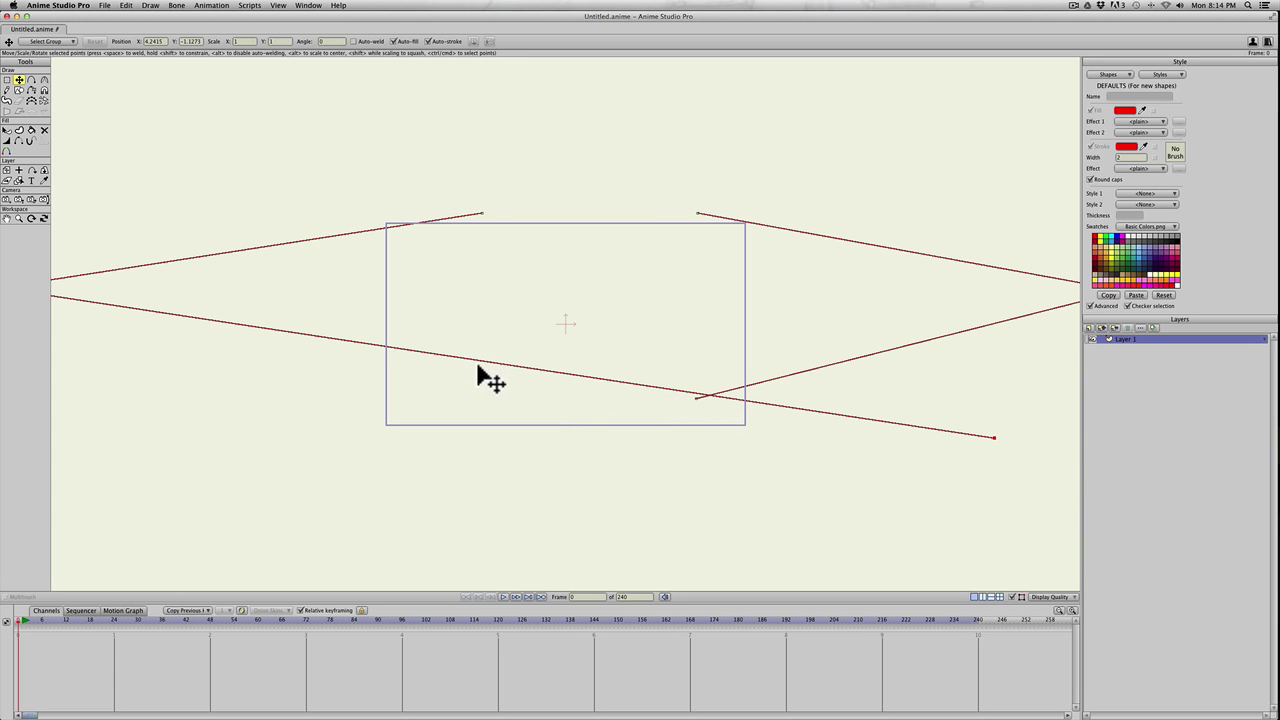
left_click_drag(480, 214, 908, 209)
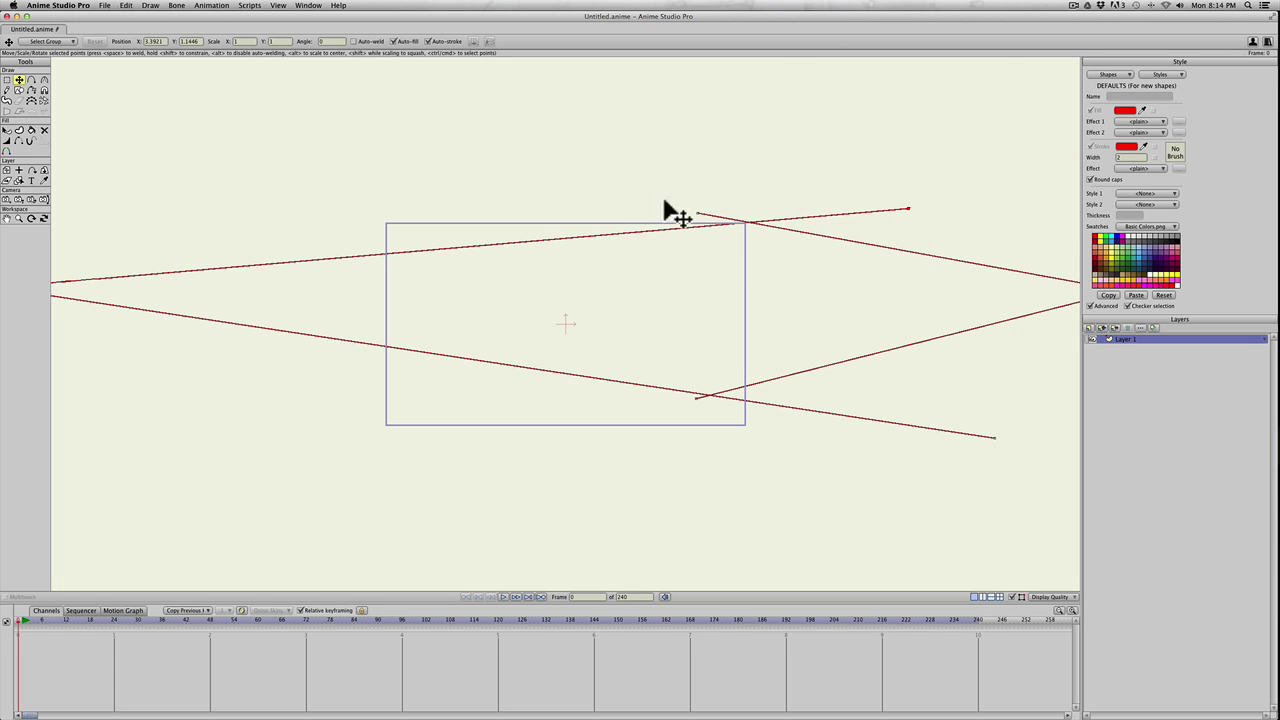
mouse_move(908, 210)
left_mouse_down()
mouse_move(914, 198)
mouse_move(931, 207)
left_mouse_up()
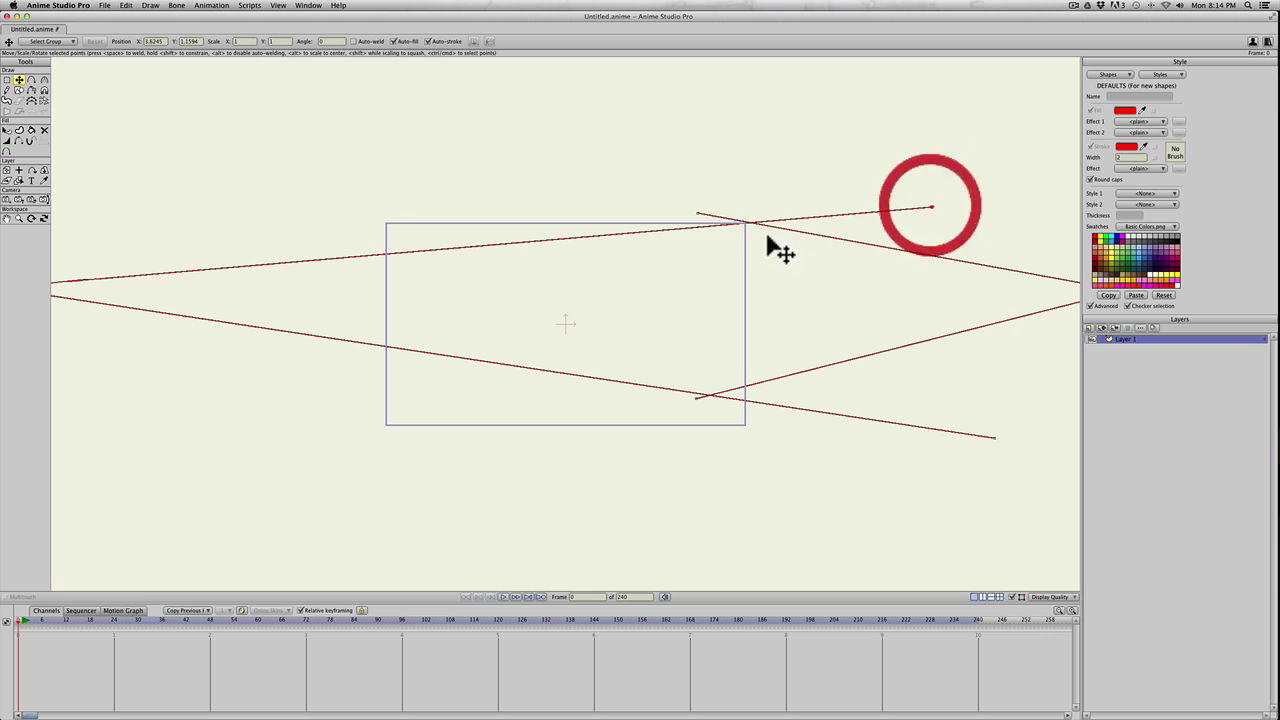
Extend both open ends of the right V across the frame and past its left edge
left_click_drag(702, 215, 333, 228)
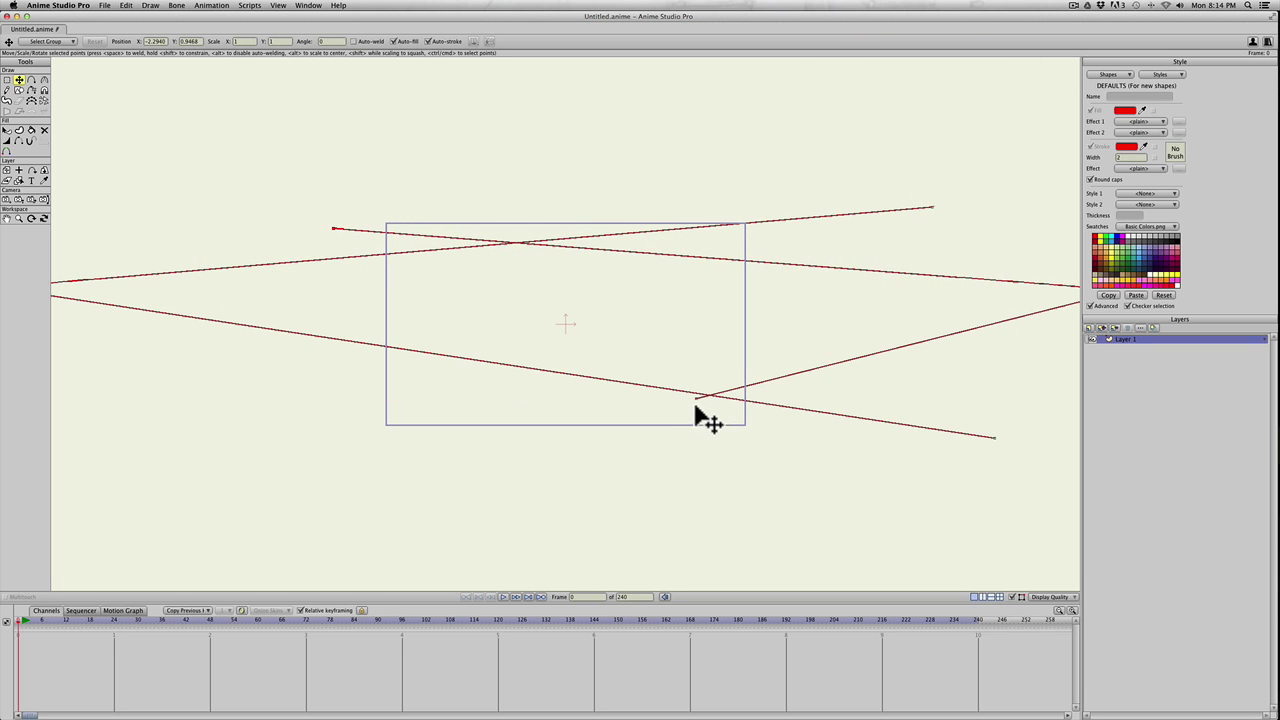
left_click_drag(696, 400, 222, 415)
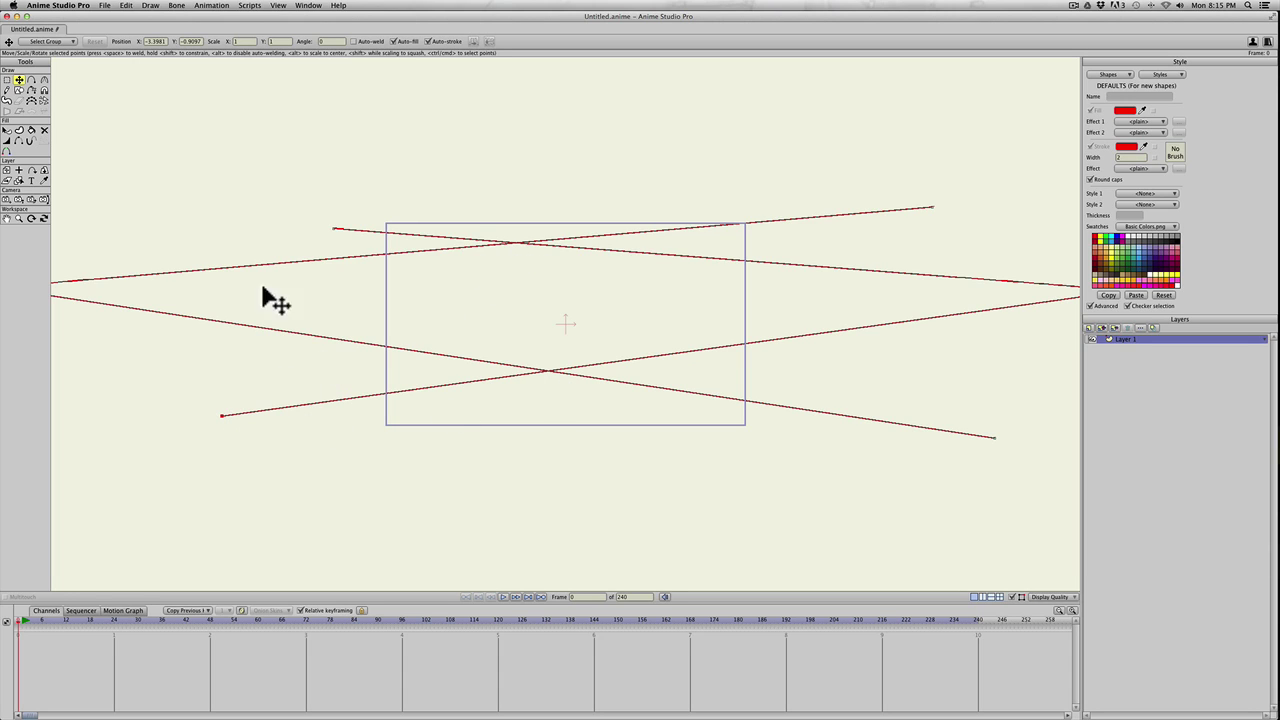
left_click_drag(329, 231, 296, 228)
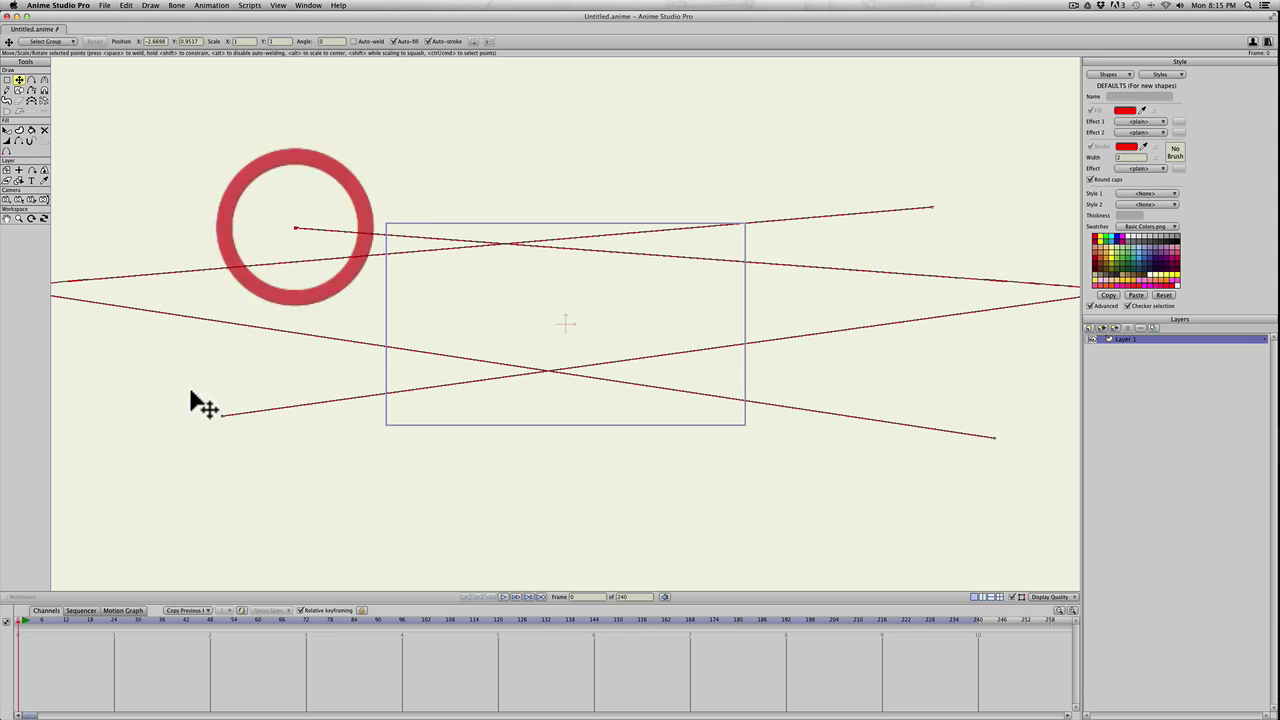
left_click_drag(226, 418, 205, 407)
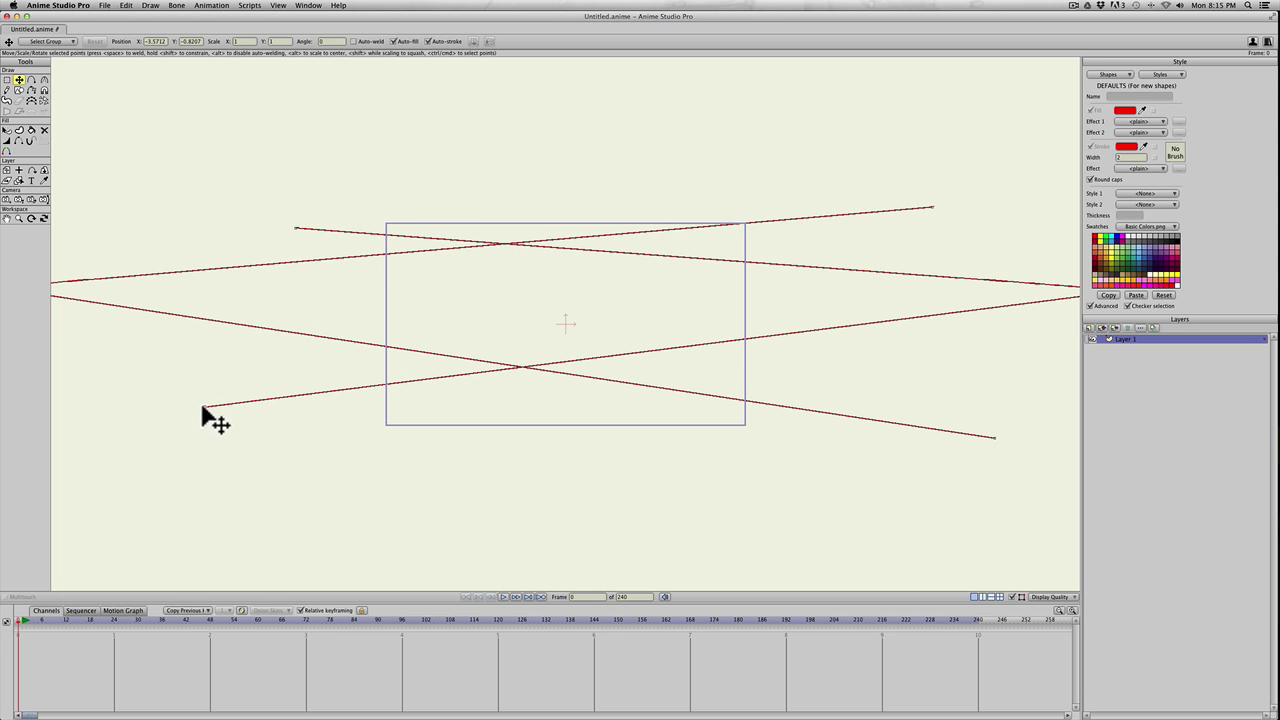
Raise the open lower end of the right V so that the lower line crossing sits almost directly beneath the upper one
left_click_drag(203, 408, 194, 398)
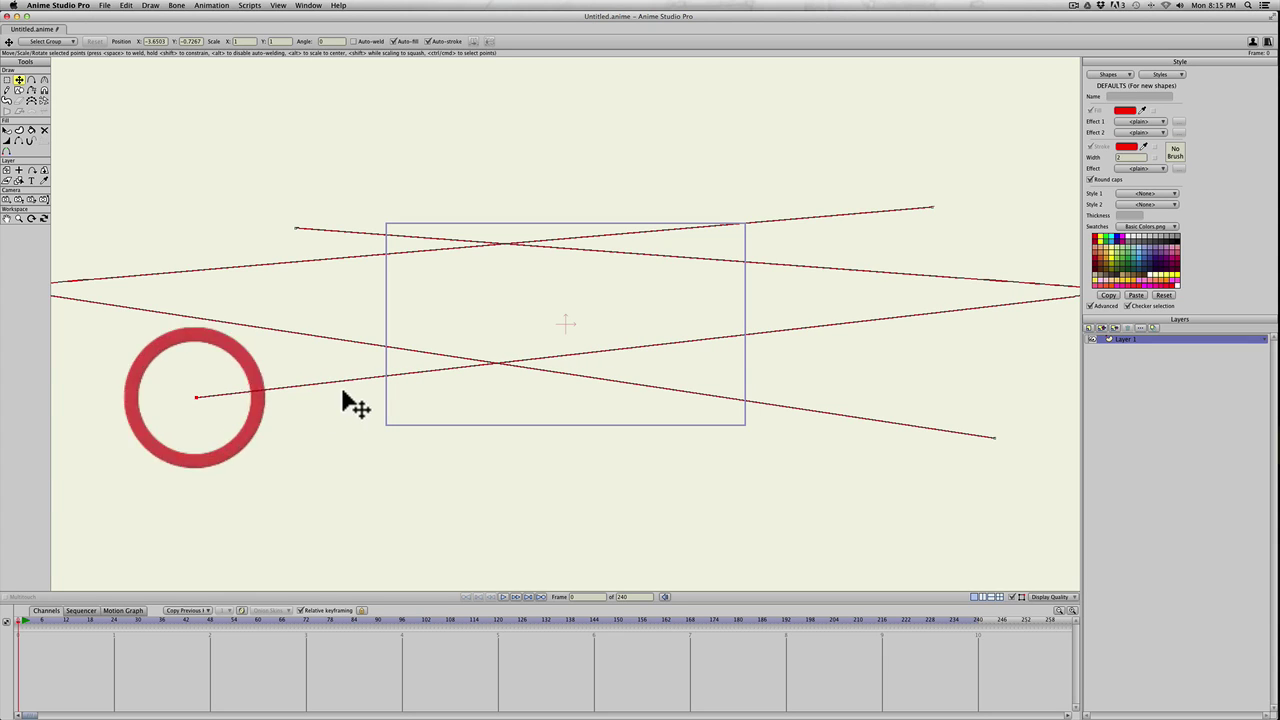
Set up a new shape with a light tan fill and a brown stroke
left_click(19, 91)
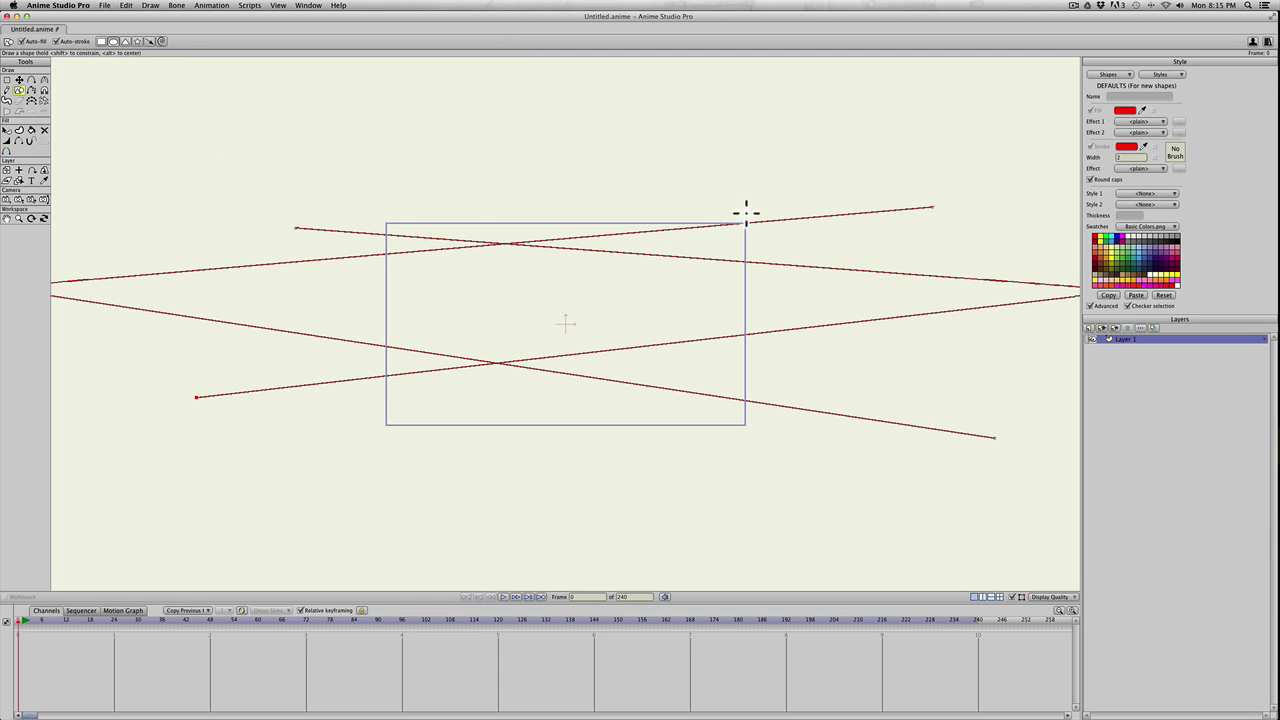
left_click(1106, 252)
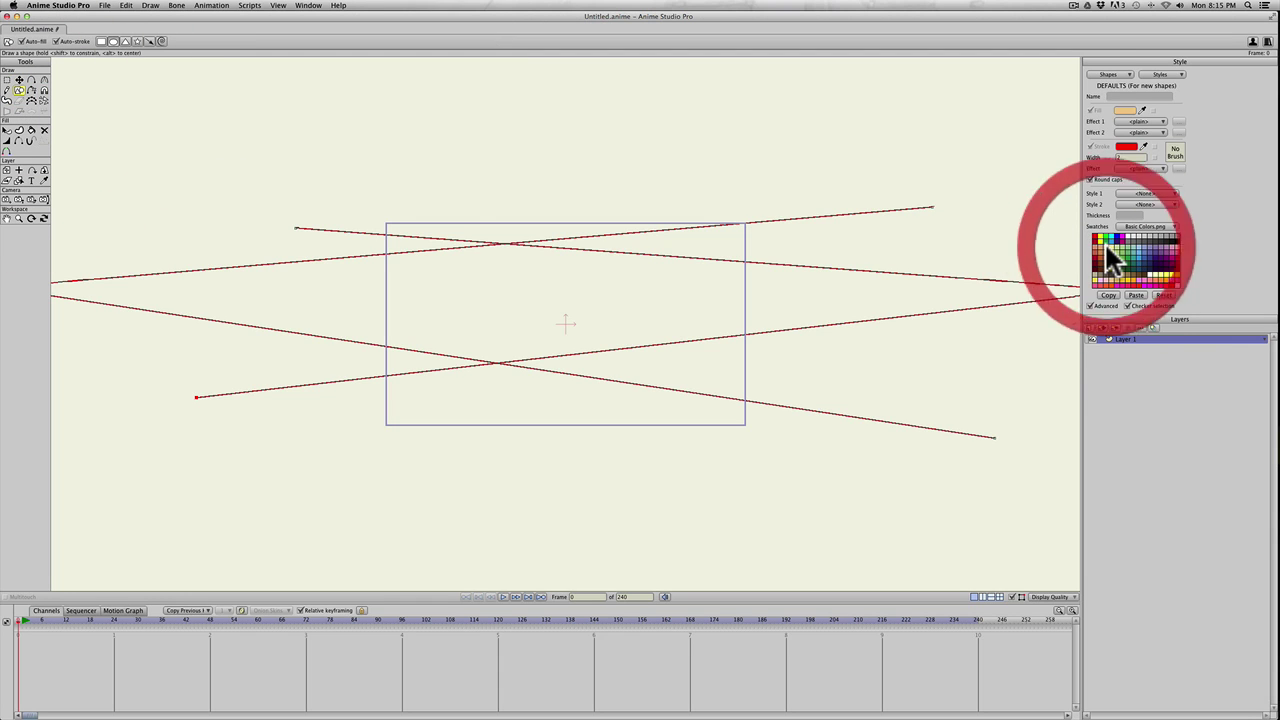
left_click(1105, 261, "shift")
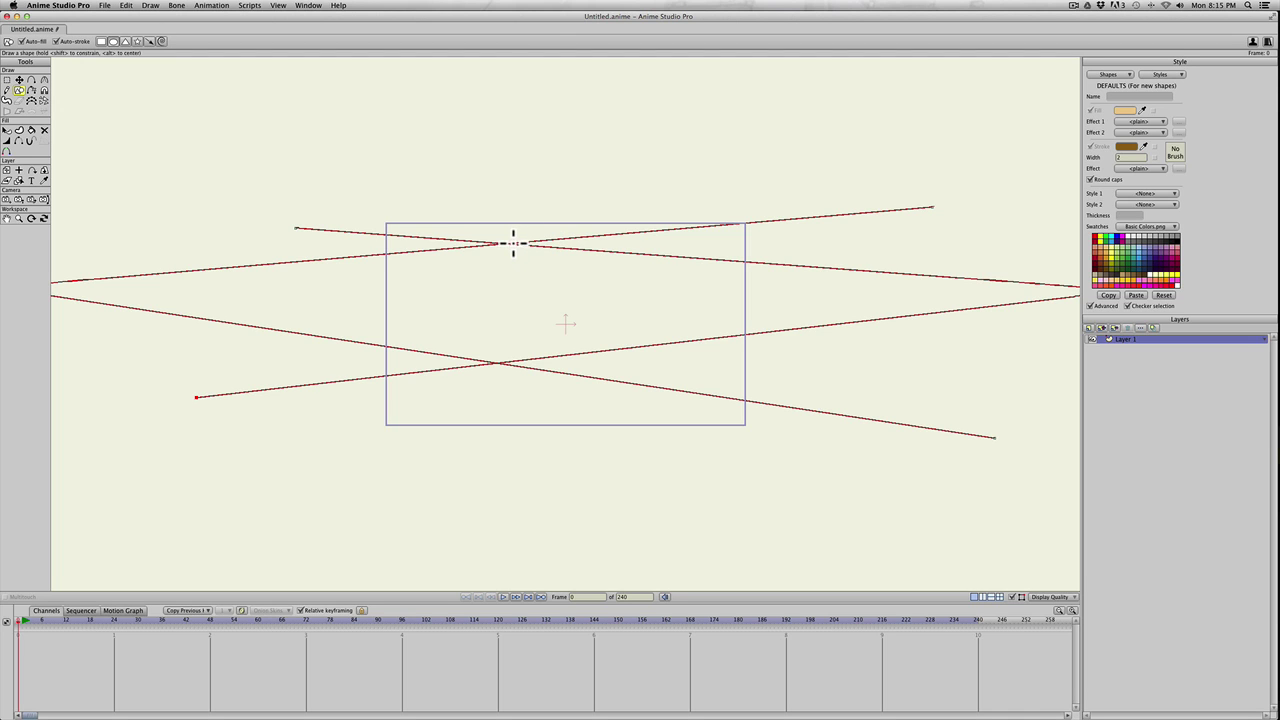
Draw a rectangle with stroke width 3, starting at the upper line crossing and reaching down to the level of the lower crossing
left_click_drag(513, 243, 537, 314)
key("super+z")
left_click(1127, 157)
left_click_drag(505, 243, 591, 364)
Set the tan rectangle's stroke width to 6
key("q")
left_click(581, 352)
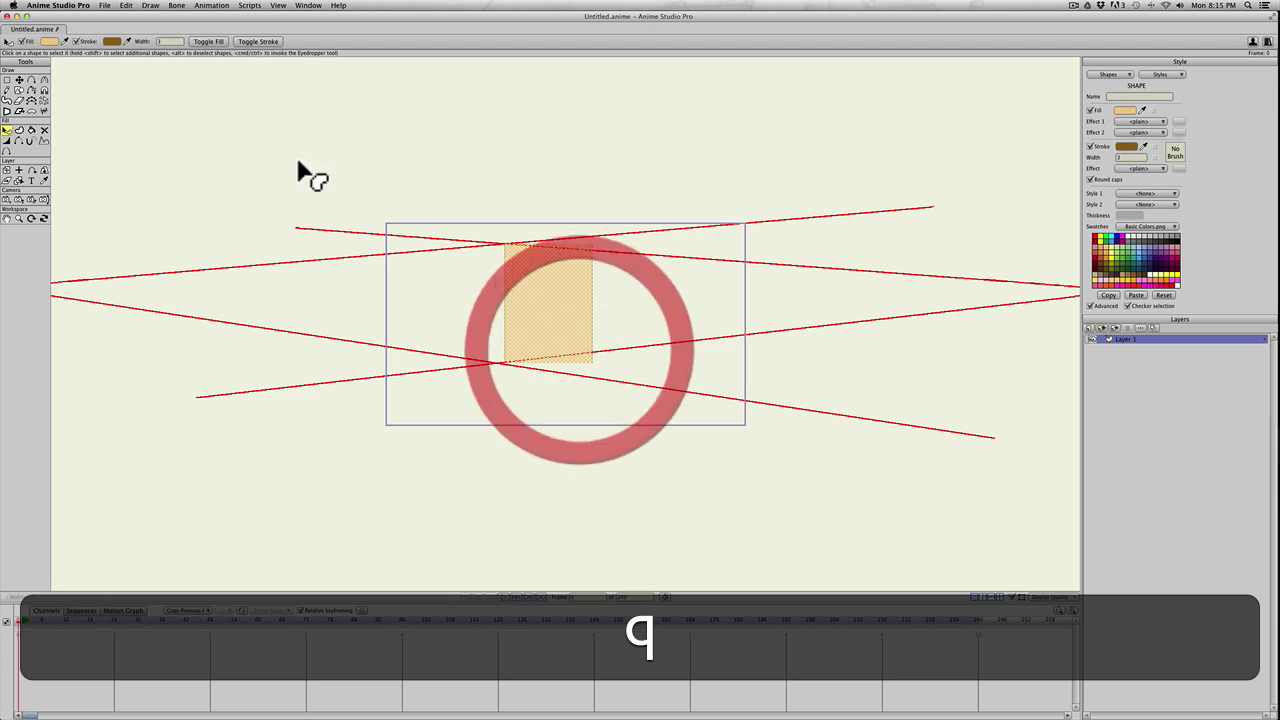
key("w")
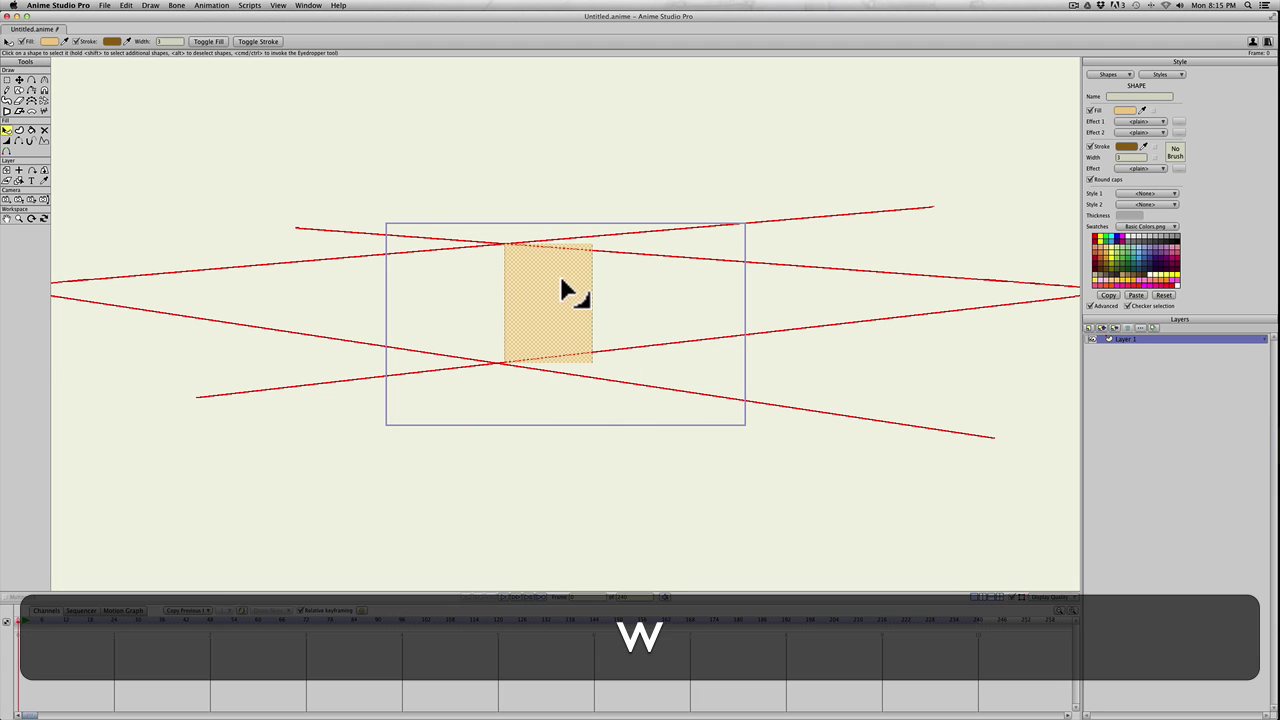
left_click(644, 279)
key("super+z")
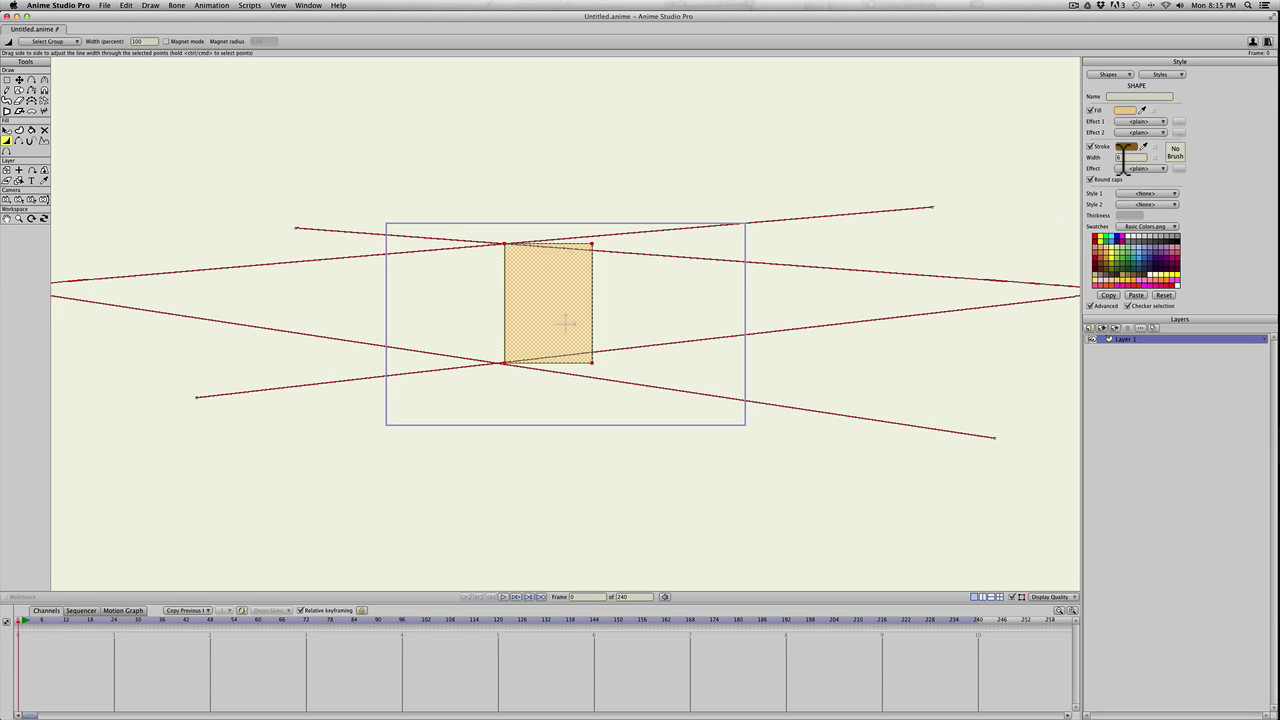
Move the rectangle's two right corners to the frame's right edge, onto the diverging lines of the left V
key("t")
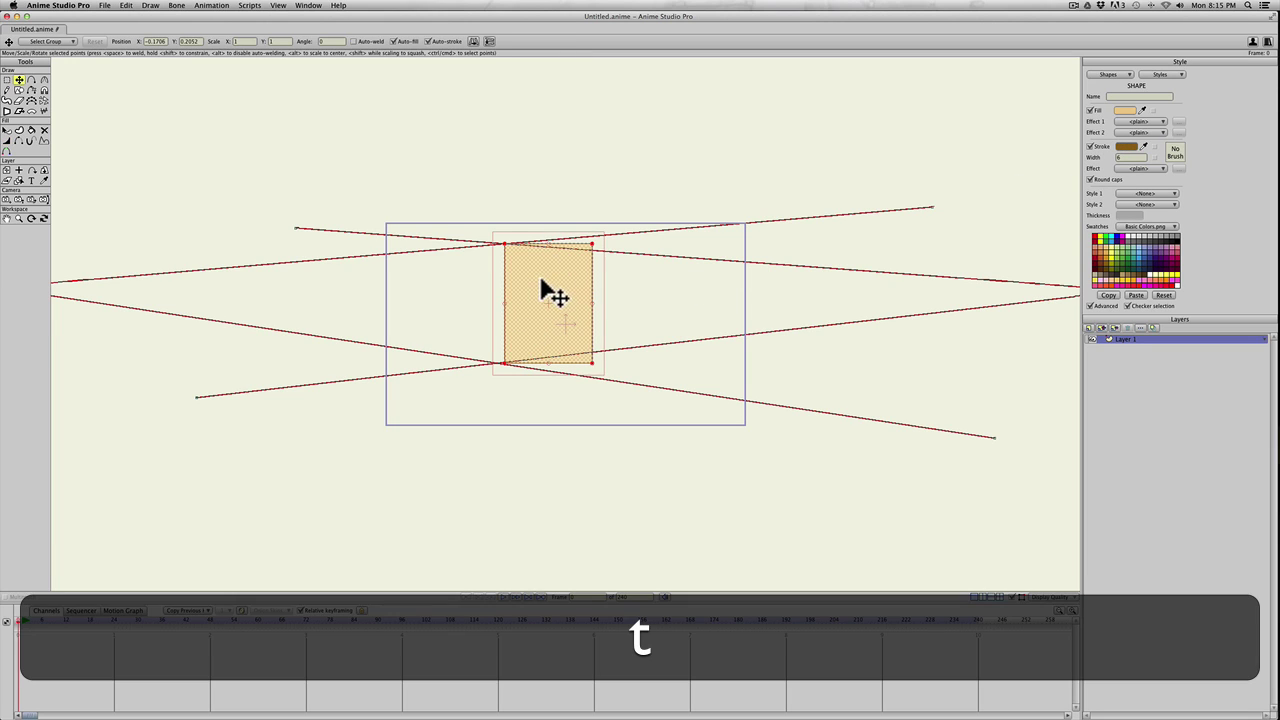
left_click(542, 282)
key("t")
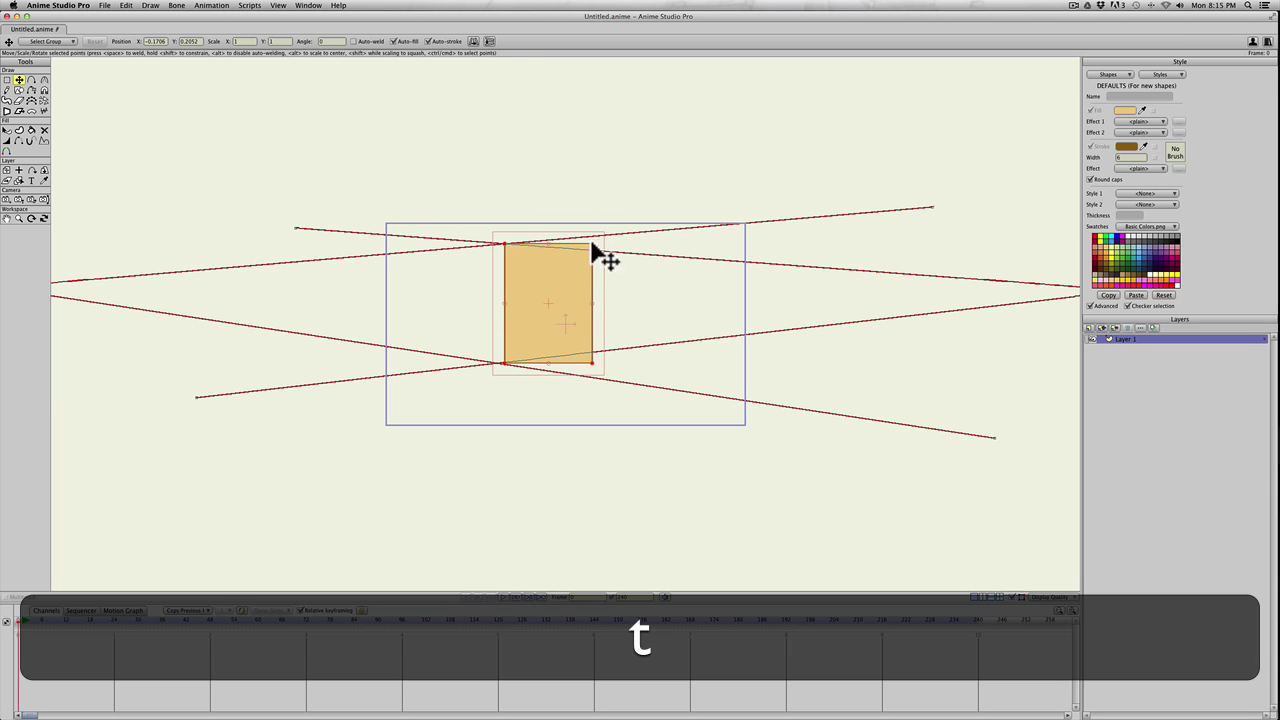
left_click(592, 245)
left_click_drag(592, 245, 745, 224)
left_click(593, 364)
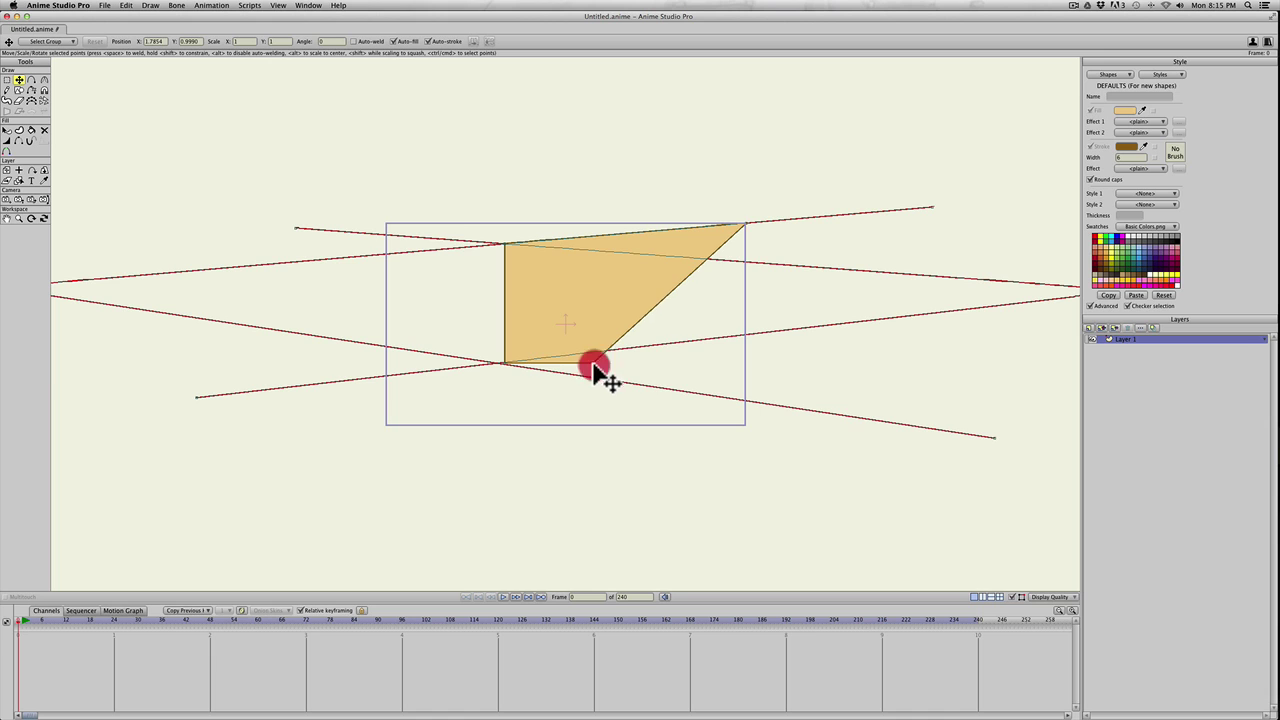
left_click_drag(593, 366, 746, 402)
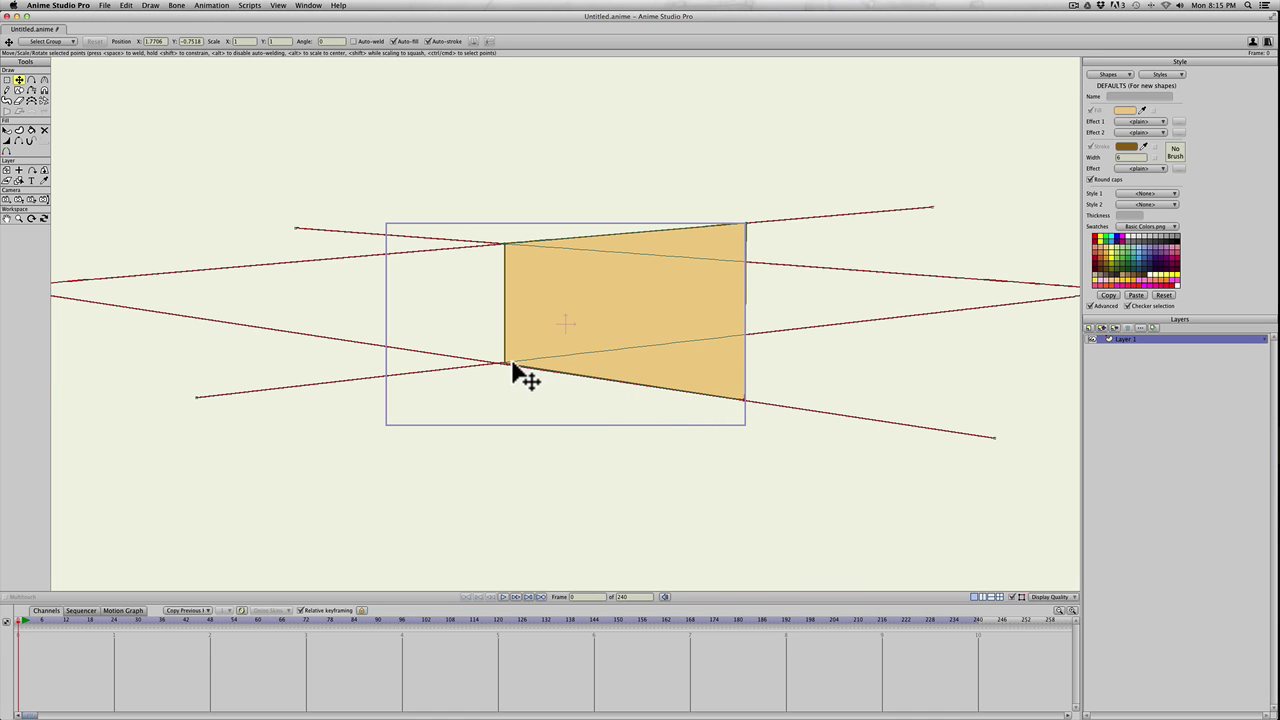
Align the tan wall's two left corners with the upper and lower line crossings, keeping the left edge vertical
scroll(508, 372, "up", 2)
scroll(508, 372, "up", 2)
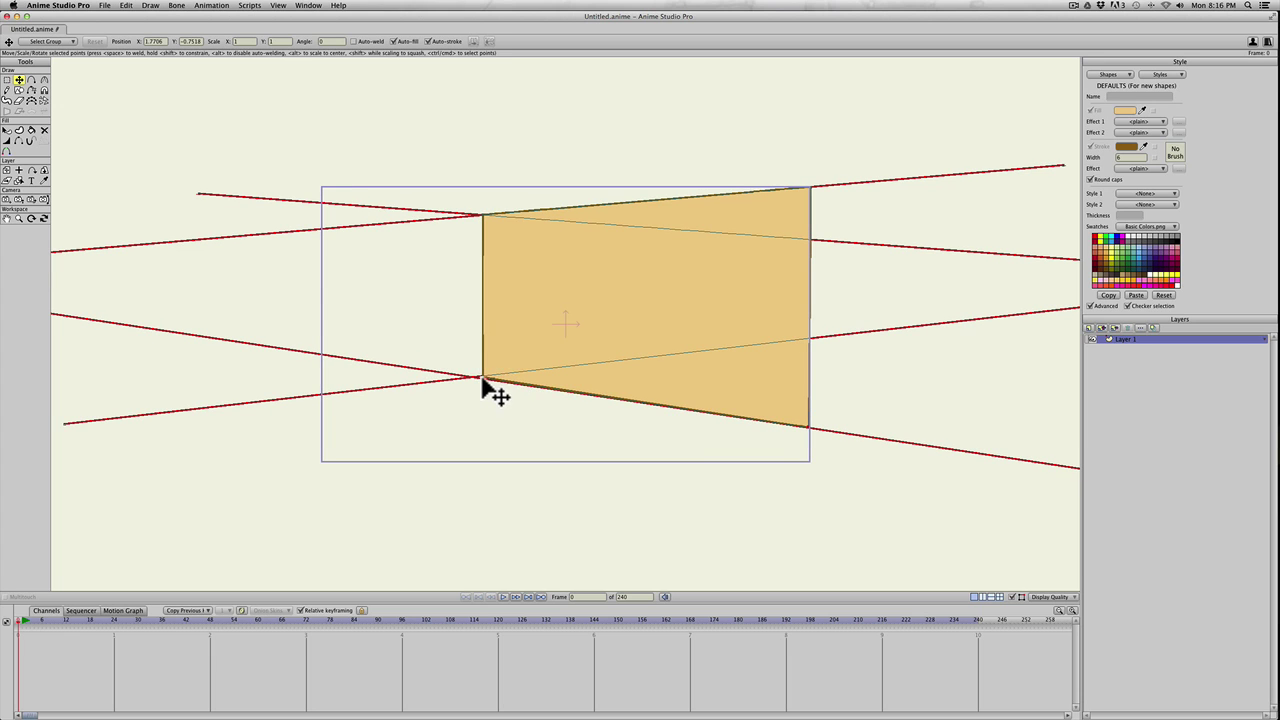
mouse_move(482, 380)
left_mouse_down()
mouse_move(515, 365)
mouse_move(470, 357)
mouse_move(481, 380)
left_mouse_up()
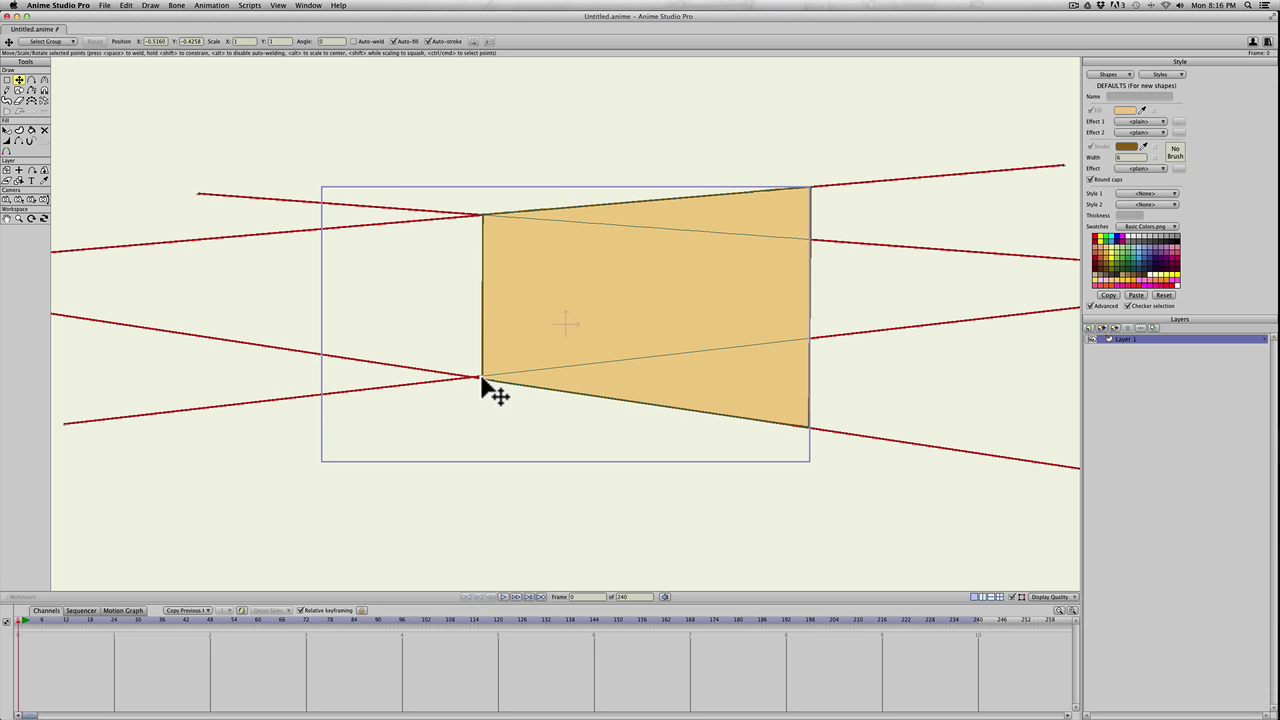
left_click_drag(481, 215, 483, 229)
key("shift")
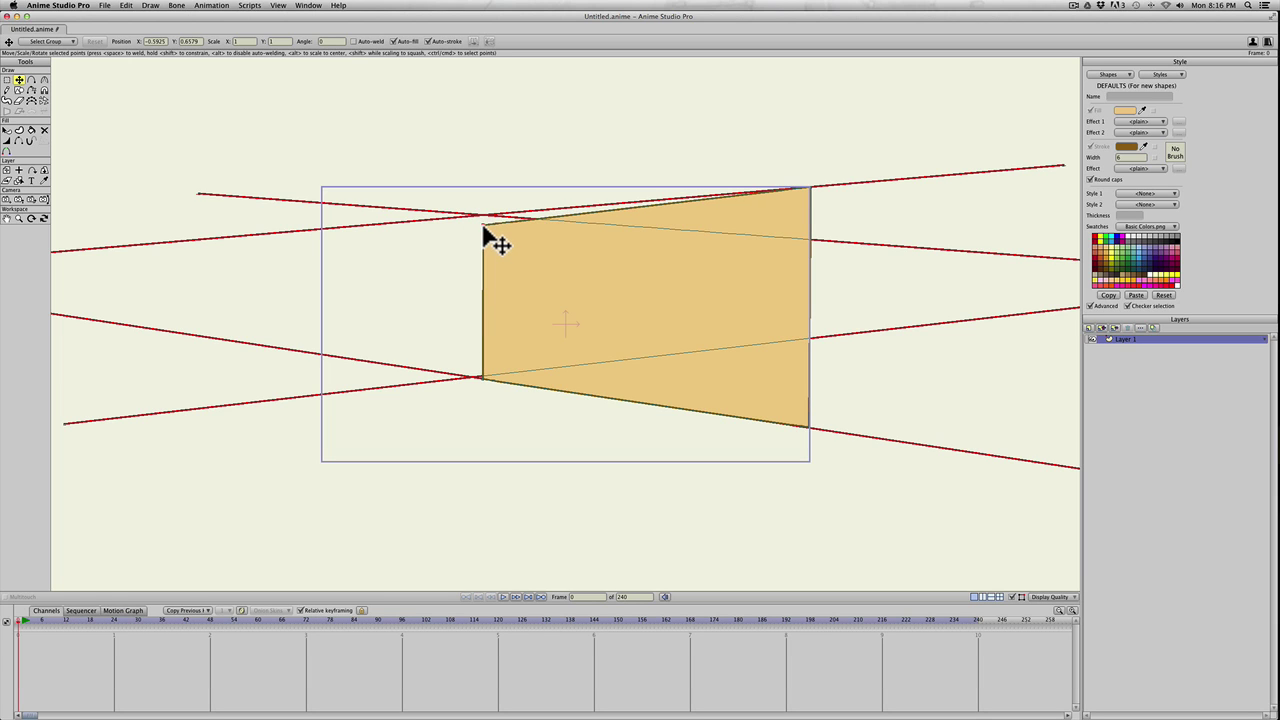
left_click_drag(483, 230, 483, 215)
key("shift")
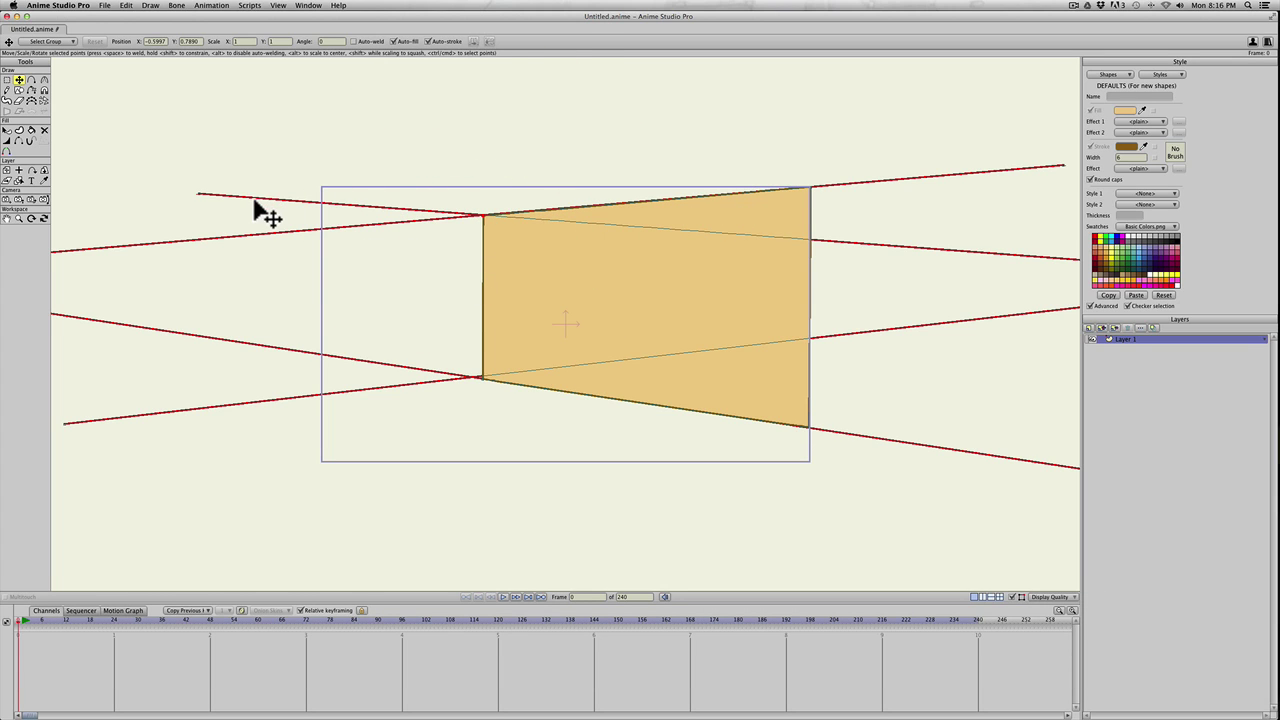
Change the stroke colour of the right V's lines to magenta
key("q")
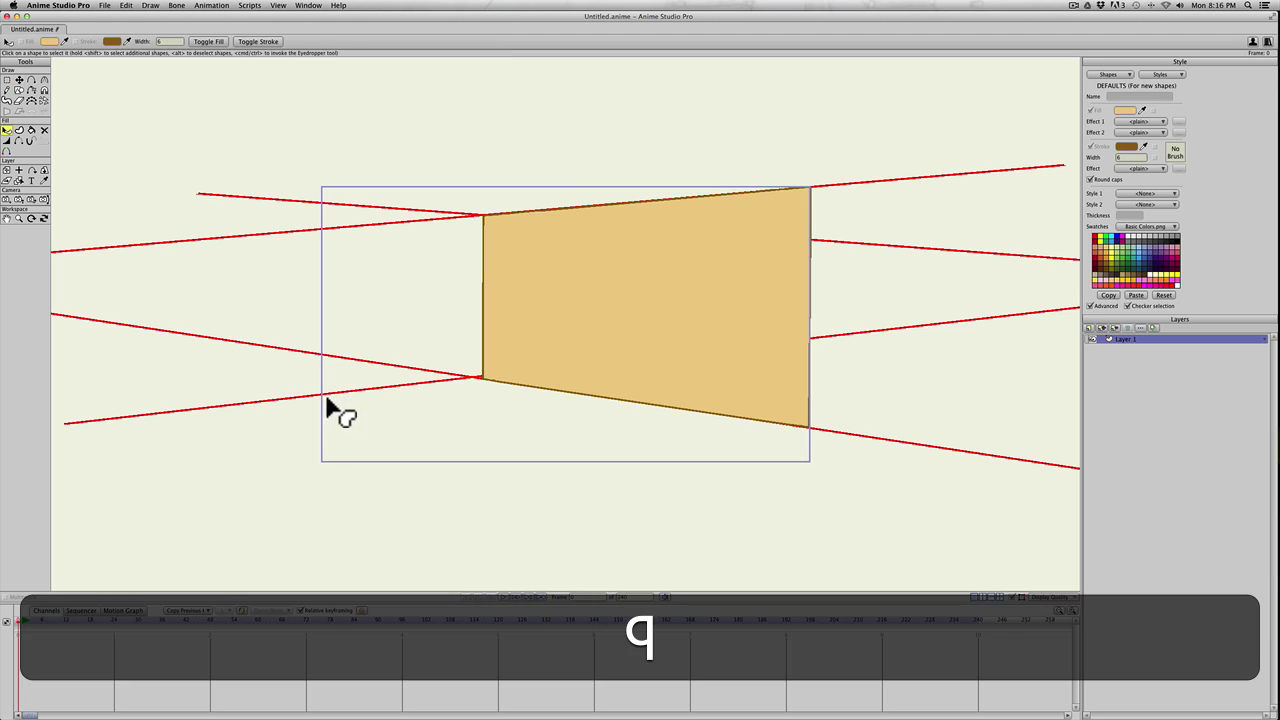
left_click(320, 392)
key("shift")
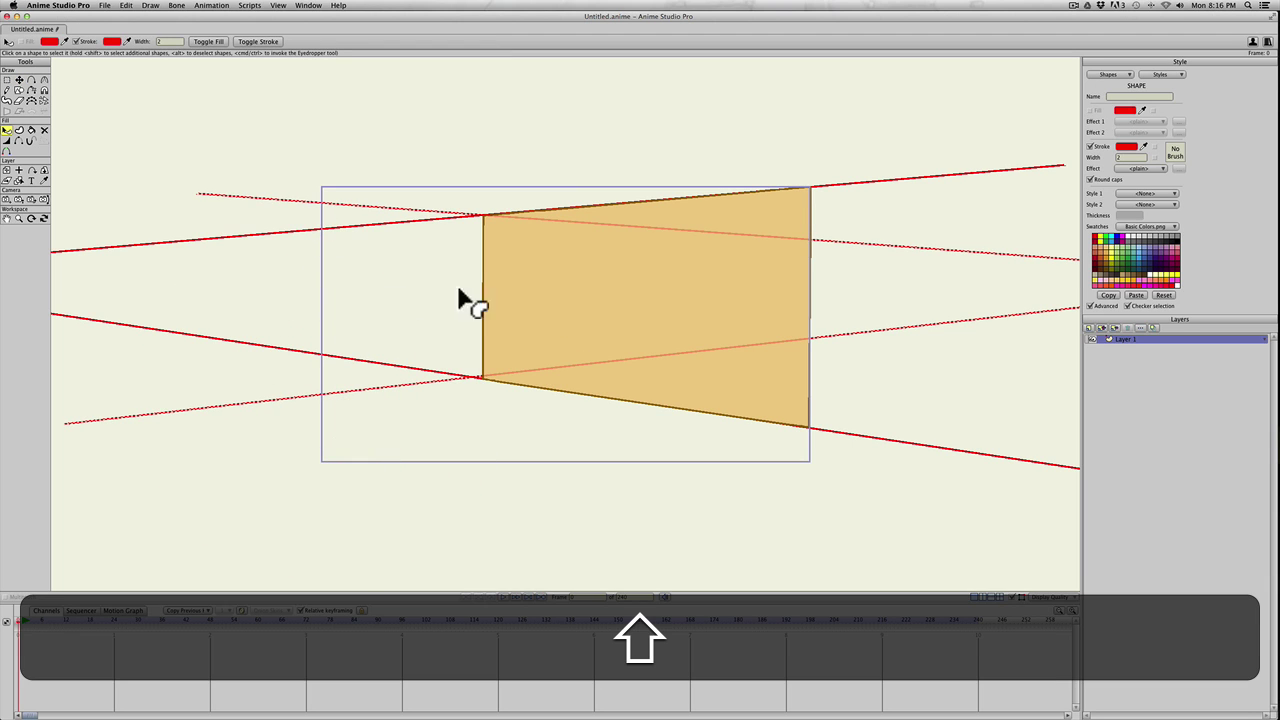
left_click(1121, 235, "shift")
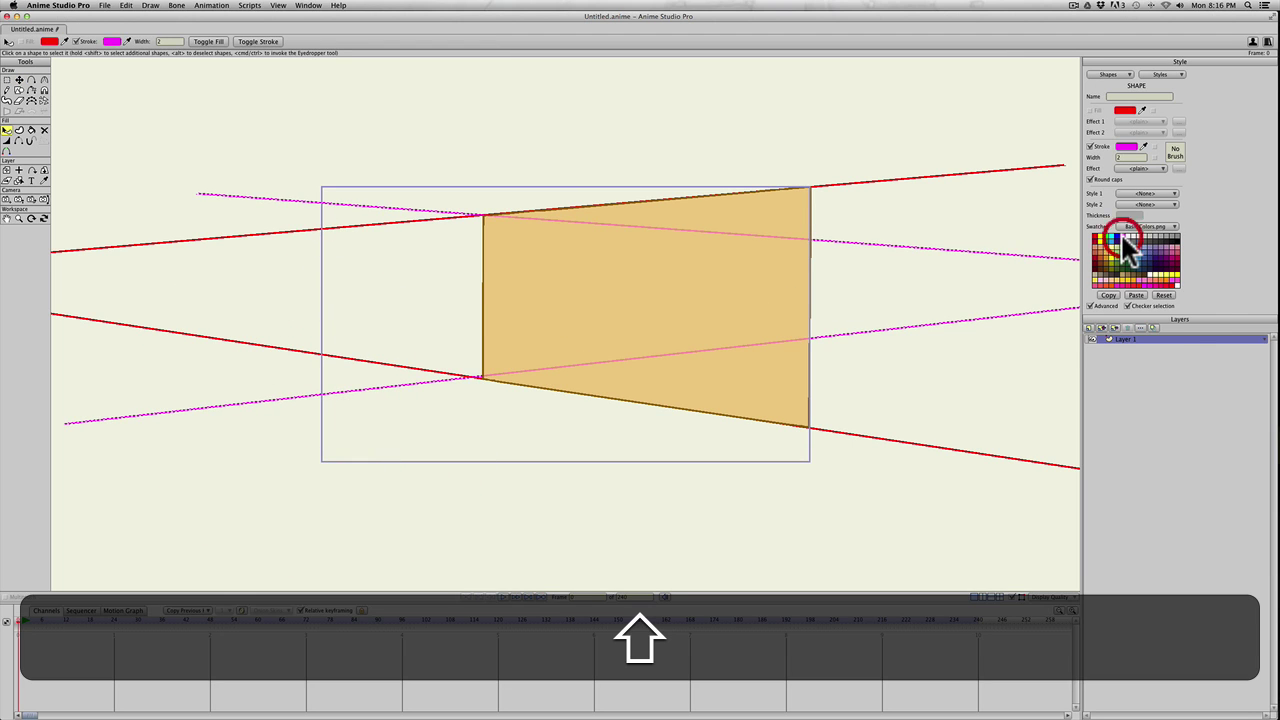
left_click(524, 155)
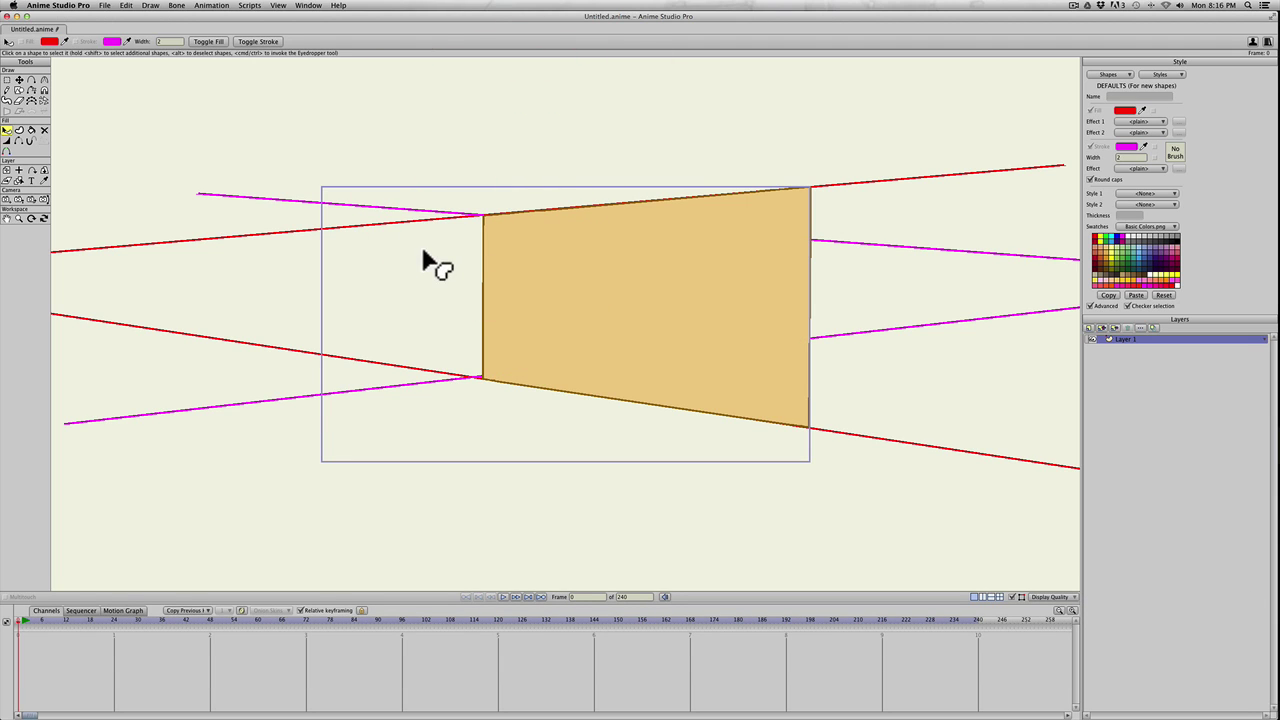
Draw a smaller rectangle between the frame's left edge and the tan wall, and sample the wall's tan as its fill
key("s")
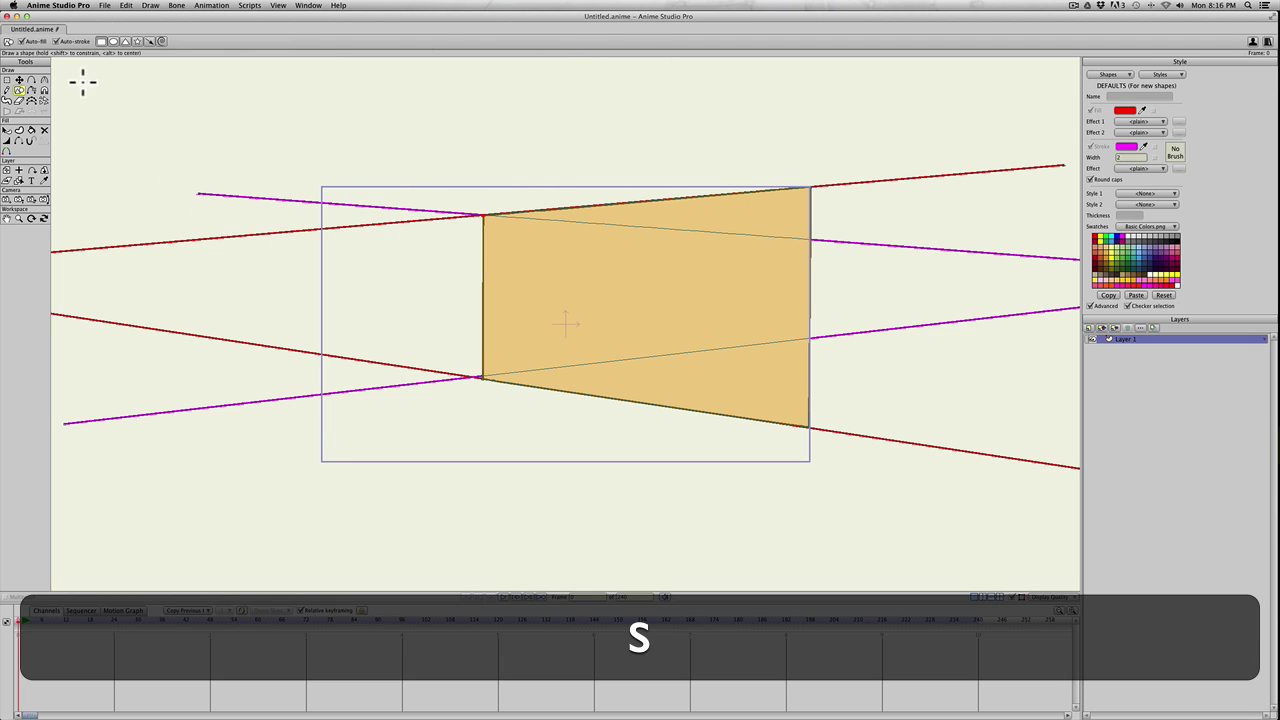
left_click_drag(340, 221, 449, 360)
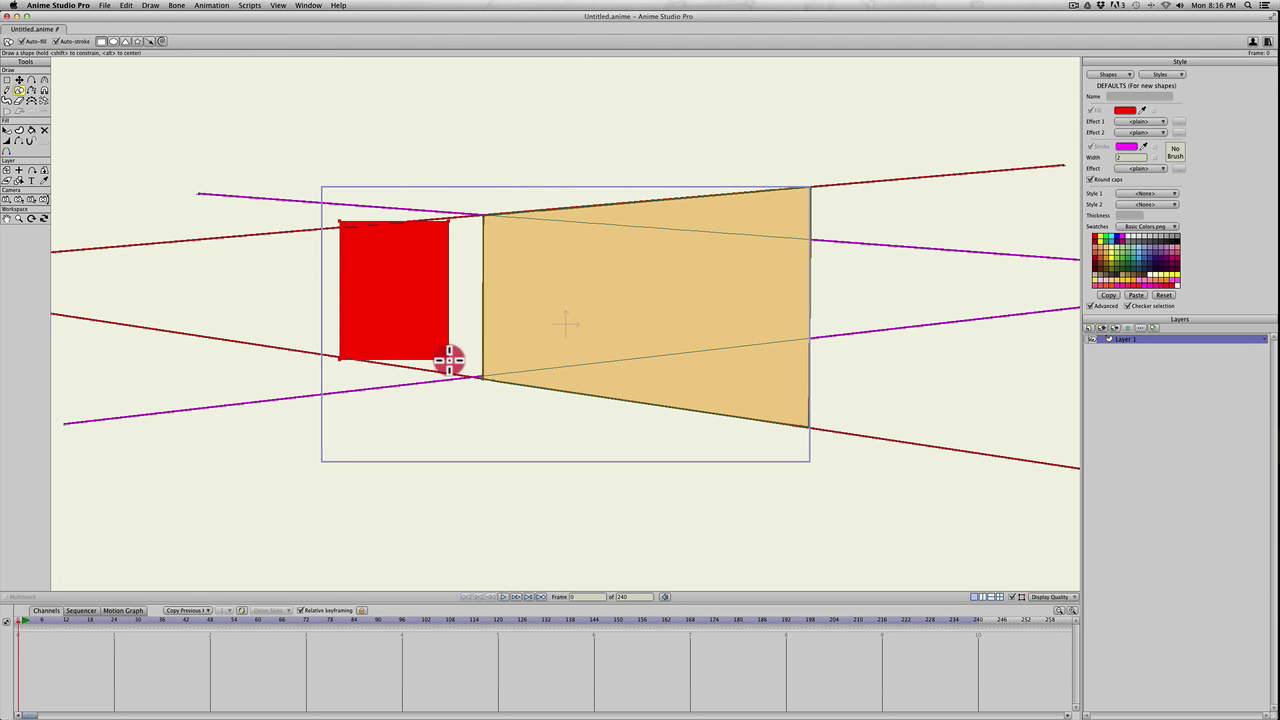
key("q")
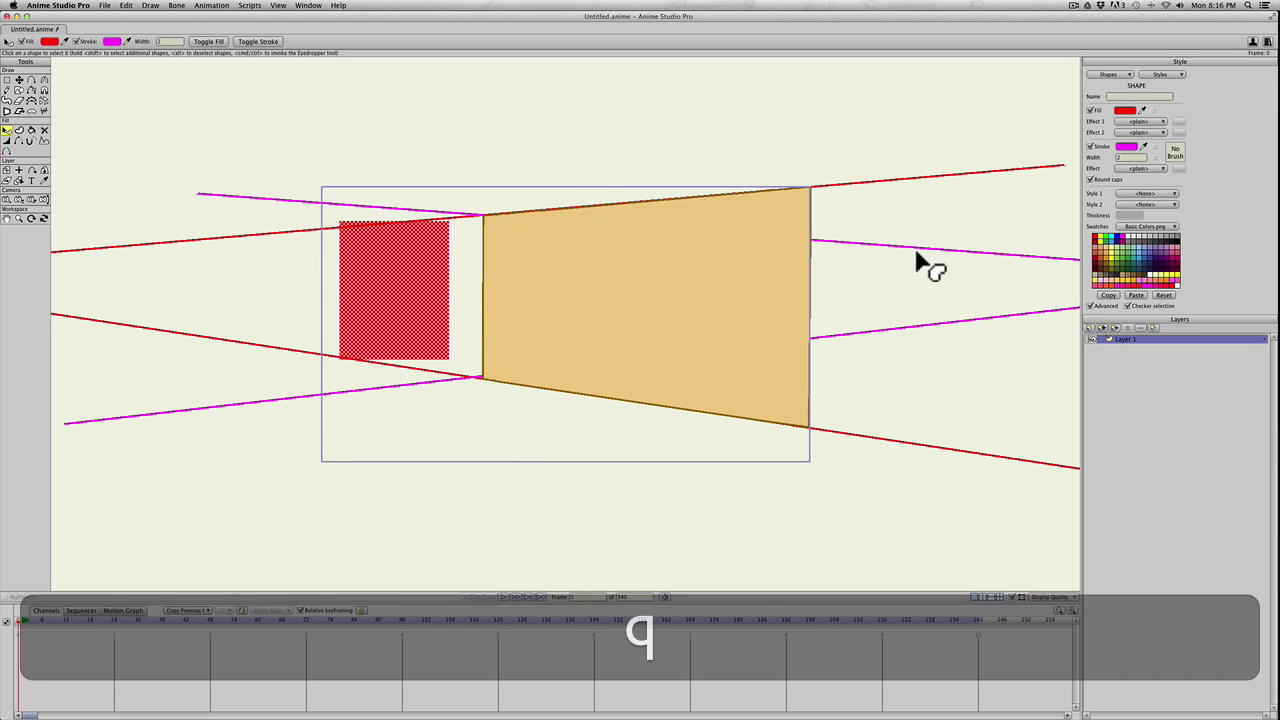
left_click(1143, 110)
left_click(735, 247)
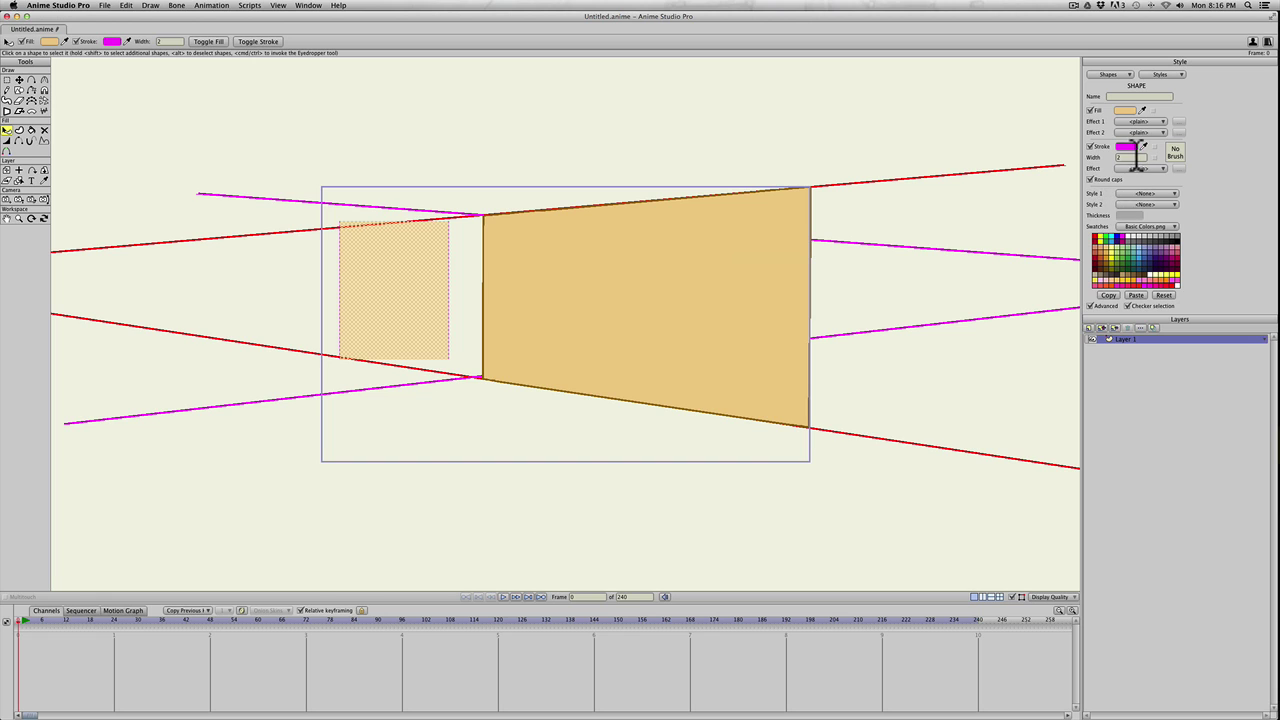
Copy the large wall's style onto the smaller rectangle, giving it the brown stroke of width 6
key("q")
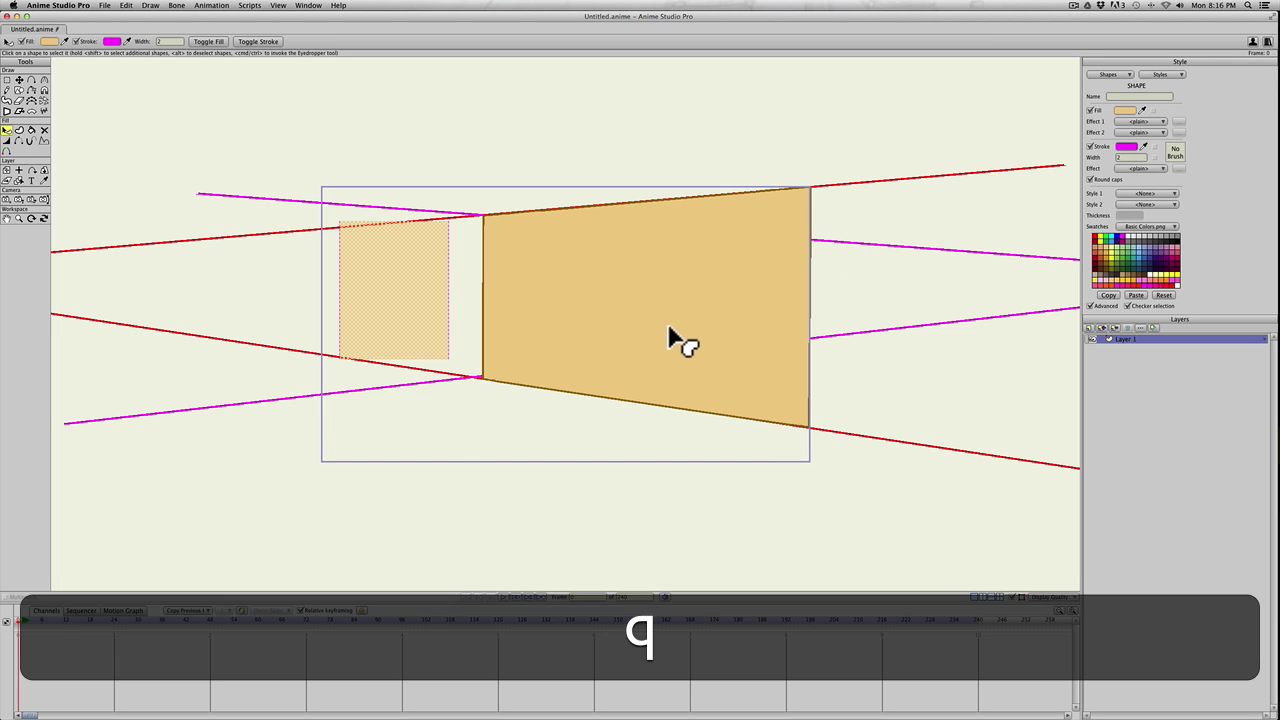
left_click(645, 327)
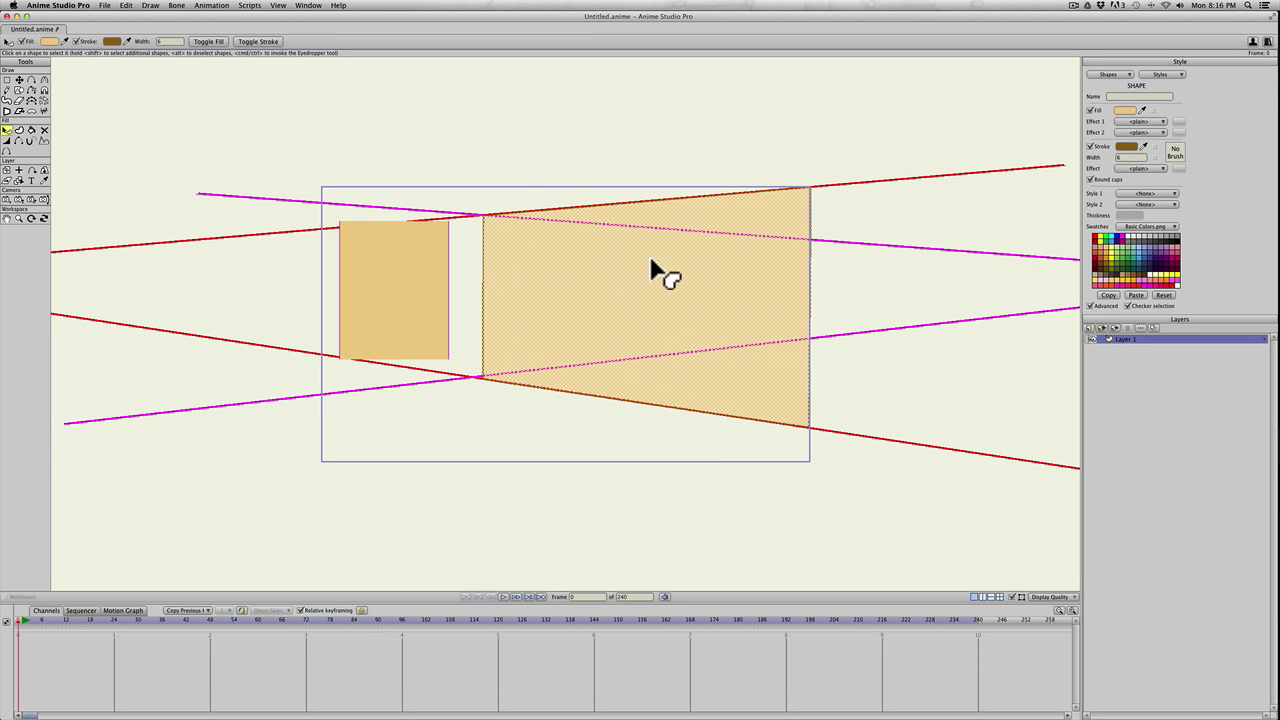
left_click(1101, 287)
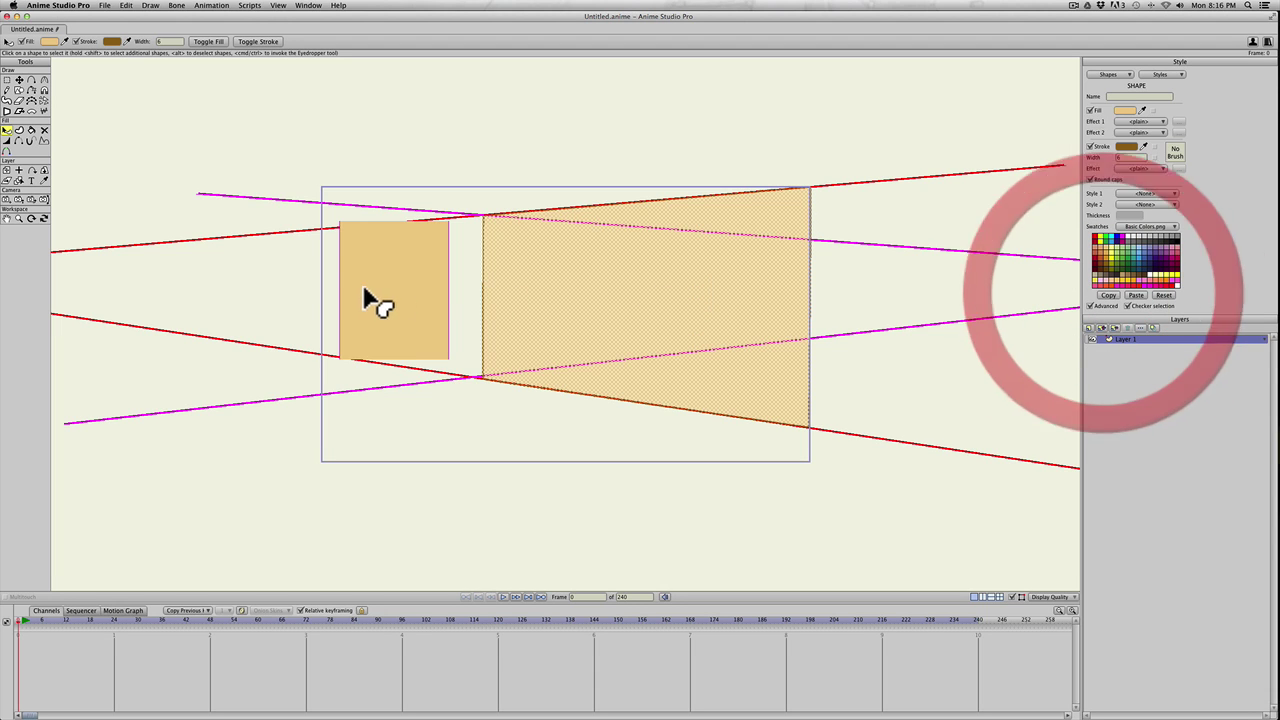
left_click(372, 290)
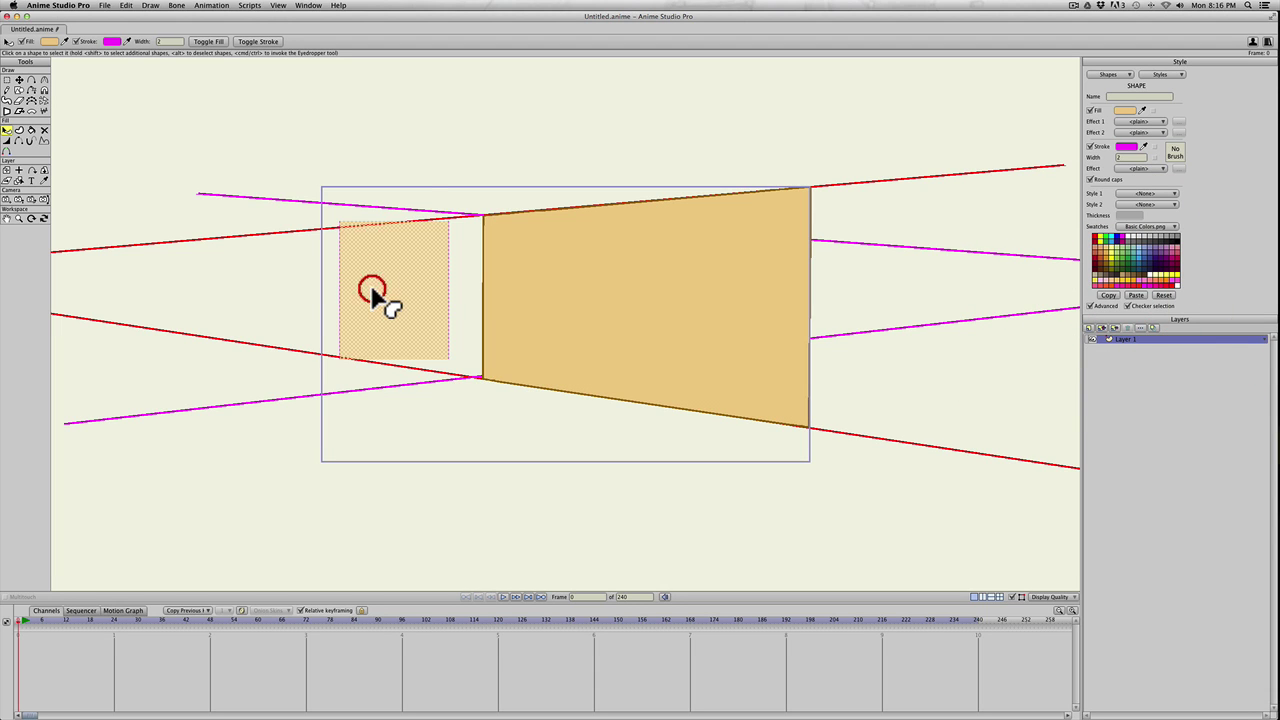
left_click(1134, 294)
Move the smaller rectangle's upper right corner onto the wall's upper left corner and bring its lower right corner closer to the wall
key("t")
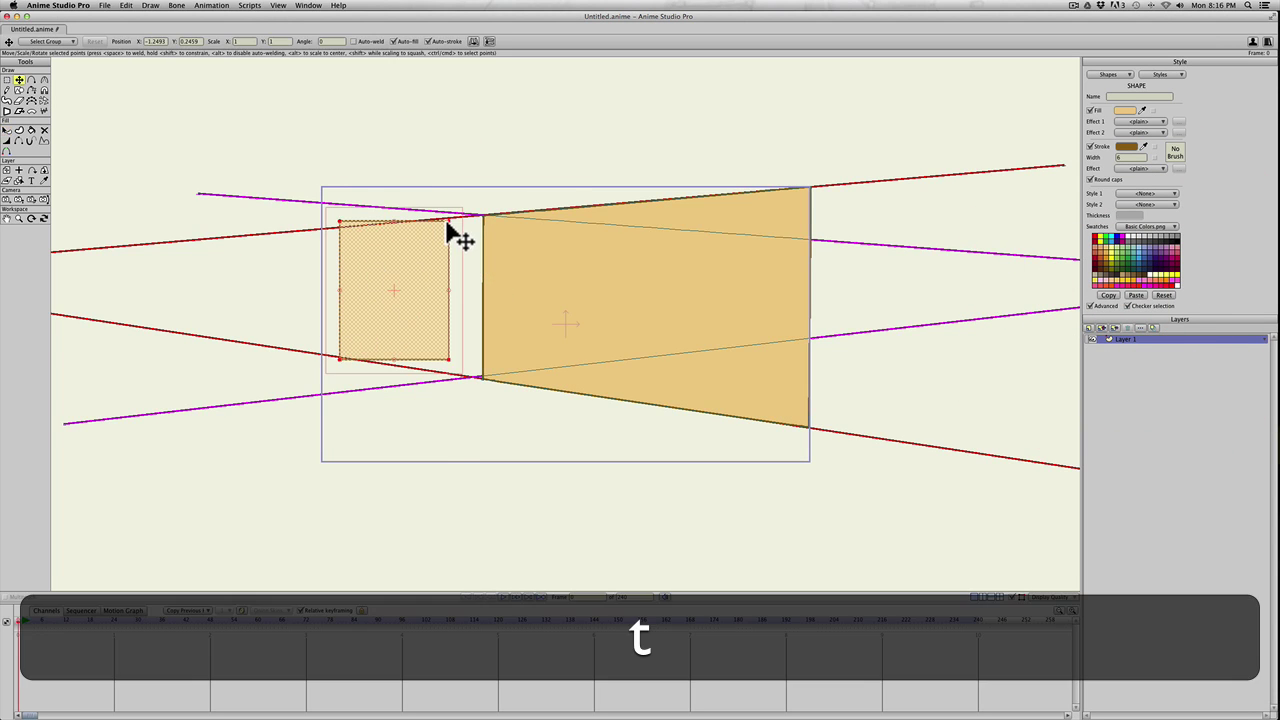
left_click_drag(449, 221, 482, 217)
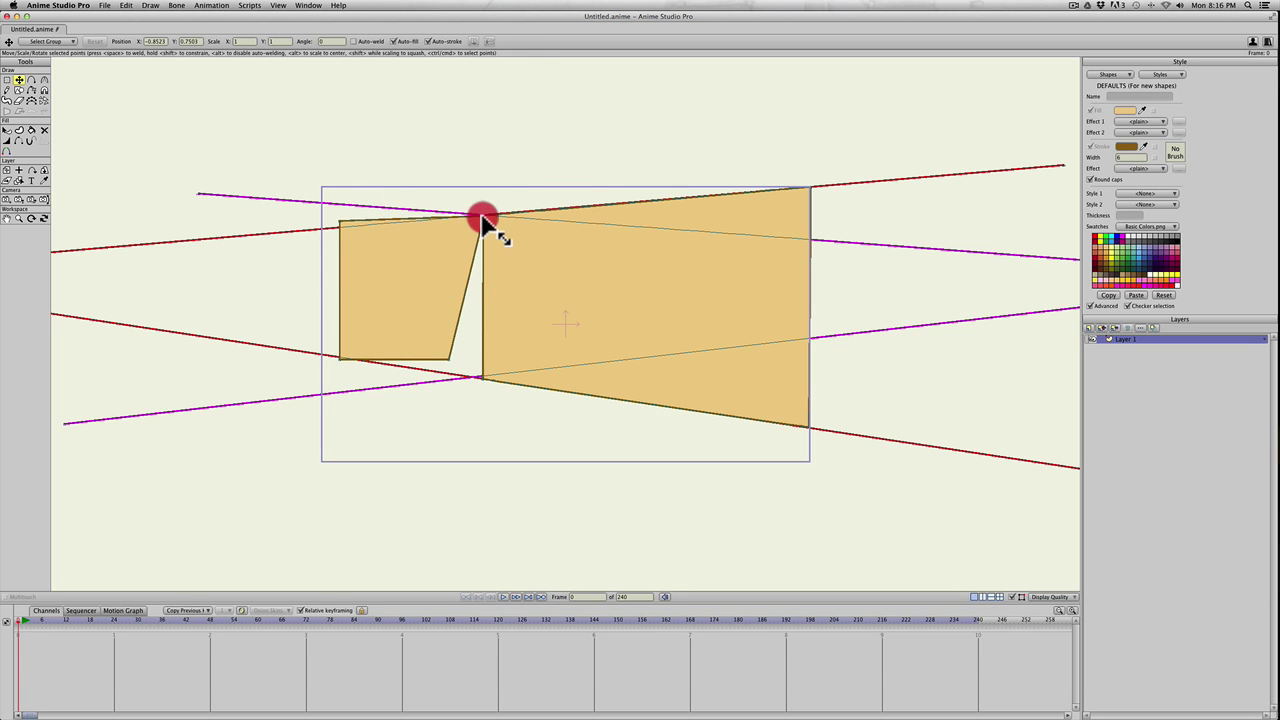
left_click_drag(451, 360, 471, 366)
Adjust both open ends of the magenta V so that its lines pass through the large wall's left corners
scroll(228, 418, "down", 1)
key("t")
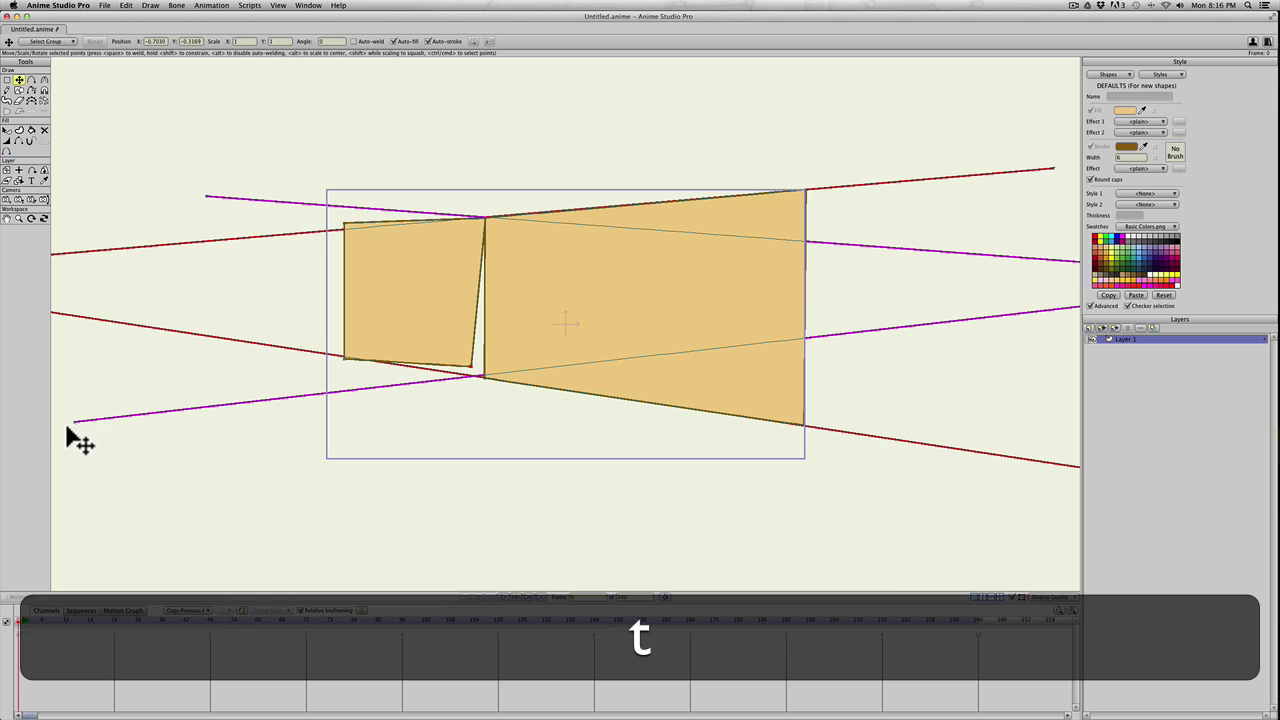
left_click_drag(74, 421, 88, 426)
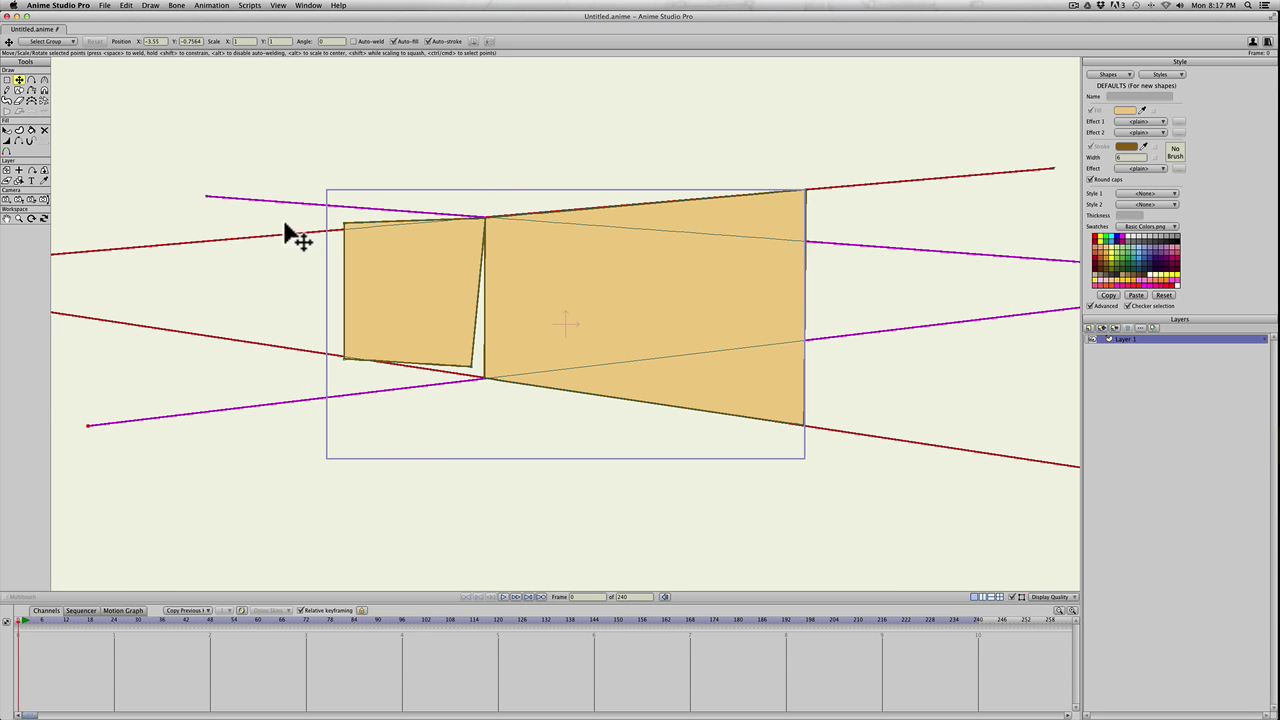
left_click_drag(202, 199, 205, 198)
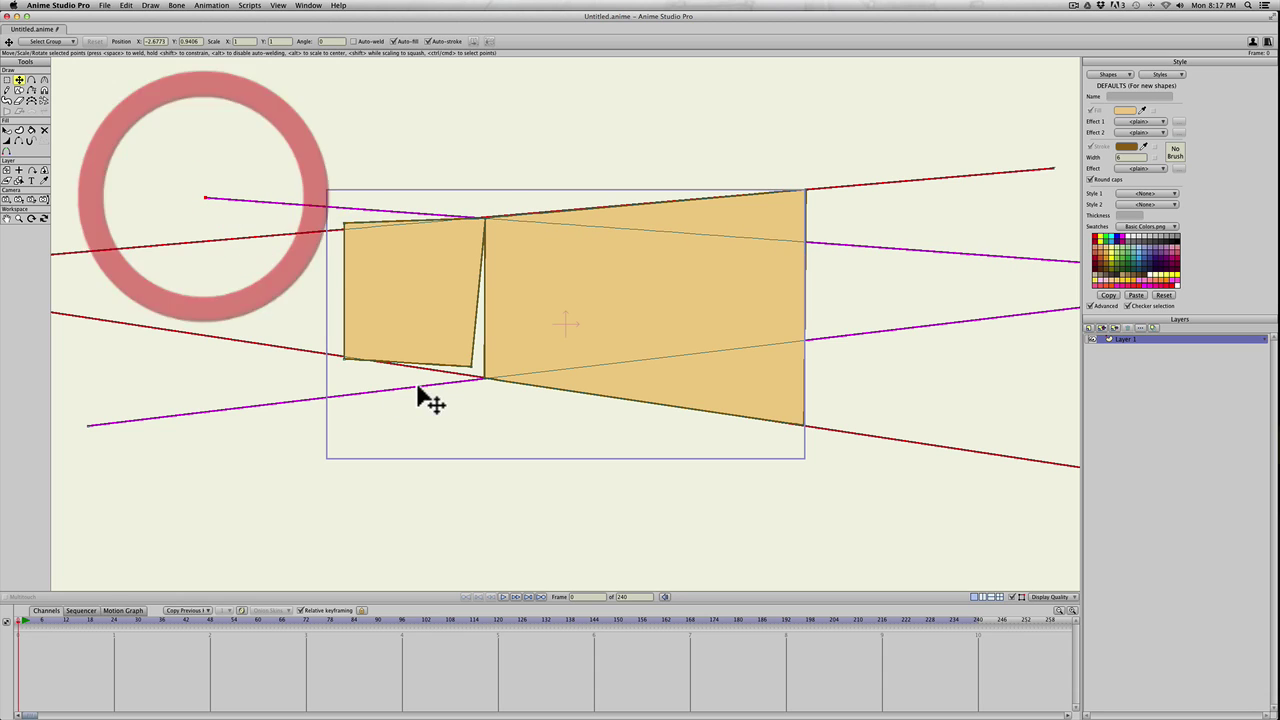
Join the smaller rectangle's lower right corner to the large wall and place its left corners where the magenta lines meet the frame's left edge
key("t")
left_click_drag(470, 368, 483, 379)
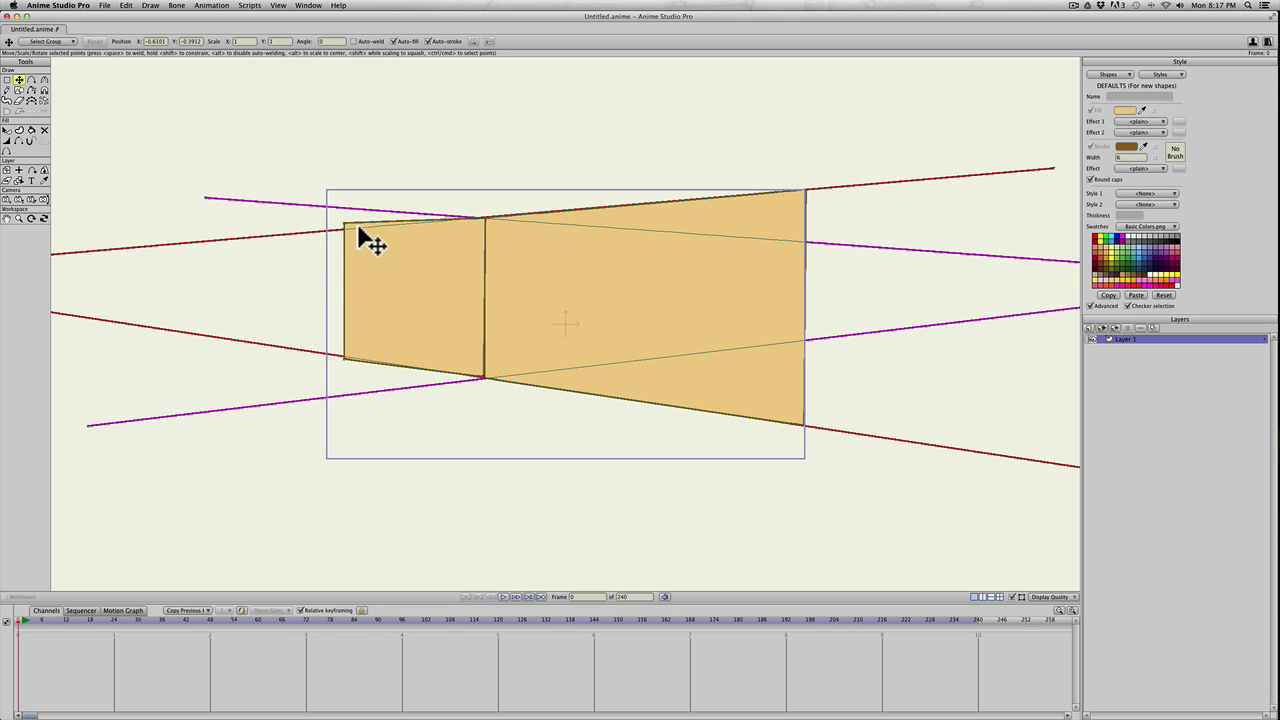
left_click_drag(344, 224, 327, 212)
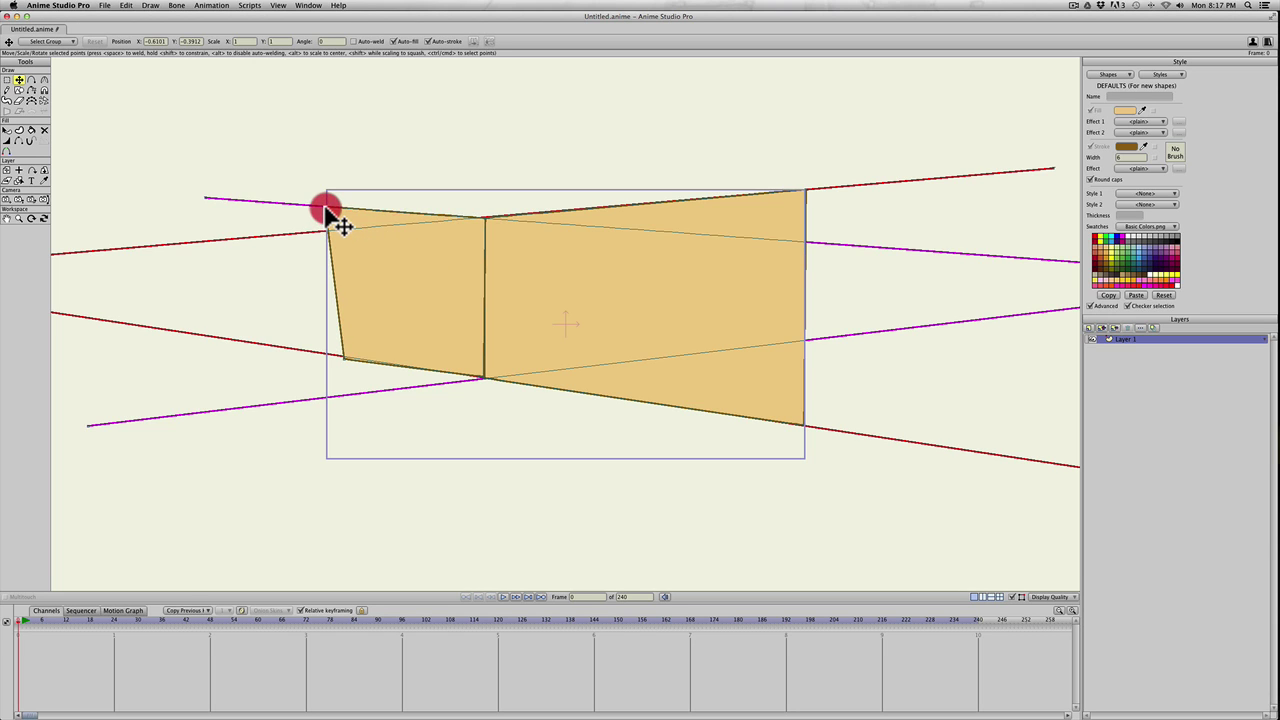
left_click_drag(344, 357, 327, 397)
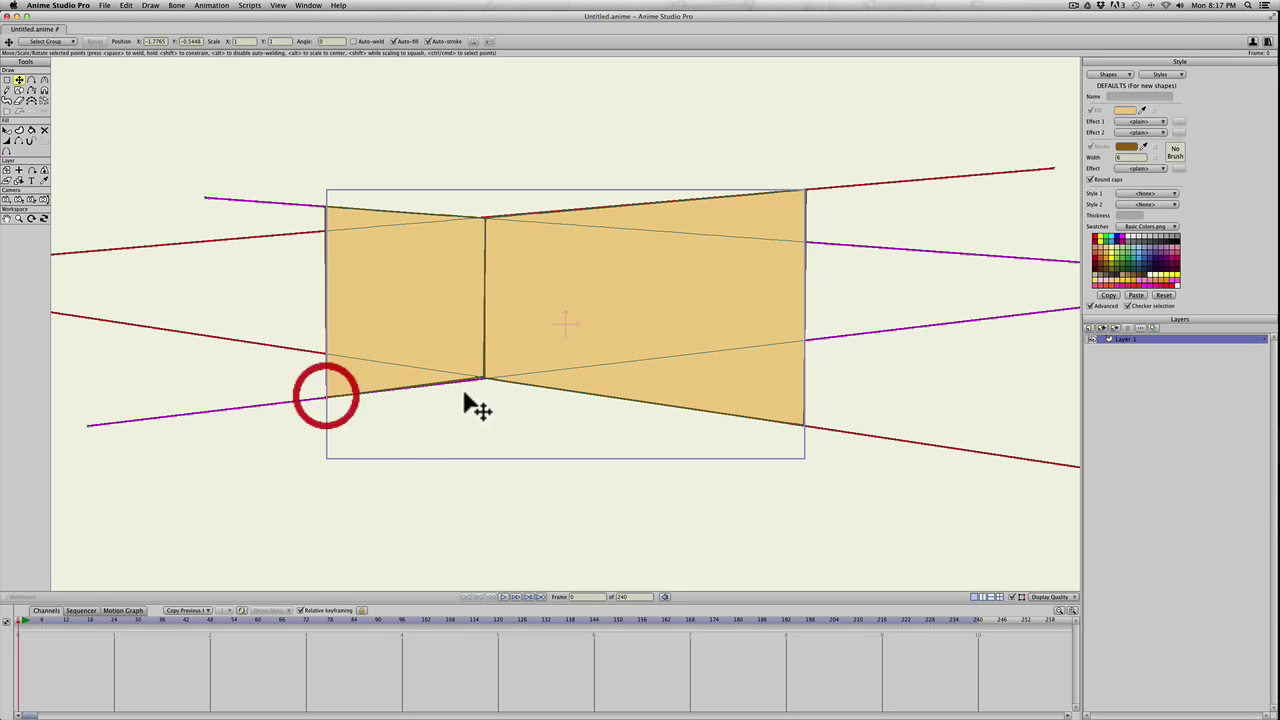
Change the left wall's fill to a darker tan with red 219, green 186 and blue 124
left_click(484, 379)
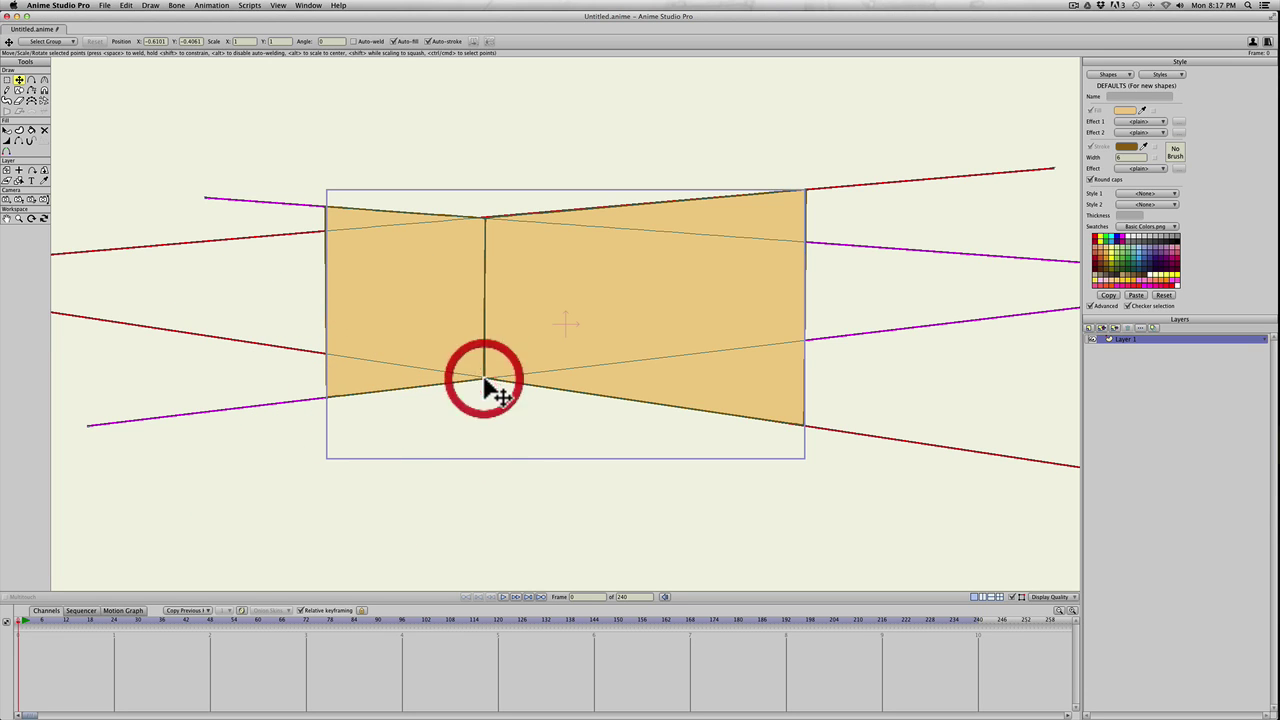
key("q")
left_click(412, 300)
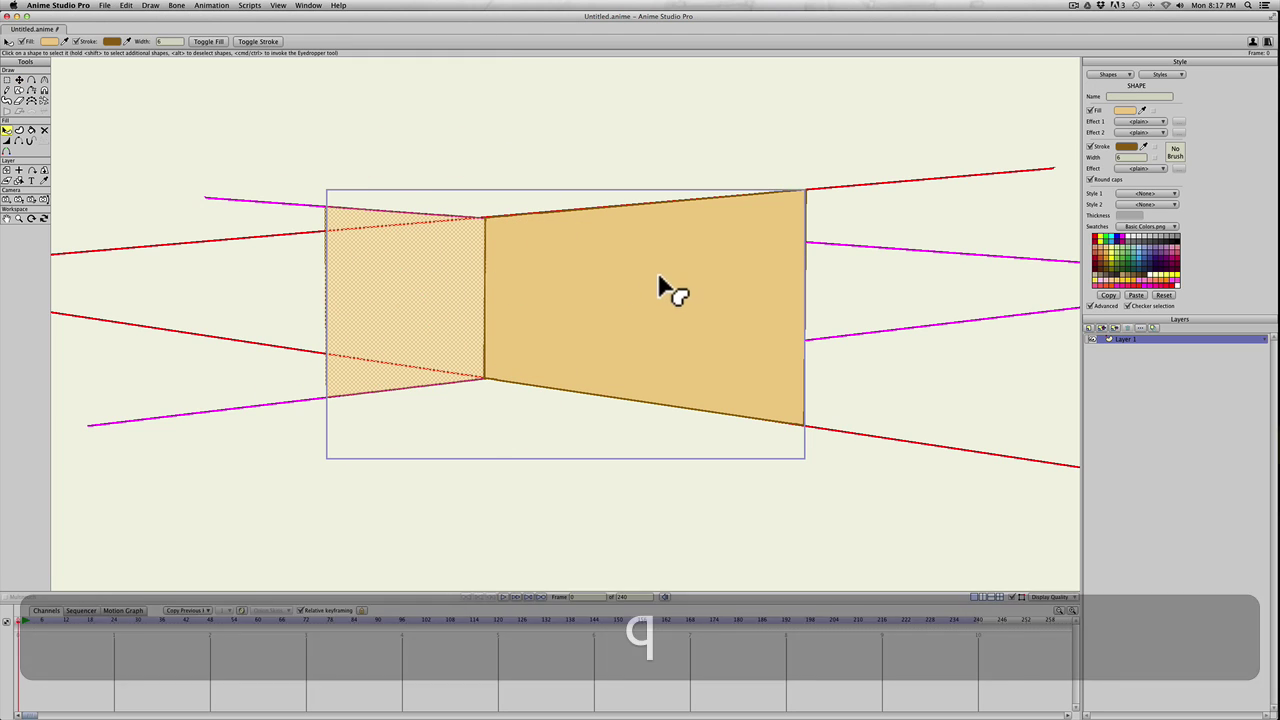
left_click(1125, 110)
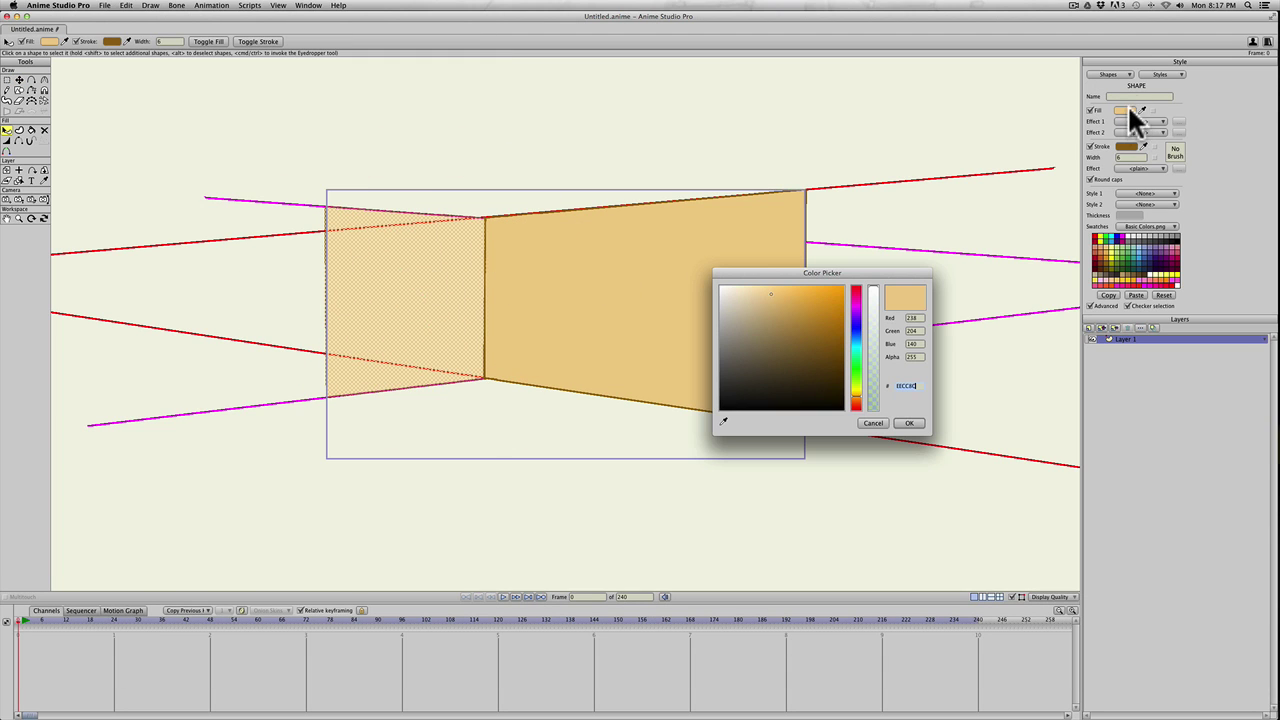
left_click(772, 300)
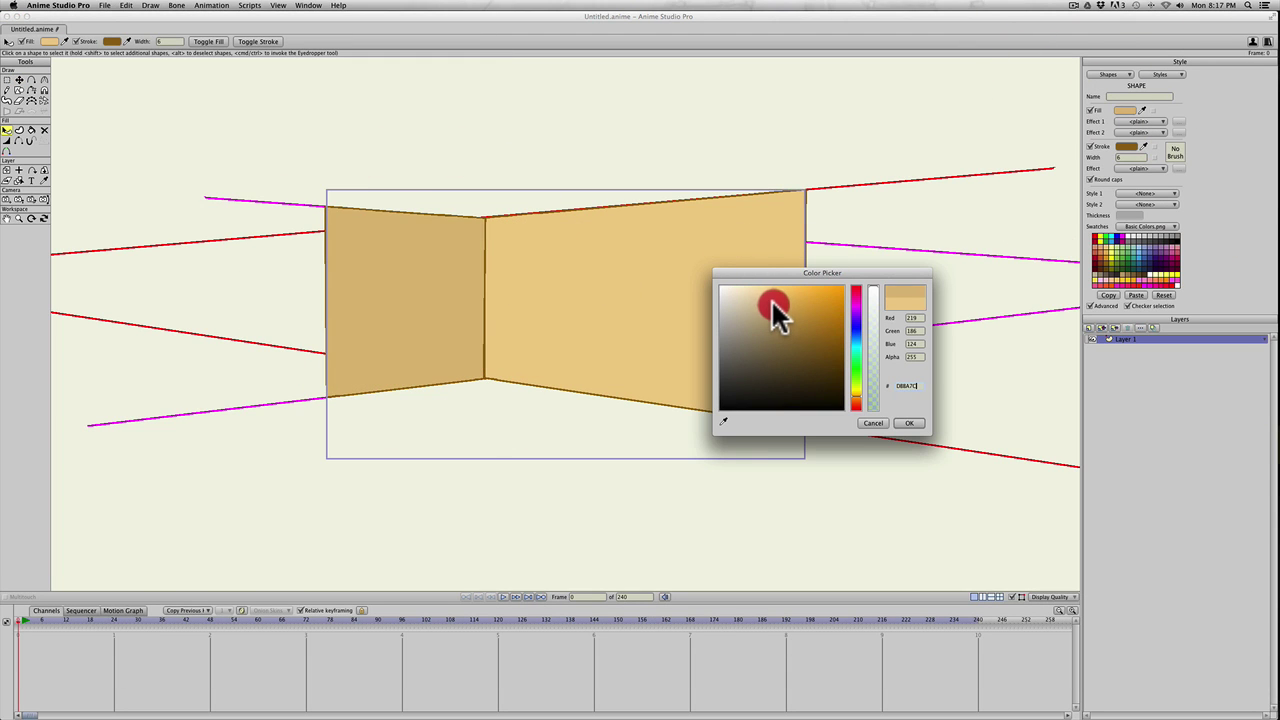
left_click(908, 424)
left_click(460, 410)
Lower the magenta V's lower open end slightly so that its line runs just below the left wall's base
scroll(495, 415, "down", 1)
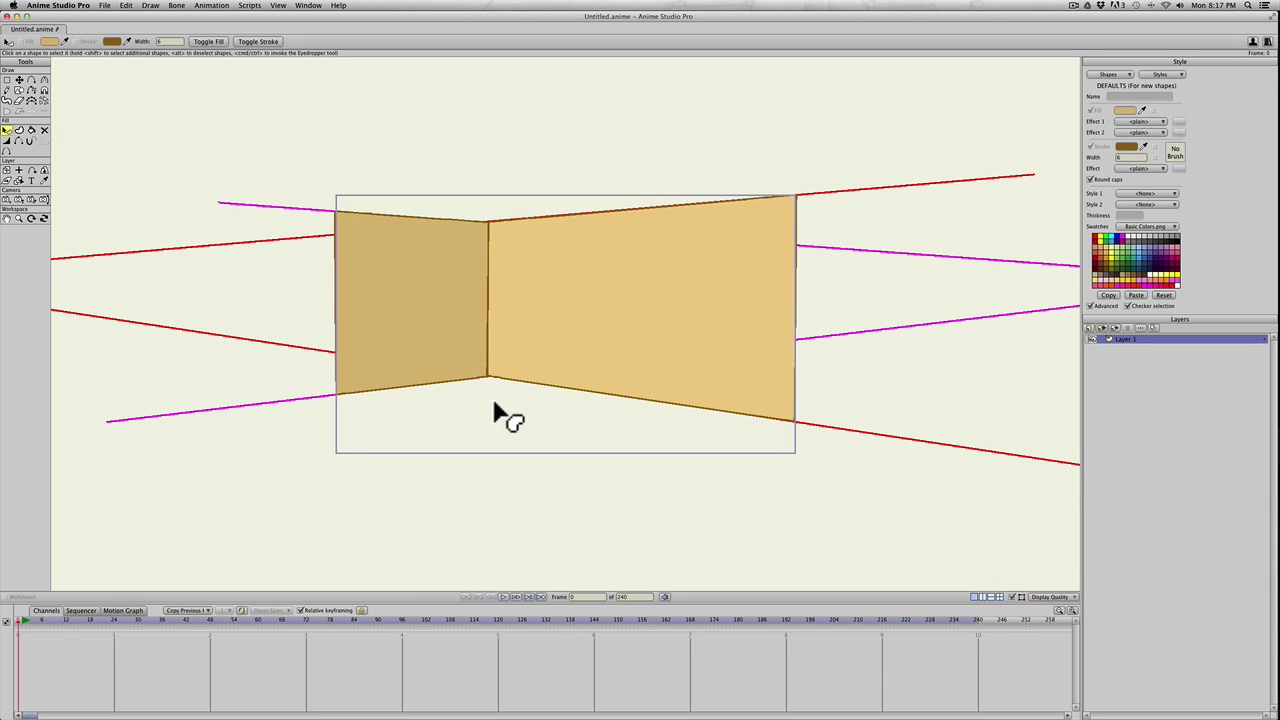
scroll(495, 415, "down", 1)
scroll(835, 370, "down", 2)
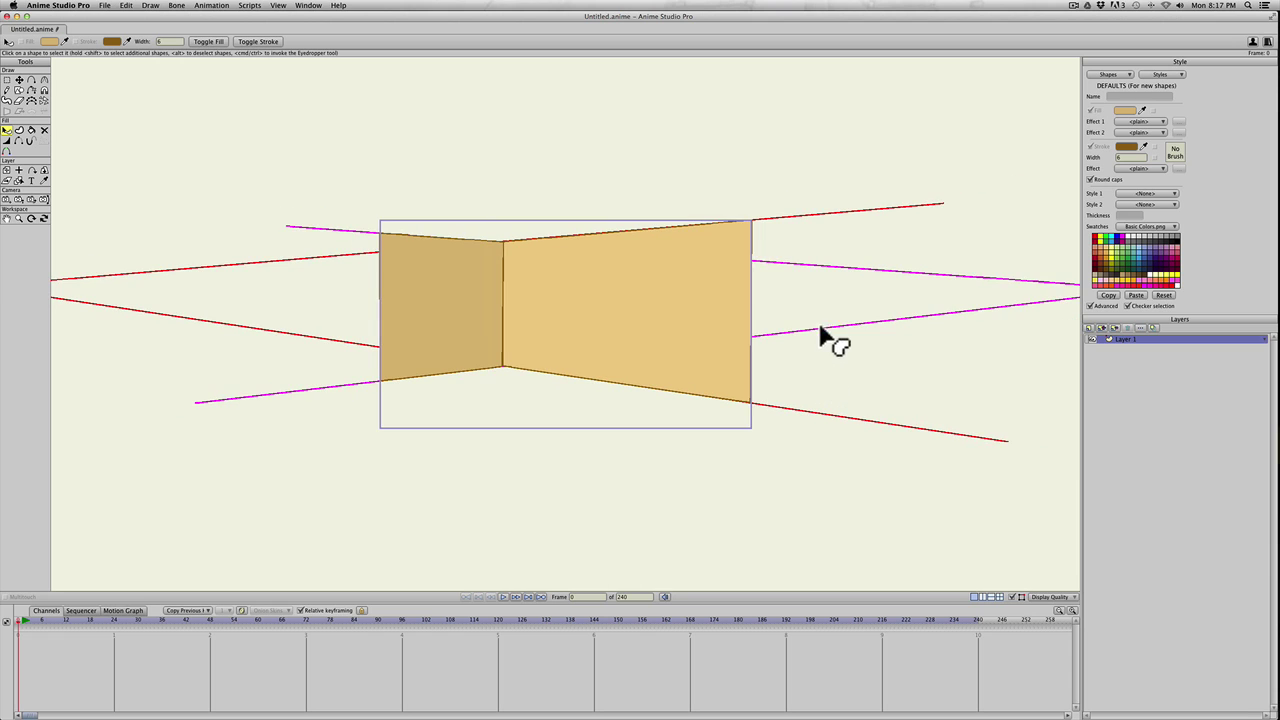
scroll(440, 375, "up", 3)
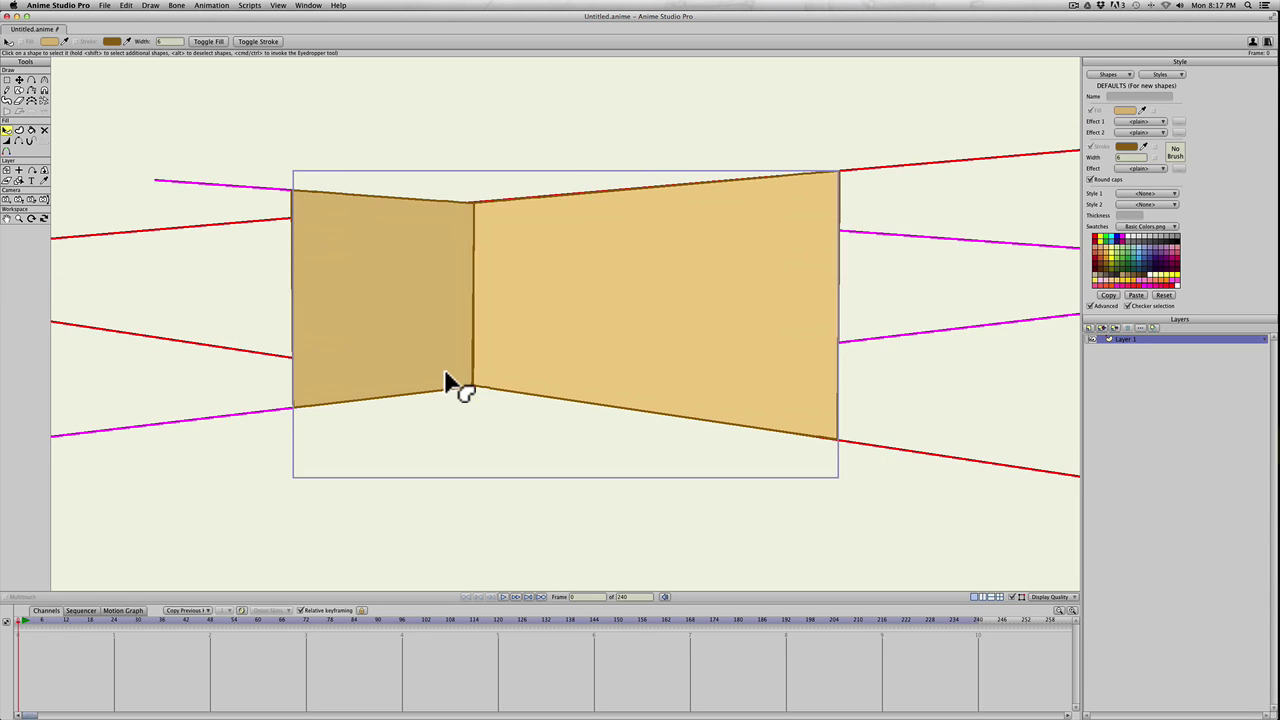
scroll(450, 382, "up", 1)
scroll(455, 382, "down", 1)
scroll(455, 382, "up", 1)
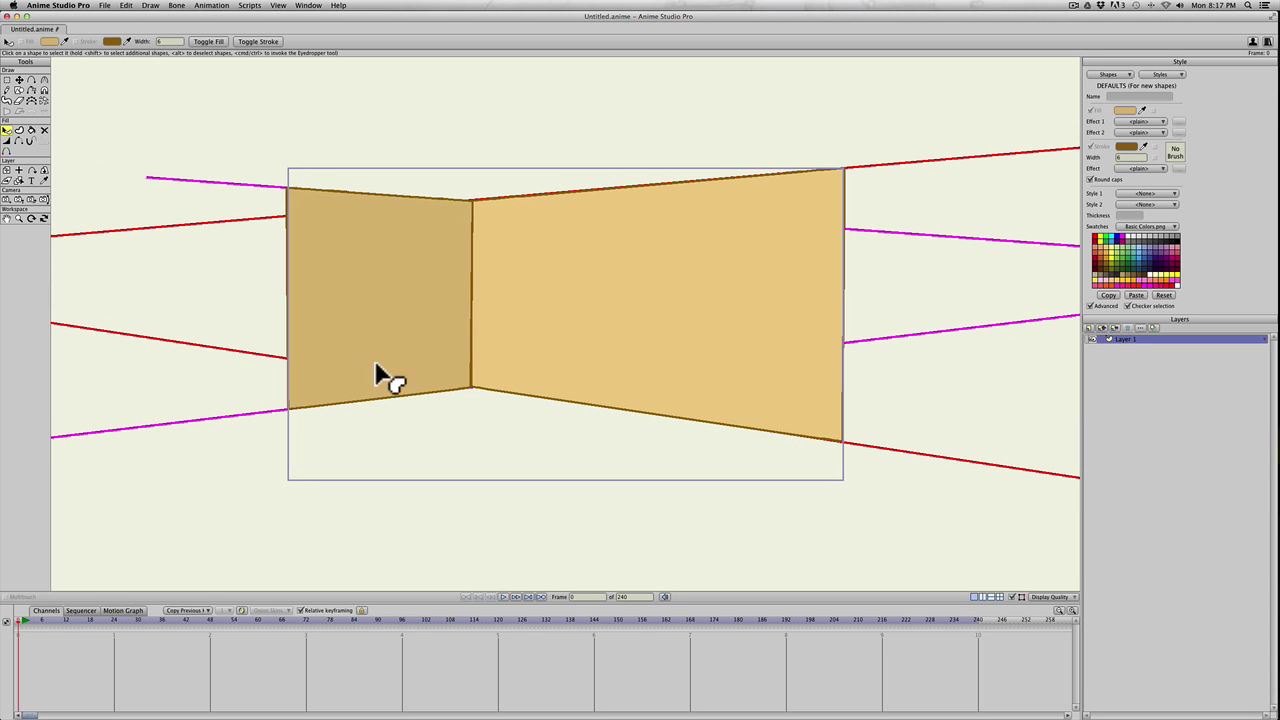
left_click_drag(400, 434, 517, 397)
key("t")
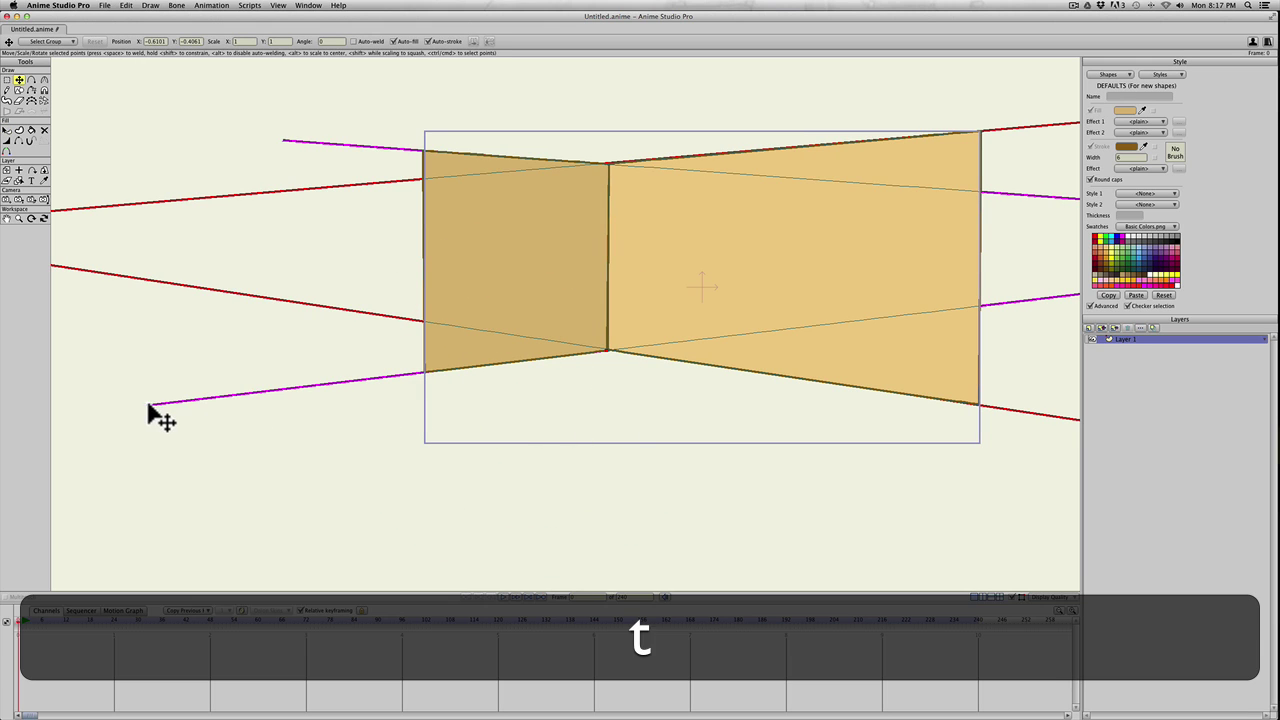
left_click(148, 405)
key("t")
left_click_drag(148, 405, 151, 410)
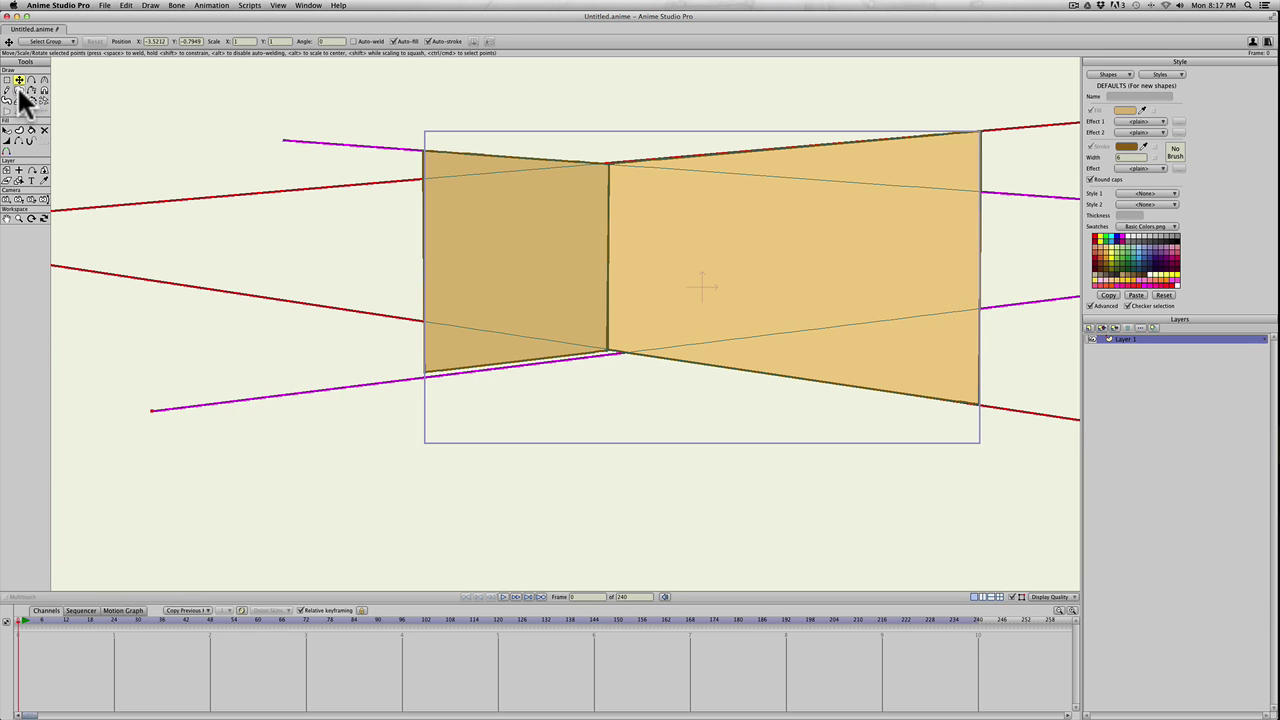
Draw an upright door rectangle with light blue fill and dark blue stroke at the left wall's base, near the room corner
left_click(19, 90)
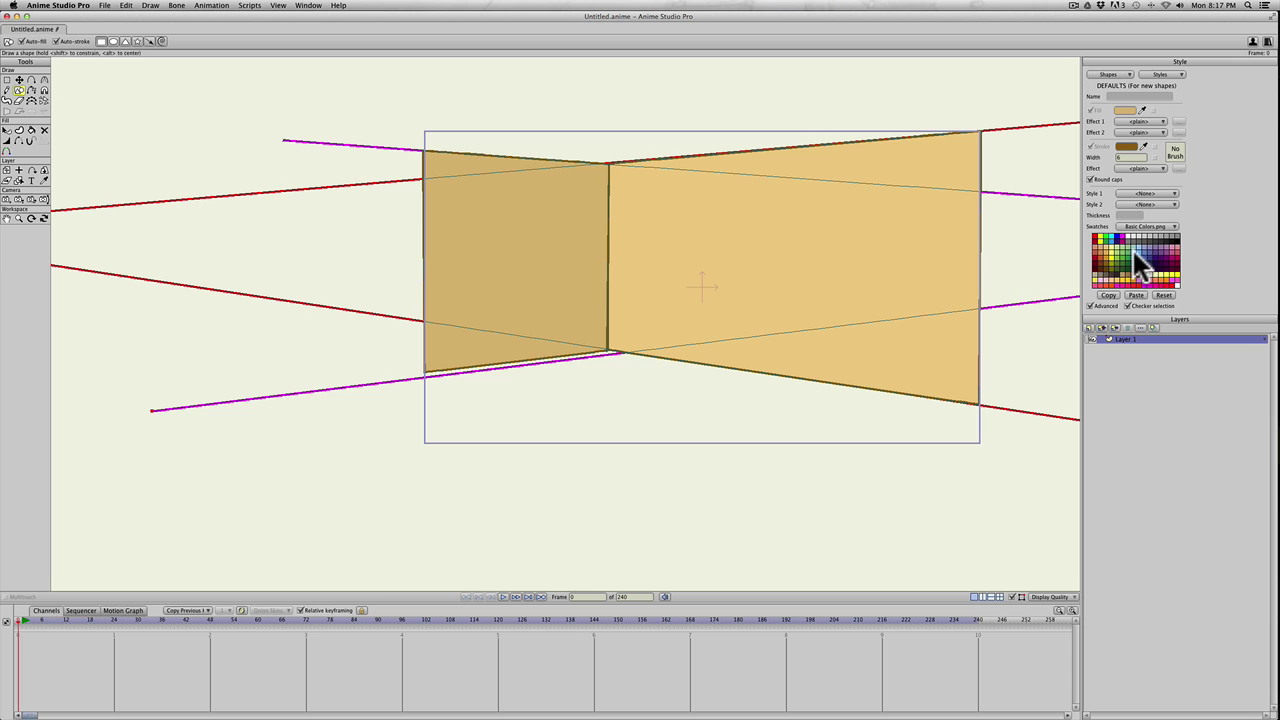
left_click(1138, 244)
key("shift")
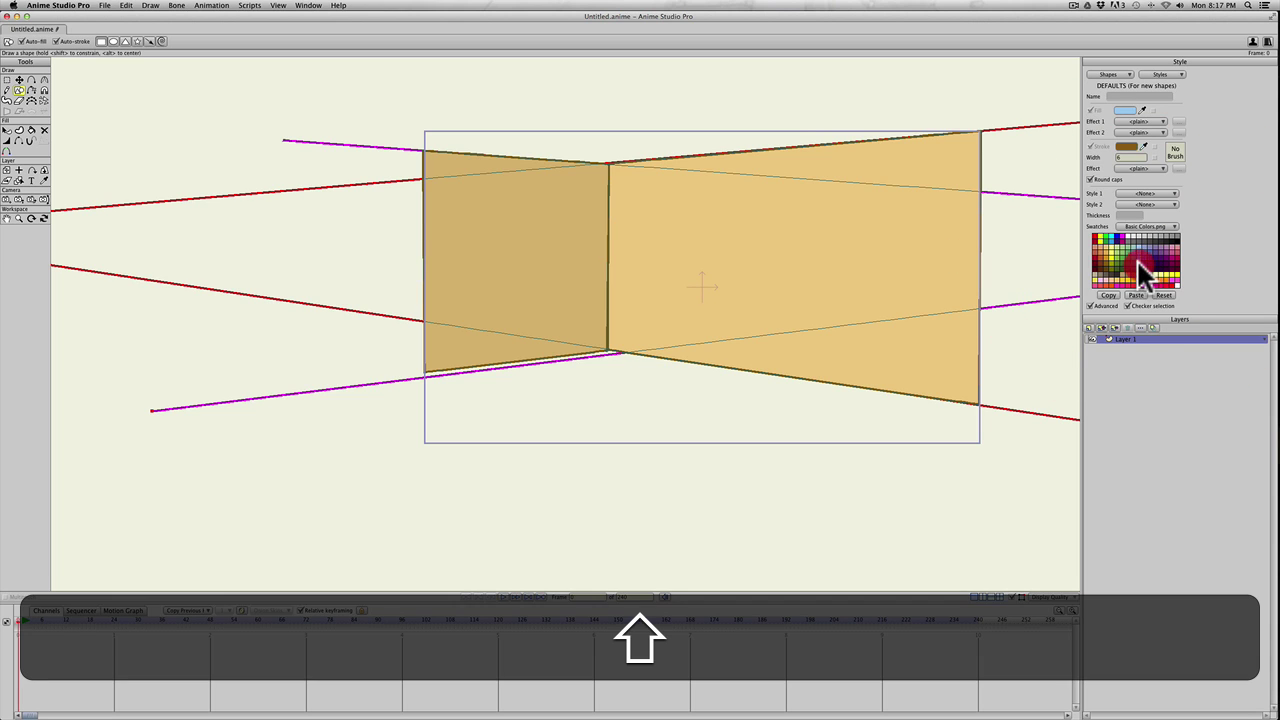
left_click(1143, 270, "shift")
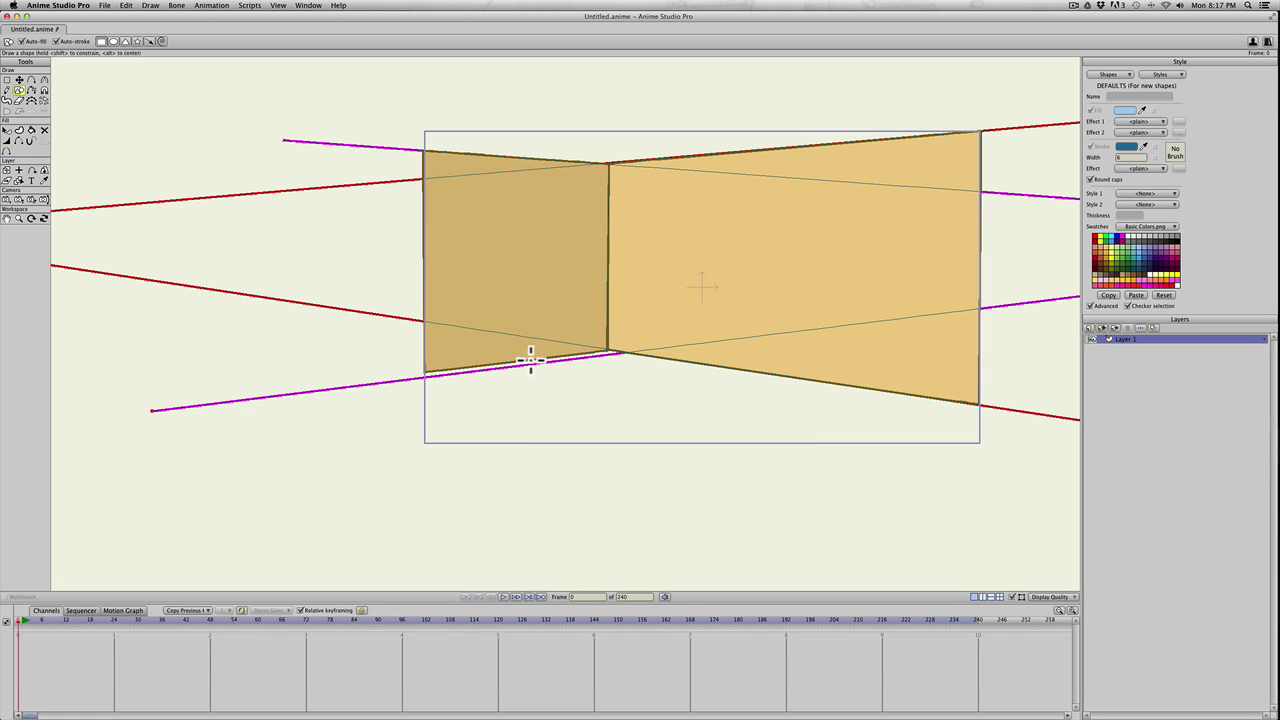
left_click_drag(530, 360, 583, 226)
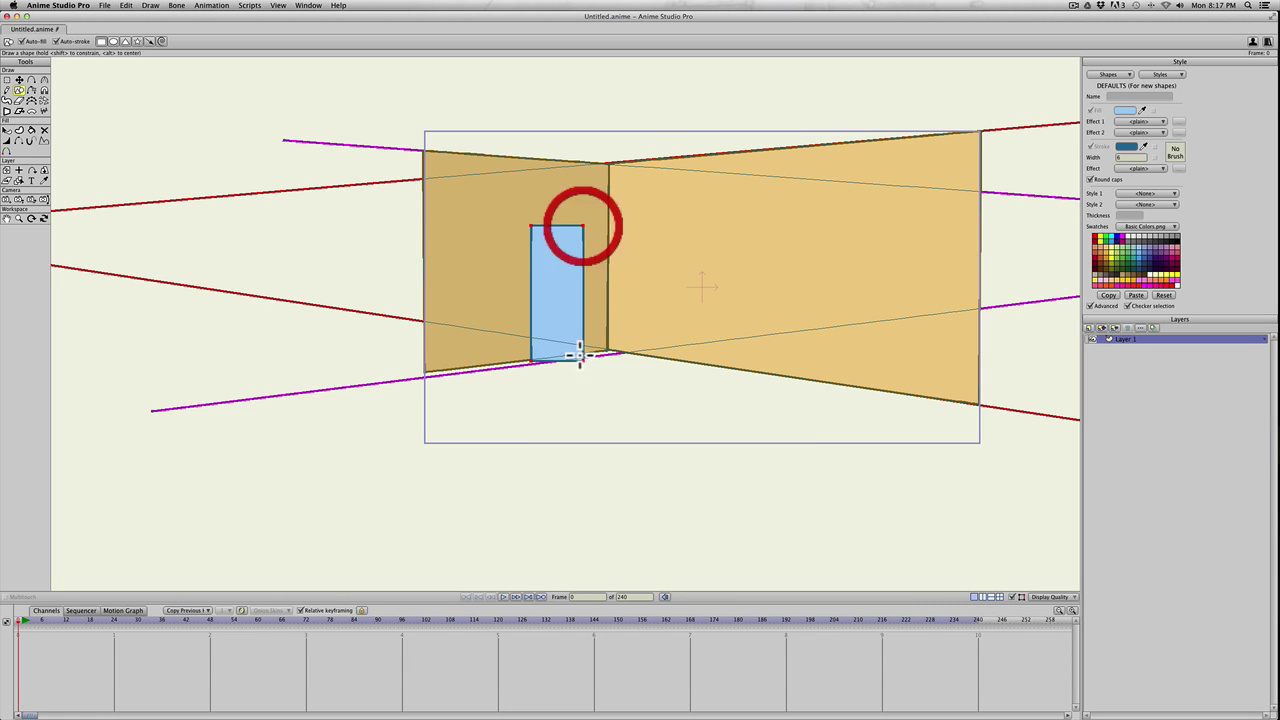
Move both lower corners of the blue door onto the lower magenta line
key("t")
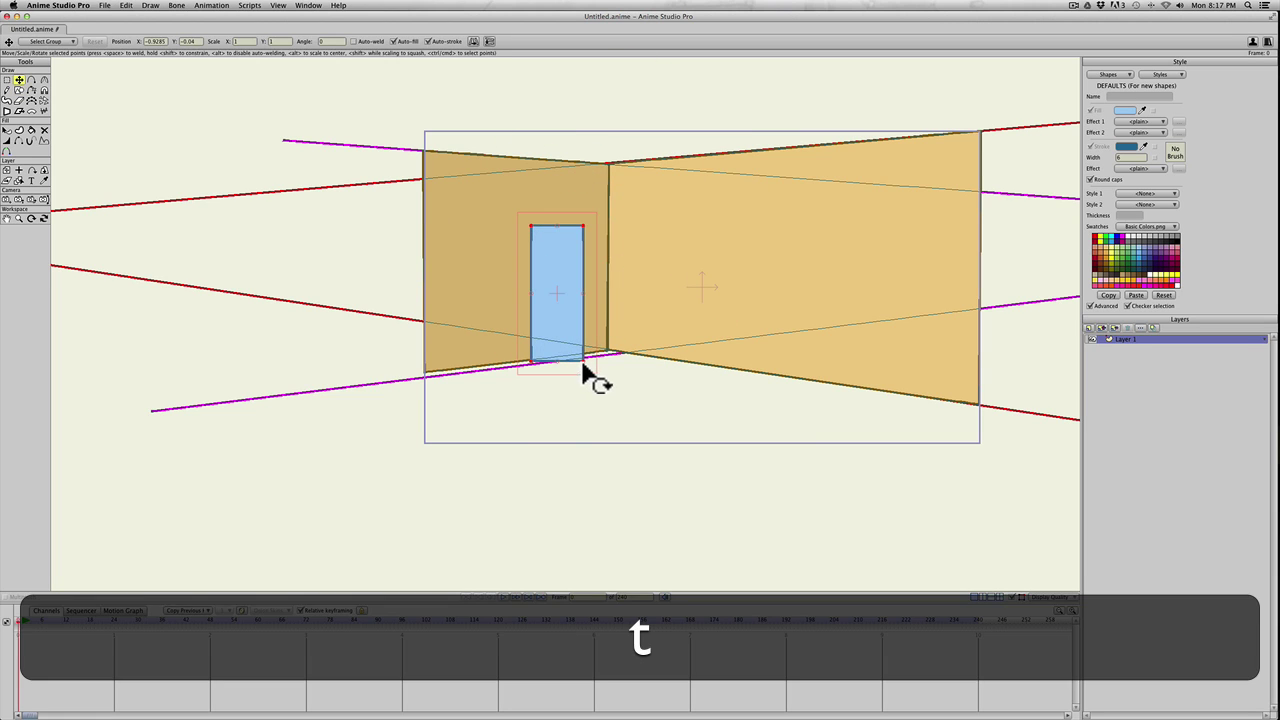
key("t")
left_click(584, 362)
key("shift+t")
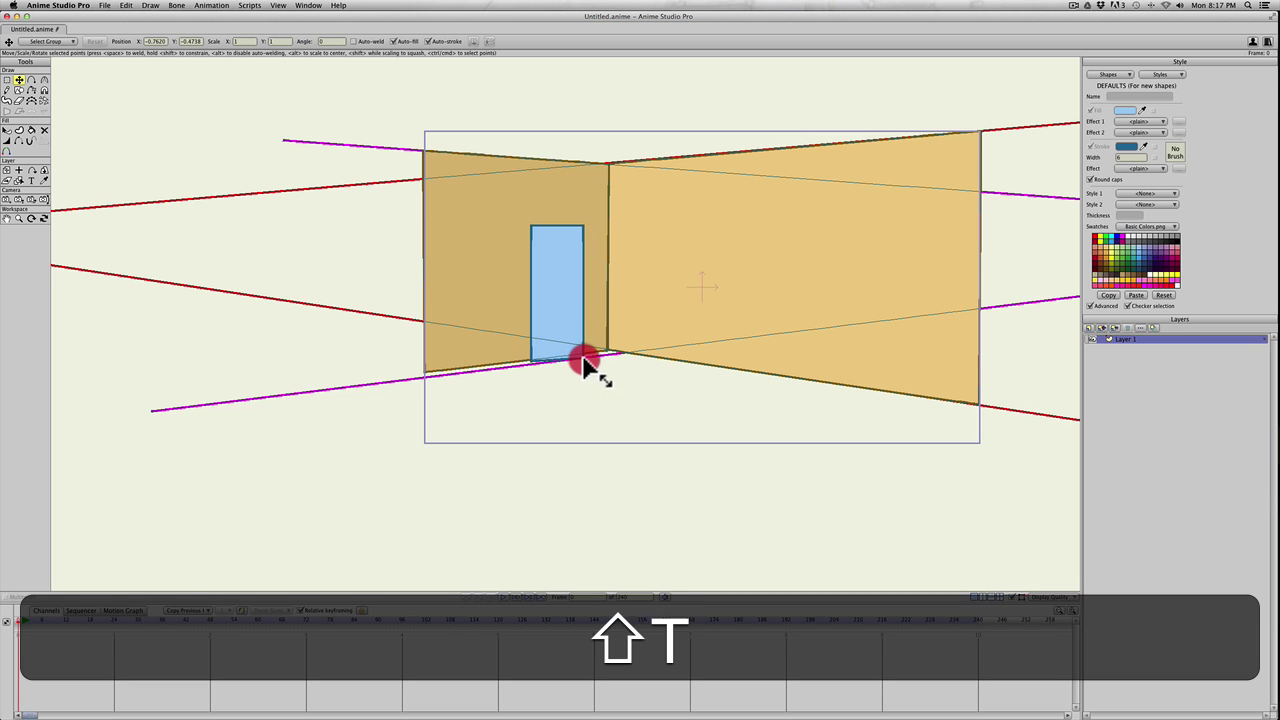
left_click(583, 360, "shift")
left_click(533, 363, "shift")
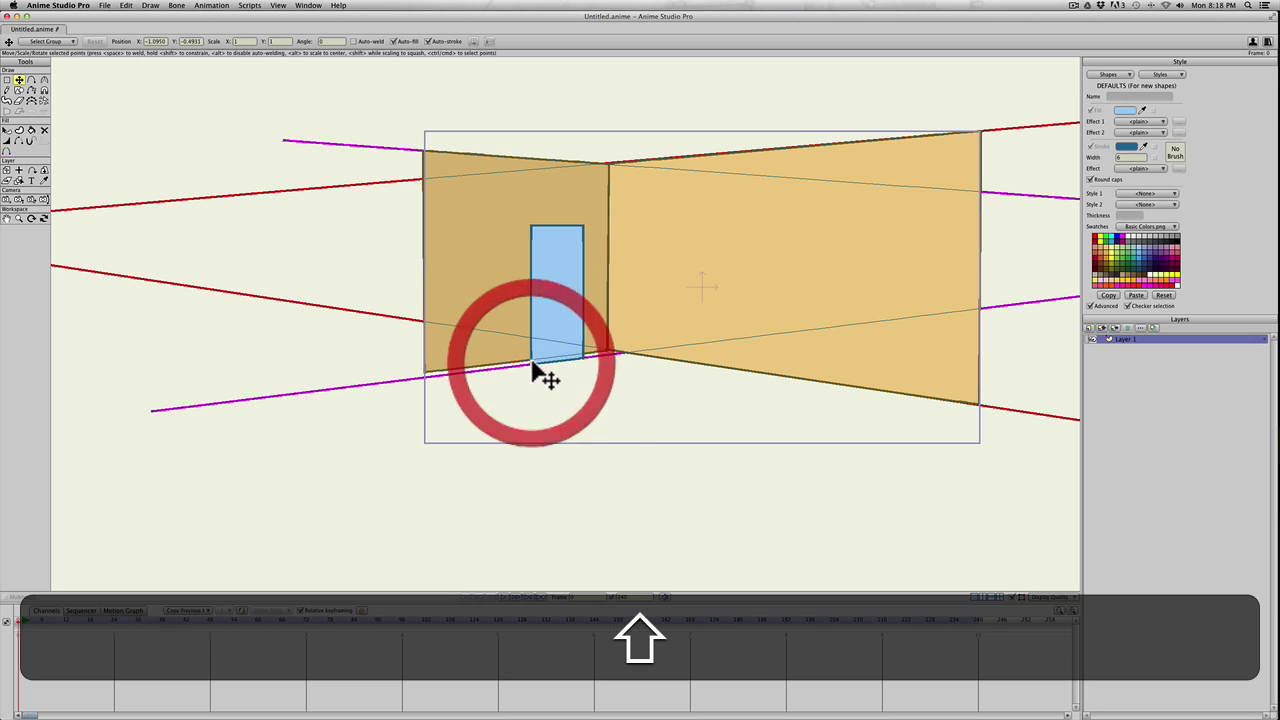
Lower the upper magenta line to just above the door and raise the door's upper corners onto it
left_click(285, 147, "shift")
left_click_drag(285, 147, 280, 192)
key("t")
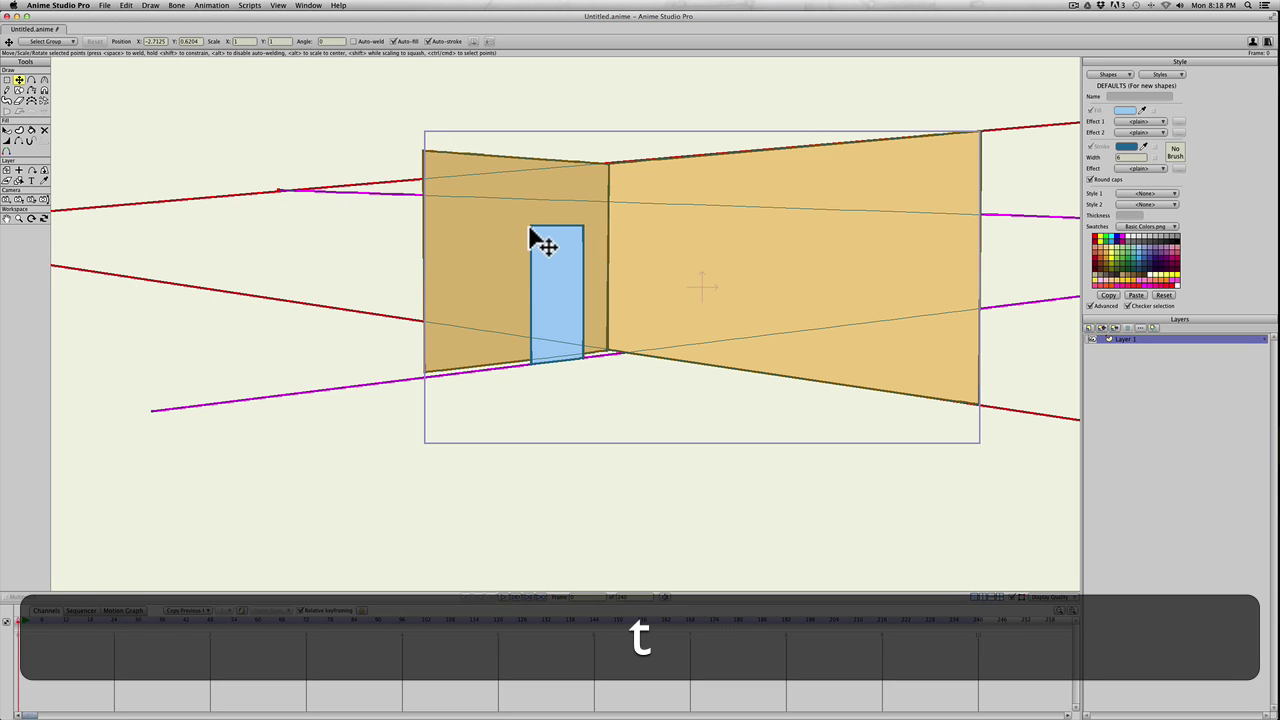
left_click(531, 228)
mouse_move(531, 228)
left_mouse_down()
mouse_move(531, 205)
mouse_move(585, 224)
mouse_move(585, 204)
left_mouse_up()
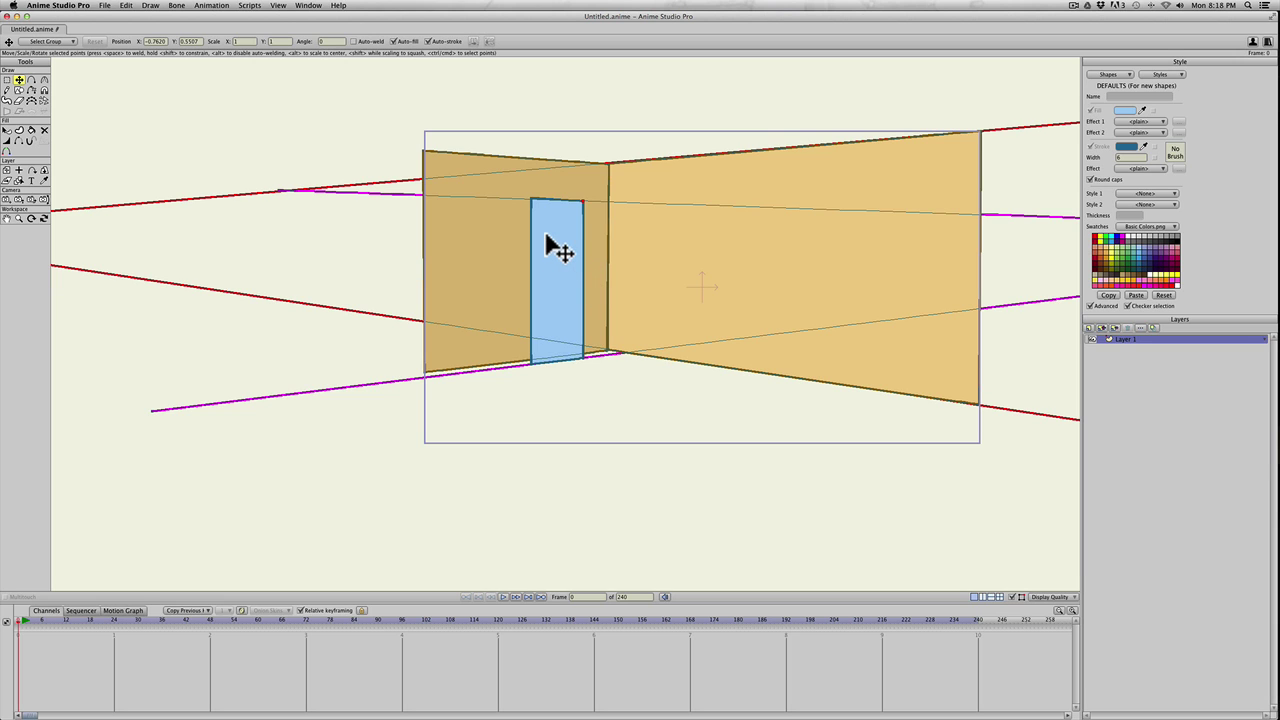
Draw a small rectangular panel in the door's upper part and place a copy of it directly below
key("s")
left_click_drag(538, 211, 576, 252)
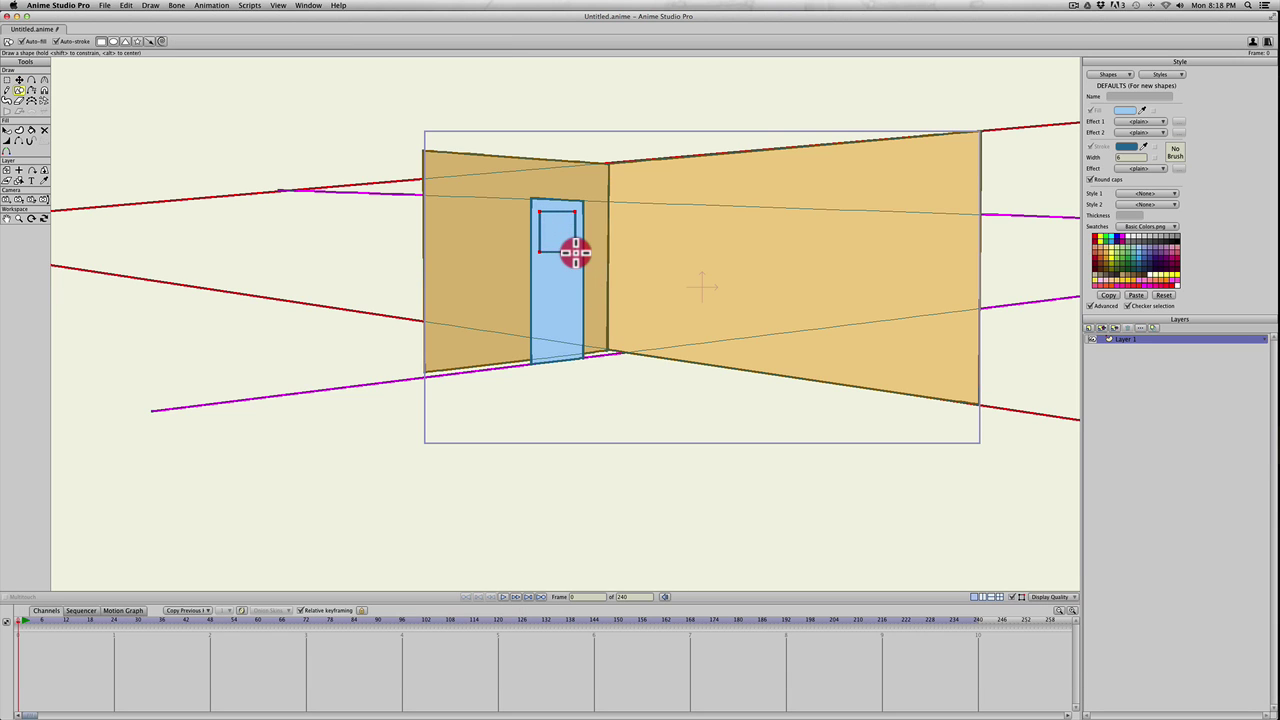
key("super+c")
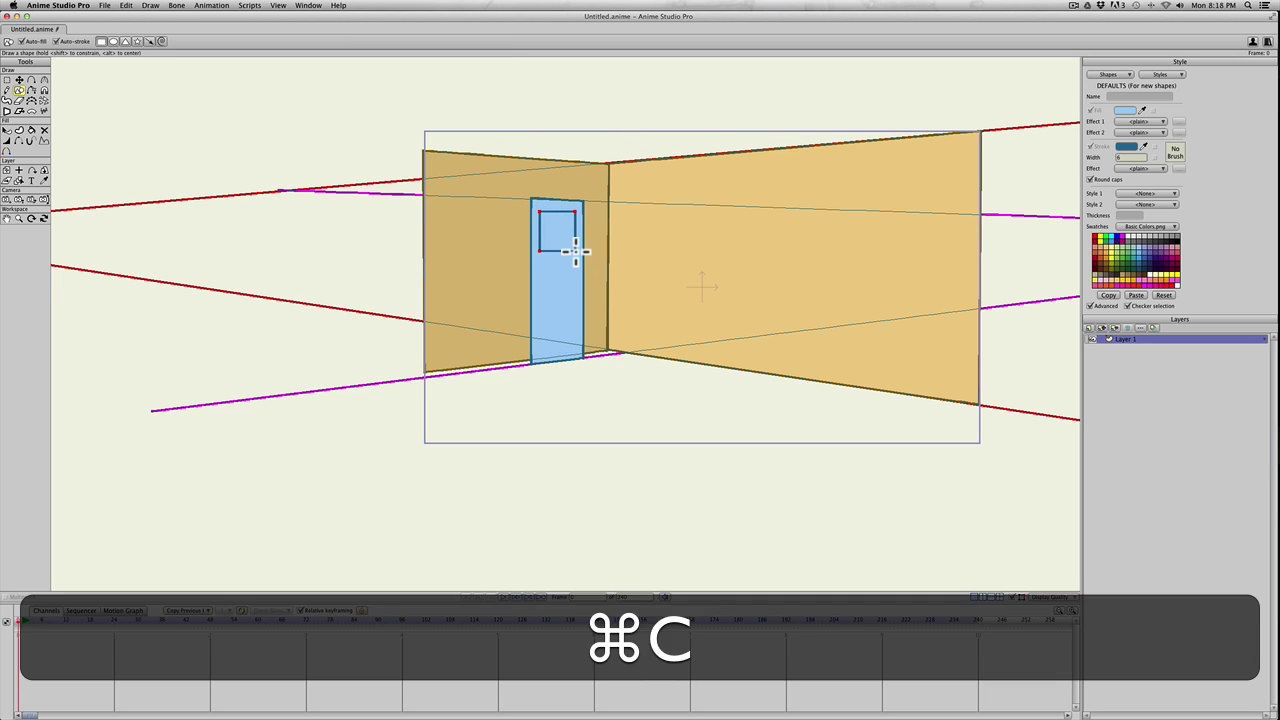
key("super+v")
key("shift+super+v")
left_click_drag(558, 248, 557, 285)
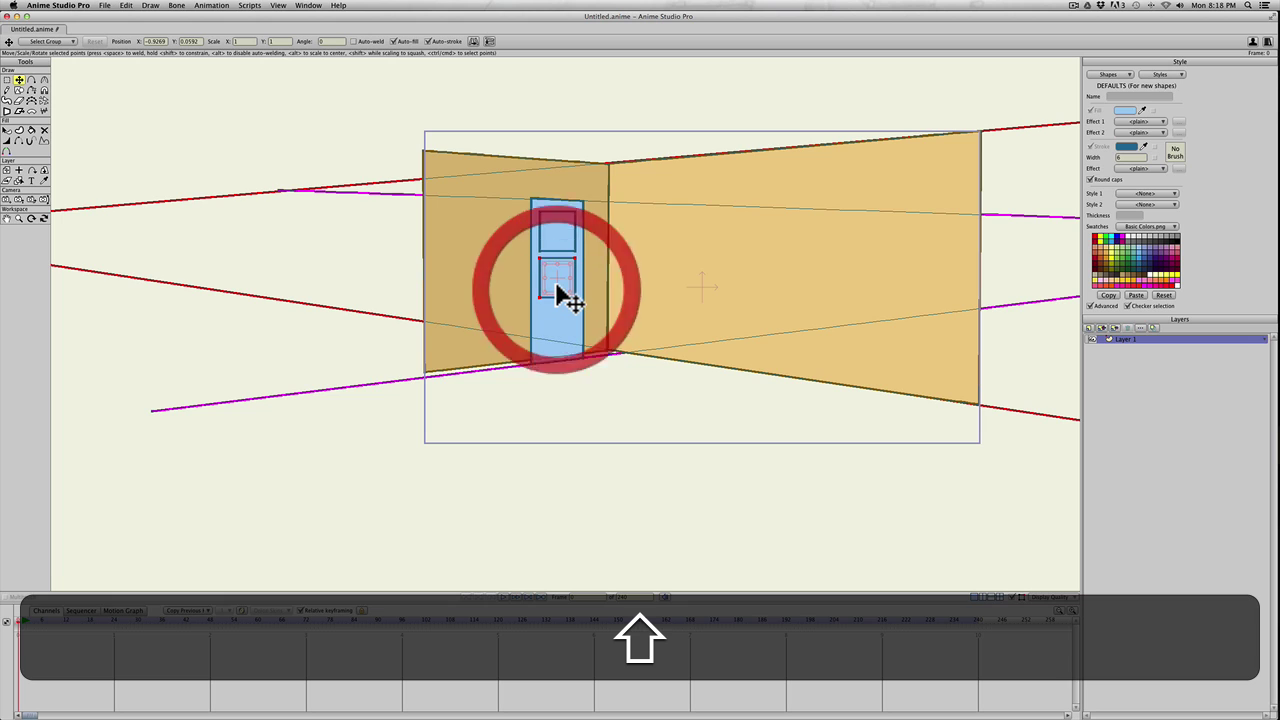
Select both door panels and stretch them downward so that they fill the height of the door
key("t")
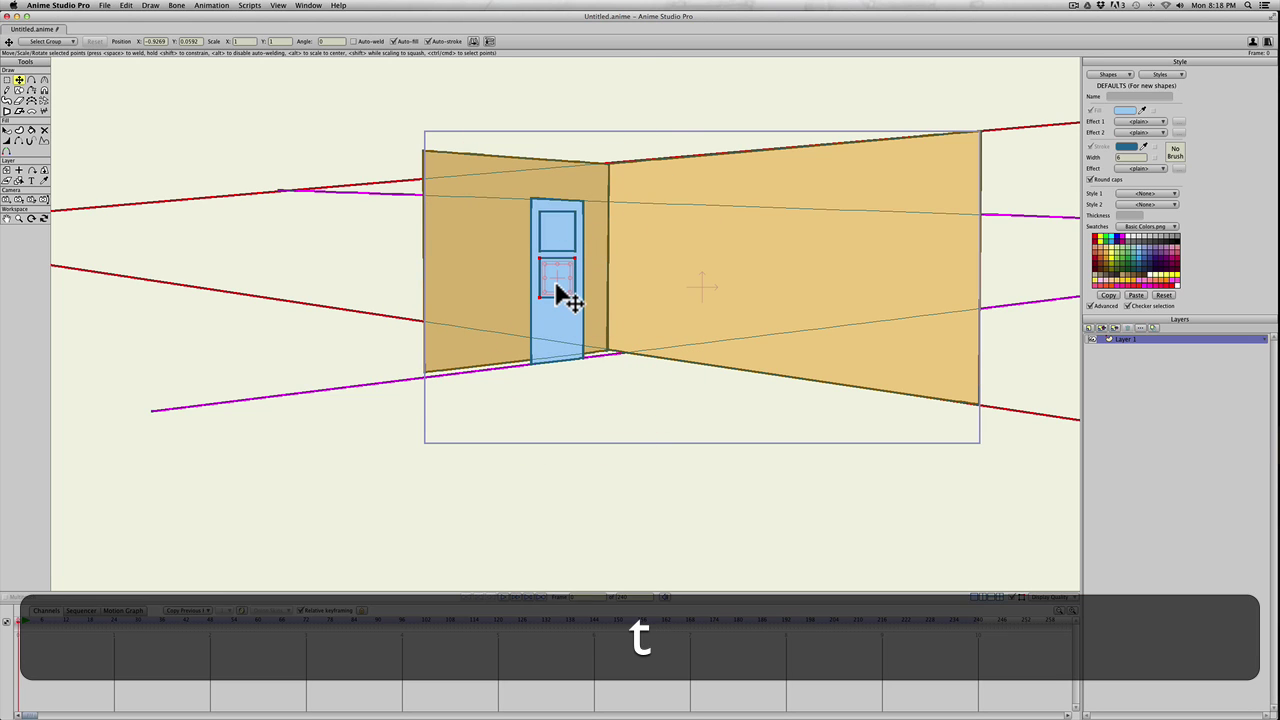
left_click_drag(556, 286, 556, 235)
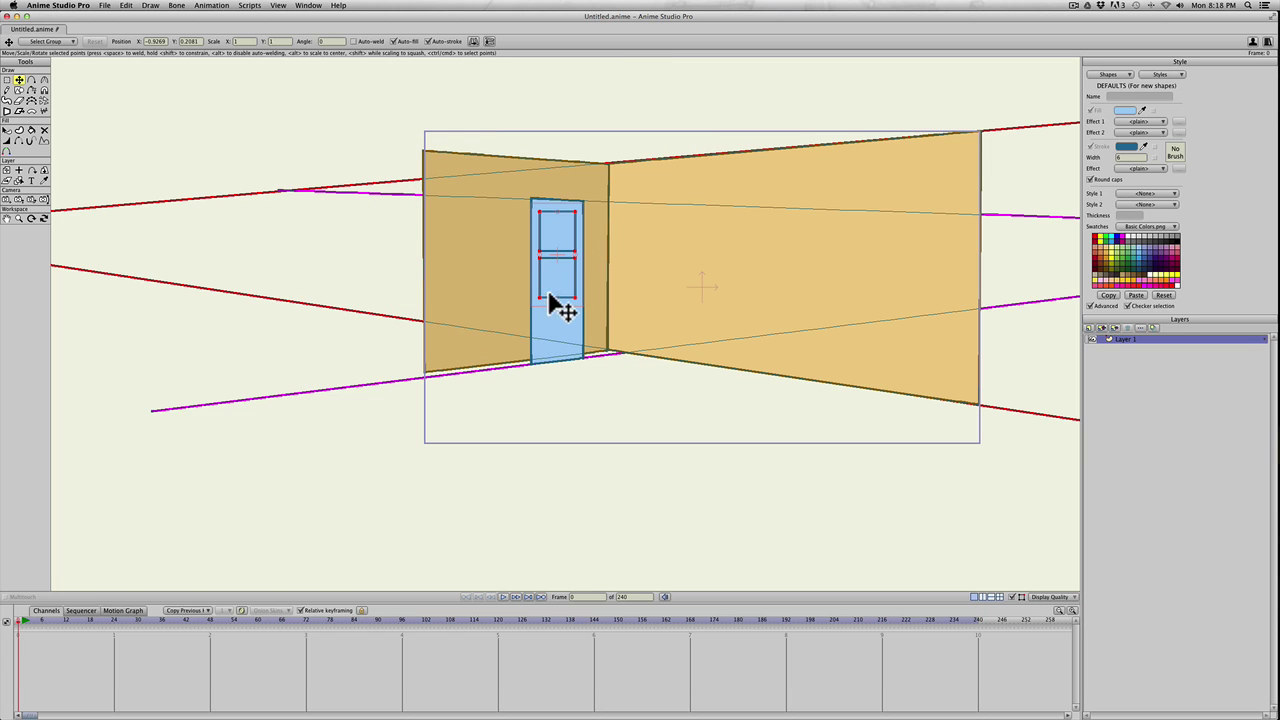
left_click_drag(560, 307, 558, 352)
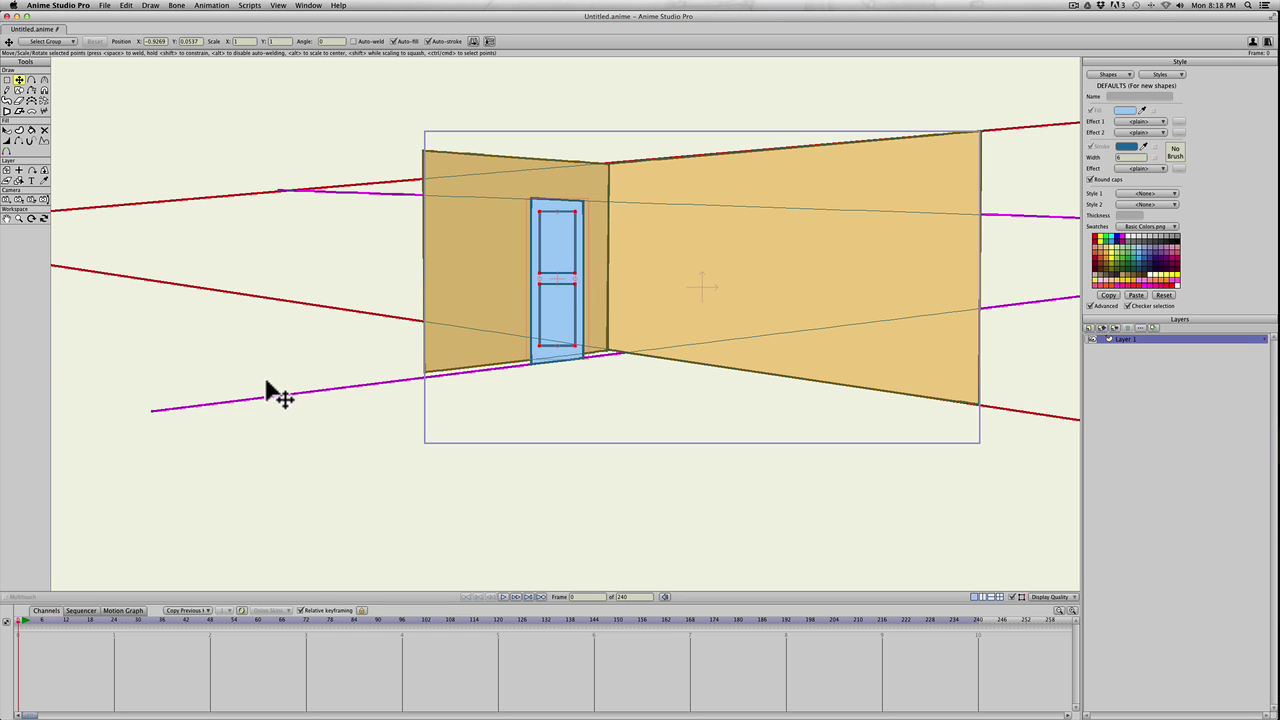
Raise the lower magenta line to the lower panel's base and align the panel's bottom corners with it
key("t")
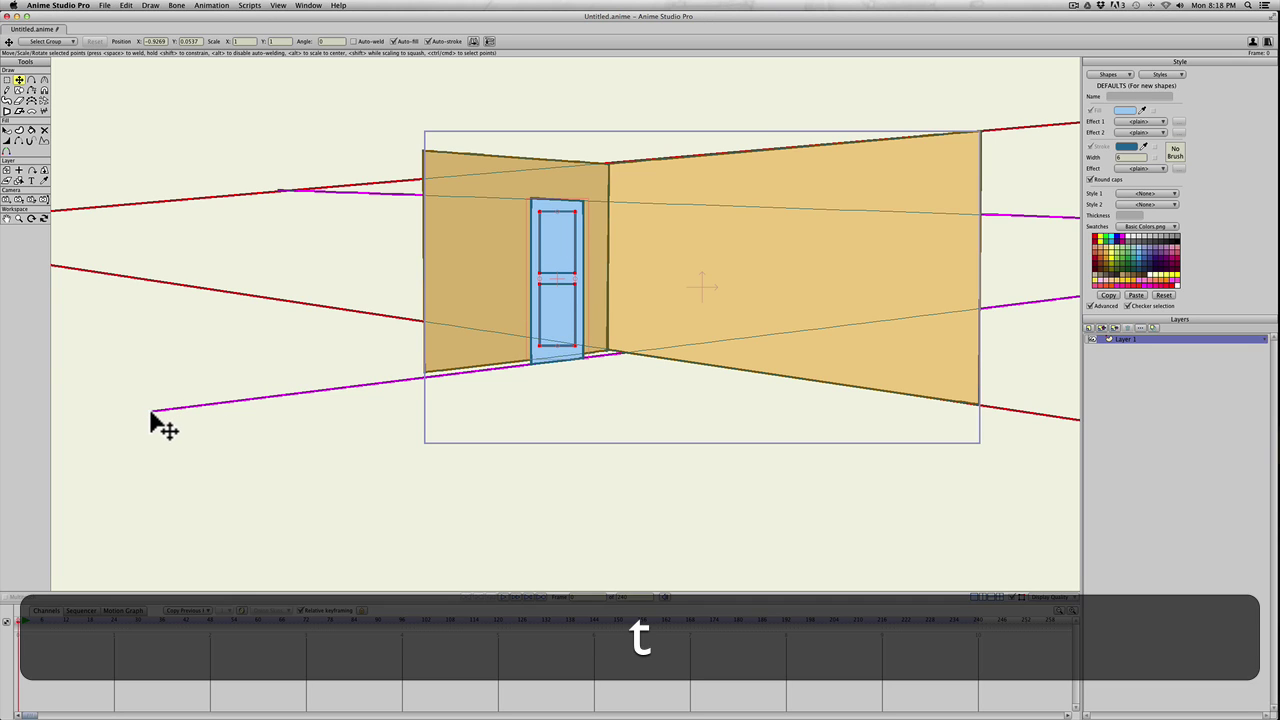
left_click(152, 413)
key("super+z")
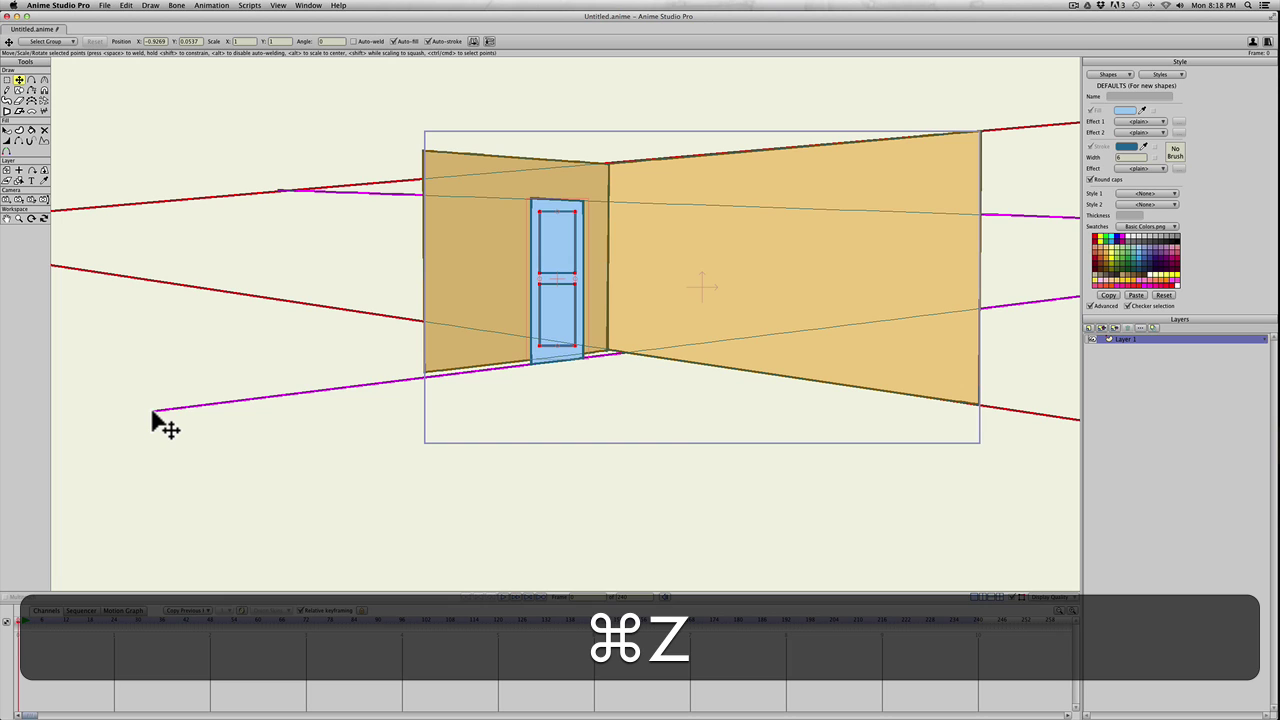
key("t")
left_click(149, 414)
left_click_drag(151, 411, 152, 397)
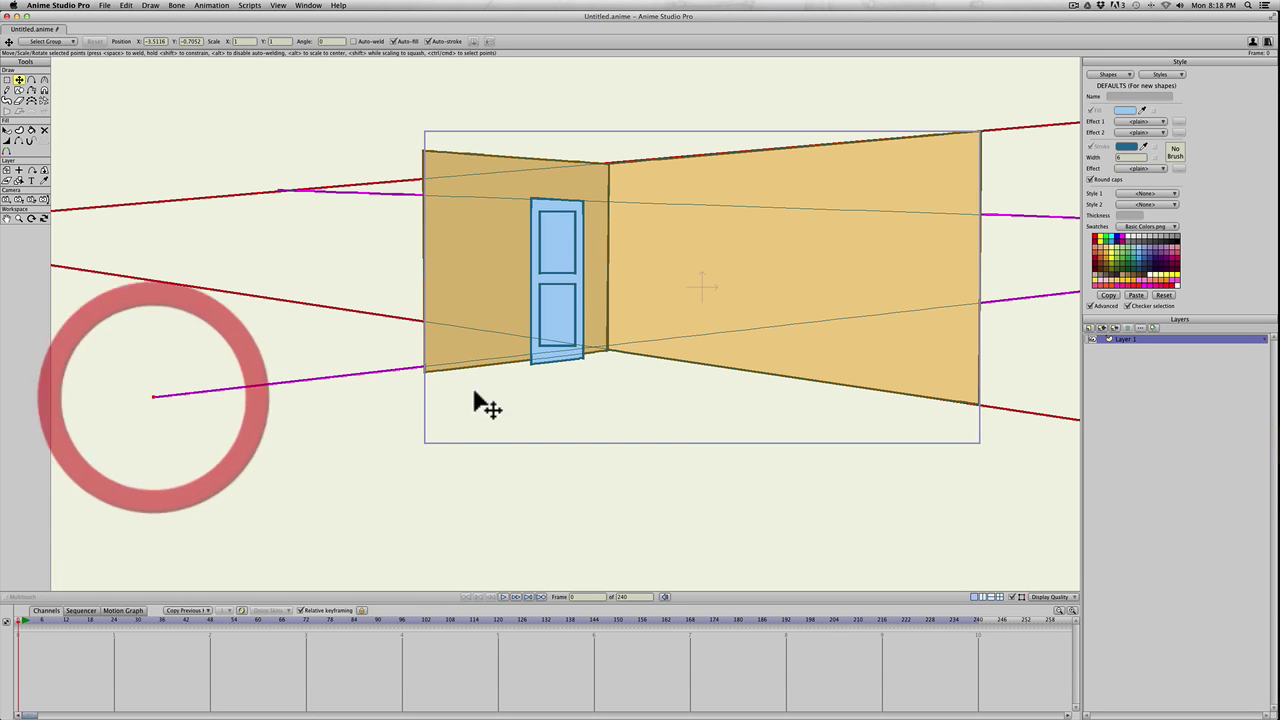
key("t")
left_click_drag(541, 345, 574, 346)
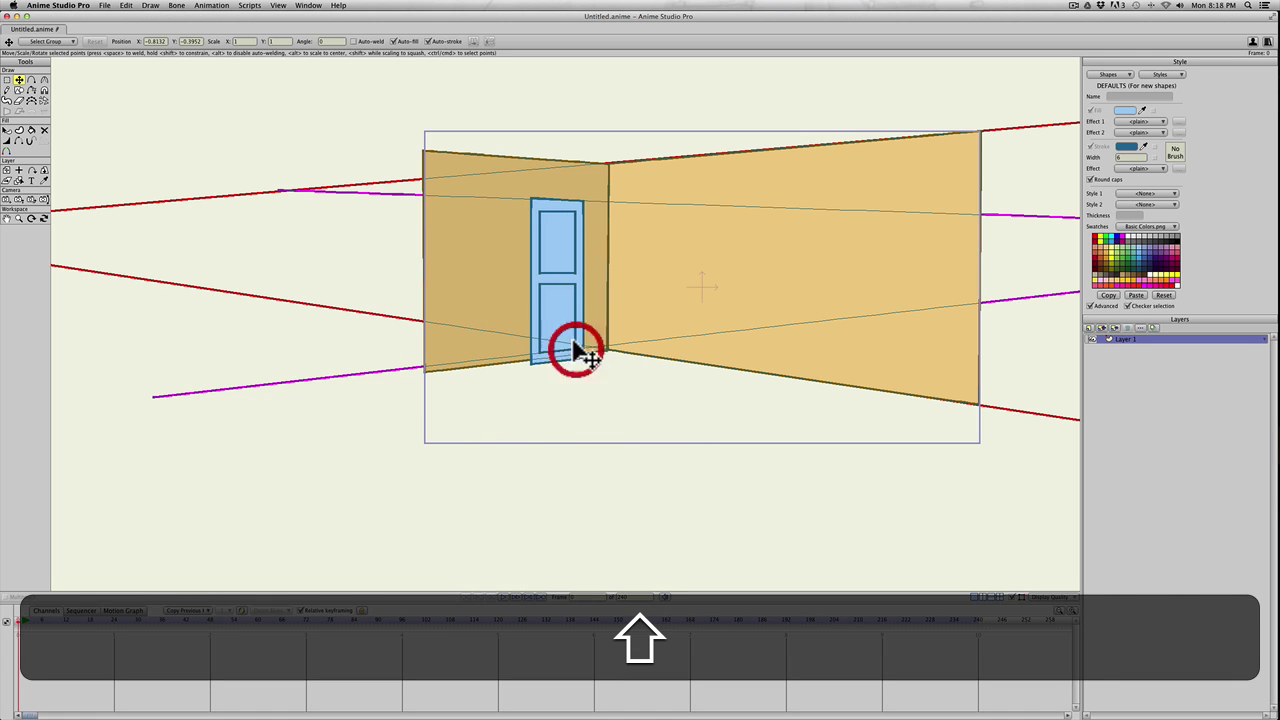
Swing the upper magenta line down to the lower panel's top edge and align that panel's upper corners with it
key("t")
left_click_drag(279, 192, 275, 299)
key("t")
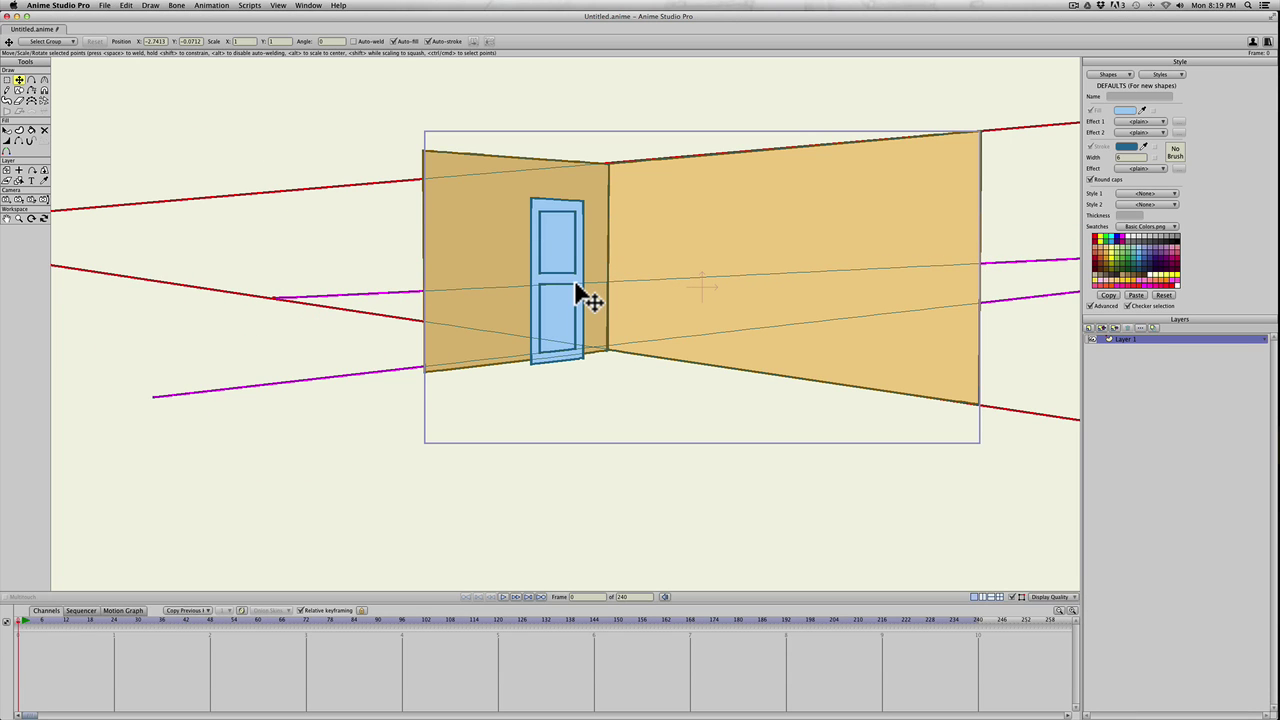
left_click(574, 285)
left_click(541, 290)
Raise the upper magenta line to the upper panel's base and align that panel's bottom corners with it
key("t")
left_click_drag(275, 299, 274, 286)
key("t")
left_click(543, 277)
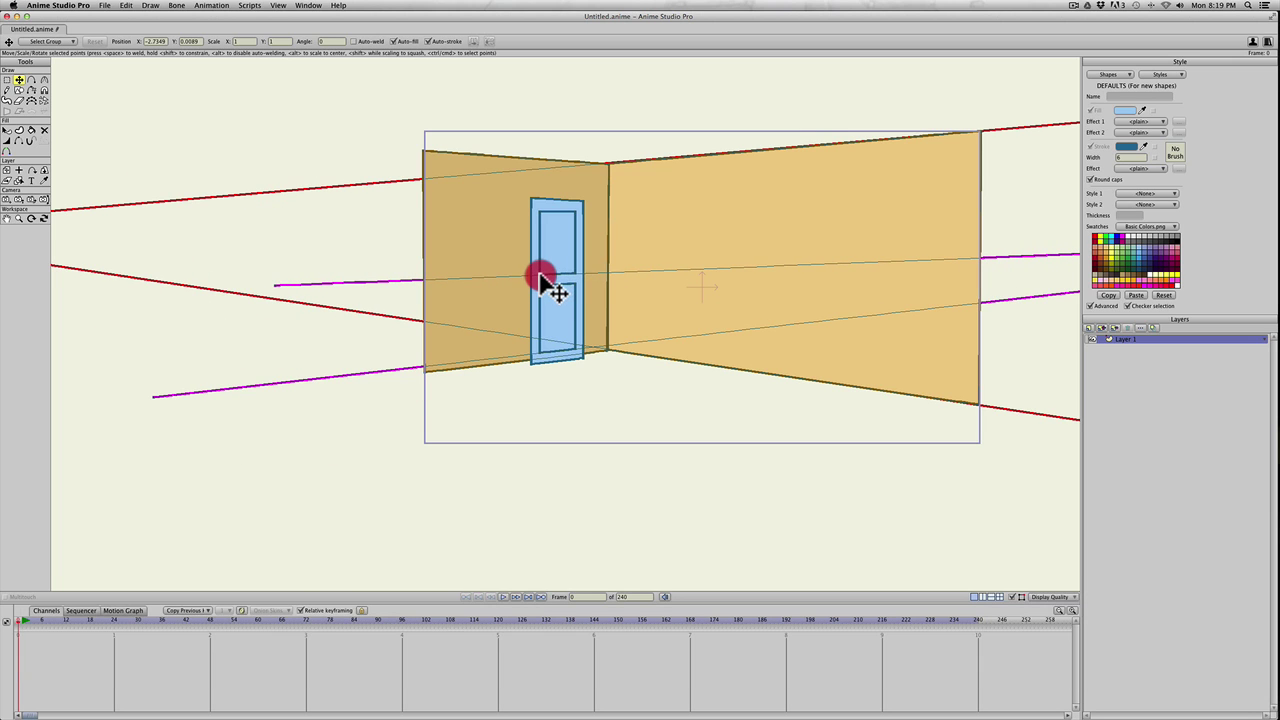
Raise the upper magenta line to the upper panel's top edge and align the panel's top corners with it
key("t")
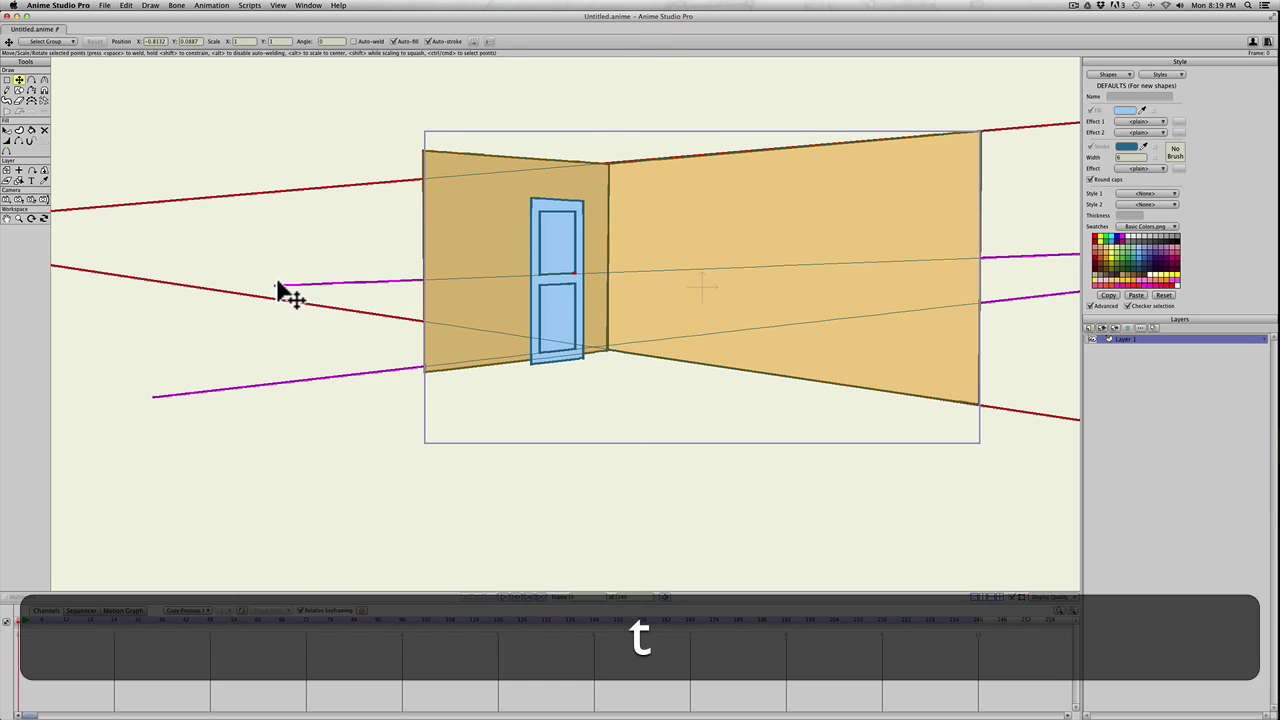
left_click_drag(276, 285, 277, 204)
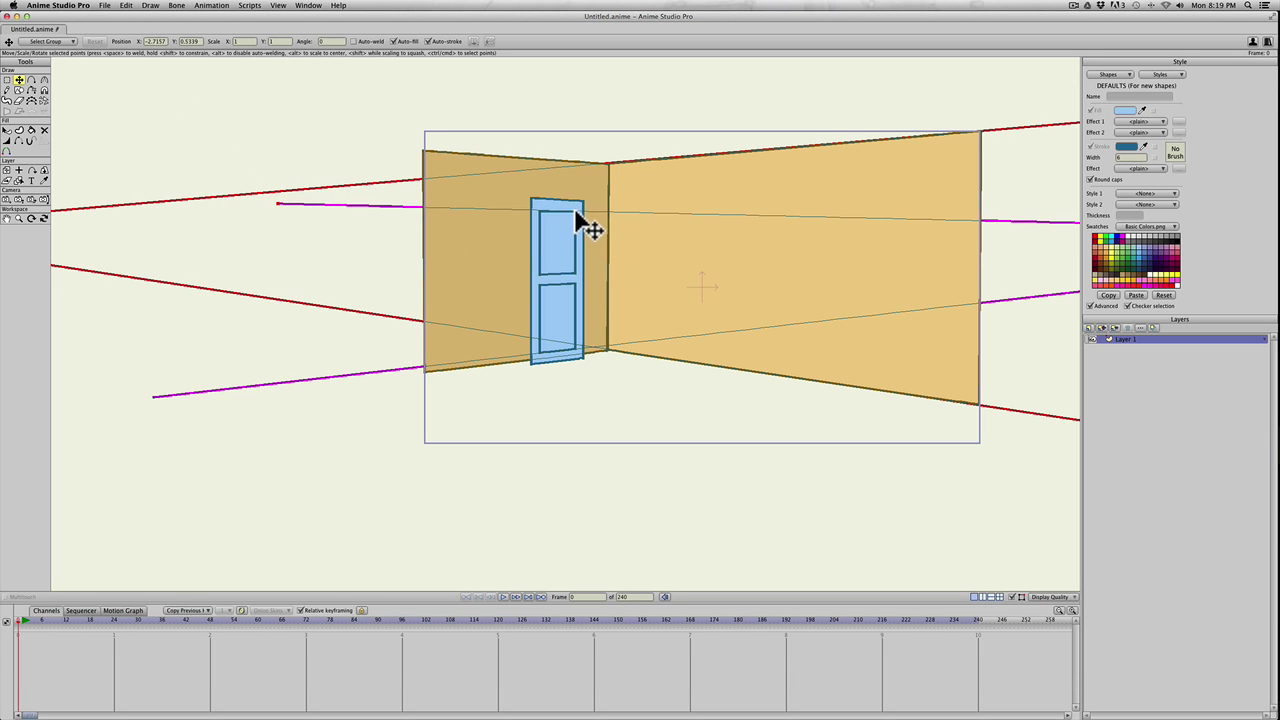
left_click(539, 212)
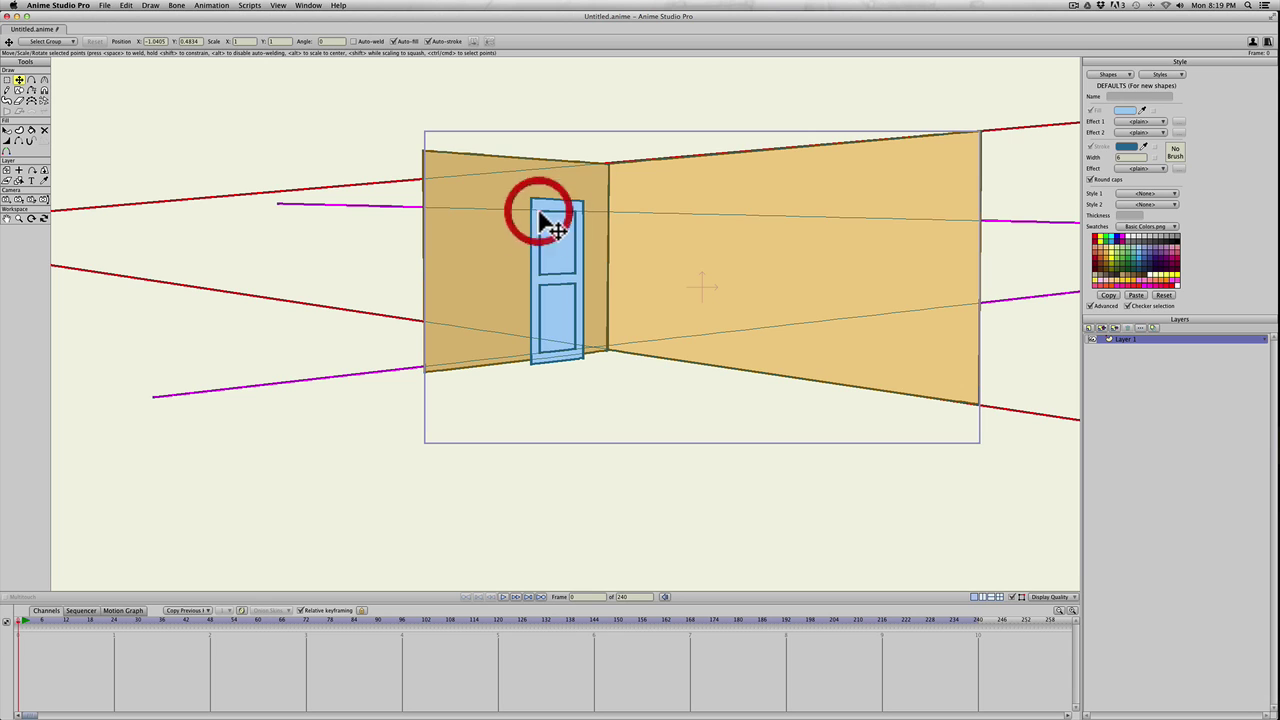
left_click_drag(540, 211, 540, 210)
scroll(536, 291, "down", 2)
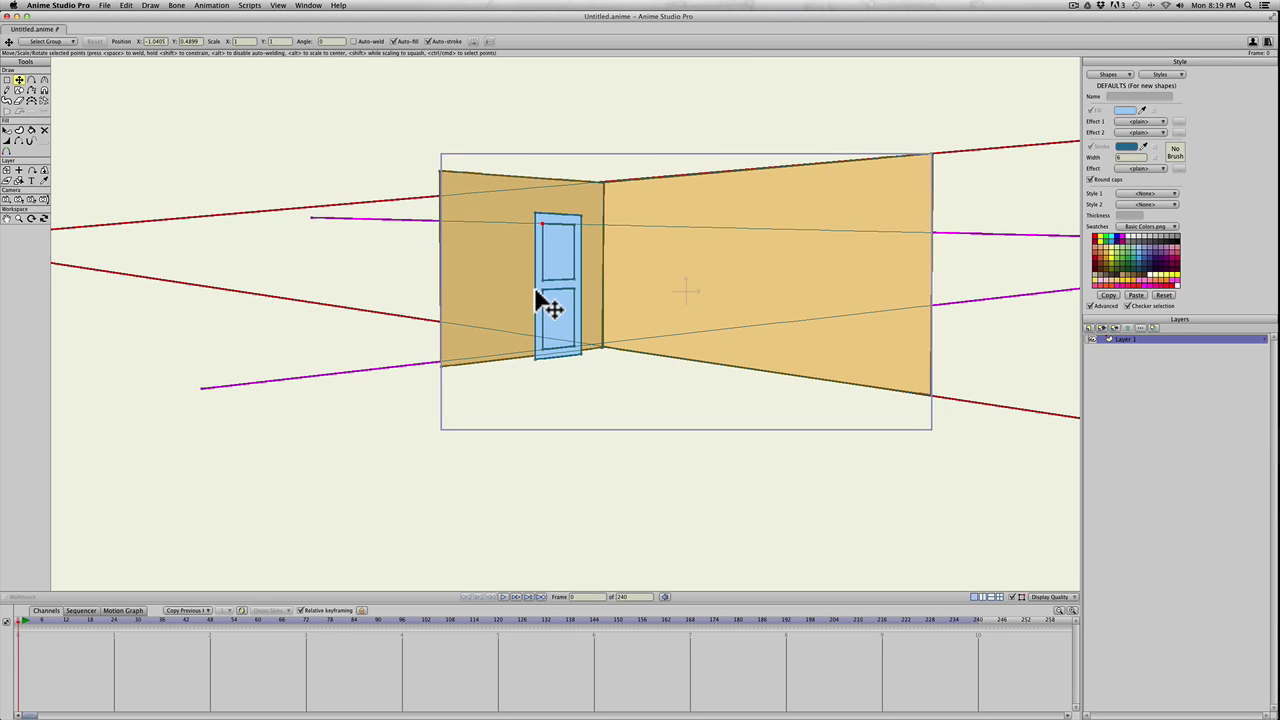
Draw a small oval doorknob on the blue door and place it at the left edge between the two panels
scroll(536, 291, "up", 1)
scroll(463, 286, "up", 1)
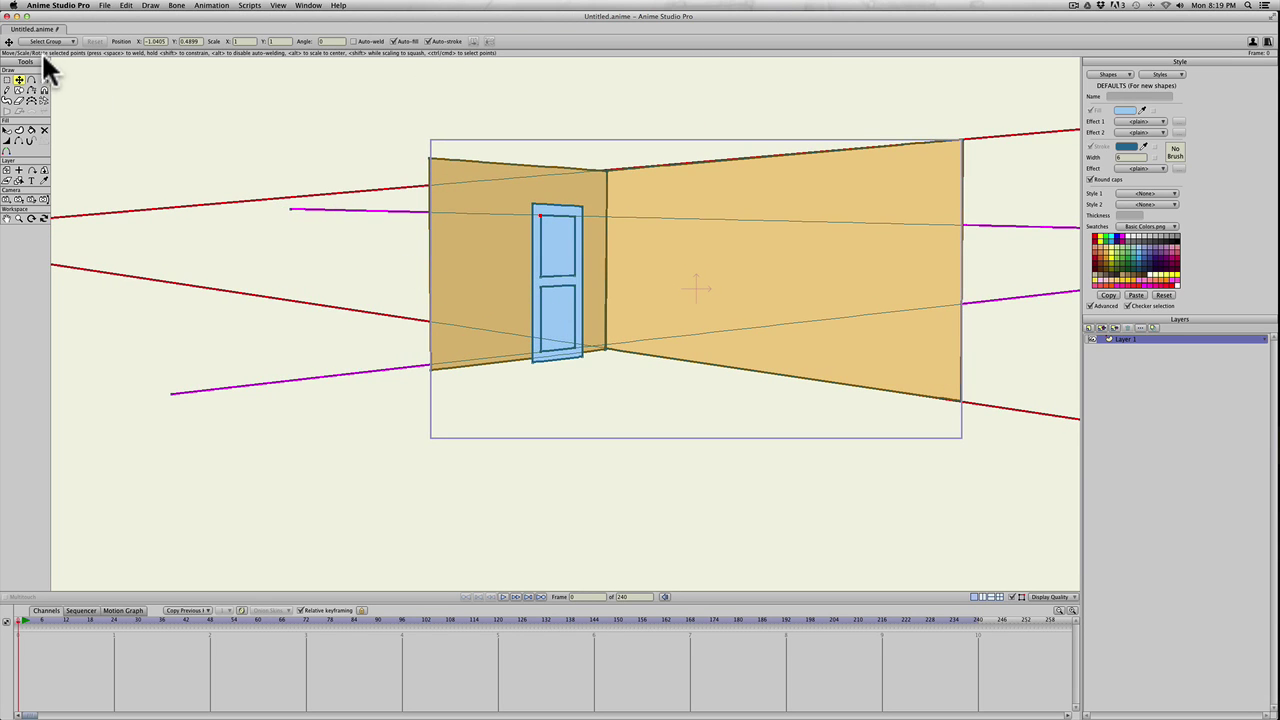
left_click(19, 90)
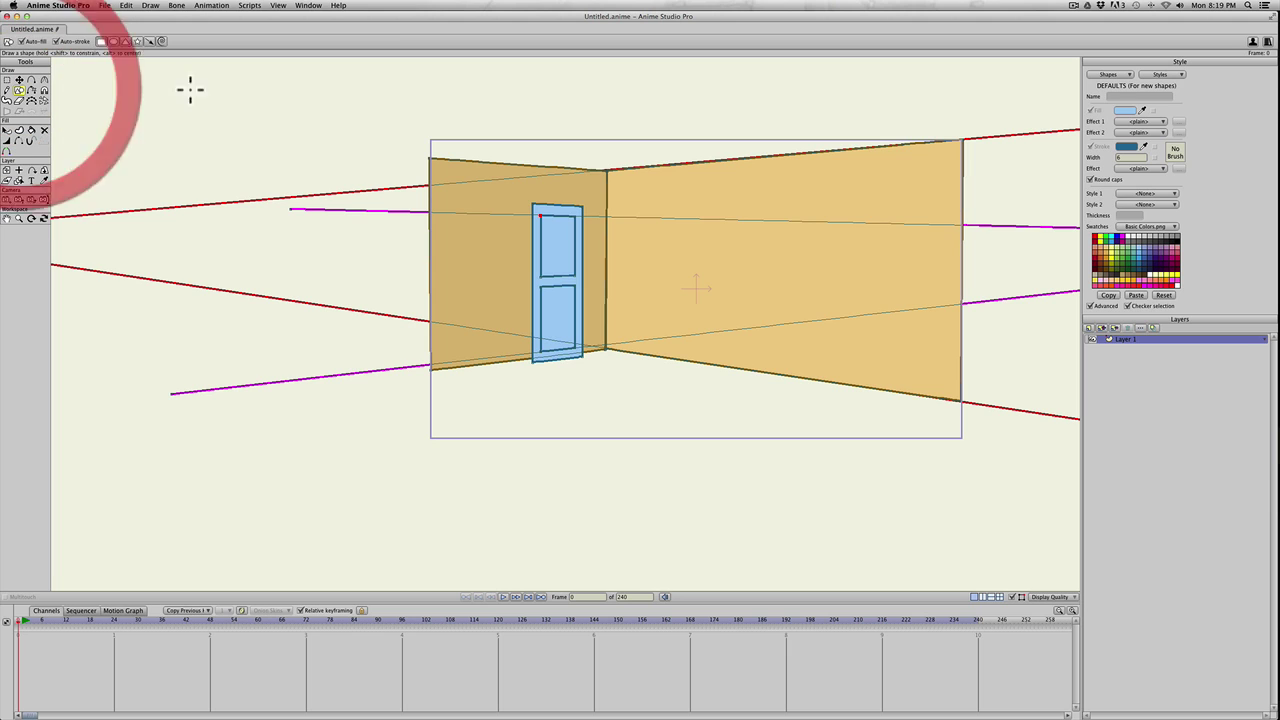
left_click(114, 41)
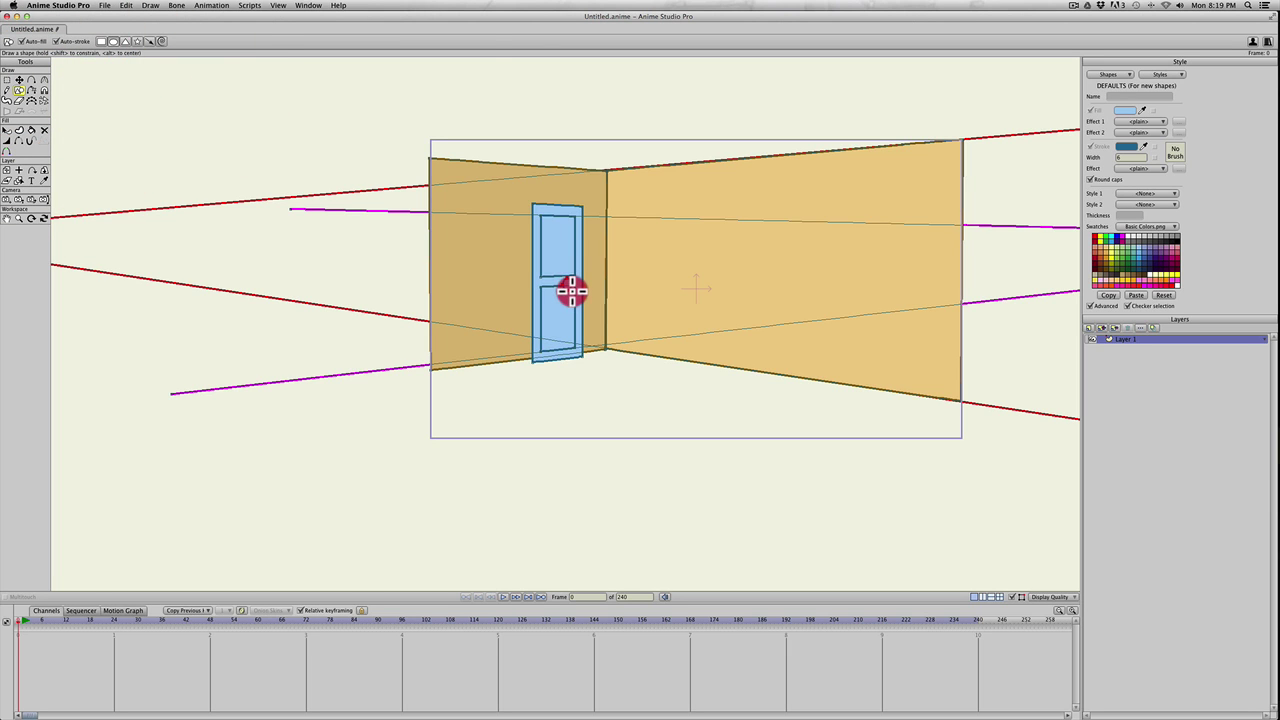
key("t")
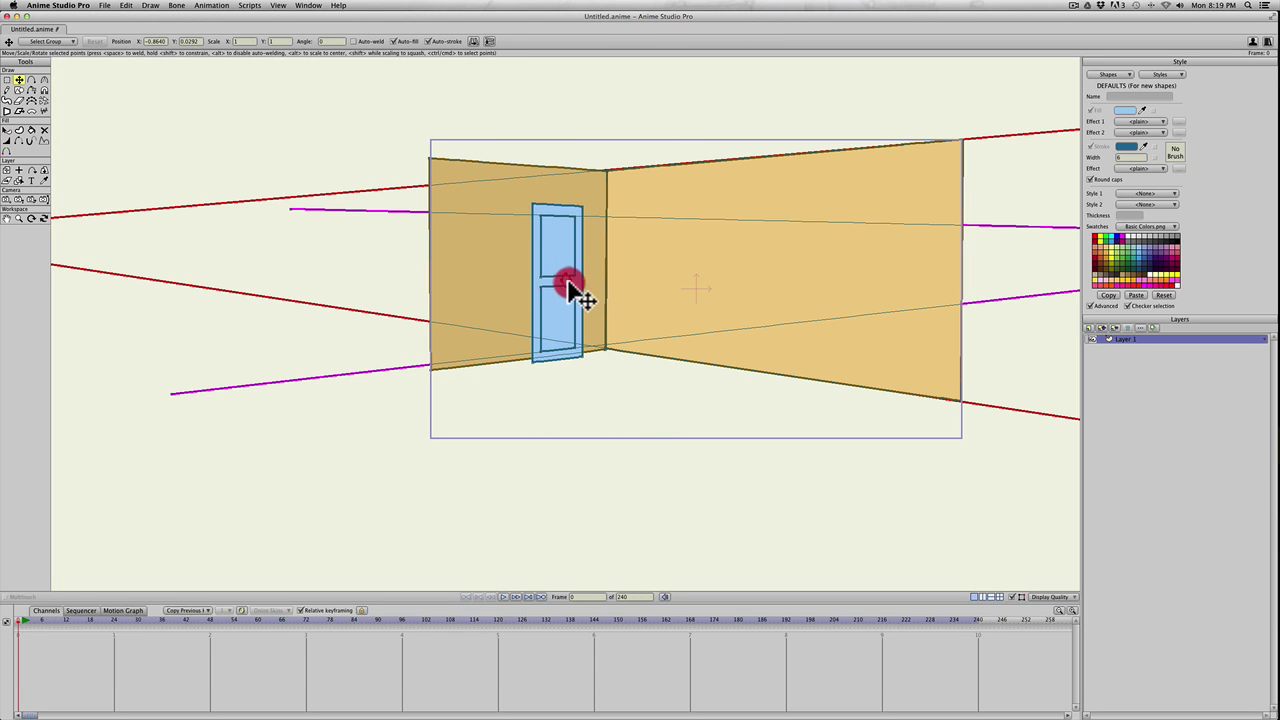
left_click_drag(568, 284, 545, 285)
left_click(573, 278)
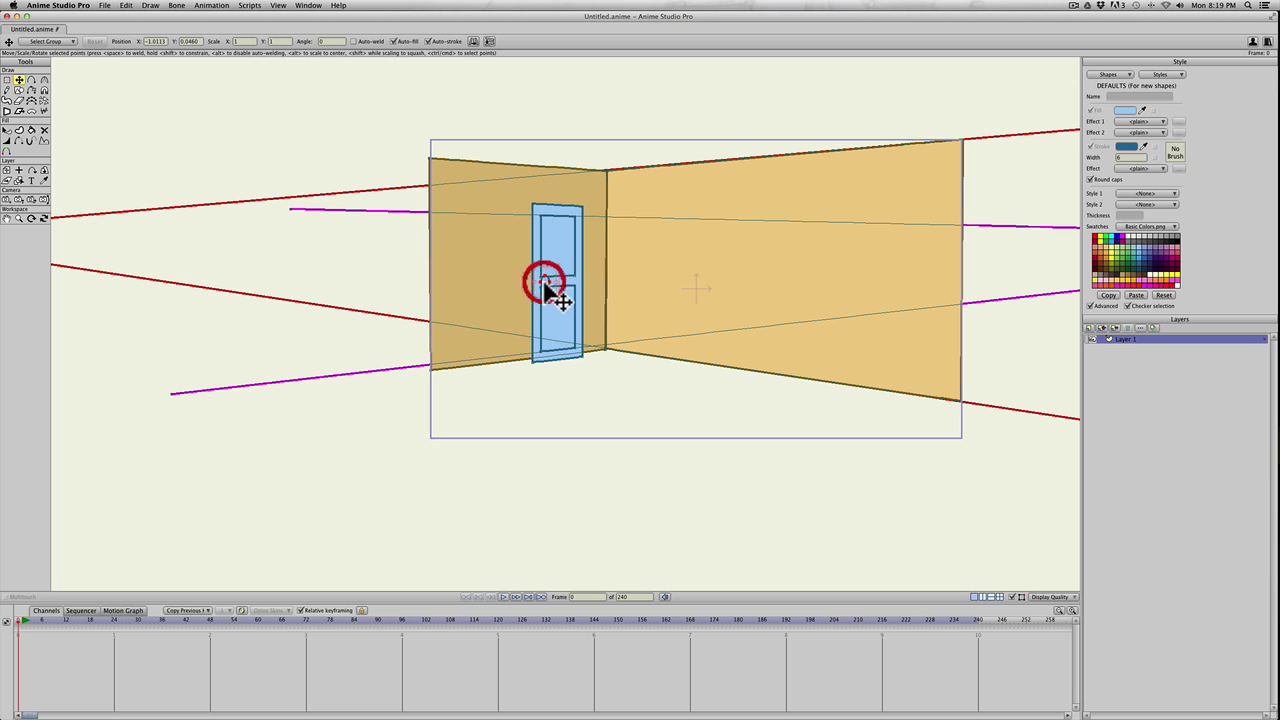
left_click(495, 378)
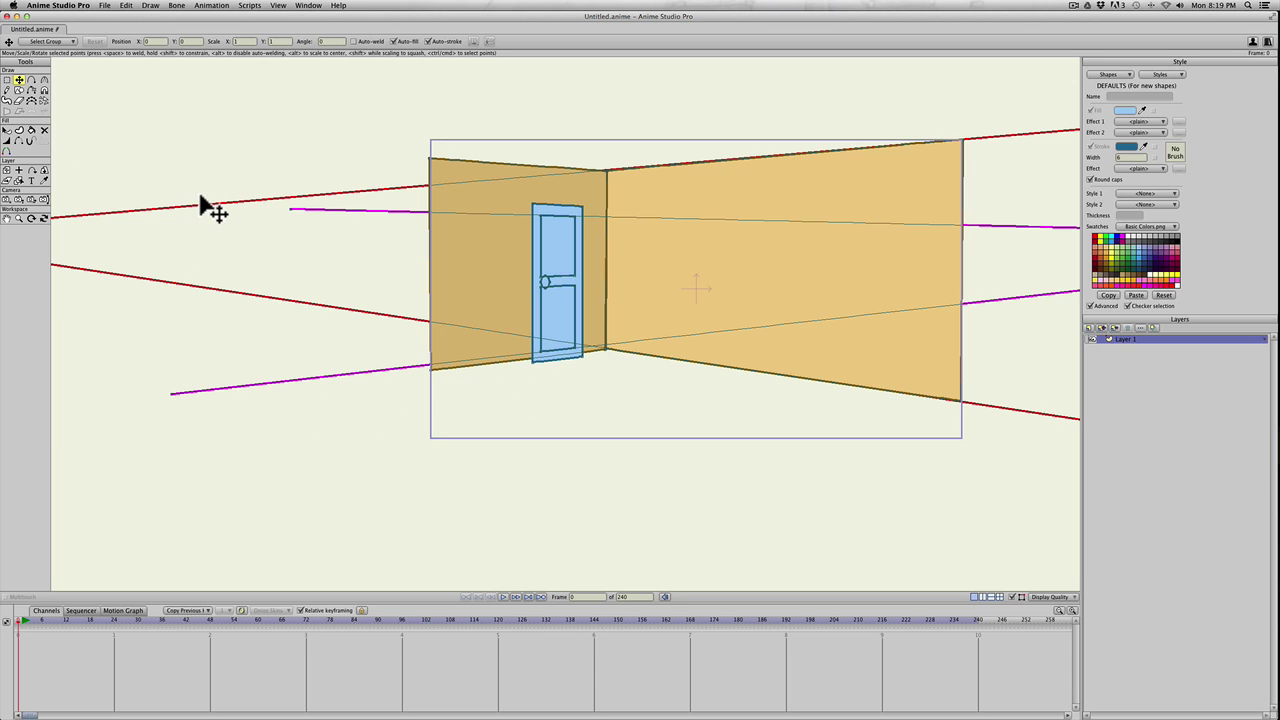
Draw a blue rectangle on the floor by the right wall, fit its back corners to the wall's base and pull its front-right corner outward
key("s")
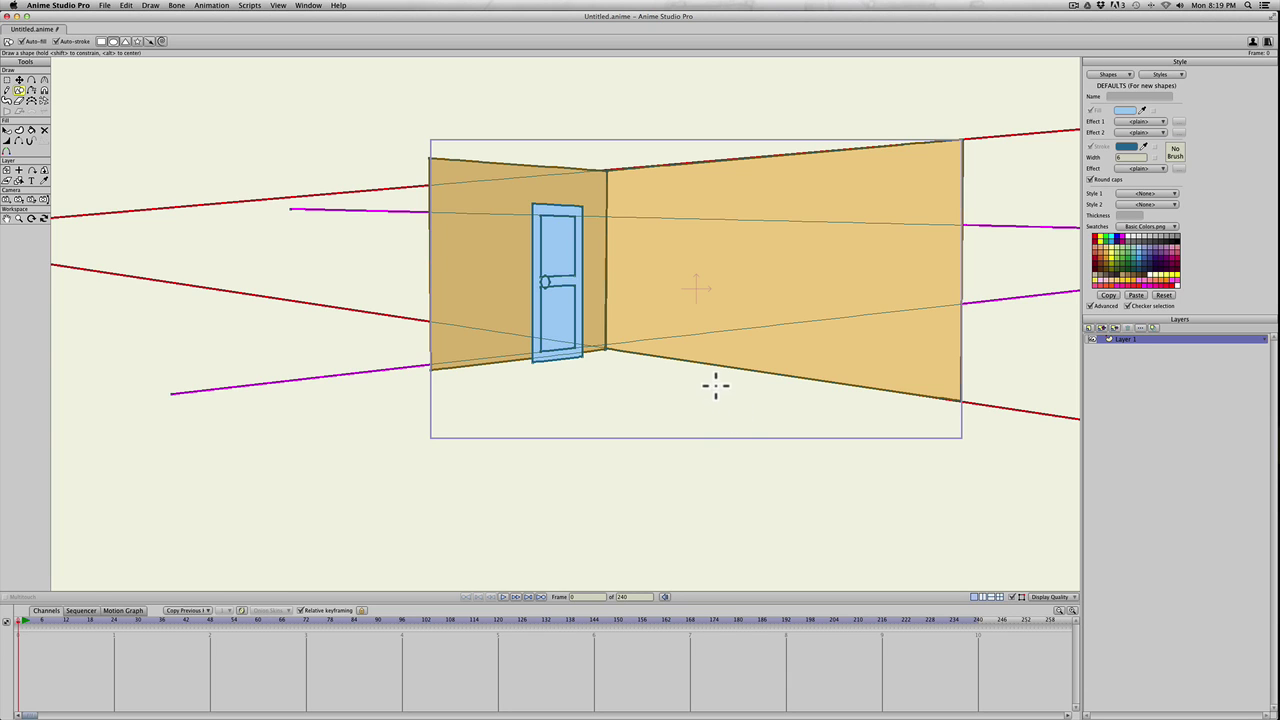
left_click_drag(712, 378, 746, 400)
key("super+z")
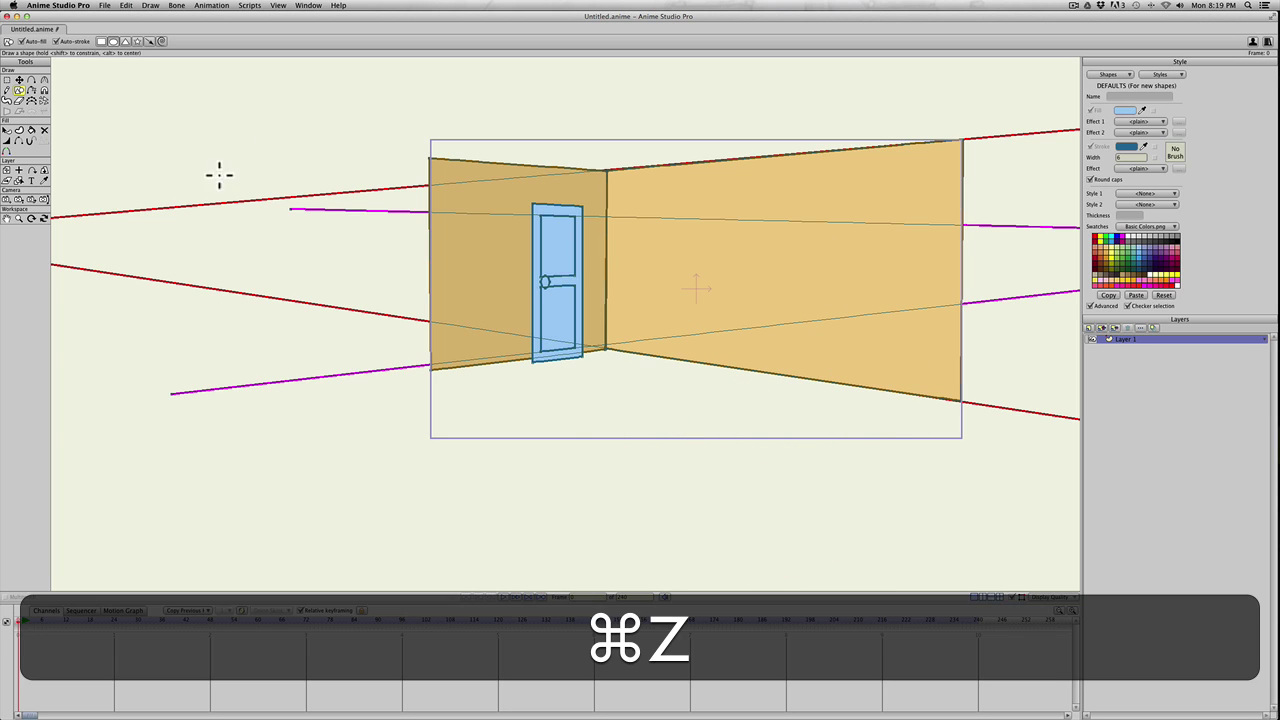
left_click(103, 41)
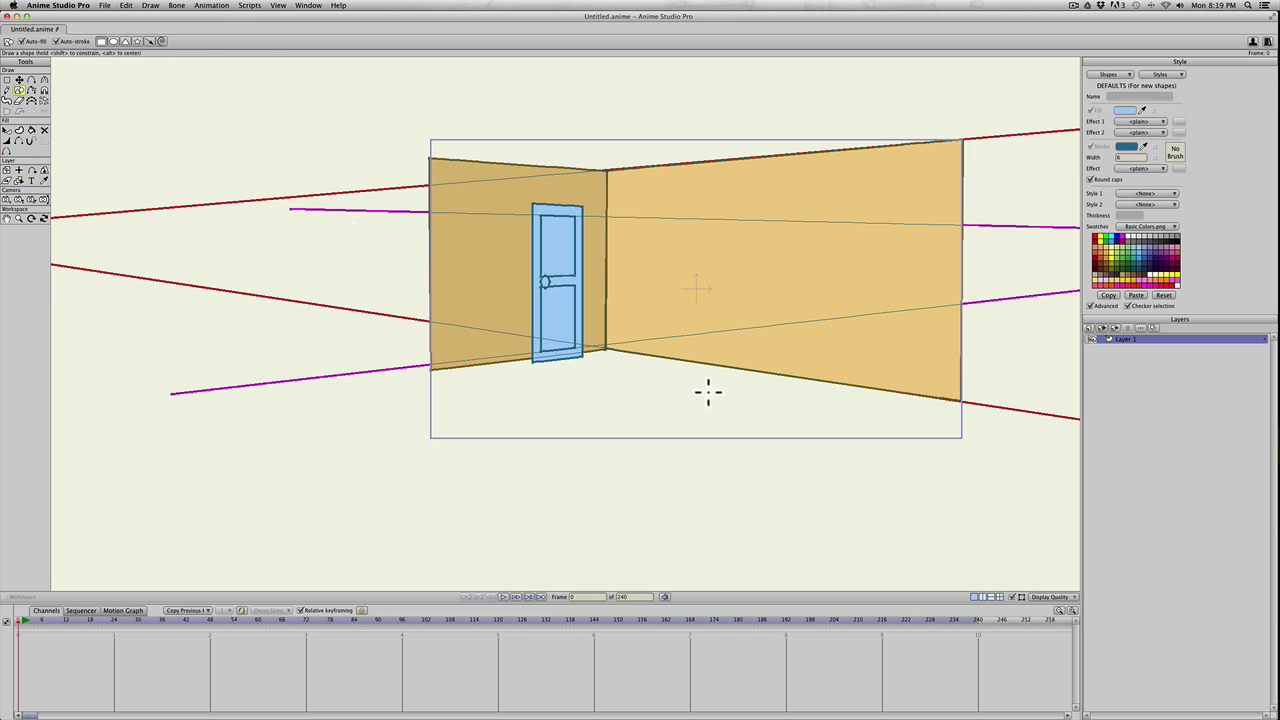
left_click_drag(678, 374, 870, 390)
key("t")
mouse_move(680, 375)
left_mouse_down()
mouse_move(697, 370)
mouse_move(684, 366)
left_mouse_up()
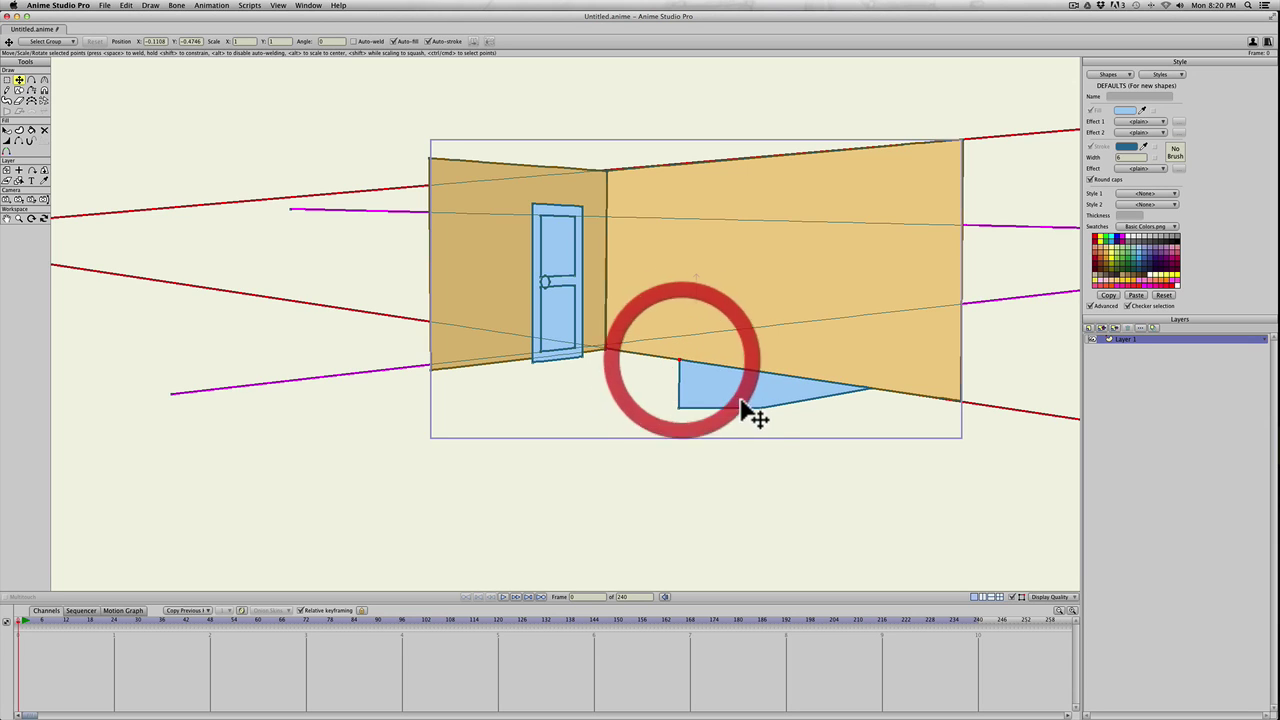
left_click_drag(760, 408, 810, 418)
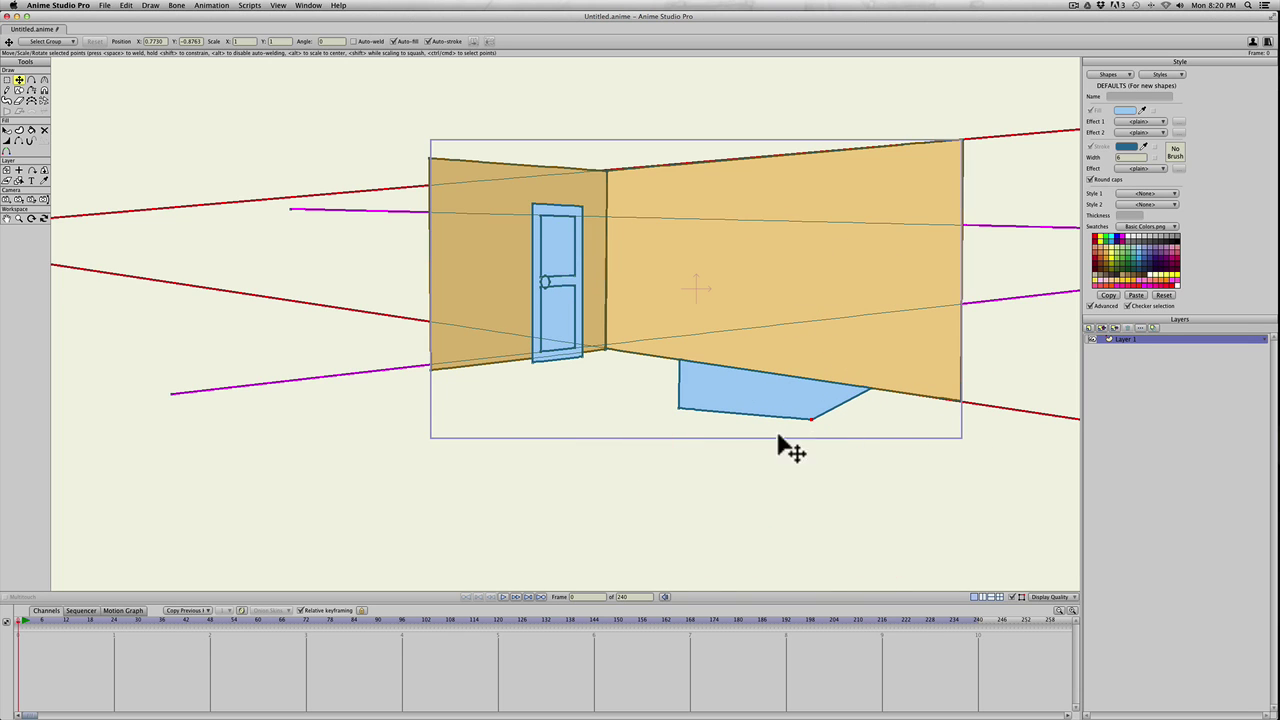
Swing the lower magenta line to the floor shape's back-left corner and align its front-left corner along that line
scroll(777, 480, "down", 2)
key("t")
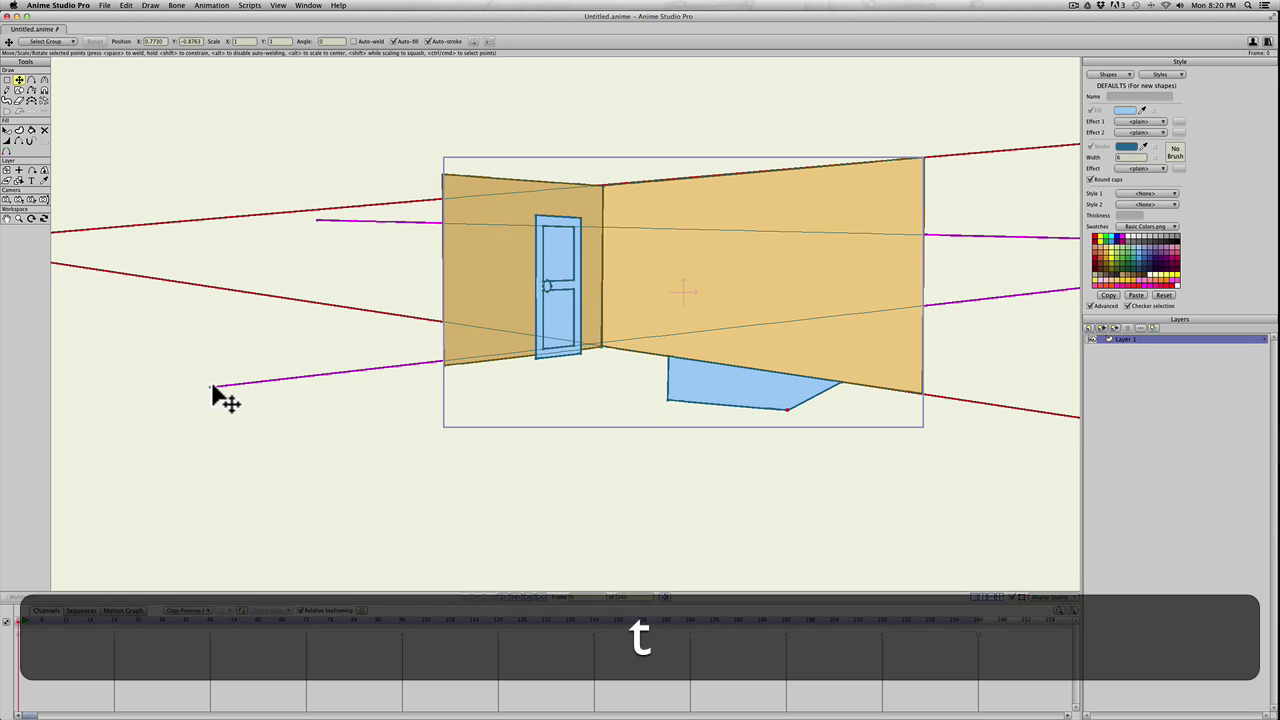
left_click_drag(212, 388, 235, 417)
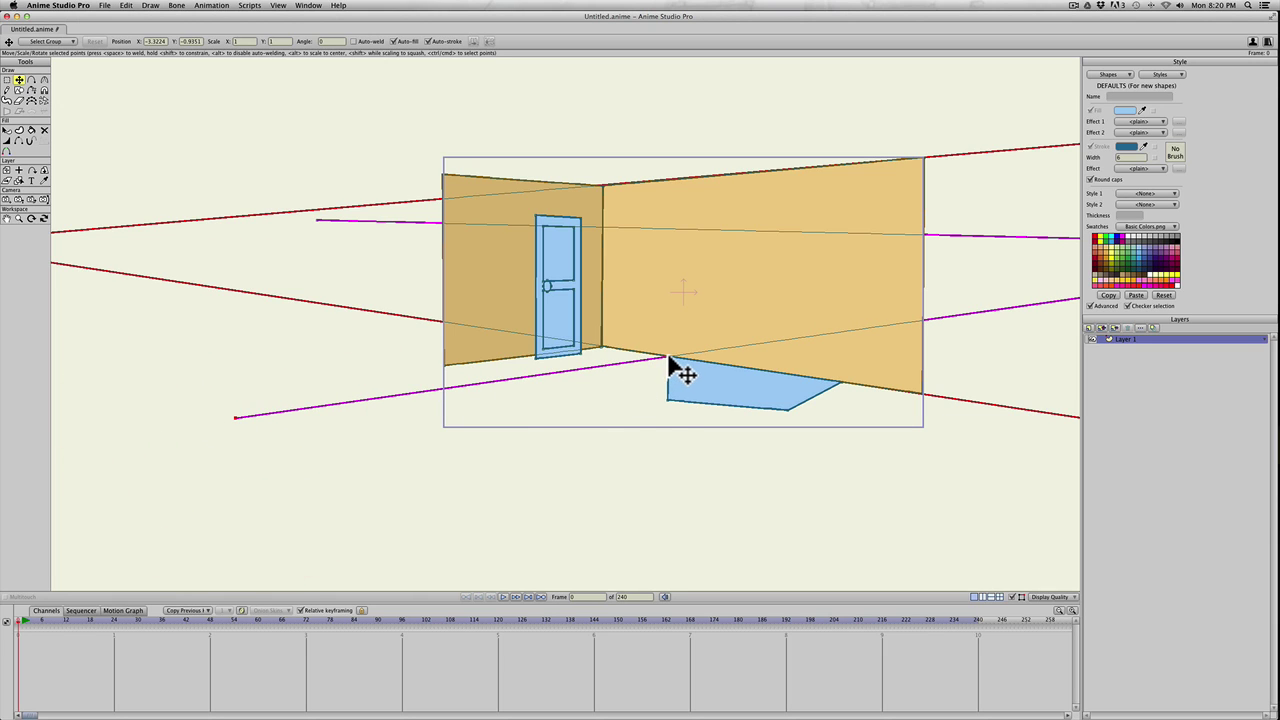
left_click_drag(668, 400, 595, 368)
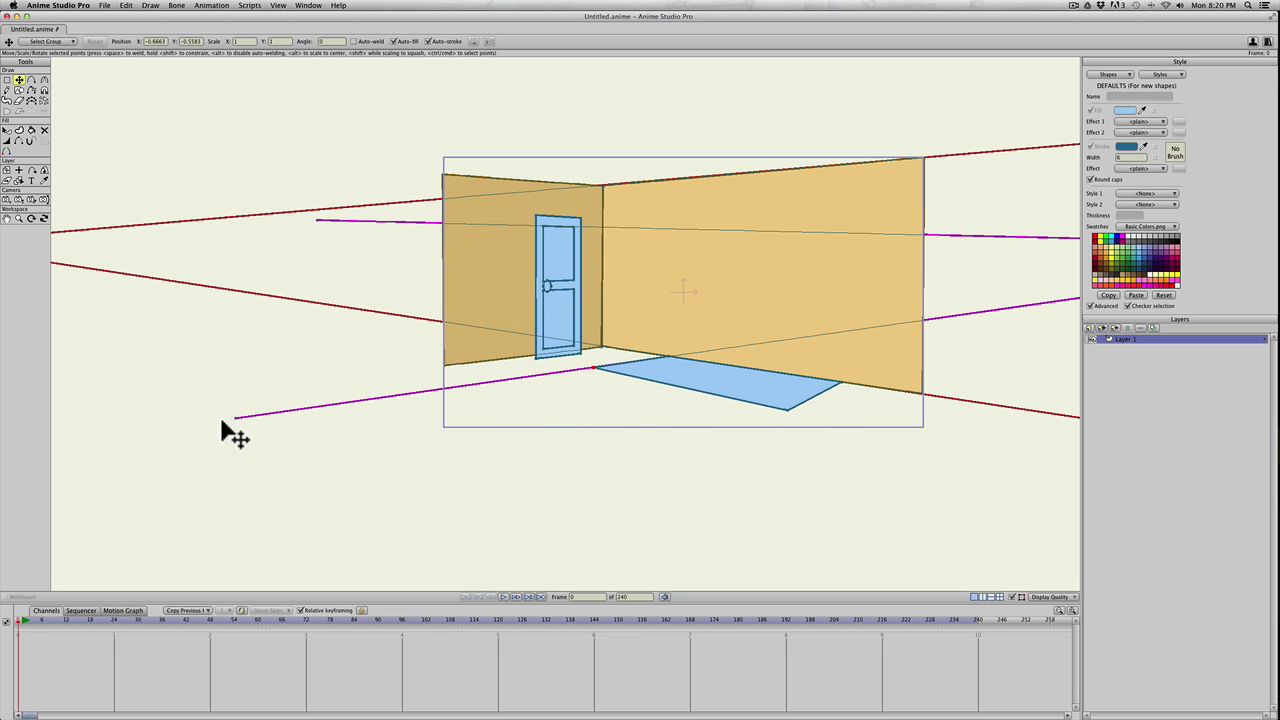
Swing the lower magenta line toward the floor shape's back-right corner and align its front-right corner with it
left_click_drag(236, 418, 481, 465)
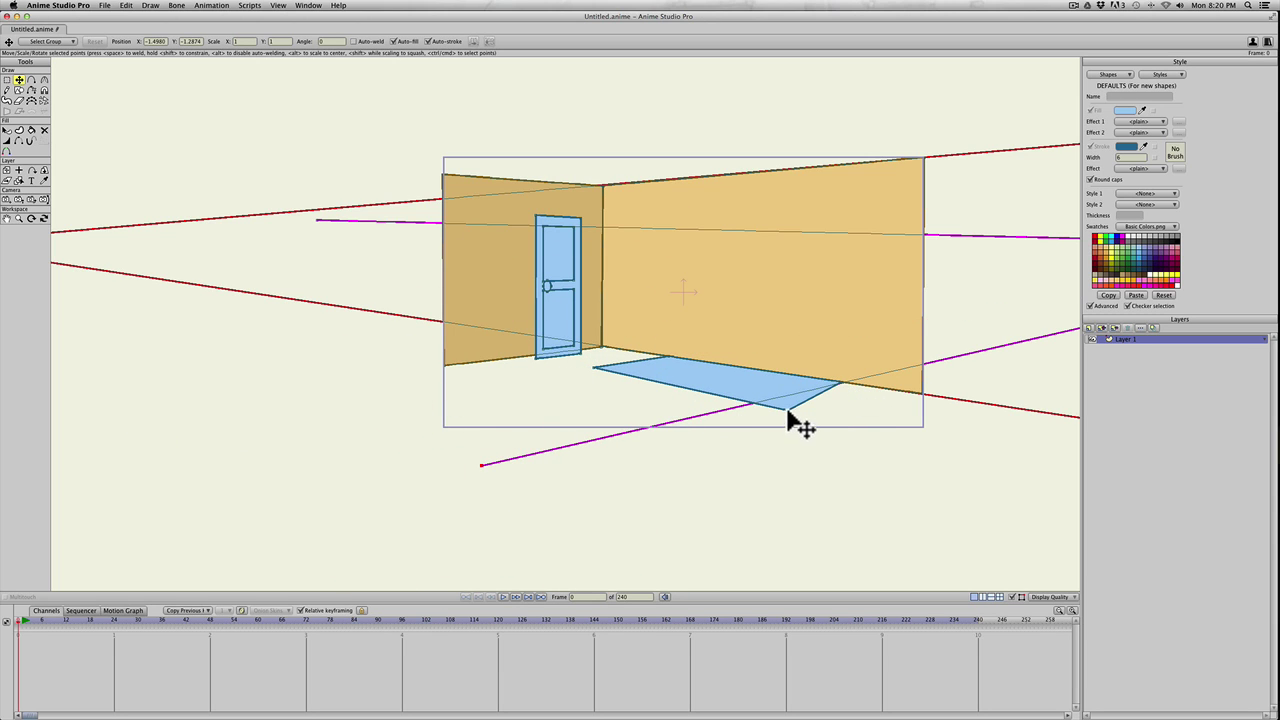
left_click_drag(788, 410, 762, 401)
scroll(850, 434, "down", 2)
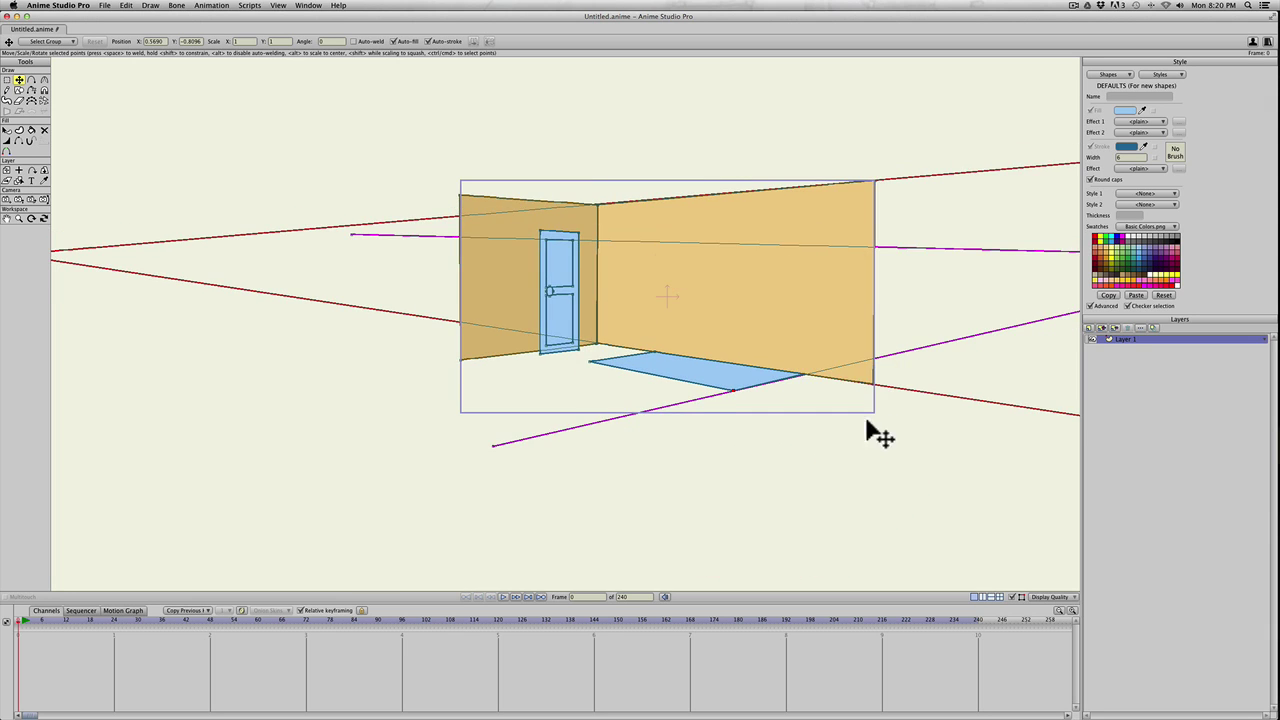
Swing the lower red line along the floor shape's front edge and set the front-right corner where it crosses the magenta line
key("space")
left_click_drag(874, 434, 734, 420)
left_click_drag(967, 419, 810, 432)
scroll(560, 449, "up", 1)
key("t")
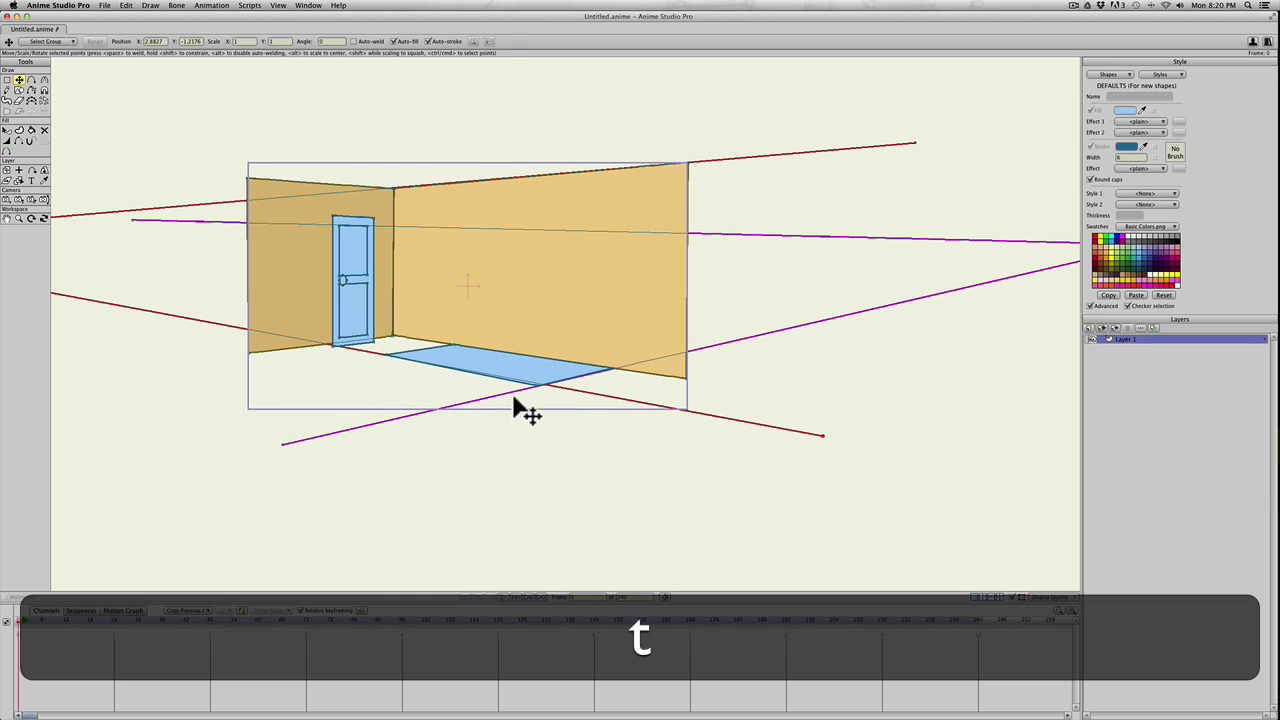
left_click_drag(535, 385, 541, 384)
Draw a rectangle against the right wall, fit its base to the floor shape's back edge and raise its top corners into an upright panel
key("s")
left_click_drag(463, 325, 610, 367)
key("t")
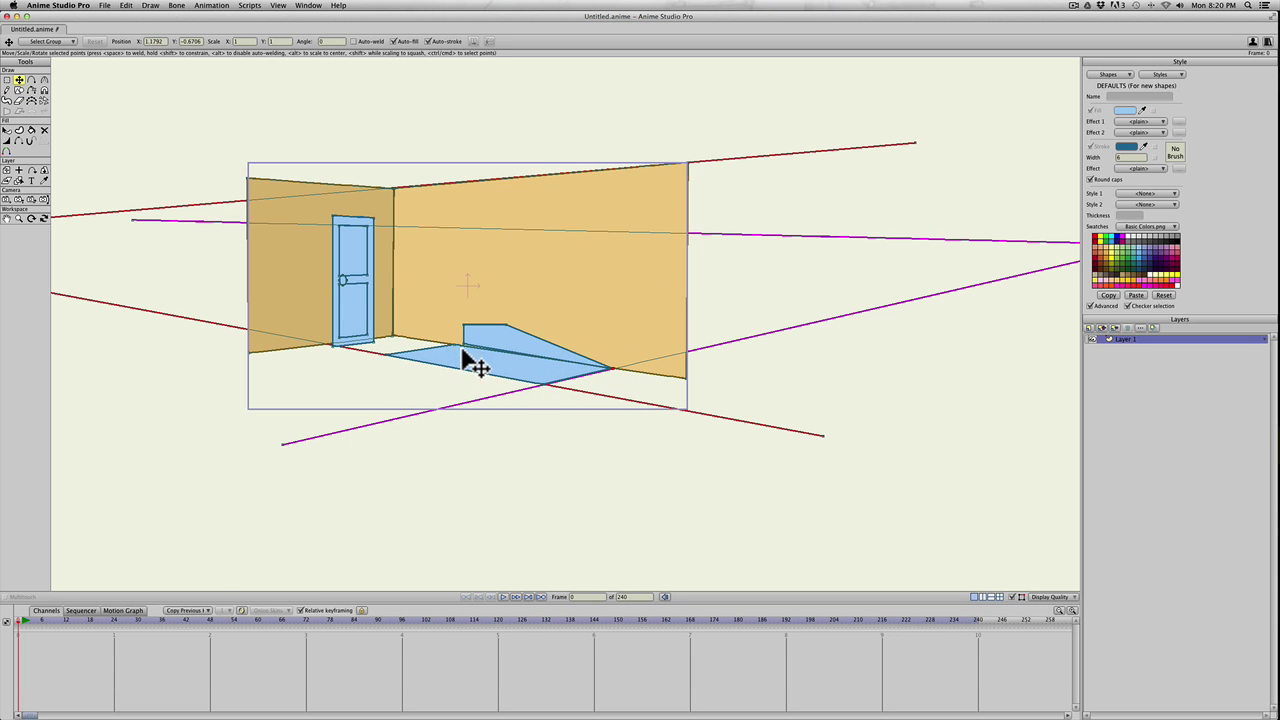
left_click_drag(465, 345, 453, 345)
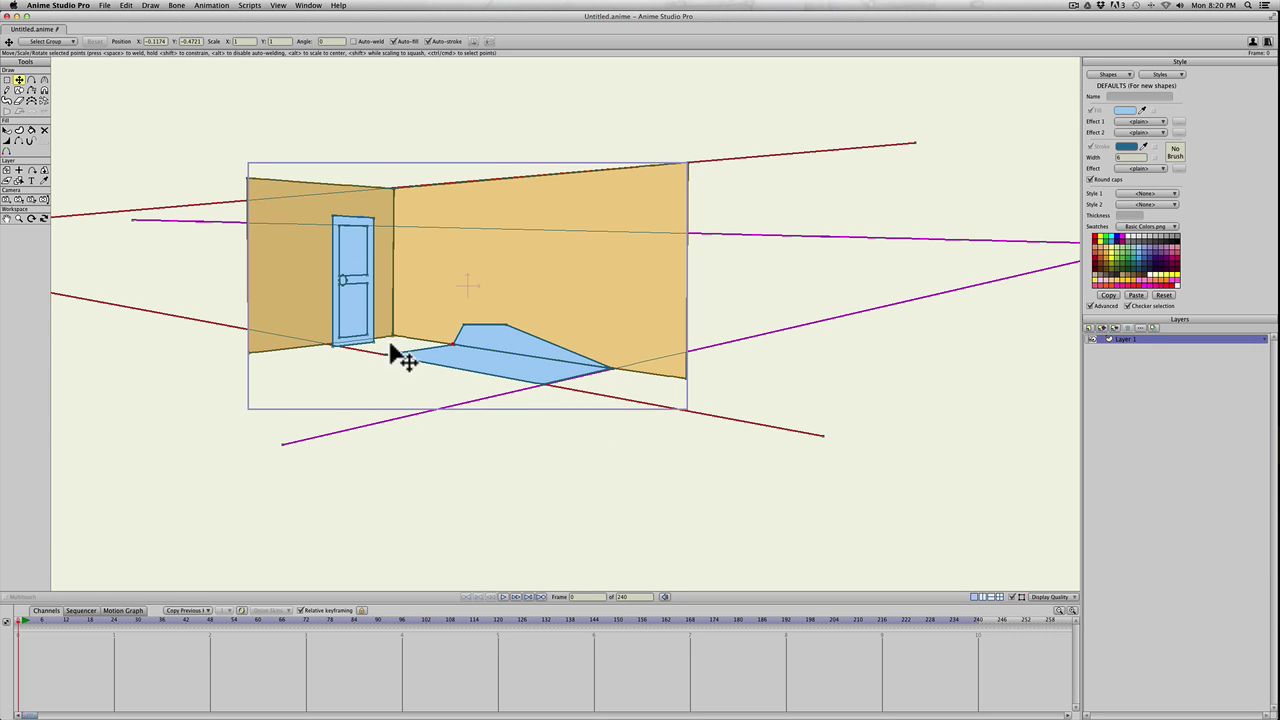
left_click_drag(463, 327, 620, 337)
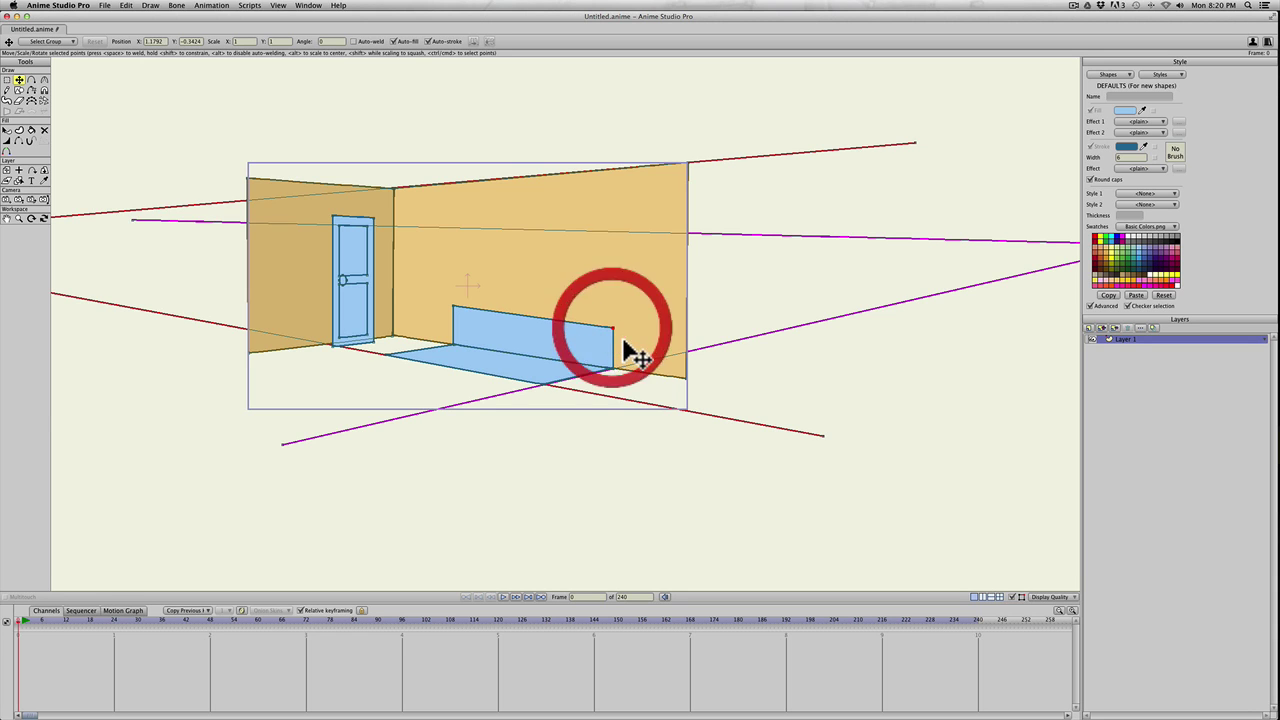
Raise the lower red line to the upright panel's top edge and align both of the panel's top corners with it
scroll(766, 346, "down", 2)
scroll(806, 428, "up", 1)
key("t")
left_click_drag(806, 428, 785, 328)
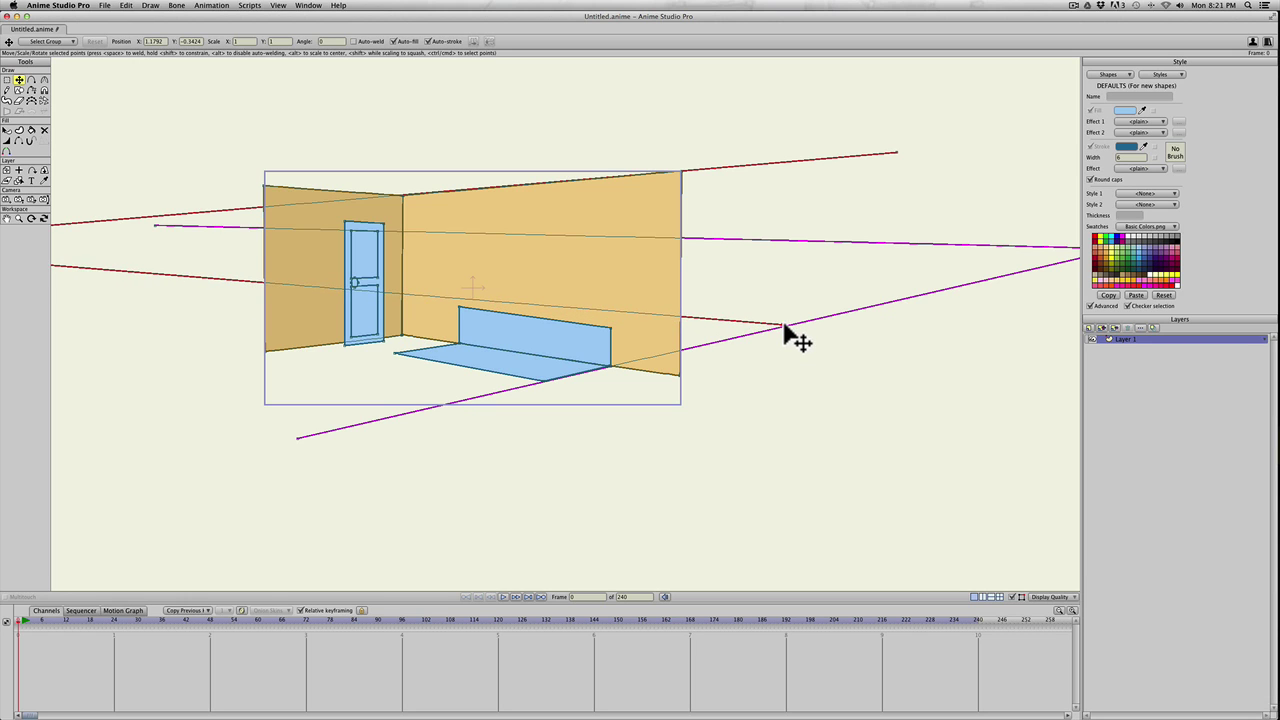
left_click(785, 332)
key("t")
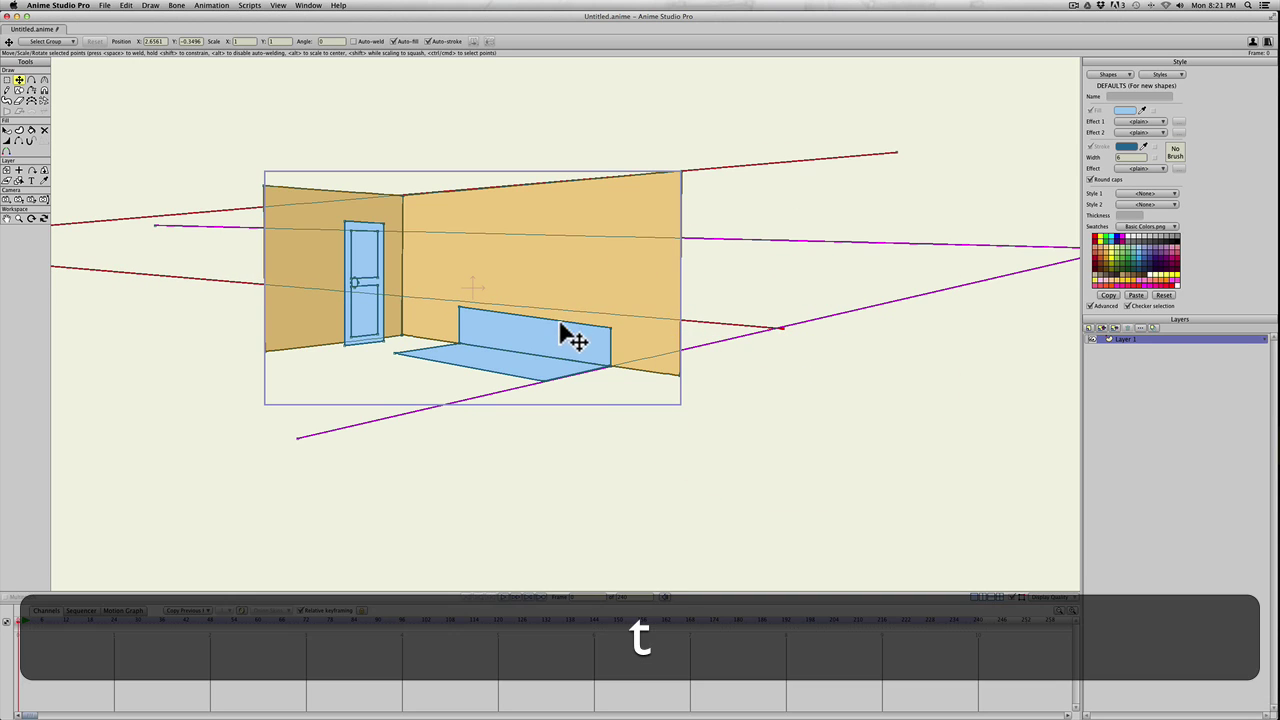
left_click(458, 305, "shift")
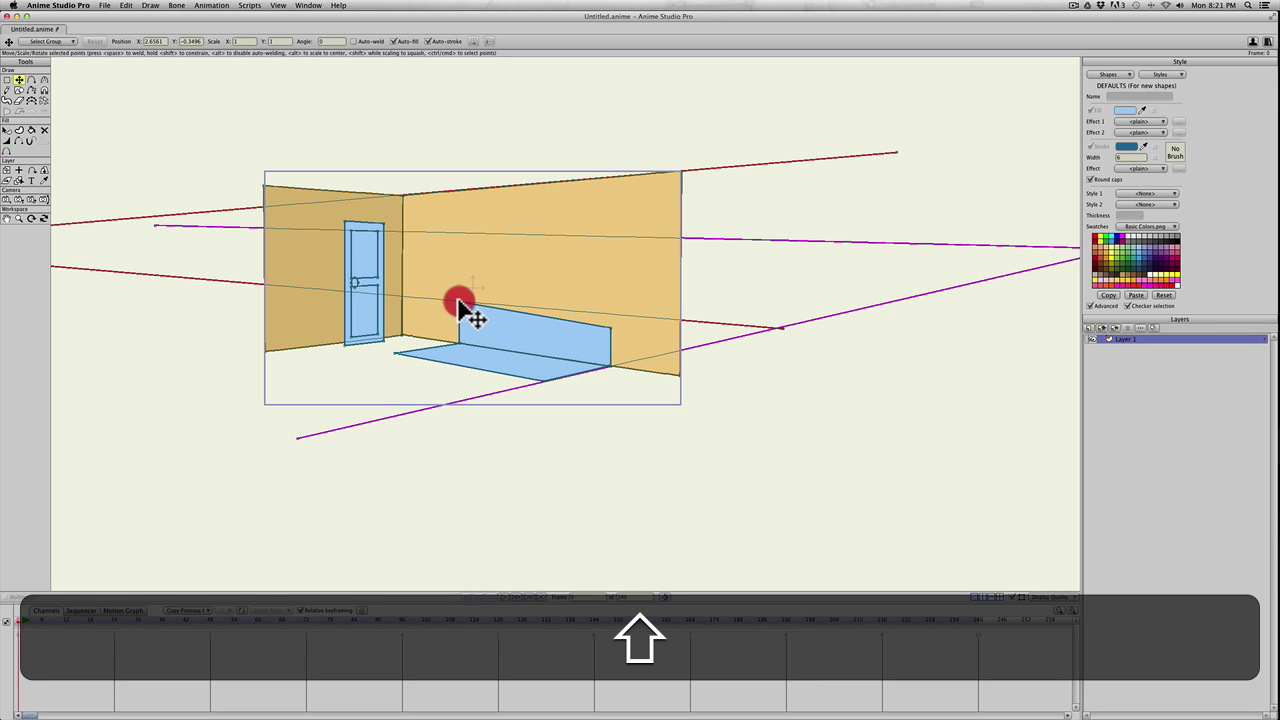
left_click_drag(612, 330, 608, 314)
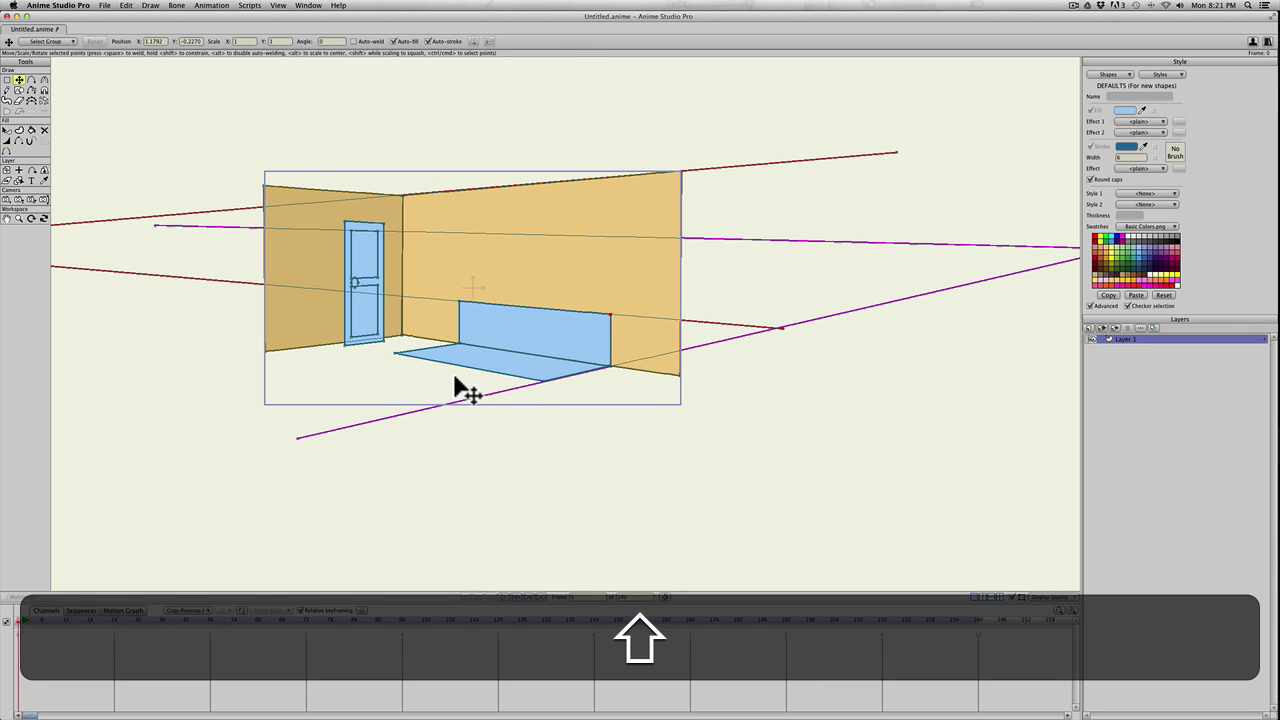
Draw a small rectangle upright at the floor shape's front-left corner
scroll(457, 386, "down", 1)
scroll(505, 382, "up", 3)
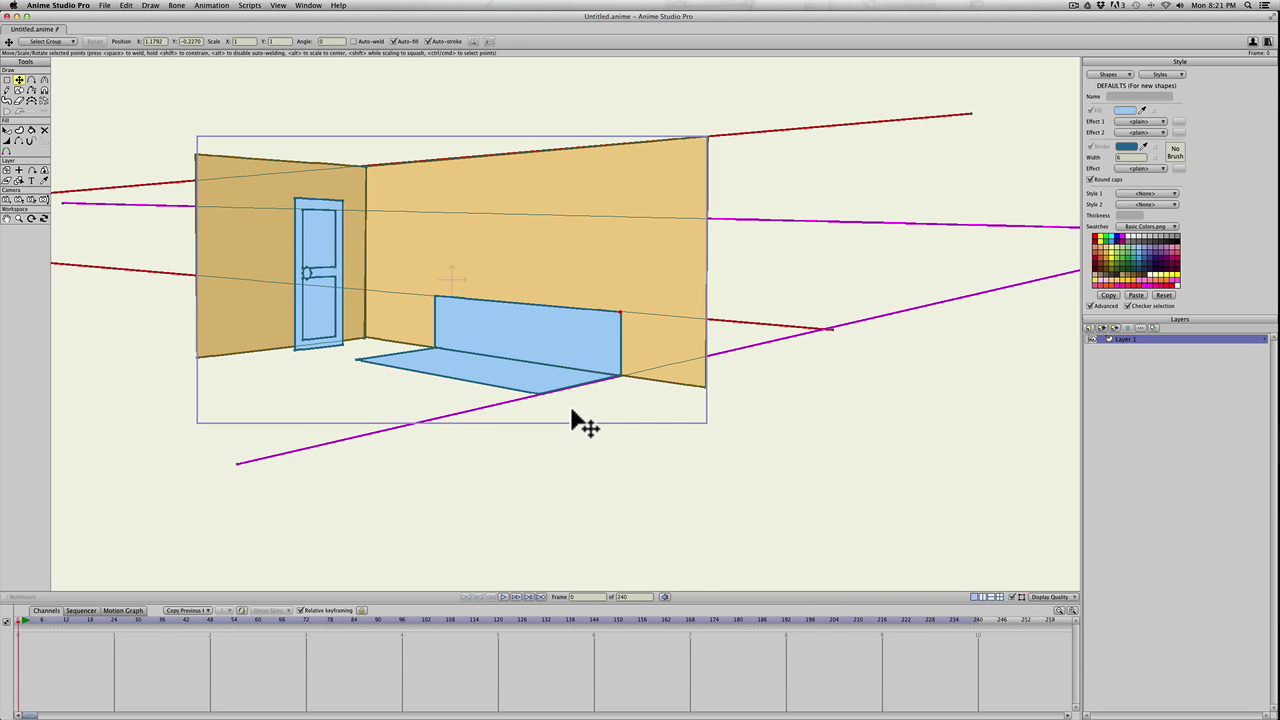
left_click(582, 427)
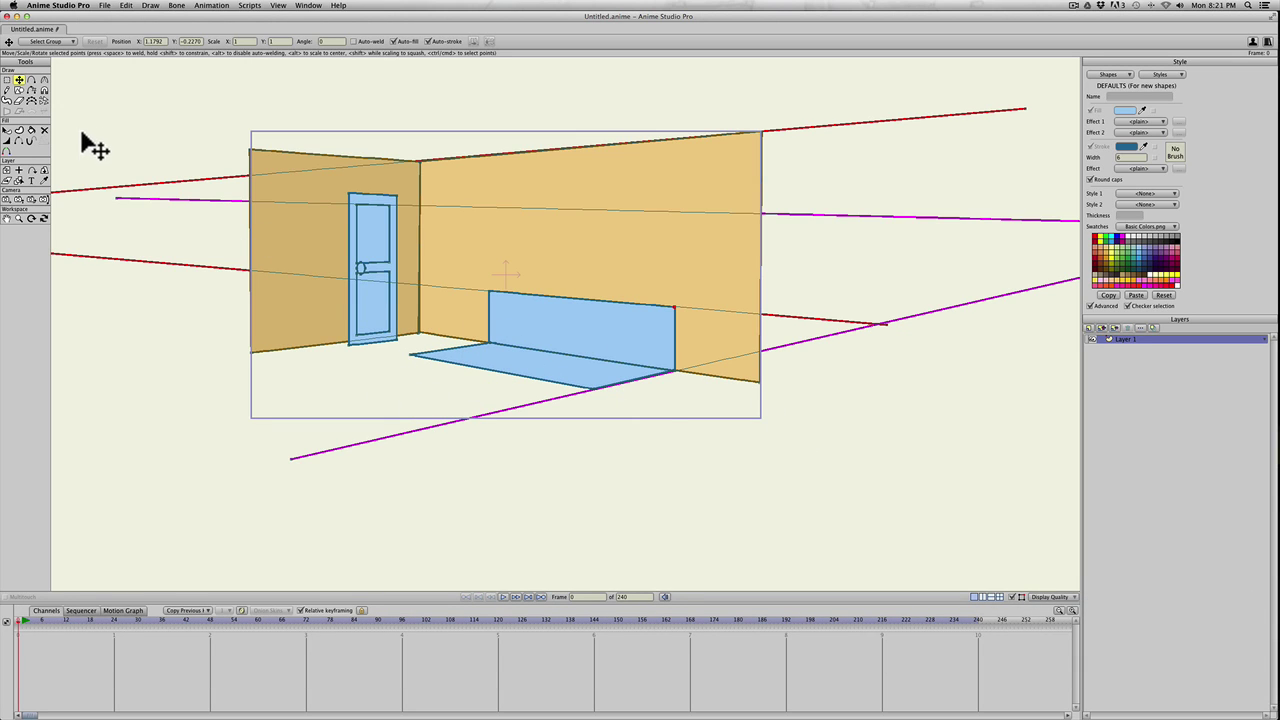
left_click(18, 90)
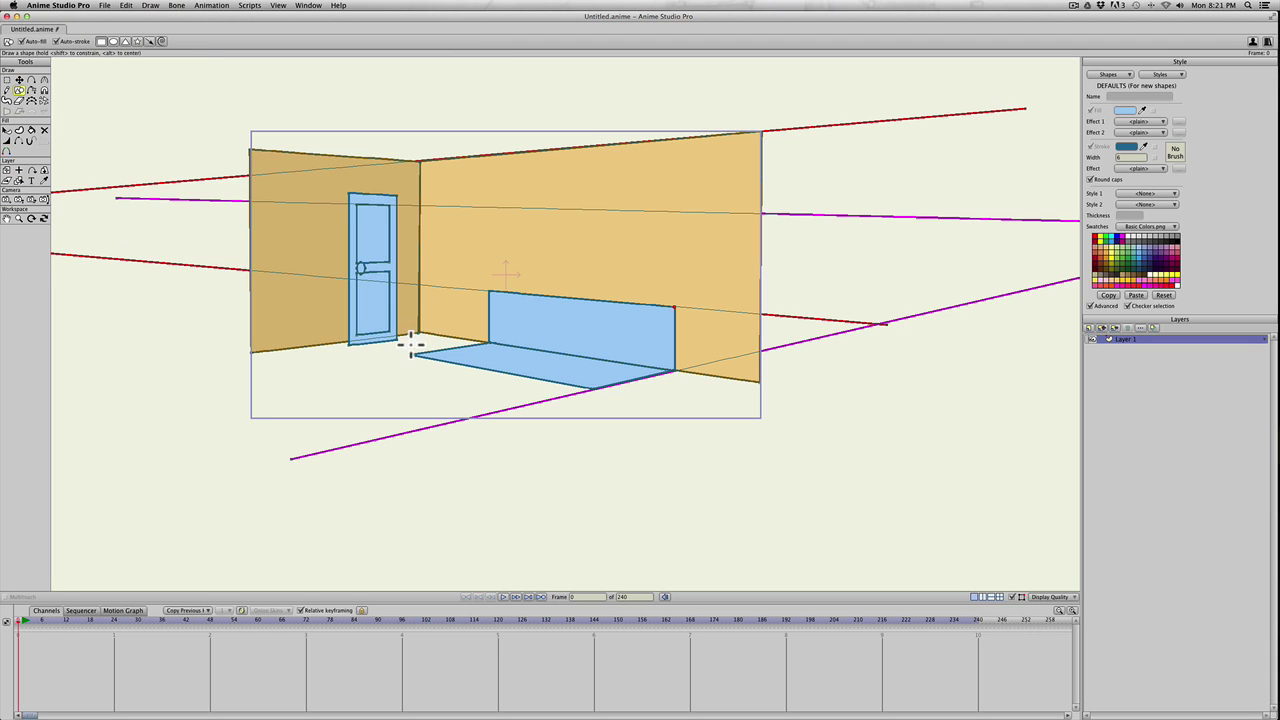
mouse_move(418, 349)
left_mouse_down()
mouse_move(460, 340)
mouse_move(476, 352)
left_mouse_up()
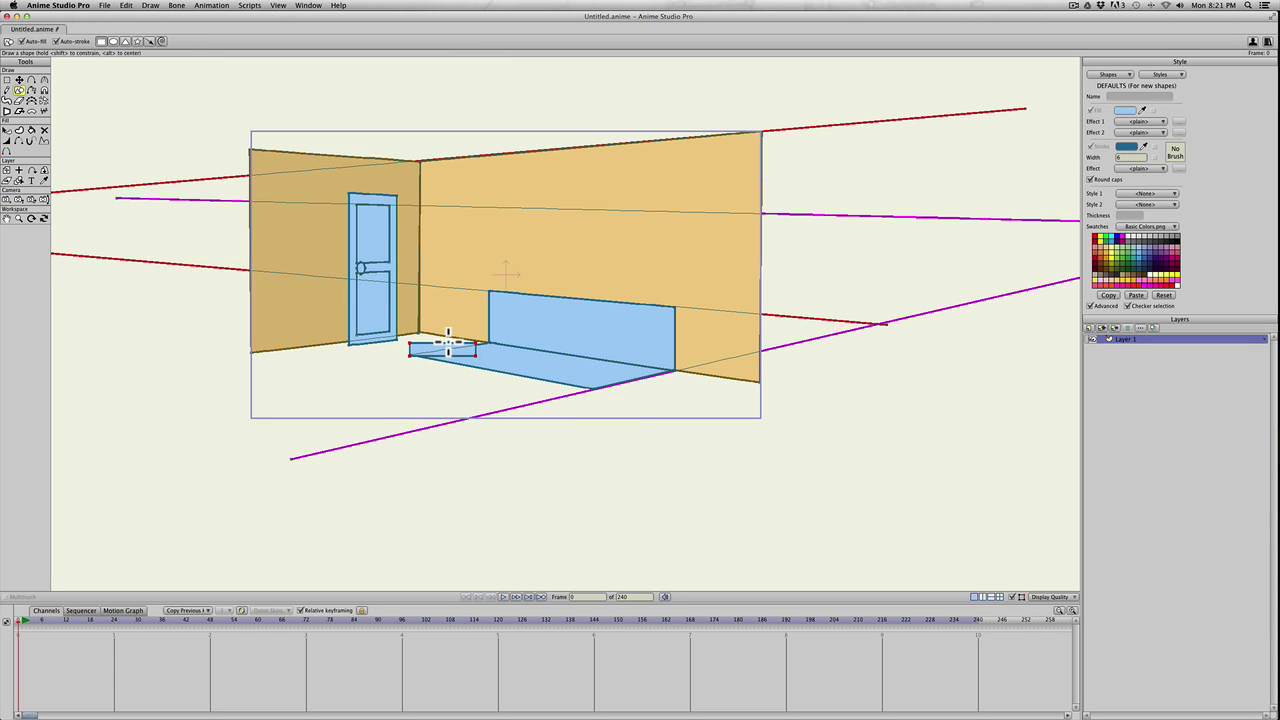
Fill the small front rectangle with the darker blue 7EB9EB
key("q")
left_click(443, 351)
left_click(1121, 111)
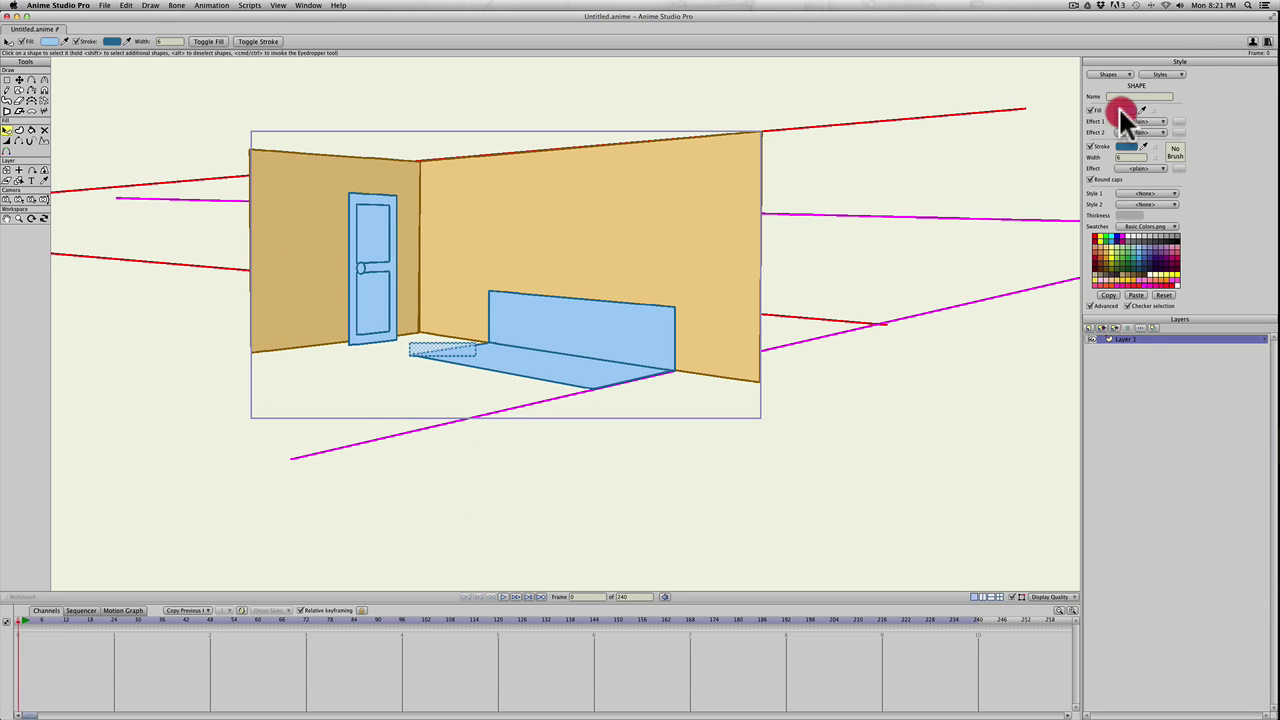
left_click(776, 294)
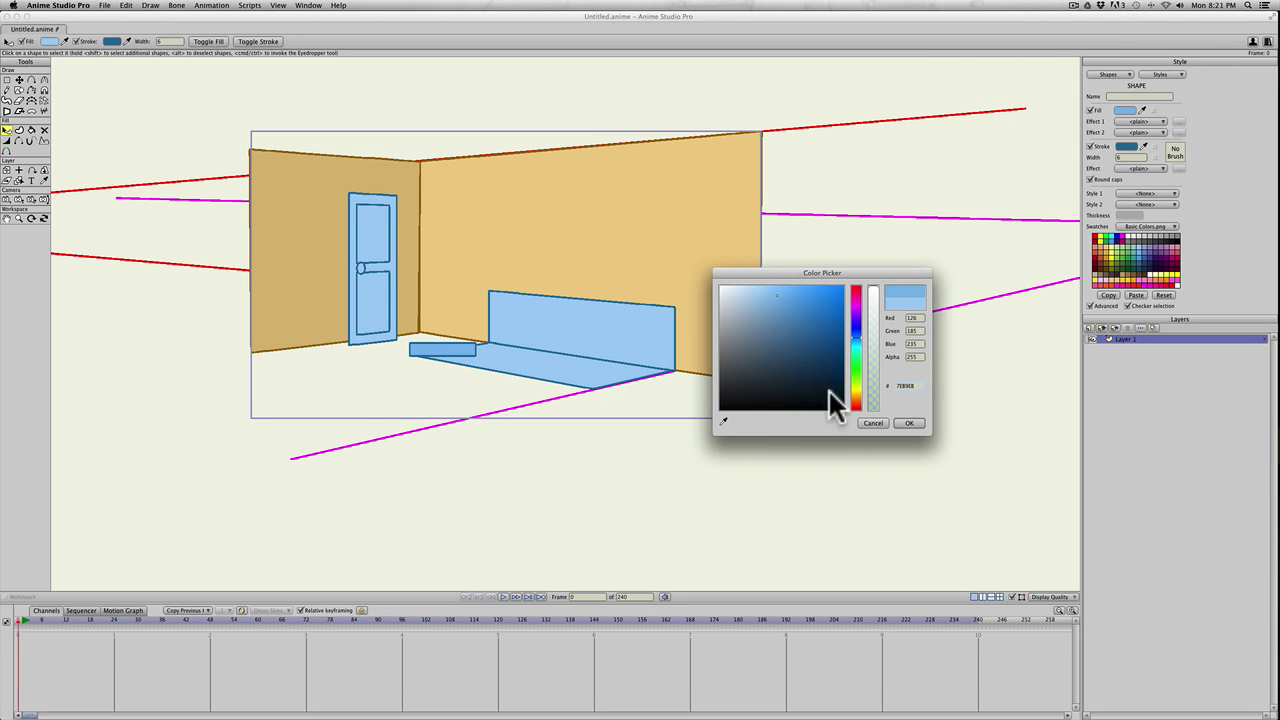
left_click(907, 423)
Swing the lower red line down to run along the base of the right wall
key("t")
left_click(462, 388)
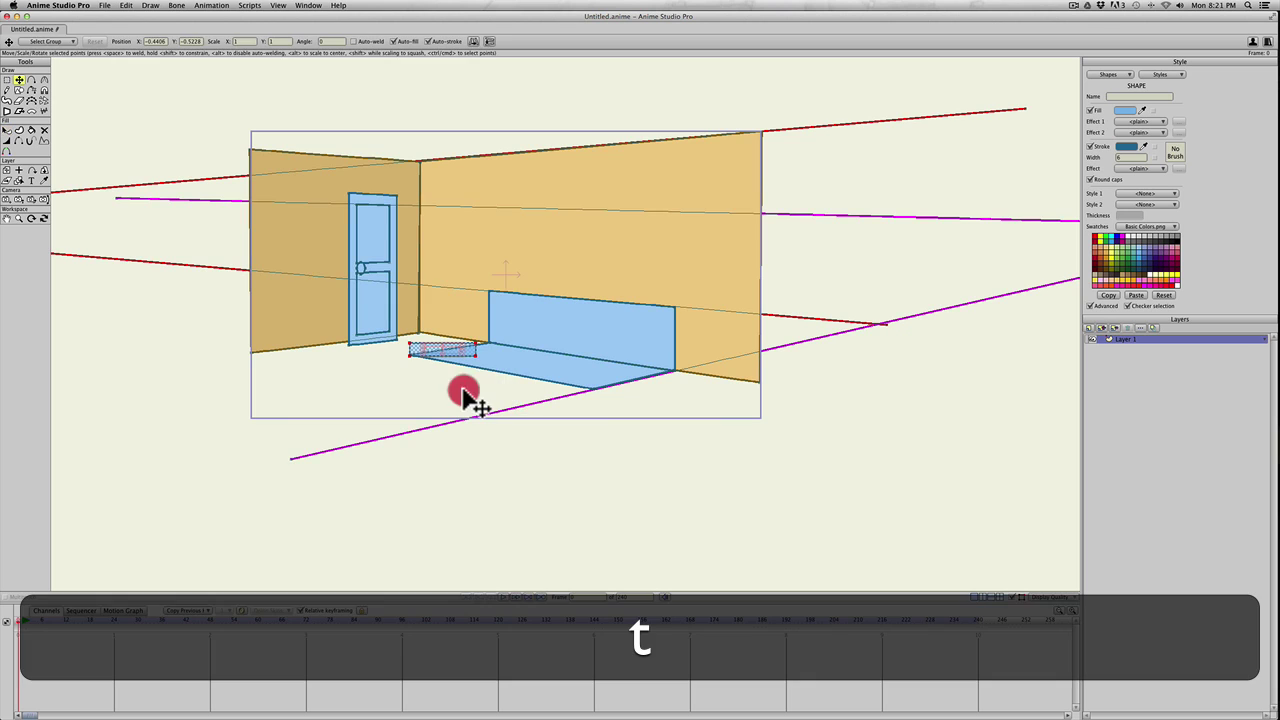
left_click_drag(885, 323, 845, 402)
key("t")
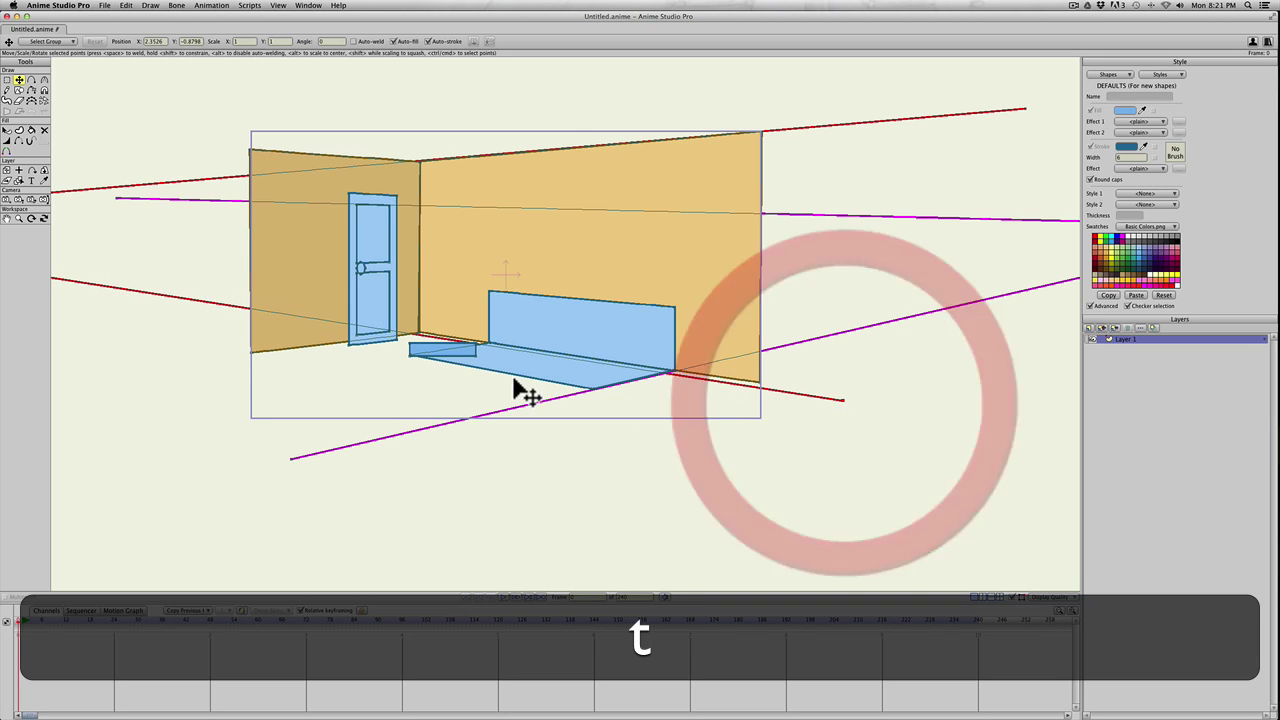
Stretch the darker rectangle along the floor shape's front edge, placing its right corners at and directly above the front-right corner
left_click(408, 354)
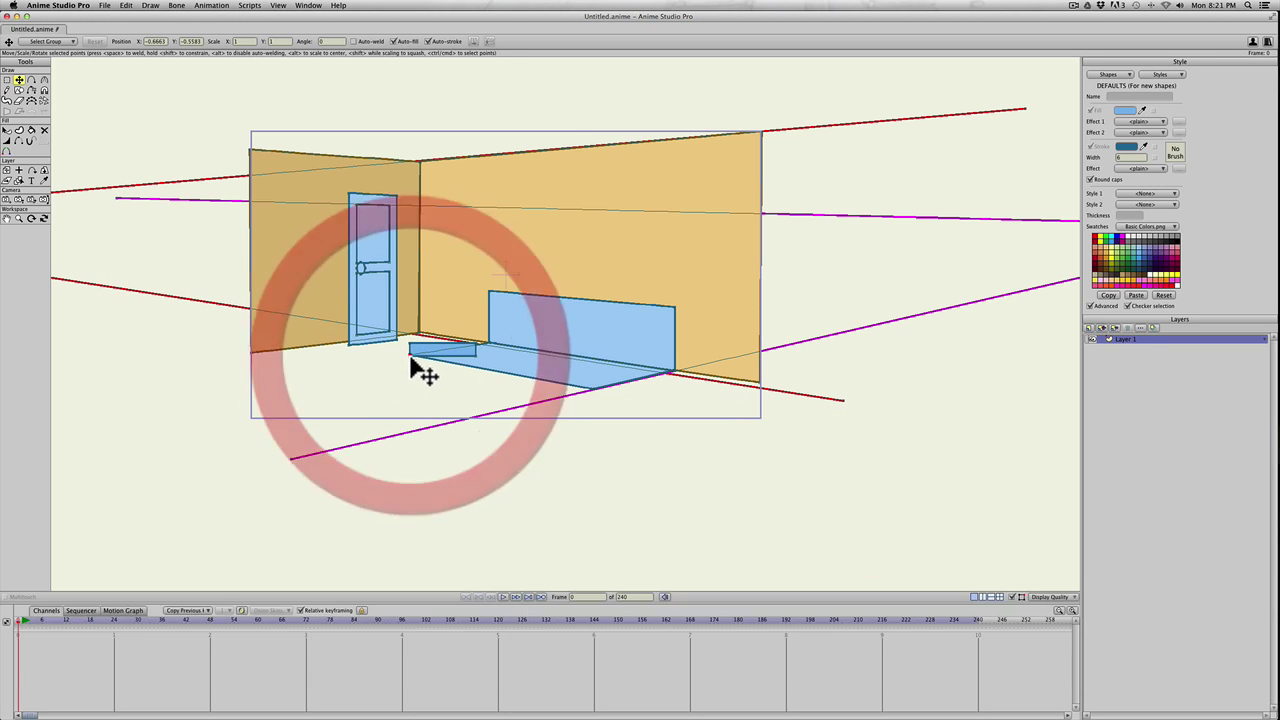
left_click_drag(418, 355, 591, 390)
left_click_drag(476, 349, 595, 378)
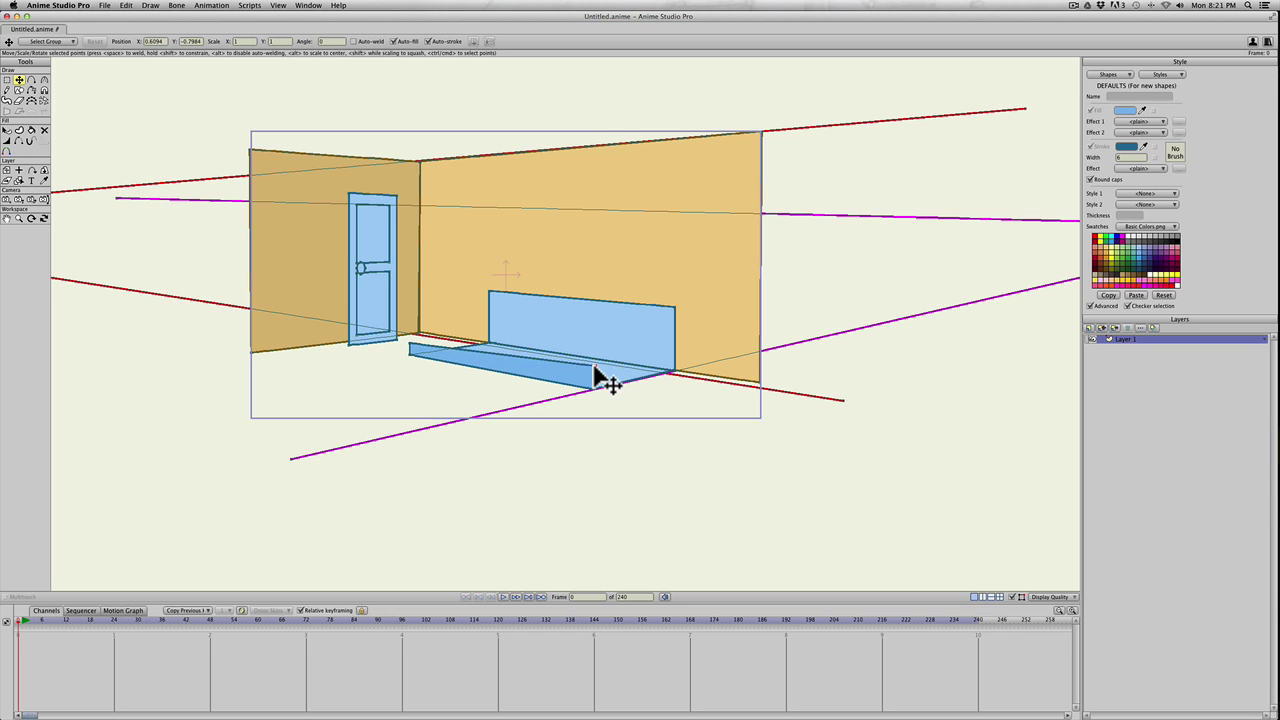
key("t")
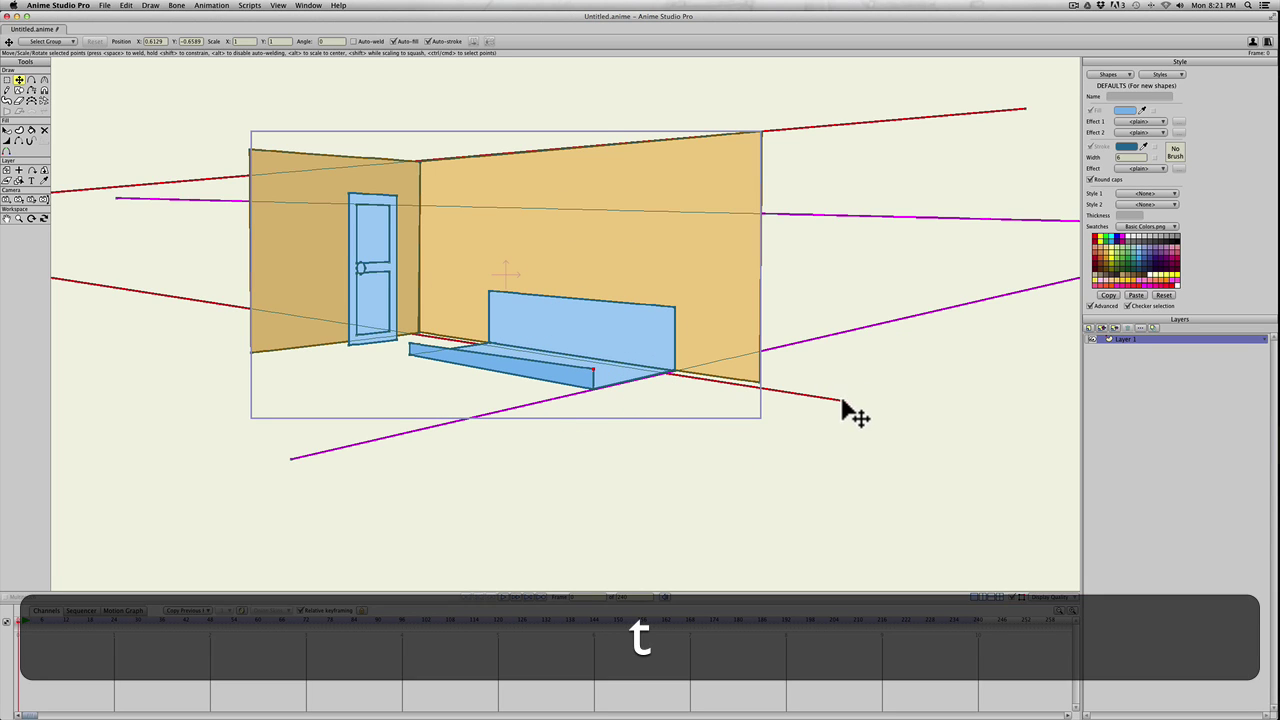
Lower the bottom red guide slightly at its right end and align both top corners of the darker front rectangle with it
left_click_drag(843, 402, 837, 409)
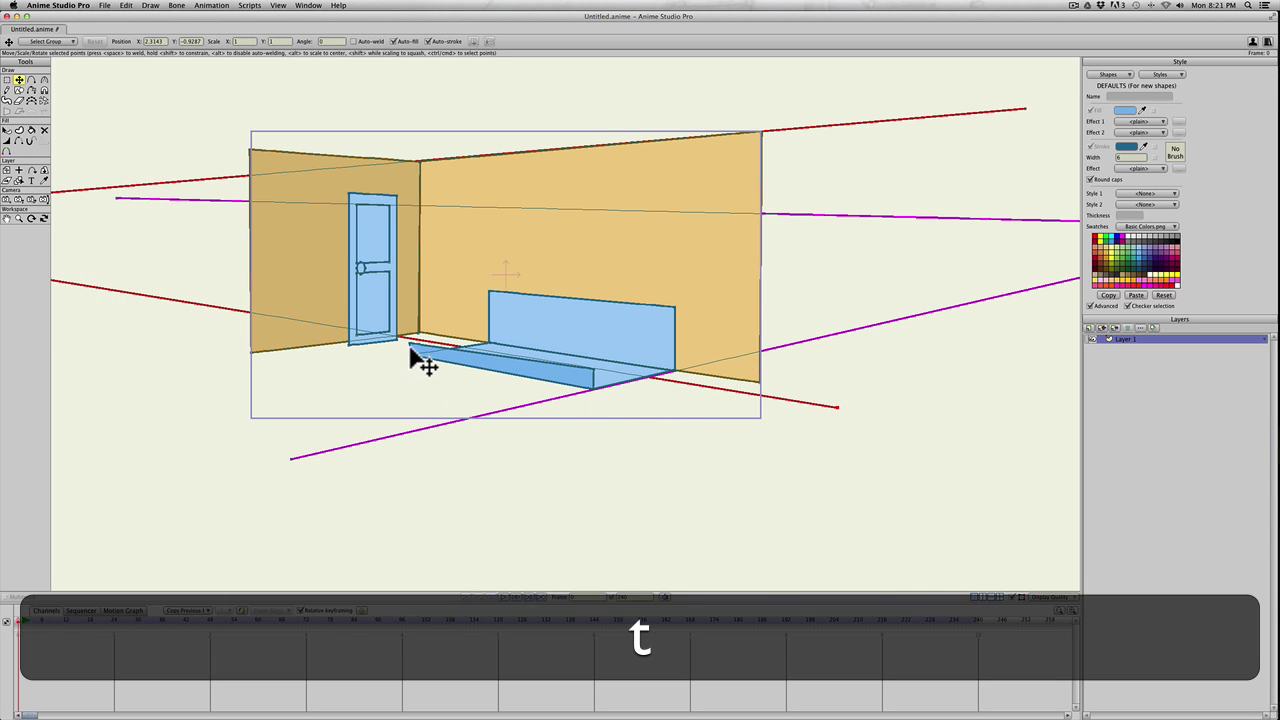
left_click_drag(409, 346, 410, 346)
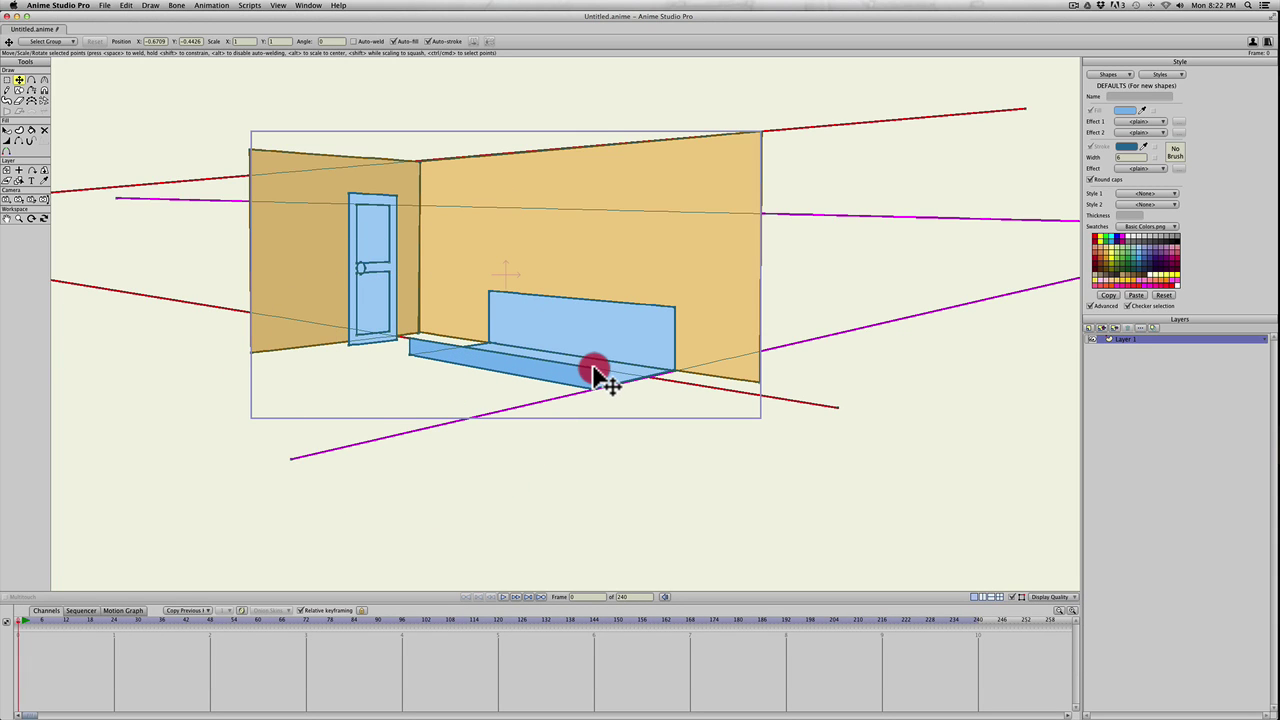
left_click_drag(593, 372, 591, 369)
scroll(591, 369, "down", 5)
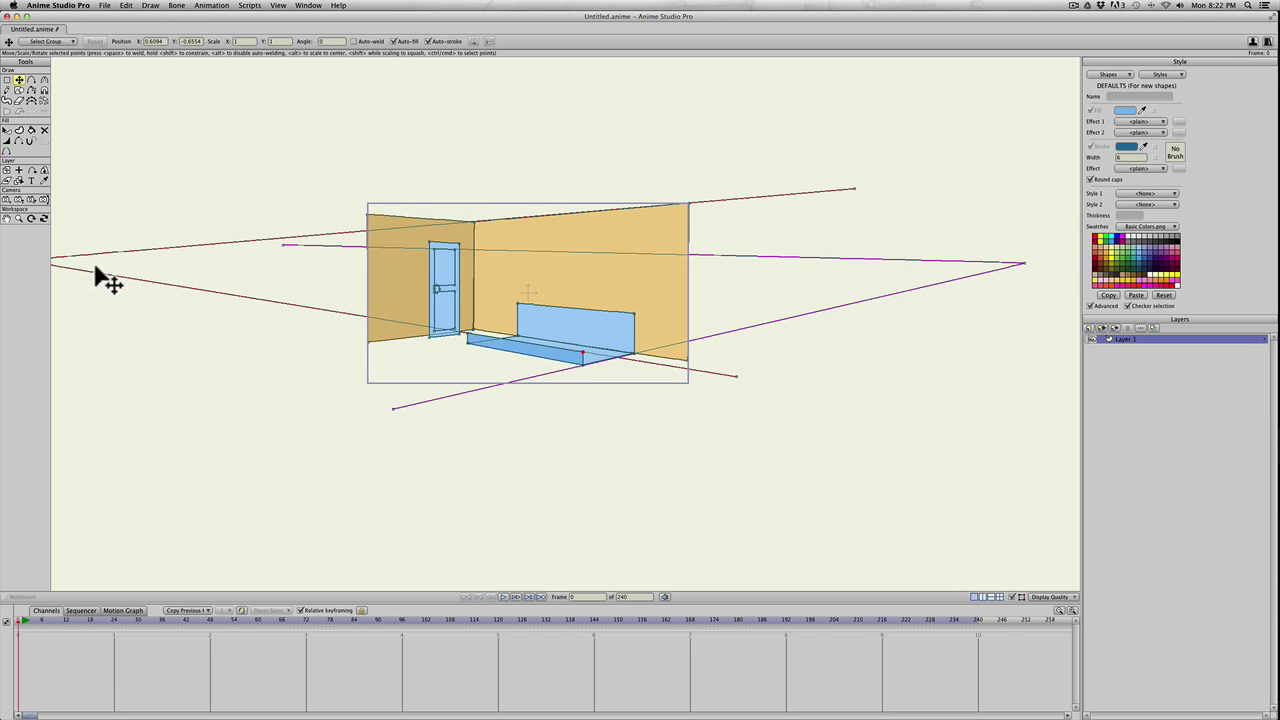
scroll(96, 268, "down", 2)
scroll(306, 395, "up", 3)
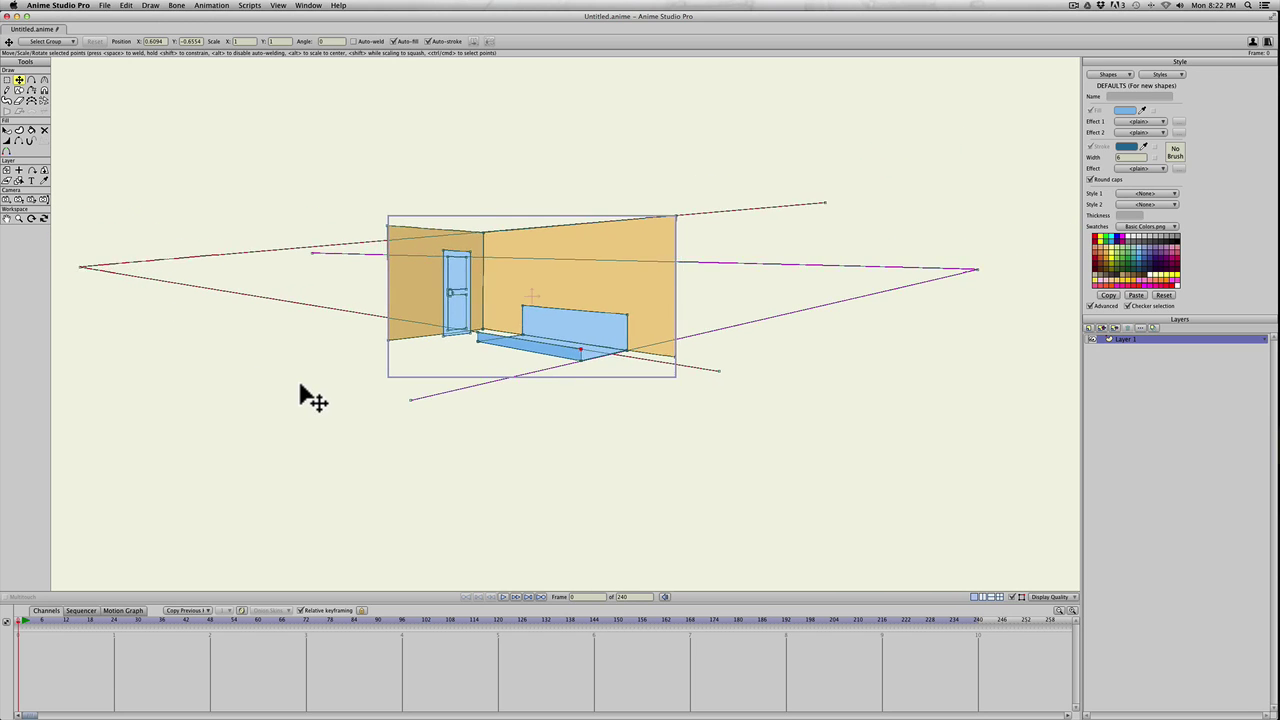
scroll(306, 388, "up", 3)
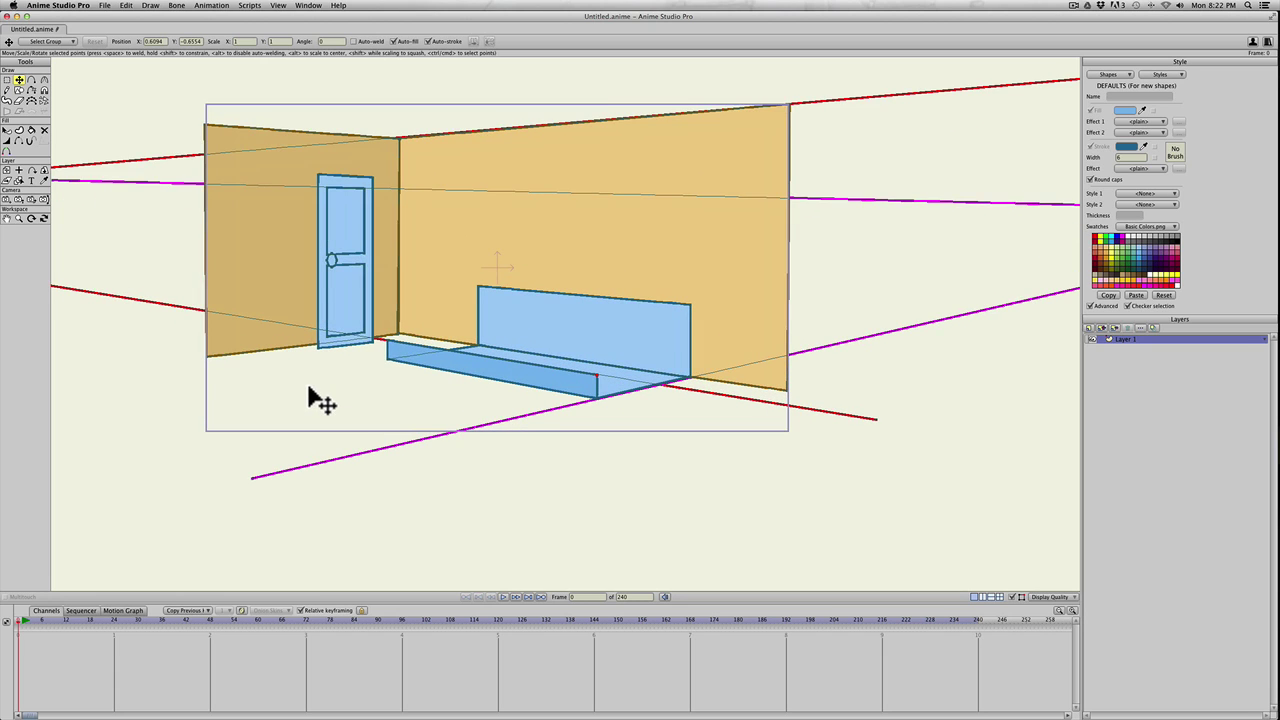
Extend the floor shape's front-right corner along the lower magenta guide and swing the lower red guide down to meet the corner
key("t")
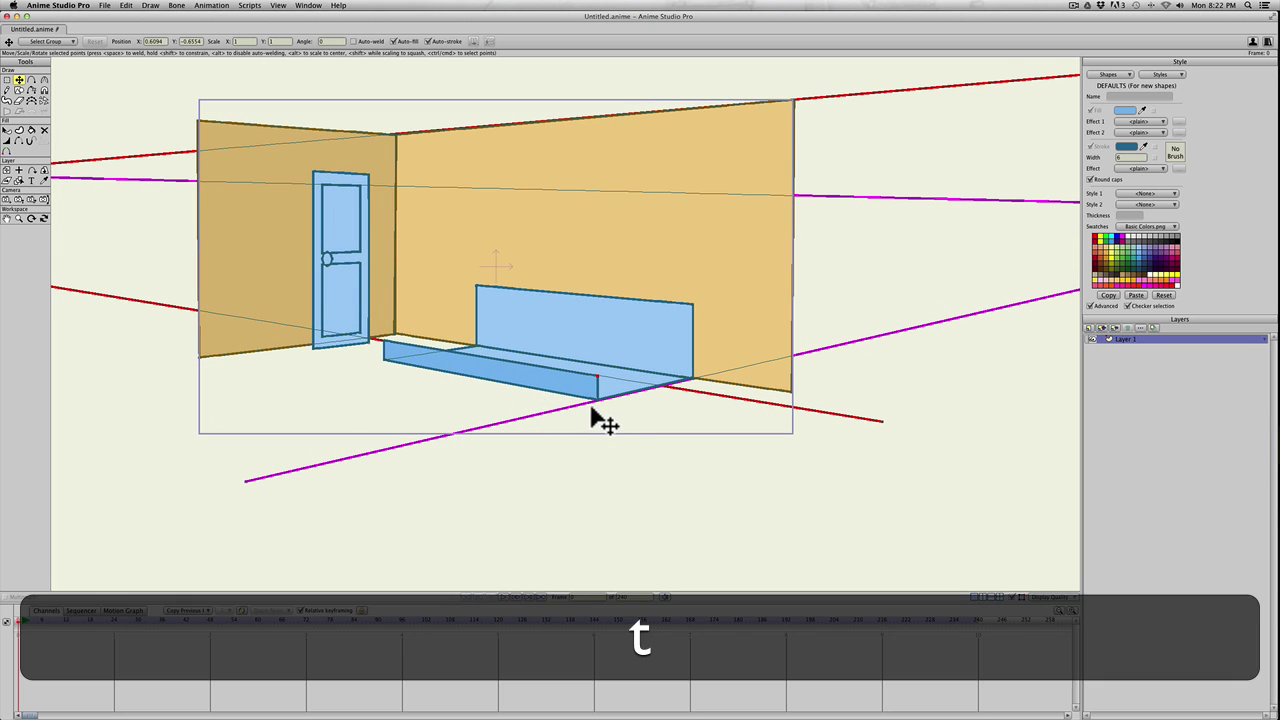
left_click(590, 417)
key("g")
key("t")
mouse_move(595, 395)
left_mouse_down()
mouse_move(623, 400)
mouse_move(601, 410)
left_mouse_up()
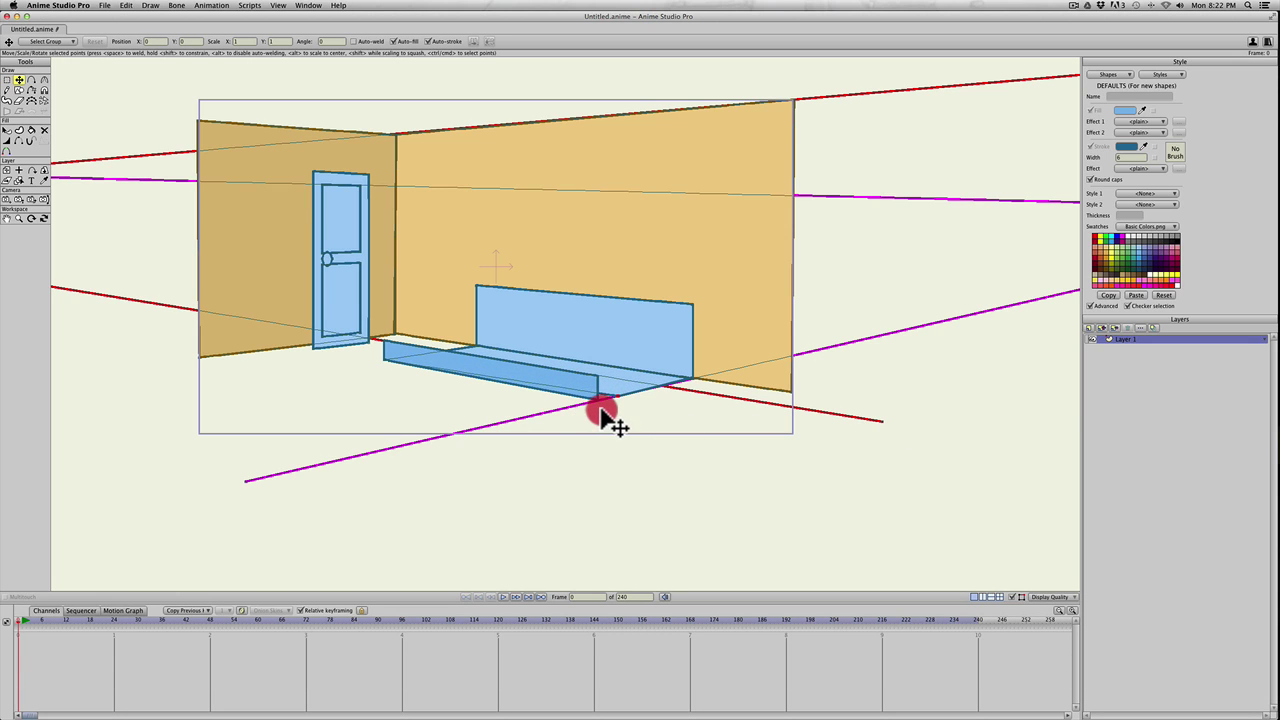
key("t")
left_click_drag(882, 422, 866, 443)
Stretch the darker front rectangle's right corners out to the floor's front-right corner and pull its left corners slightly inward
key("t")
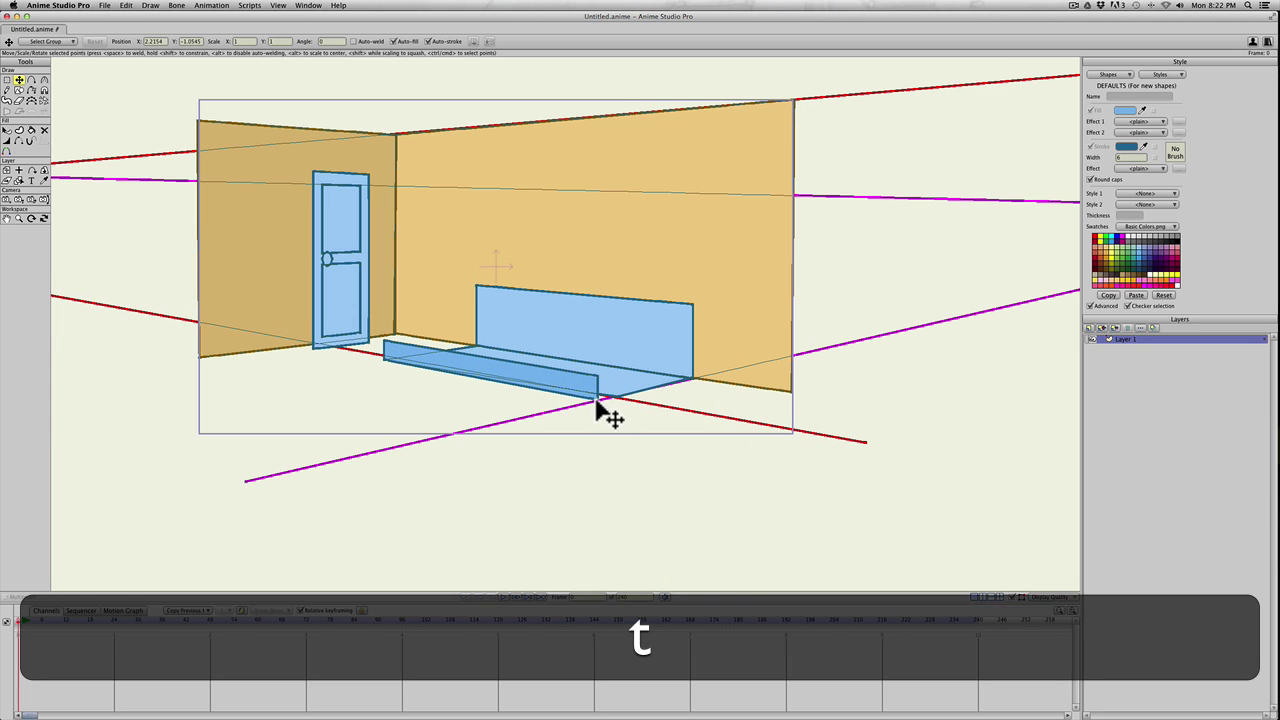
left_click_drag(600, 398, 617, 378)
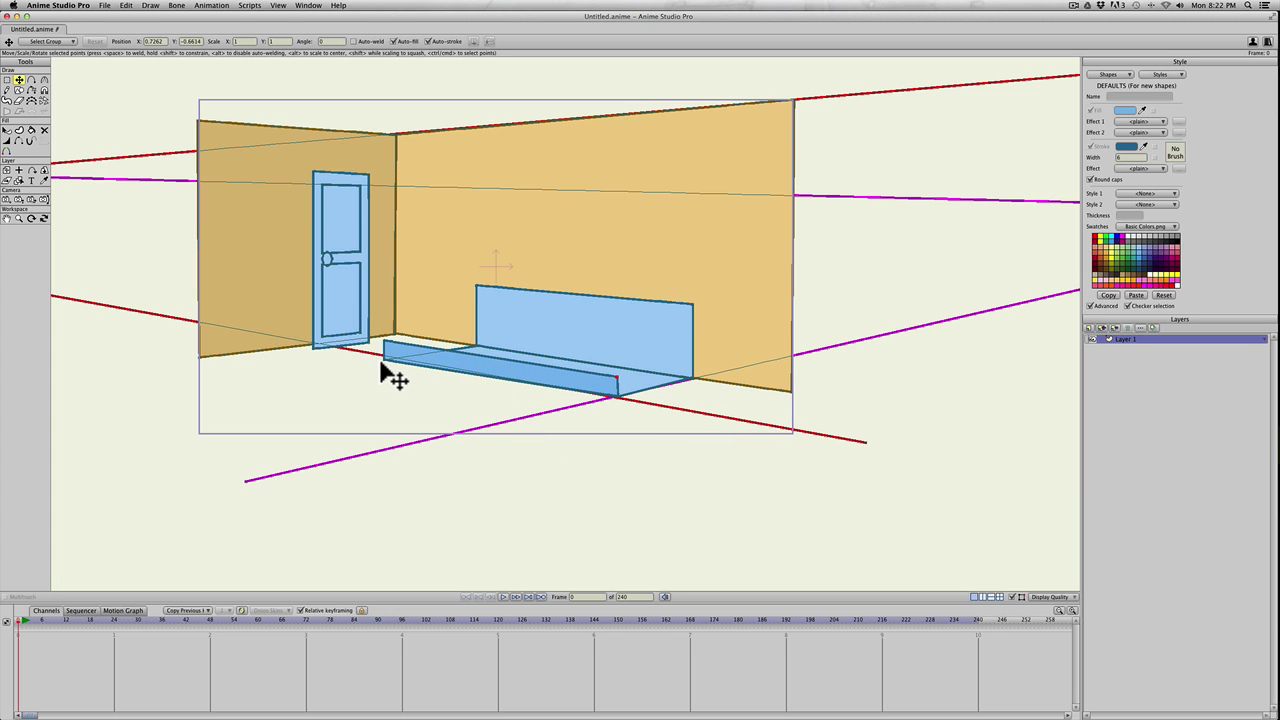
left_click_drag(386, 358, 391, 343)
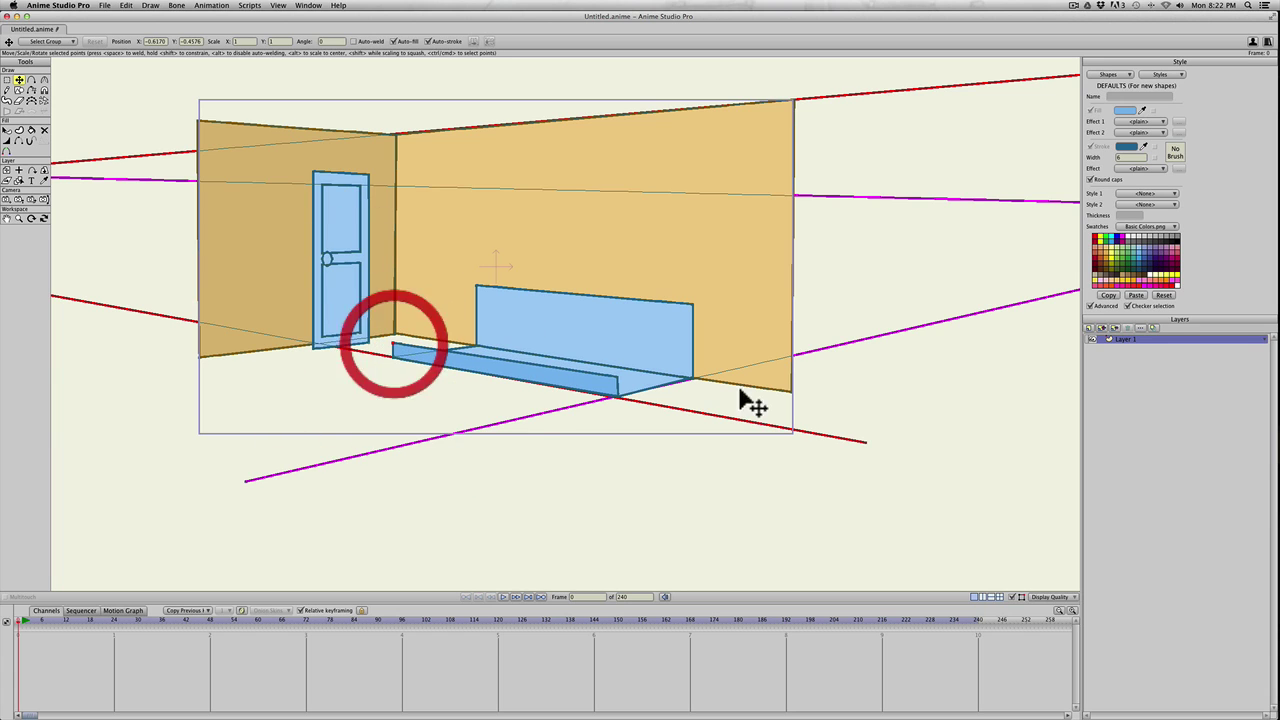
Swing the lower red guide up to the front rectangle's top edge and the lower magenta guide to the back panel's top-right corner
key("t")
left_click_drag(865, 441, 865, 417)
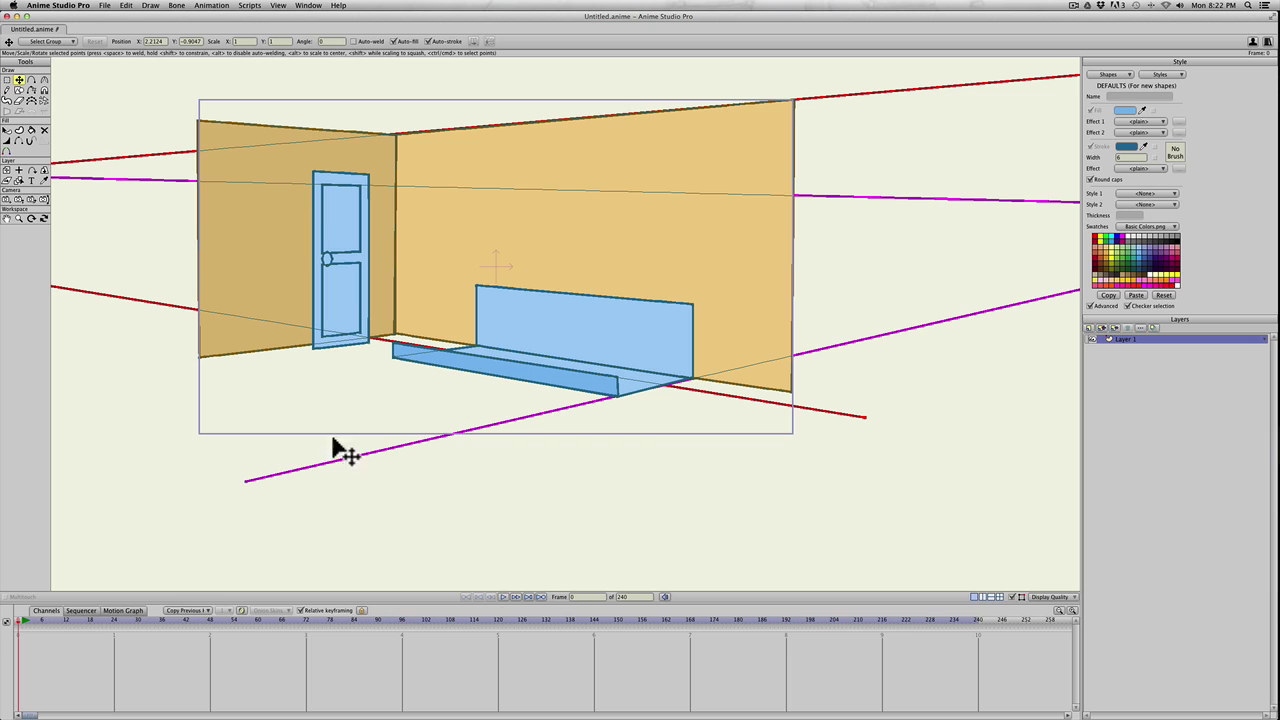
key("t")
left_click_drag(245, 481, 268, 516)
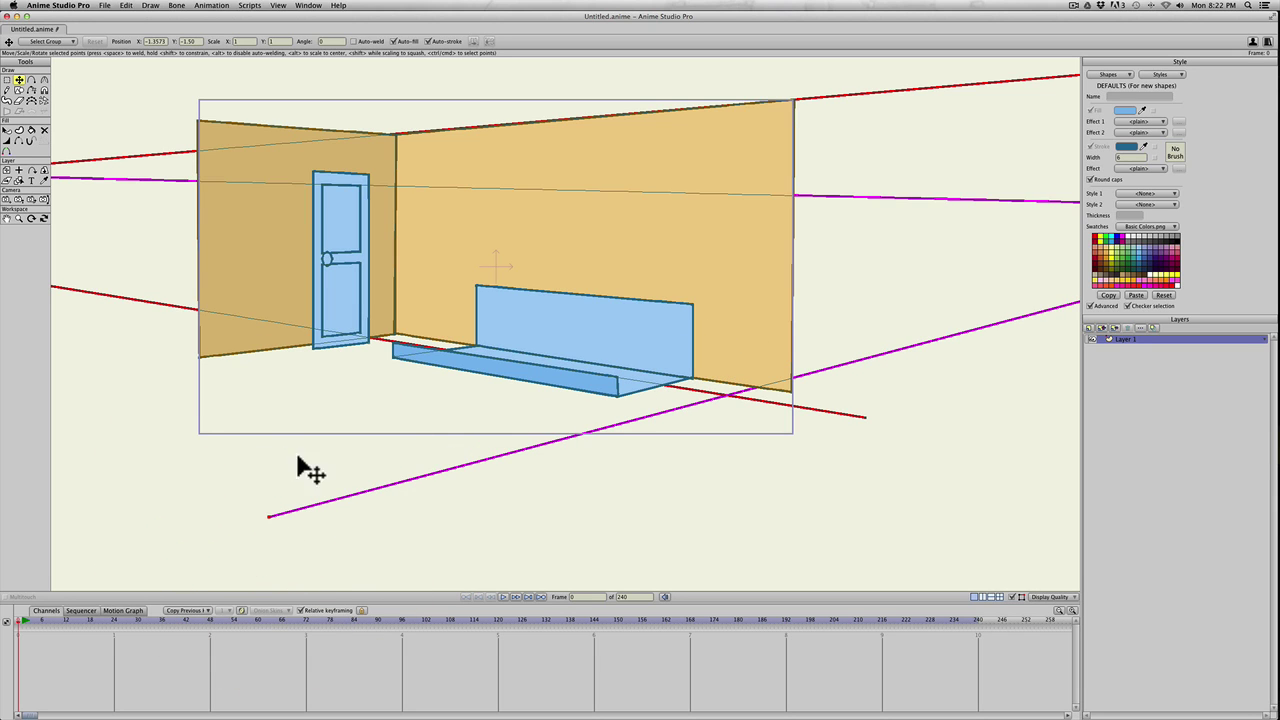
key("t")
key("t")
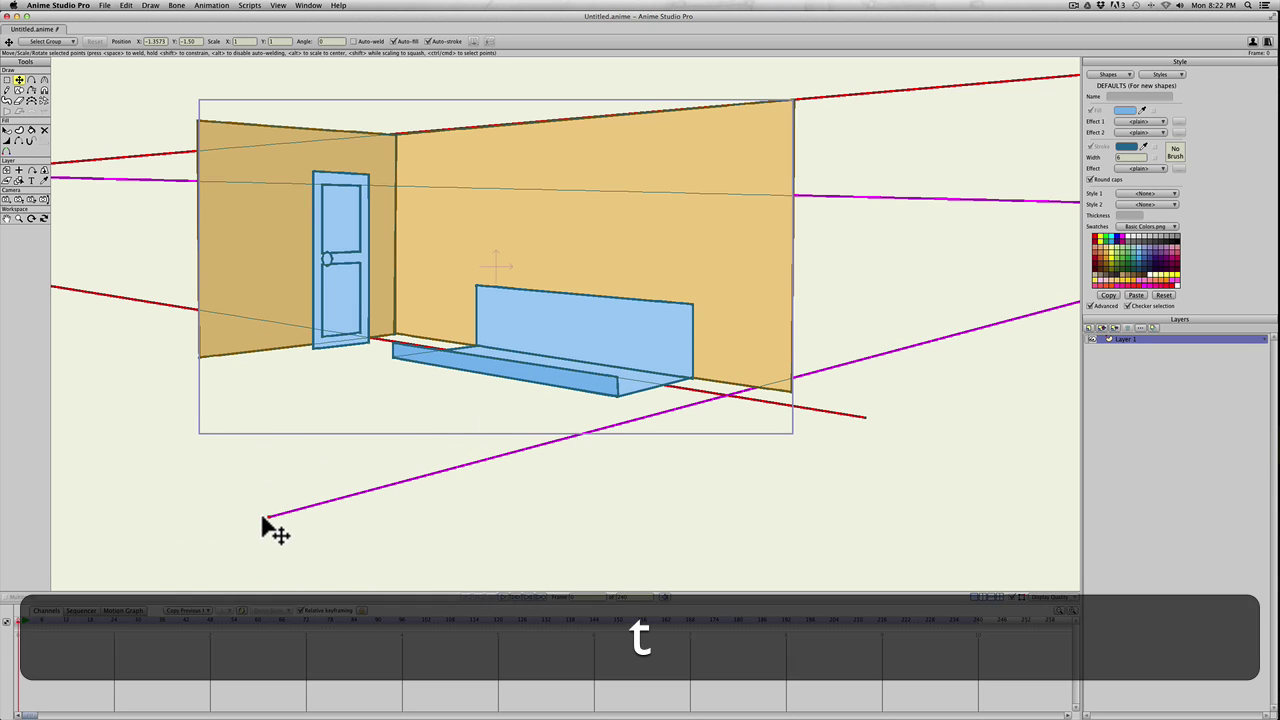
left_click_drag(267, 518, 254, 360)
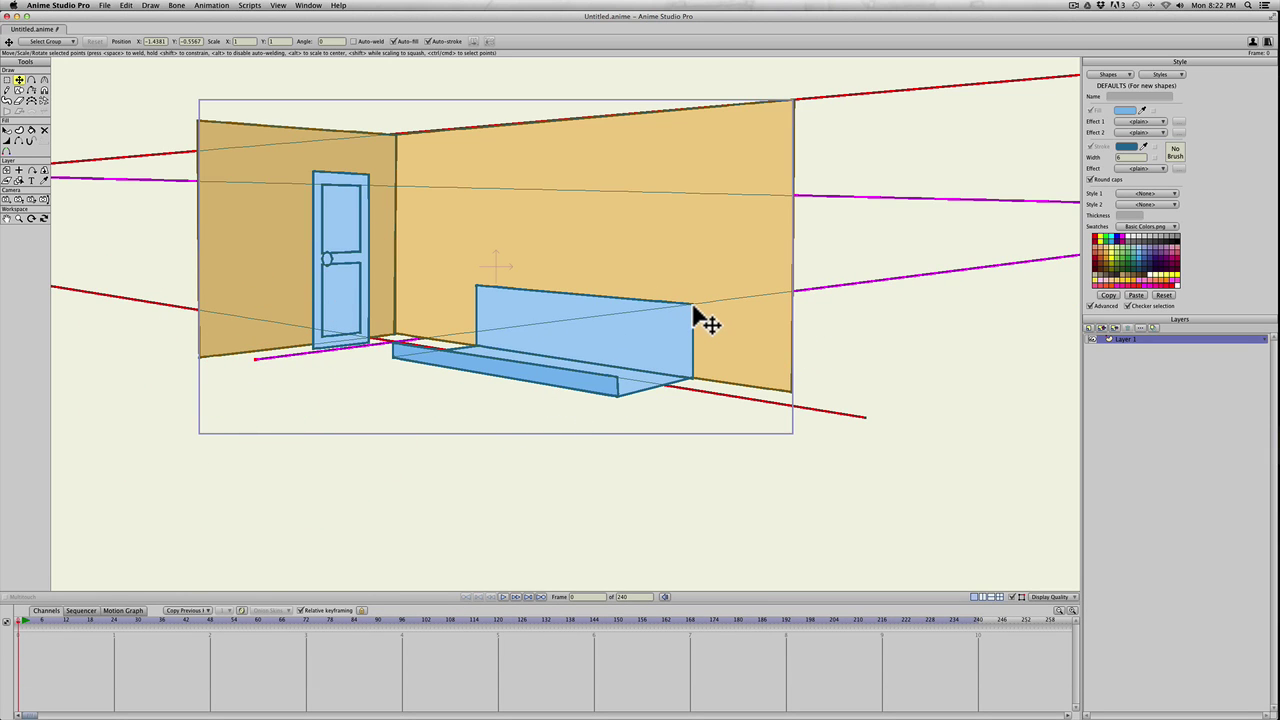
Draw a small side shape at the back panel's right end, fitting its right corners to the panel's right edge
key("s")
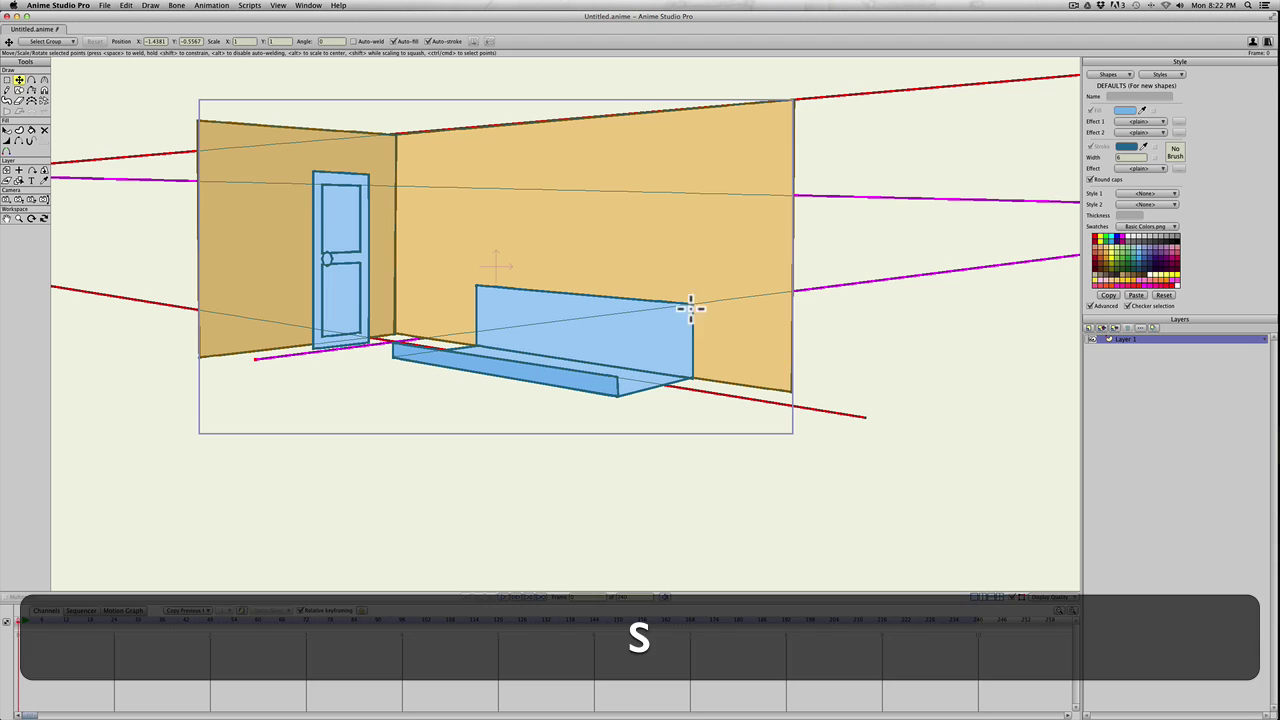
mouse_move(669, 320)
left_mouse_down()
mouse_move(683, 354)
mouse_move(690, 308)
mouse_move(673, 310)
left_mouse_up()
key("t")
key("t")
key("t")
left_click_drag(686, 363, 690, 378)
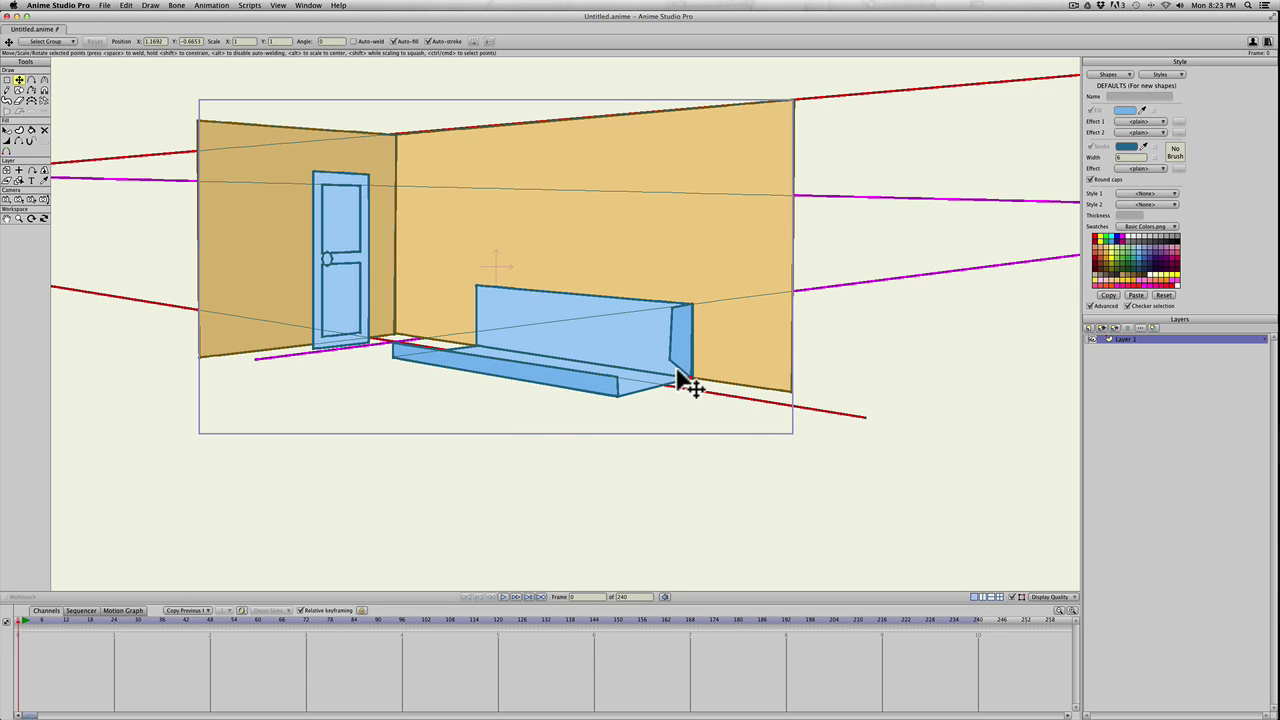
Swing the magenta guide to the front rectangle's top-right corner and extend the side shape along it into an L reaching the front rectangle
key("t")
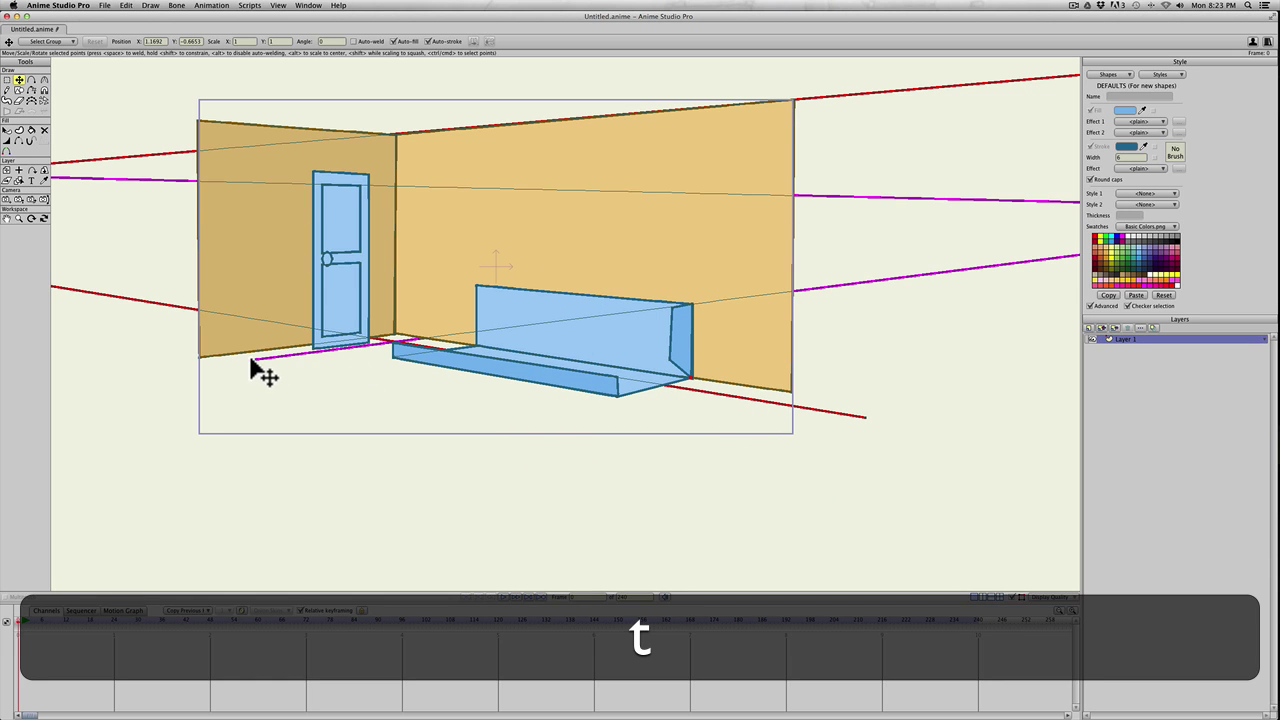
left_click_drag(258, 360, 276, 445)
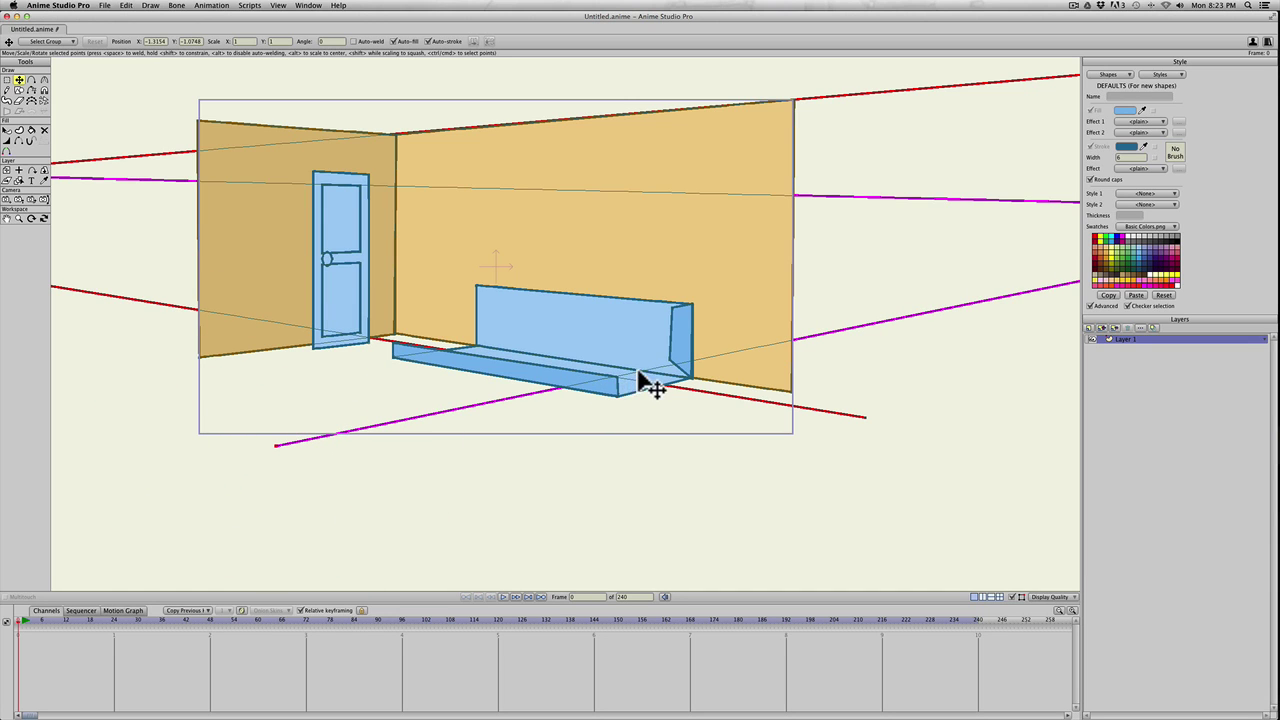
key("t")
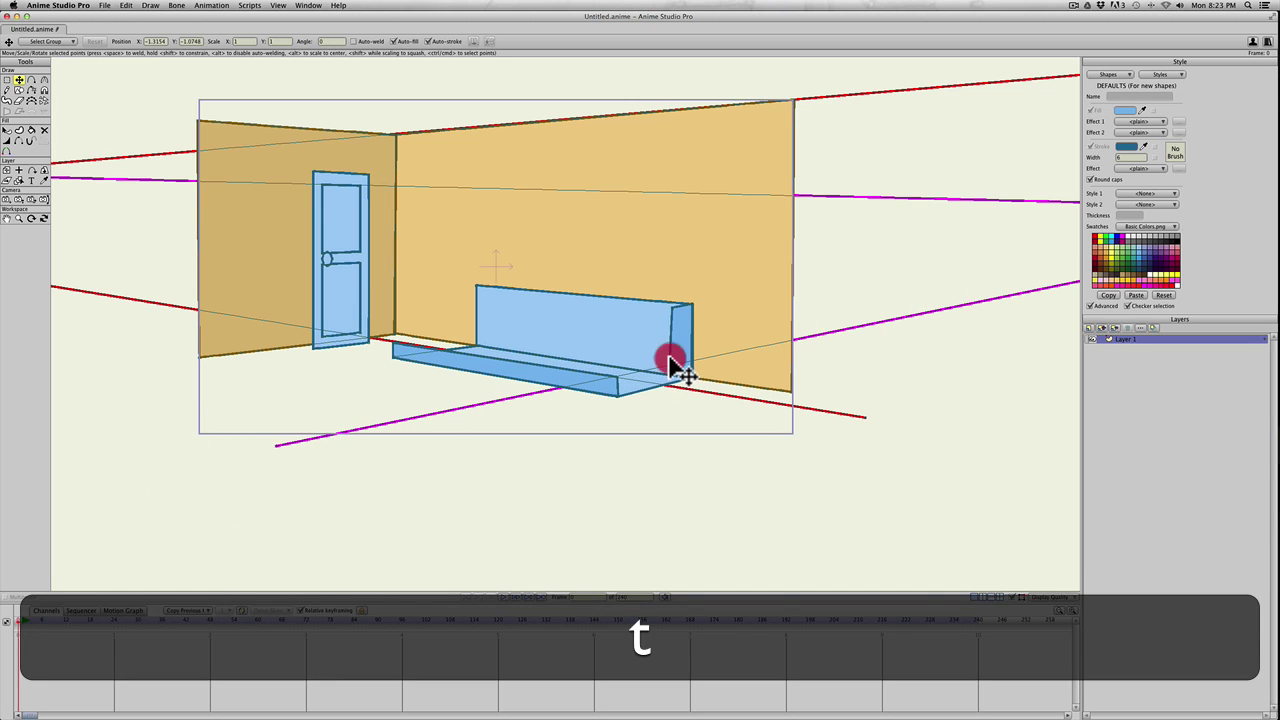
left_click(670, 366)
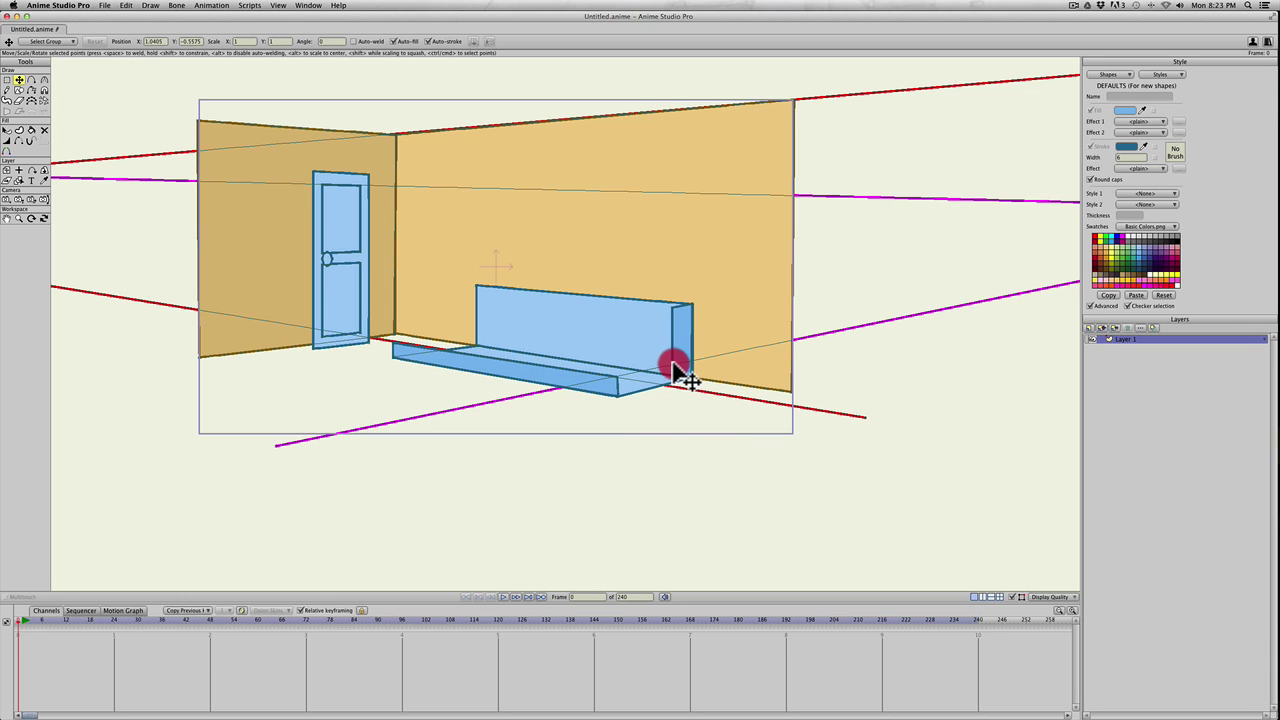
key("a")
left_click_drag(672, 372, 617, 396)
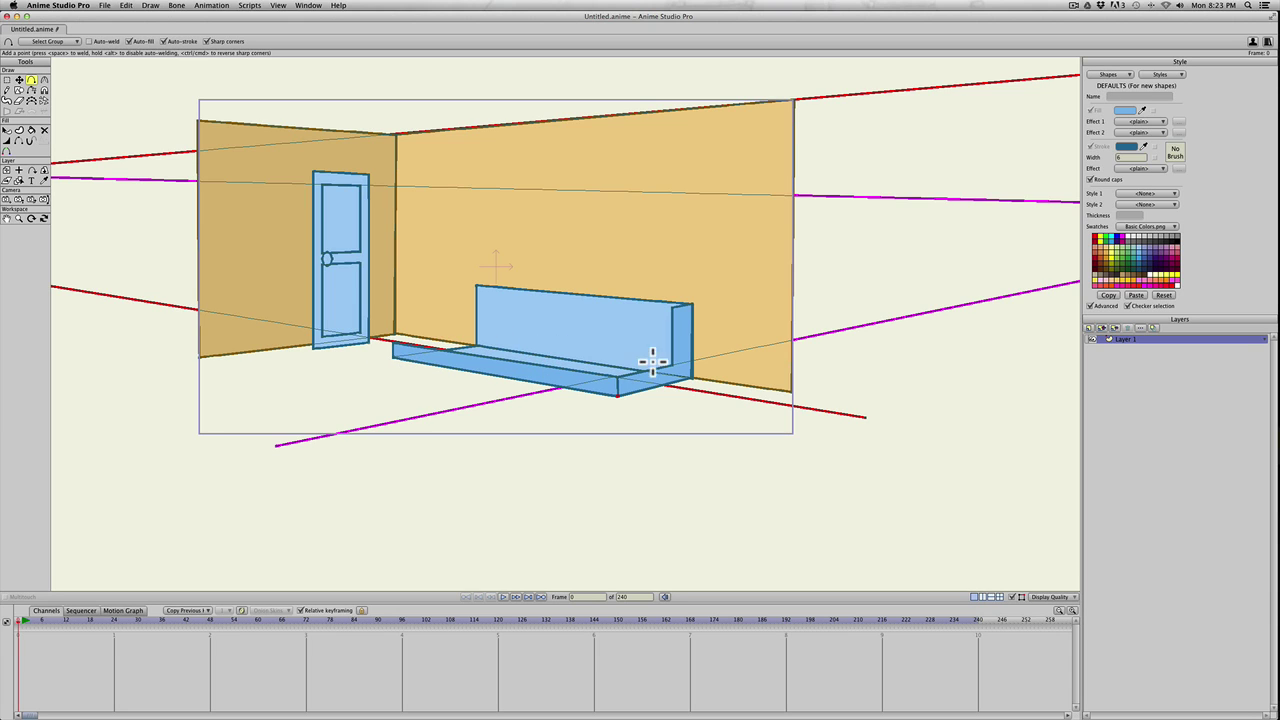
Swing the lower red guide up to the side shape's inner corner and the lower magenta guide to the front rectangle's top-left corner
key("s")
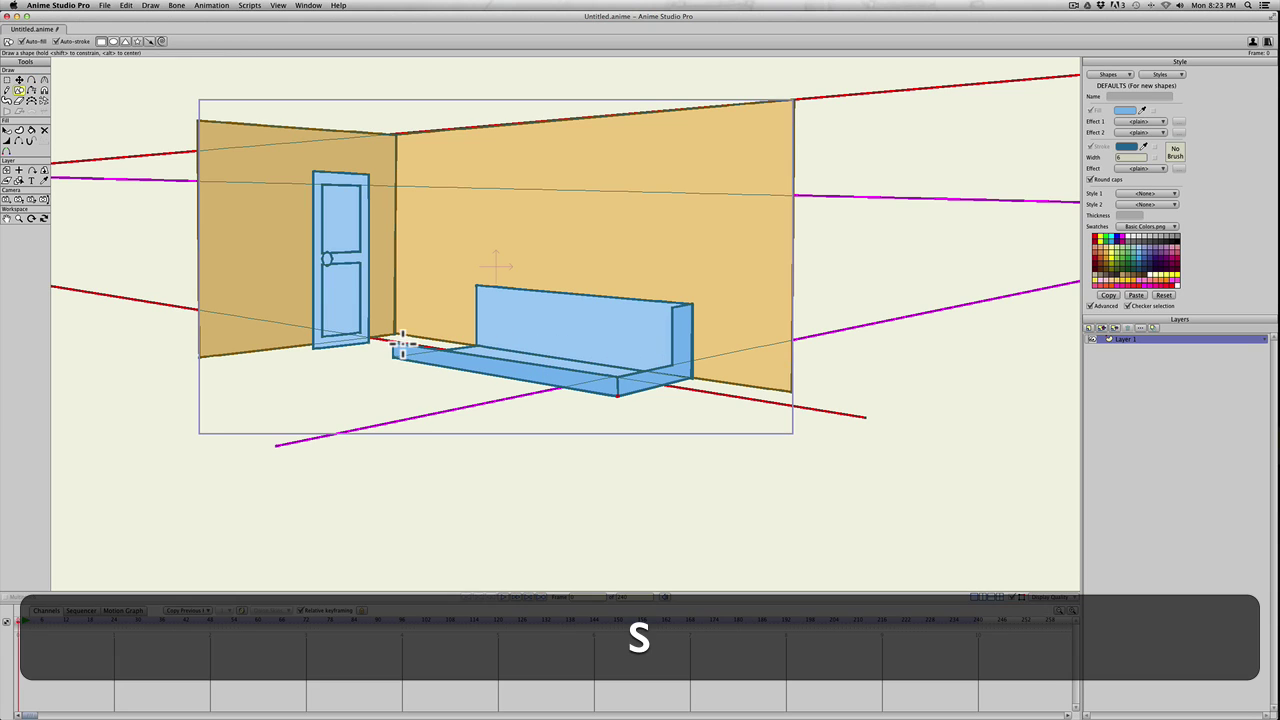
key("t")
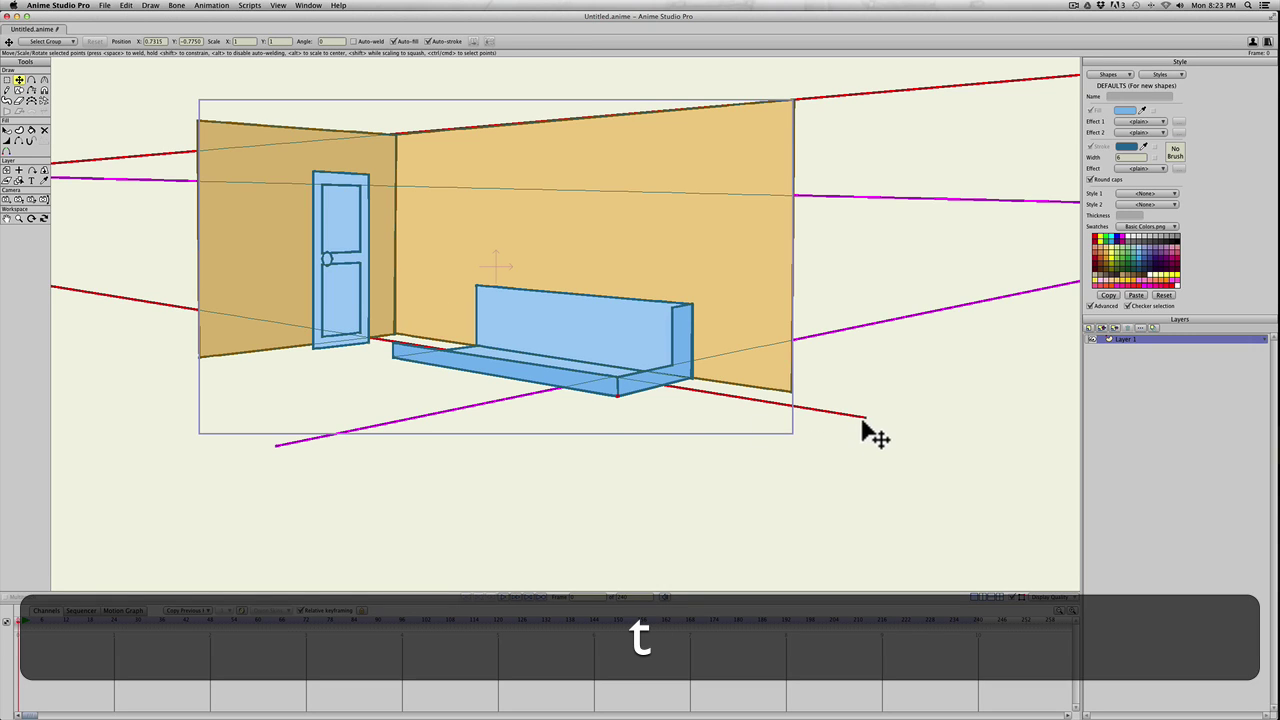
left_click_drag(865, 418, 866, 392)
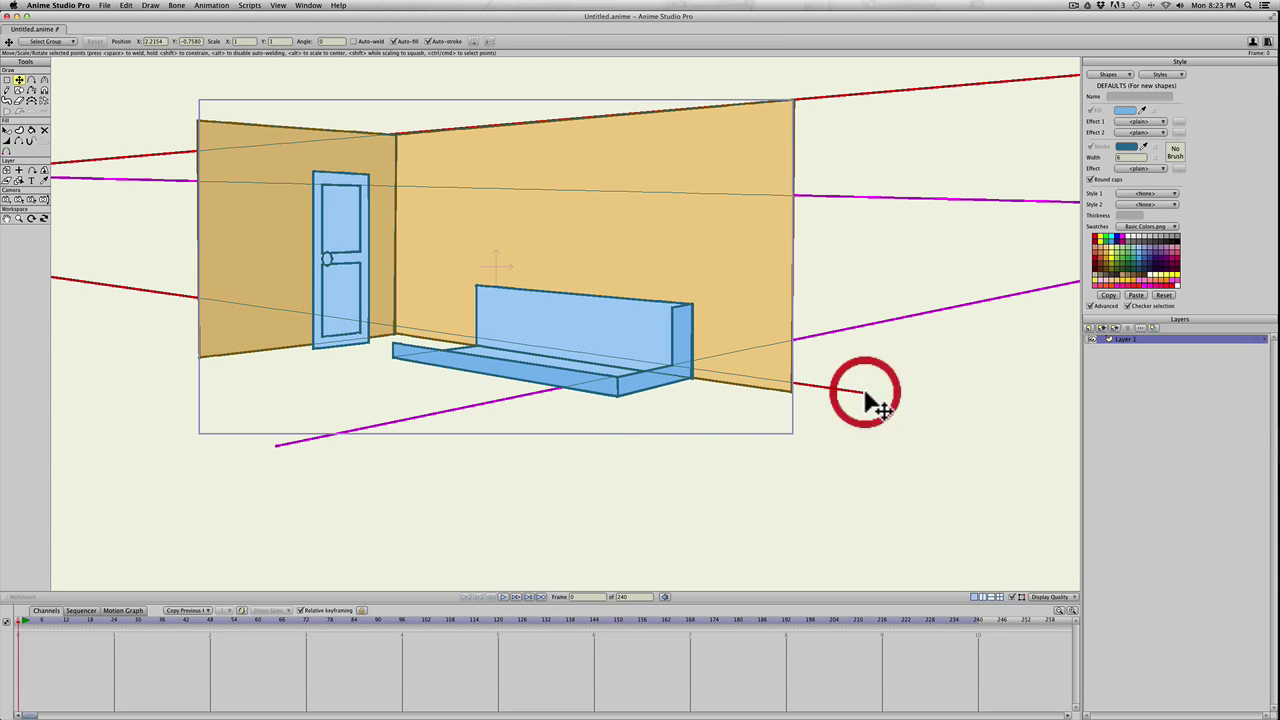
key("t")
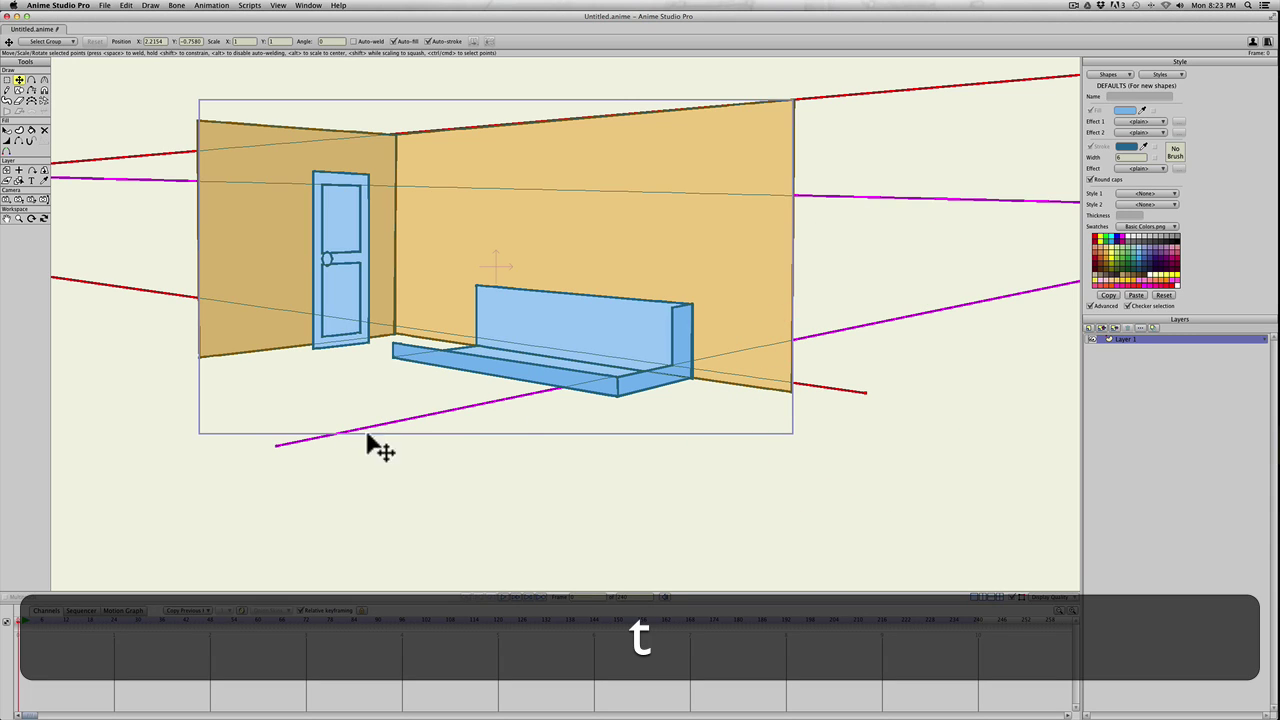
left_click_drag(866, 393, 866, 392)
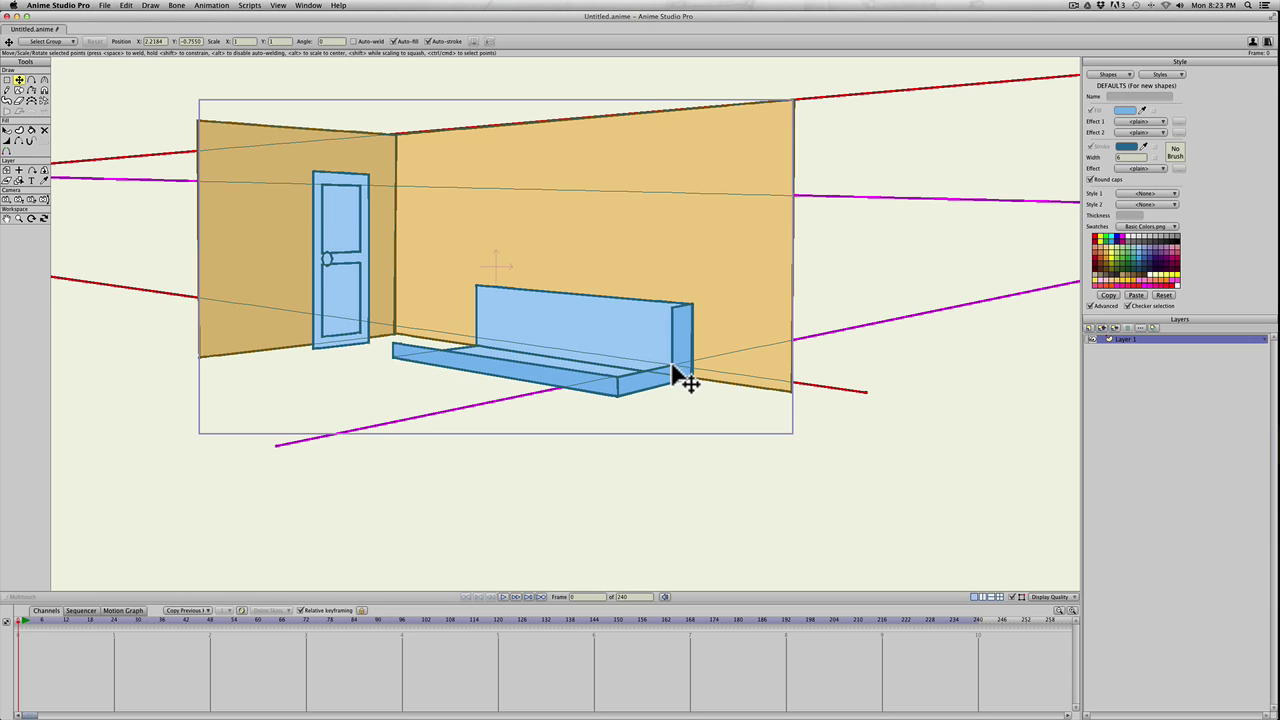
left_click_drag(276, 449, 209, 366)
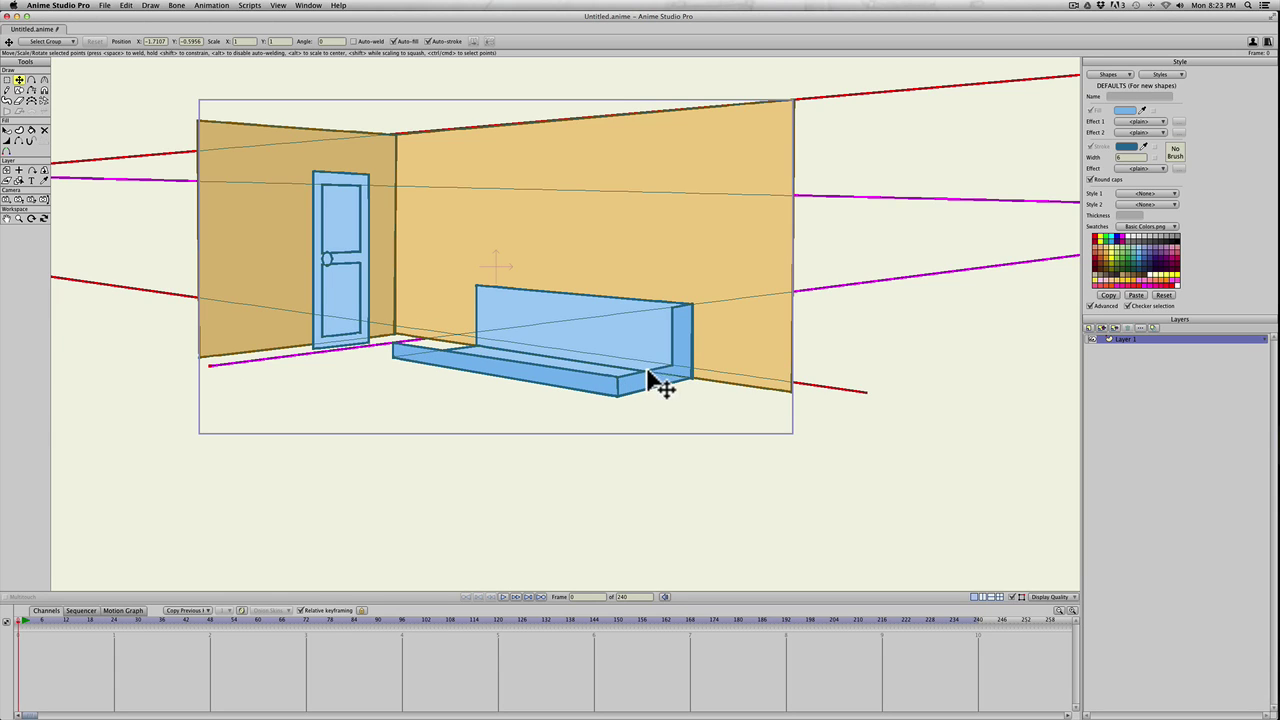
Draw a rectangle for the seat top and fit its corners to the front rectangle's top edge, the side's inner corner and the guide intersection
key("s")
left_click_drag(489, 340, 520, 360)
key("t")
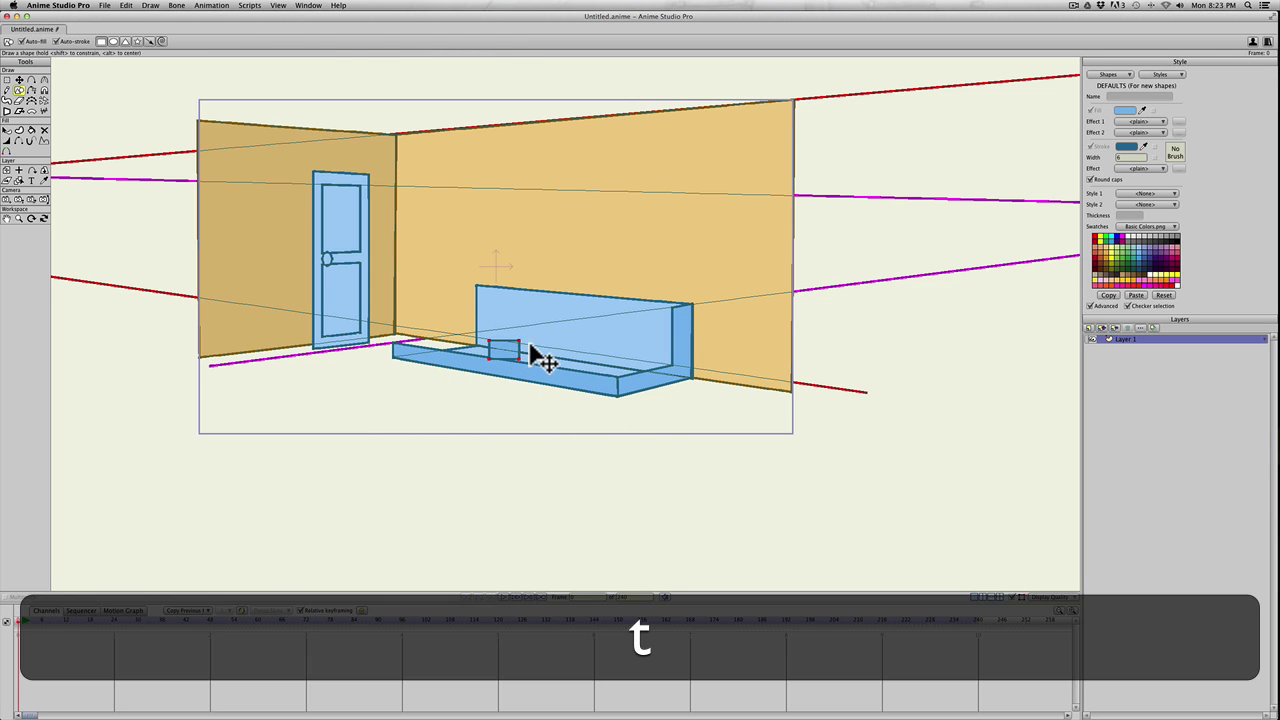
left_click(520, 341)
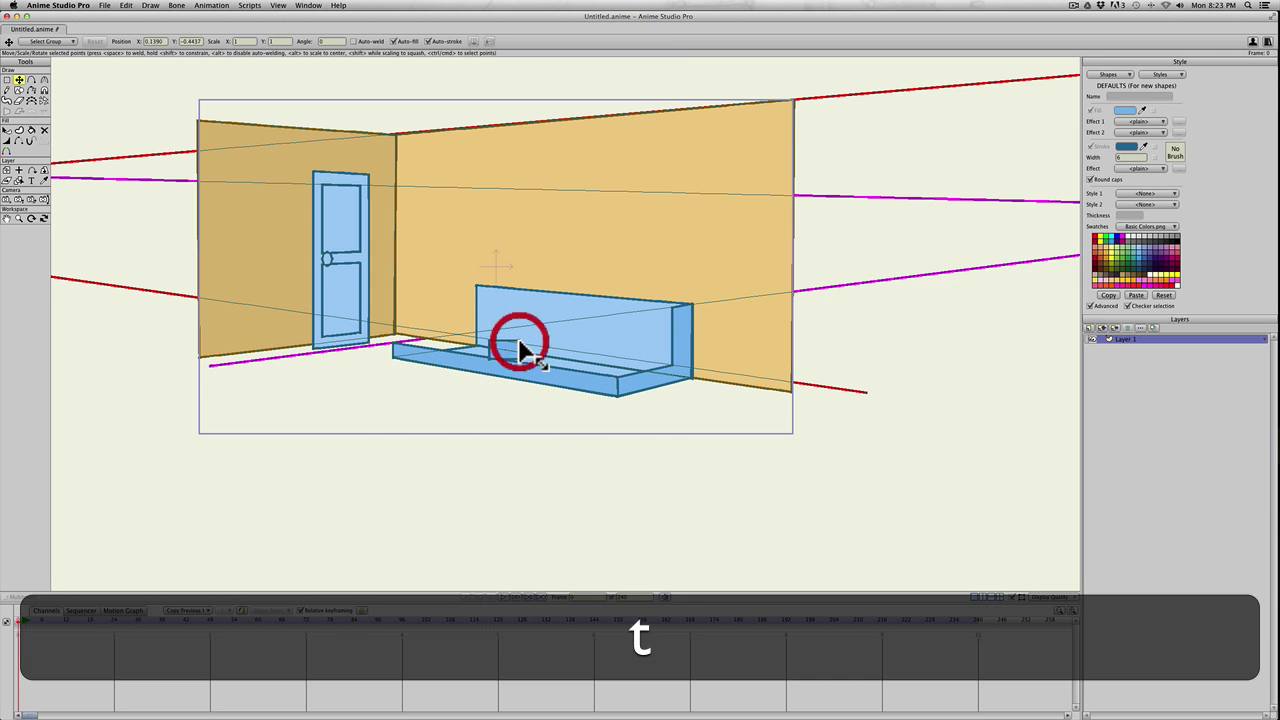
left_click_drag(520, 341, 672, 366)
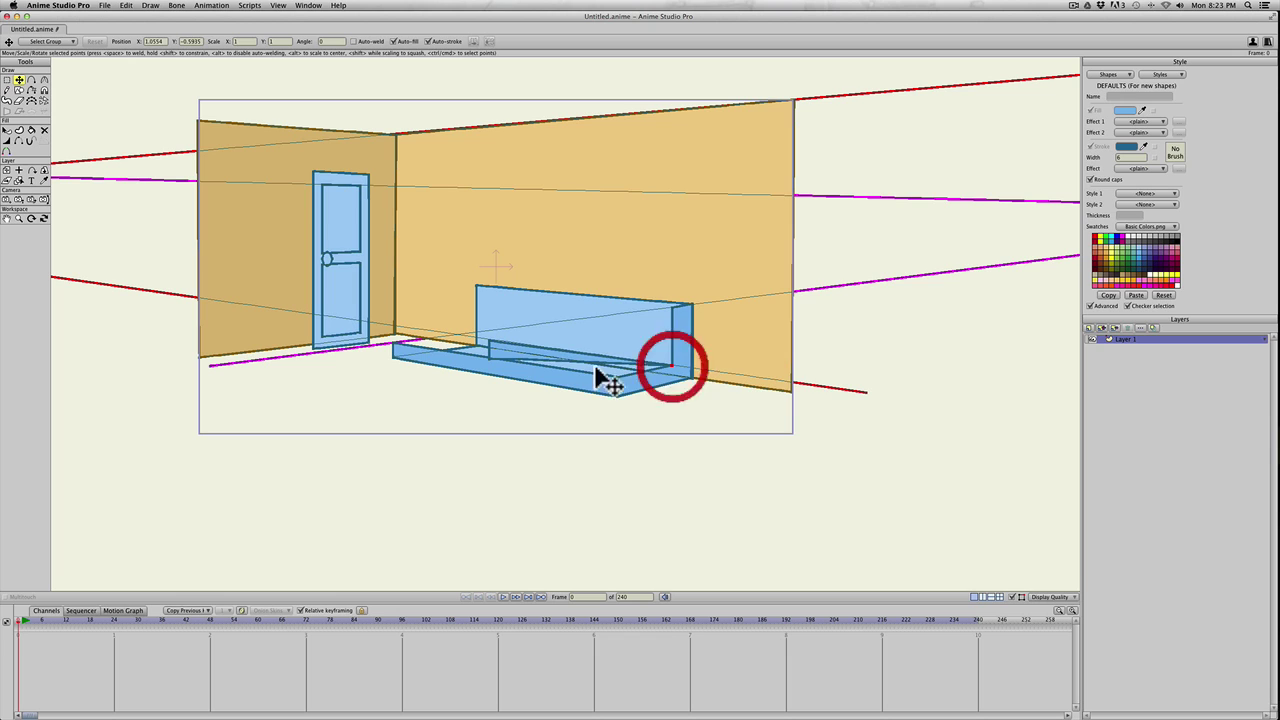
left_click_drag(493, 367, 460, 346)
left_click_drag(594, 370, 618, 377)
left_click_drag(458, 352, 395, 343)
left_click_drag(490, 352, 458, 334)
Swing the lower magenta guide up so it passes through the back panel's top-left corner
key("t")
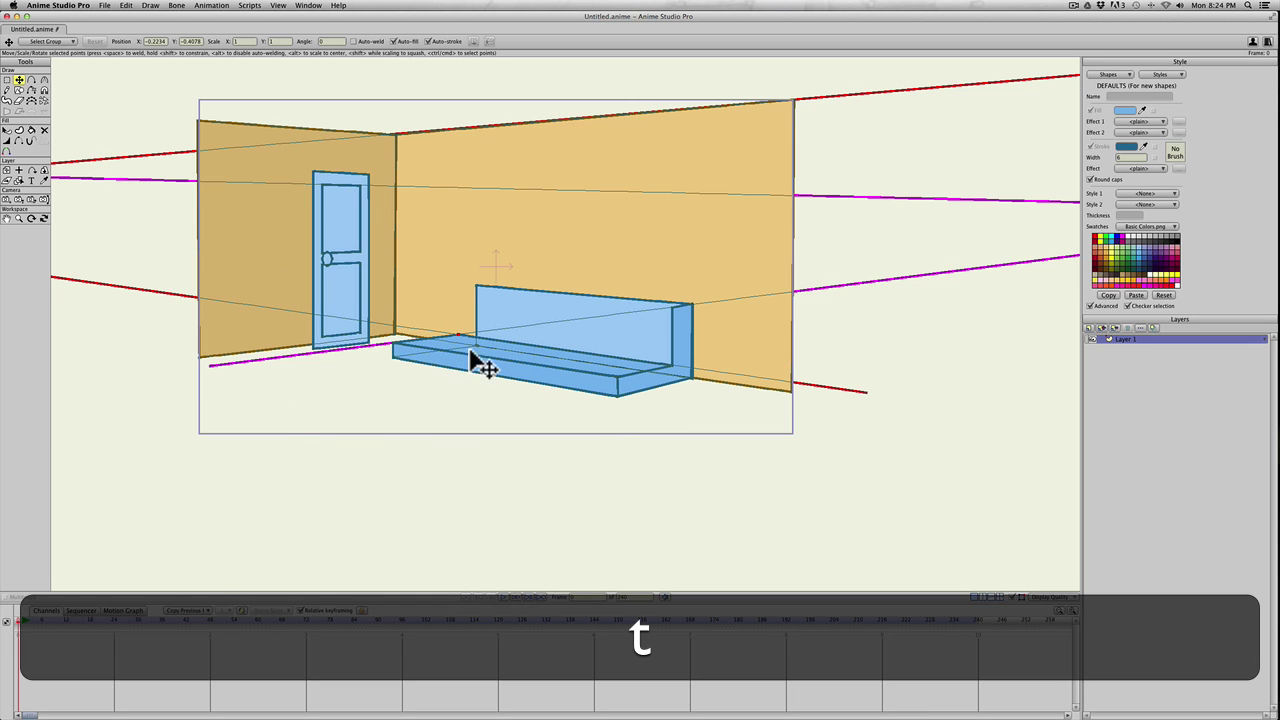
left_click_drag(210, 368, 230, 307)
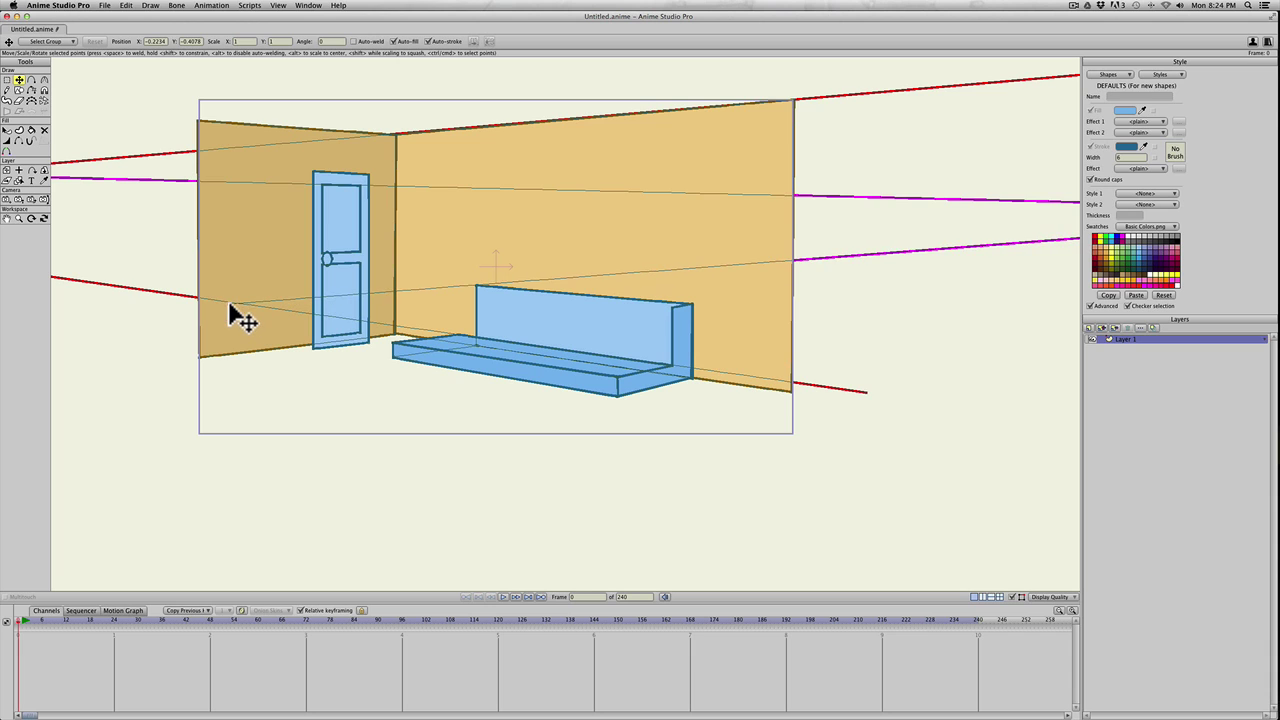
left_click(229, 305)
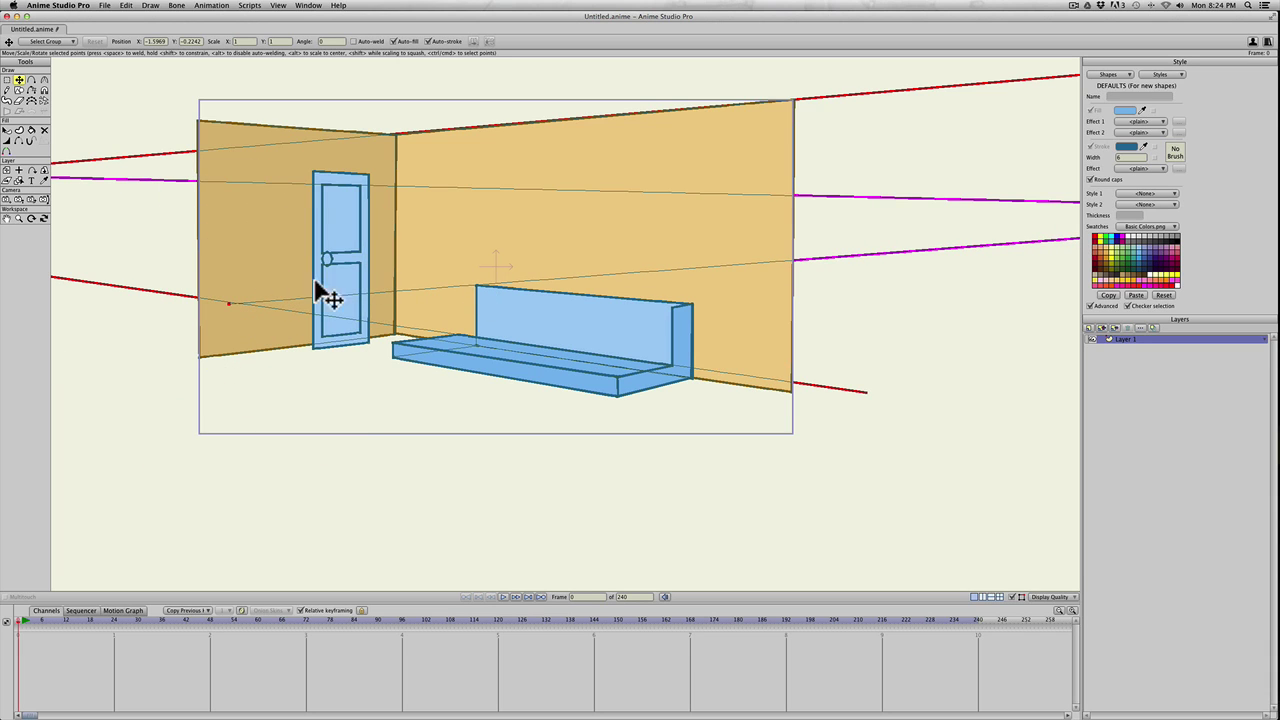
left_click_drag(227, 305, 229, 308)
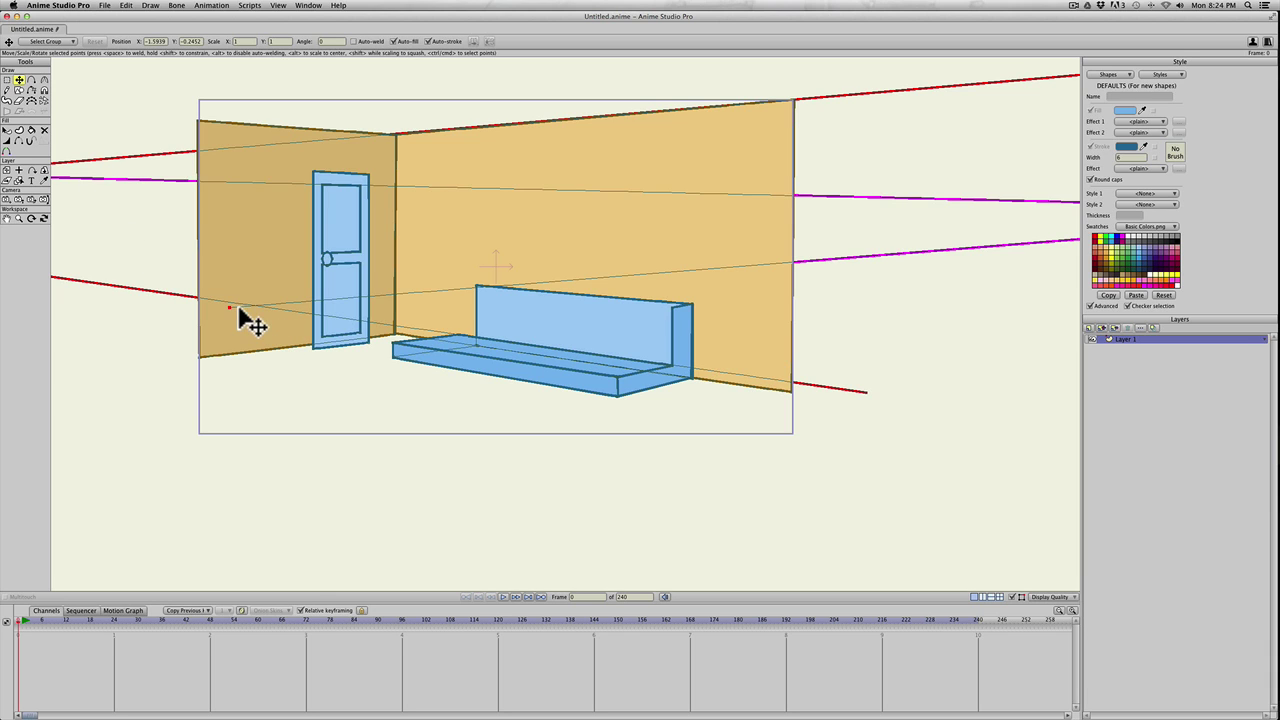
mouse_move(229, 306)
left_mouse_down()
mouse_move(256, 306)
mouse_move(234, 316)
mouse_move(238, 305)
left_mouse_up()
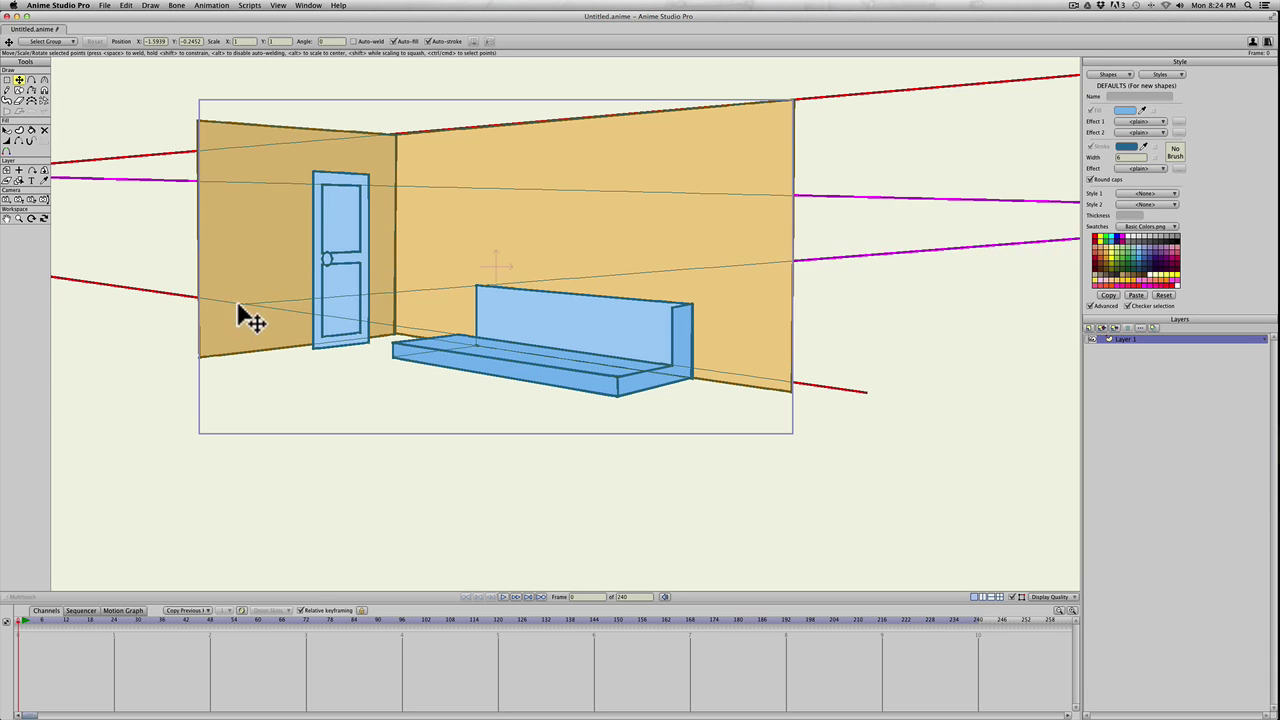
Swing the lower red guide up so it passes through the side shape's top front corner
left_click(237, 305)
key("t")
left_click(863, 380)
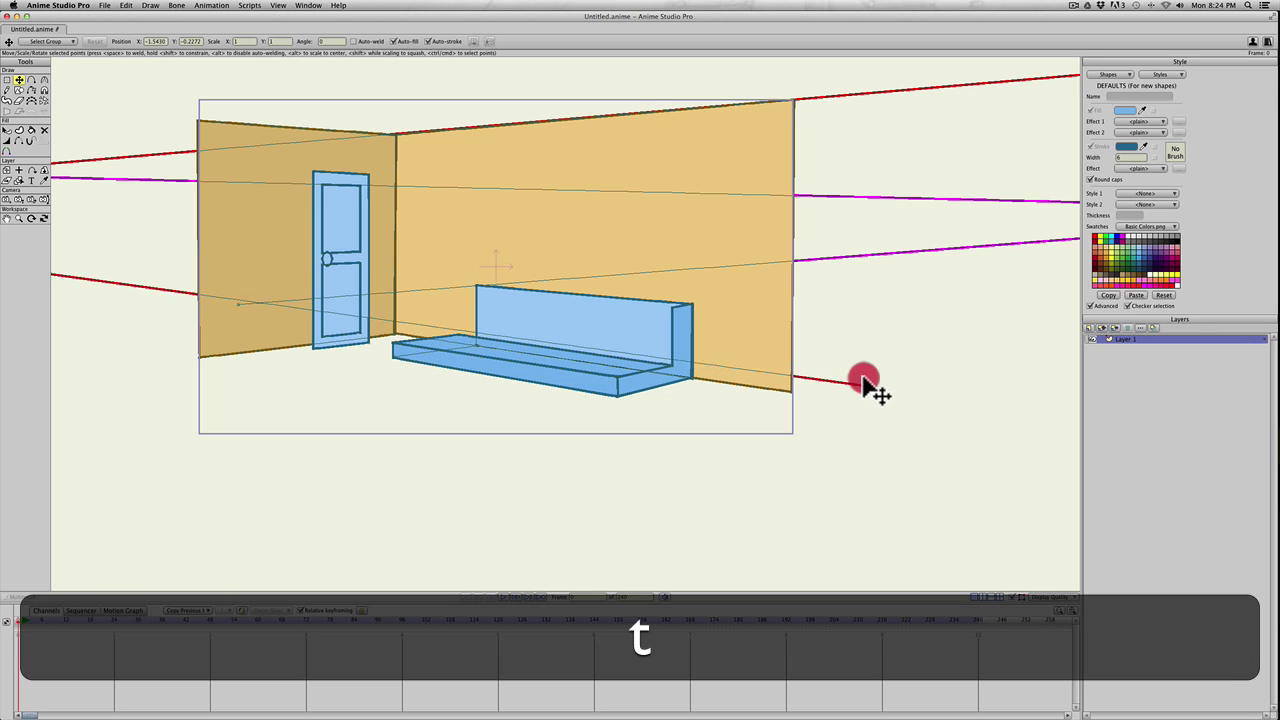
left_click_drag(863, 380, 870, 324)
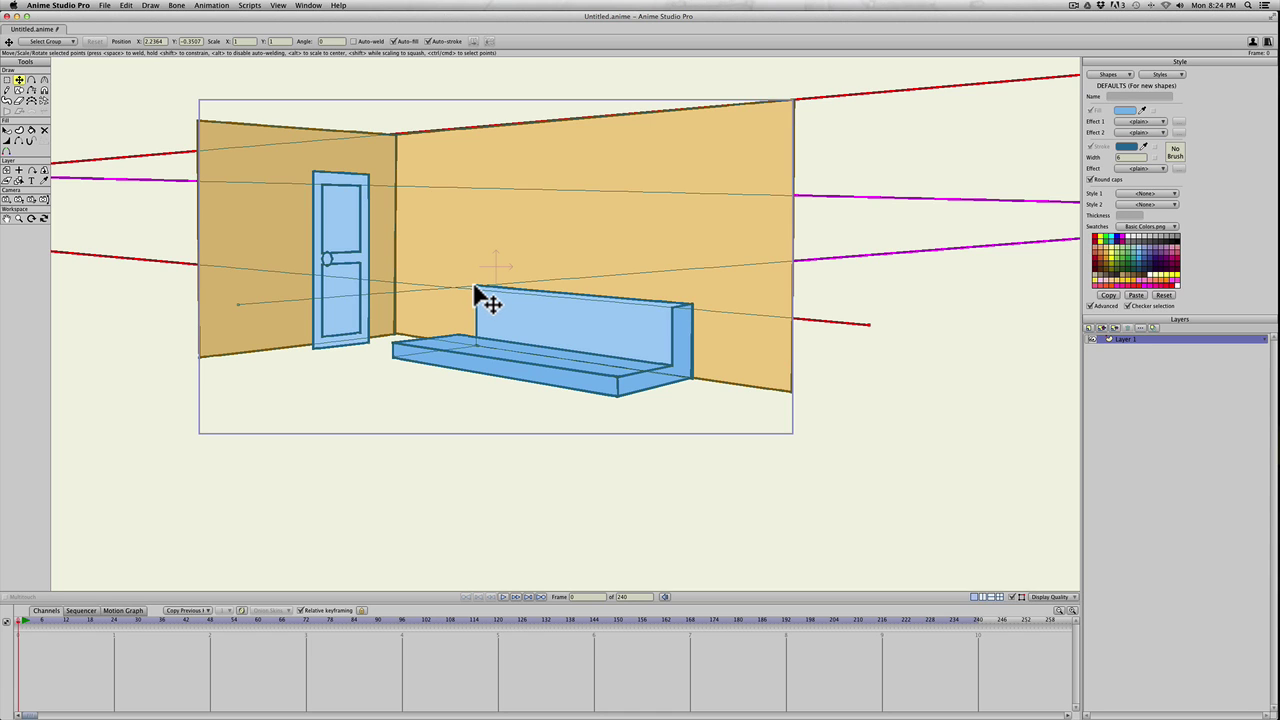
Draw a rectangle for the backrest's top and fit its corners to the back panel's top edge, the side's top edge and the guide intersection
key("s")
scroll(507, 310, "up", 4)
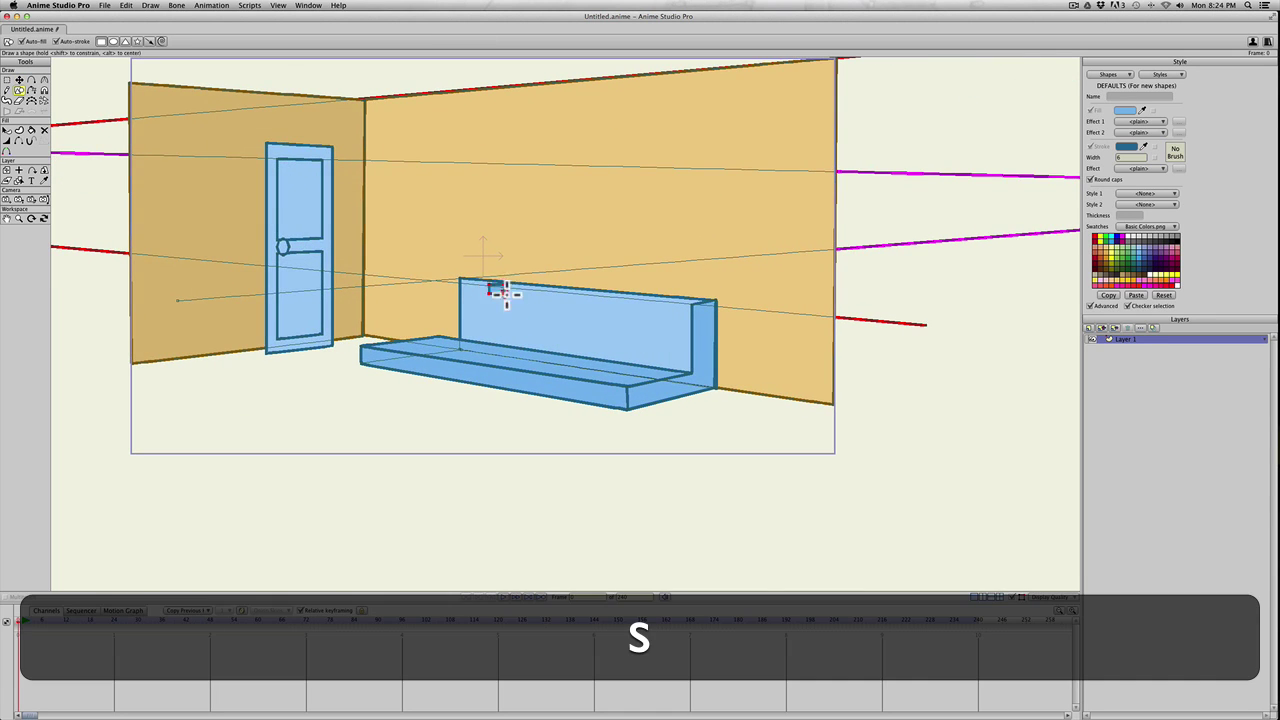
key("t")
left_click_drag(505, 293, 714, 297)
mouse_move(505, 296)
left_mouse_down()
mouse_move(651, 294)
mouse_move(454, 277)
mouse_move(695, 308)
left_mouse_up()
mouse_move(445, 286)
left_mouse_down()
mouse_move(484, 284)
mouse_move(459, 280)
left_mouse_up()
left_click(513, 294)
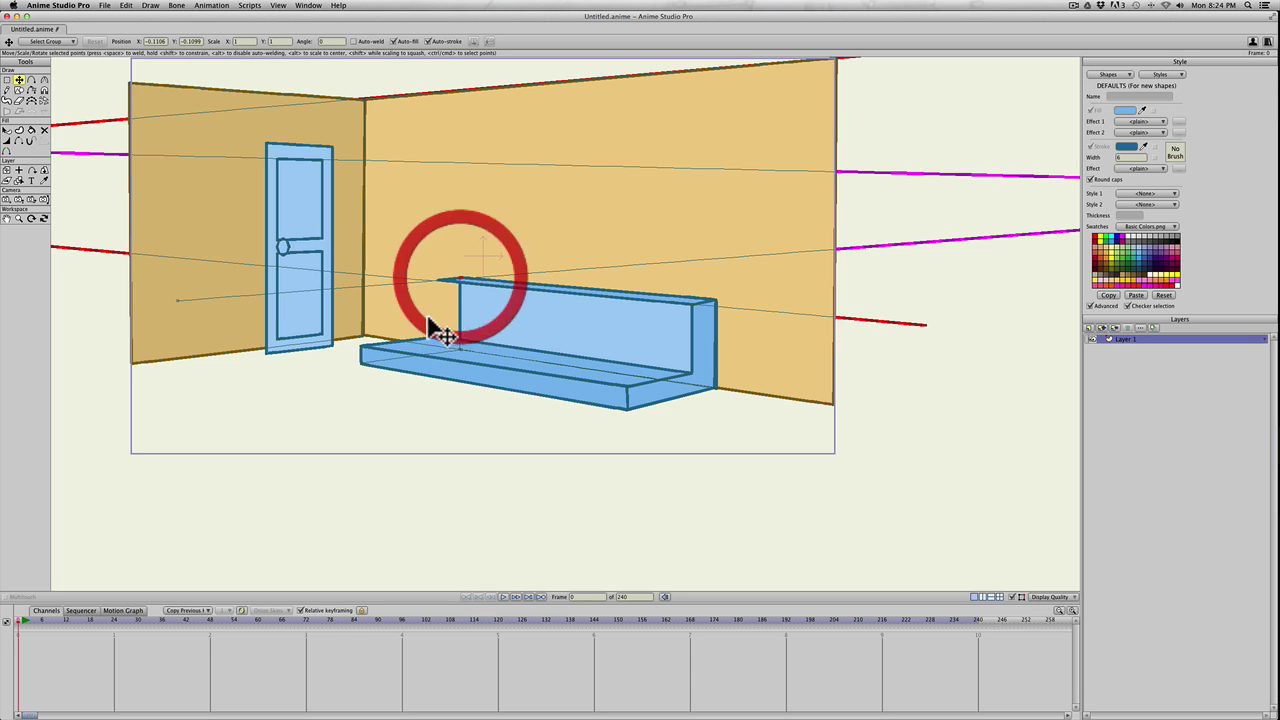
Draw a rectangle for the backrest's front and fit its corners between the backrest top's front edge and the seat's rear edge
key("s")
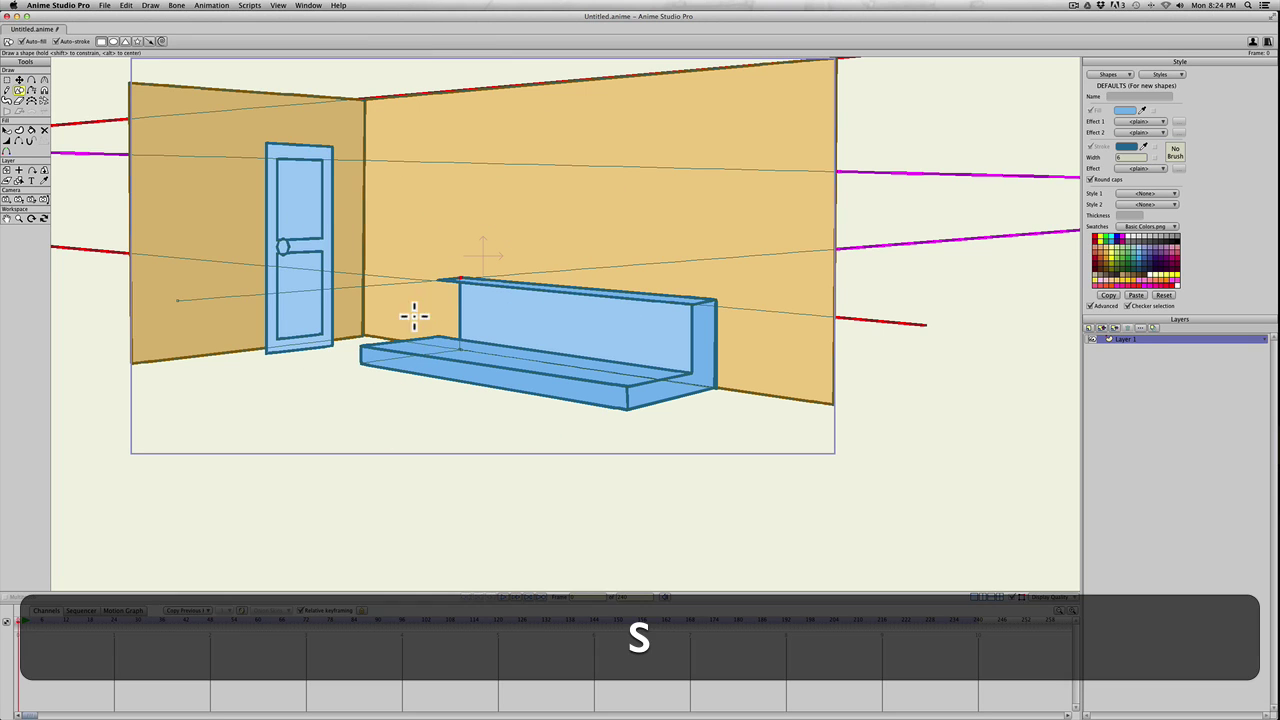
key("t")
key("s")
left_click_drag(440, 283, 449, 331)
key("t")
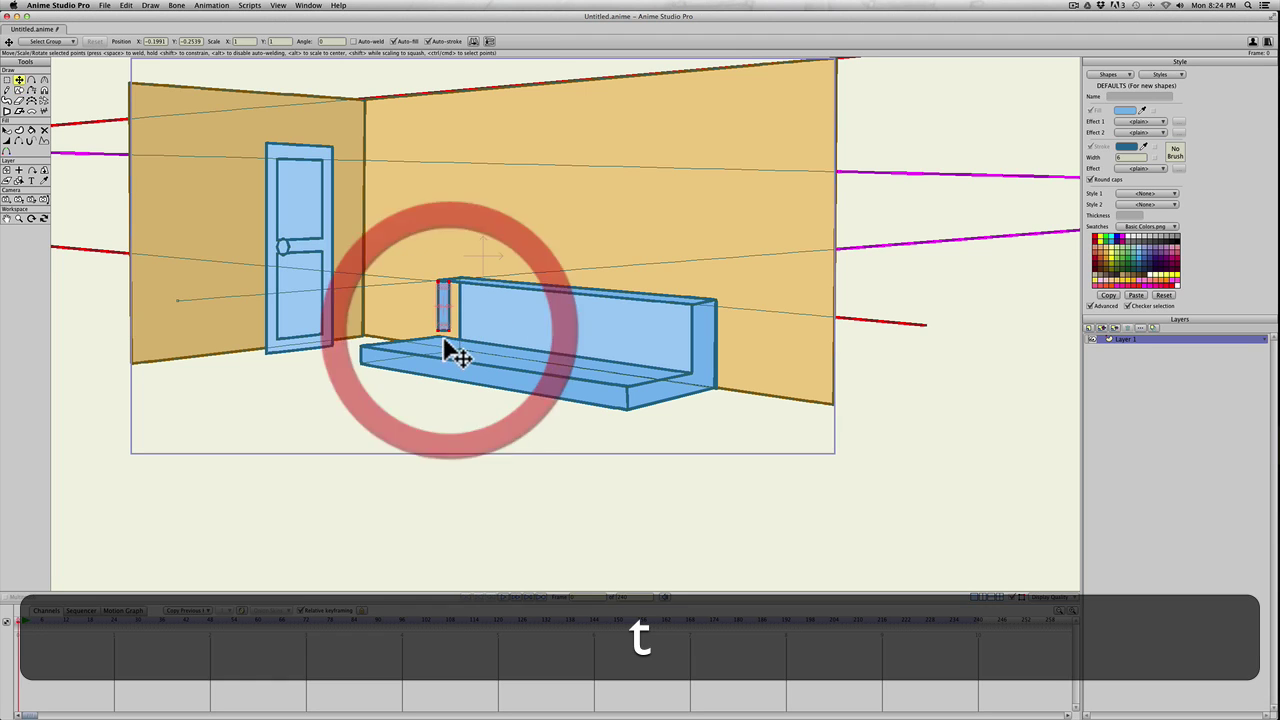
left_click(438, 334)
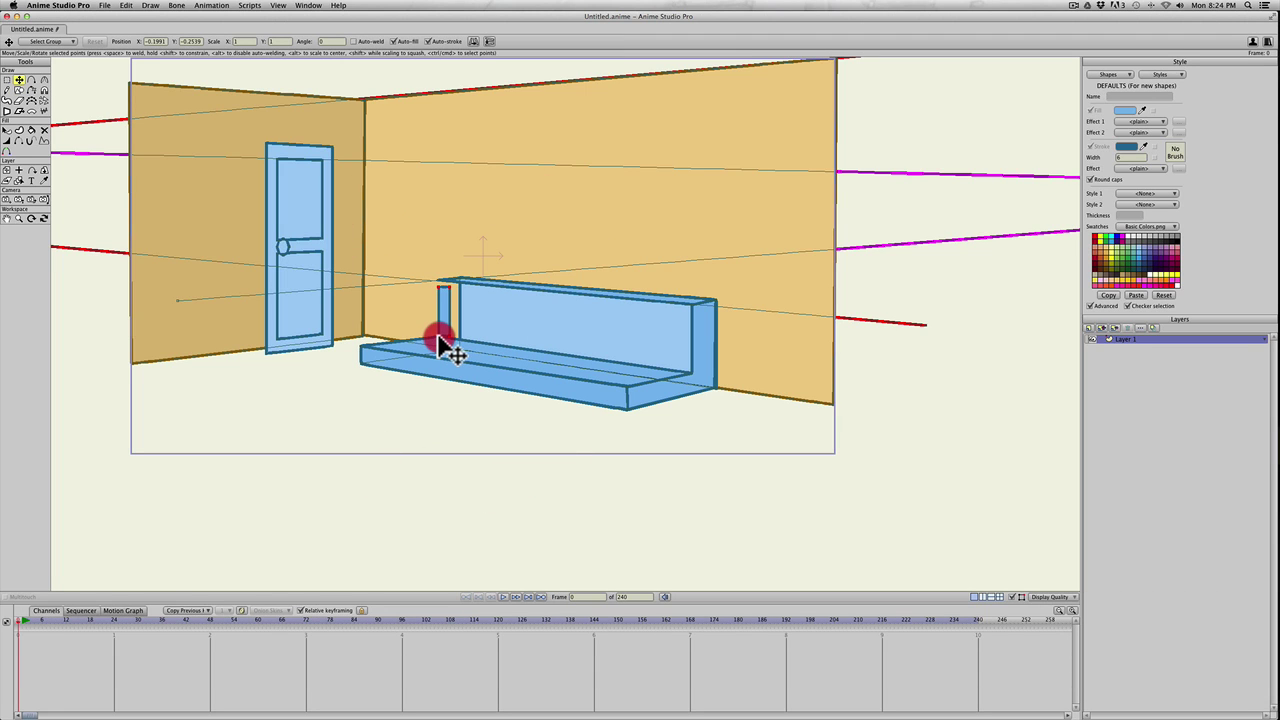
left_click(439, 287)
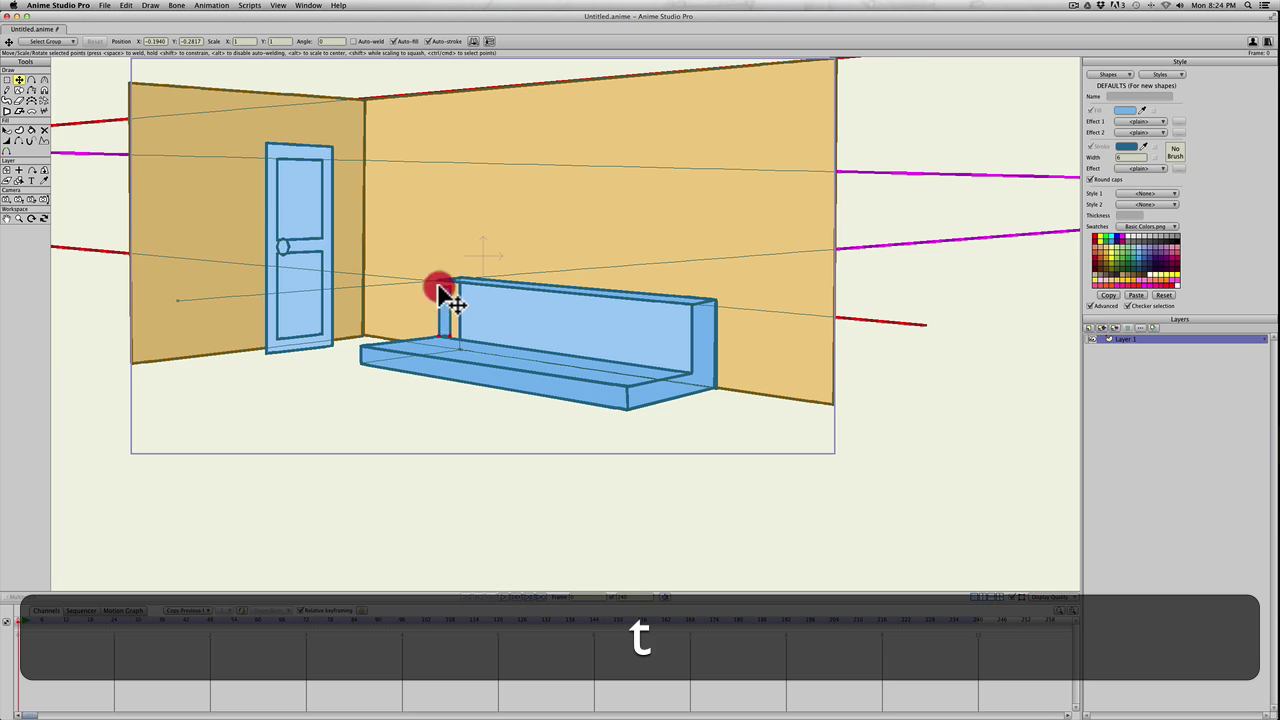
left_click_drag(448, 286, 687, 304)
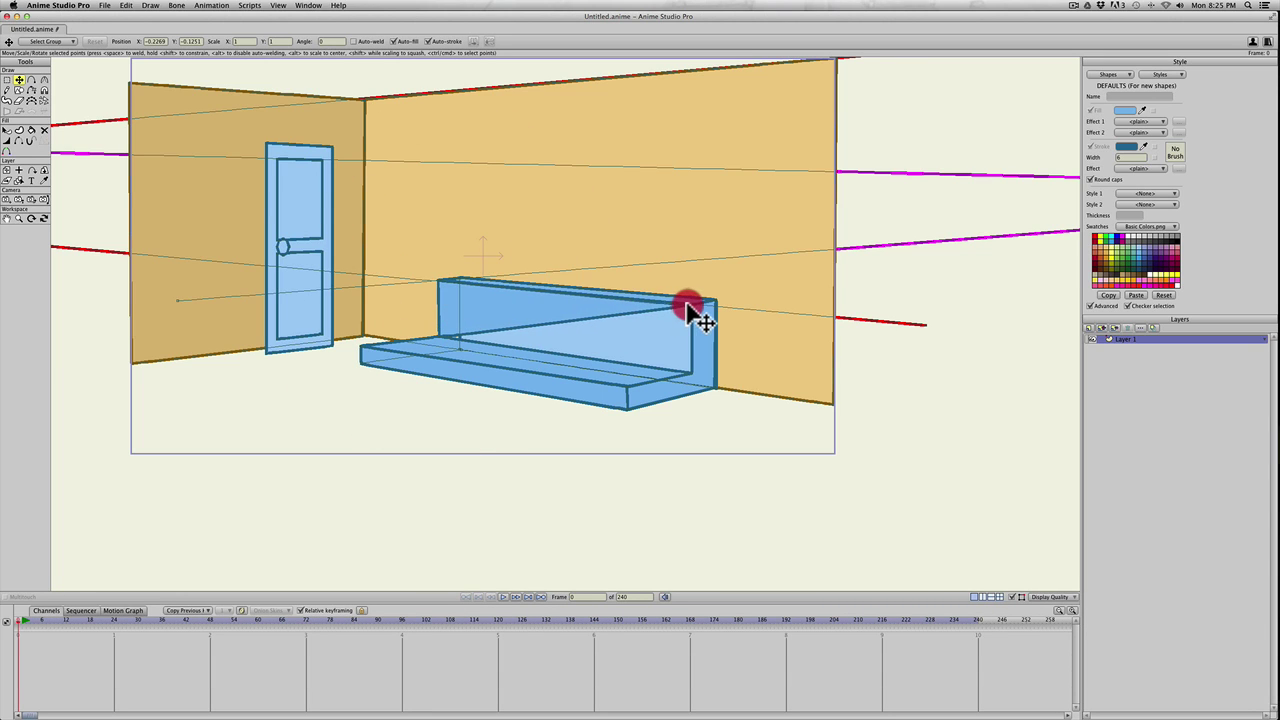
left_click(459, 332)
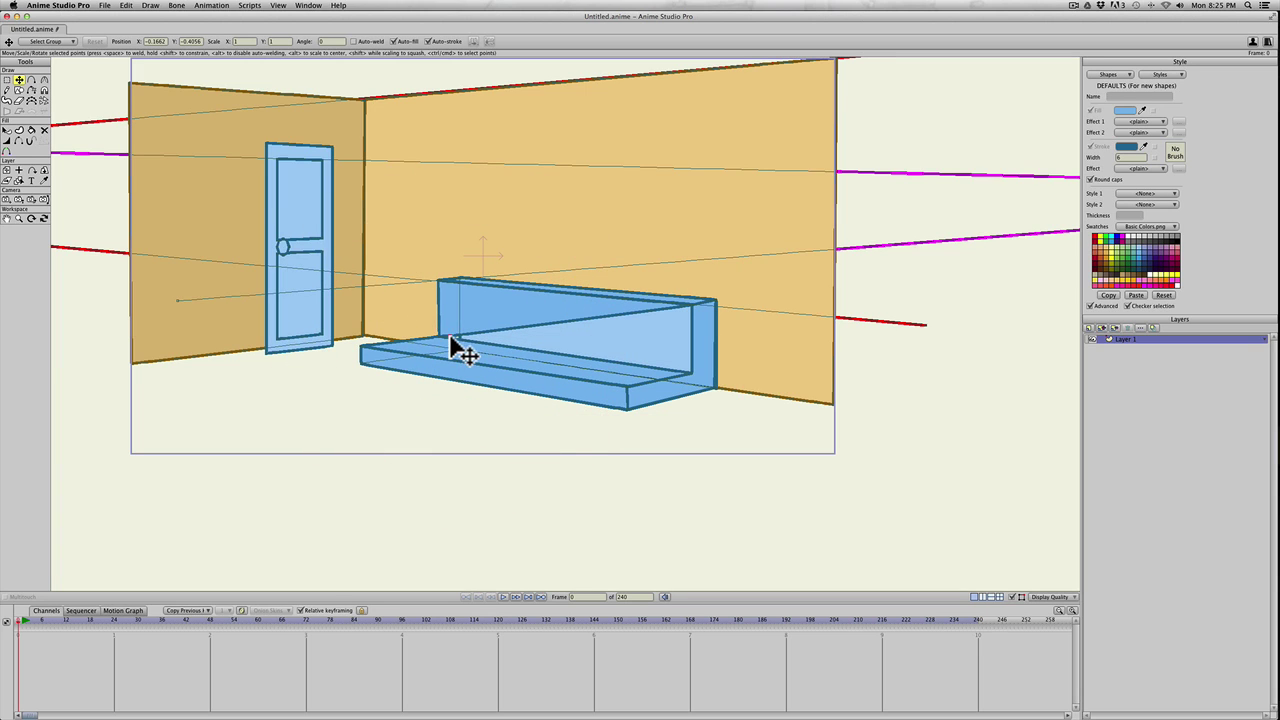
left_click_drag(458, 340, 694, 371)
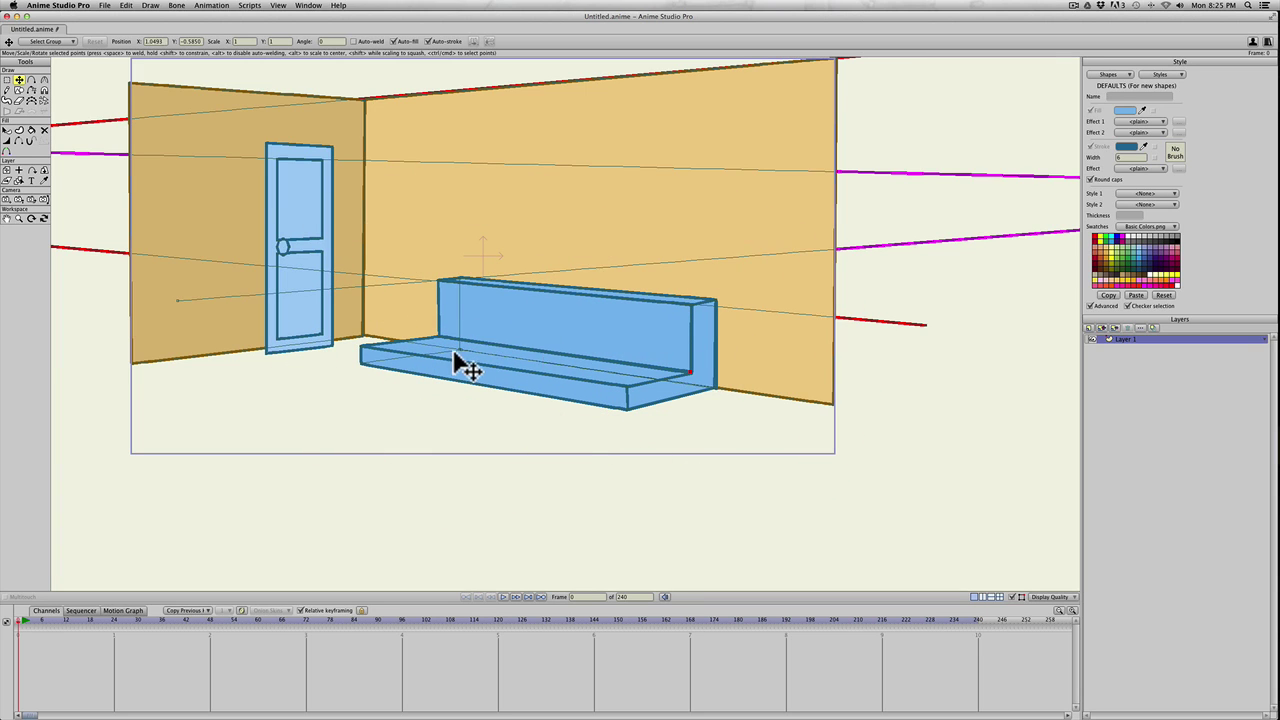
Pull the lower magenta guide's free end out along its line past the left wall's outer edge
scroll(457, 363, "down", 3)
scroll(451, 397, "up", 1)
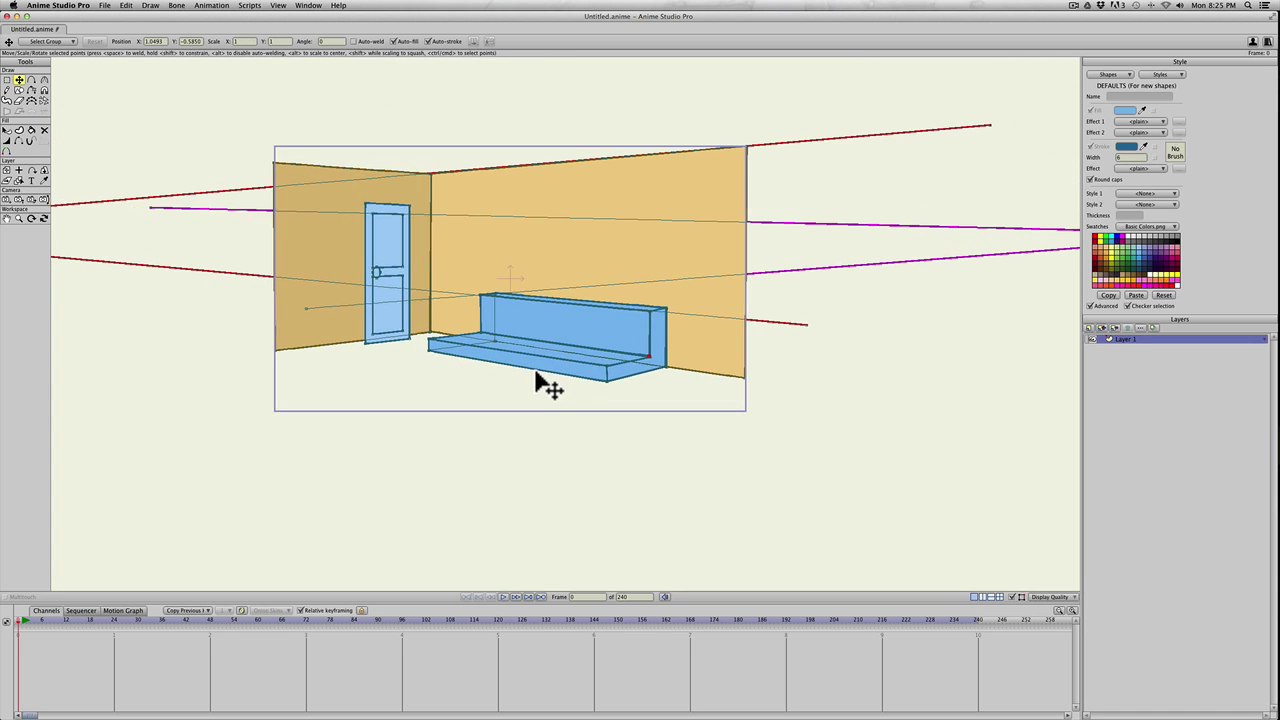
scroll(590, 388, "up", 3)
scroll(590, 388, "down", 3)
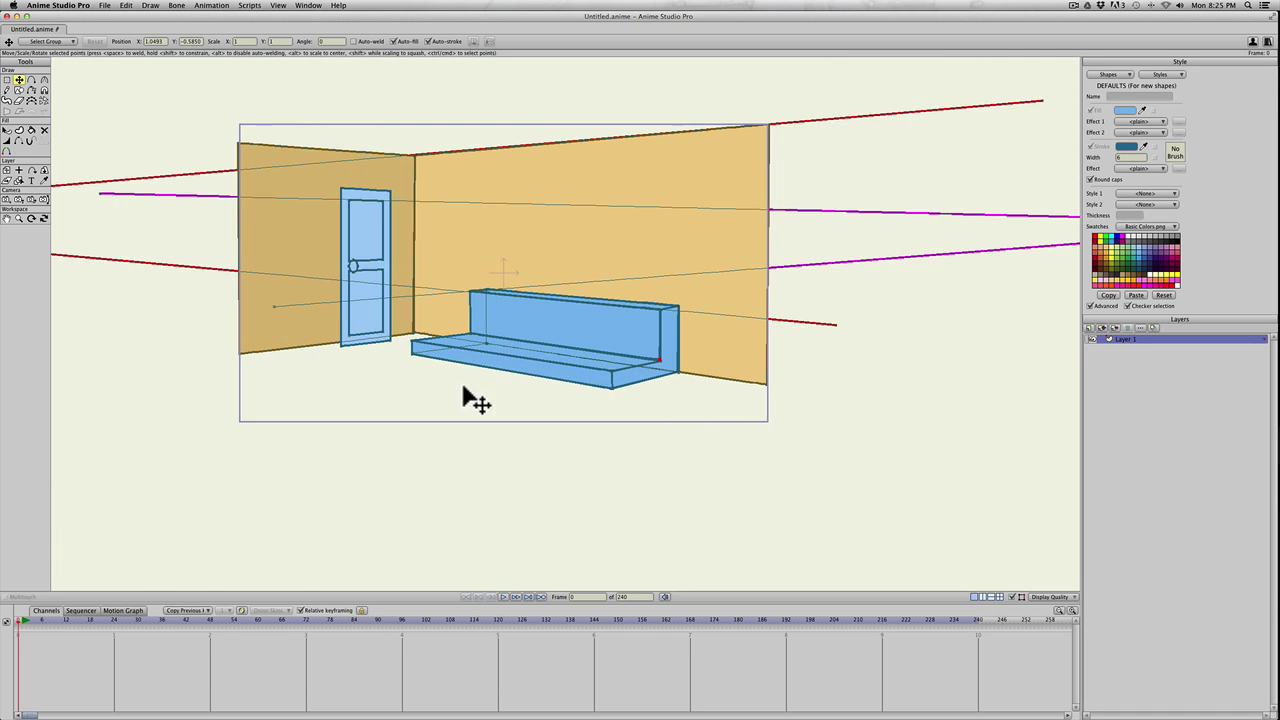
left_click_drag(471, 400, 651, 391)
scroll(571, 363, "down", 1)
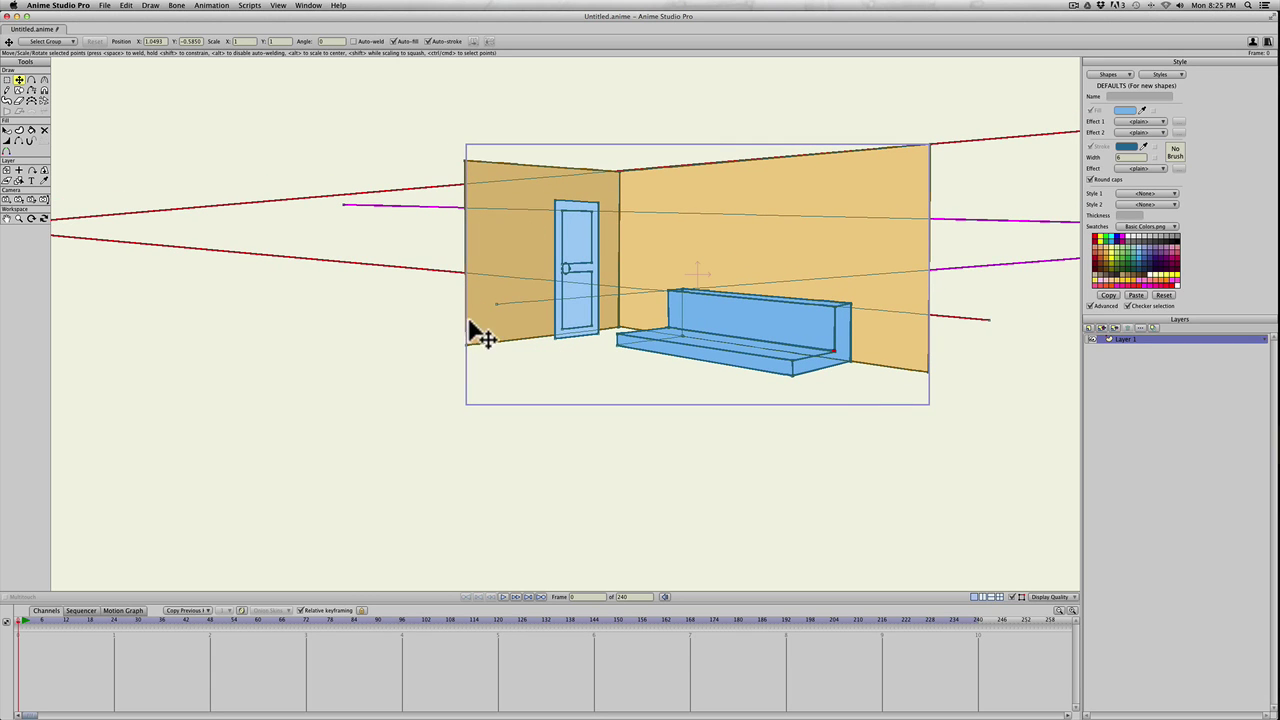
key("t")
left_click_drag(496, 305, 294, 320)
key("t")
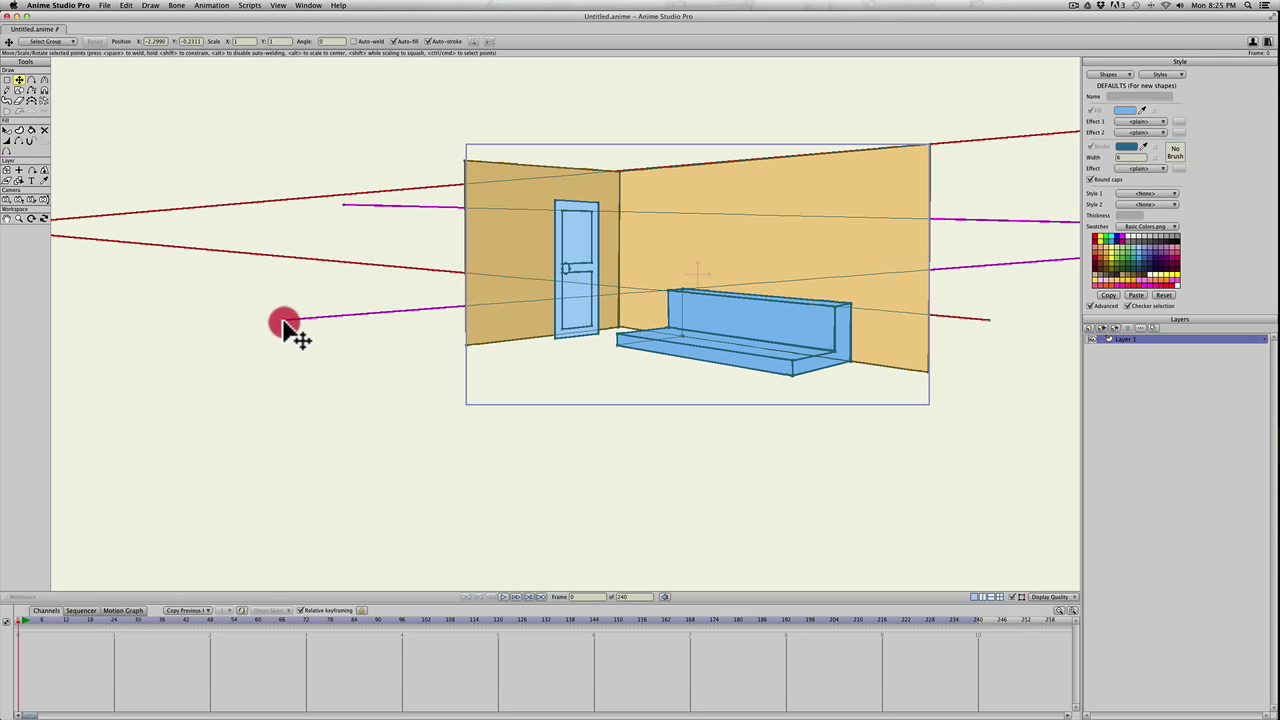
Swing both magenta guides up so they cross the left wall at the heights for a window's top and bottom edges
key("t")
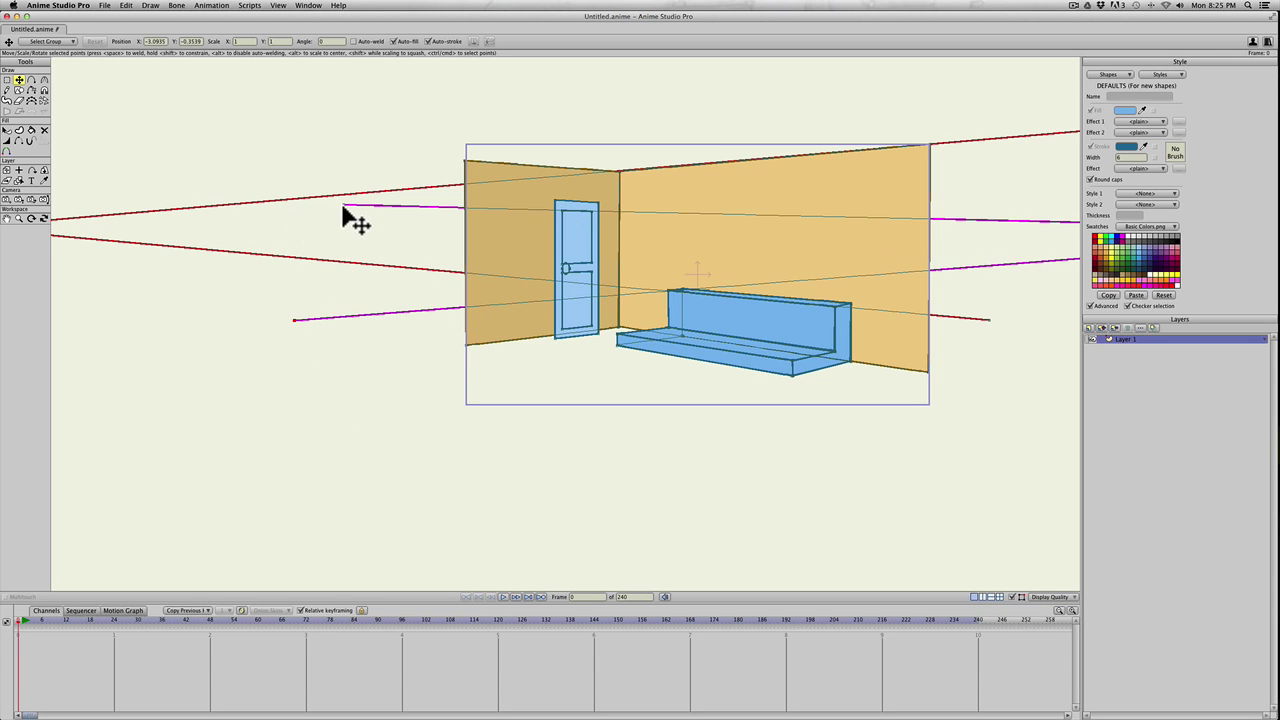
left_click_drag(343, 206, 323, 193)
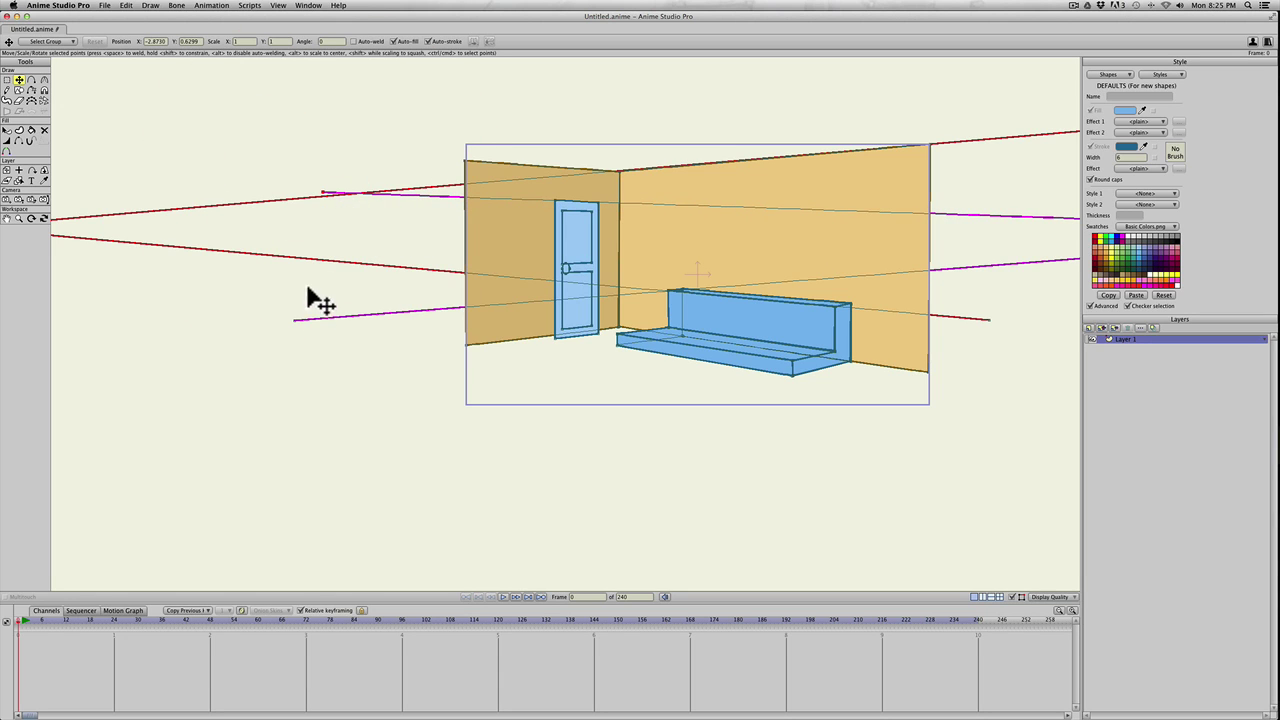
key("t")
left_click(292, 321)
left_click_drag(292, 321, 280, 288)
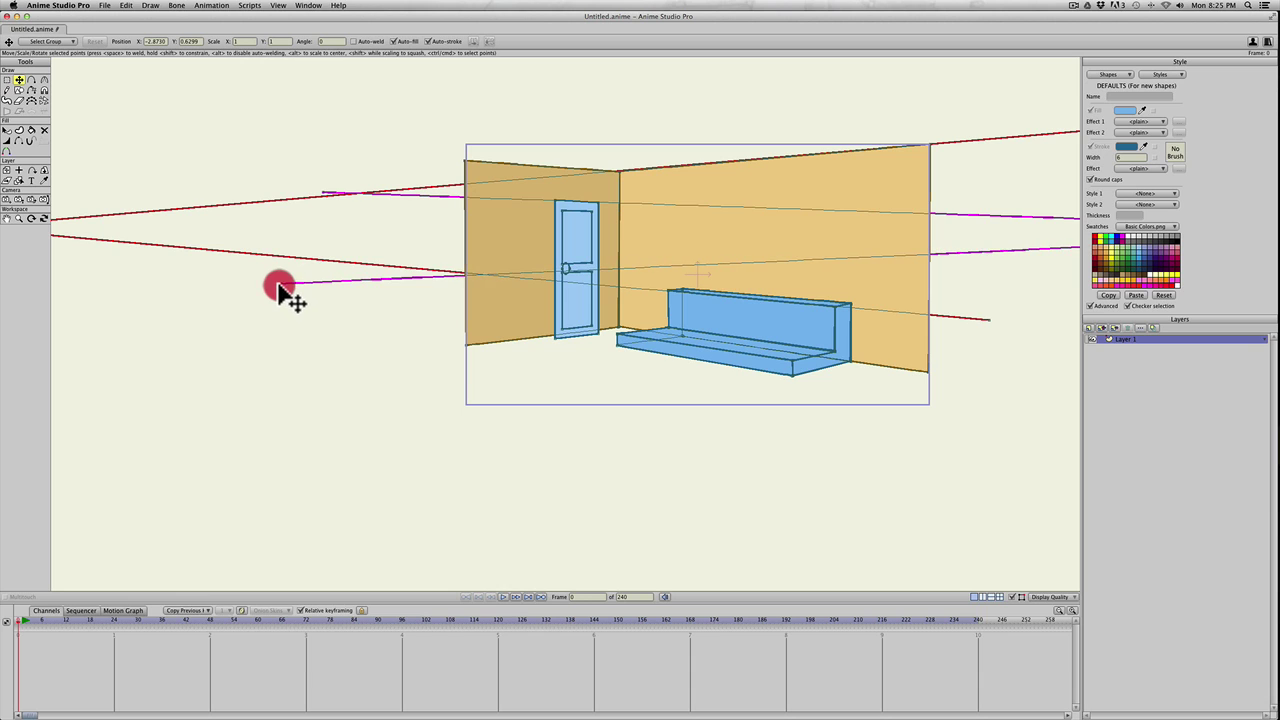
Draw a rectangular window on the left wall beside the door and fit its four corners to the two magenta guides
key("s")
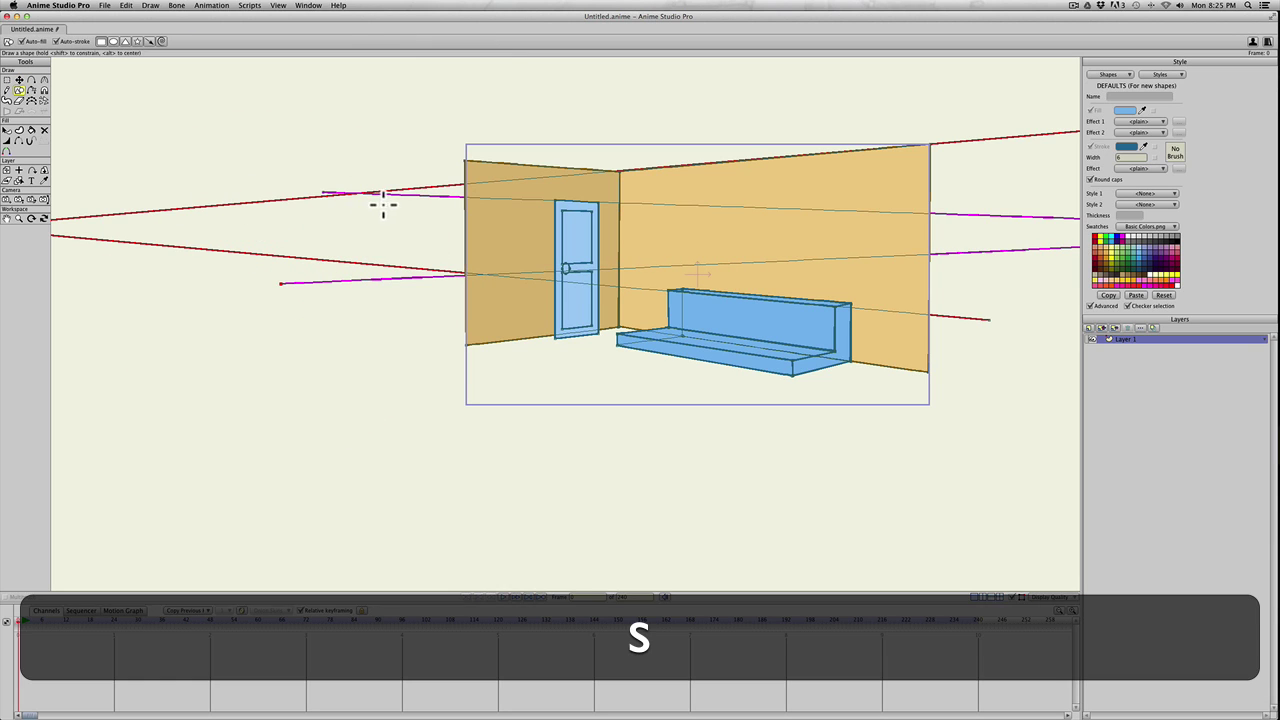
left_click_drag(477, 214, 508, 270)
key("t")
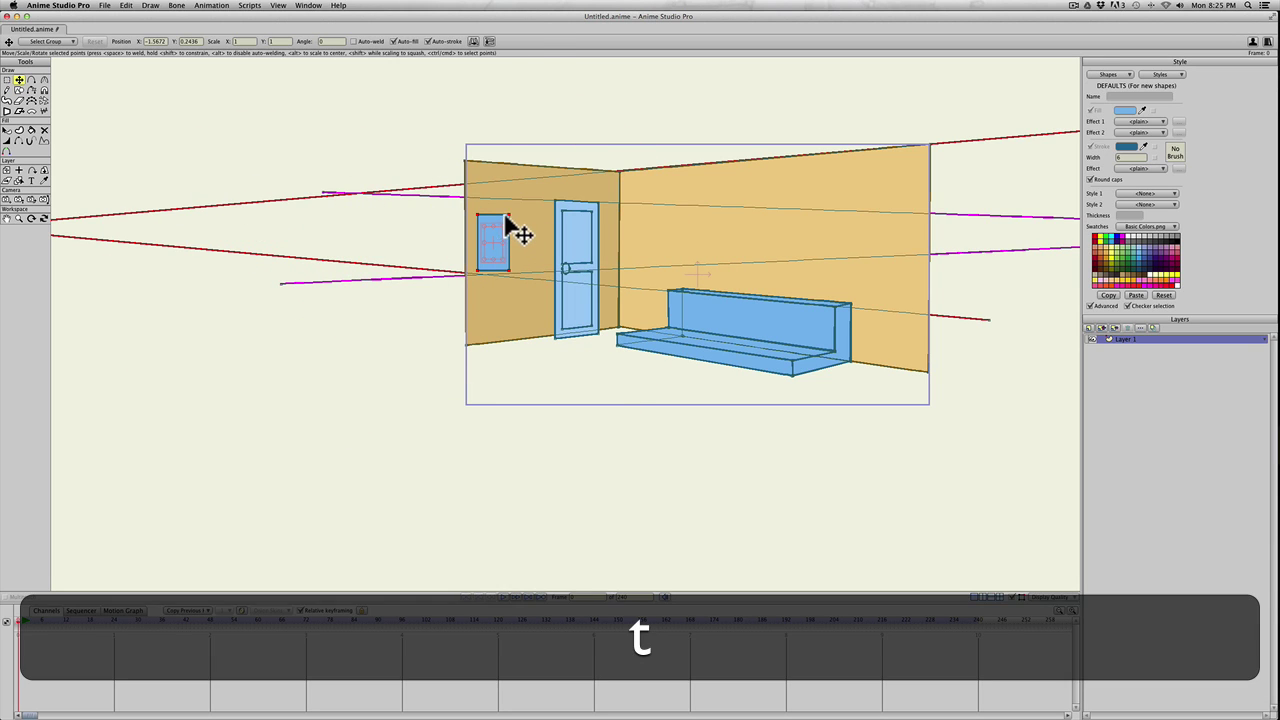
left_click(514, 244)
key("super+z")
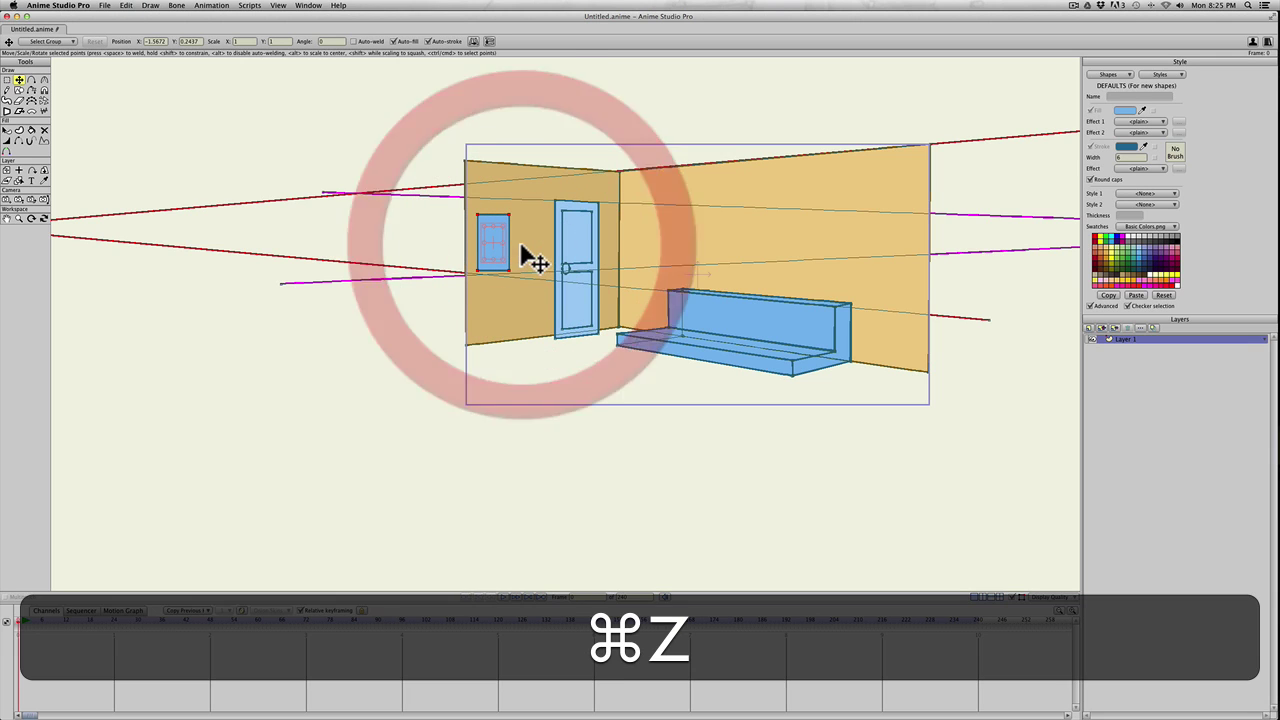
left_click_drag(504, 240, 479, 200)
key("t")
key("shift")
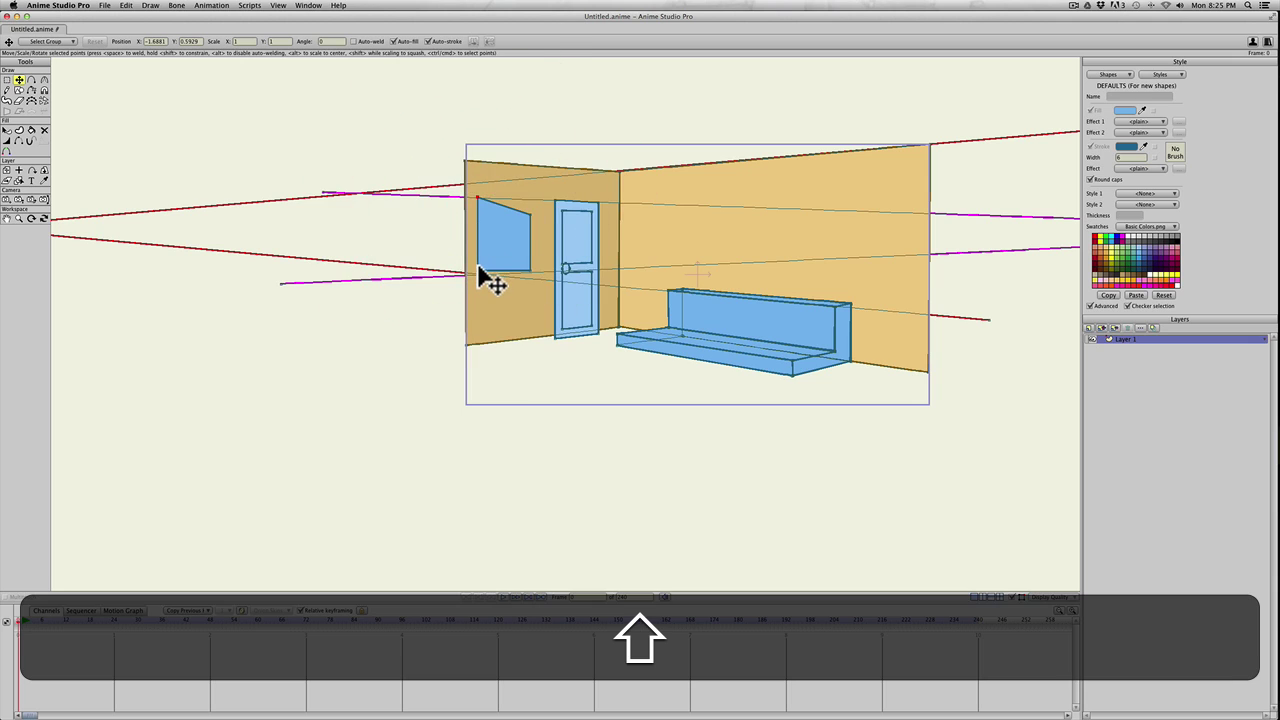
left_click_drag(478, 270, 480, 274)
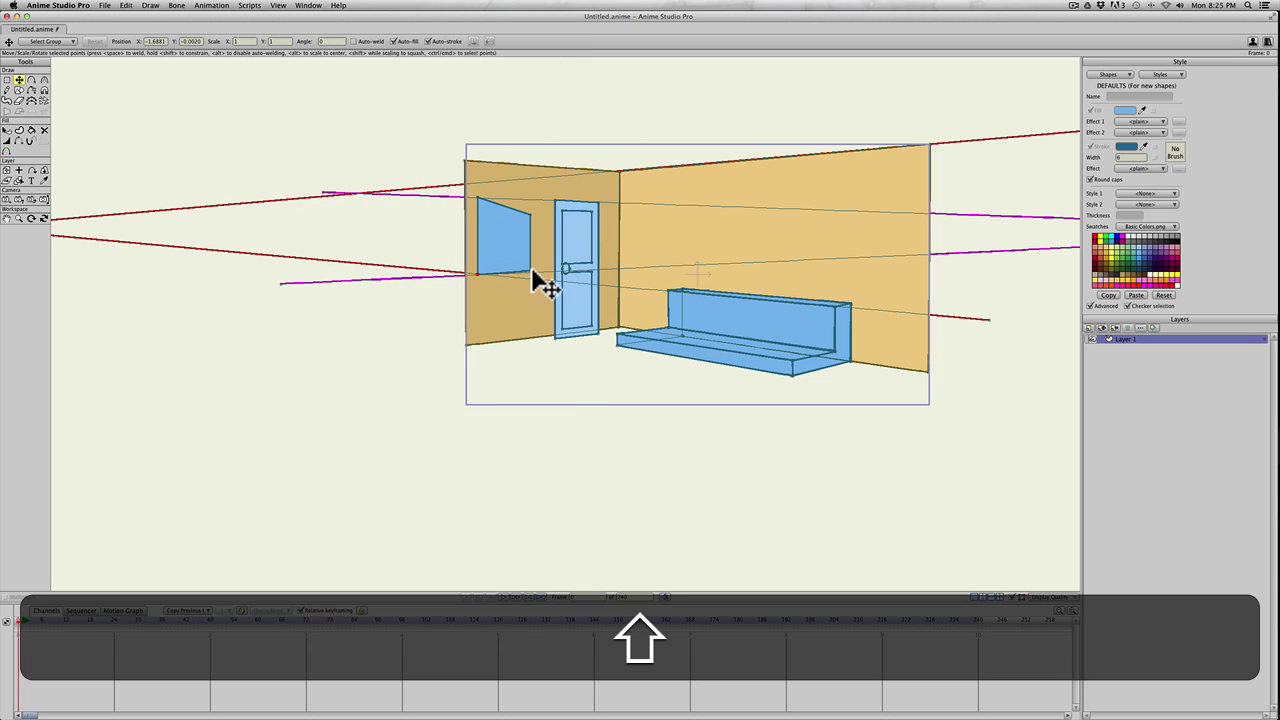
left_click(531, 274)
left_click_drag(528, 217, 530, 200)
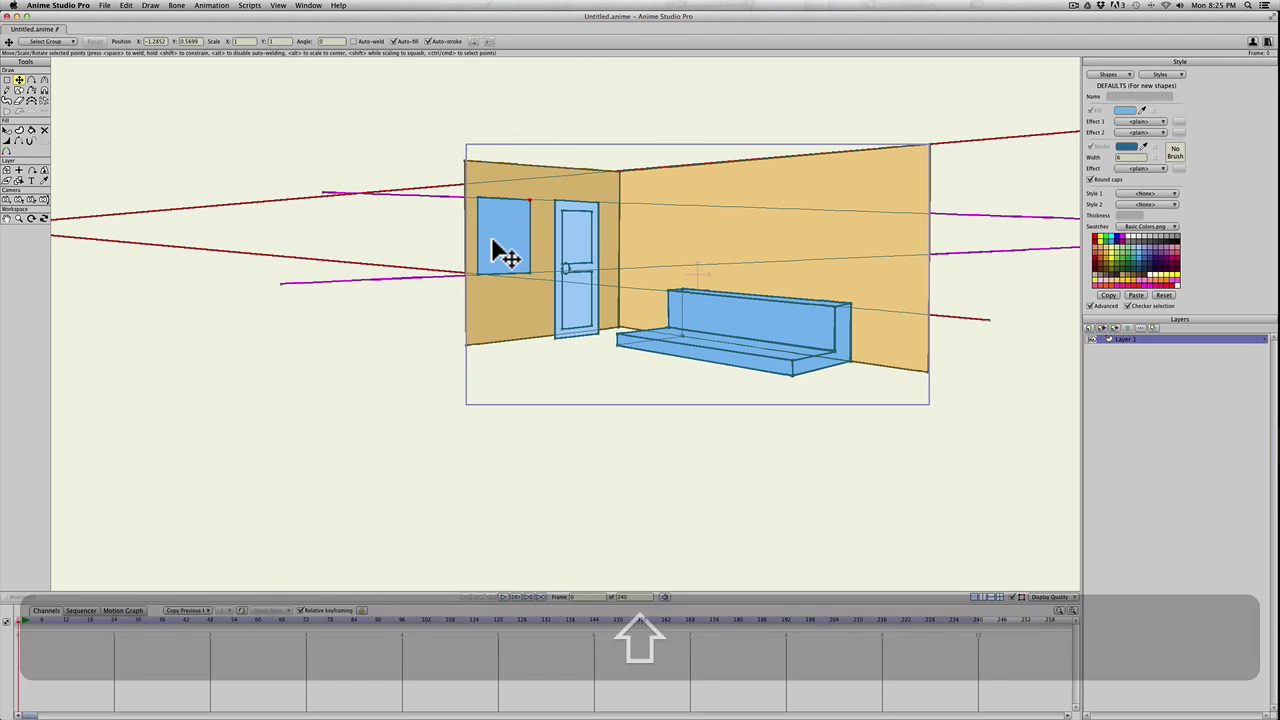
Duplicate the window shape and scale the copy down about its center to form an inner pane with an even frame
key("t")
left_click(493, 242)
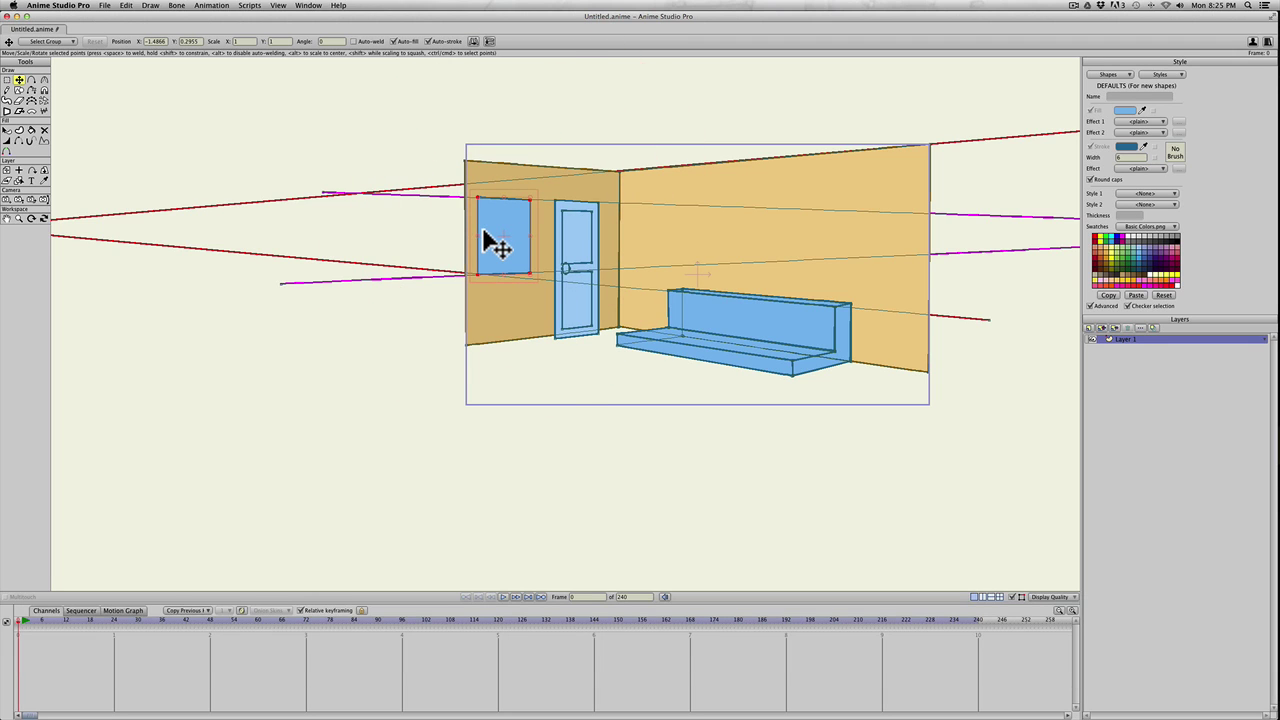
key("super+c")
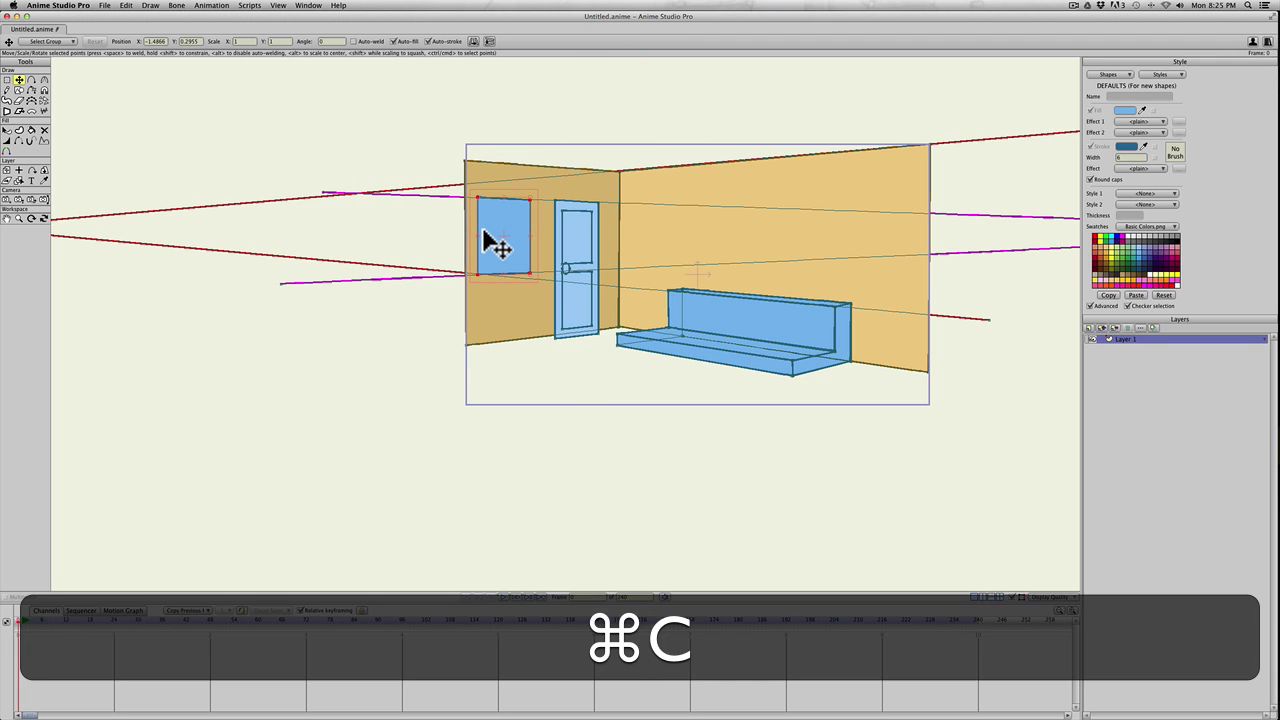
key("super+v")
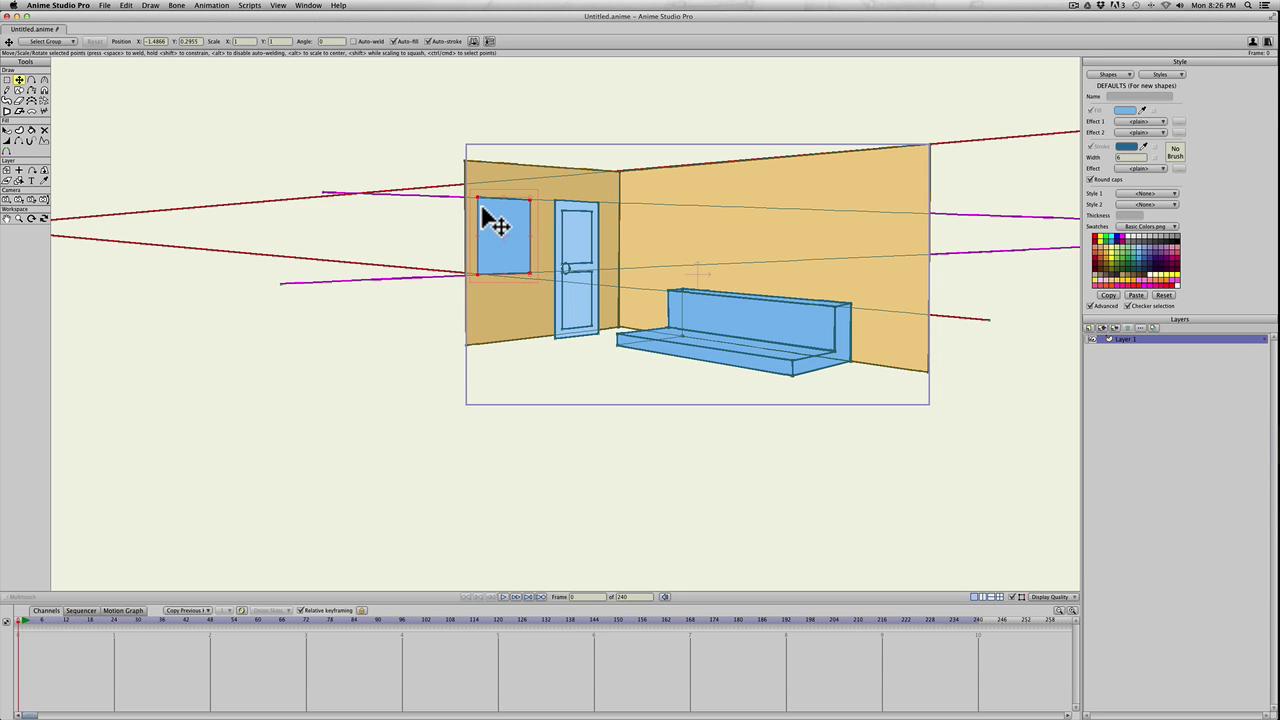
left_click(480, 204)
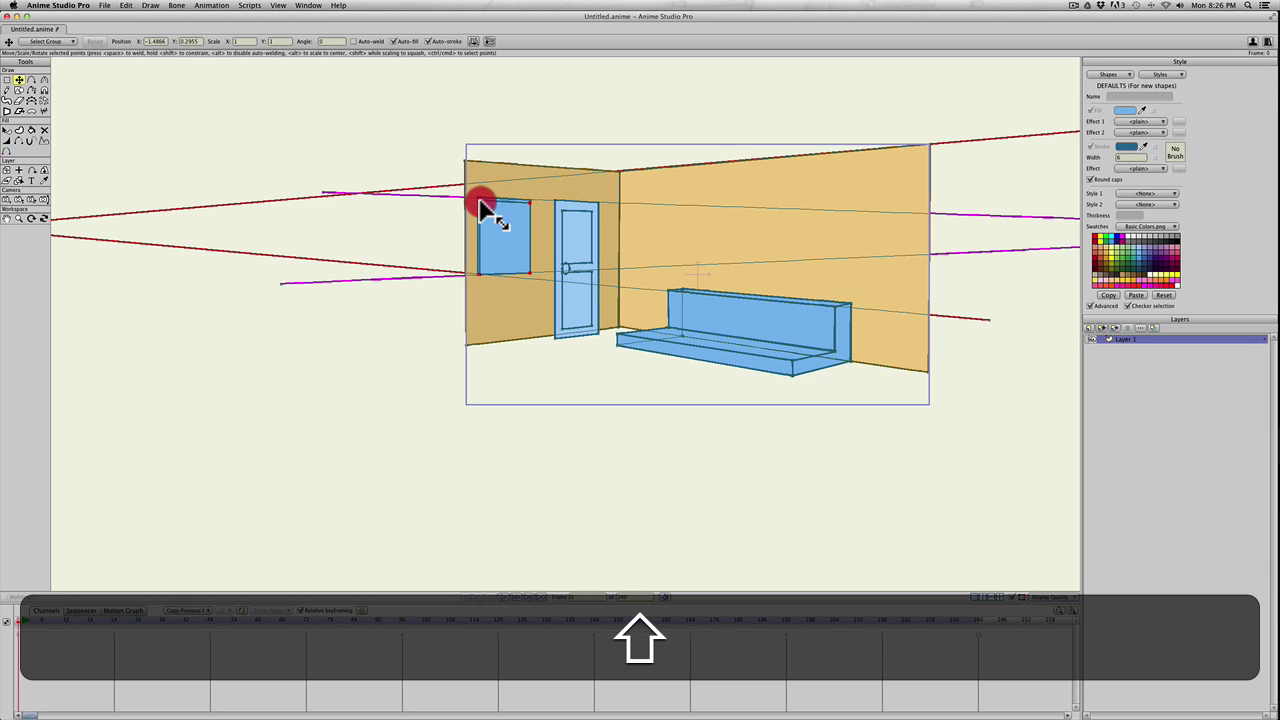
left_click_drag(480, 205, 484, 212)
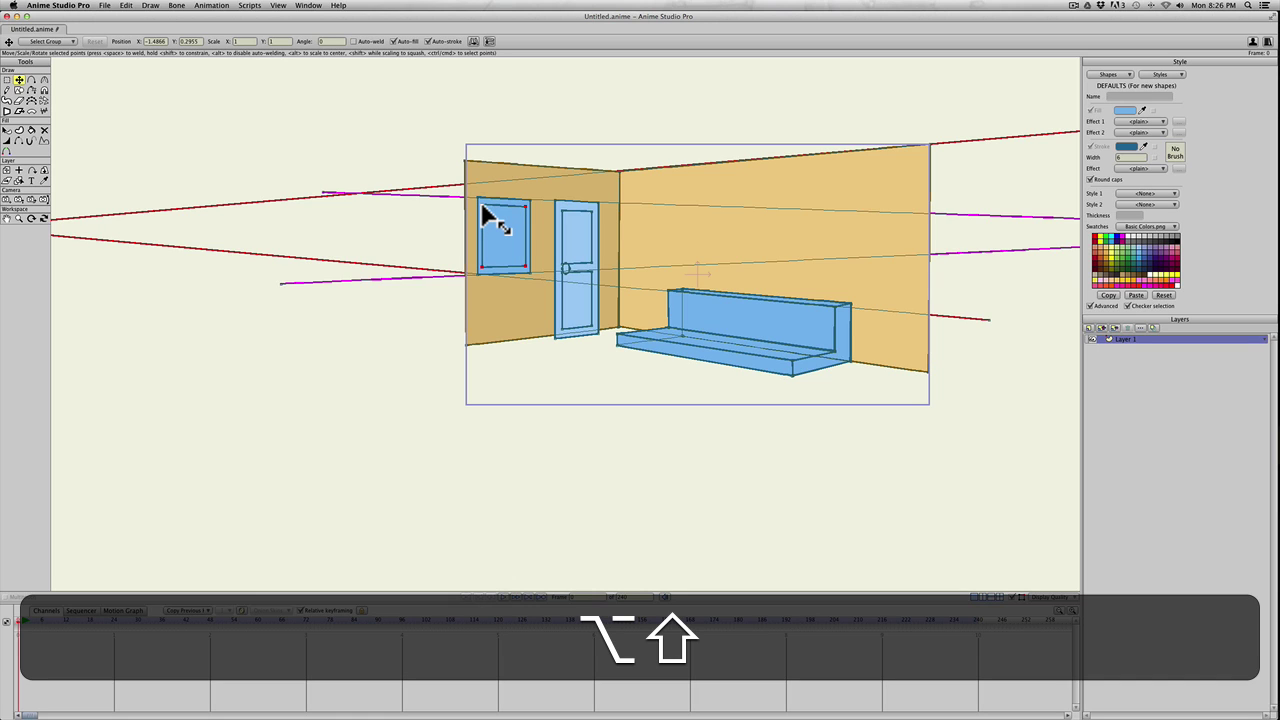
left_click(501, 224)
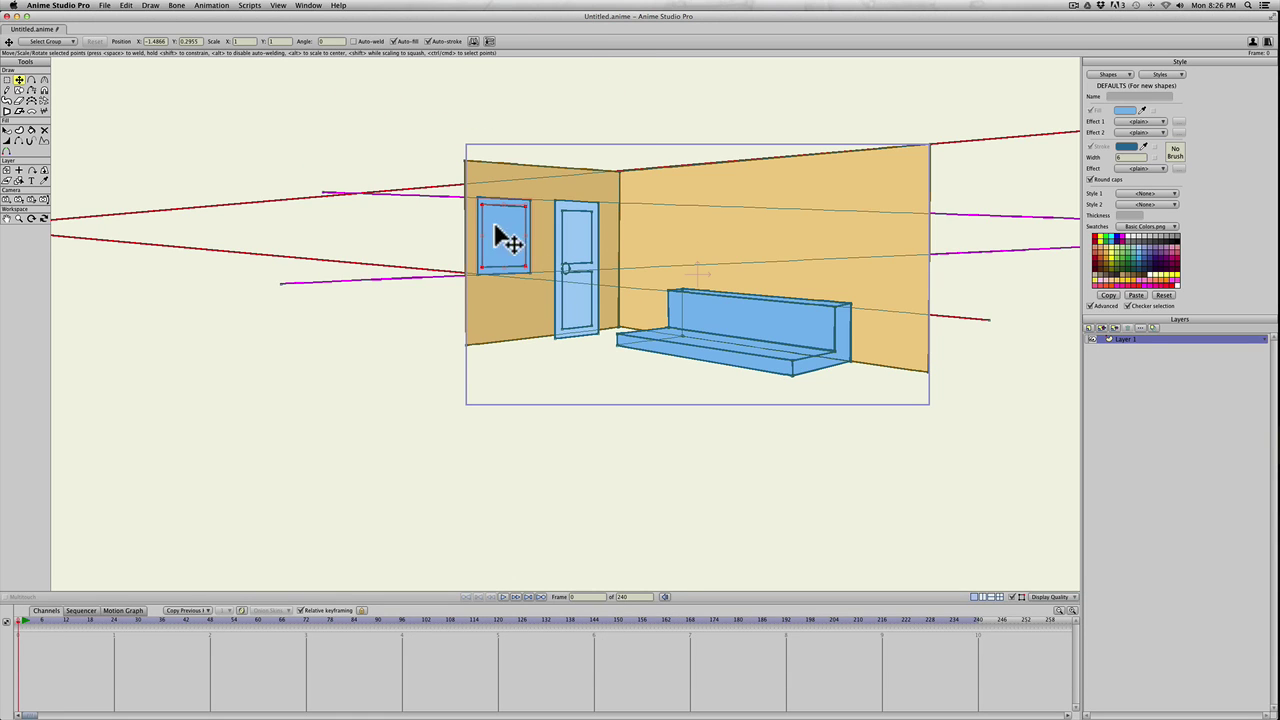
left_click(441, 243)
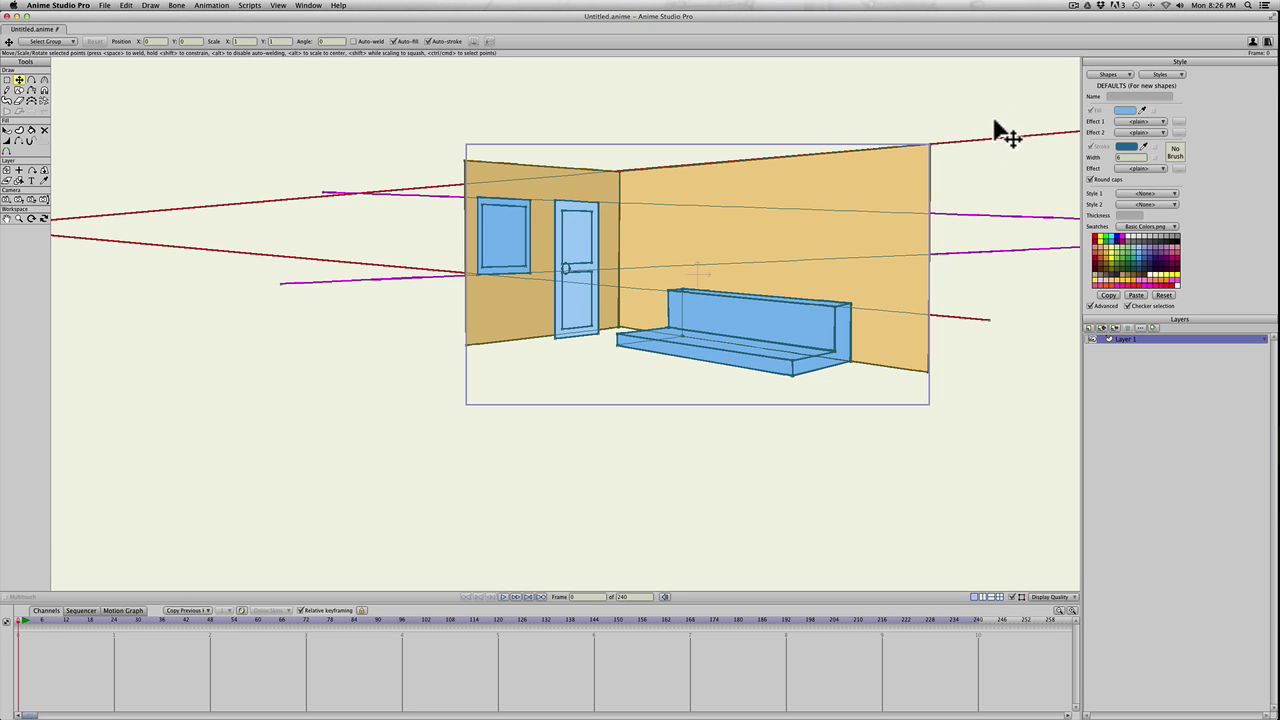
Swing the free ends of both red guides so they cross the right wall at the heights for a window's top and bottom edges
scroll(994, 177, "down", 2)
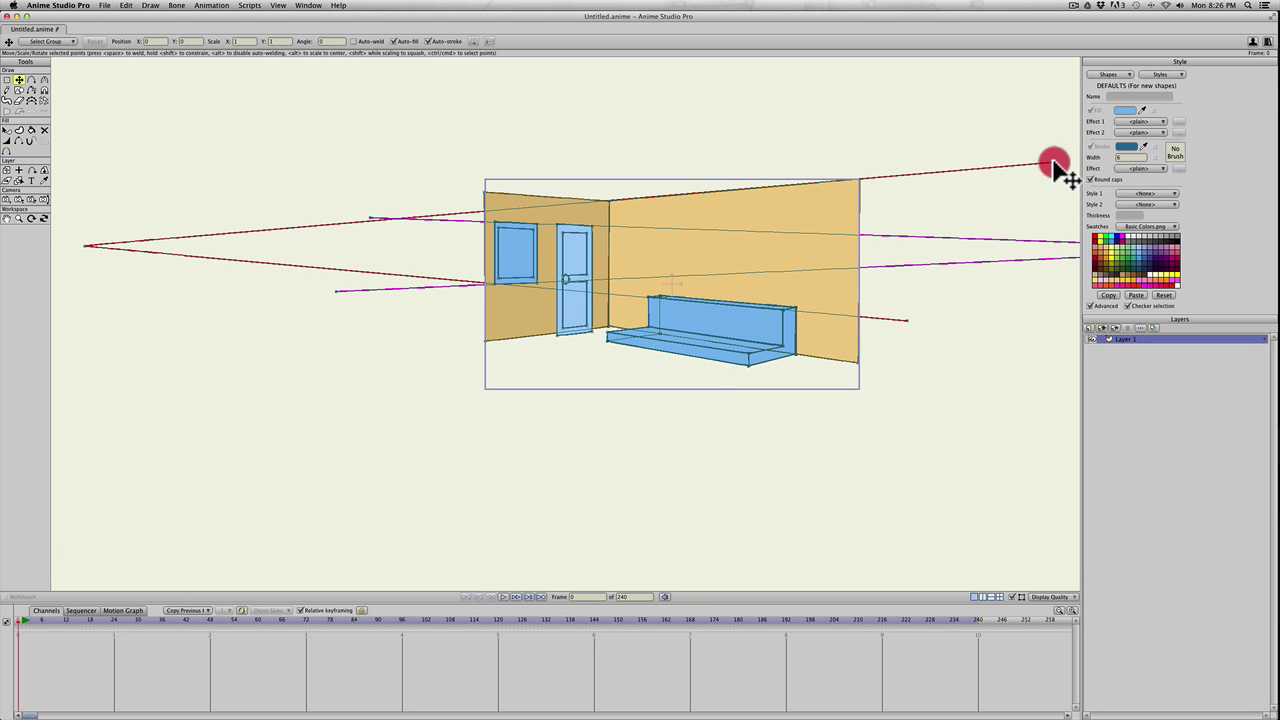
left_click_drag(1053, 162, 989, 210)
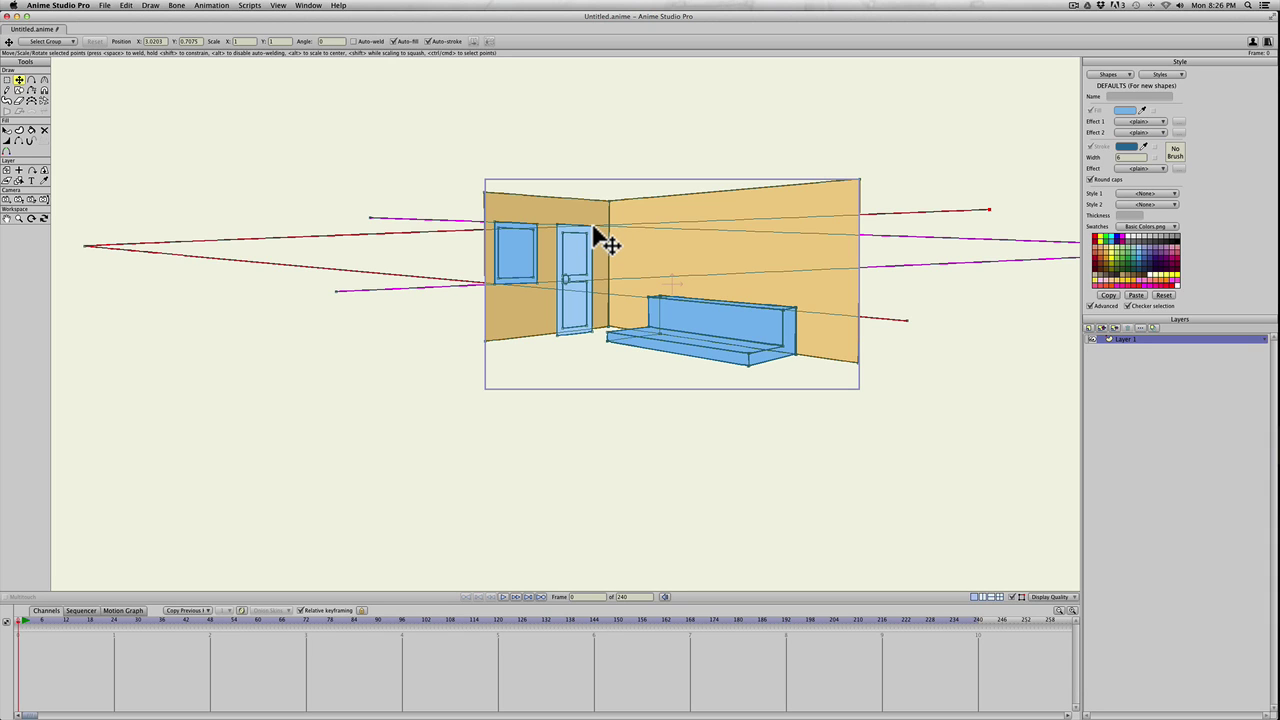
left_click_drag(906, 321, 906, 311)
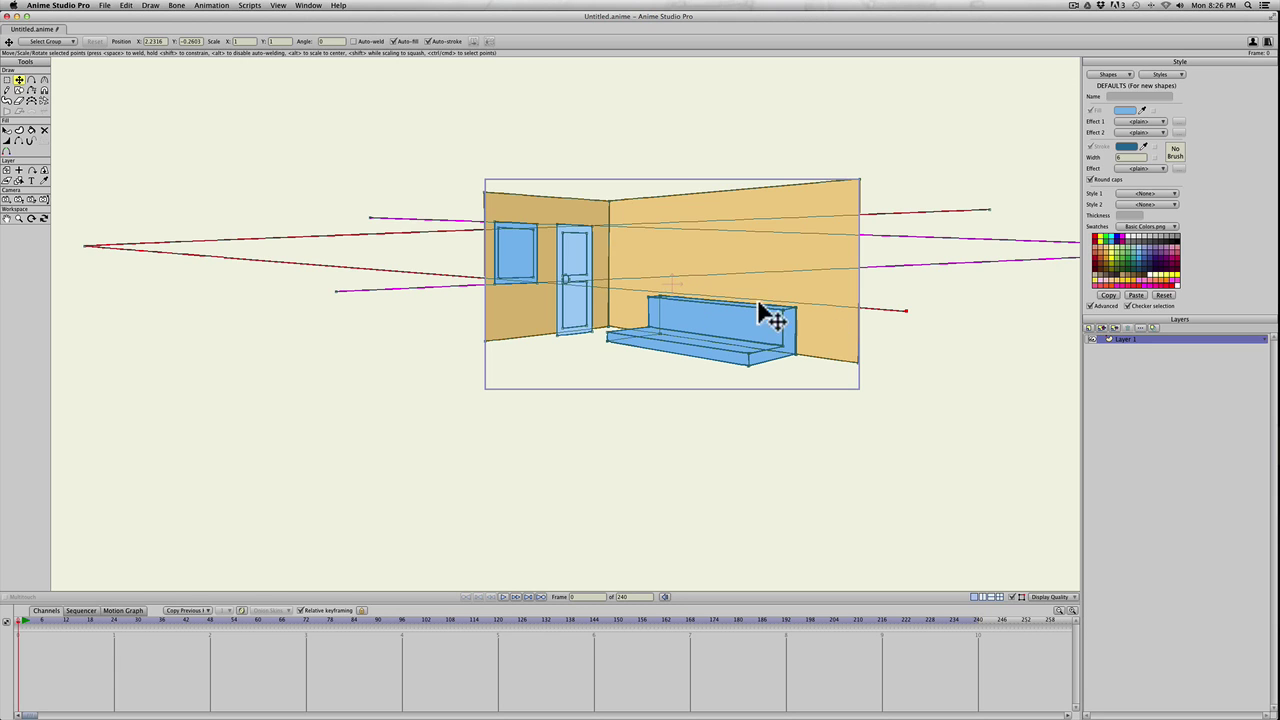
Draw a rectangular window on the right wall near the room corner and fit its corners to the two red guides
key("s")
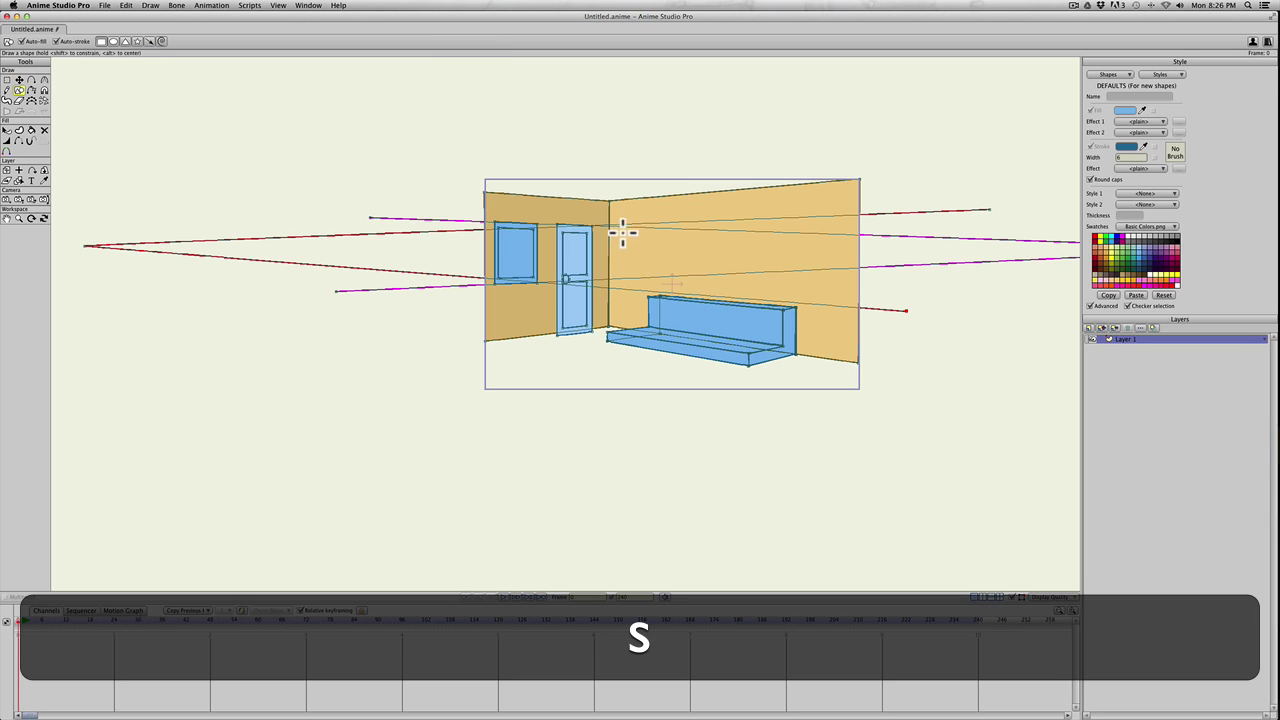
left_click_drag(620, 227, 661, 288)
key("t")
left_click(660, 289)
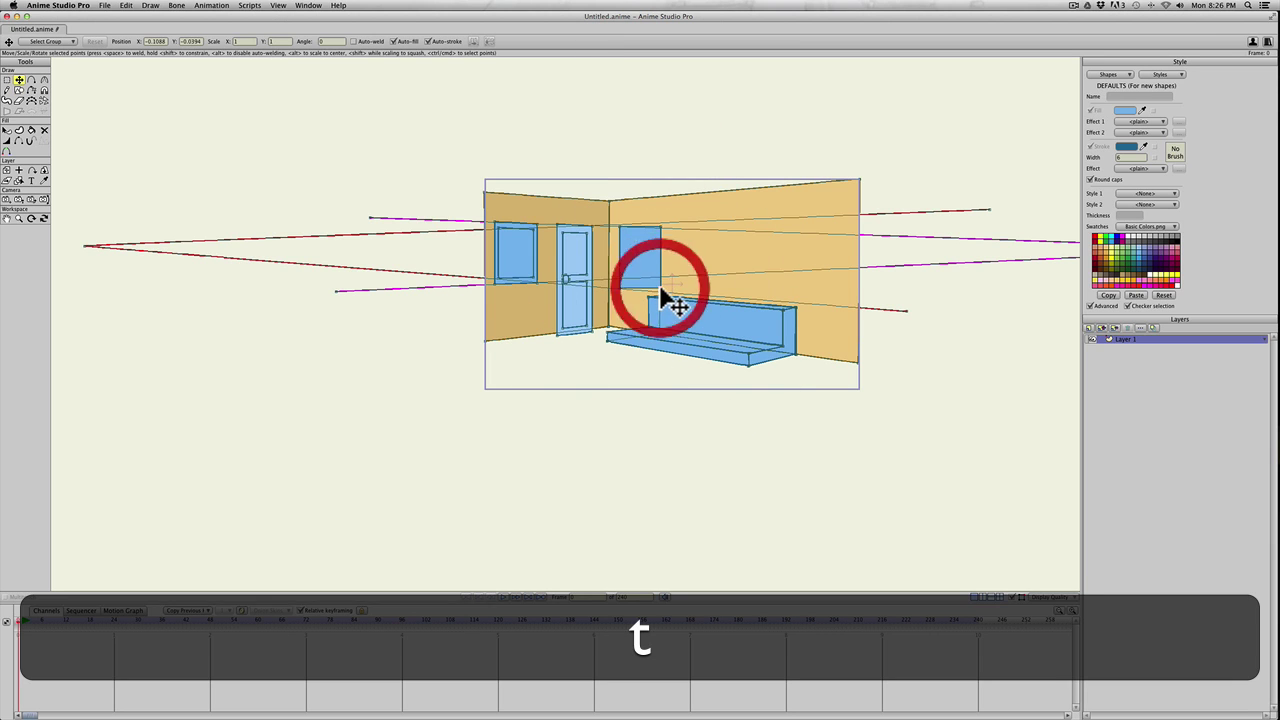
left_click(659, 291, "shift")
left_click(661, 224, "shift")
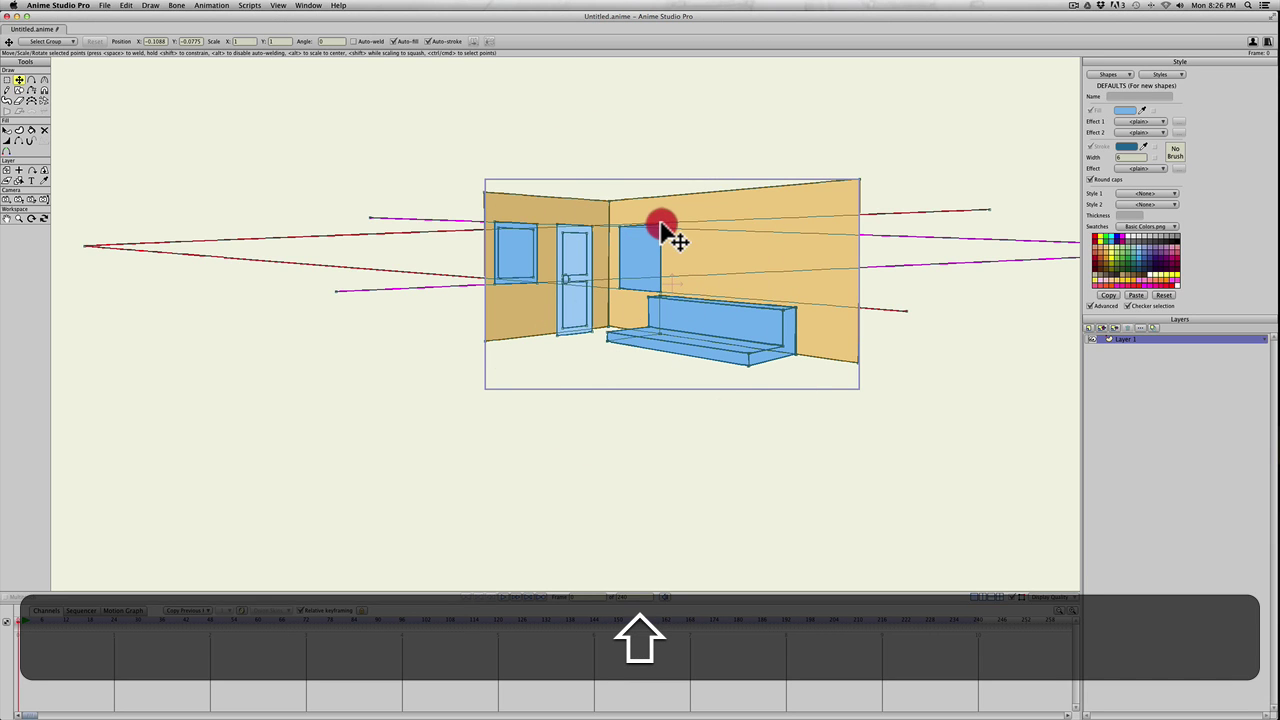
left_click(619, 225, "shift")
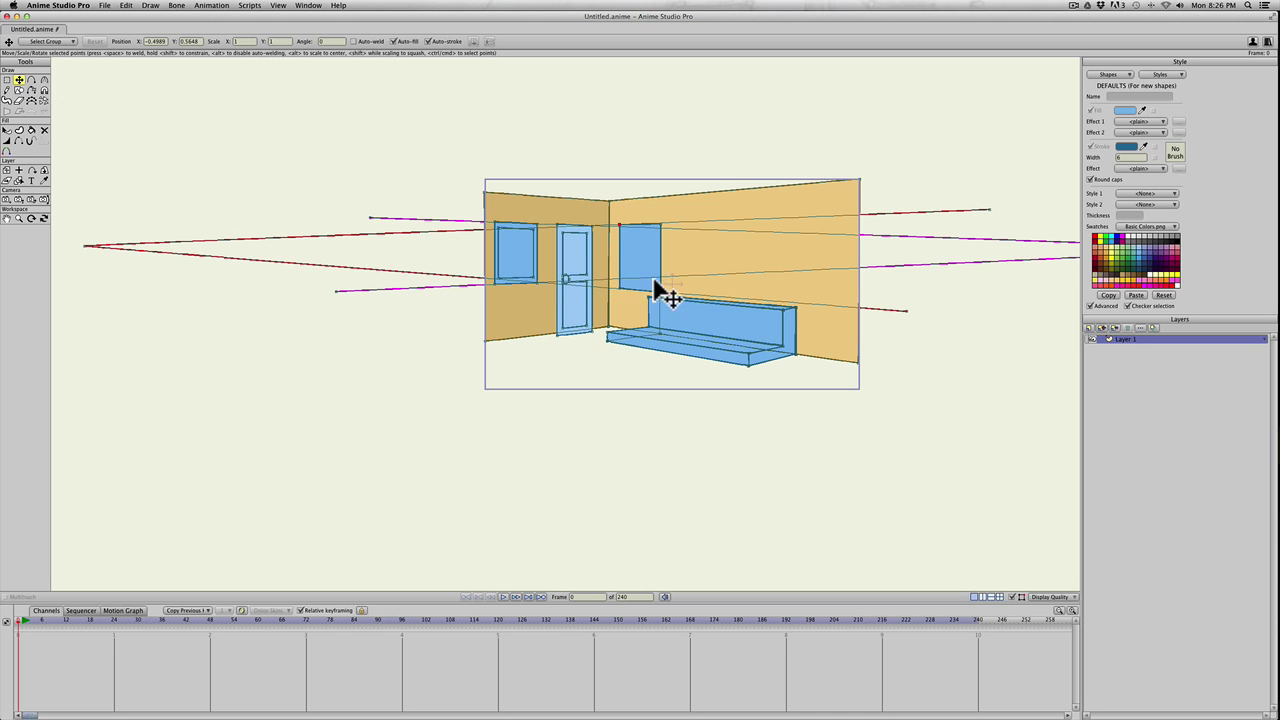
Swing the lower red guide's free end up so it crosses the right wall higher above the sofa back
key("t")
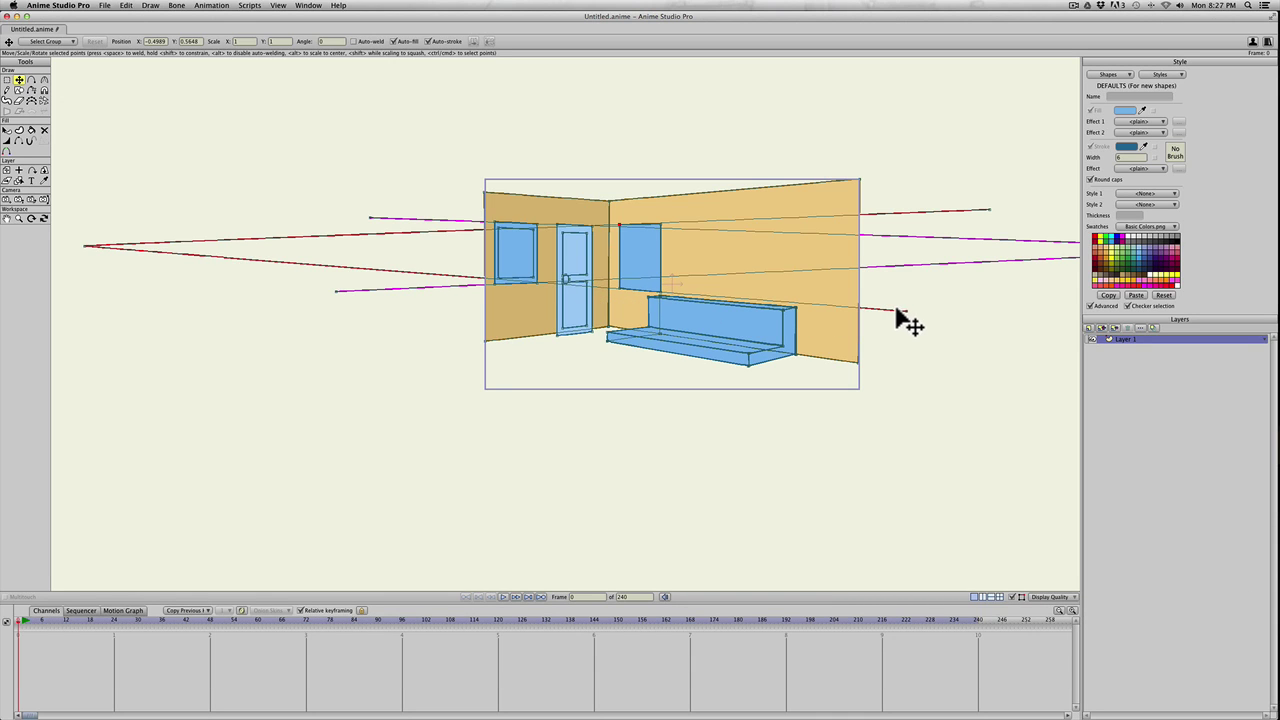
key("t")
left_click(612, 290)
key("t")
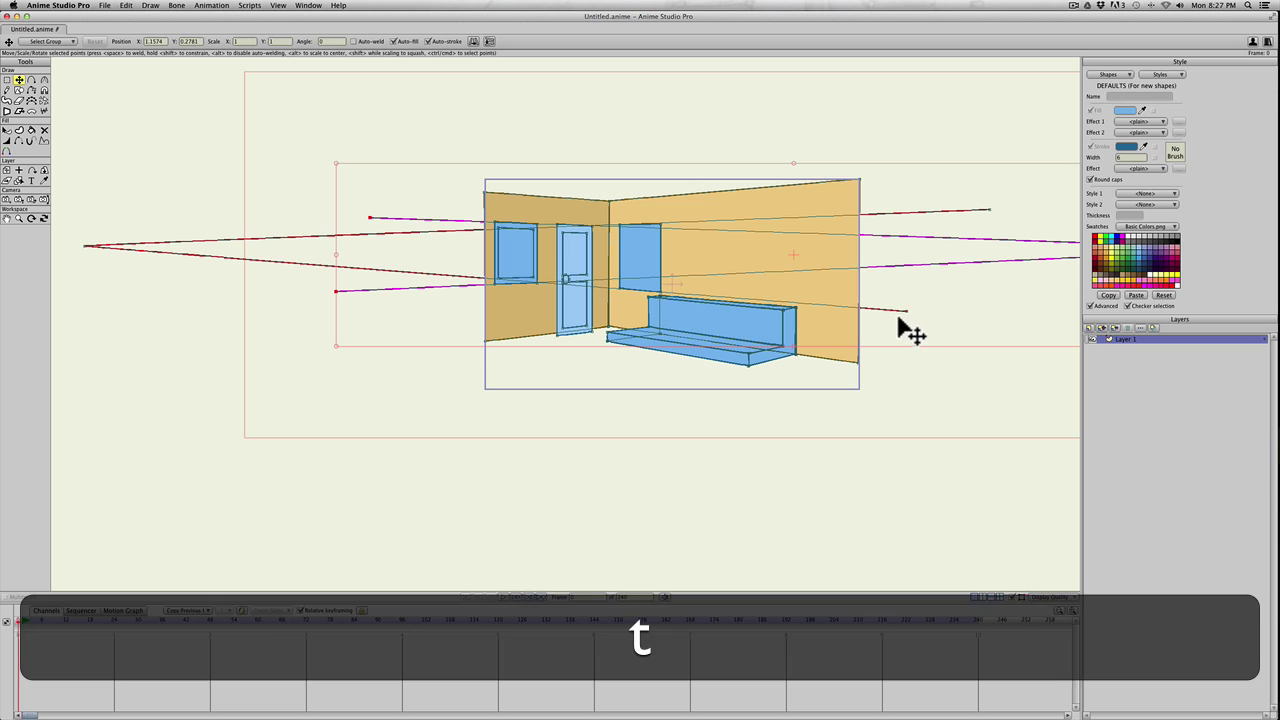
left_click_drag(906, 311, 901, 299)
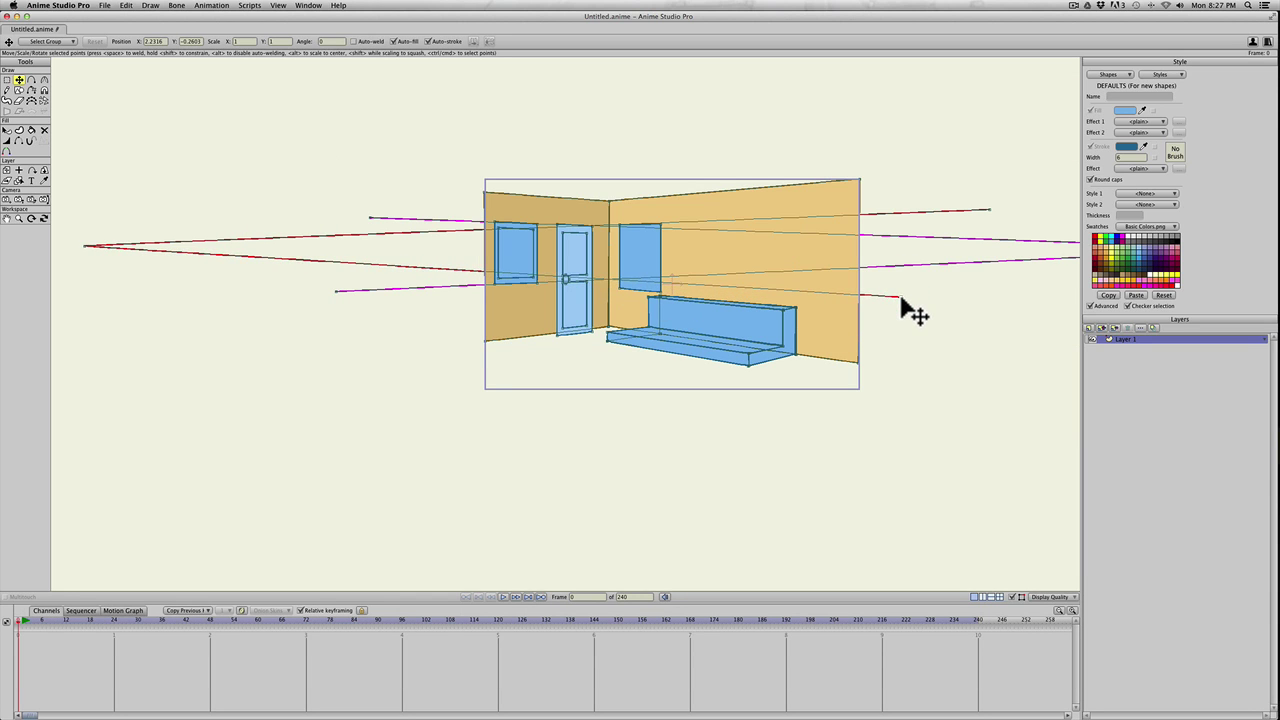
Raise the right-wall window's two bottom corners onto the lower red guide
key("t")
left_click(660, 283, "shift")
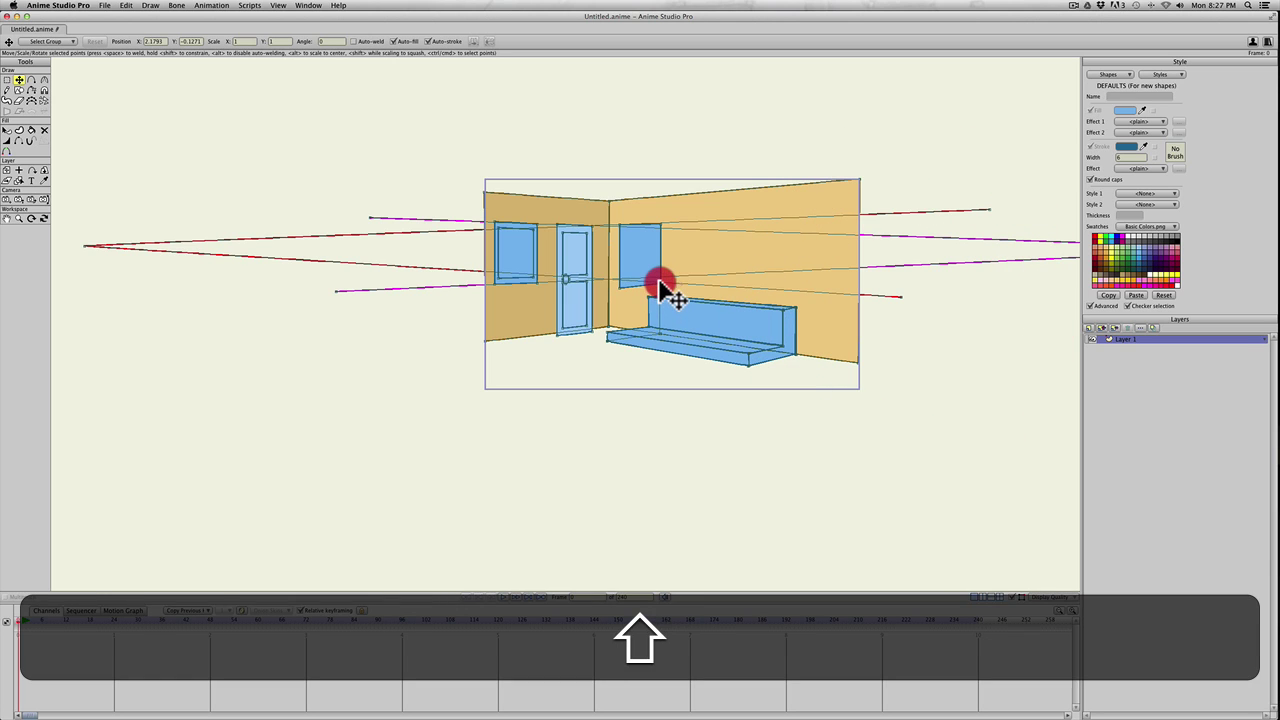
left_click(620, 283, "shift")
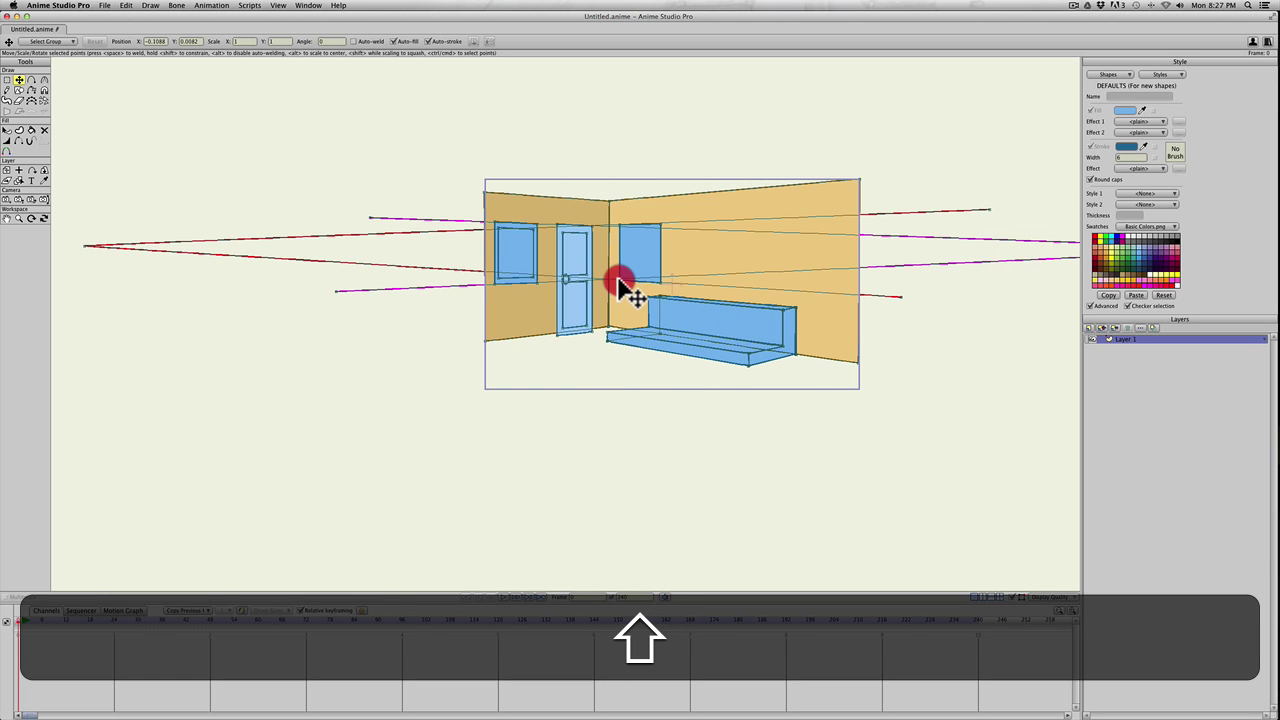
scroll(622, 300, "up", 2)
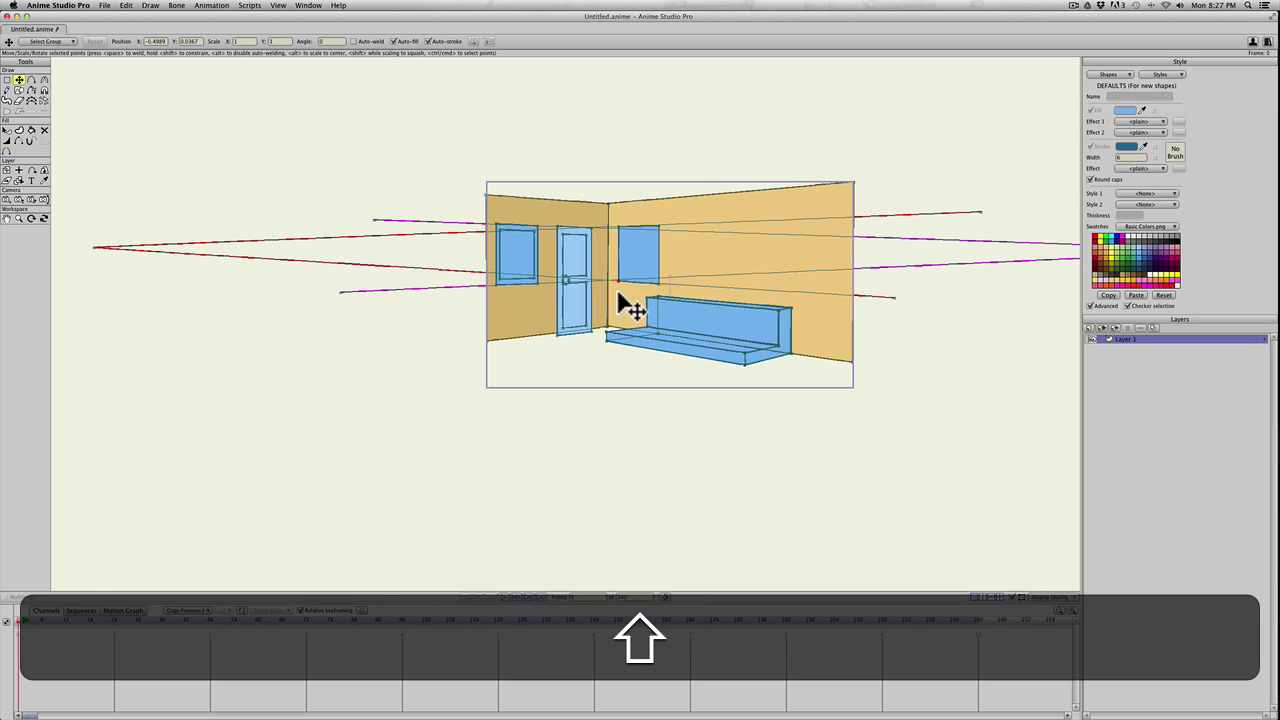
Duplicate the right-wall window shape and scale the copy down about its center to form an inner pane with an even frame
key("t")
left_click(650, 243)
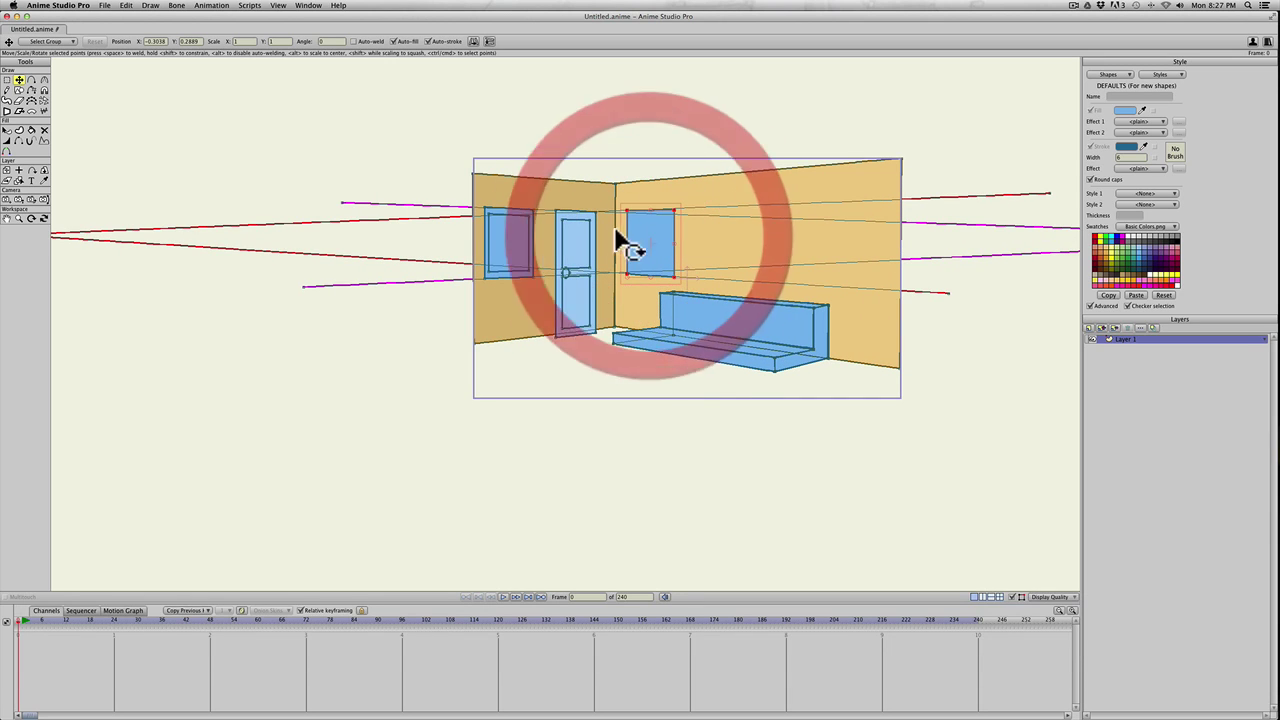
key("super+c")
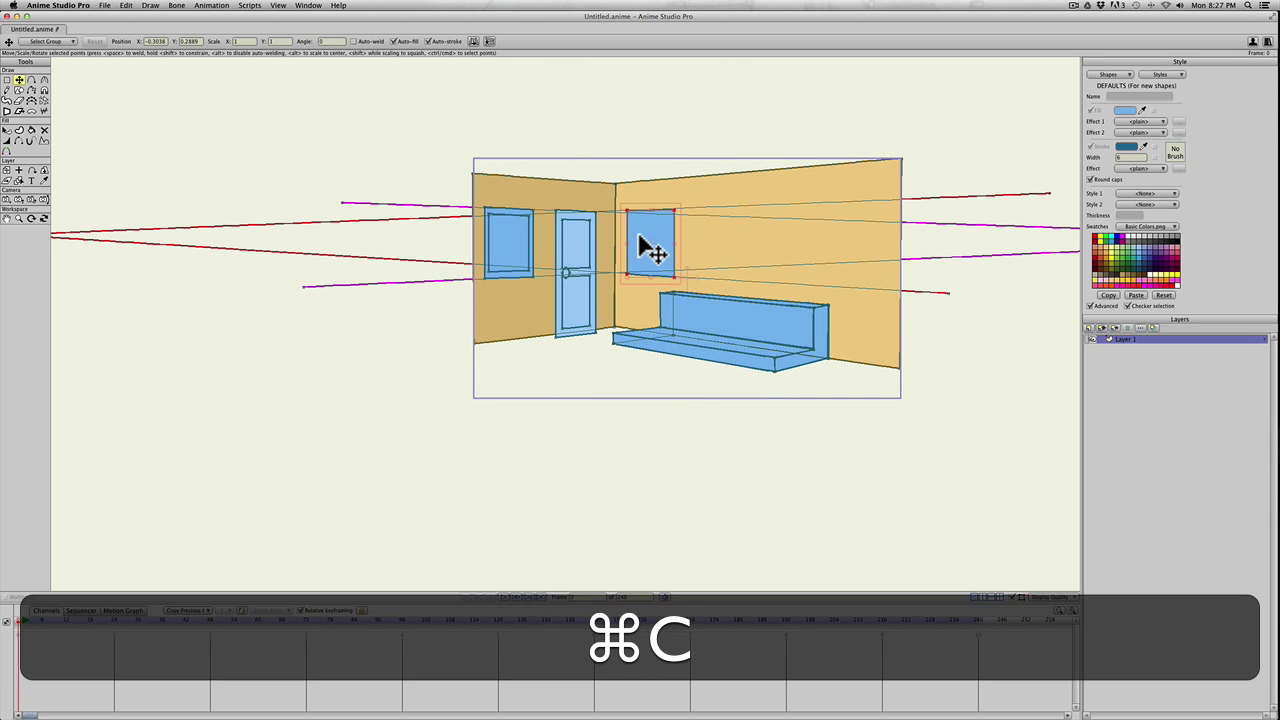
key("super+v")
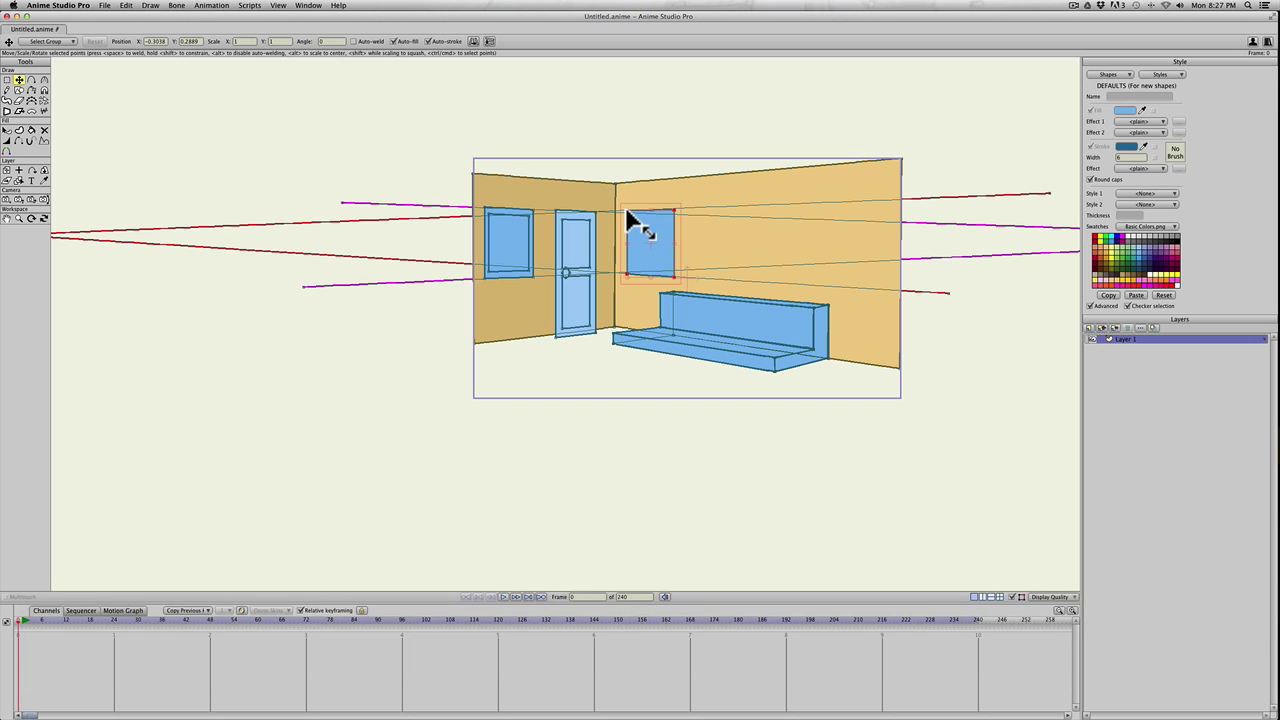
left_click(628, 216)
key("alt+shift")
left_click_drag(629, 217, 629, 218)
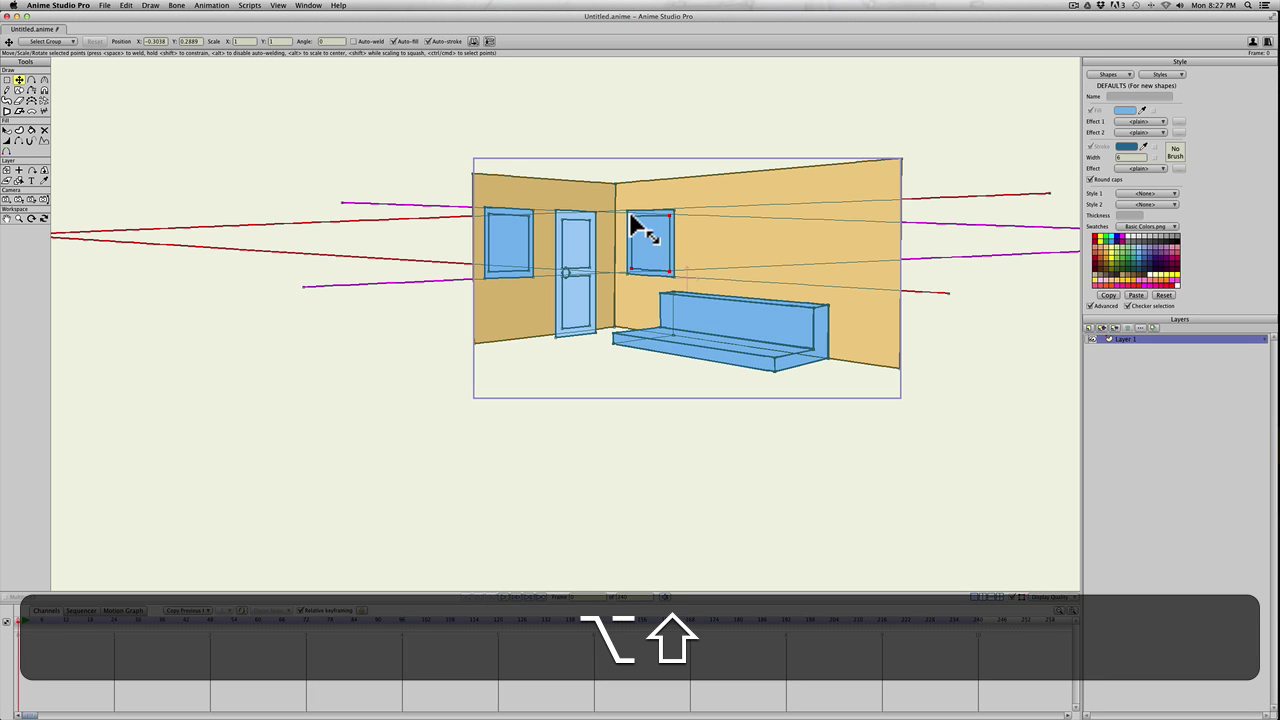
left_click_drag(630, 220, 631, 220)
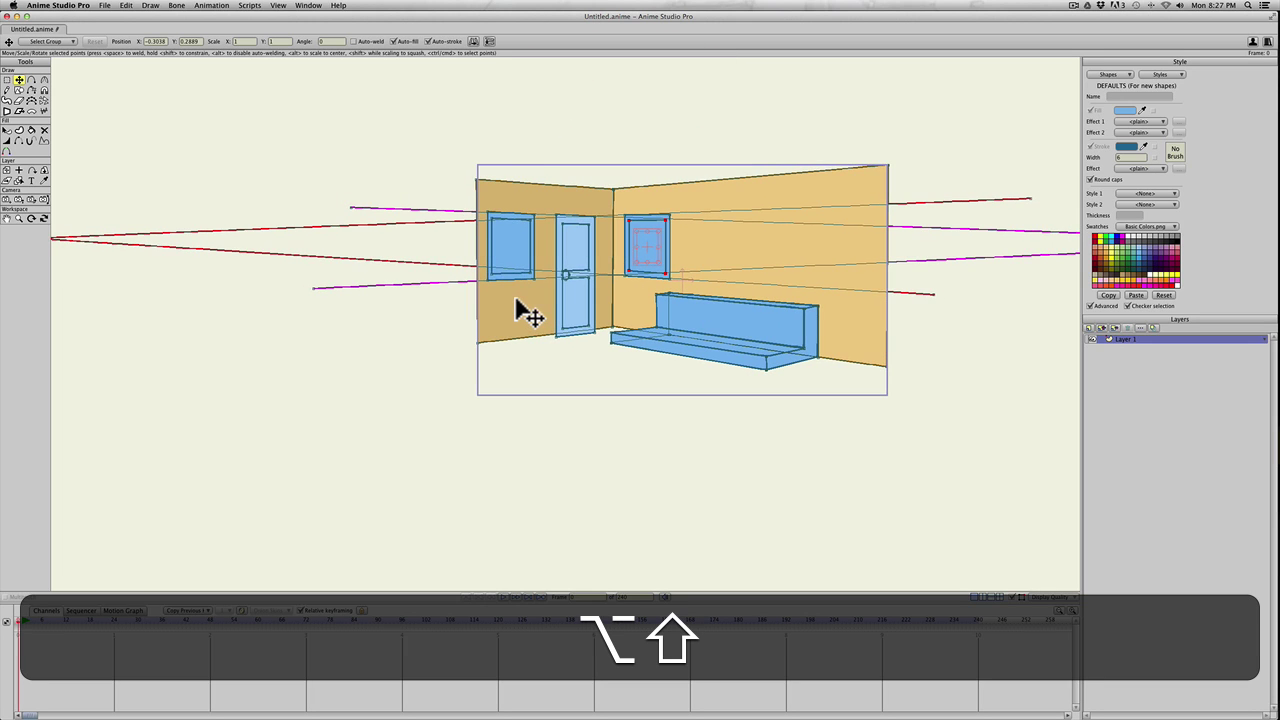
scroll(514, 313, "down", 1)
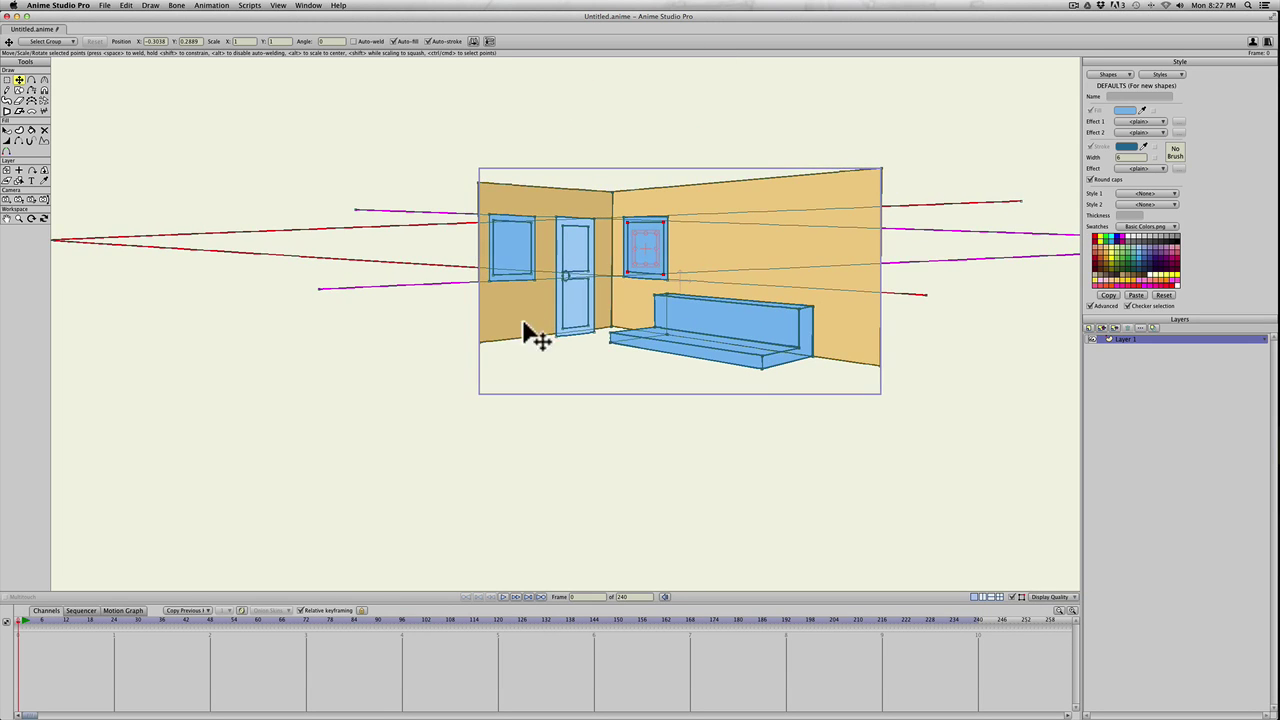
scroll(545, 365, "down", 1)
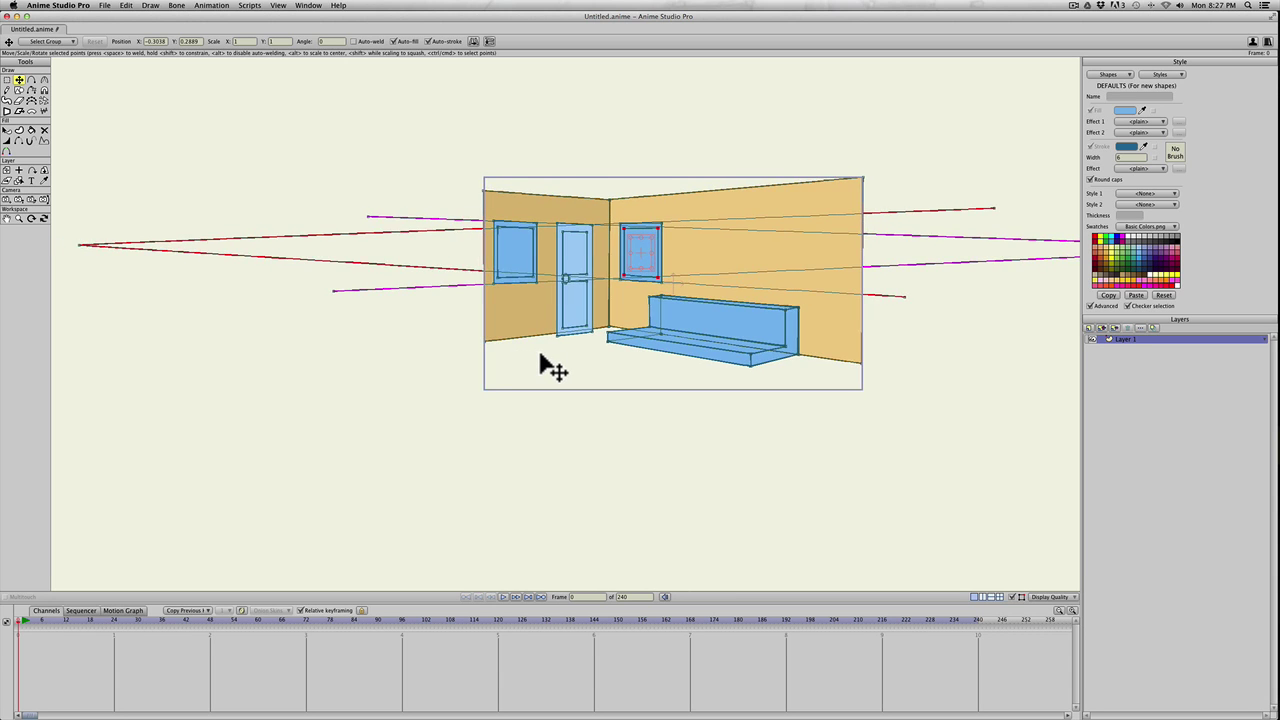
key("space")
left_click_drag(577, 371, 524, 345)
scroll(526, 345, "down", 1)
scroll(527, 355, "up", 1)
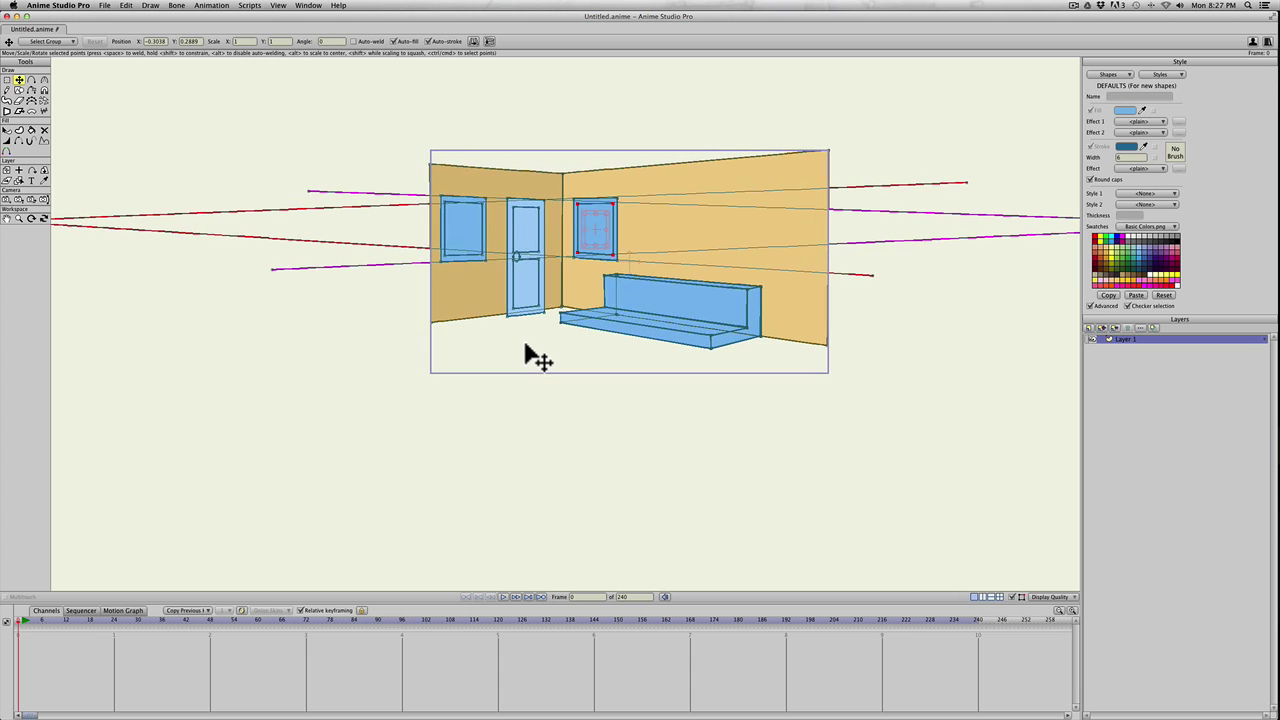
scroll(529, 352, "down", 1)
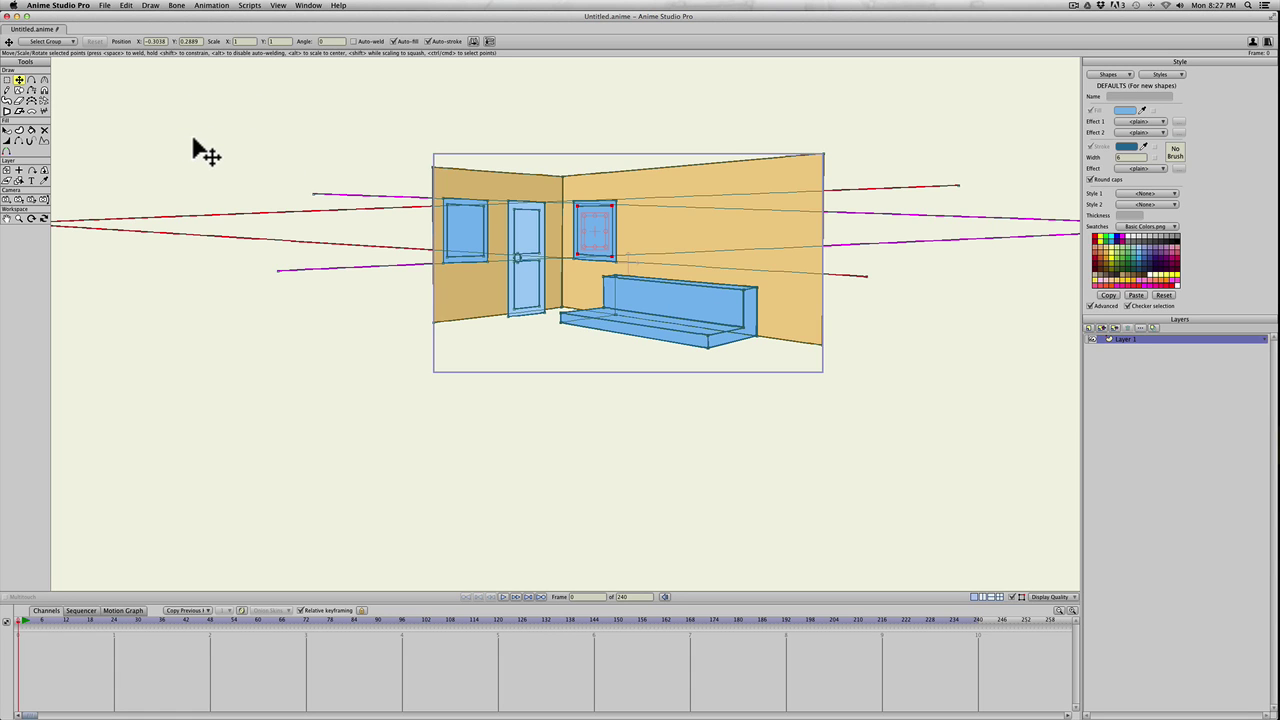
scroll(222, 157, "down", 2)
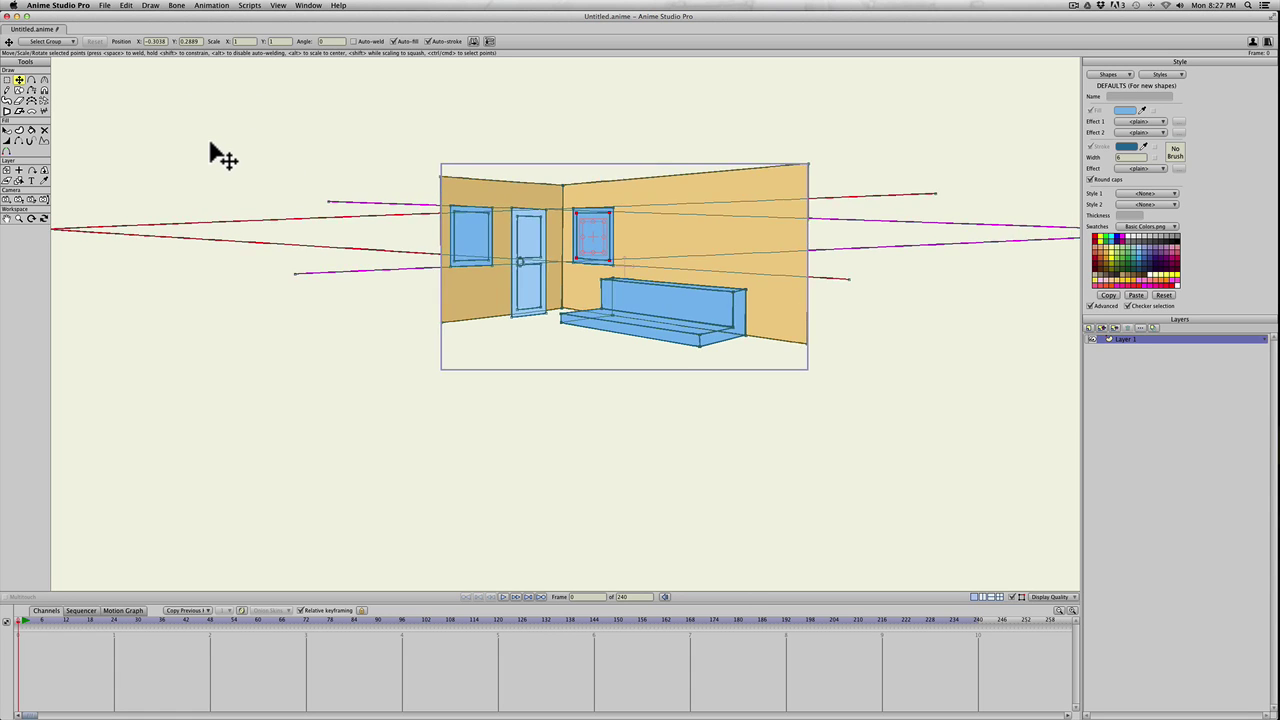
Widen the project canvas by setting its width to 2560 in the project settings
left_click(105, 6)
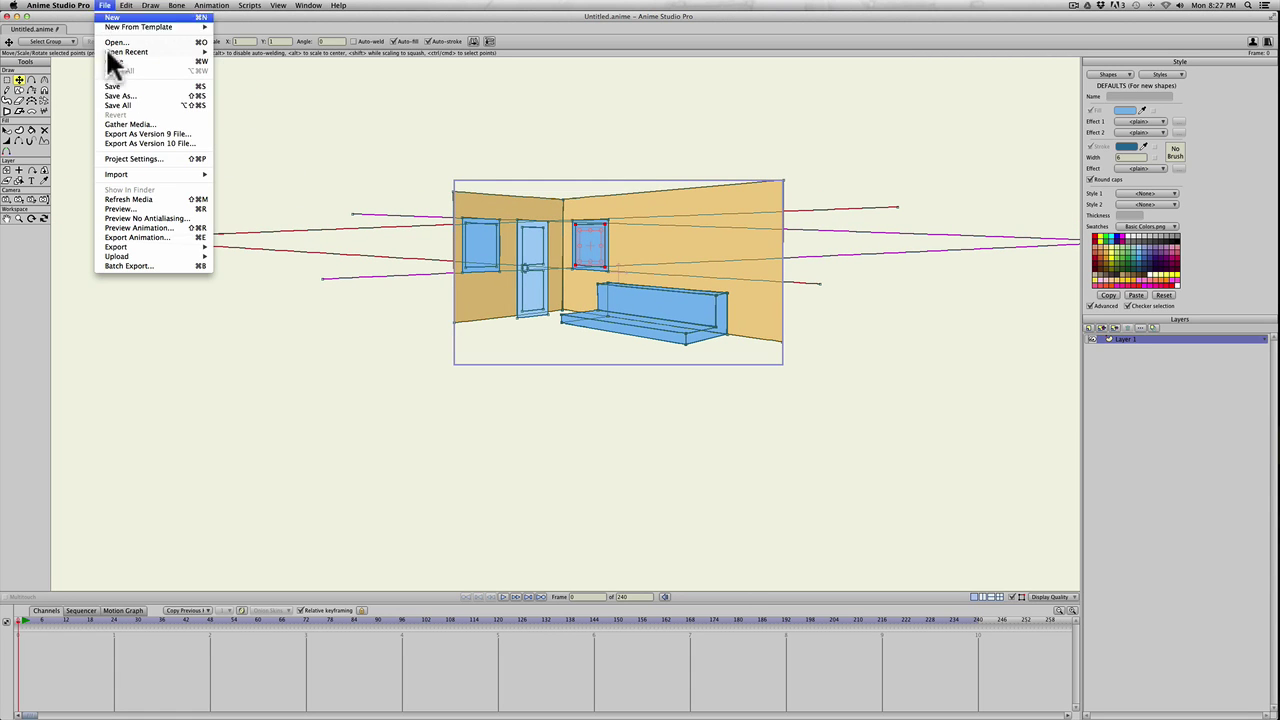
left_click(136, 157)
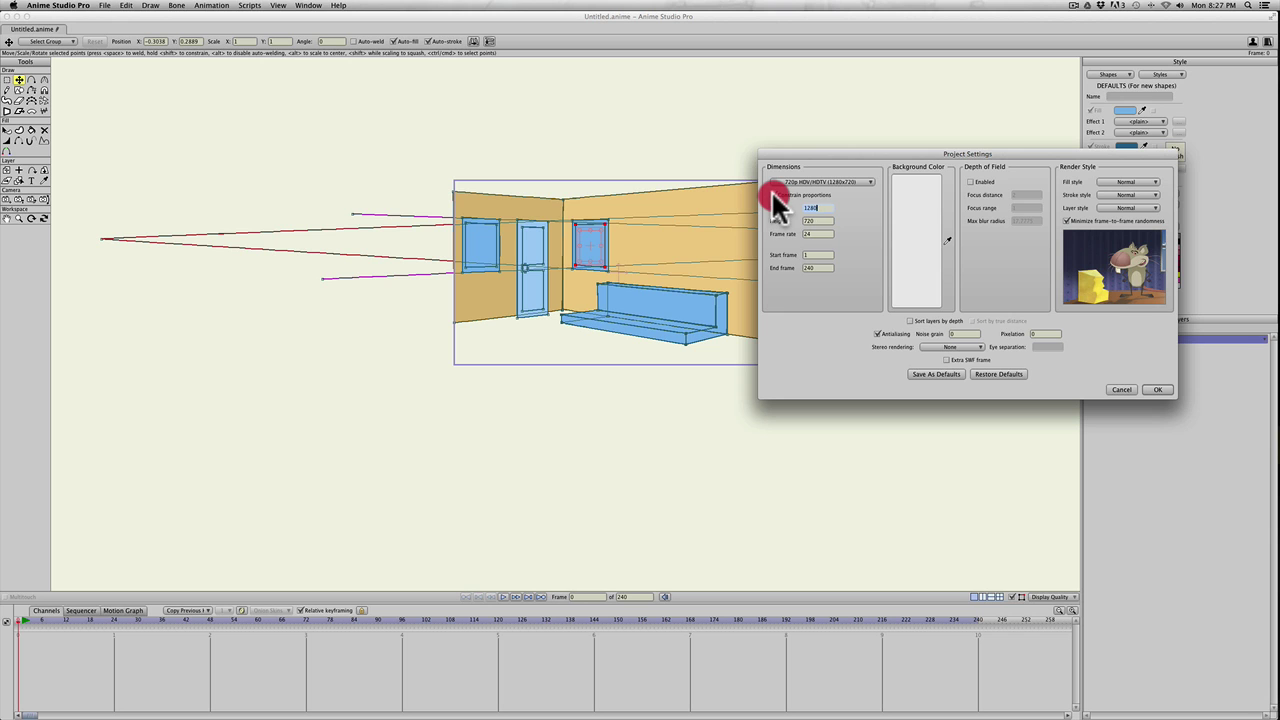
left_click_drag(788, 156, 732, 154)
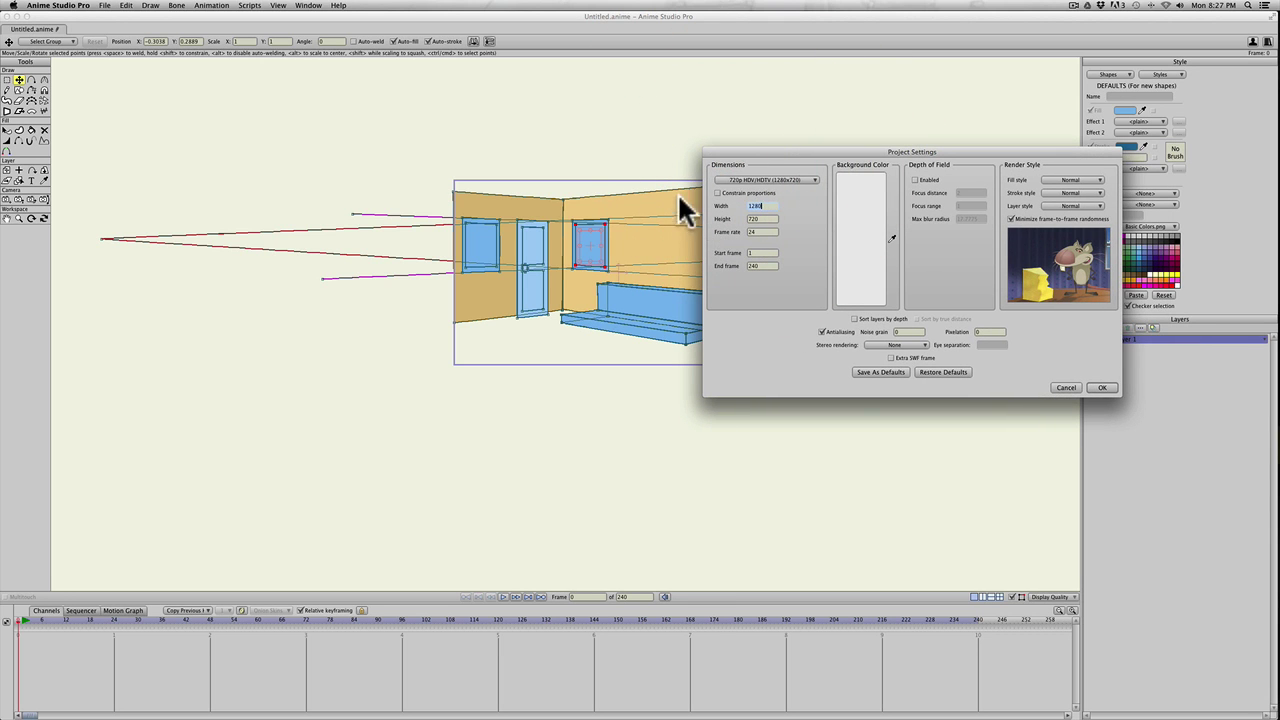
left_click(730, 206)
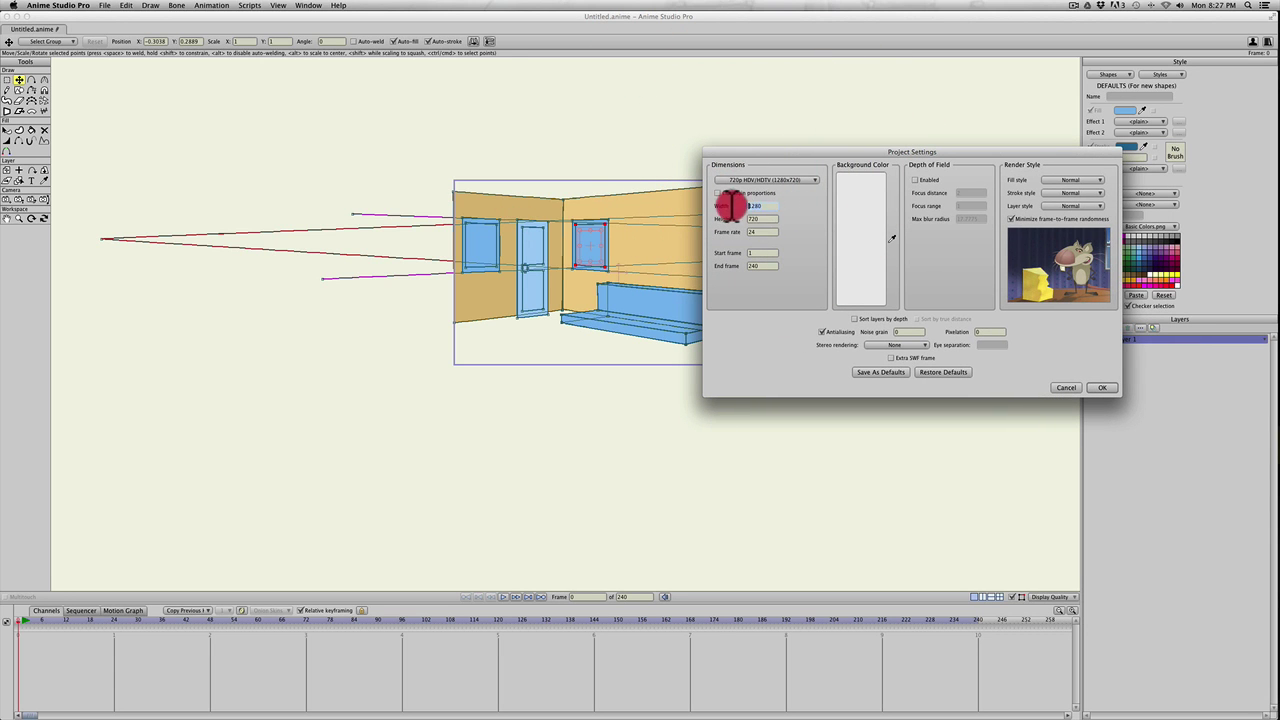
type("2")
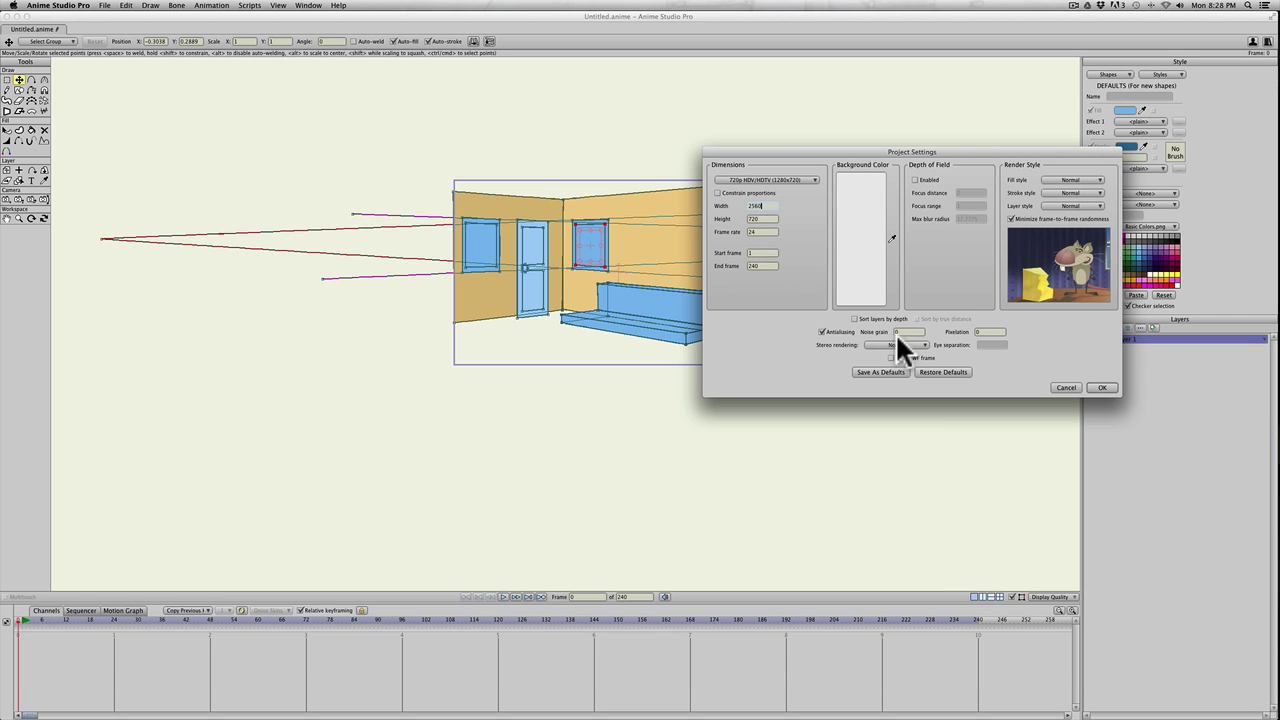
left_click(1100, 387)
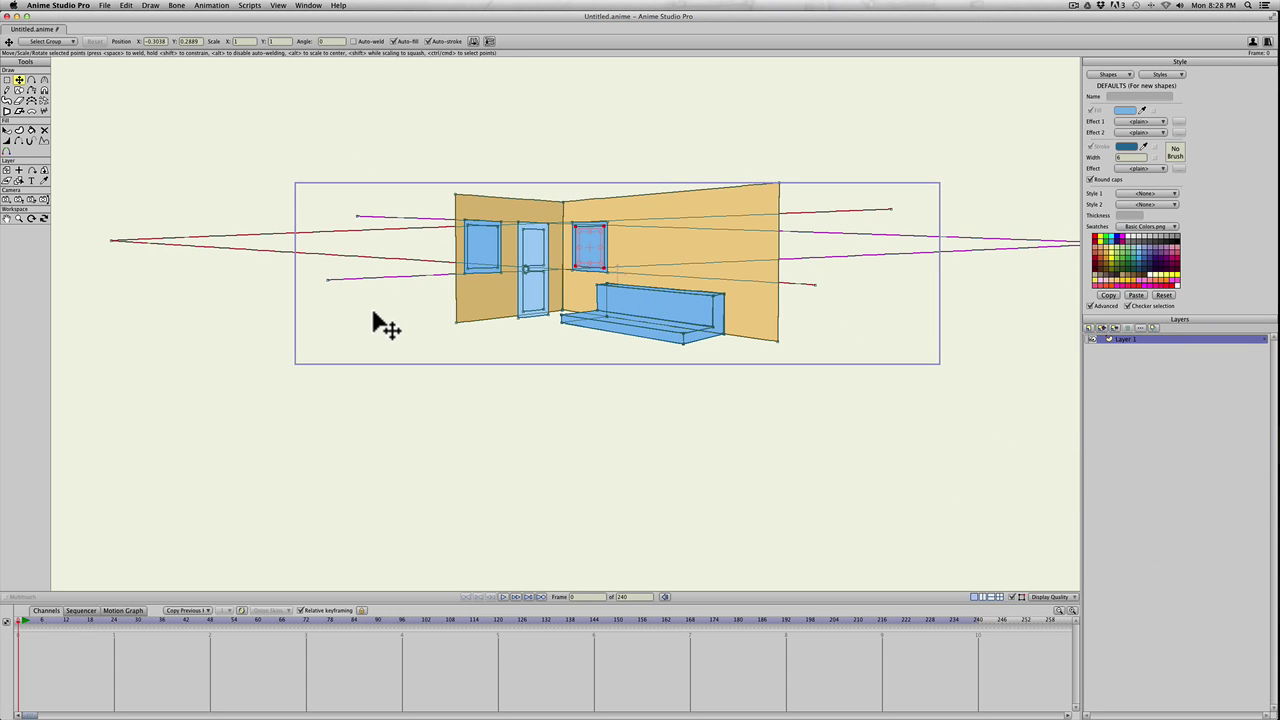
key("t")
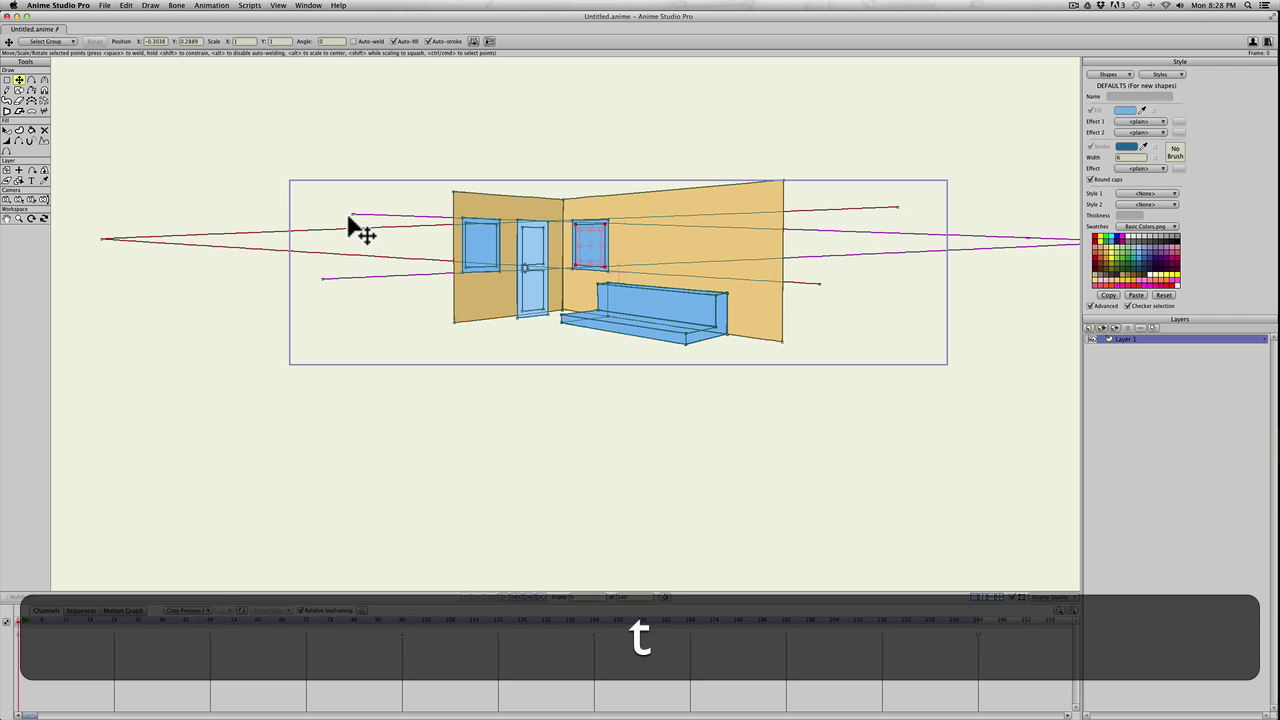
mouse_move(352, 216)
left_mouse_down()
mouse_move(328, 190)
mouse_move(347, 218)
left_mouse_up()
key("super+z")
key("super+t")
key("t")
left_click(350, 214)
key("super+z")
key("super+t")
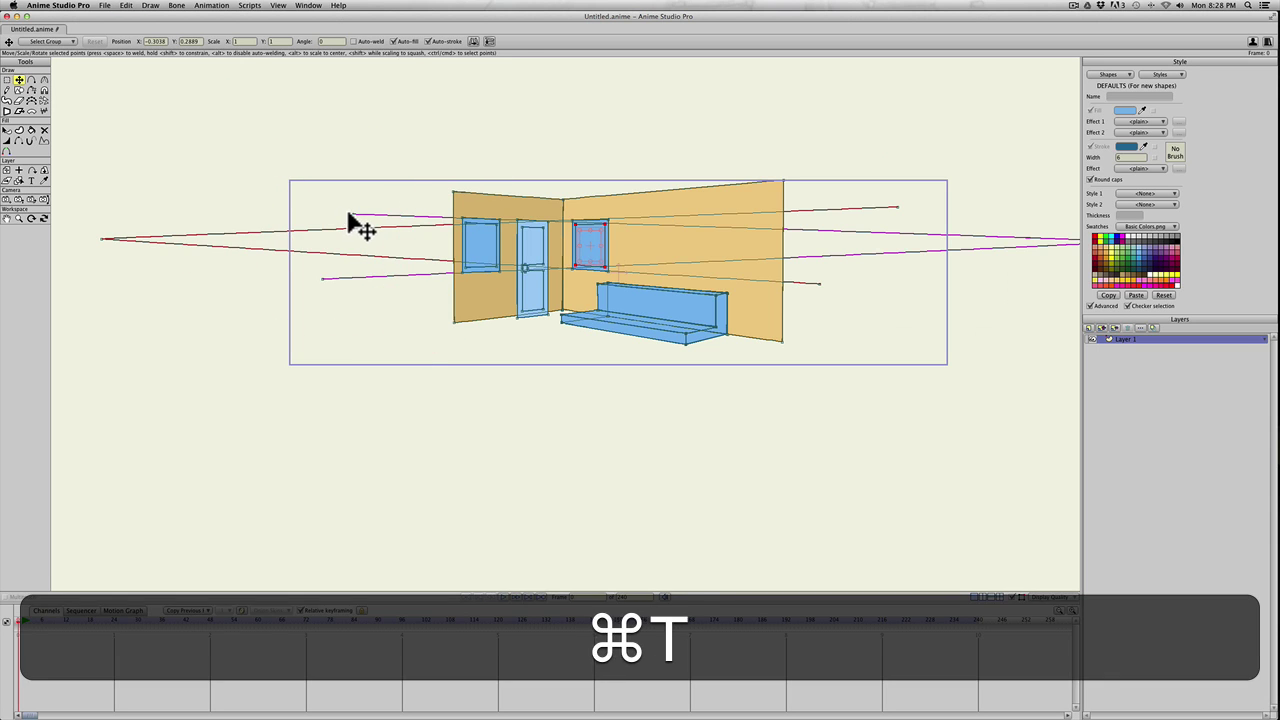
Swing the upper magenta guide's free end up and outward past the canvas edge so it follows the left wall's top edge
key("t")
left_click(352, 220)
left_click_drag(320, 198, 249, 177)
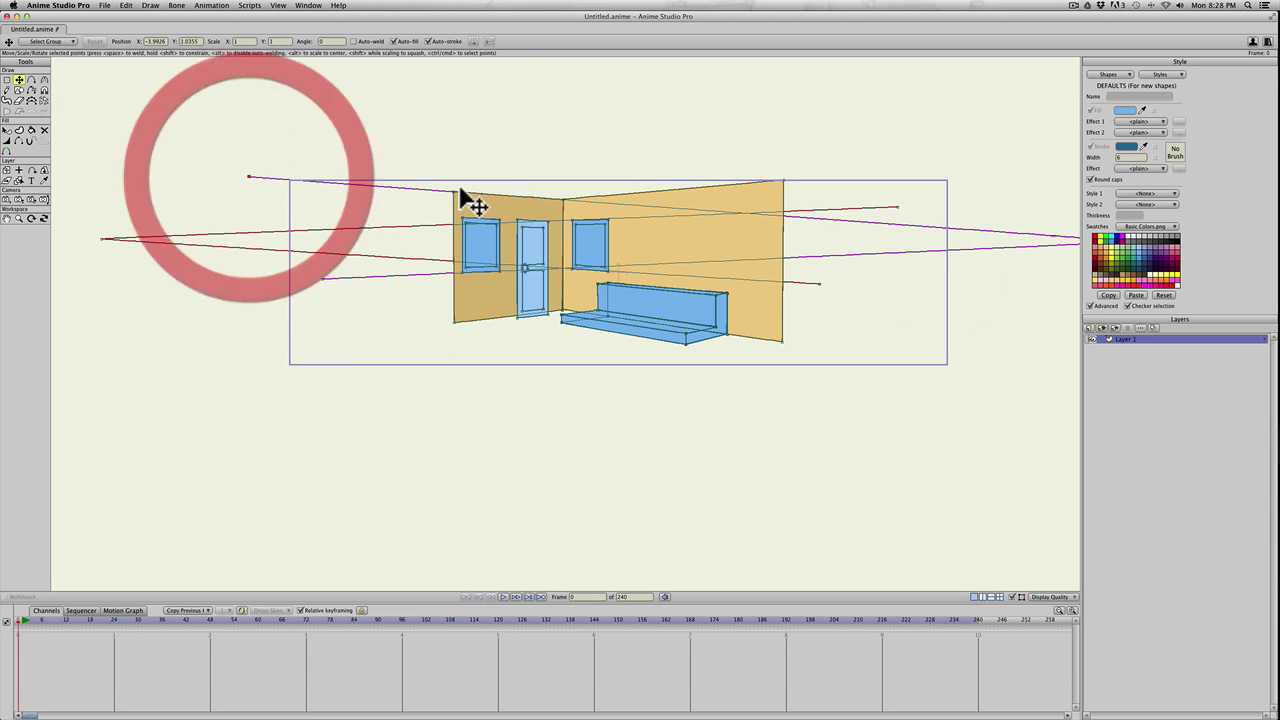
Align the lower purple guide line with the left wall's base and extend the wall's two outer corners to the frame's left edge
left_click_drag(322, 280, 217, 350)
key("t")
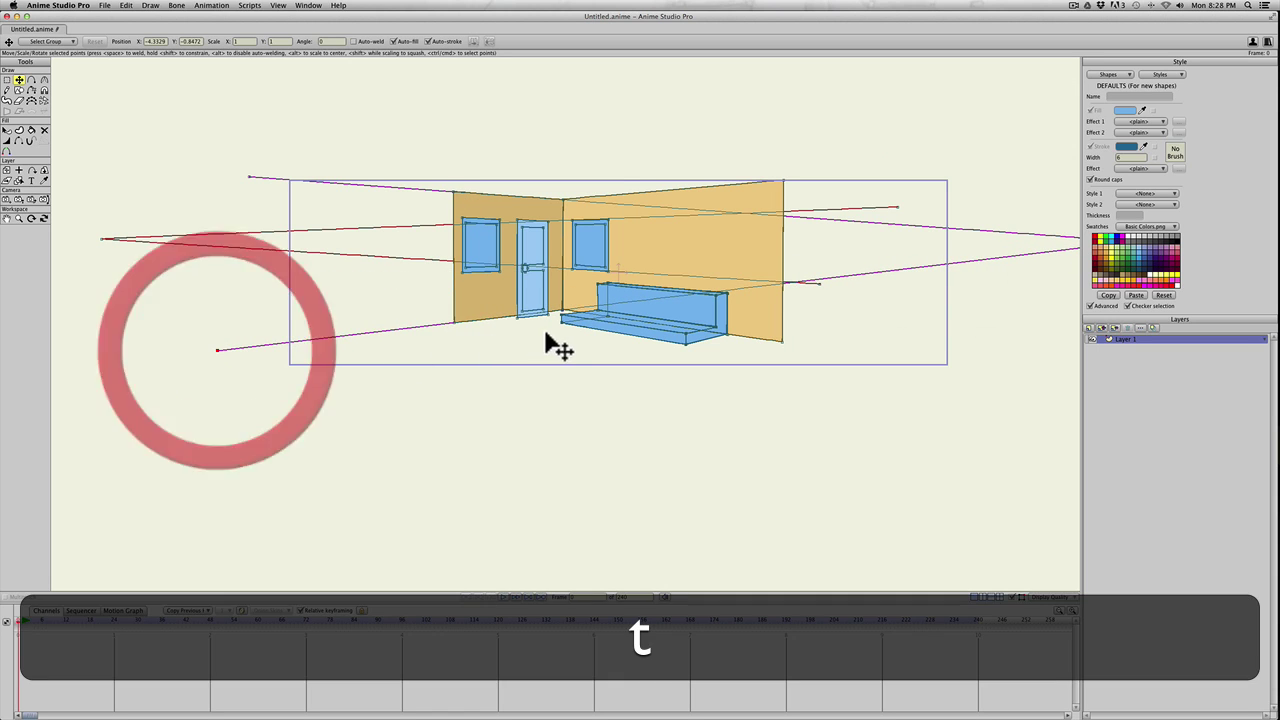
left_click_drag(455, 322, 289, 341)
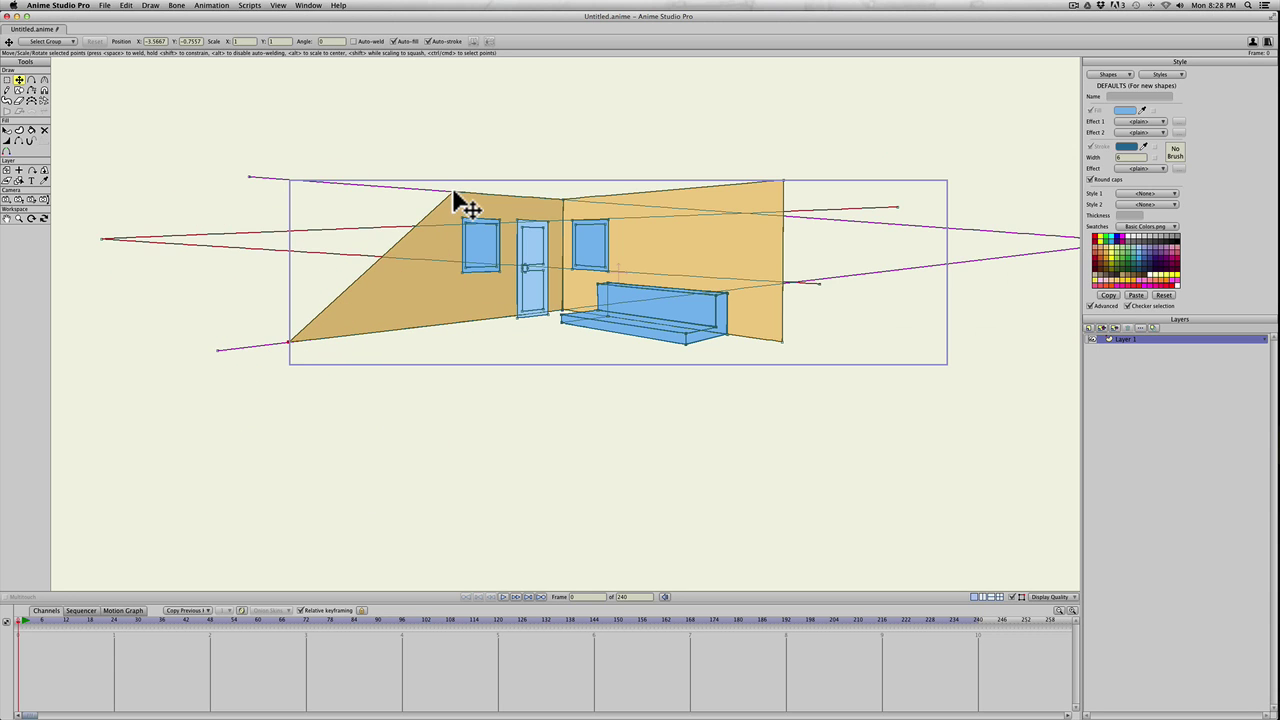
left_click_drag(455, 191, 292, 182)
key("a")
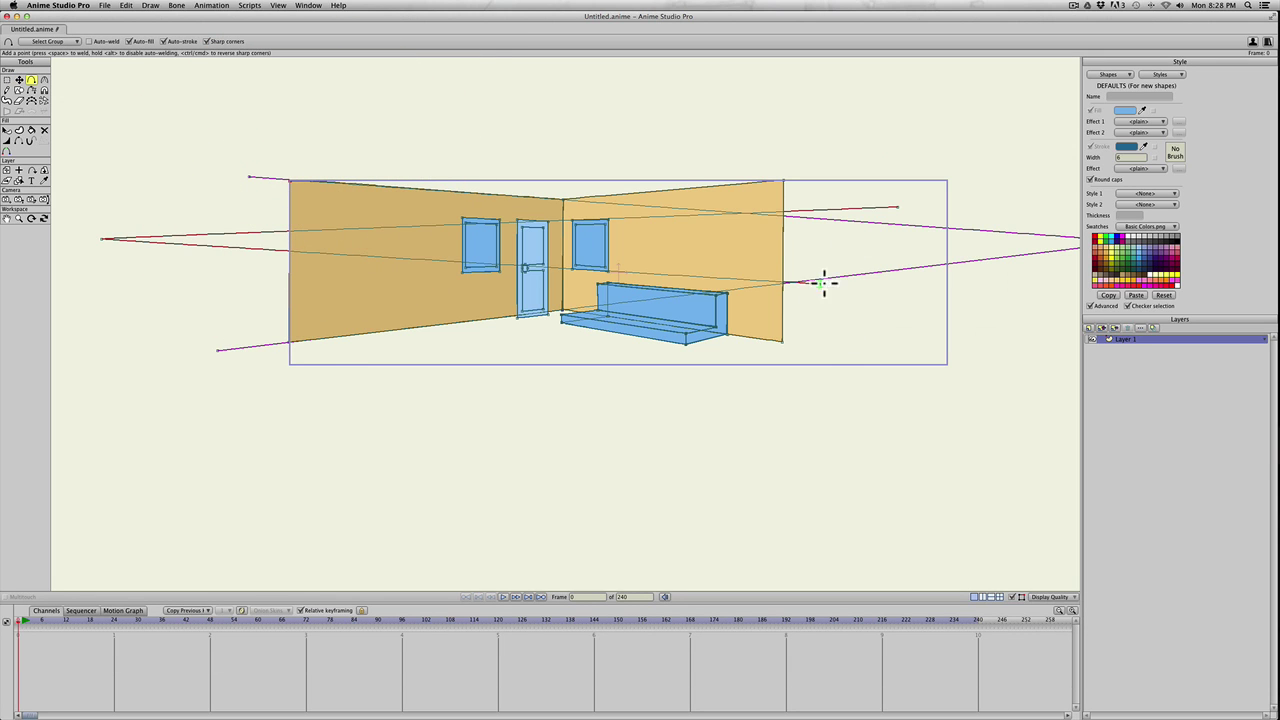
Aim the two red guide lines along the right wall's base and top, and extend the wall to the frame's right edge
key("t")
left_click_drag(825, 284, 988, 373)
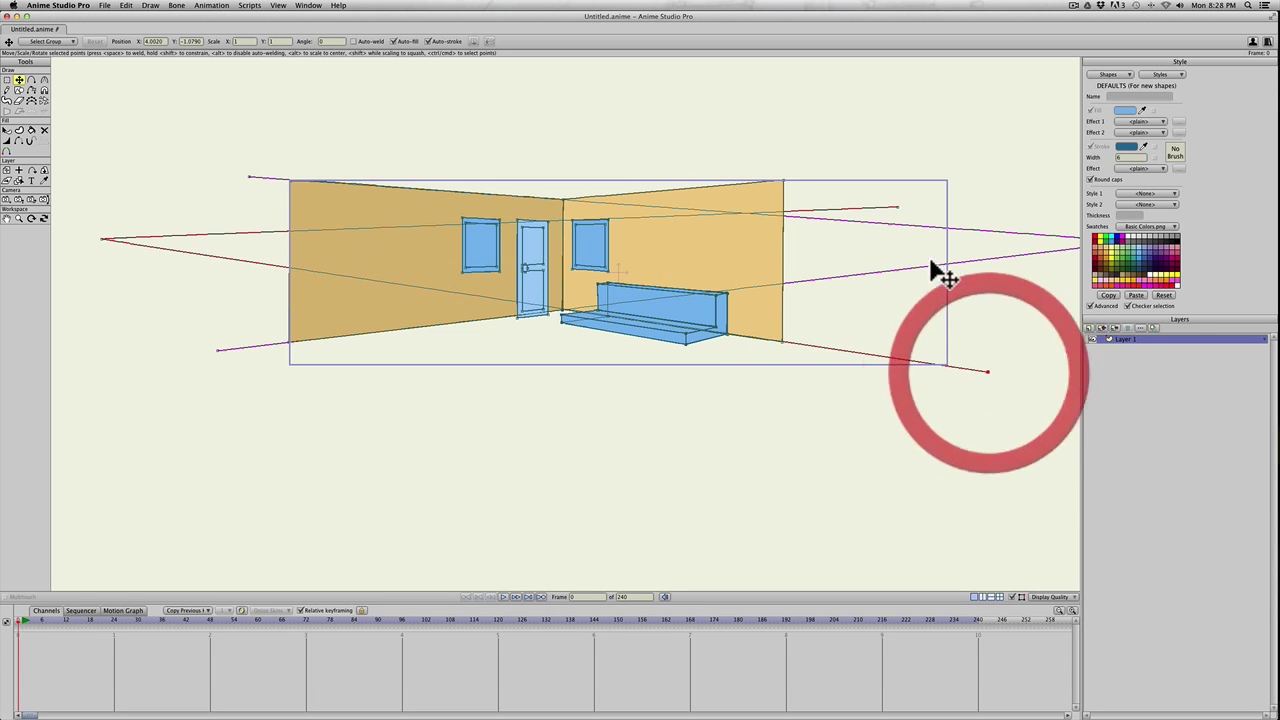
left_click_drag(898, 207, 975, 163)
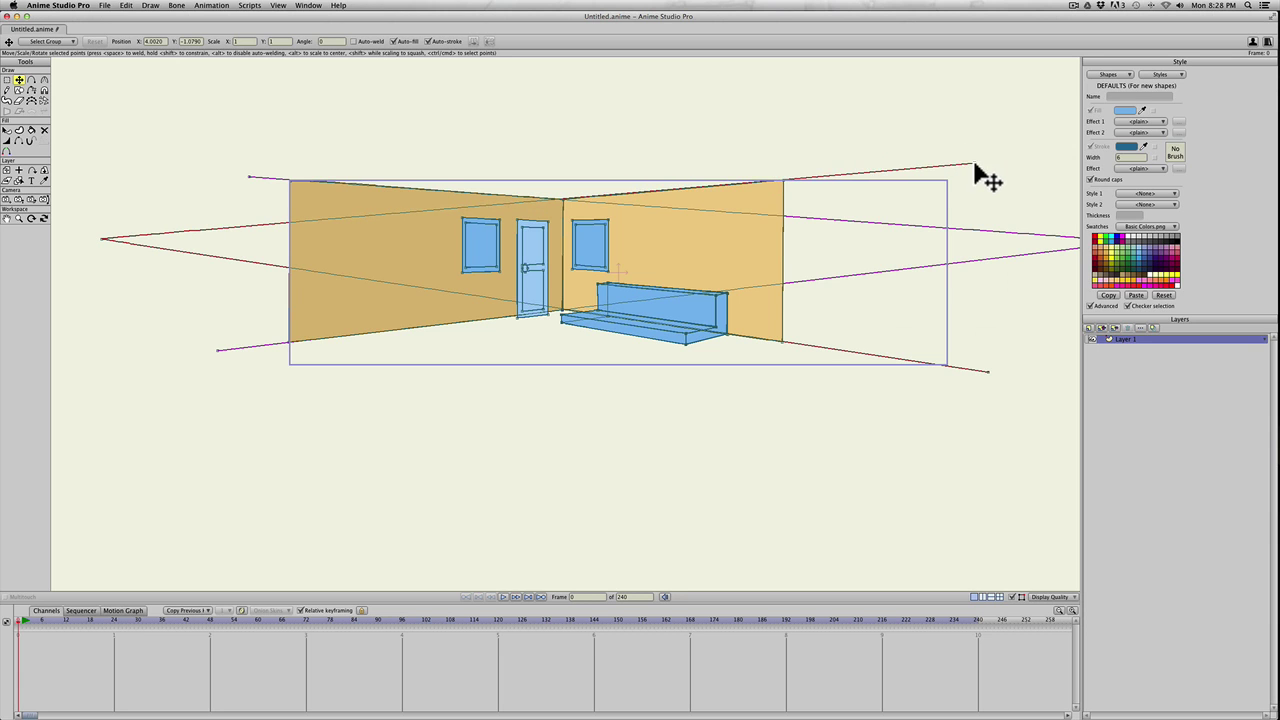
key("t")
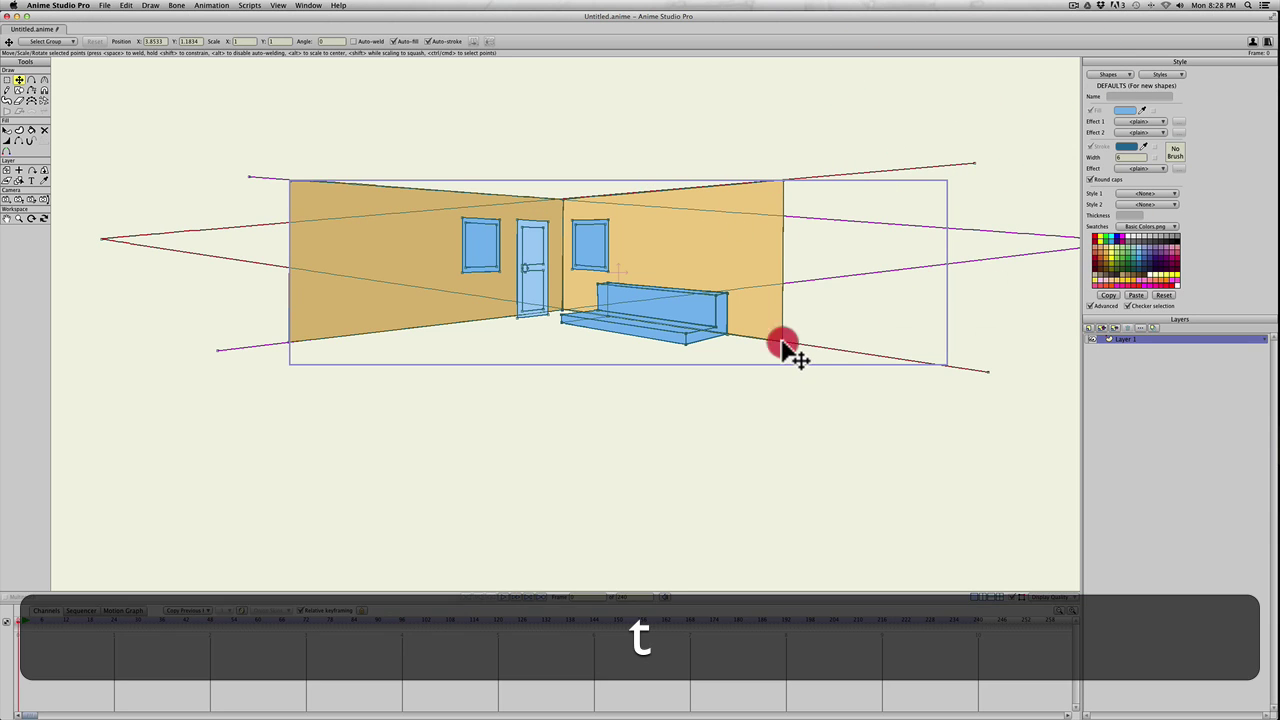
left_click_drag(783, 342, 946, 365)
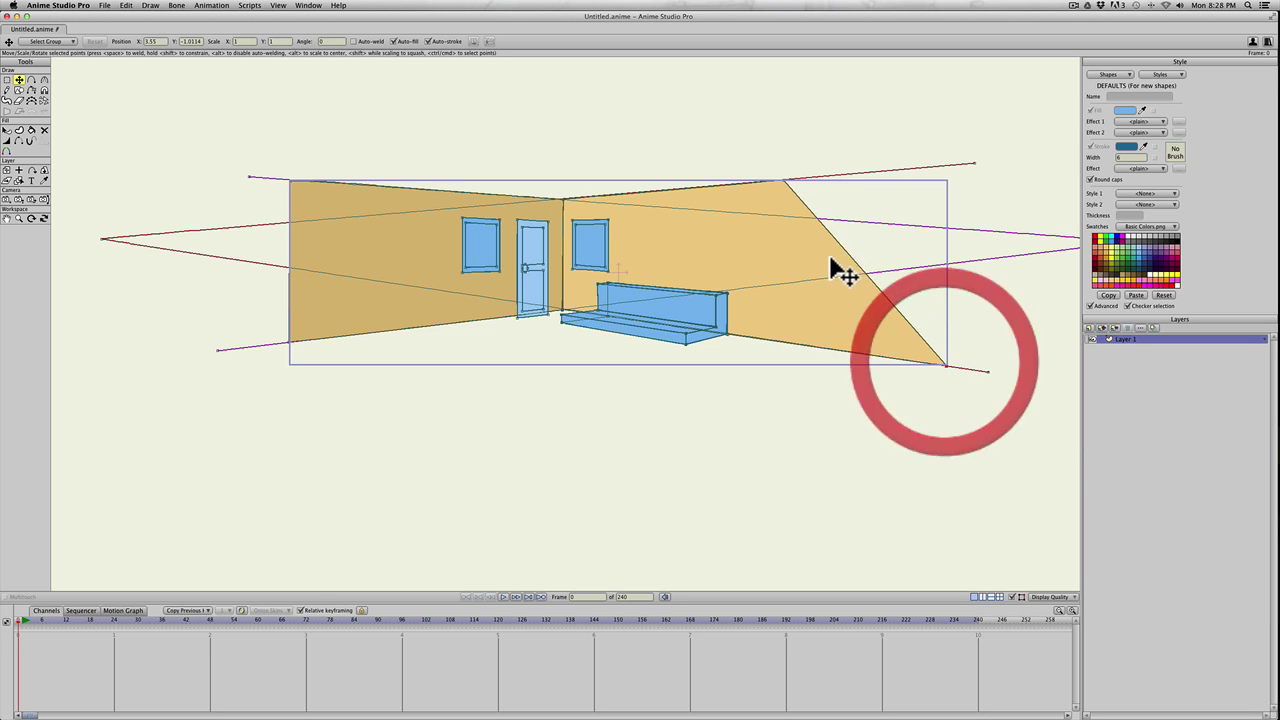
key("a")
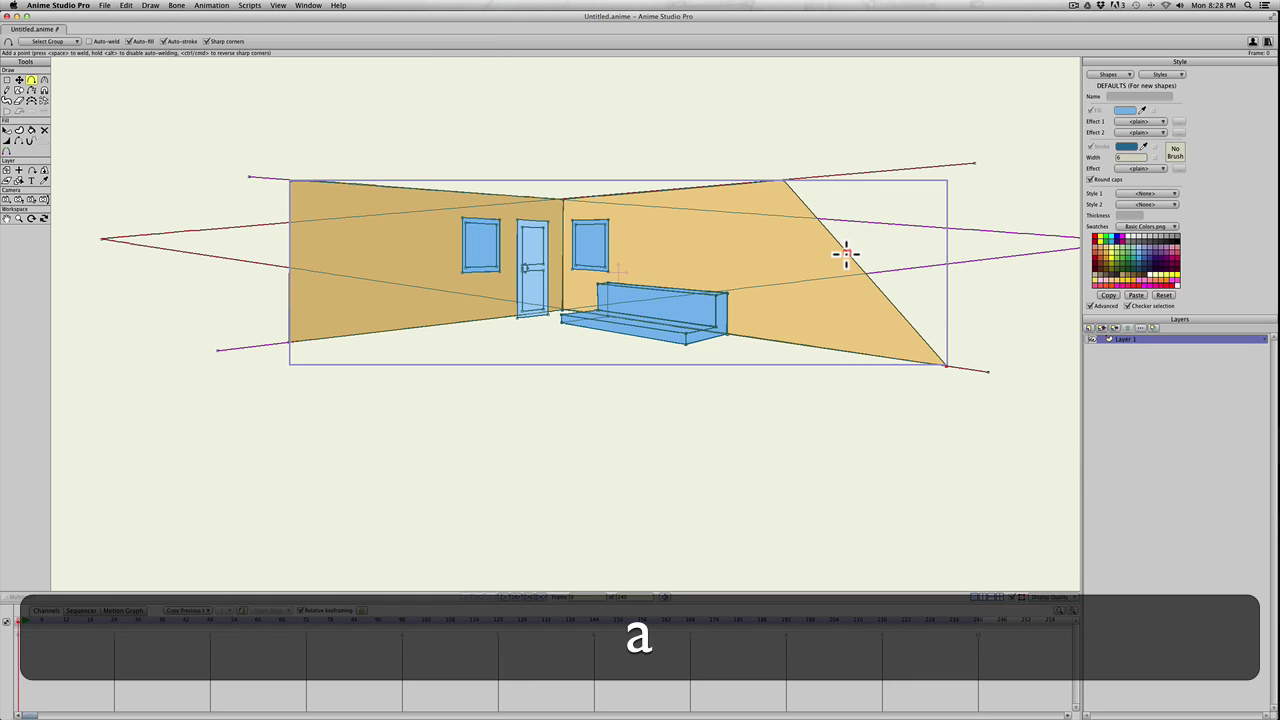
left_click_drag(846, 254, 947, 181)
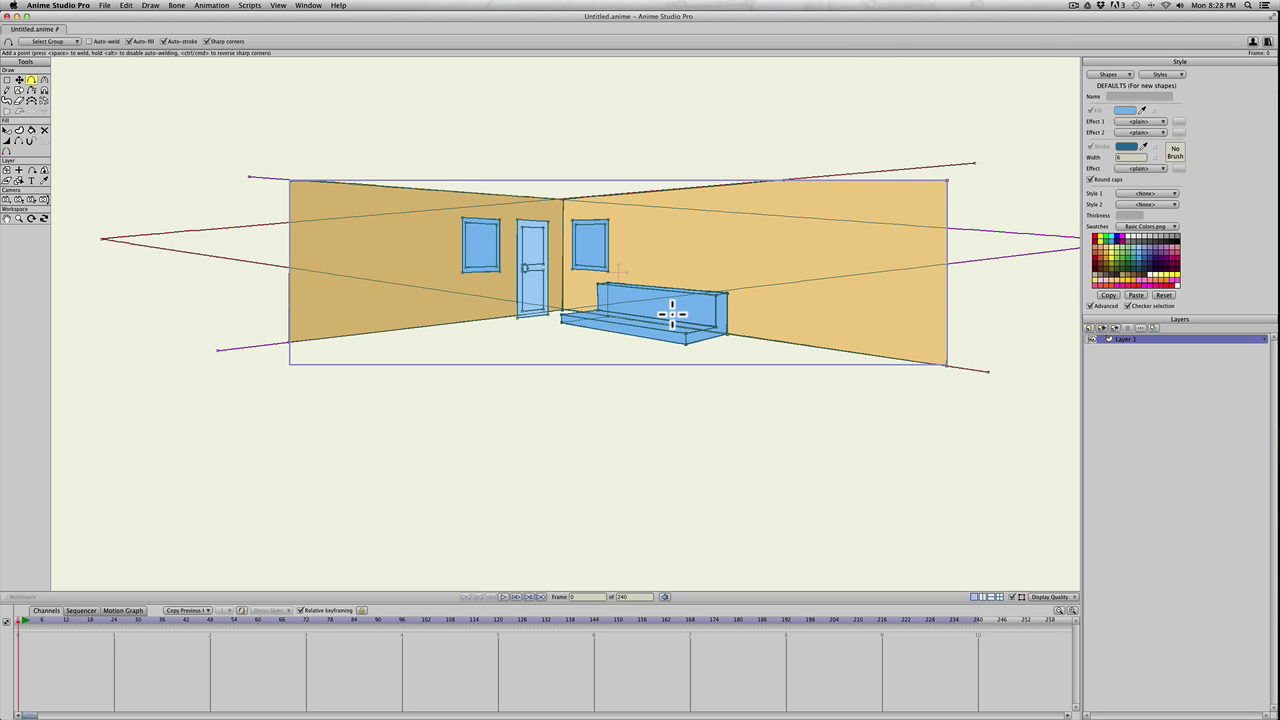
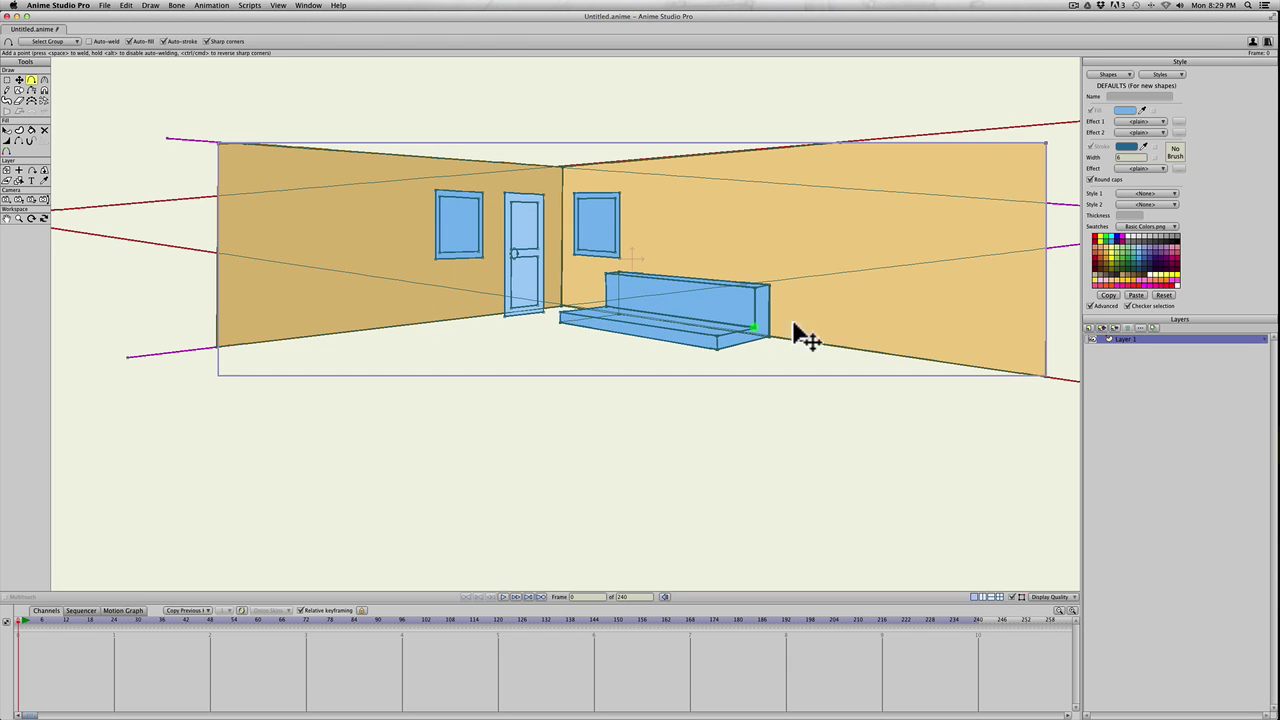
Re-aim the two red and two purple guide lines so they cross low in front of the left wall, outlining a tabletop in perspective
key("t")
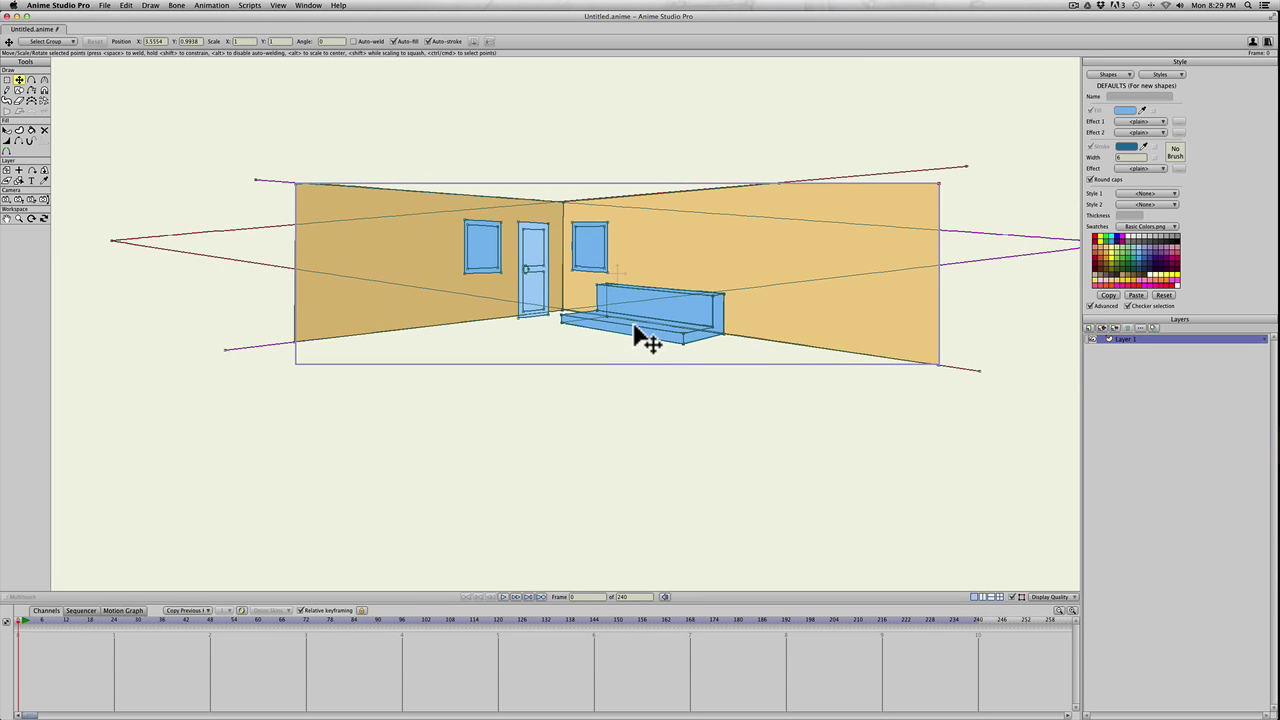
left_click_drag(978, 370, 830, 350)
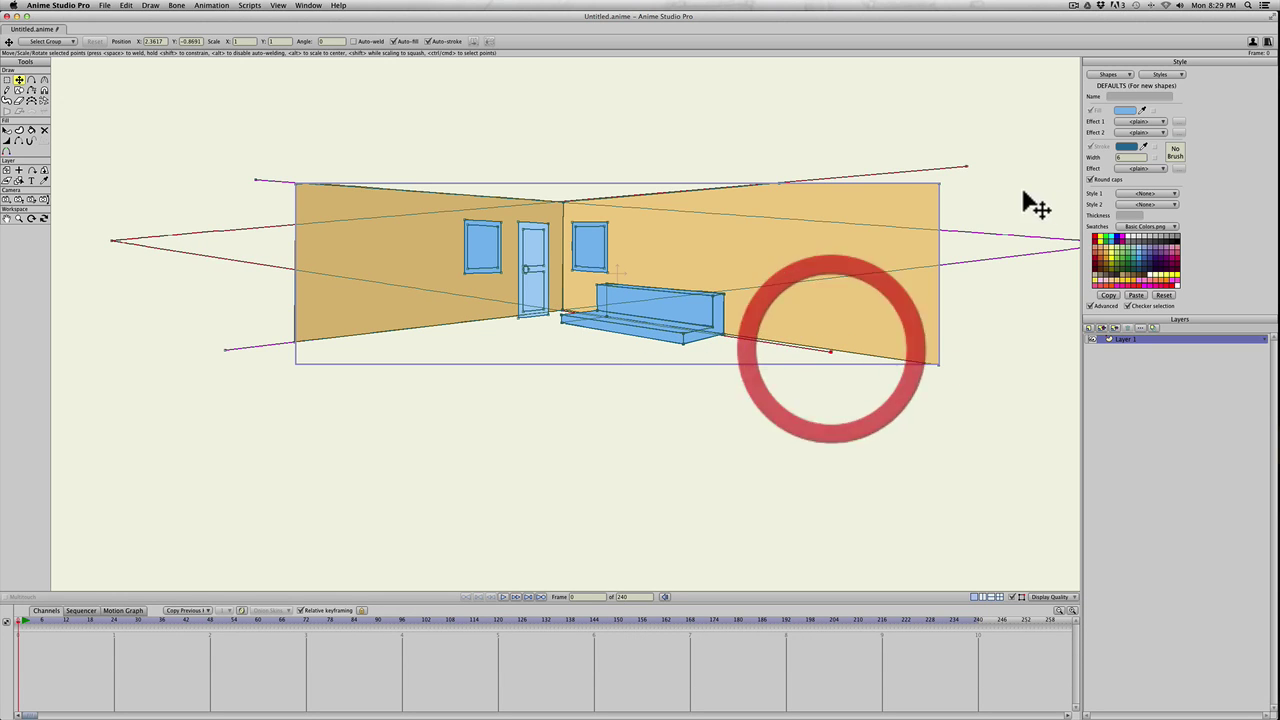
left_click_drag(962, 171, 673, 370)
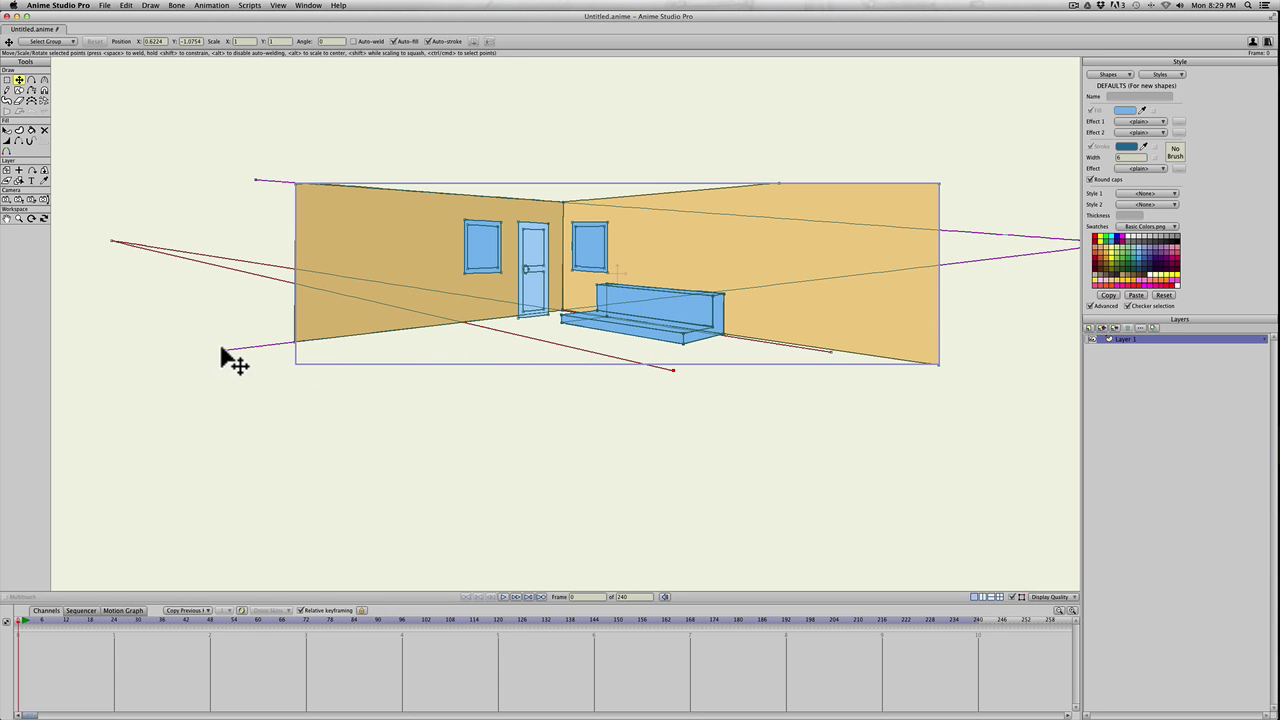
left_click_drag(222, 352, 232, 362)
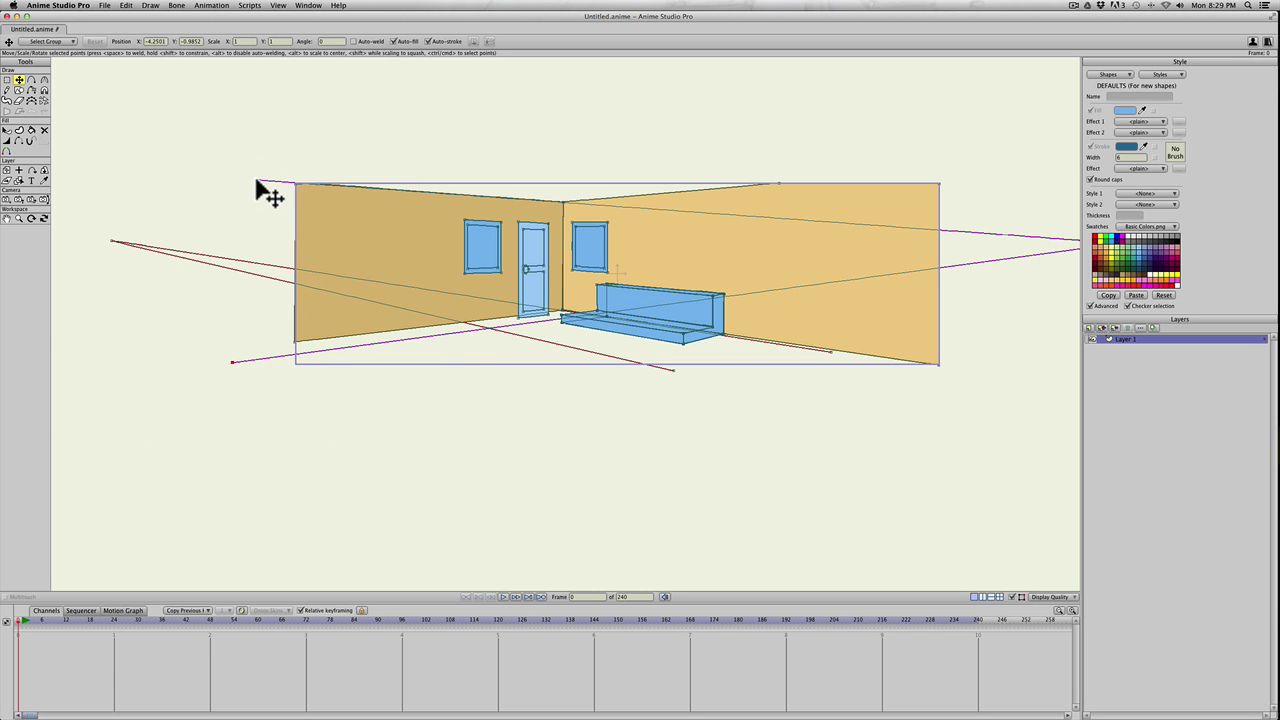
left_click_drag(256, 183, 183, 351)
left_click_drag(830, 352, 795, 362)
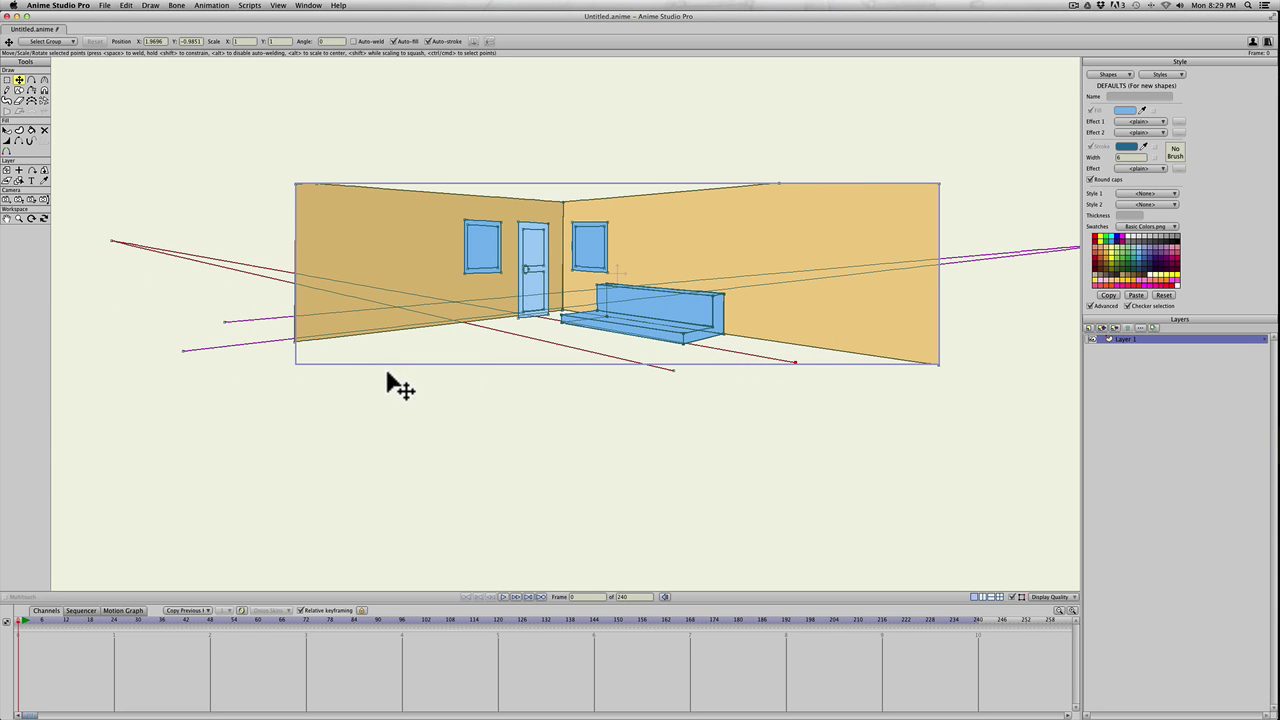
left_click_drag(184, 351, 172, 344)
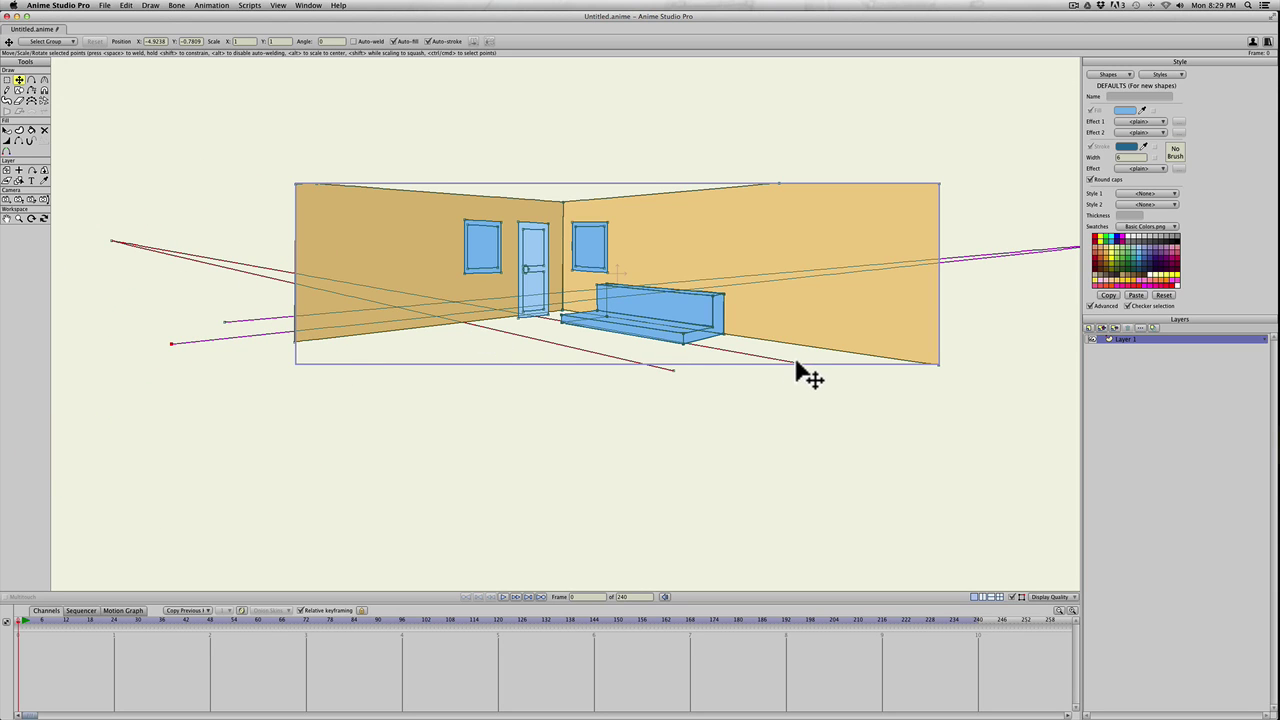
left_click_drag(796, 361, 792, 352)
Draw a rectangle over the guide crossings and move its corners onto them to form the tabletop near the left wall
scroll(457, 366, "up", 4)
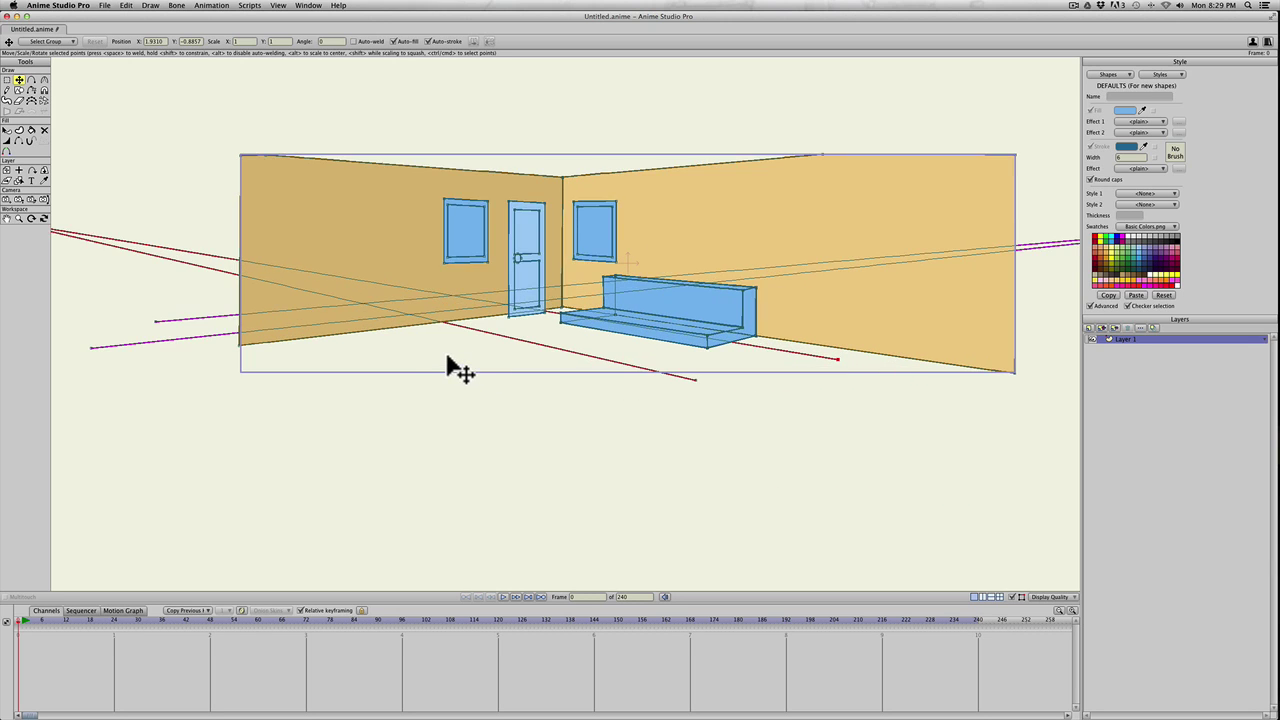
key("s")
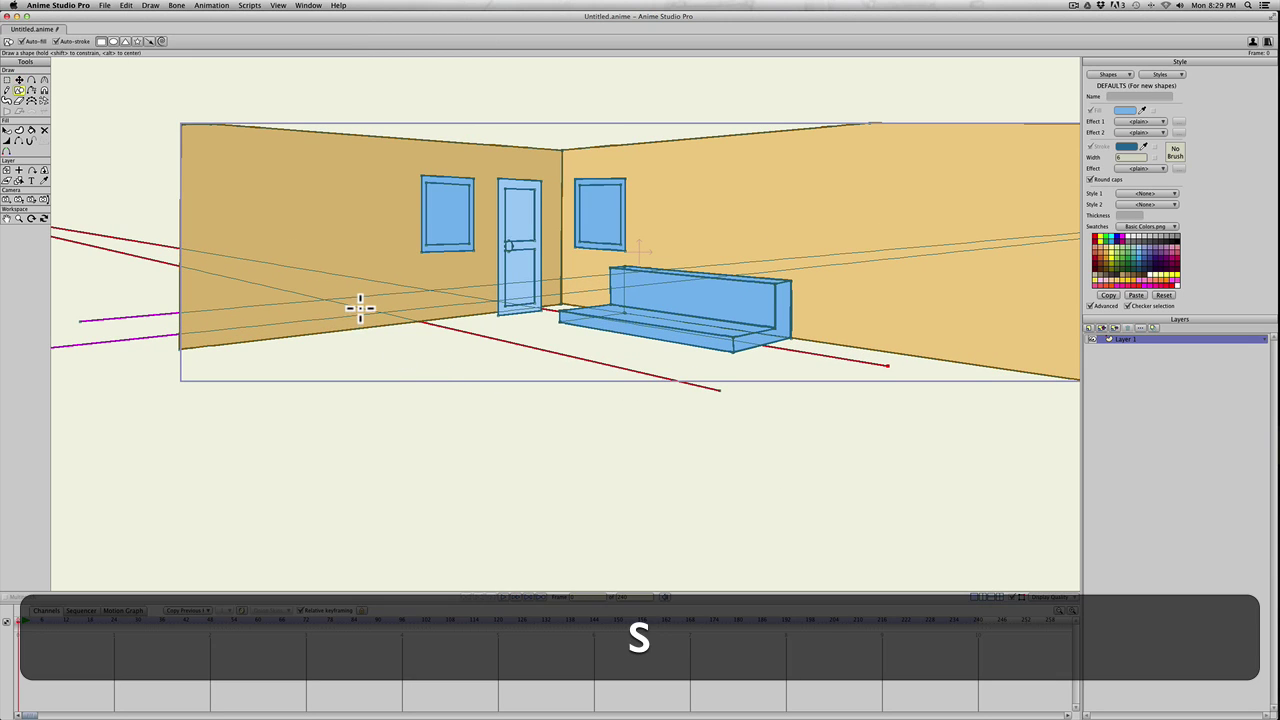
mouse_move(358, 300)
left_mouse_down()
mouse_move(420, 328)
mouse_move(431, 290)
mouse_move(494, 297)
left_mouse_up()
key("t")
left_click(420, 302)
left_click(346, 299)
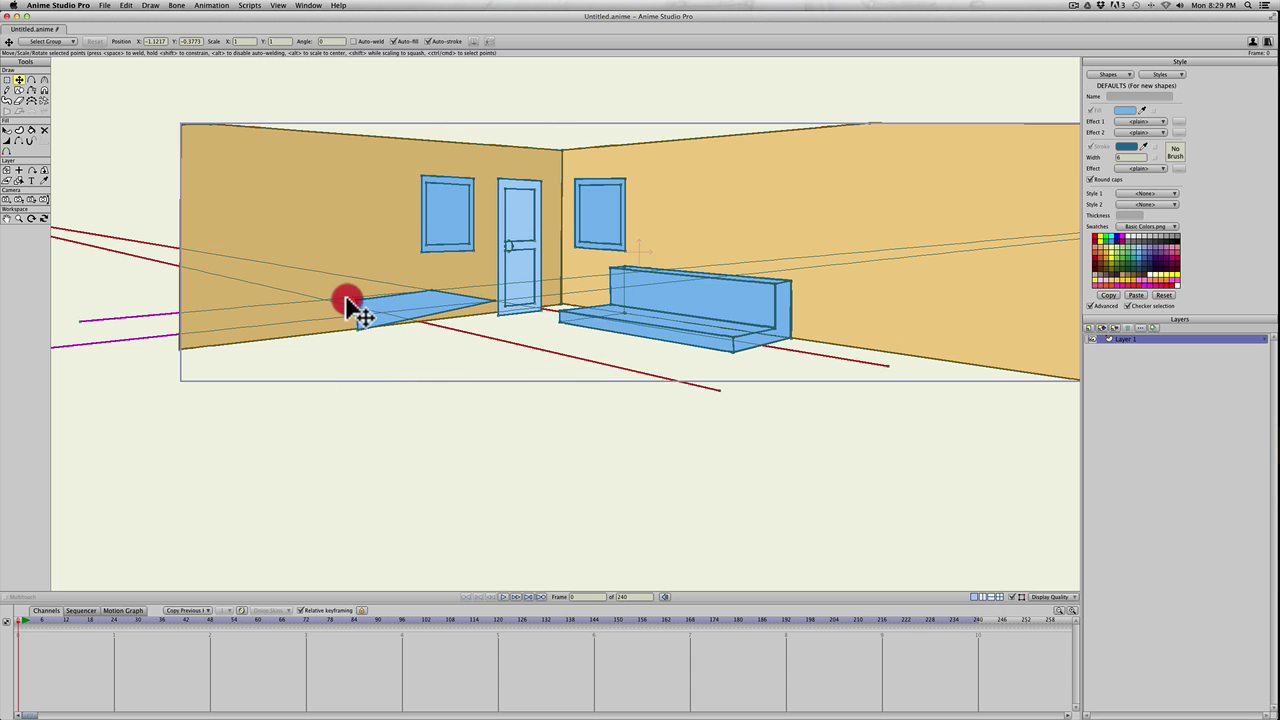
left_click_drag(330, 302, 466, 318)
Draw a small rectangle under the tabletop's front corner and stretch its right side to the right corner as the front edge thickness
scroll(371, 324, "down", 1)
scroll(369, 326, "up", 7)
key("space")
key("s")
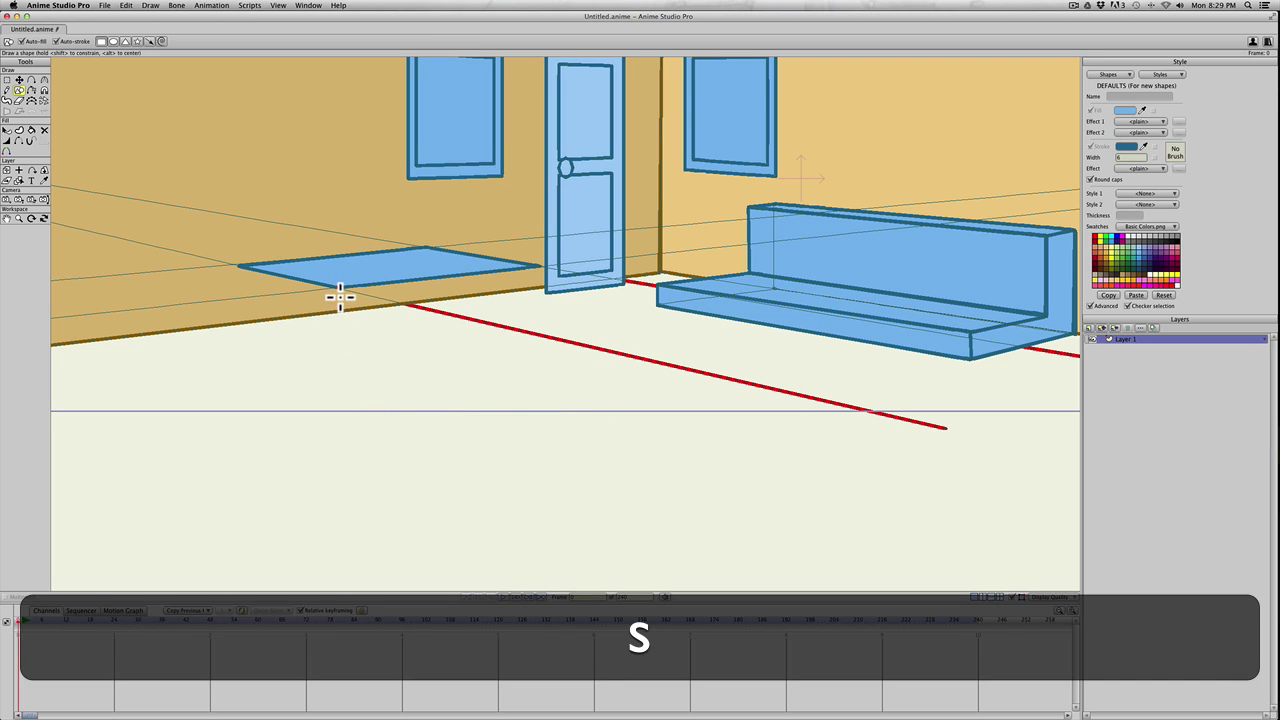
left_click(339, 294)
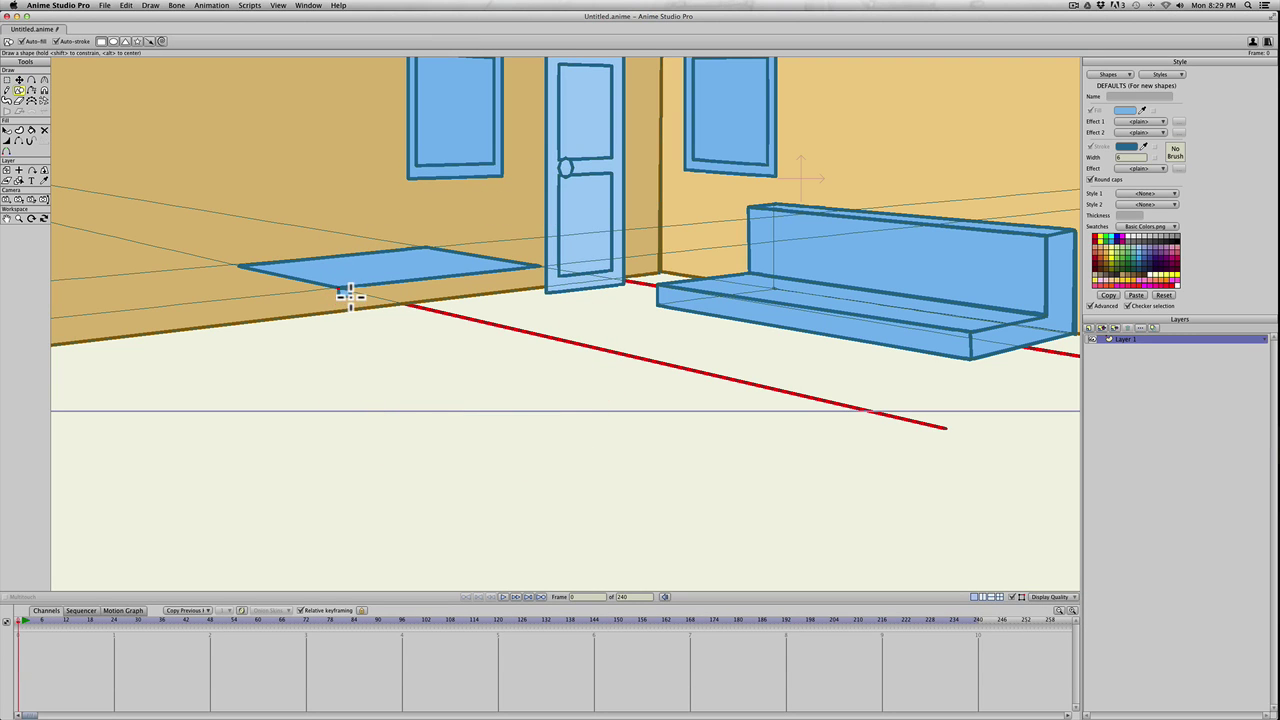
left_click(341, 292)
key("g")
left_click(350, 298)
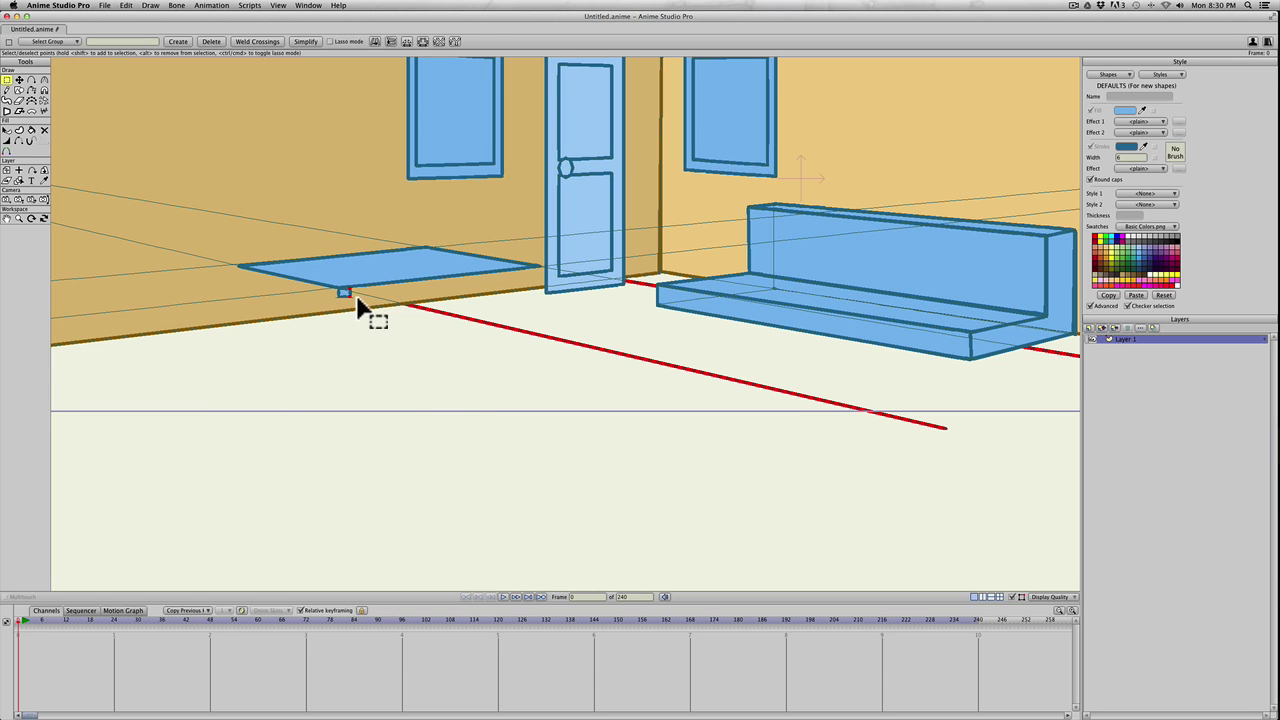
key("t")
left_click_drag(350, 298, 541, 279)
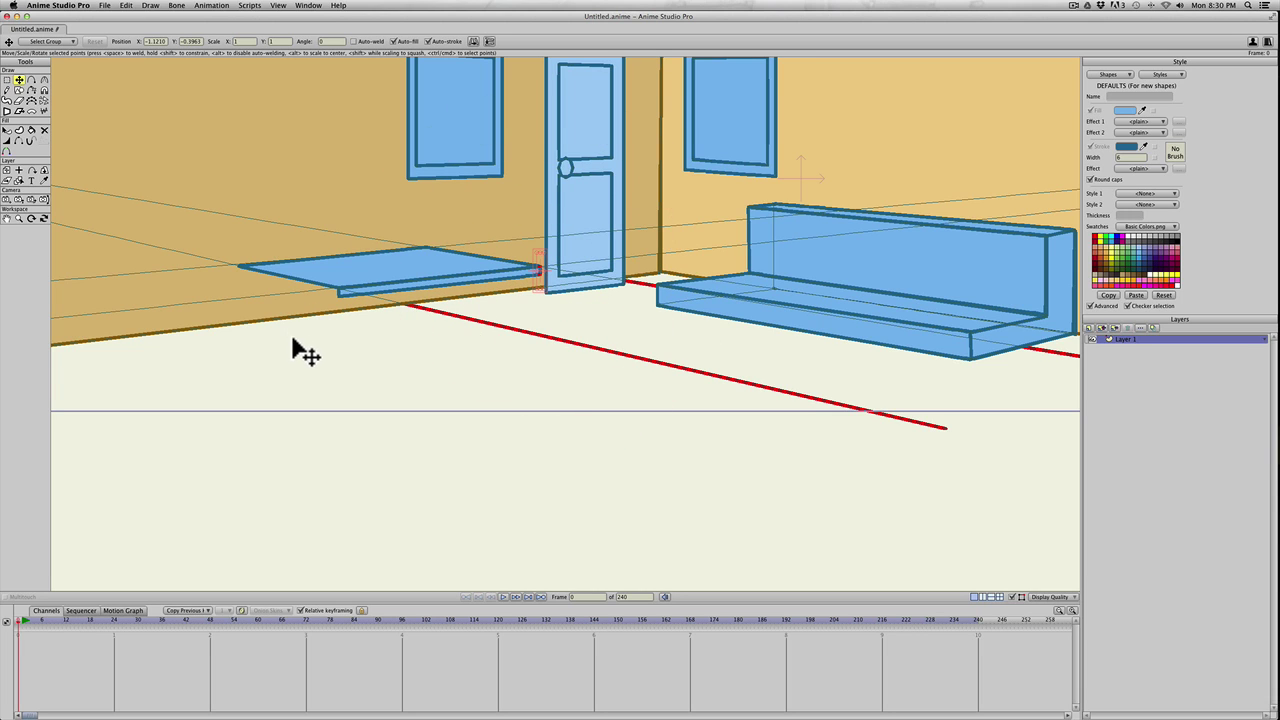
Add a second small rectangle under the tabletop's front corner and stretch its left side to the left corner as the other edge
scroll(352, 345, "down", 1)
key("s")
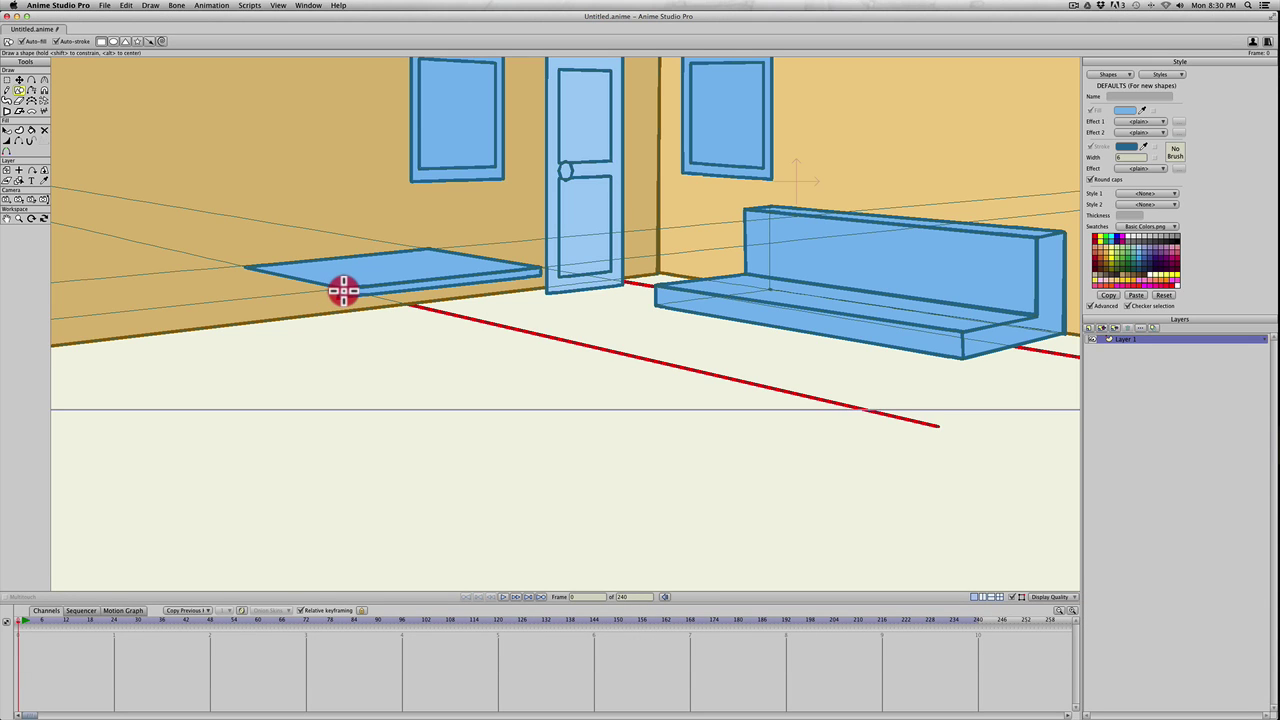
key("a")
key("g")
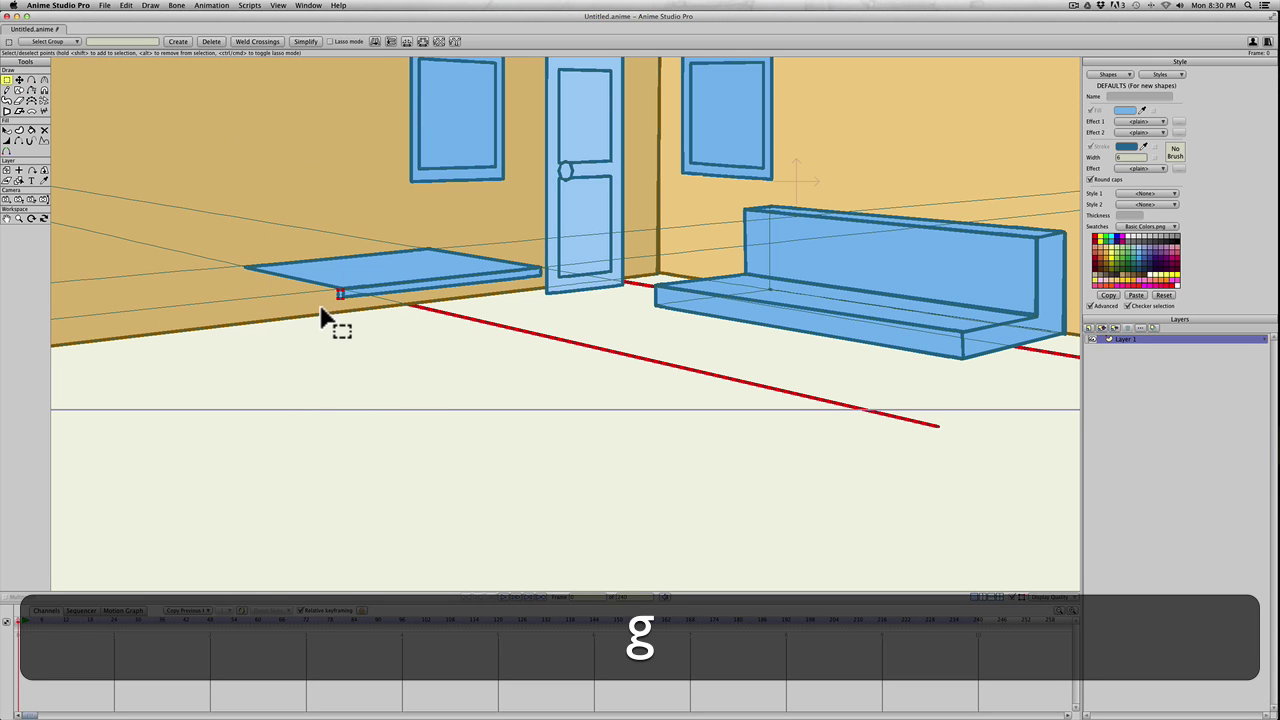
left_click(335, 290)
key("t")
left_click_drag(343, 296, 246, 273)
key("t")
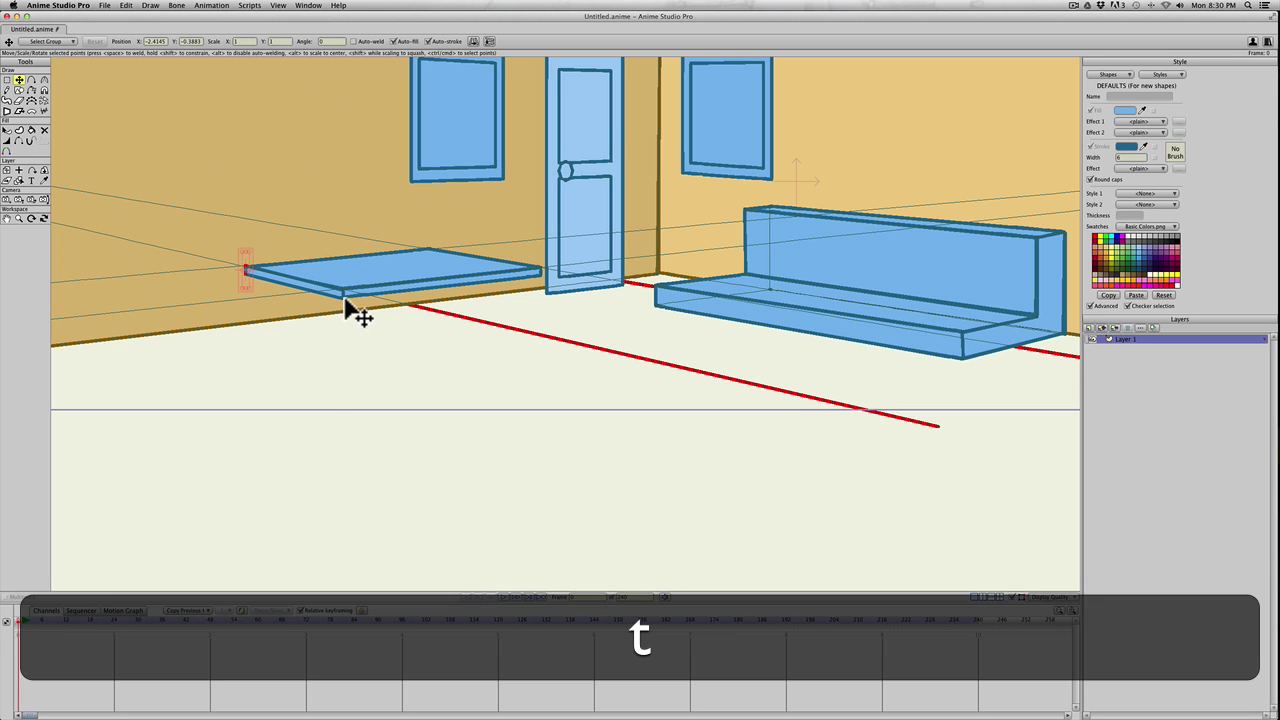
Fine-tune the lower point of the tabletop's front corner and shift the nearer red guide line to match the slab's lower edge
left_click(342, 303)
key("t")
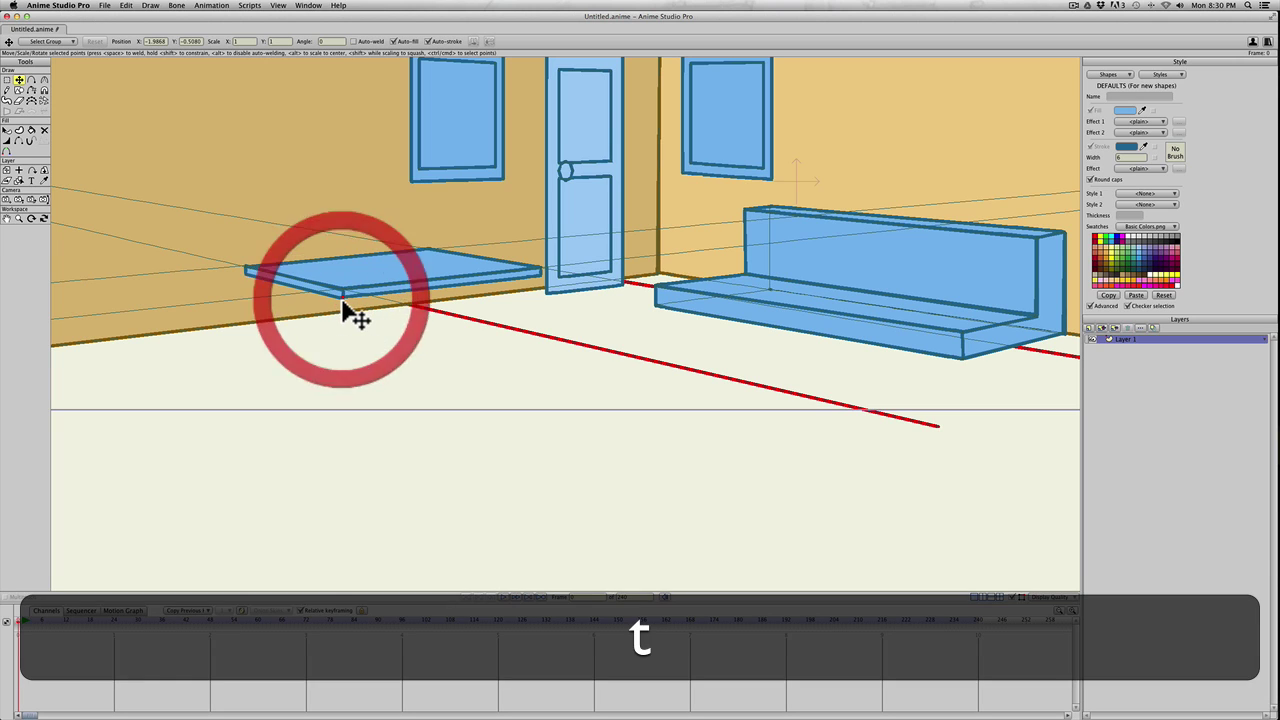
left_click(346, 297)
key("t")
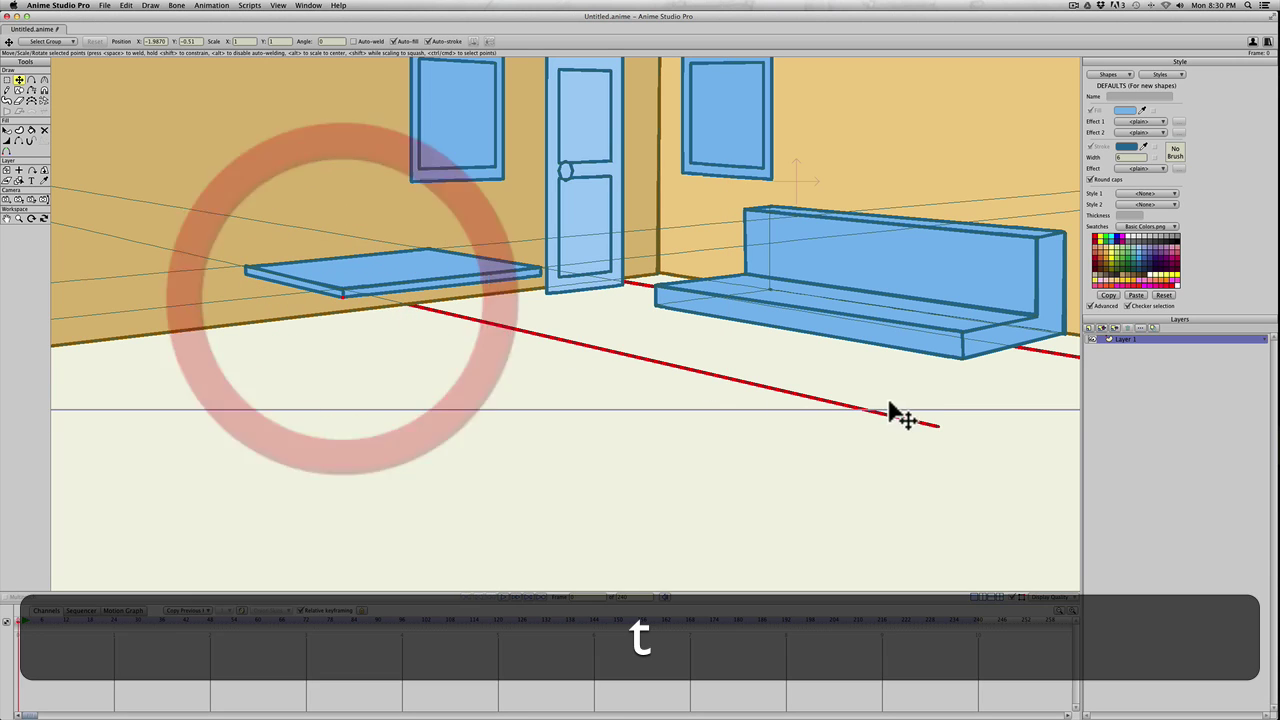
left_click_drag(938, 426, 910, 438)
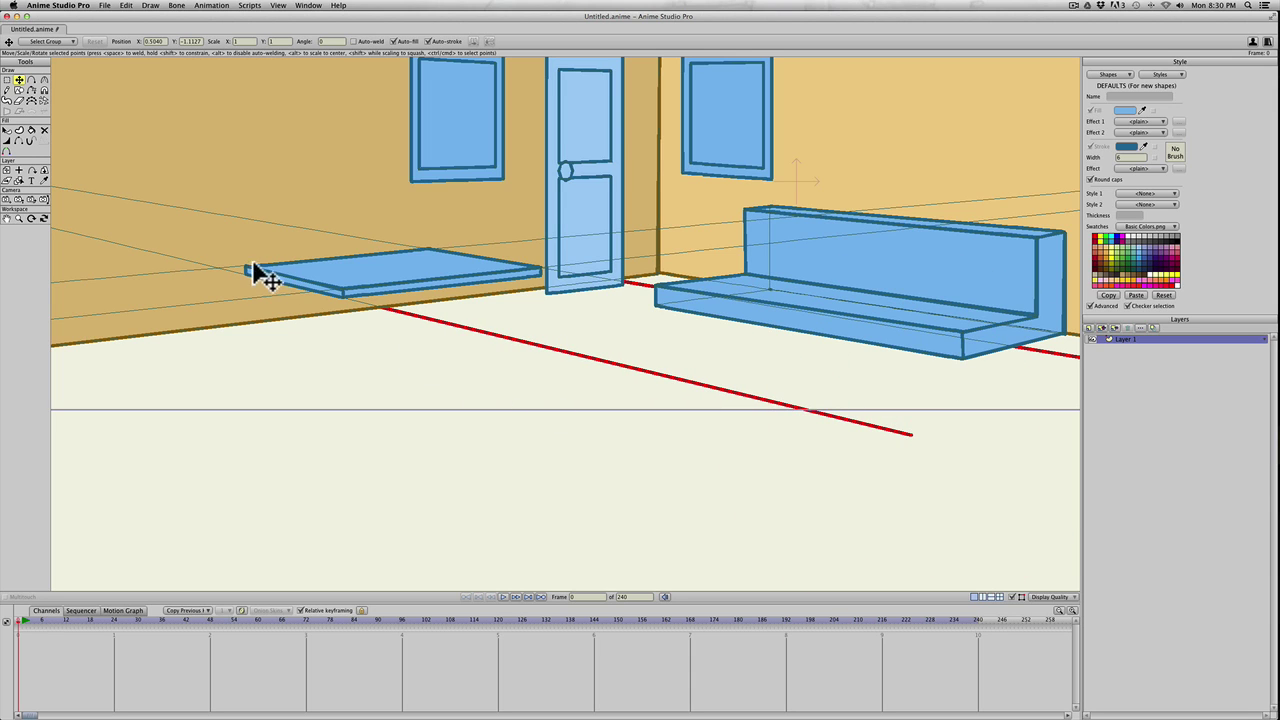
Swing the nearer red guide line and the lower purple guide line so they cross on the floor below the tabletop
scroll(268, 338, "down", 2)
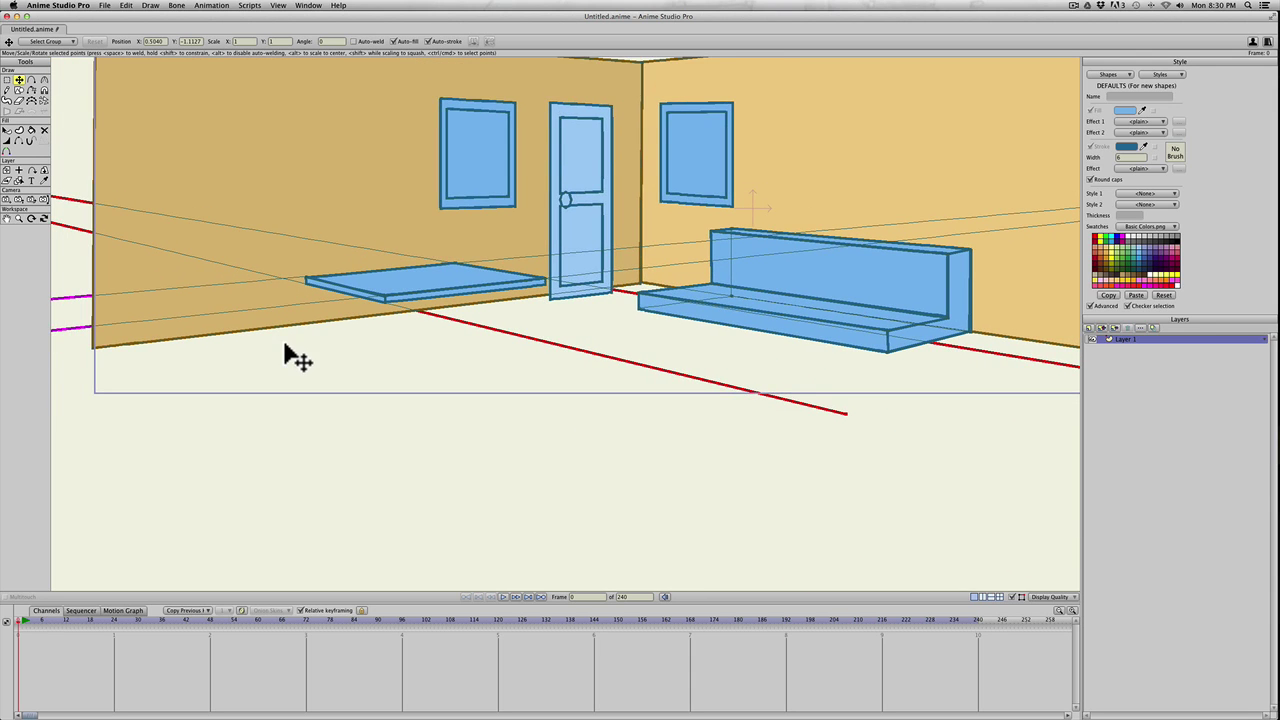
scroll(286, 356, "up", 1)
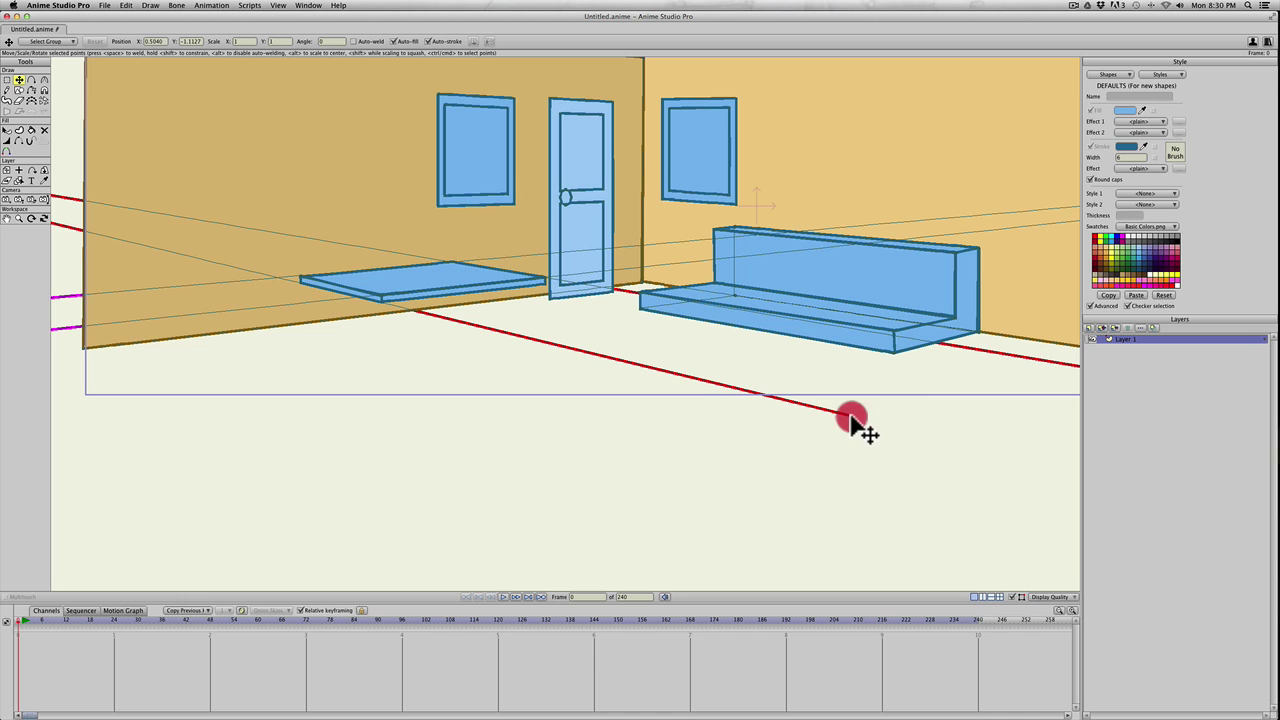
left_click_drag(852, 420, 599, 446)
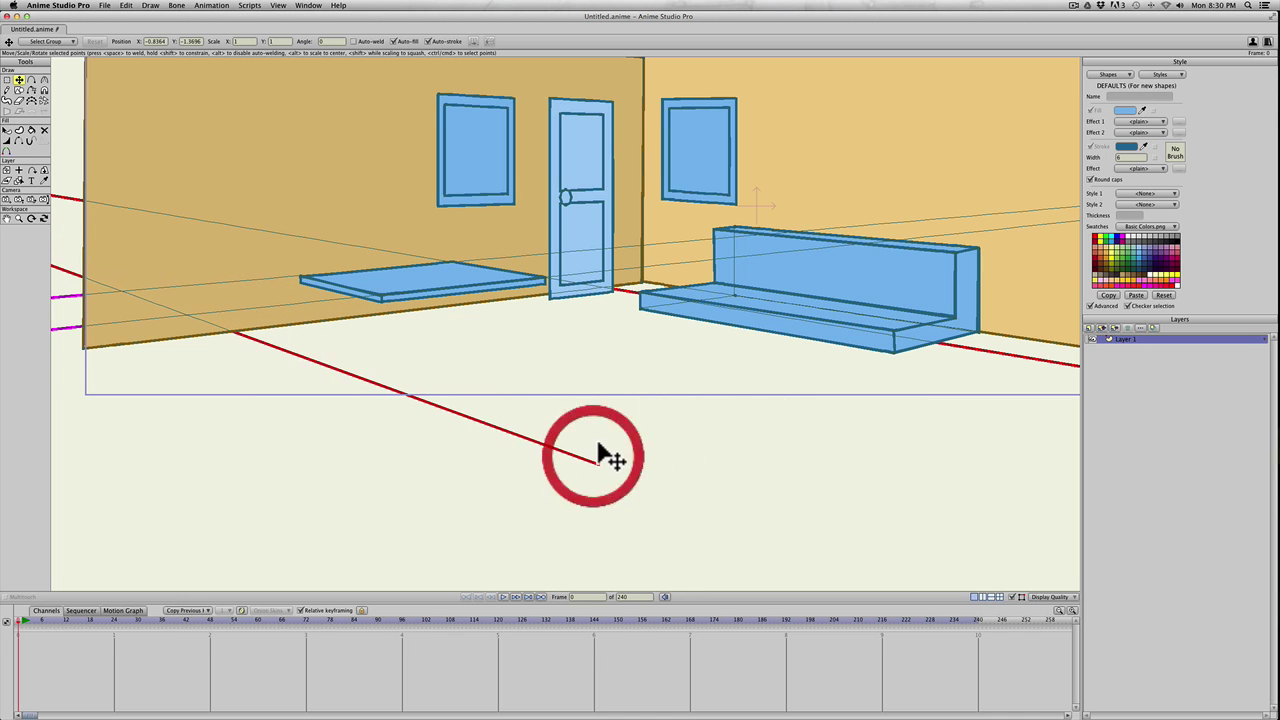
scroll(600, 452, "down", 3)
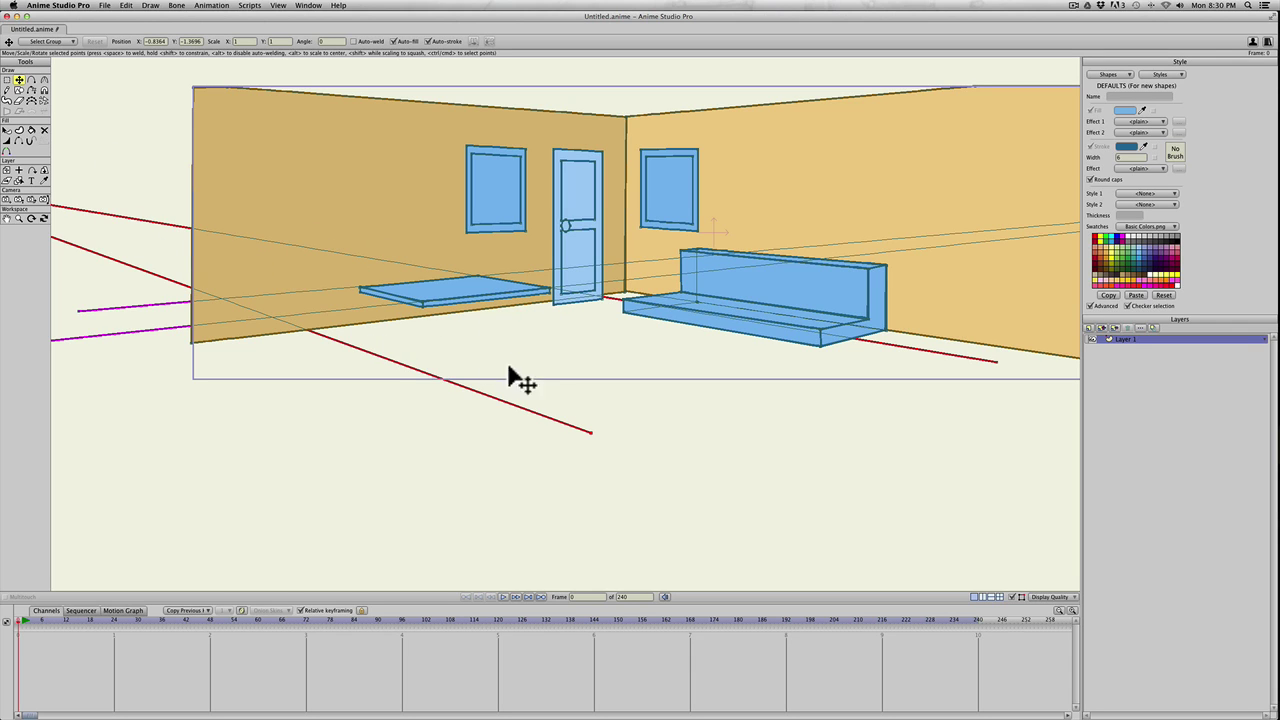
key("t")
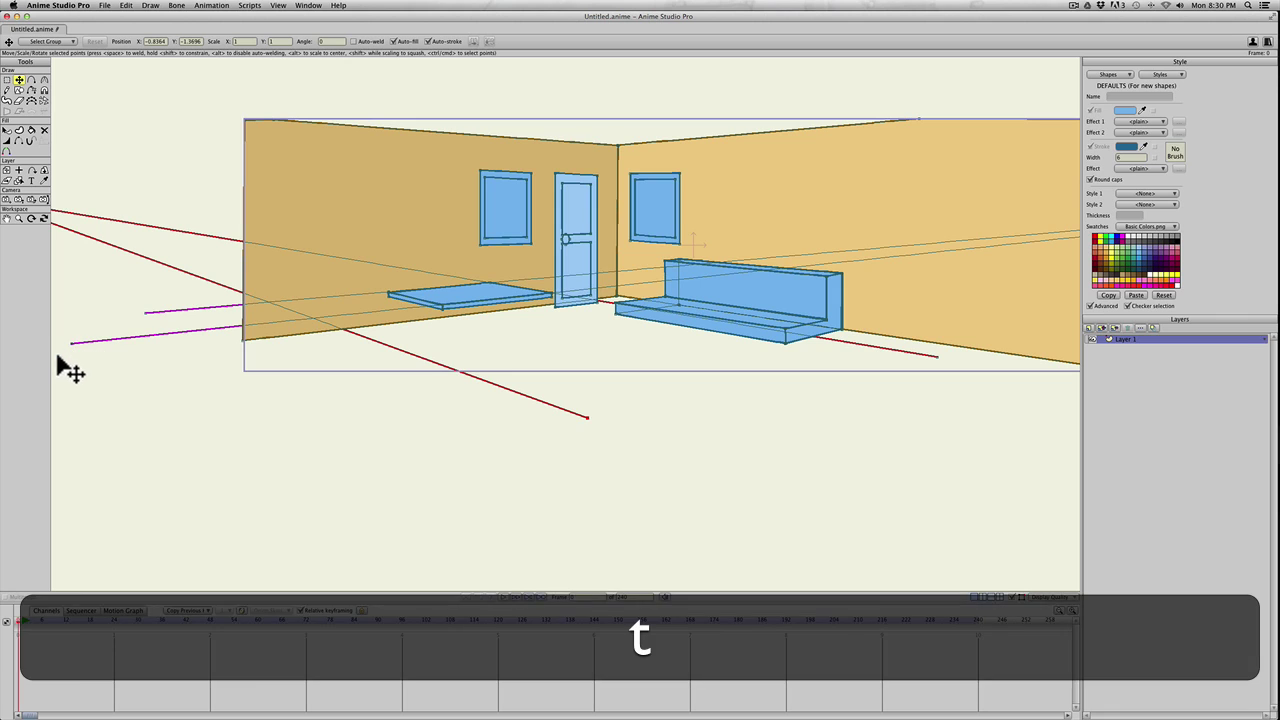
left_click_drag(70, 344, 103, 385)
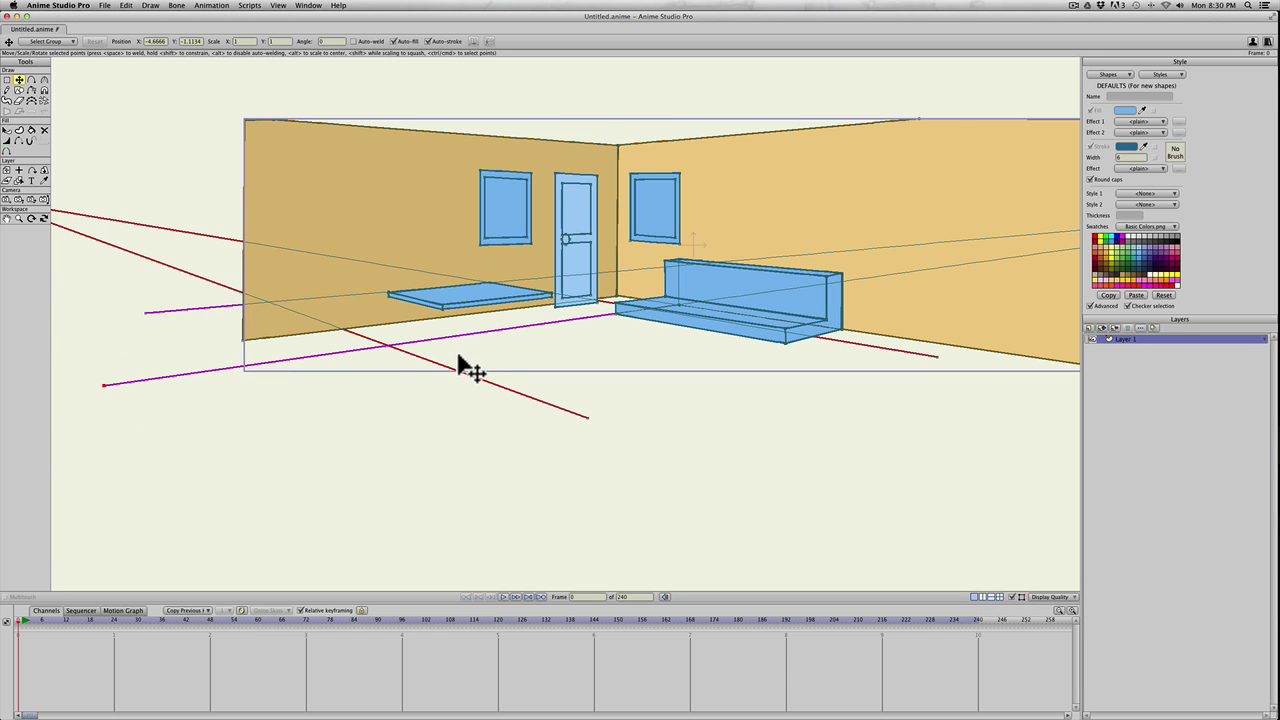
Draw a rectangle under the tabletop and stretch its right side toward the tabletop's right corner, following the lower purple guide line
scroll(440, 364, "up", 5)
key("s")
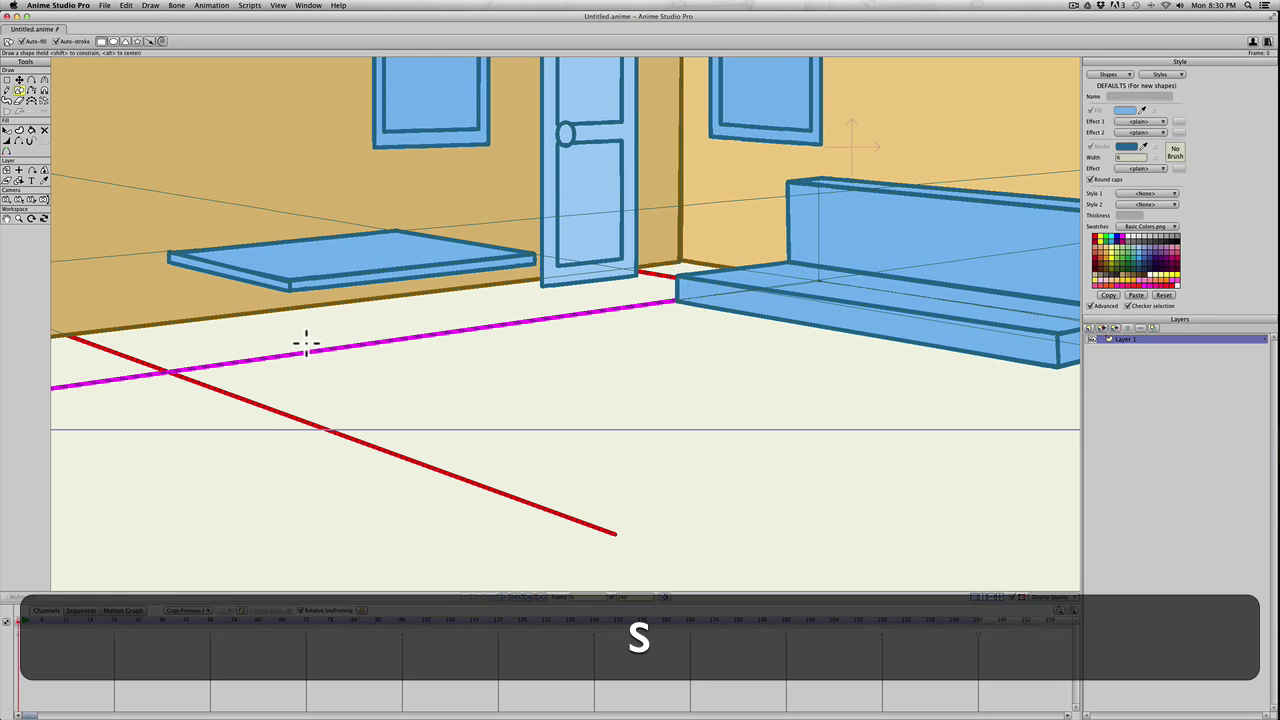
left_click_drag(313, 349, 394, 297)
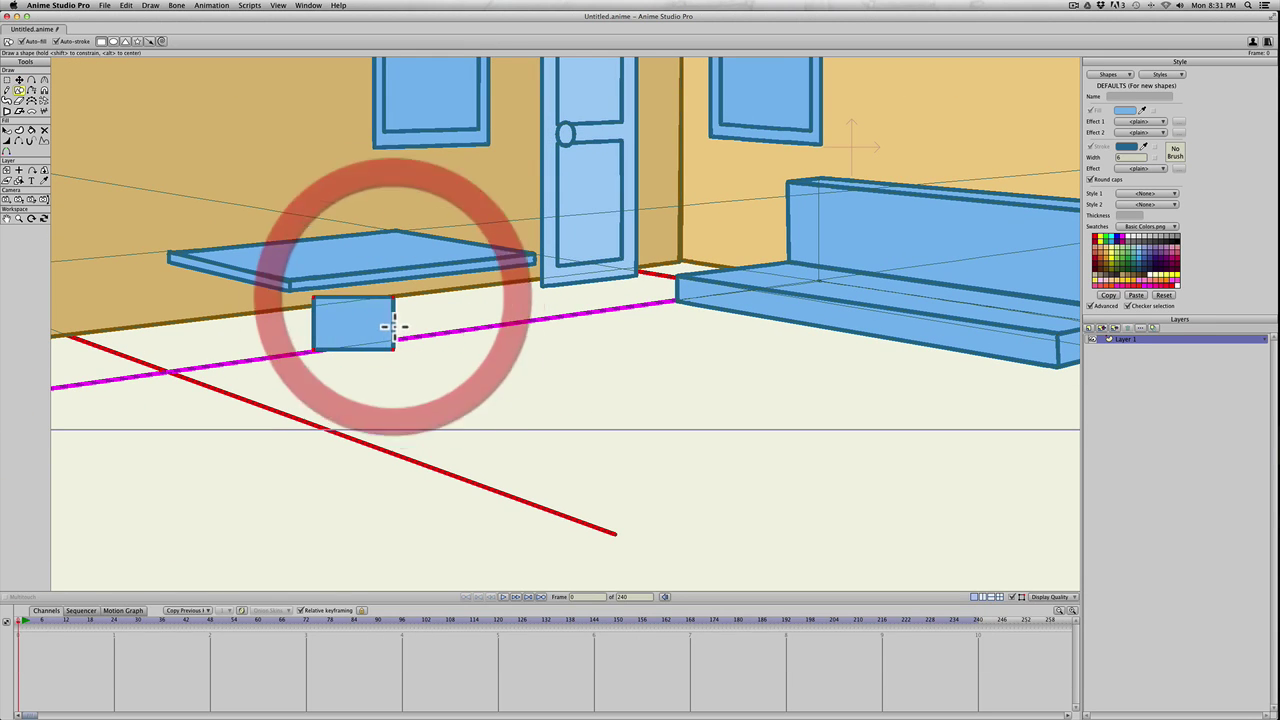
key("t")
left_click_drag(396, 350, 524, 321)
key("t")
left_click_drag(394, 297, 526, 268)
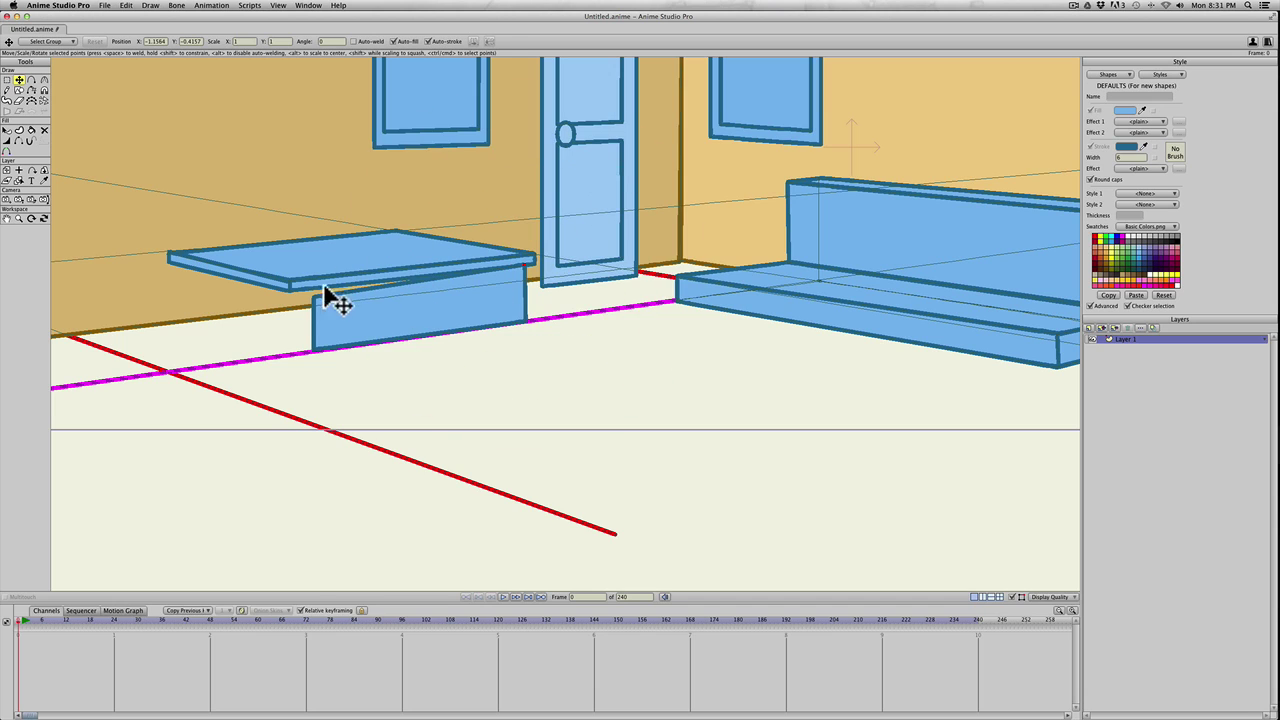
Align the left corners of the table base's front panel vertically under the tabletop's front corner, ending on the lower purple guide line
key("t")
left_click_drag(313, 298, 303, 289)
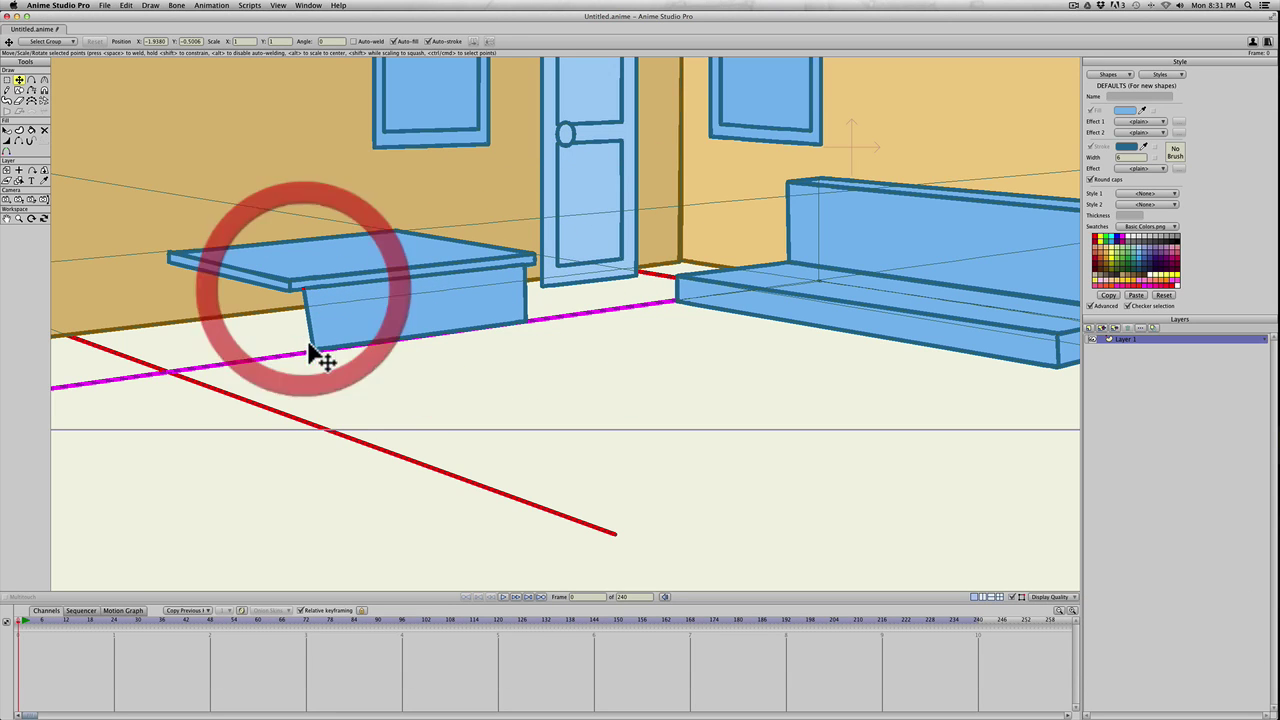
left_click_drag(311, 349, 288, 354)
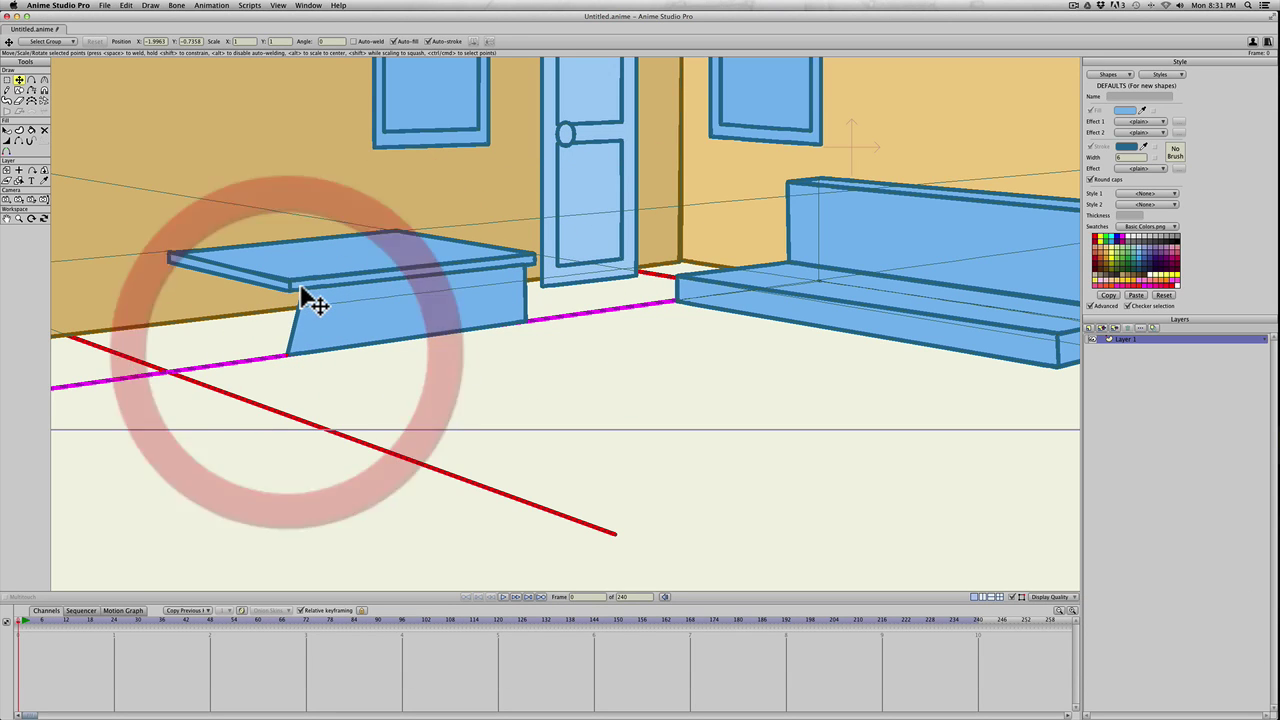
left_click_drag(303, 290, 296, 294)
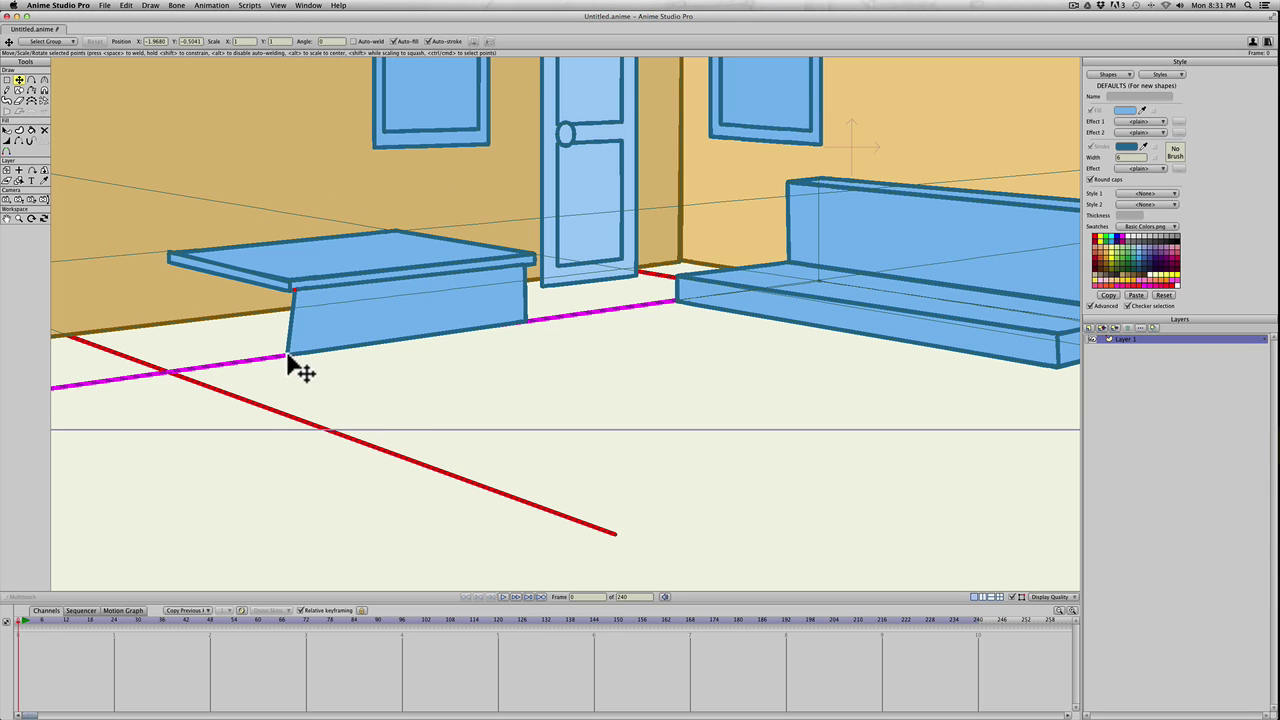
left_click_drag(291, 357, 296, 356)
left_click_drag(296, 292, 296, 292)
Draw a narrow rectangle against the left edge of the front panel as the table base's side panel
left_click_drag(296, 356, 291, 291)
key("s")
key("t")
left_click(284, 340, "shift")
key("t")
key("super+z")
Send the table's side panel to the back of the stacking order, and send the left wall behind it
key("q")
left_click(280, 331)
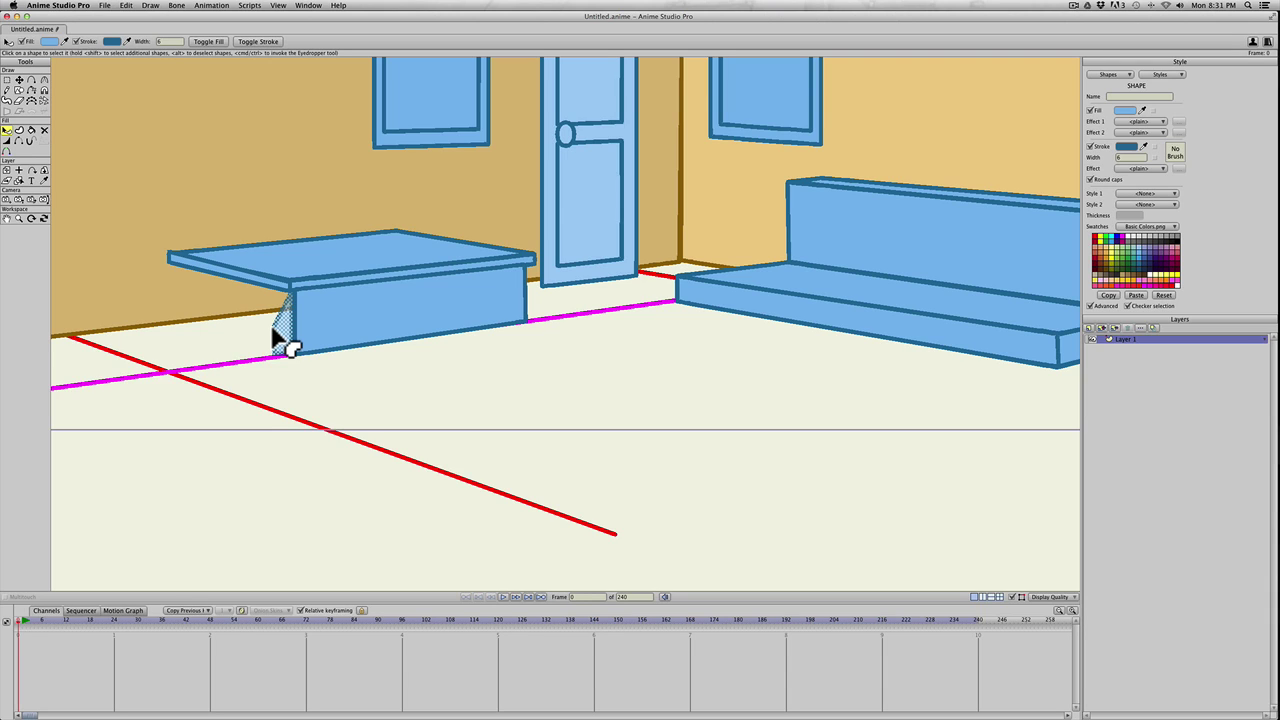
key("shift")
key("alt")
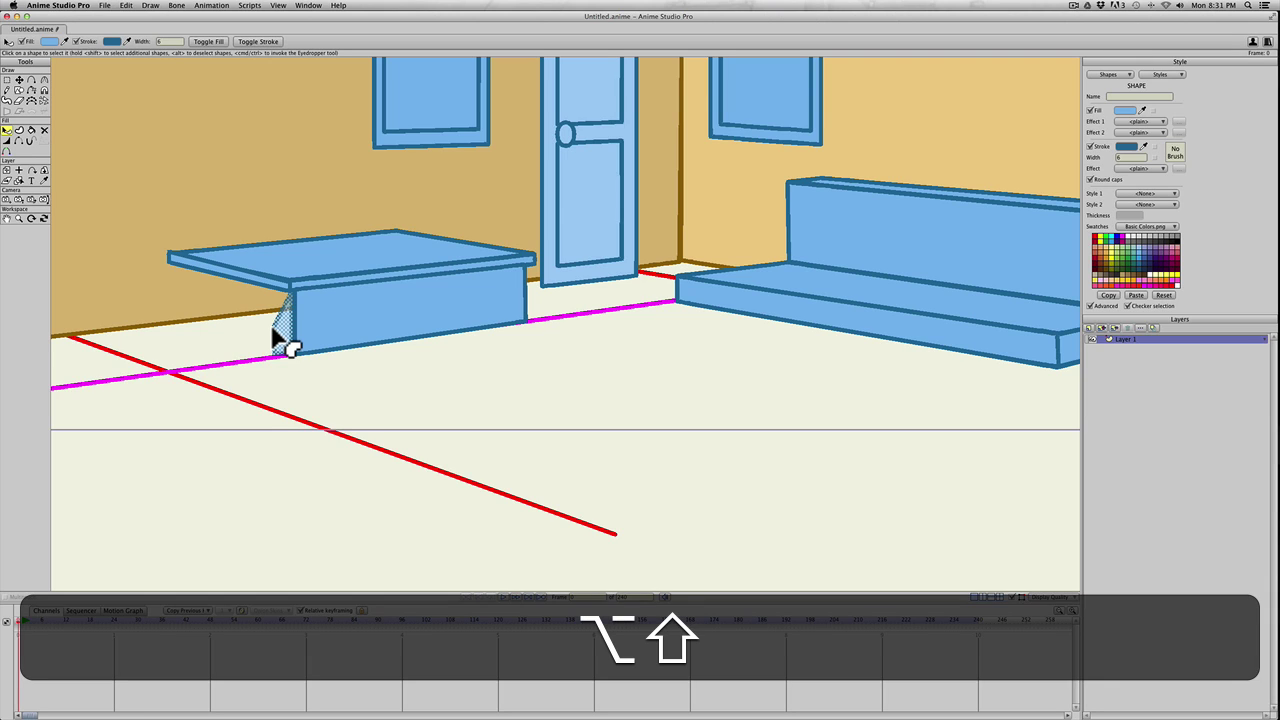
key("alt+shift+Down")
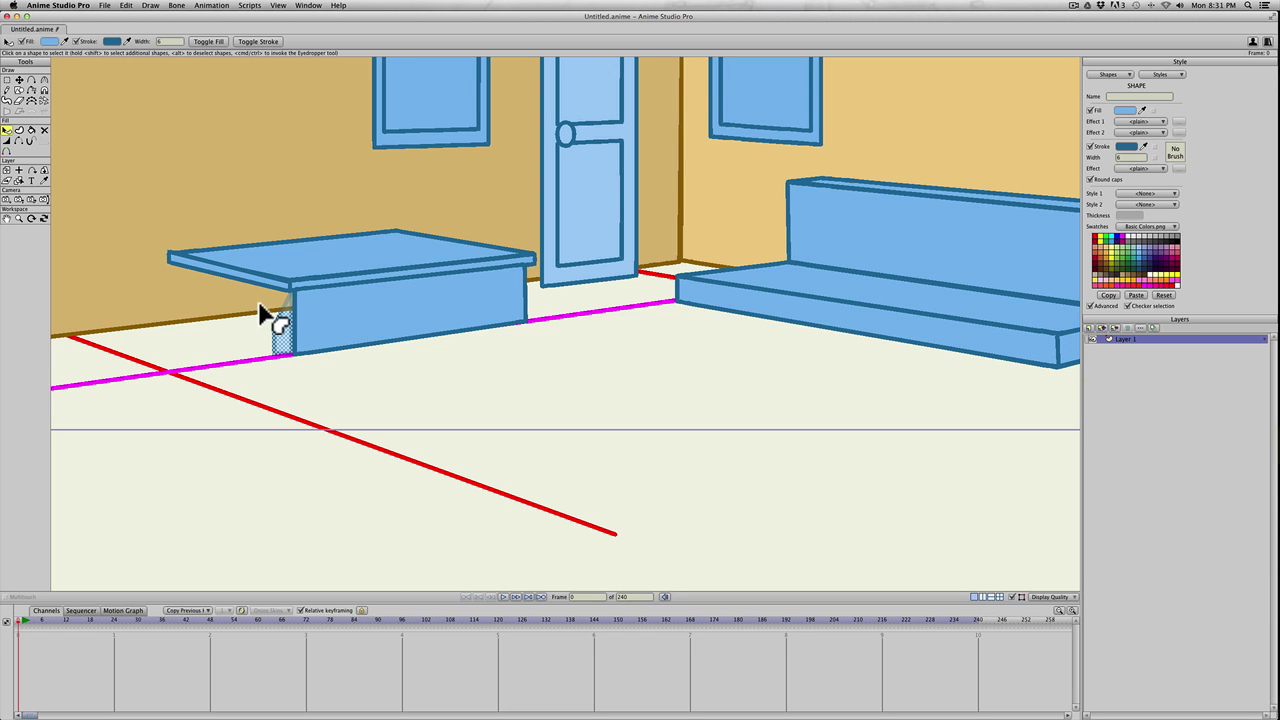
left_click(262, 314)
key("shift")
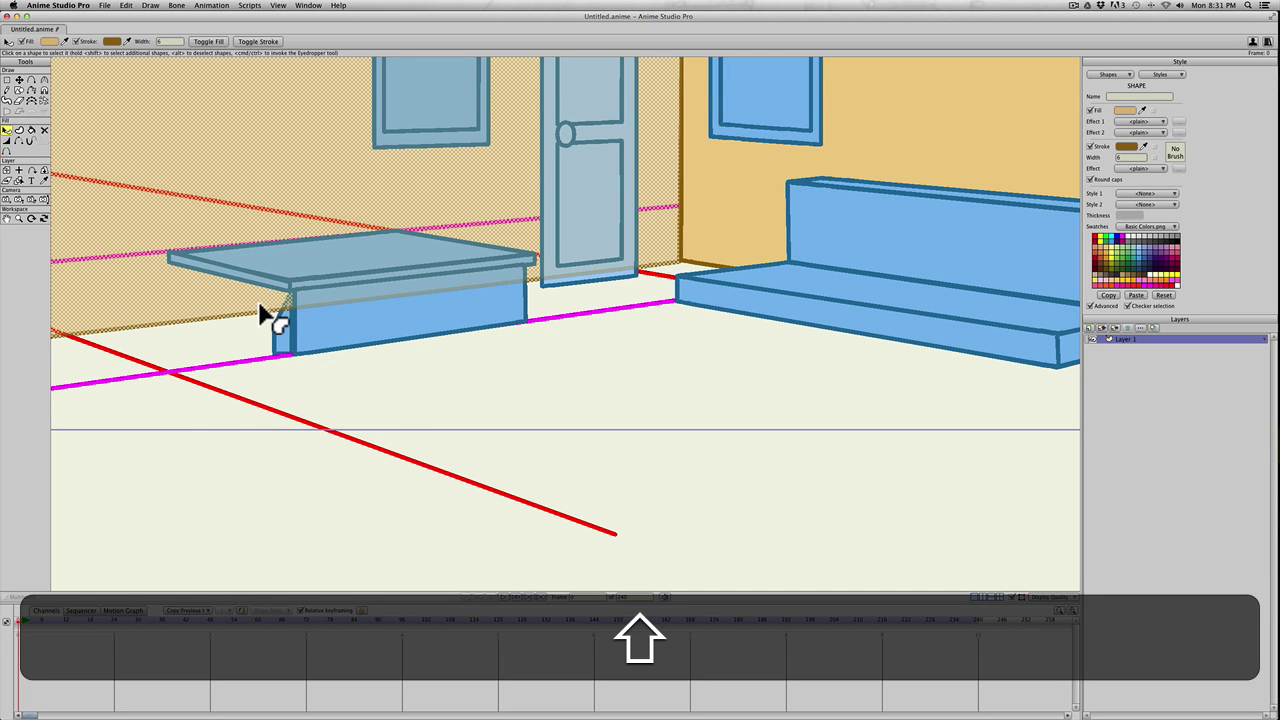
key("alt+shift+Down")
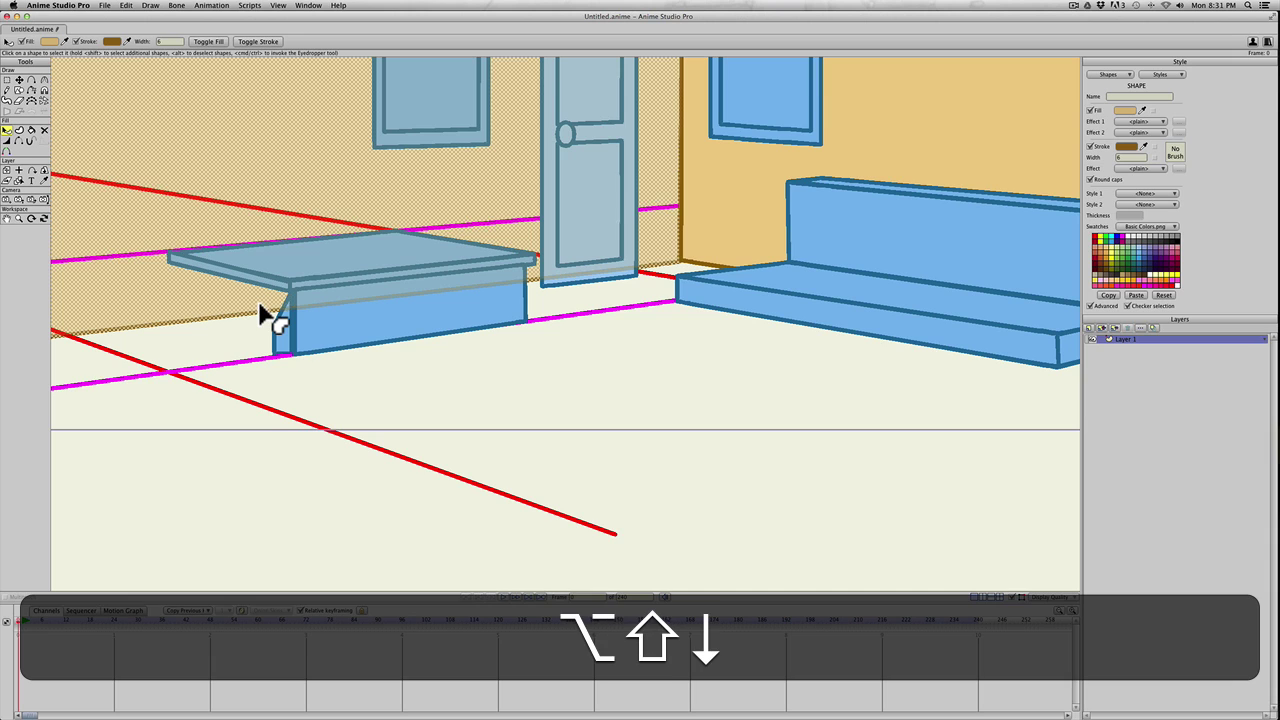
Select the side panel and stretch its upper left corner toward the tabletop's left corner
left_click(227, 341)
left_click(279, 338)
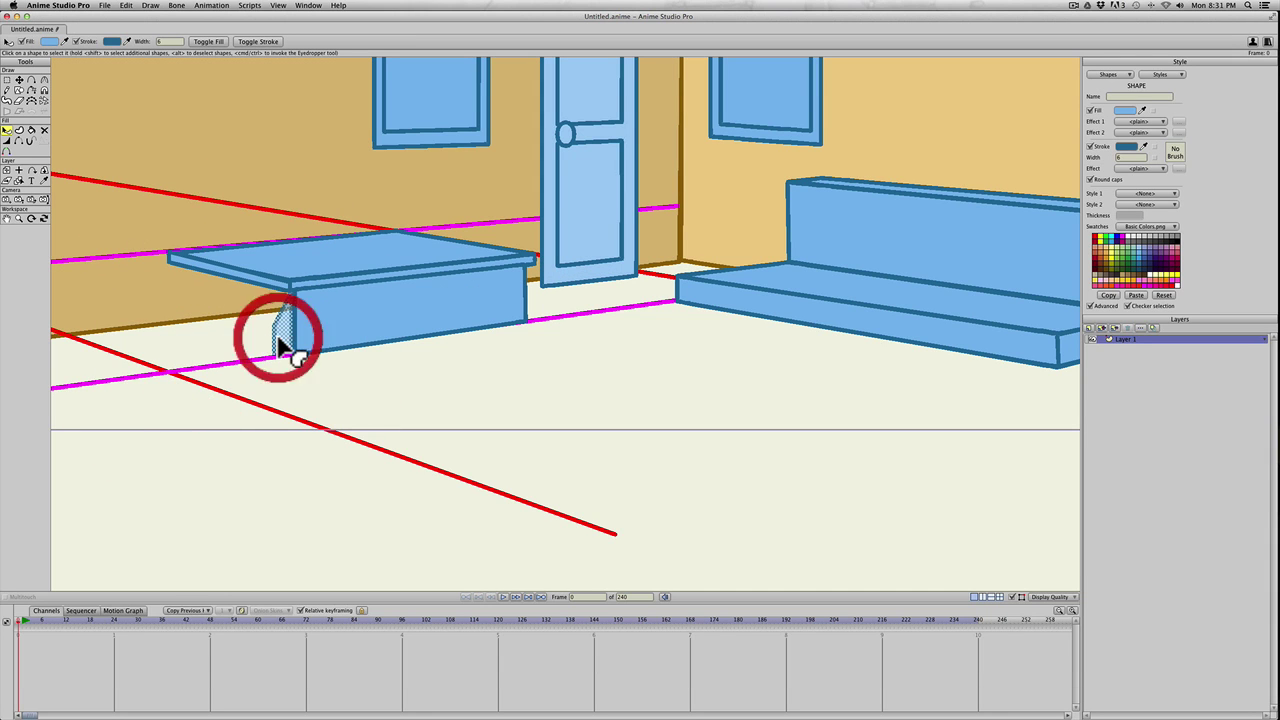
key("t")
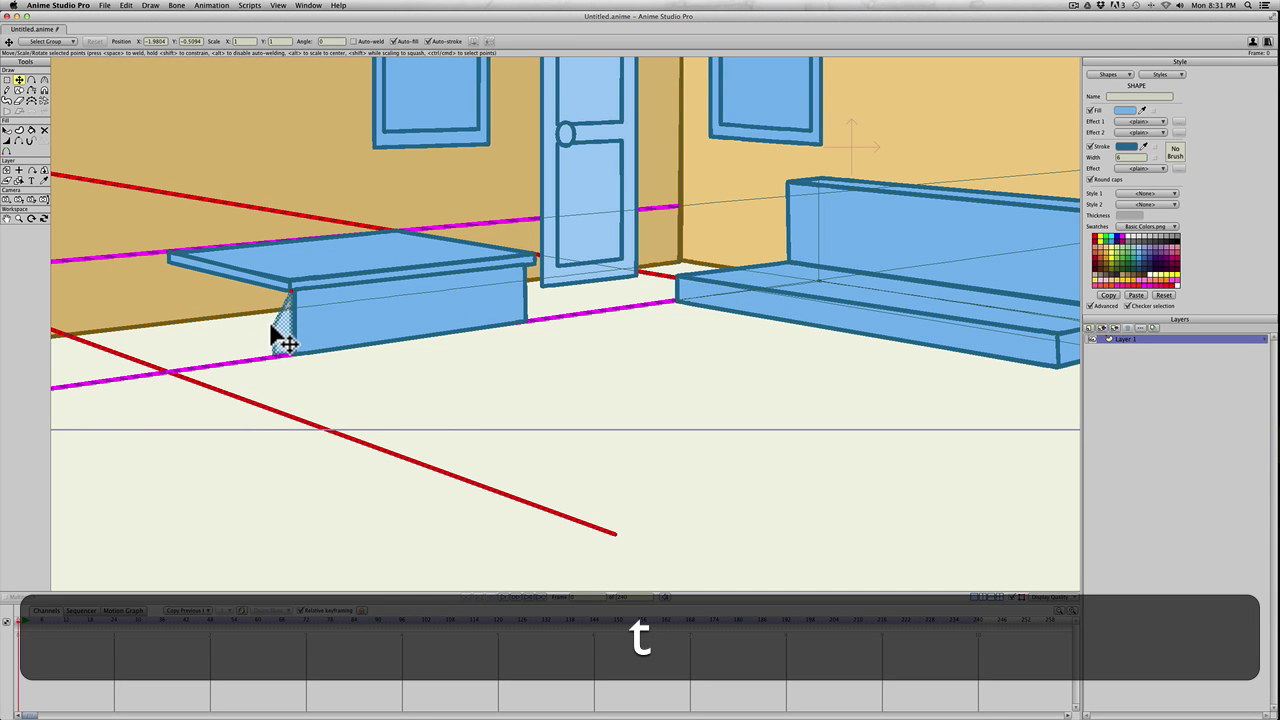
mouse_move(284, 341)
left_mouse_down()
mouse_move(206, 257)
mouse_move(211, 268)
mouse_move(177, 266)
mouse_move(243, 363)
mouse_move(270, 360)
left_mouse_up()
key("t")
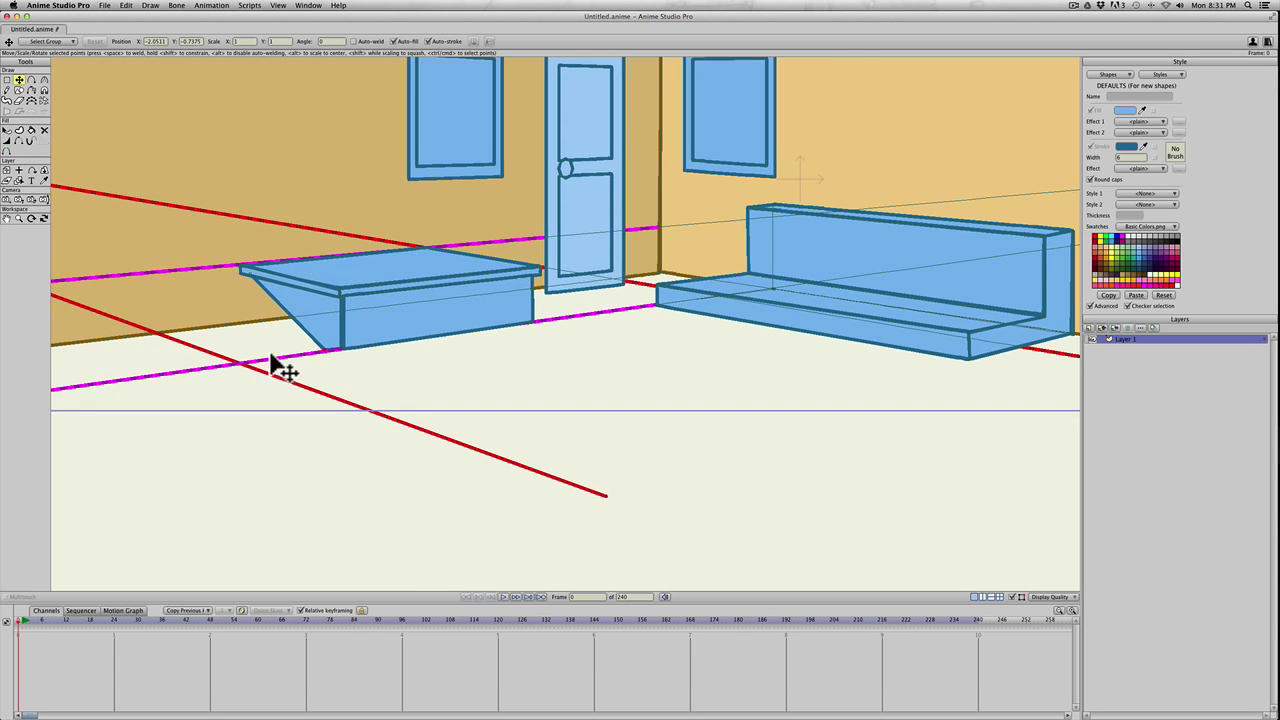
Swing the nearer red guide line through the base's lower front corner and align the side panel's left corners to it and the tabletop
key("t")
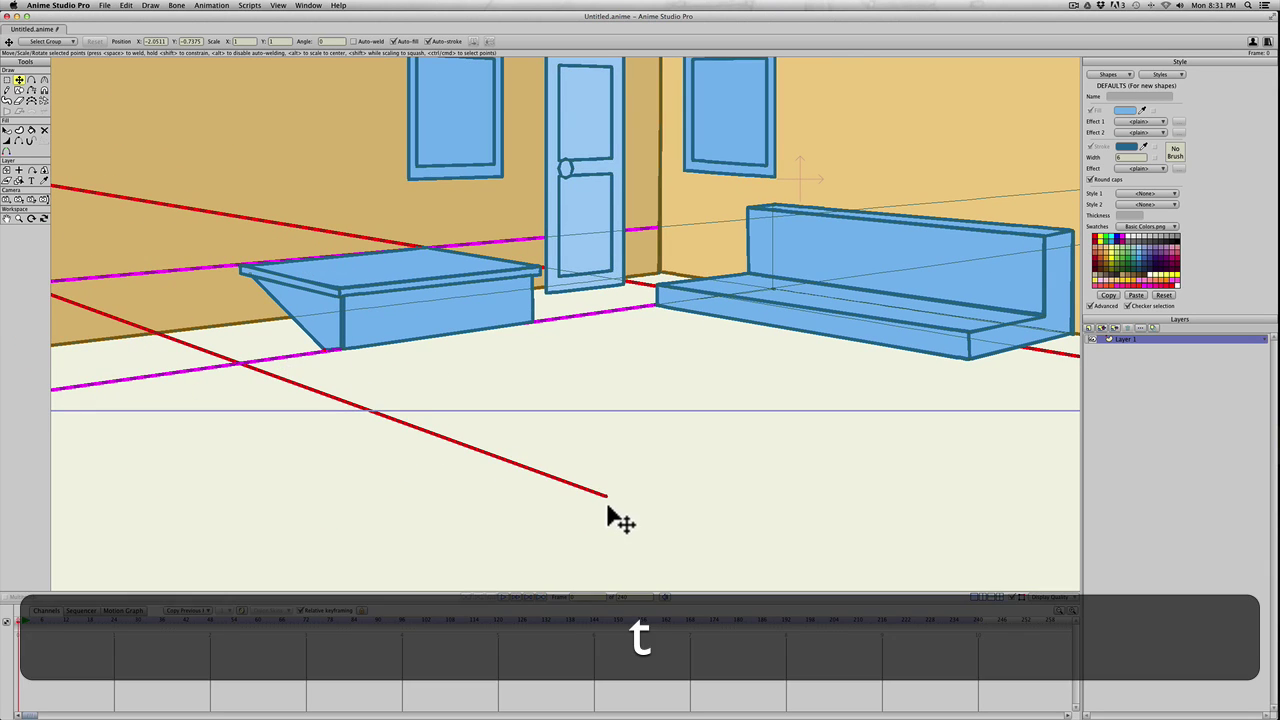
left_click_drag(608, 510, 628, 447)
key("t")
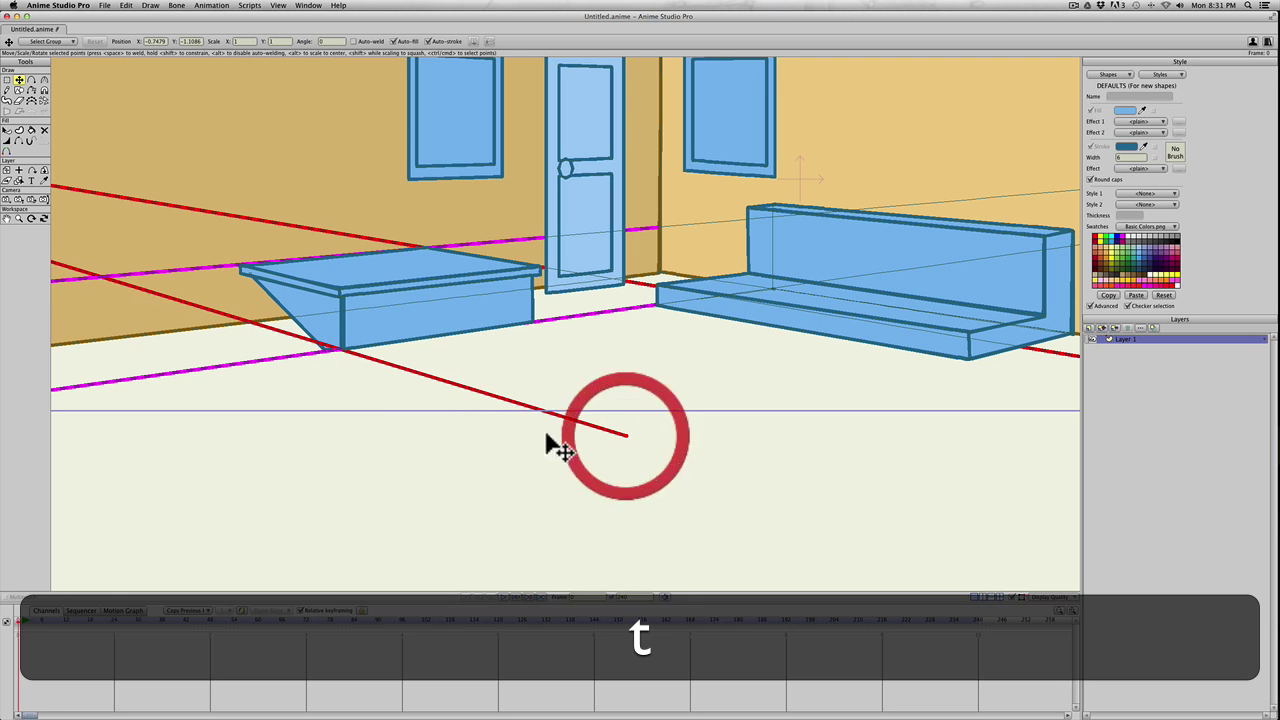
left_click_drag(323, 350, 249, 326)
left_click_drag(250, 272, 248, 274)
Swing both purple guide lines so they cross the table's front panel as the upper and lower limits of a drawer
scroll(254, 311, "down", 4)
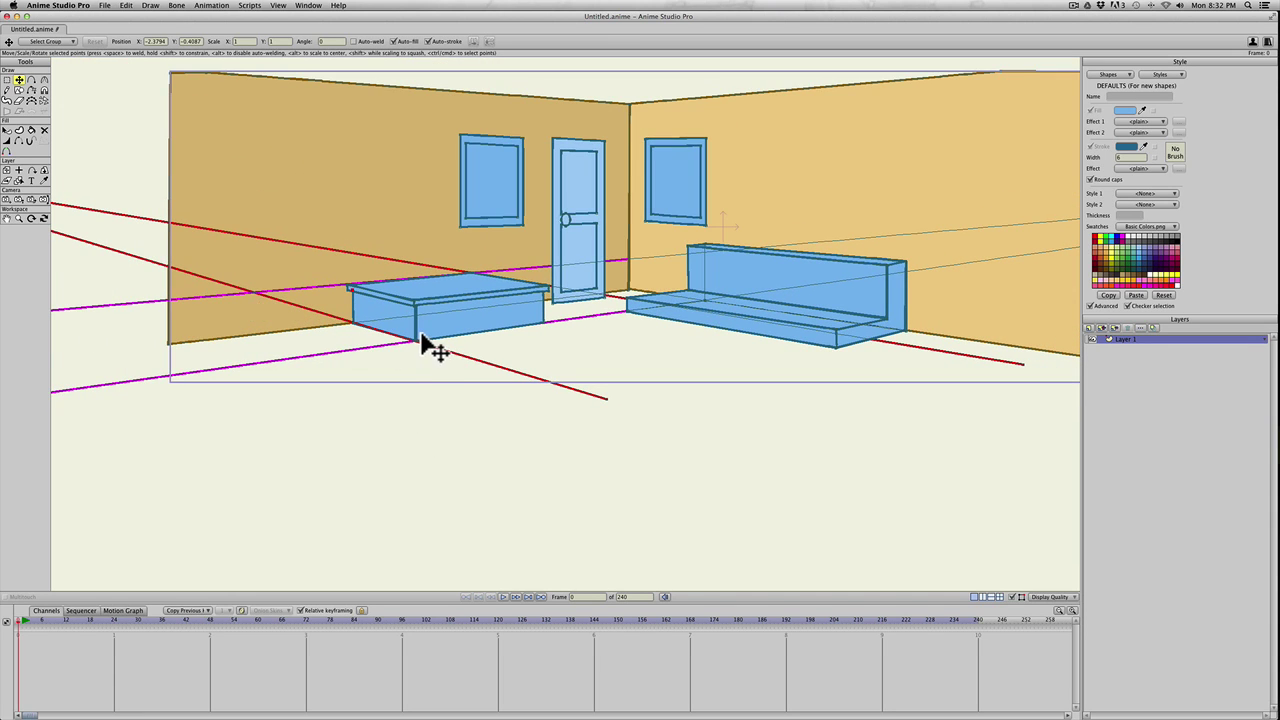
scroll(129, 397, "down", 2)
scroll(151, 400, "up", 2)
key("t")
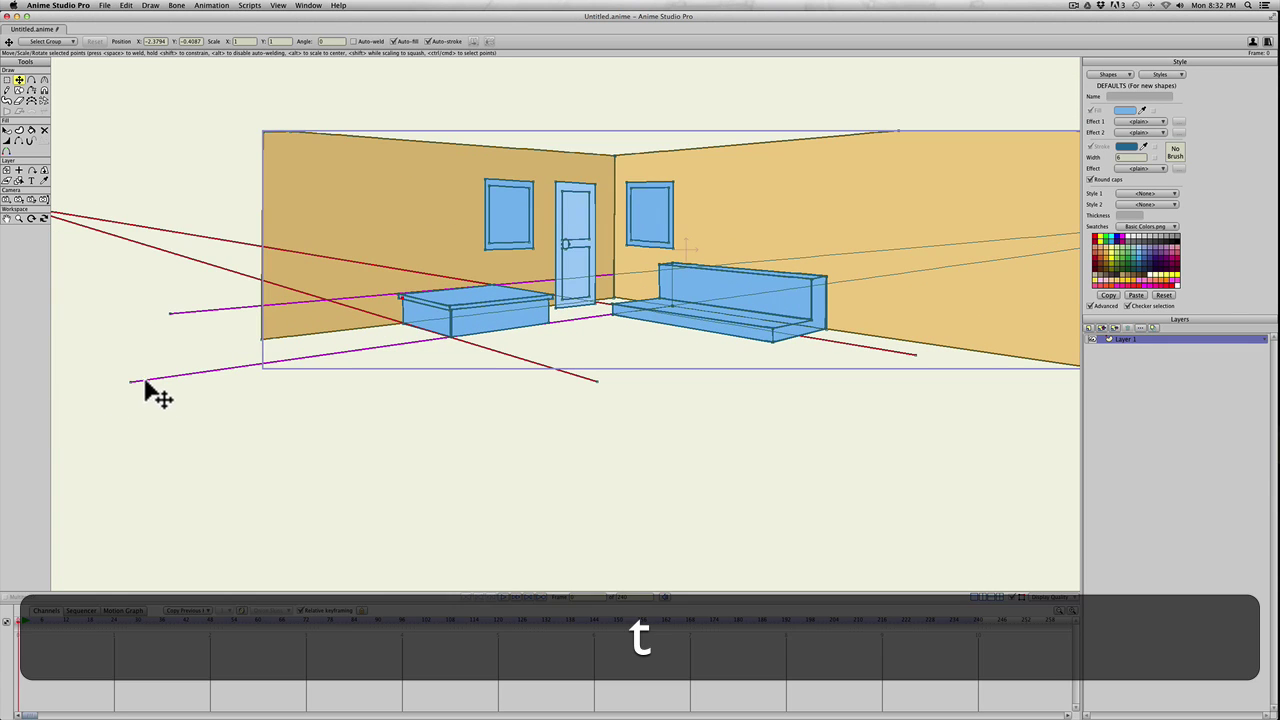
left_click_drag(133, 383, 152, 371)
left_click_drag(170, 313, 172, 347)
scroll(443, 357, "up", 3)
Draw a rectangle on the table's front panel and fit its corners to the purple guide lines as an inset drawer front
key("s")
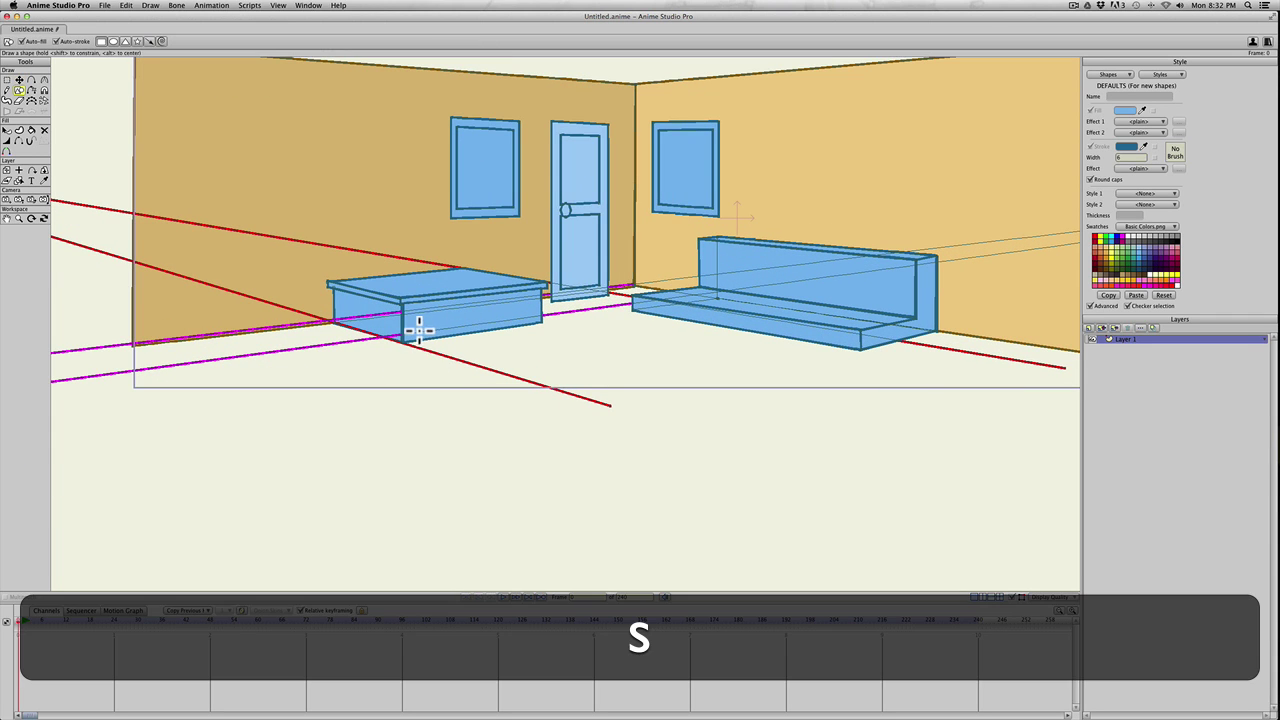
left_click(440, 312)
key("t")
scroll(443, 336, "up", 3)
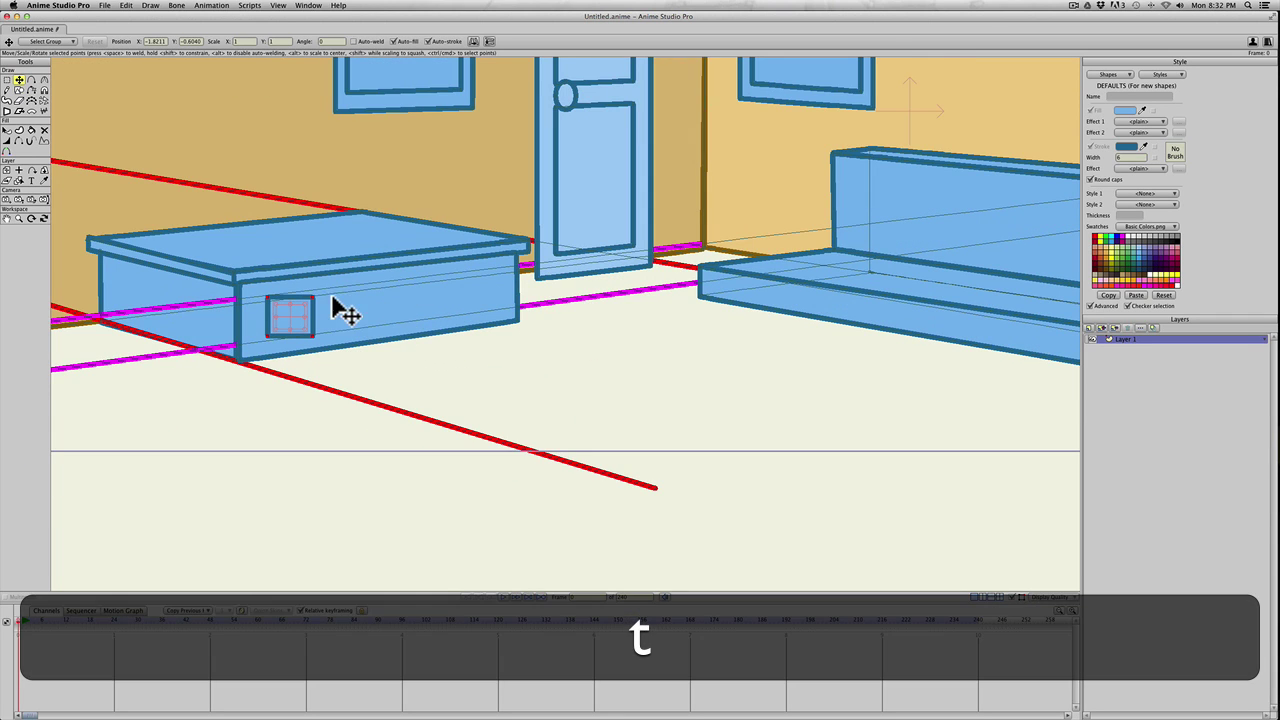
left_click_drag(312, 298, 268, 343)
key("t")
left_click_drag(441, 275, 268, 303)
left_click_drag(491, 274, 492, 312)
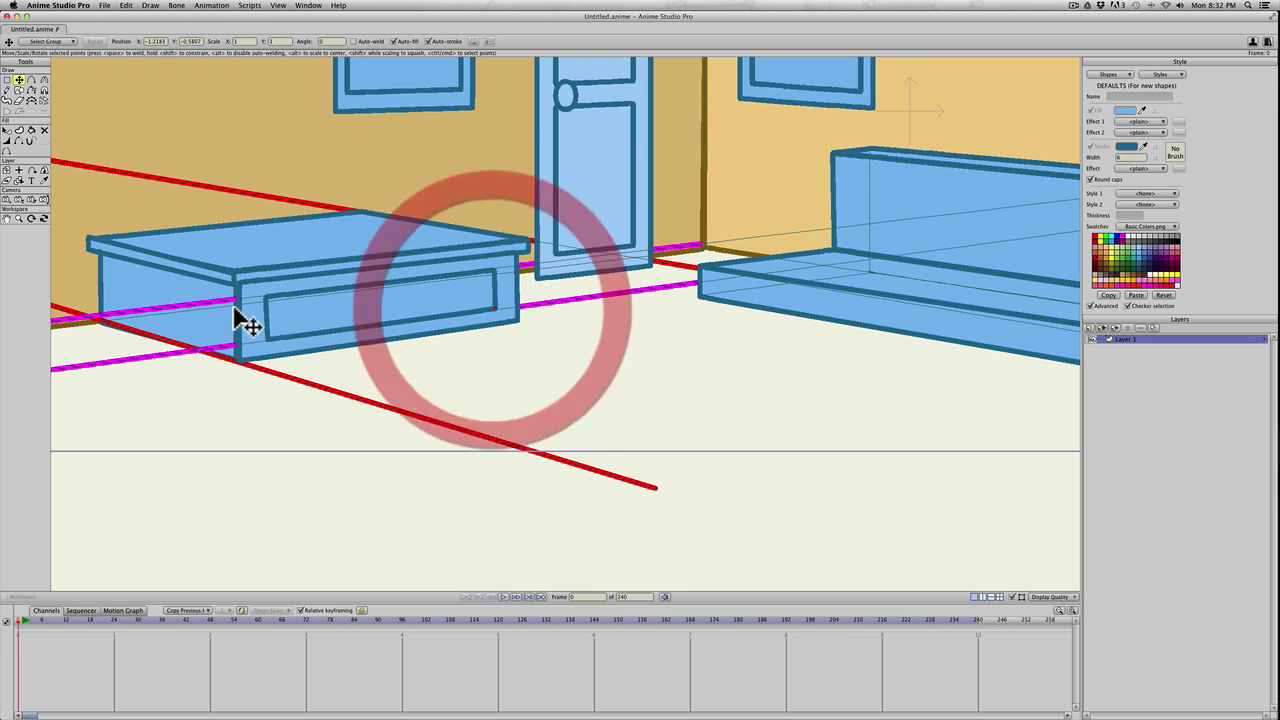
left_click_drag(264, 341, 264, 340)
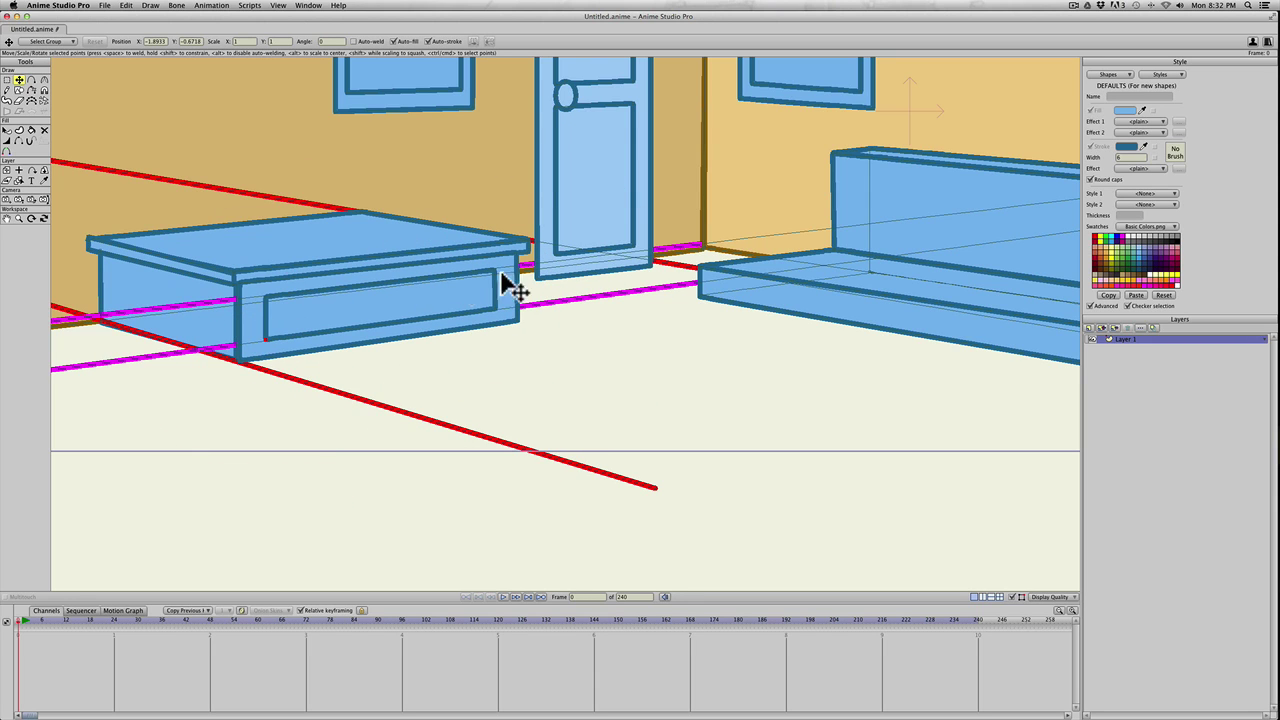
Draw a small oval at the centre of the drawer front as its knob
key("s")
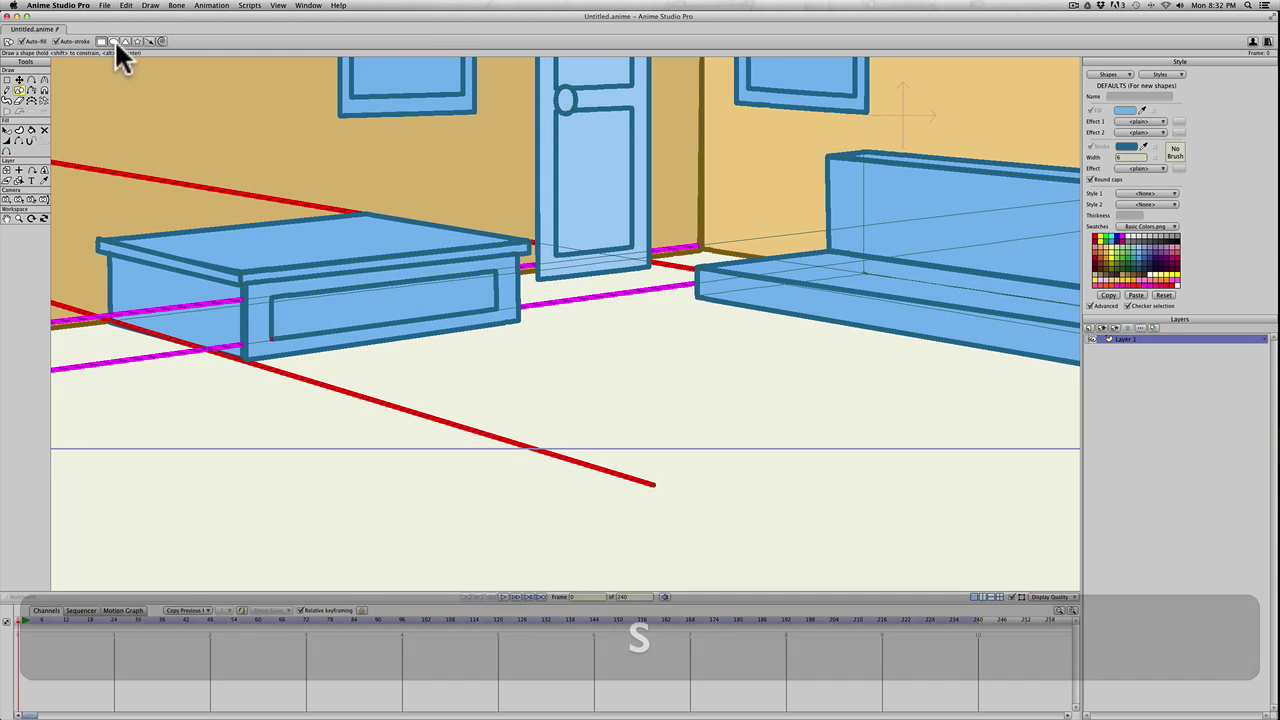
left_click(114, 41)
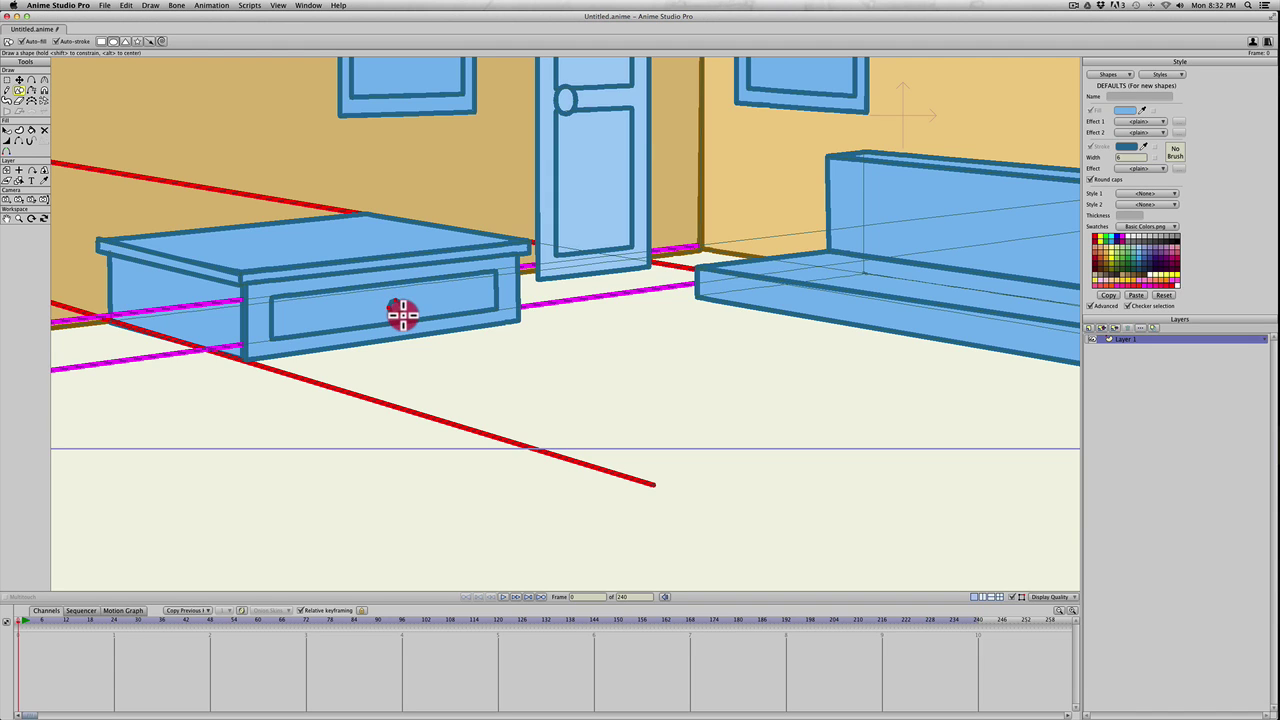
left_click_drag(403, 315, 396, 309)
scroll(380, 300, "down", 5)
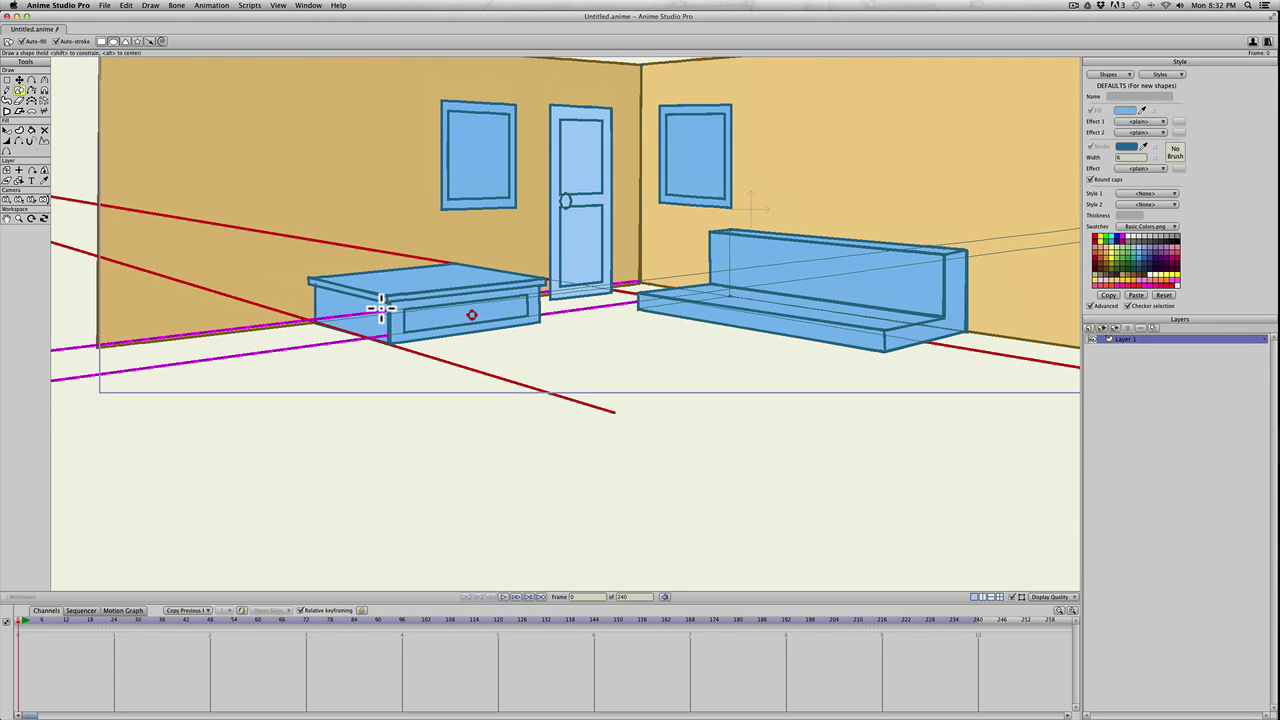
scroll(380, 308, "down", 2)
scroll(380, 308, "up", 1)
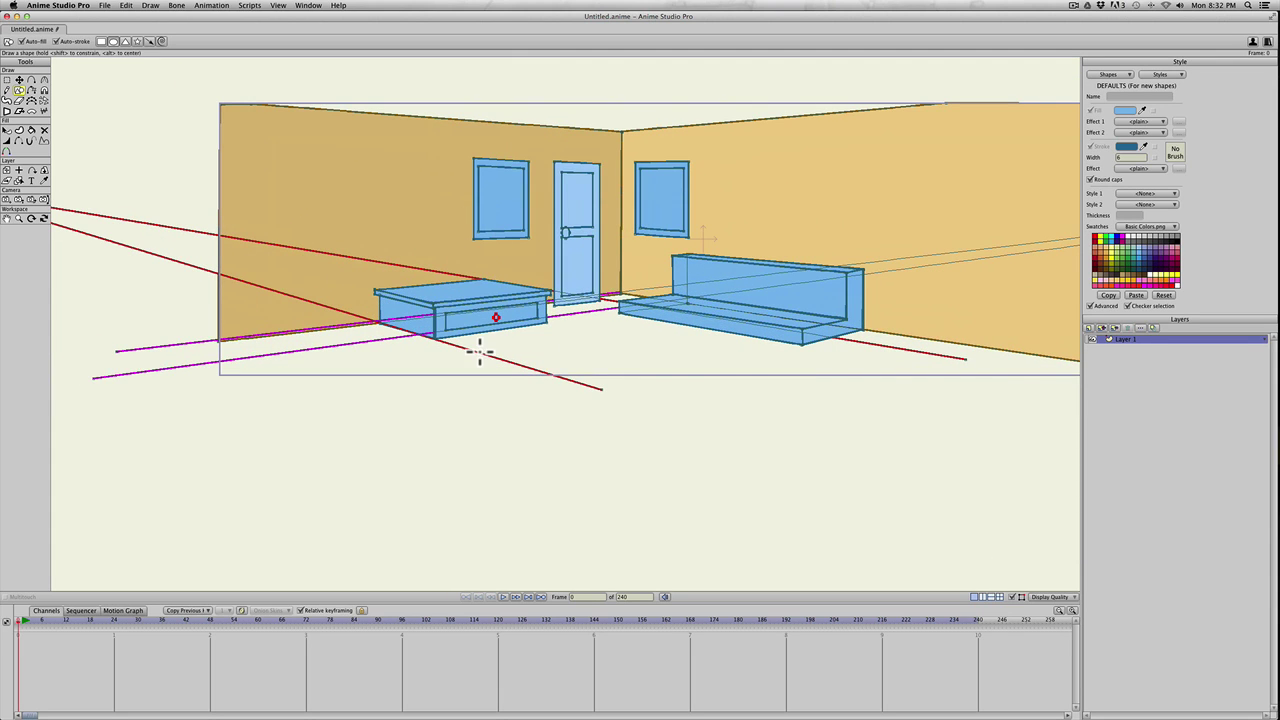
scroll(610, 342, "down", 1)
scroll(620, 343, "up", 2)
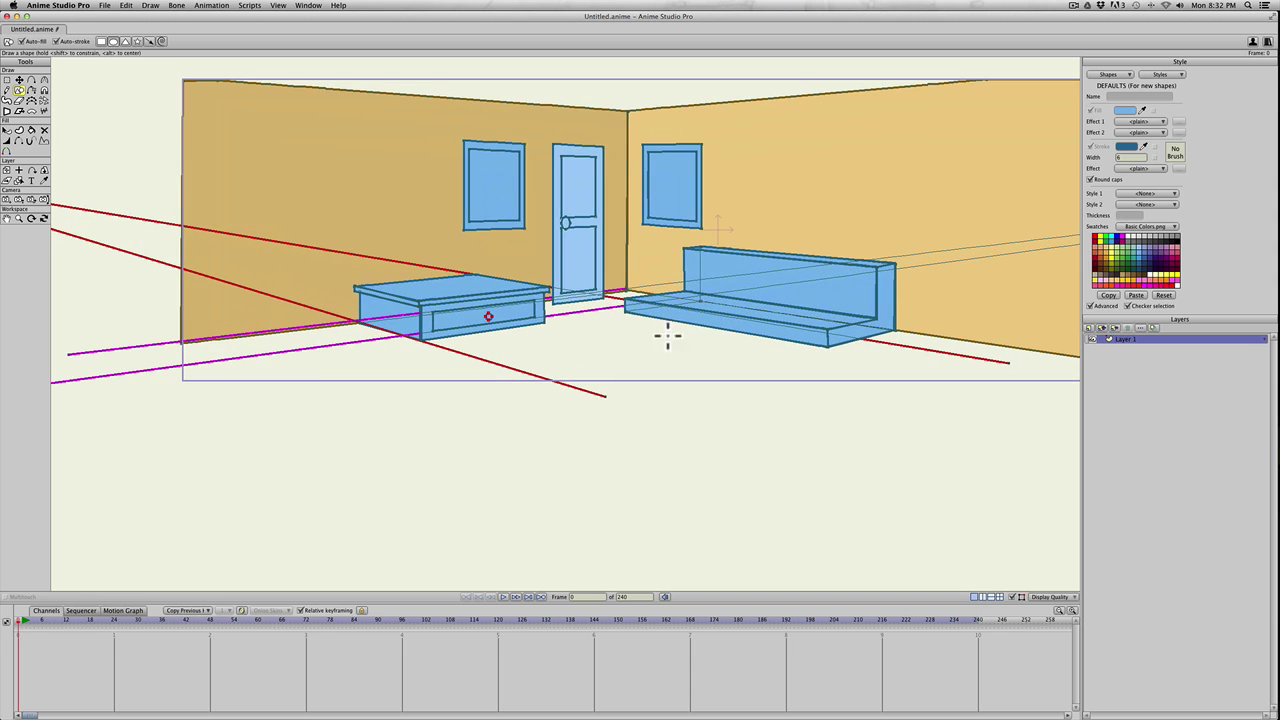
key("g")
left_click(610, 348)
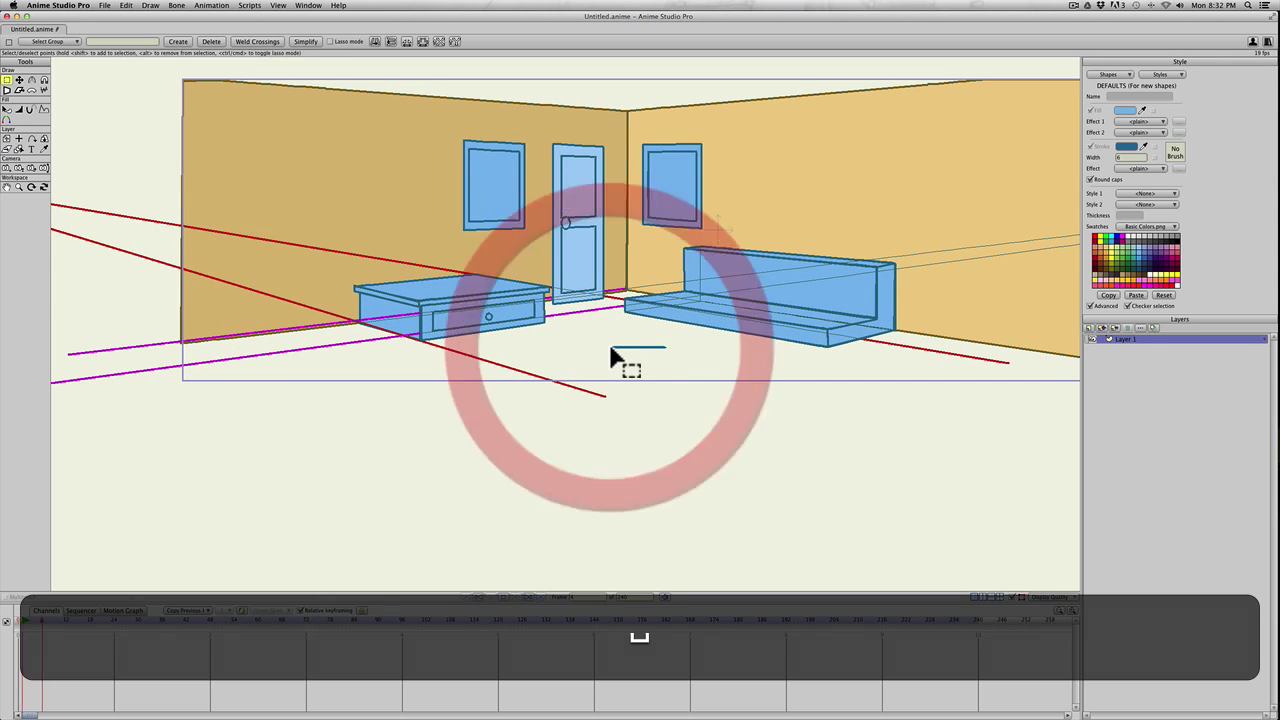
key("super+z")
key("s")
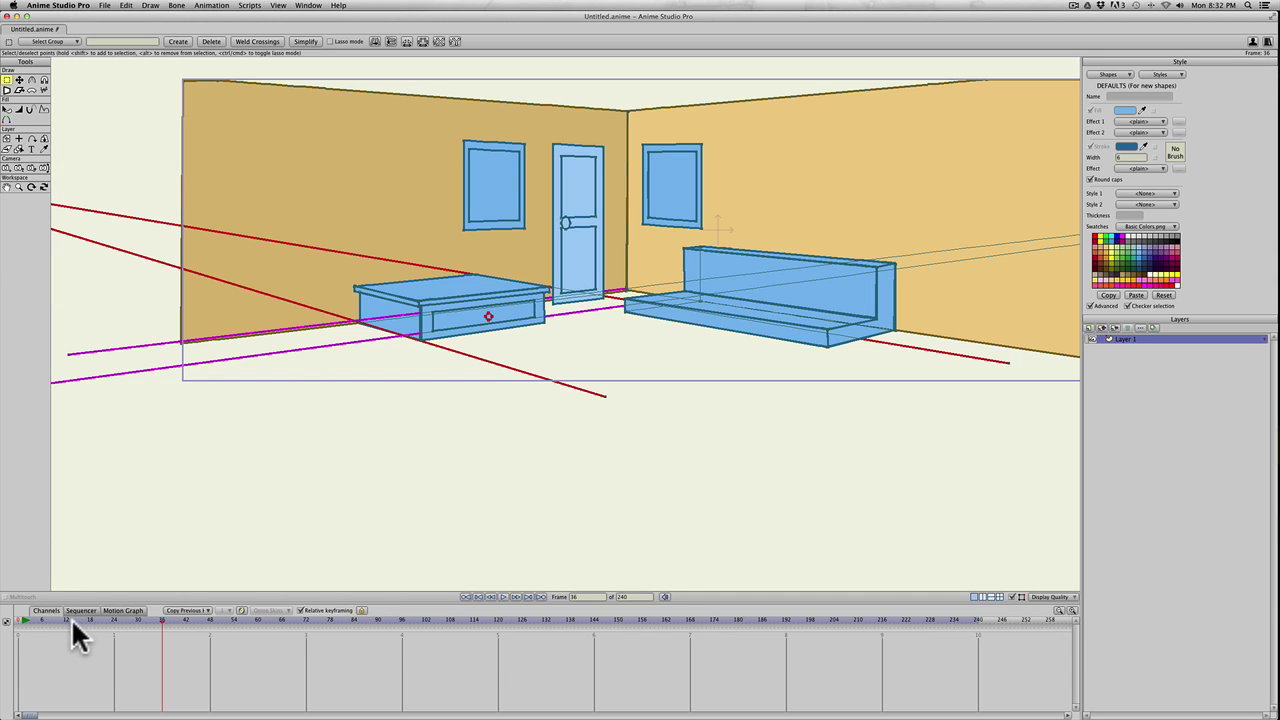
left_click(19, 620)
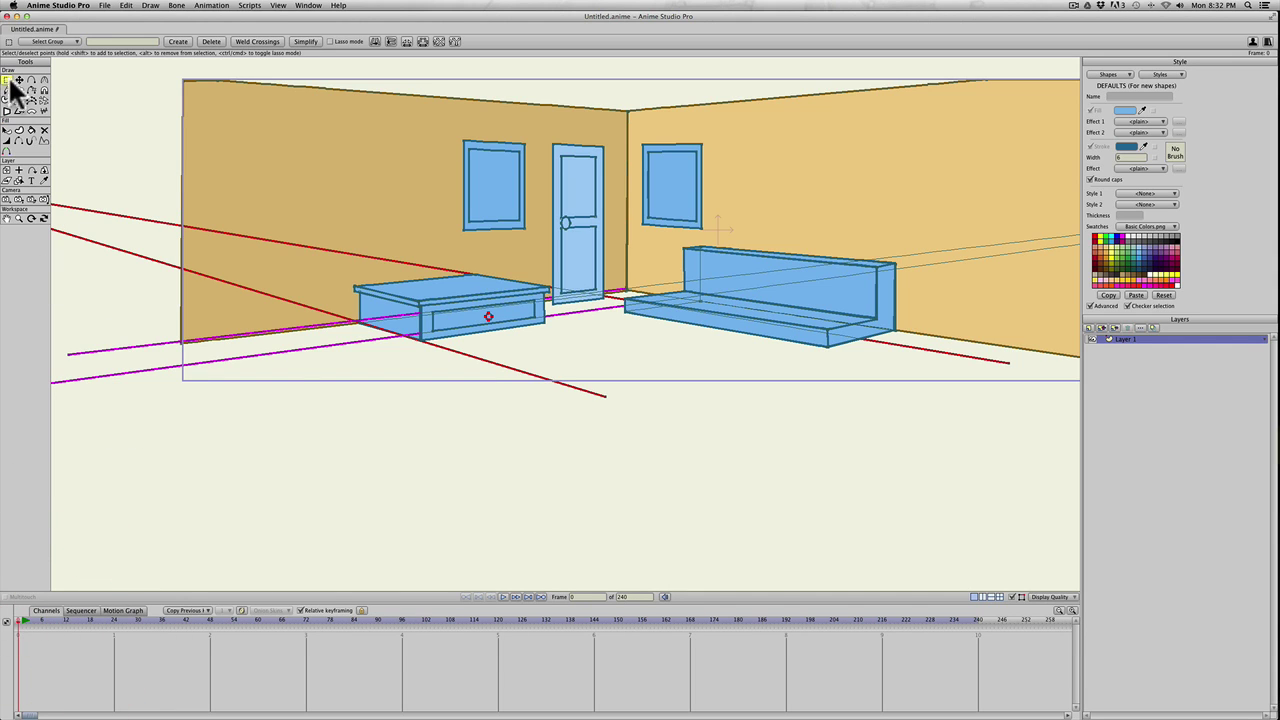
left_click(19, 90)
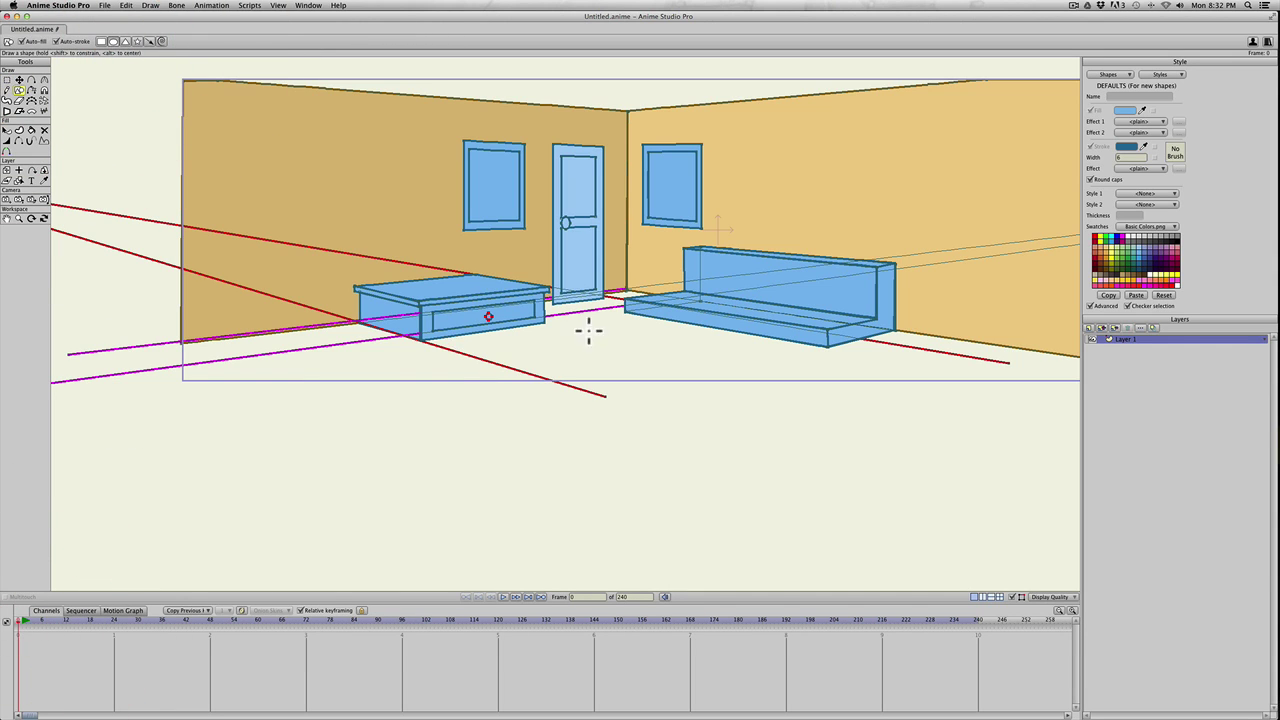
Draw an upright oval foot at the sofa's far front corner and swing the nearer red guide line to touch its base
mouse_move(641, 323)
left_mouse_down()
mouse_move(656, 343)
mouse_move(537, 391)
mouse_move(523, 323)
left_mouse_up()
scroll(652, 347, "up", 2)
key("t")
key("t")
left_click_drag(461, 448, 1019, 447)
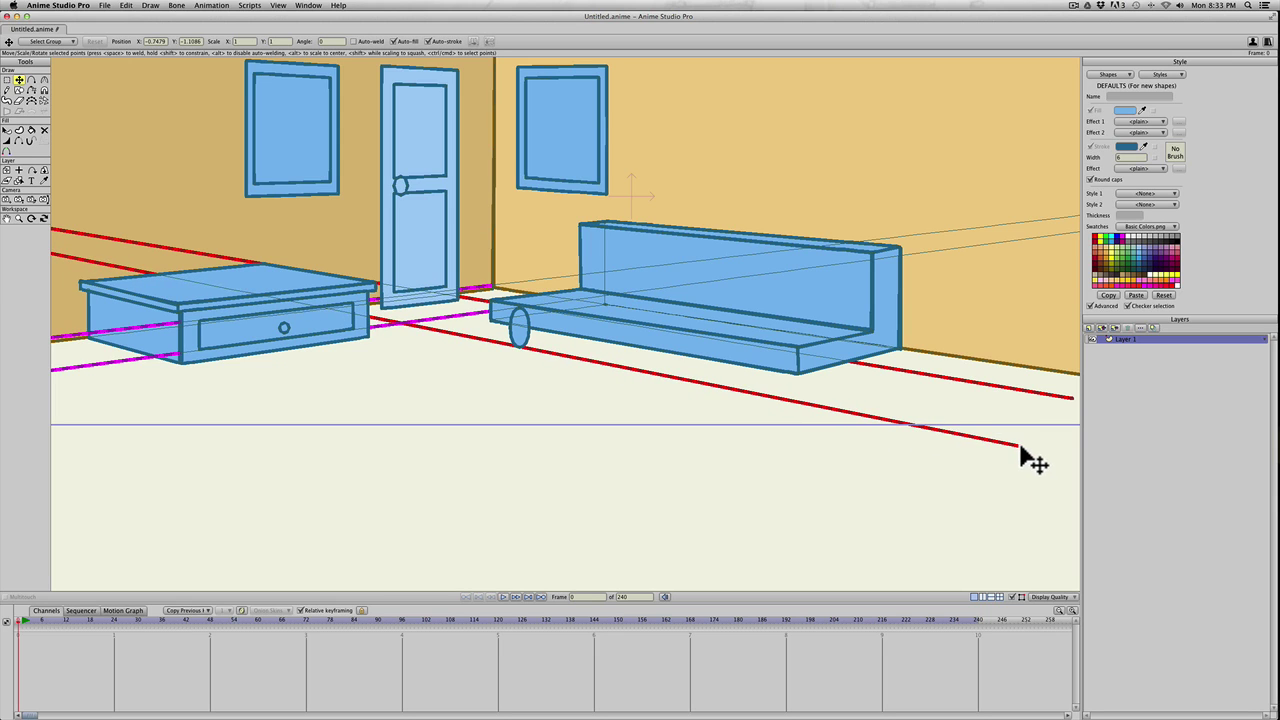
Duplicate the sofa's oval foot and place the copy at the sofa's near front corner
key("t")
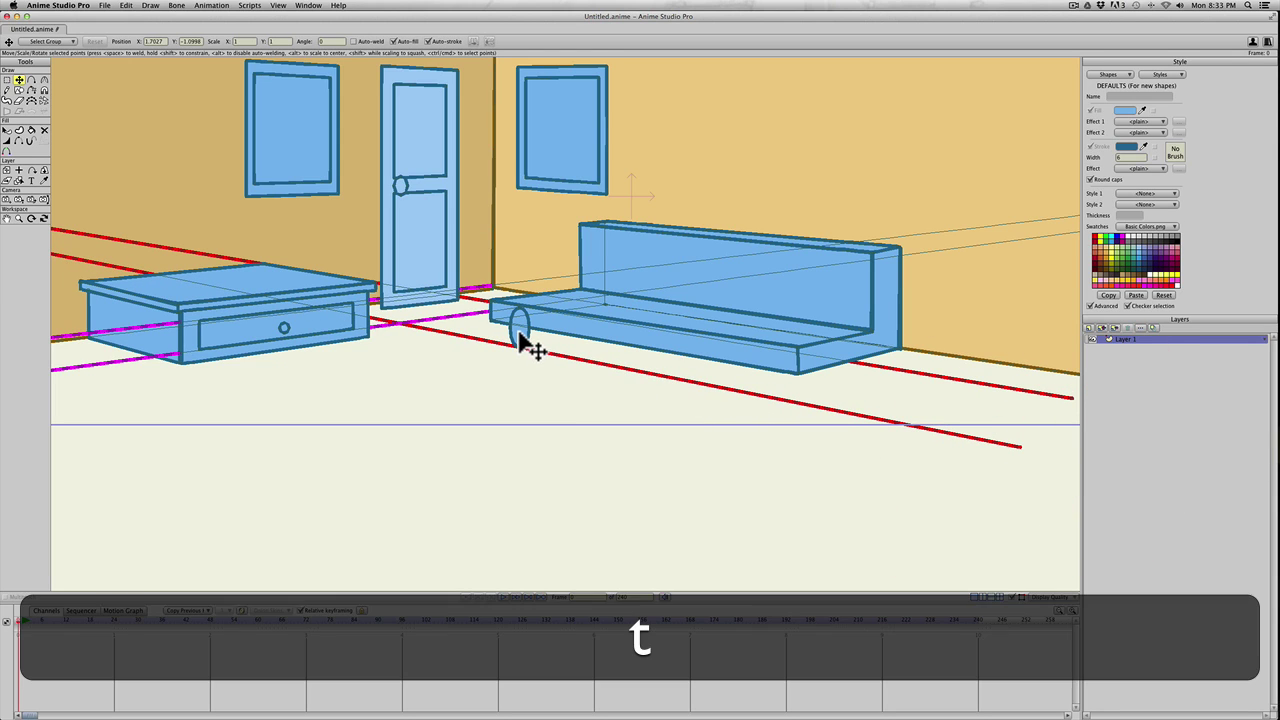
left_click(519, 336)
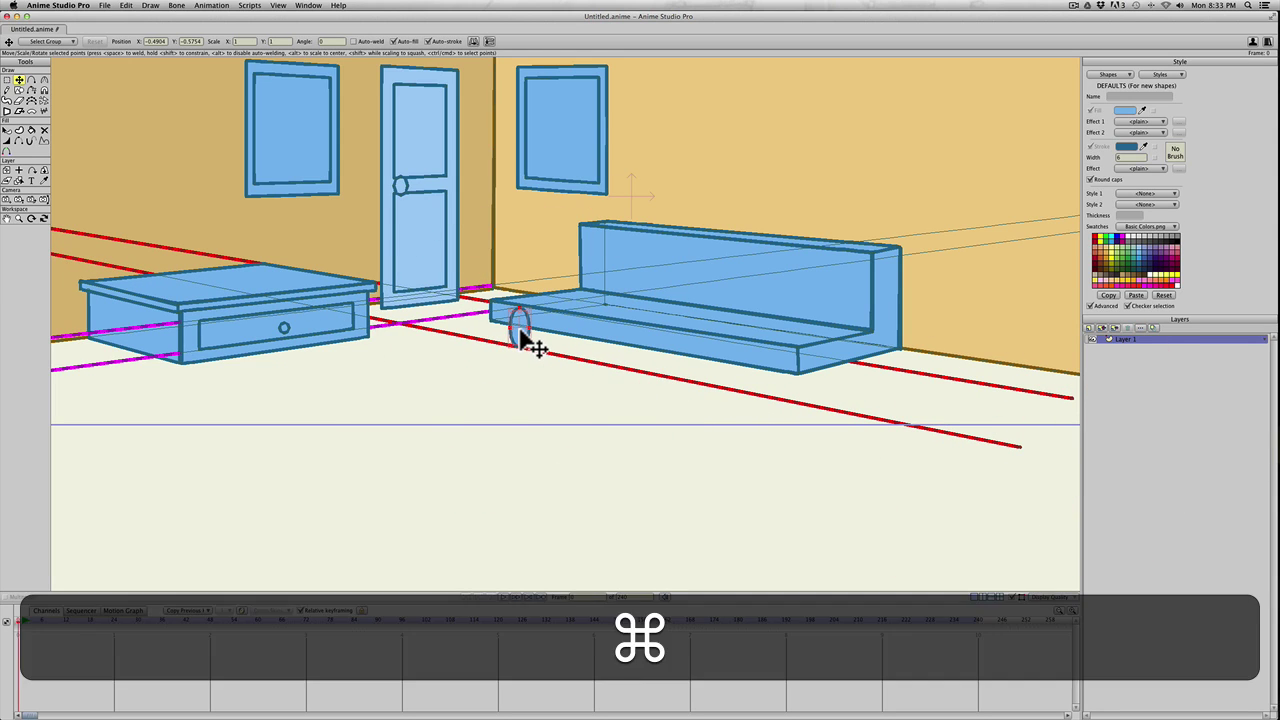
key("super+c")
key("super+v")
left_click_drag(522, 336, 799, 373)
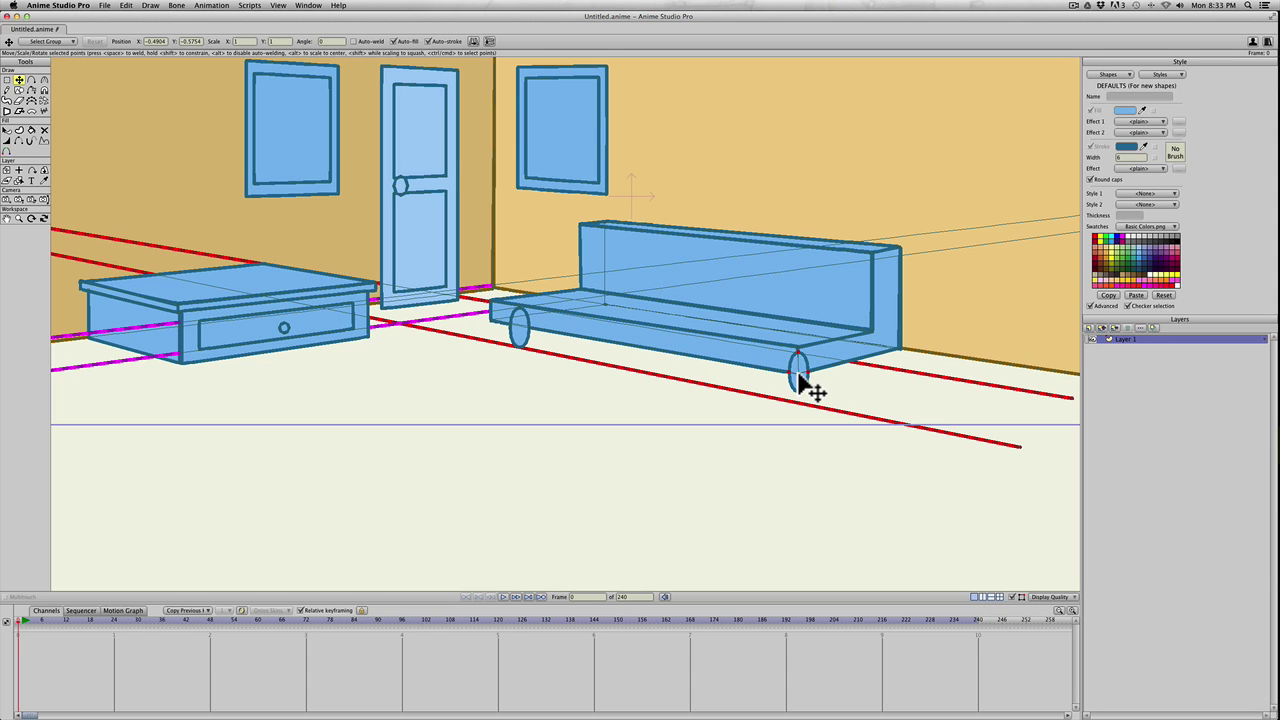
Lower the foot at the sofa's near front corner until its base rests on the nearer red guide line
left_click(798, 376)
left_click(800, 400)
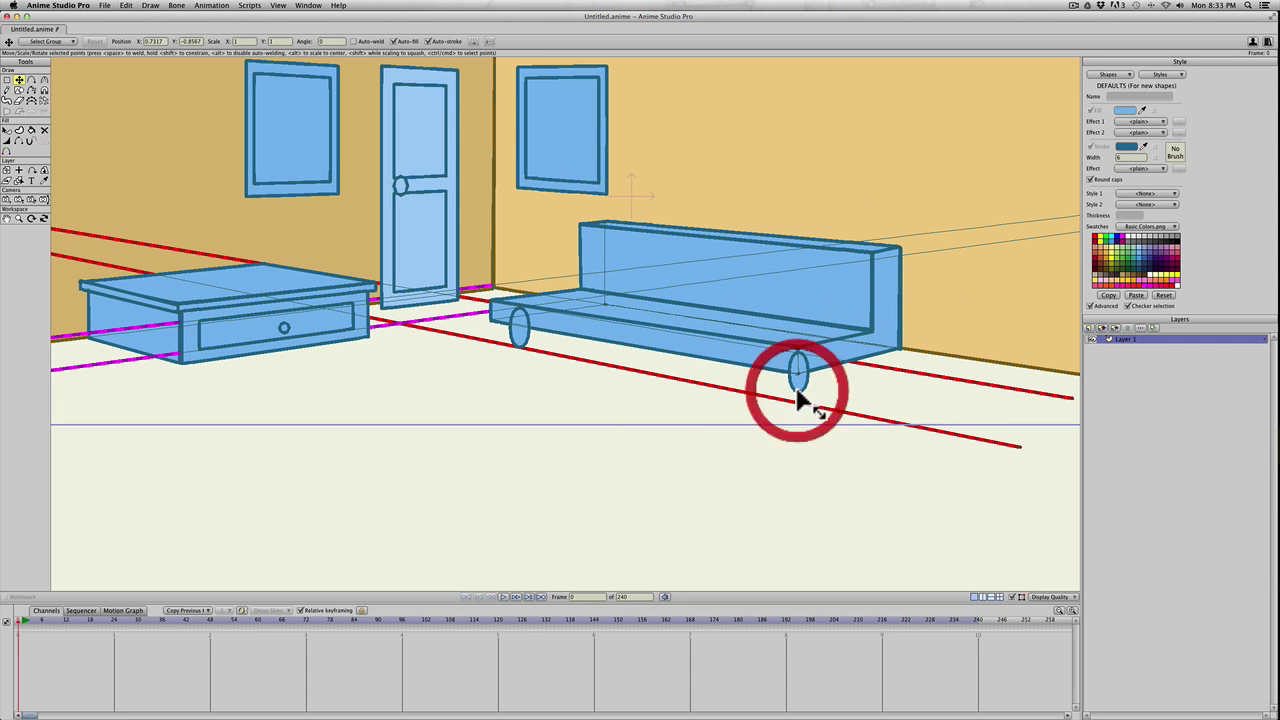
key("t")
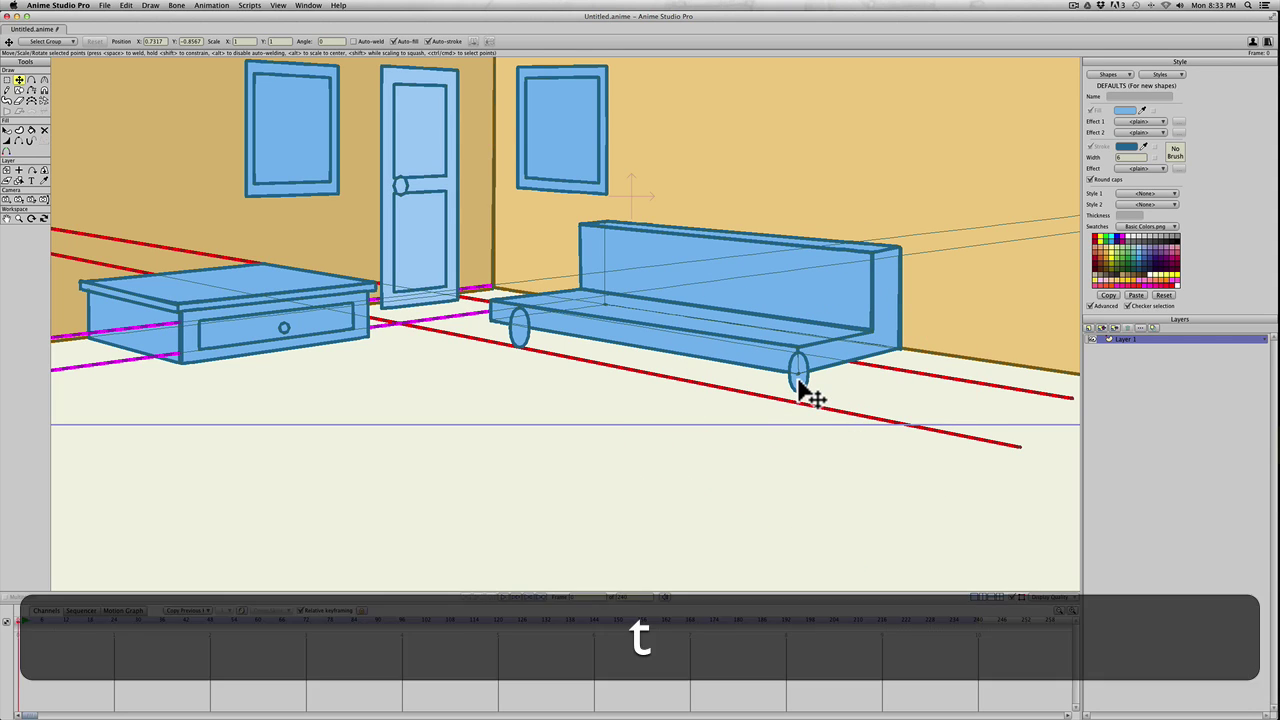
left_click_drag(800, 384, 796, 392)
left_click(777, 394)
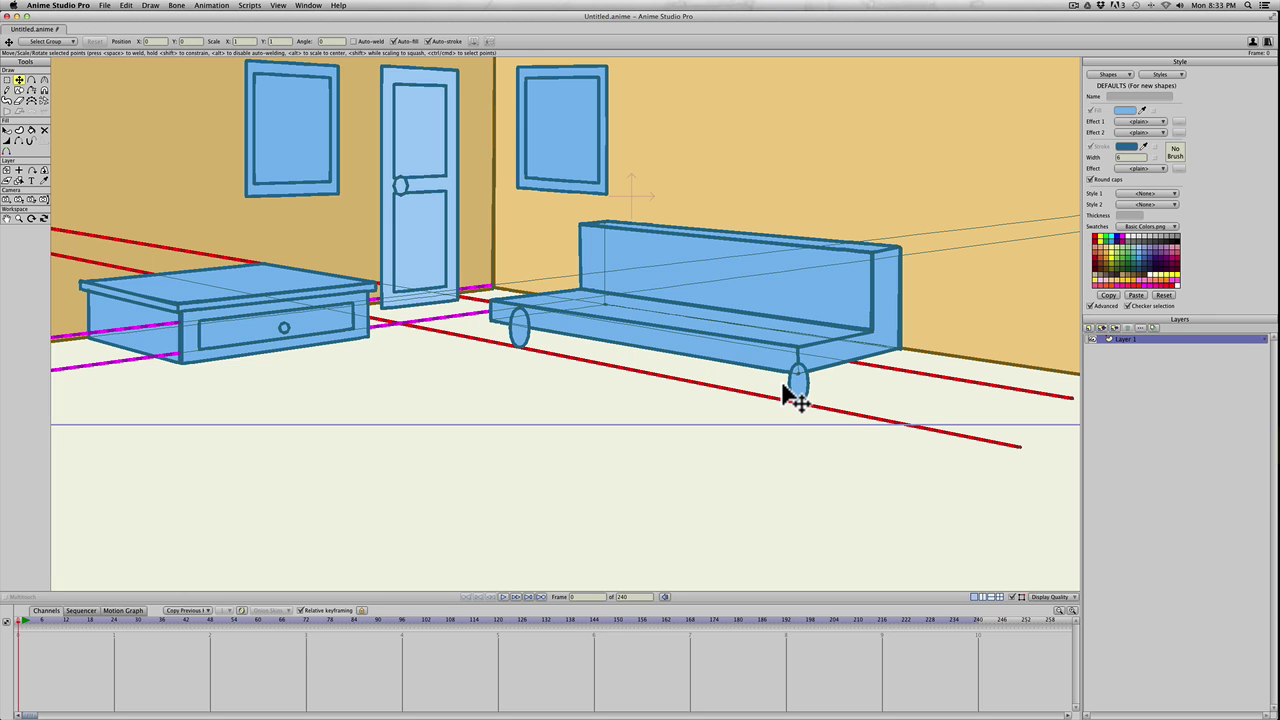
Swing the lower purple guide line down to the base of the sofa's near front foot
key("g")
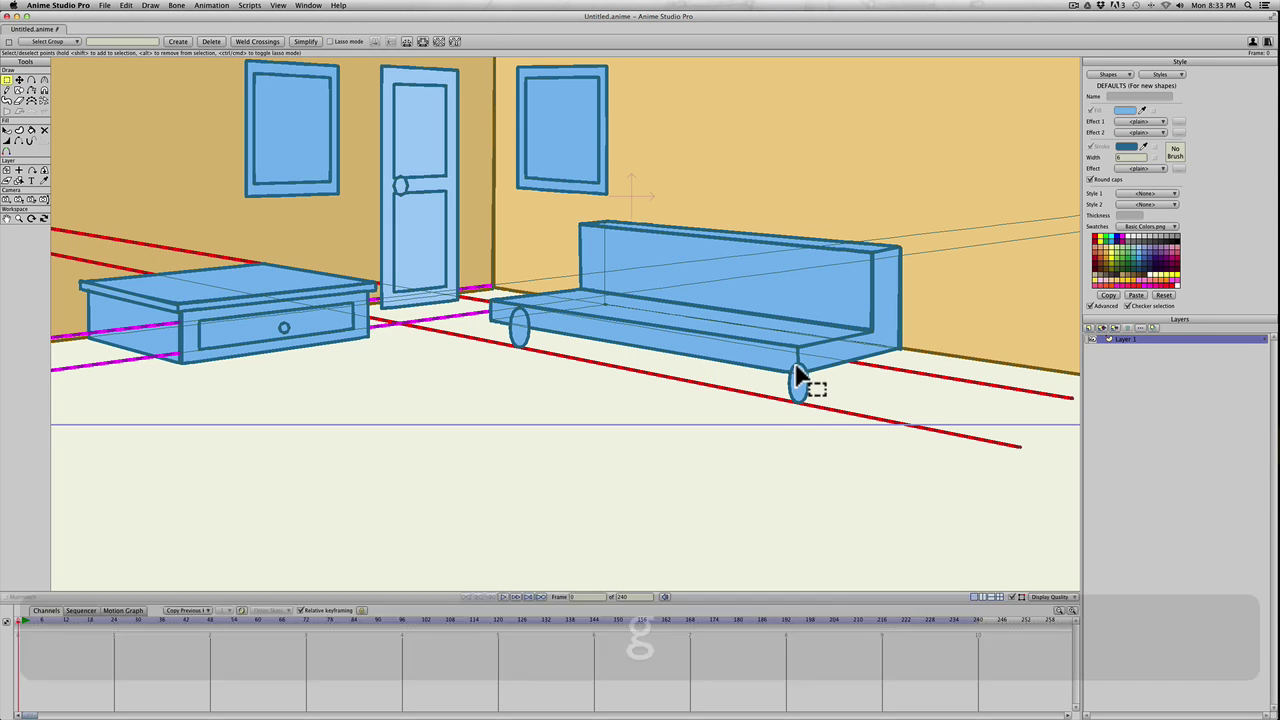
scroll(566, 391, "down", 6)
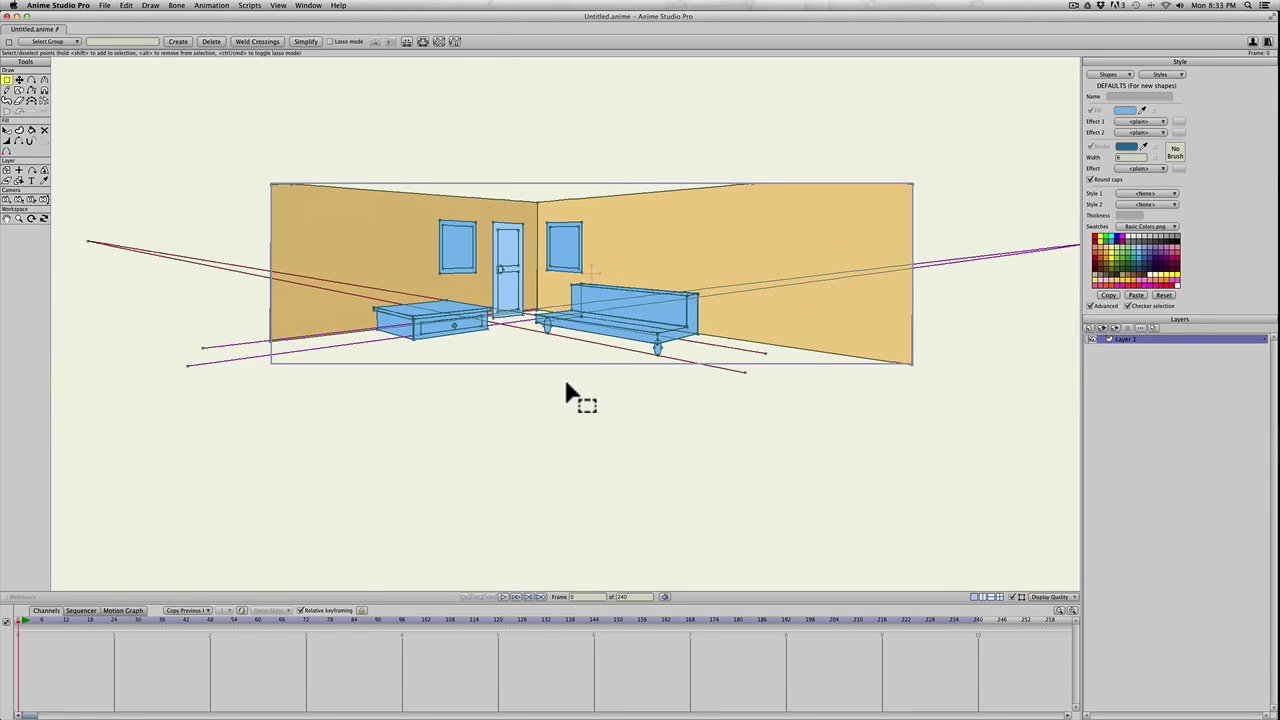
key("t")
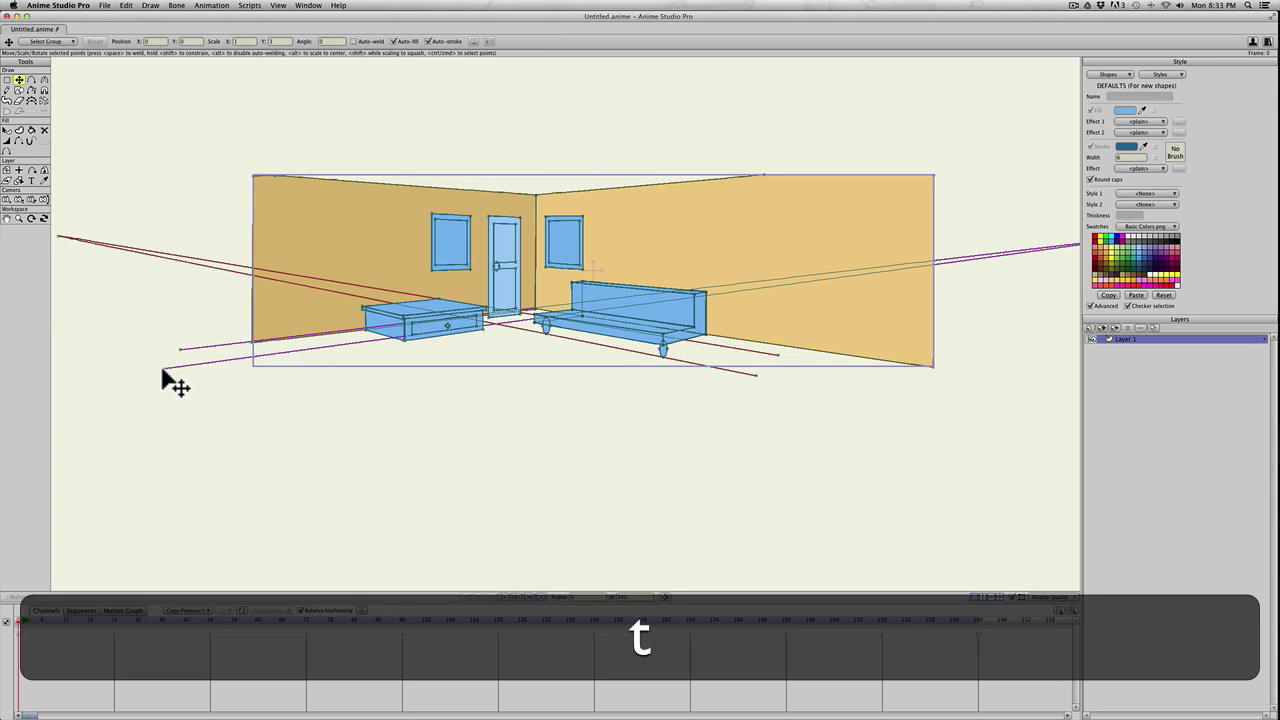
left_click_drag(165, 369, 280, 462)
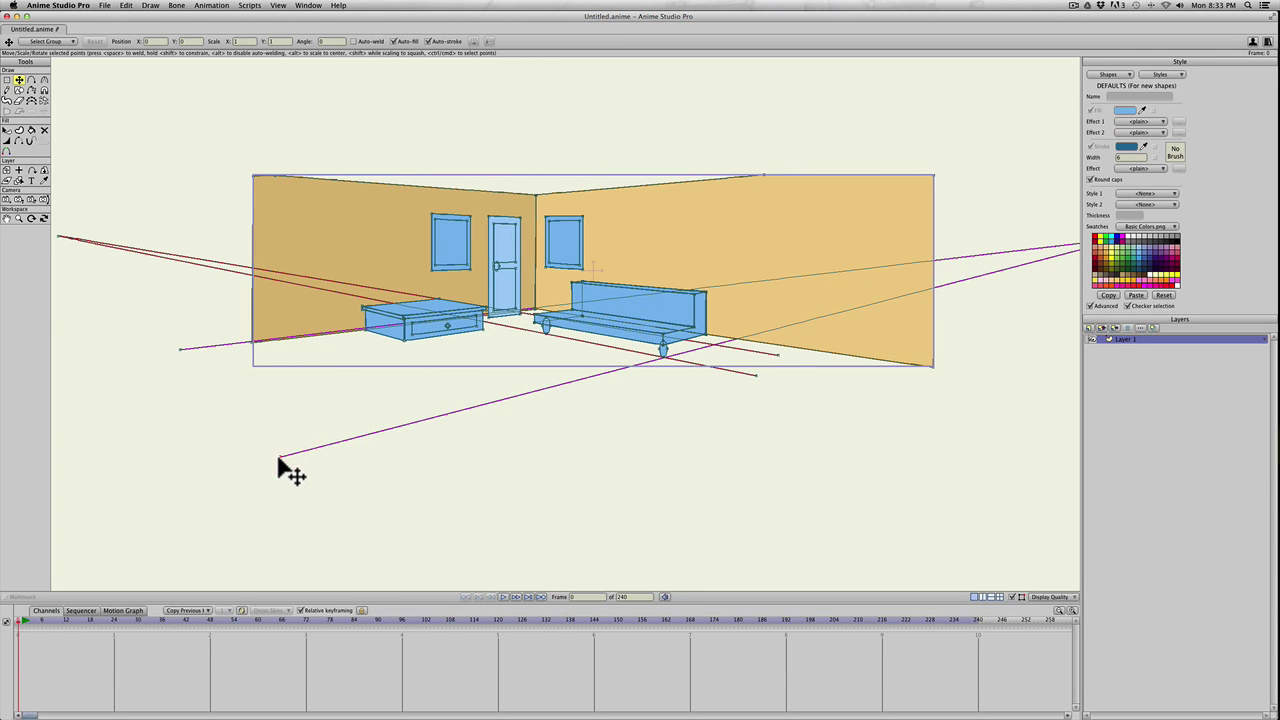
left_click_drag(279, 460, 271, 455)
scroll(366, 443, "up", 3)
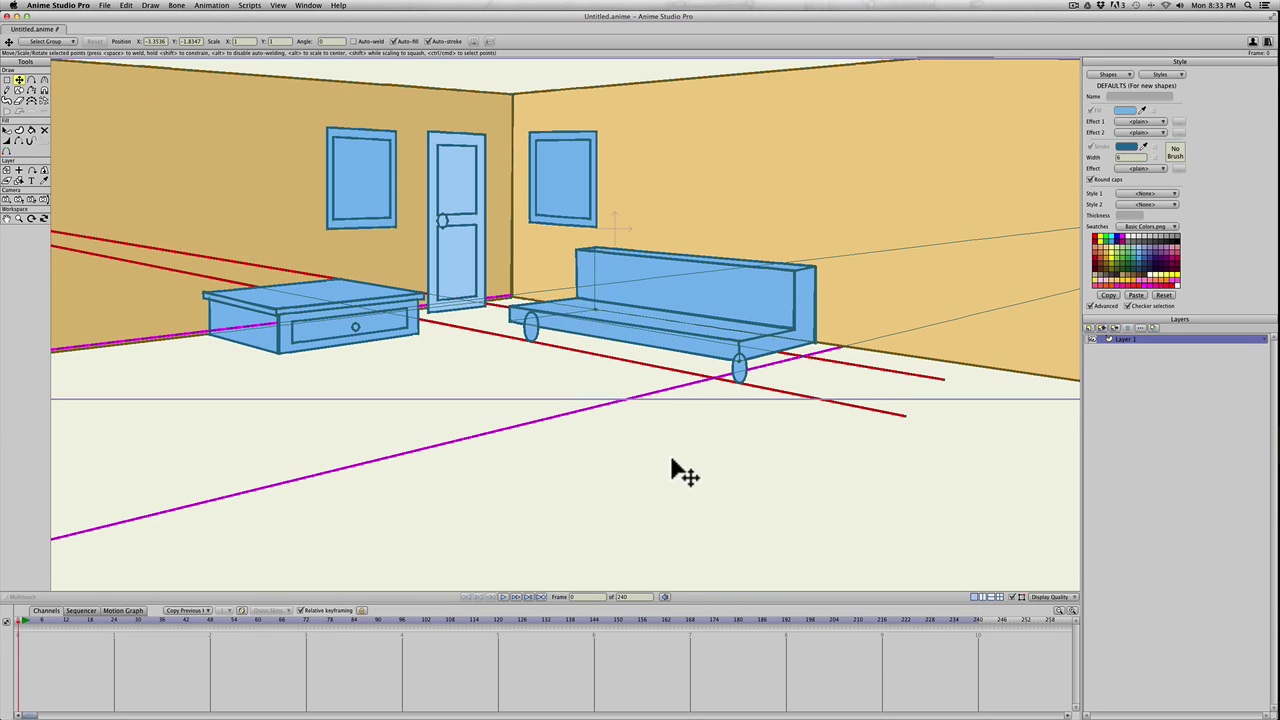
scroll(560, 375, "up", 2)
Move the near front foot back along the purple guide line to the sofa's rear corner below the backrest
key("t")
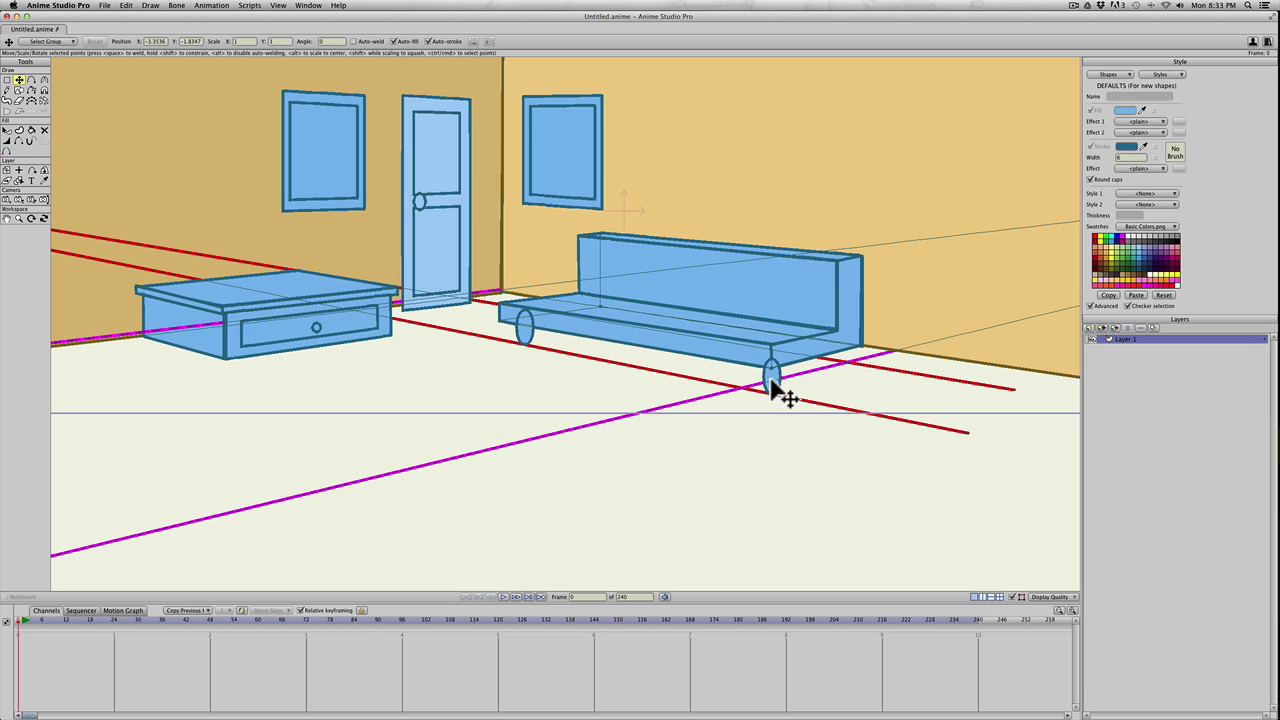
left_click_drag(773, 380, 845, 349)
key("super+z")
key("super+t")
key("t")
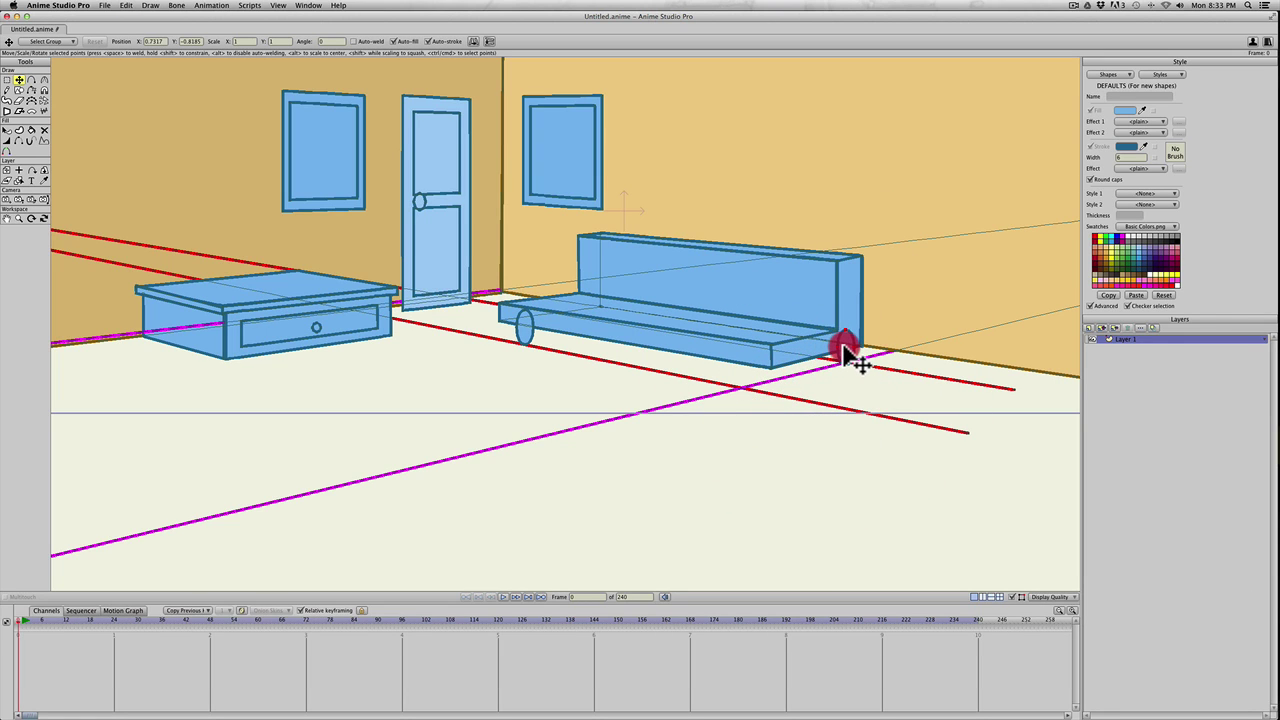
scroll(735, 402, "down", 1)
key("space")
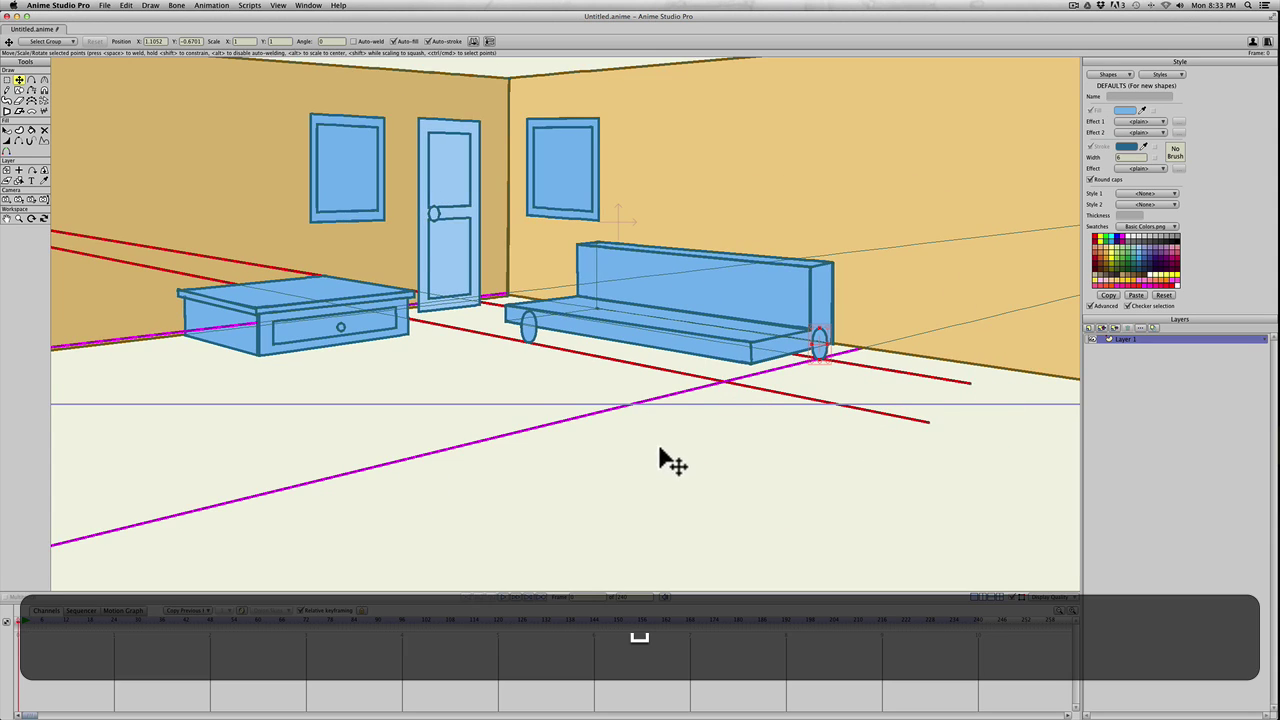
left_click_drag(650, 447, 729, 421)
left_click(891, 318)
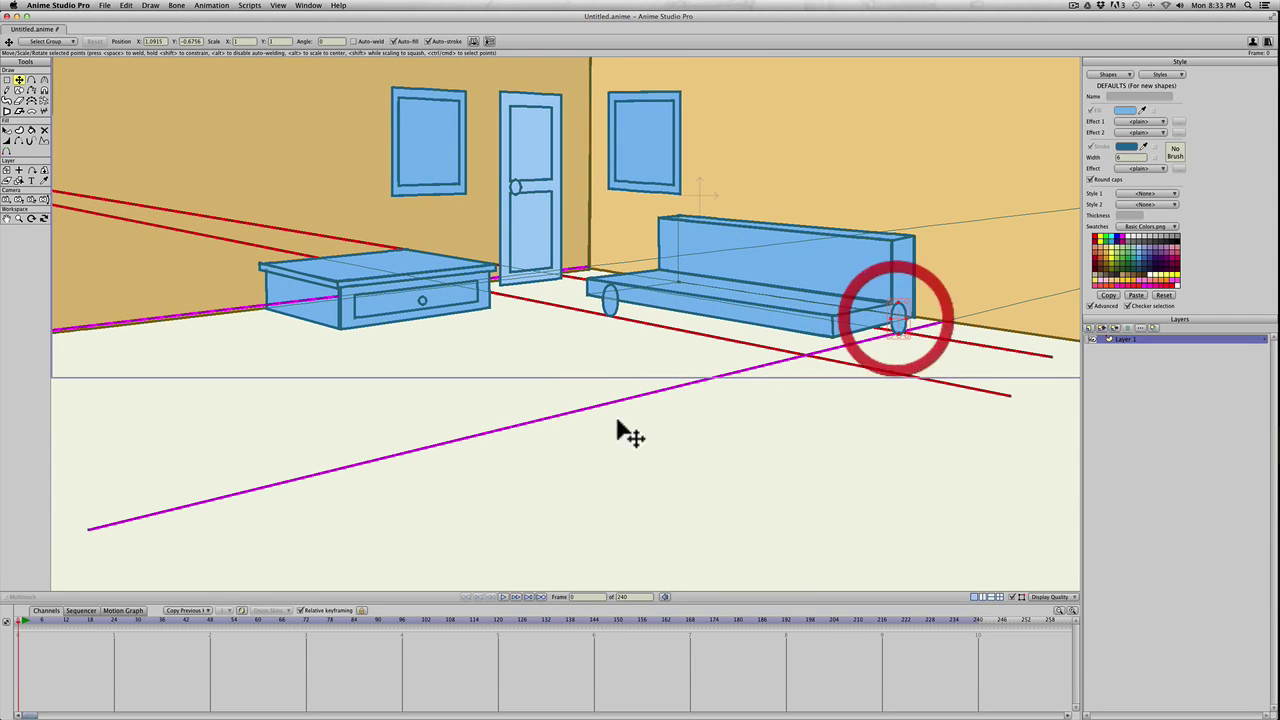
Adjust the free end of the lower purple guide line so the line meets the base of the rear foot
key("t")
left_click(88, 530)
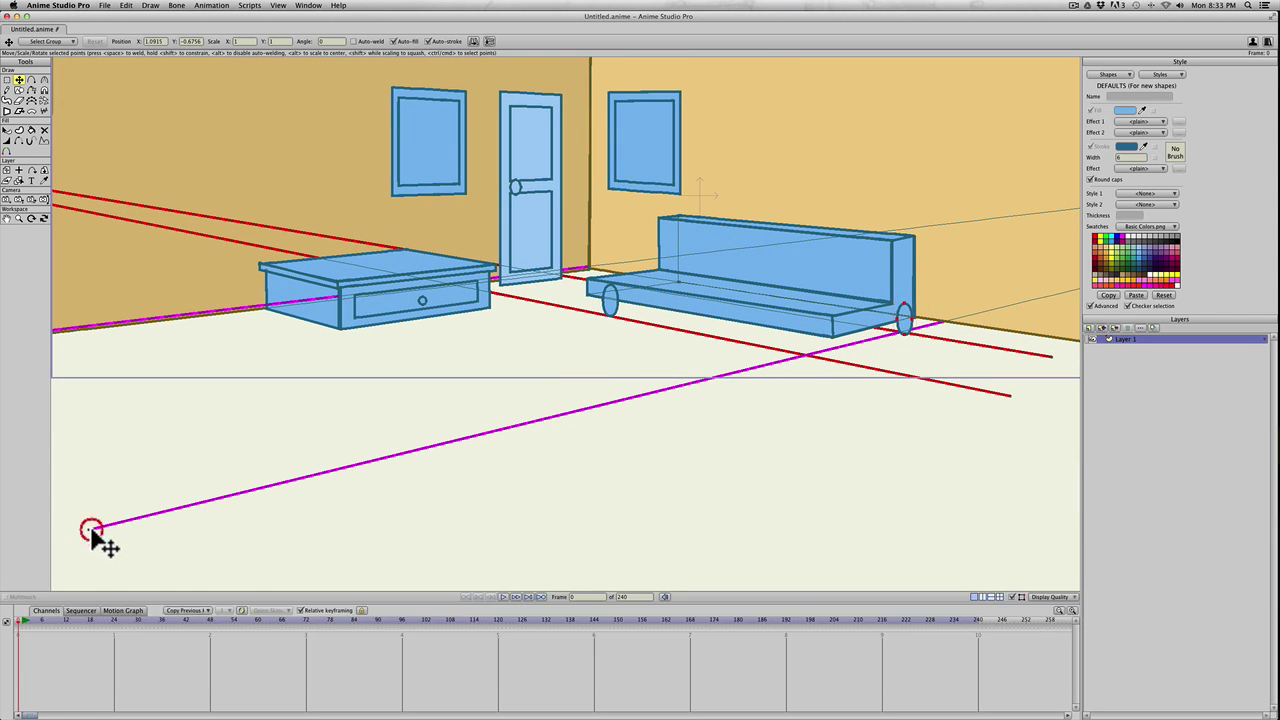
key("super+z")
key("t")
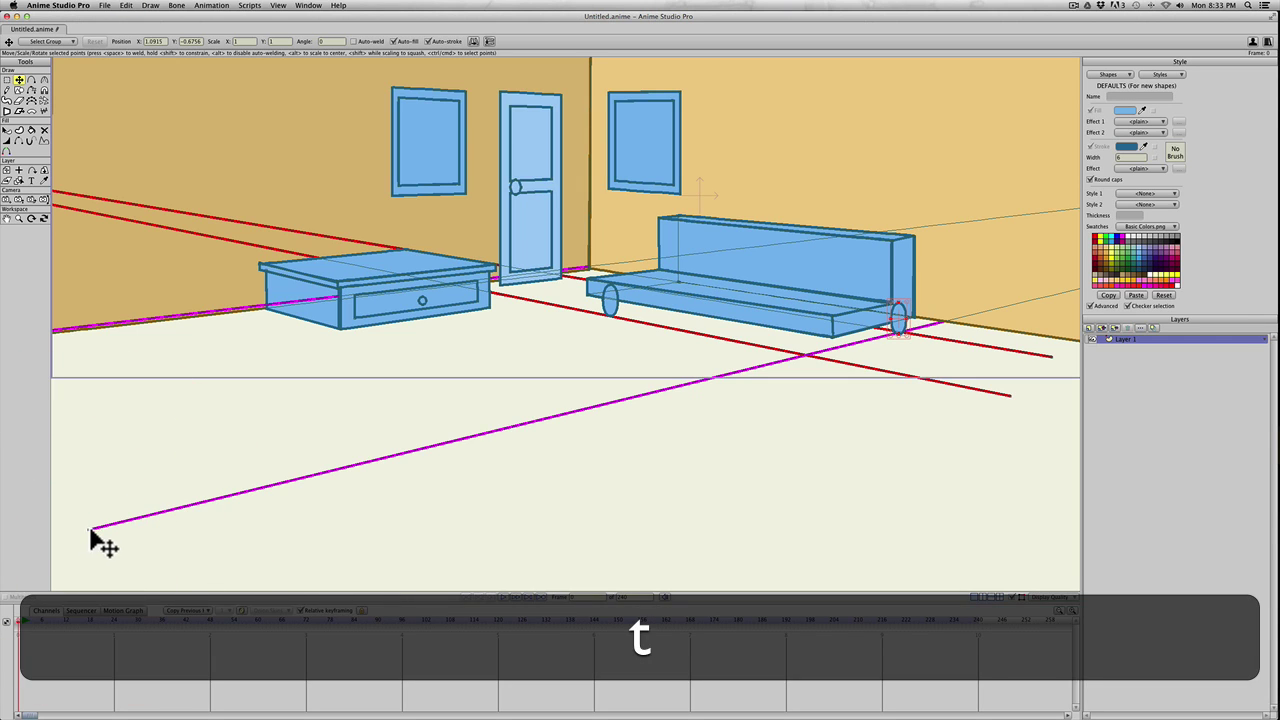
left_click(91, 534)
key("t")
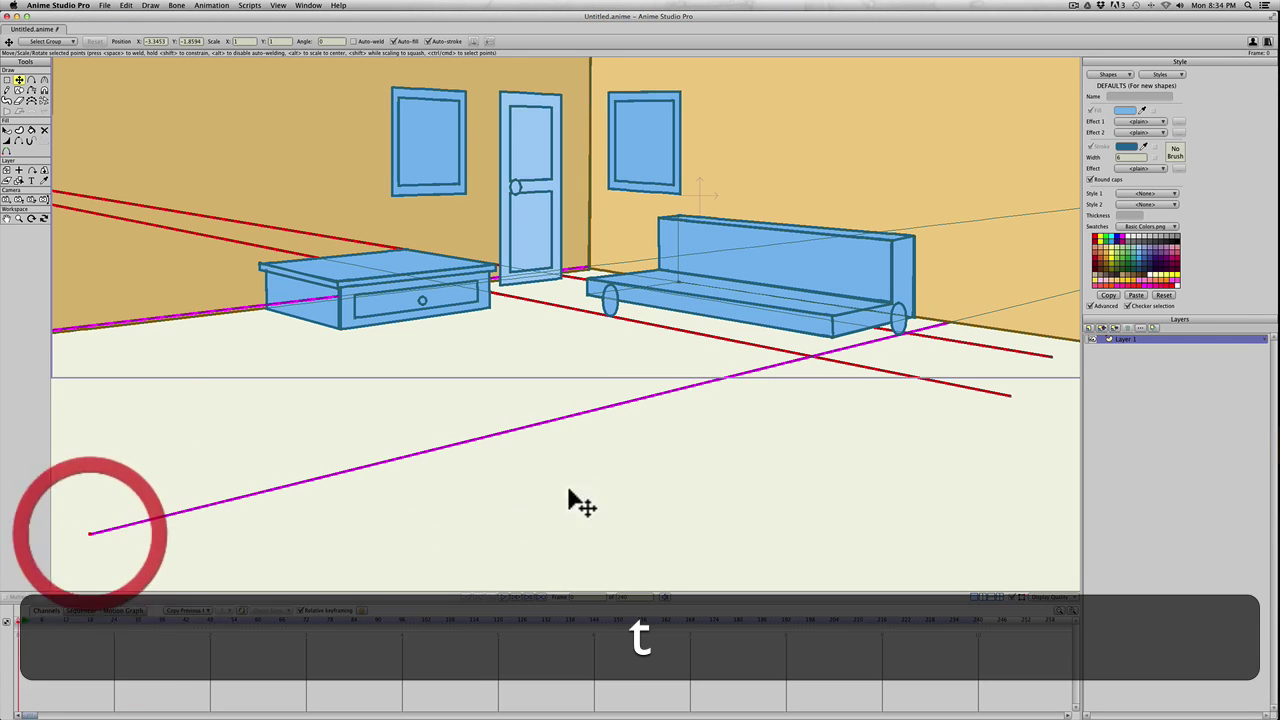
Copy the sofa's rear foot and place the copy at the near front corner with its base on the purple guide line
left_click(903, 332)
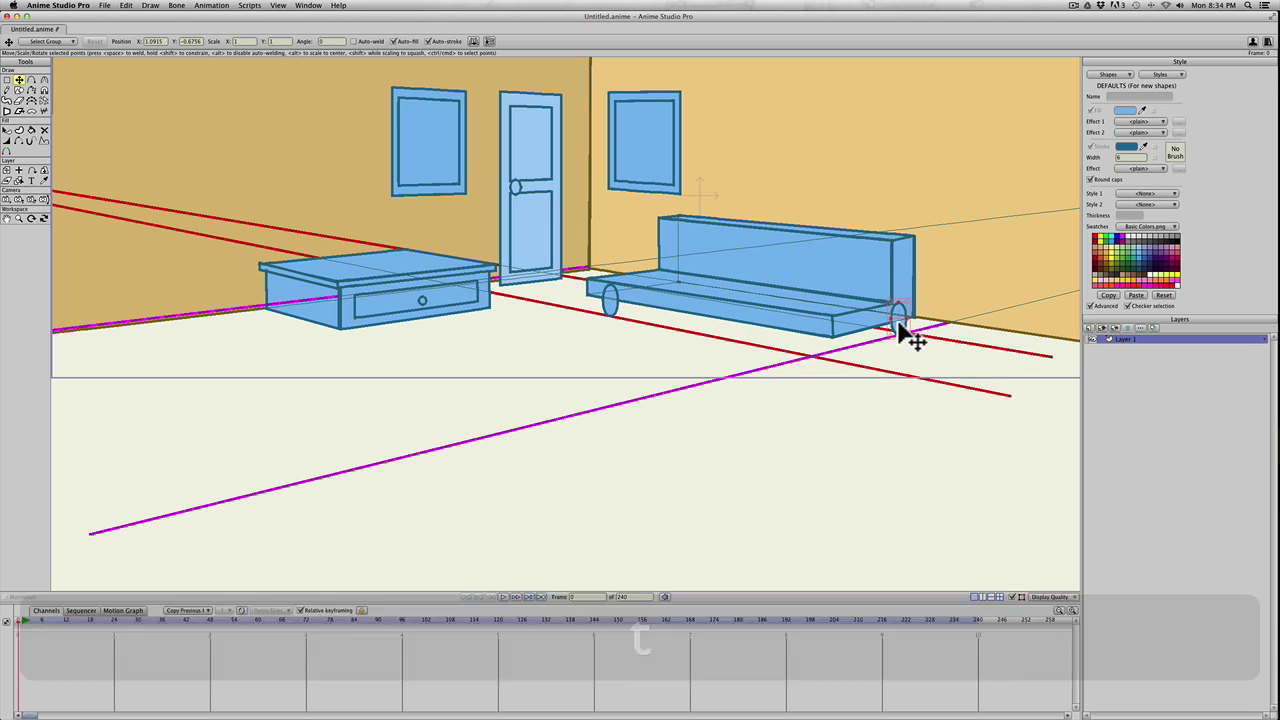
key("super+c")
key("super+v")
left_click(835, 334)
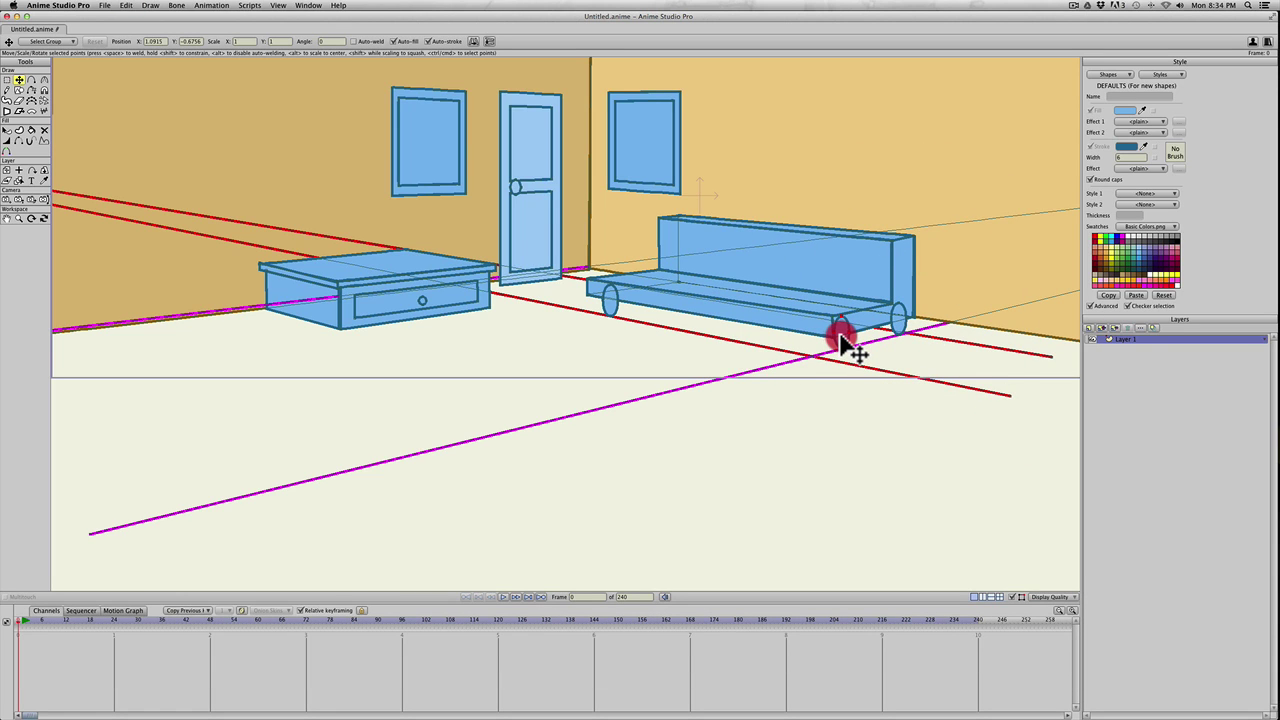
left_click_drag(841, 342, 840, 340)
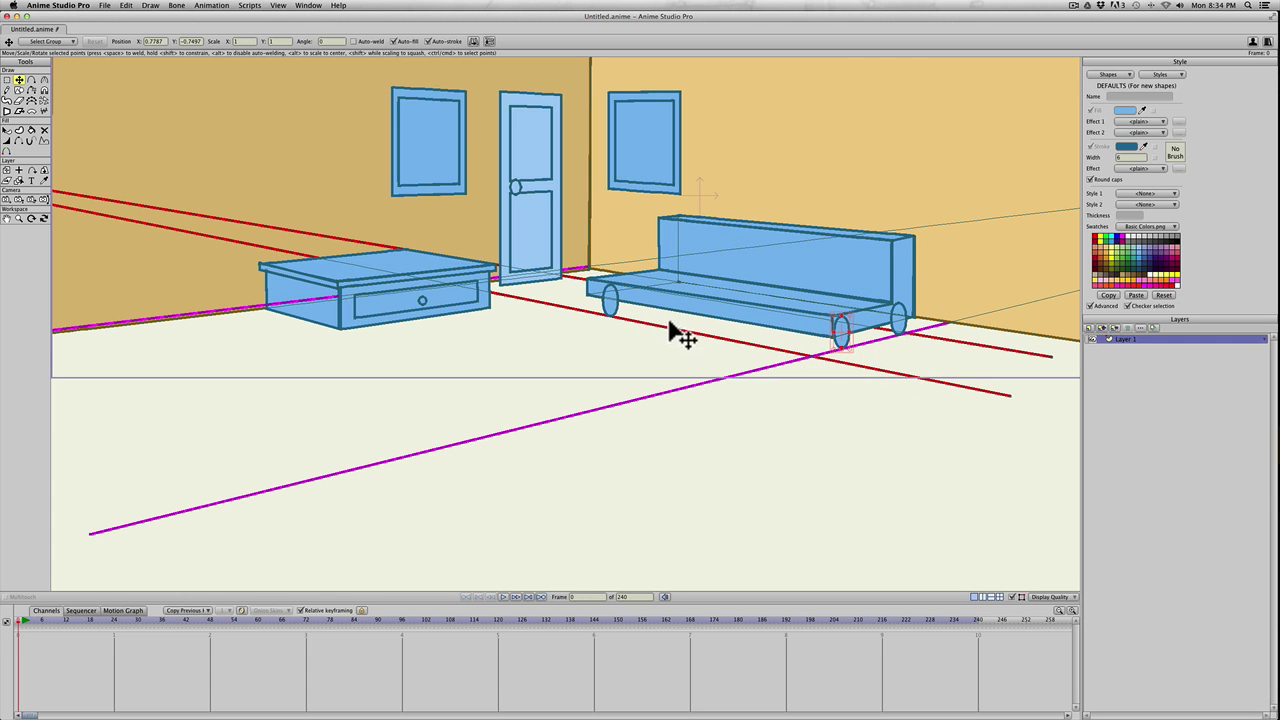
Swing the nearer red guide line up to the near front foot's base and raise the far front foot onto that line
key("y")
left_click(1007, 395)
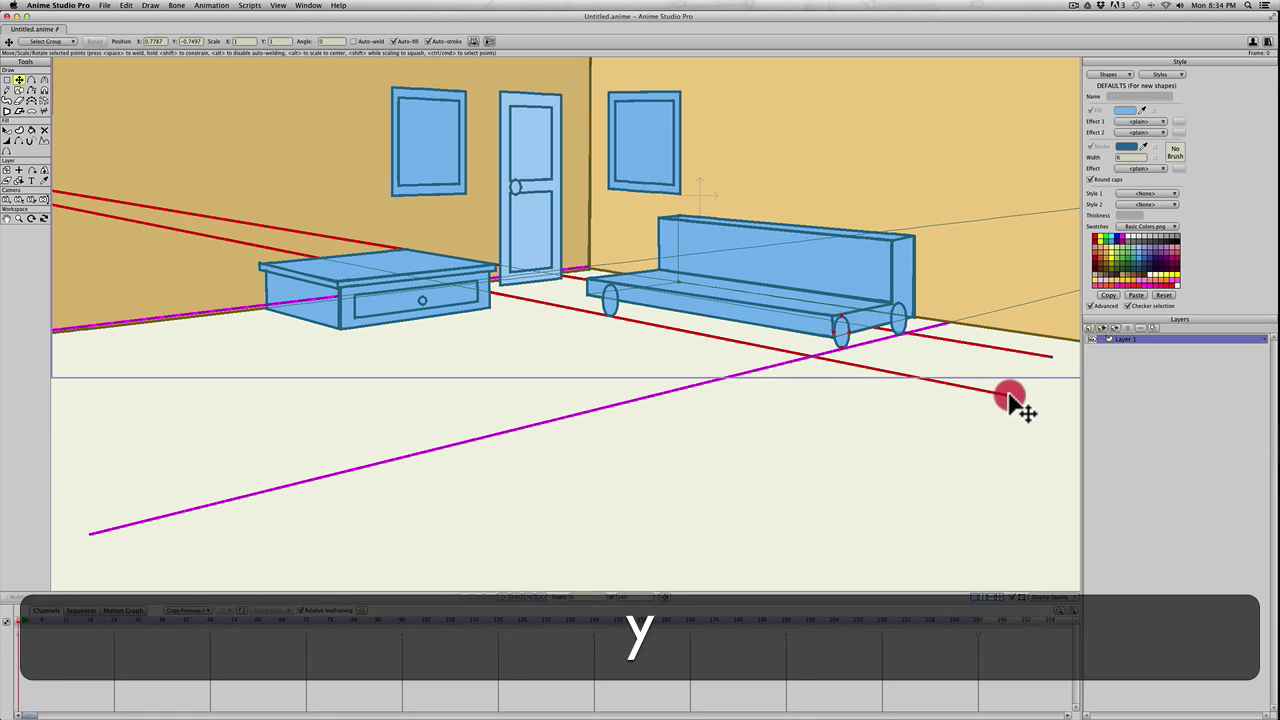
key("cmd+z")
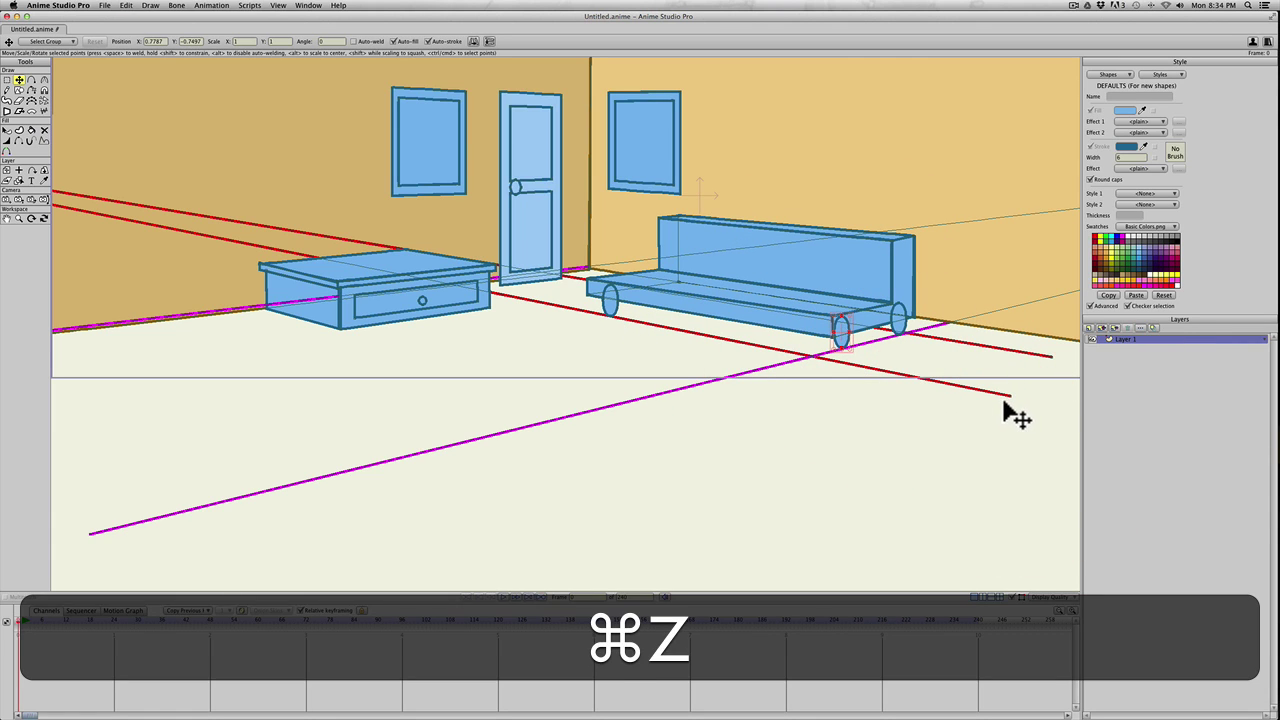
key("t")
left_click_drag(1008, 398, 1031, 388)
key("t")
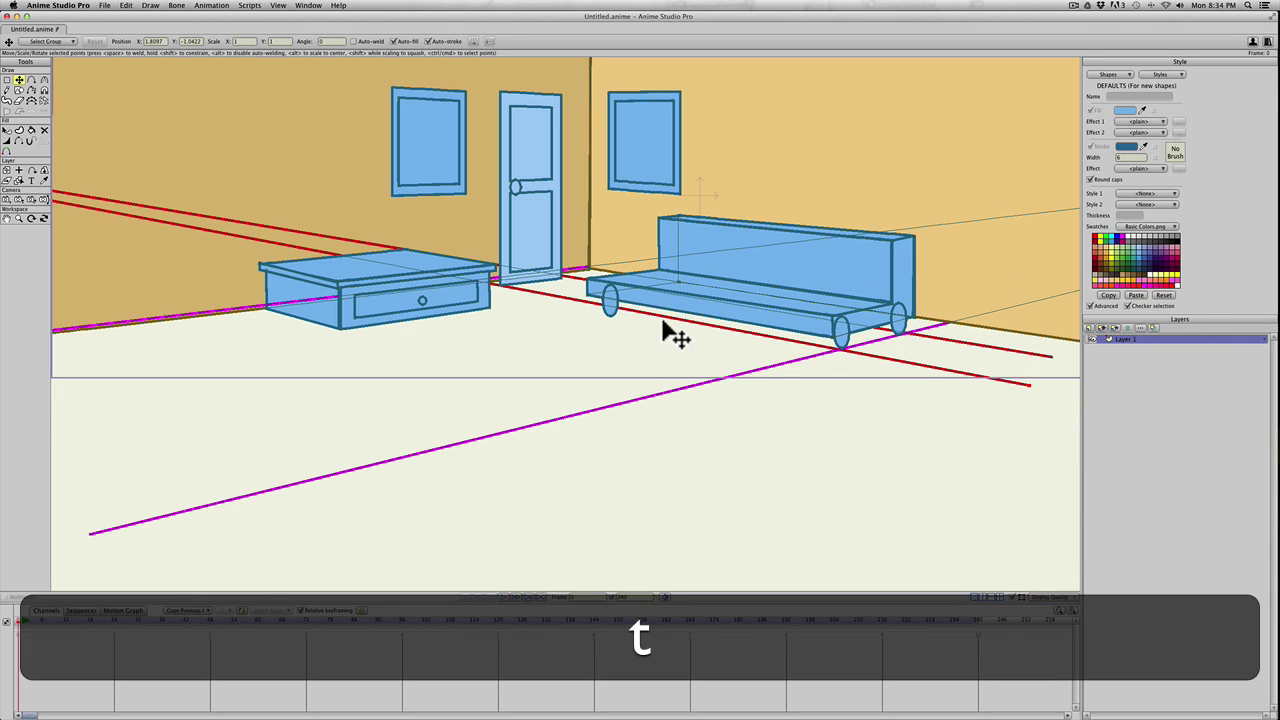
left_click(609, 300)
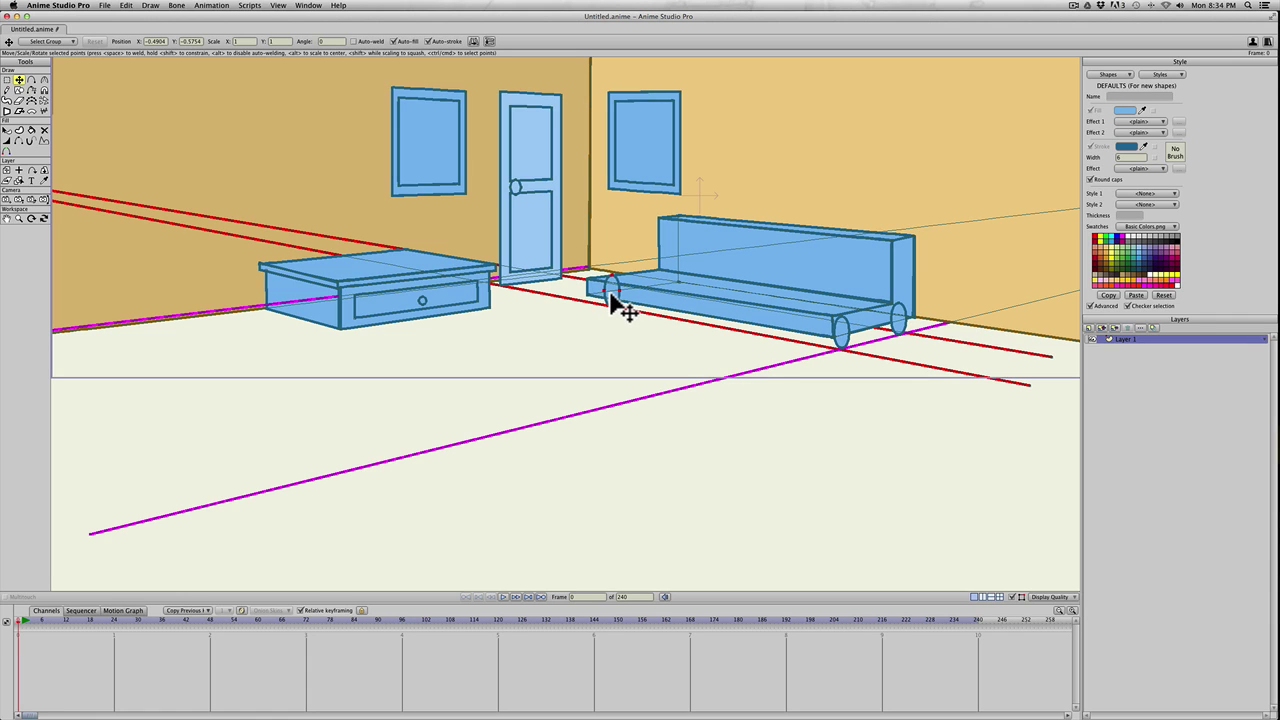
left_click(612, 300)
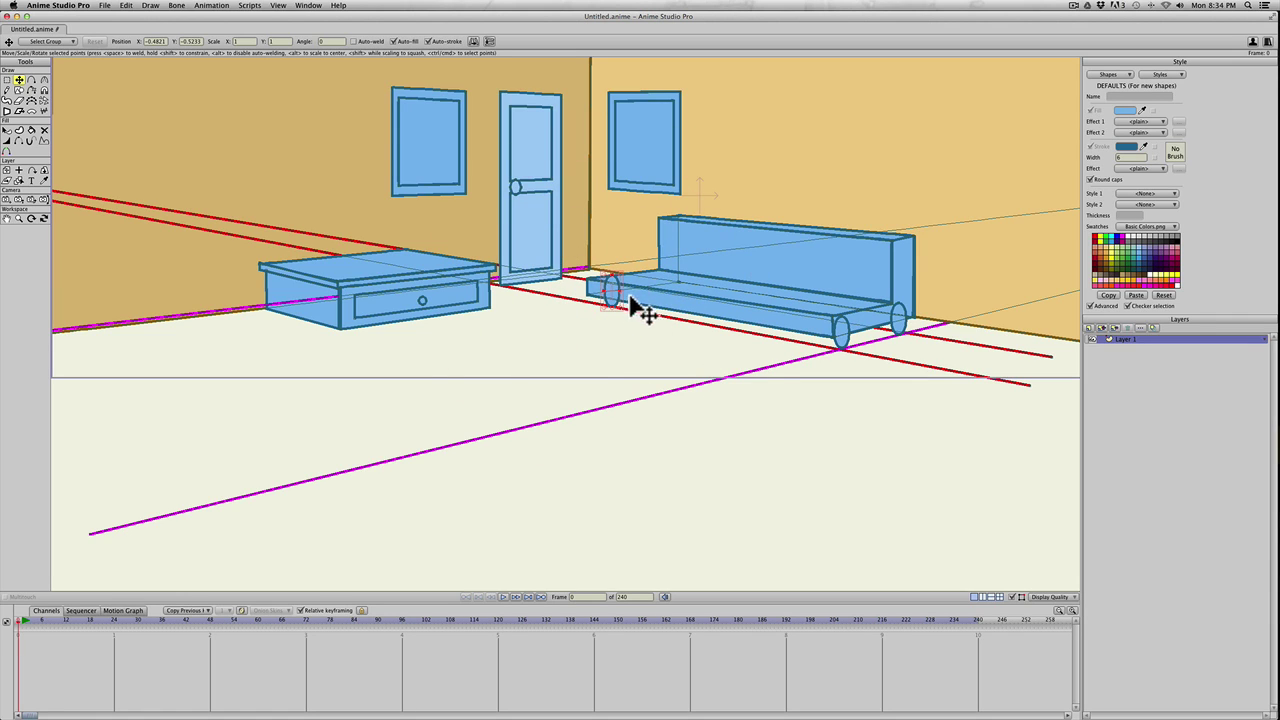
Select all three sofa foot shapes and send them behind the sofa's body
key("q")
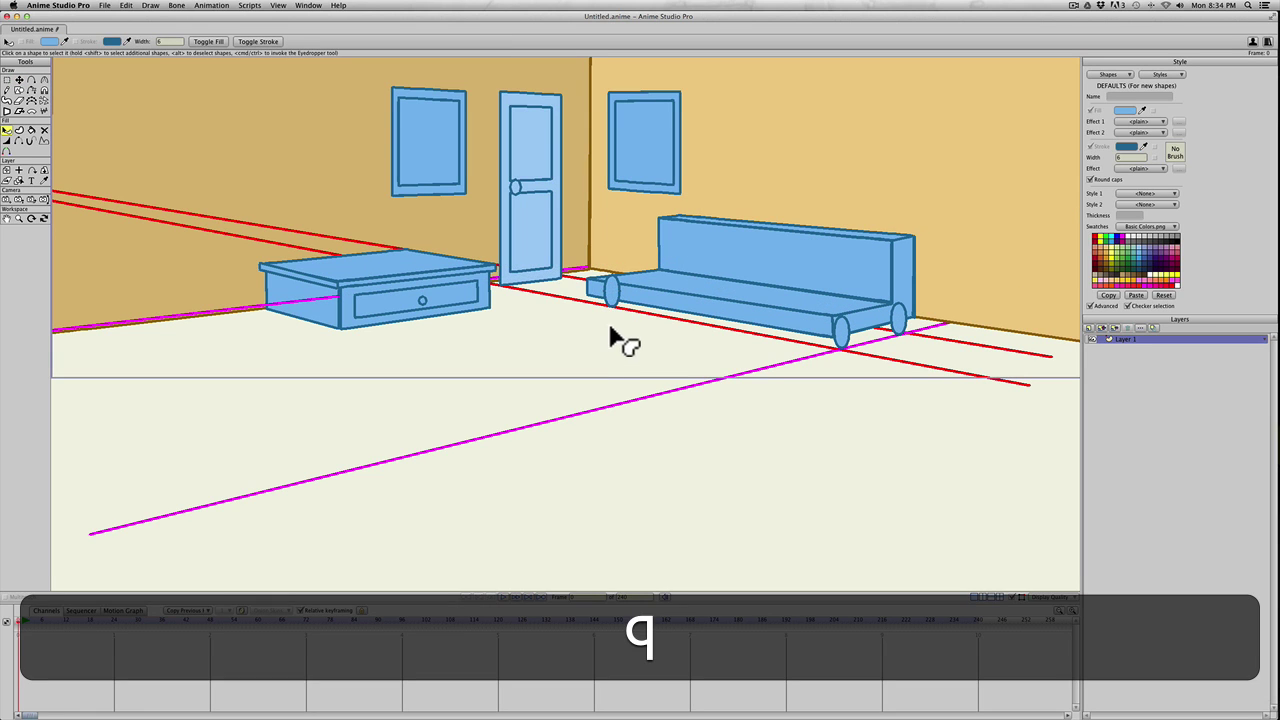
left_click(609, 294)
left_click(840, 343, "shift")
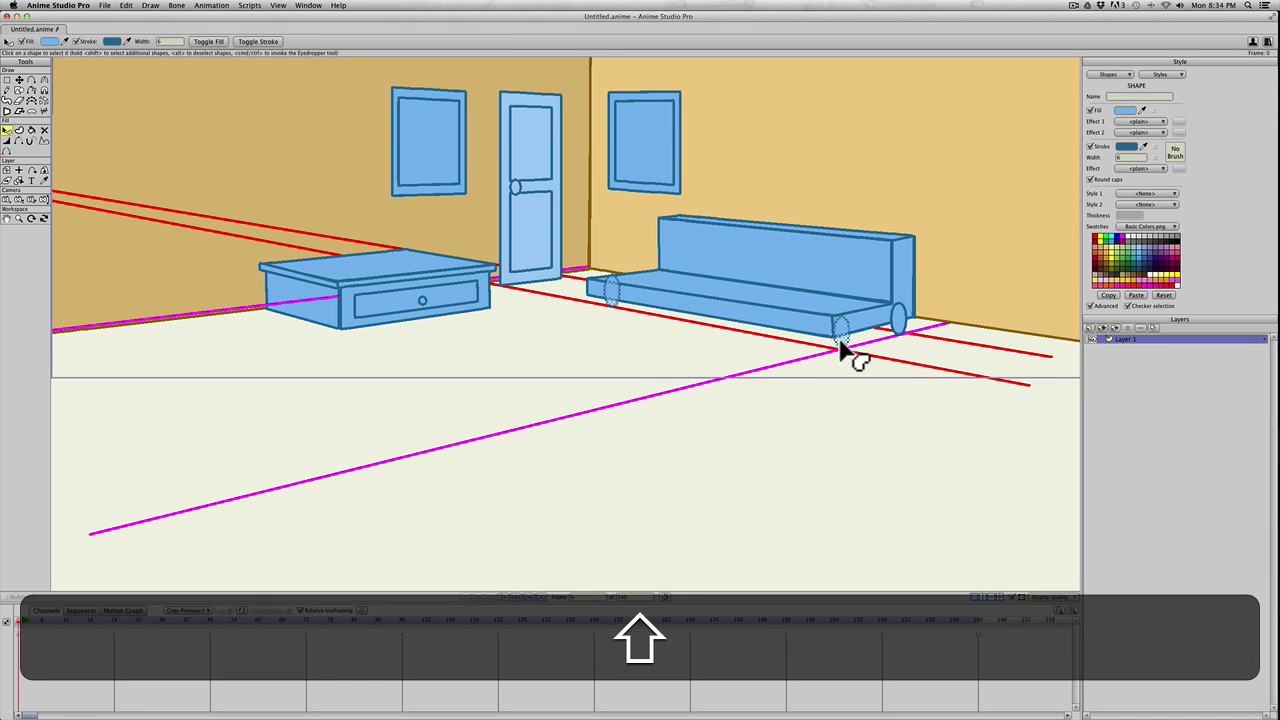
left_click(898, 336, "shift")
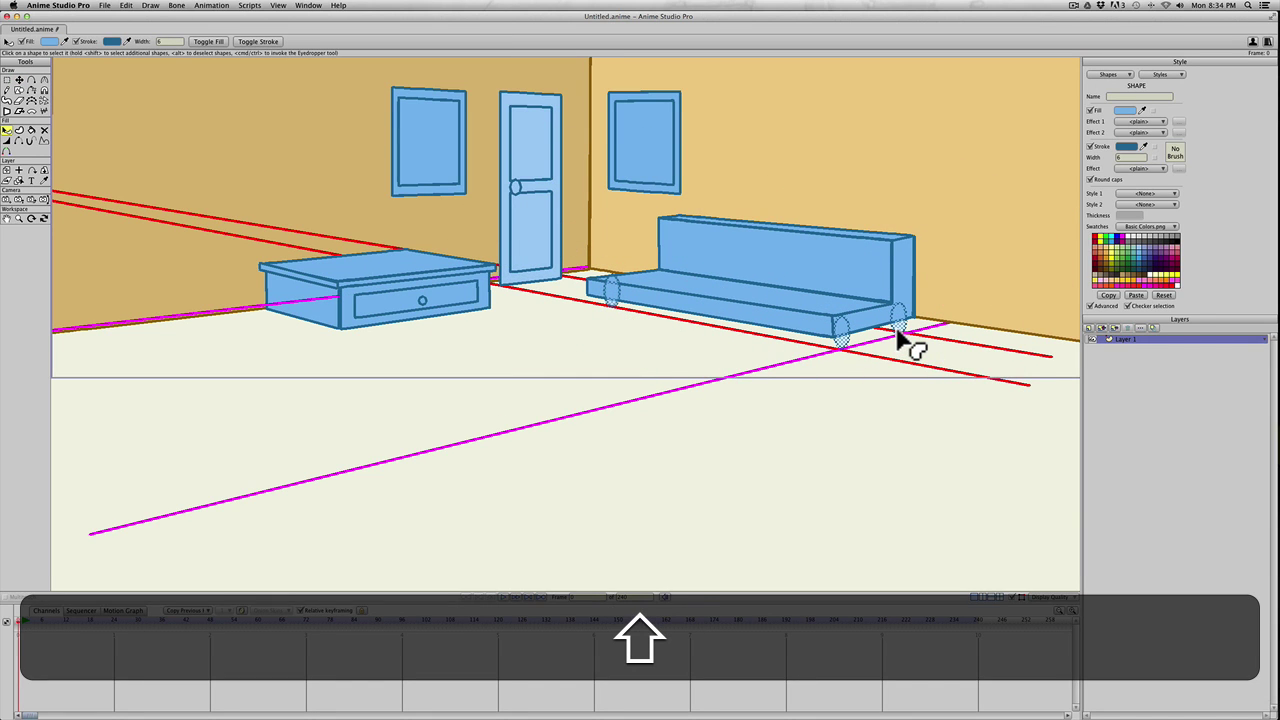
key("alt+shift+Down")
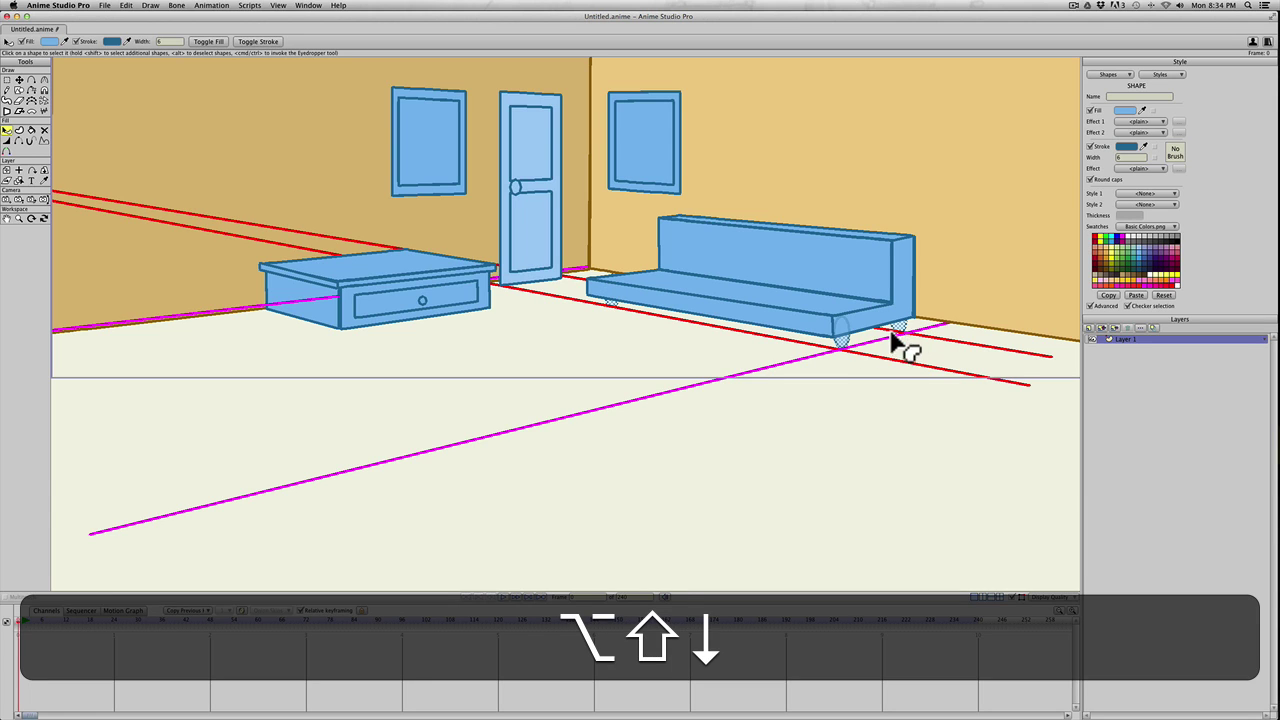
left_click(848, 358)
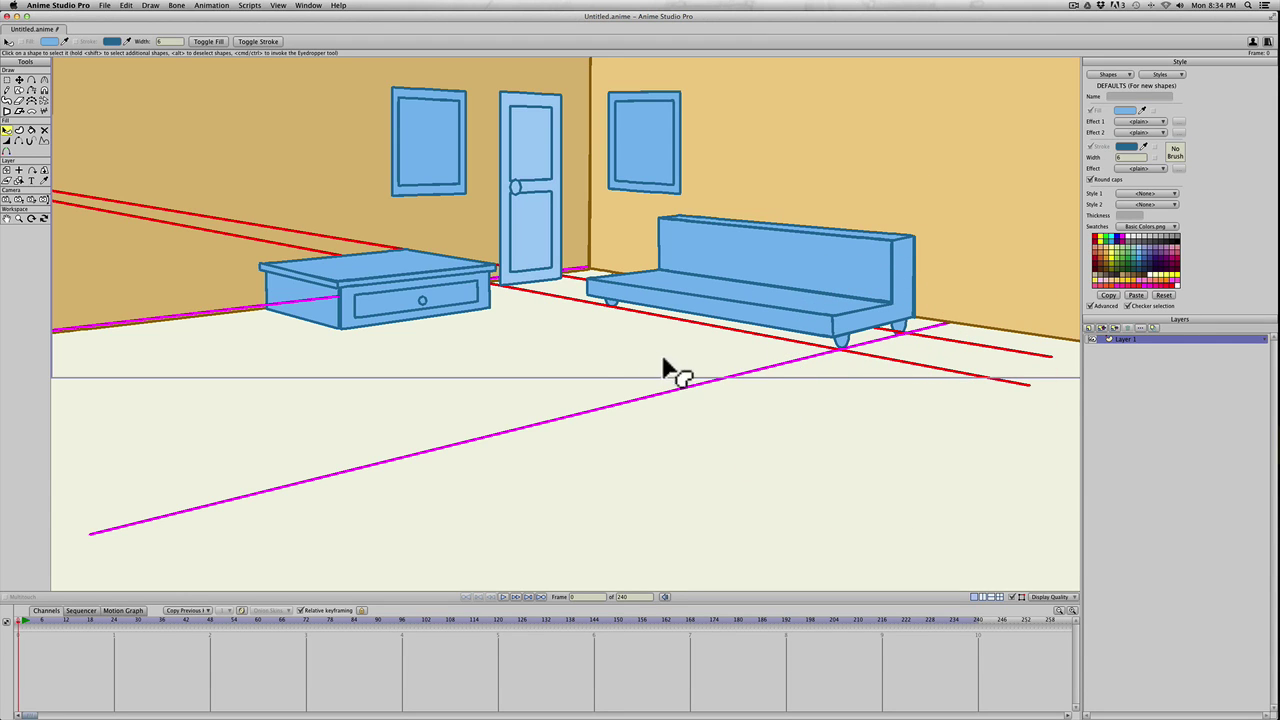
Swing the farther red guide line up to about the height of the tops of the windows and door
scroll(620, 360, "up", 1)
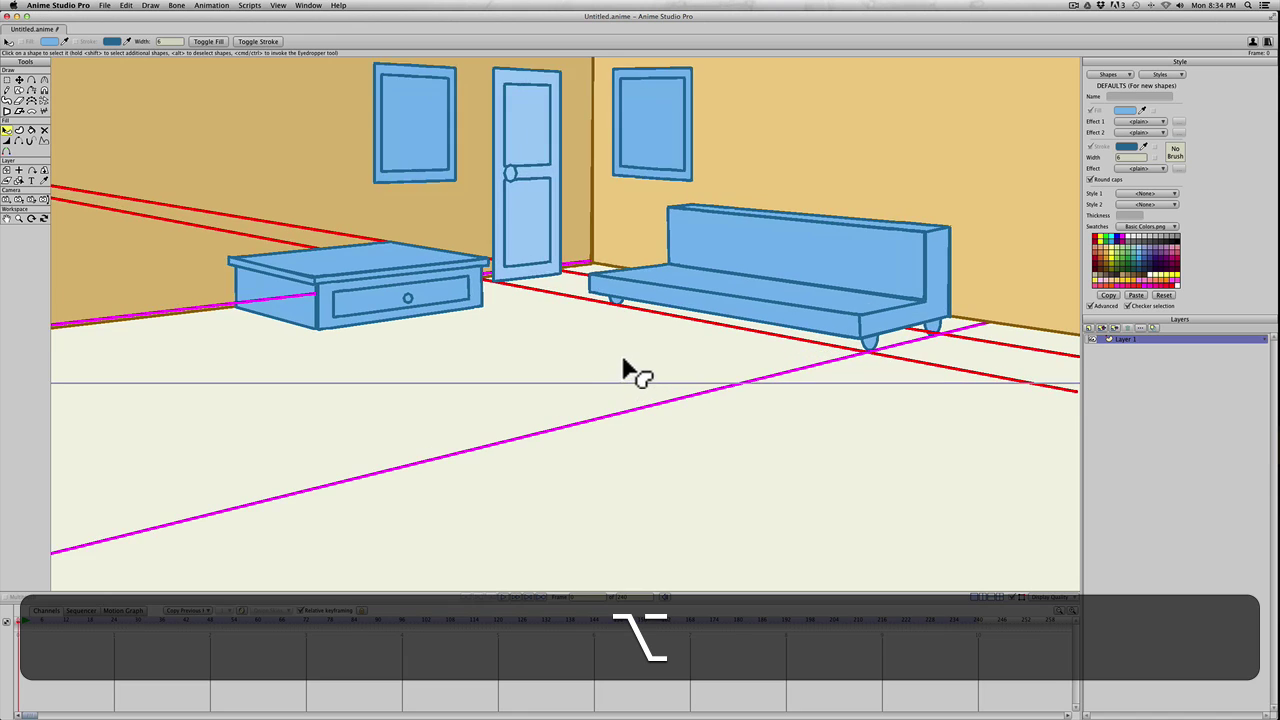
scroll(624, 356, "down", 2)
scroll(632, 318, "down", 3)
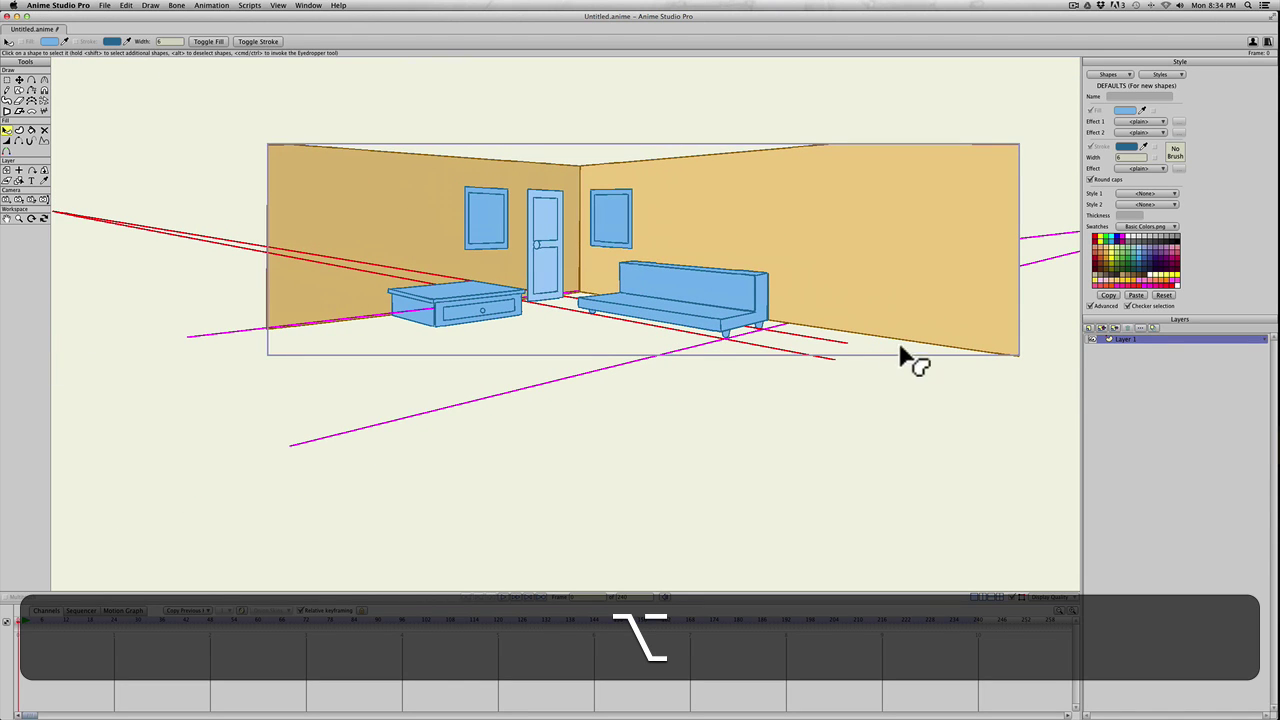
scroll(788, 352, "down", 1)
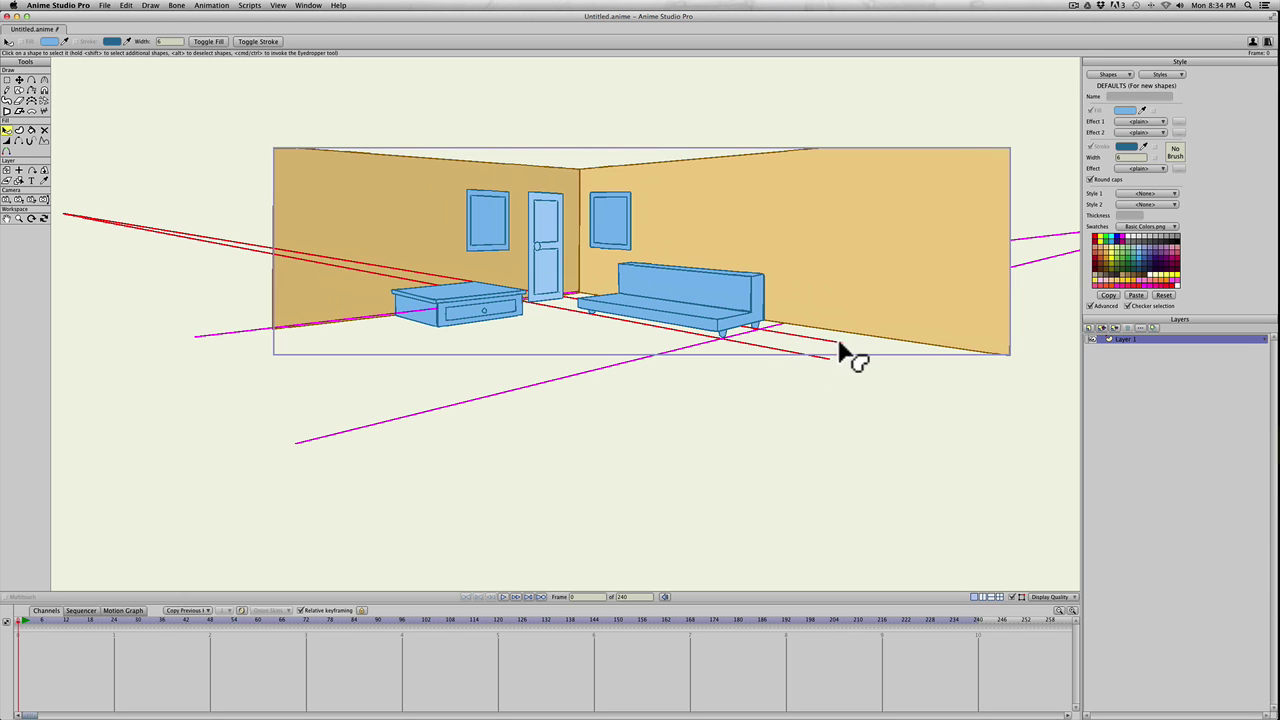
key("t")
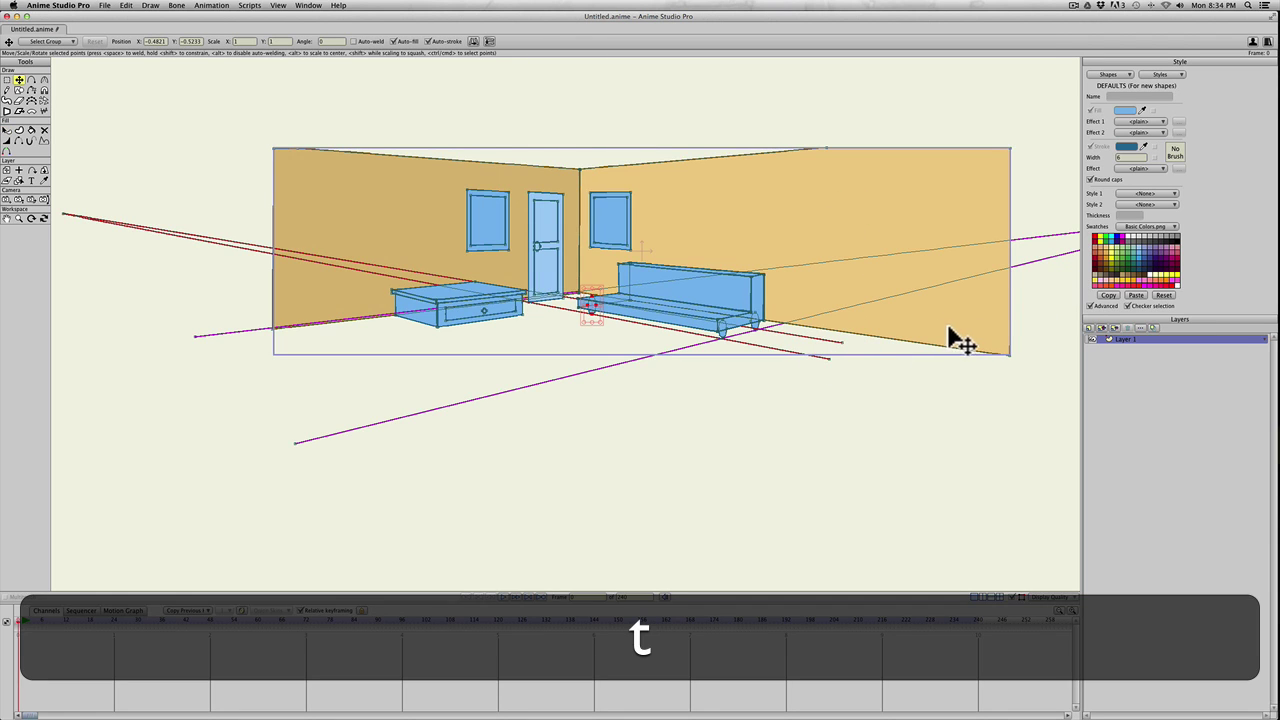
scroll(955, 340, "down", 1)
key("t")
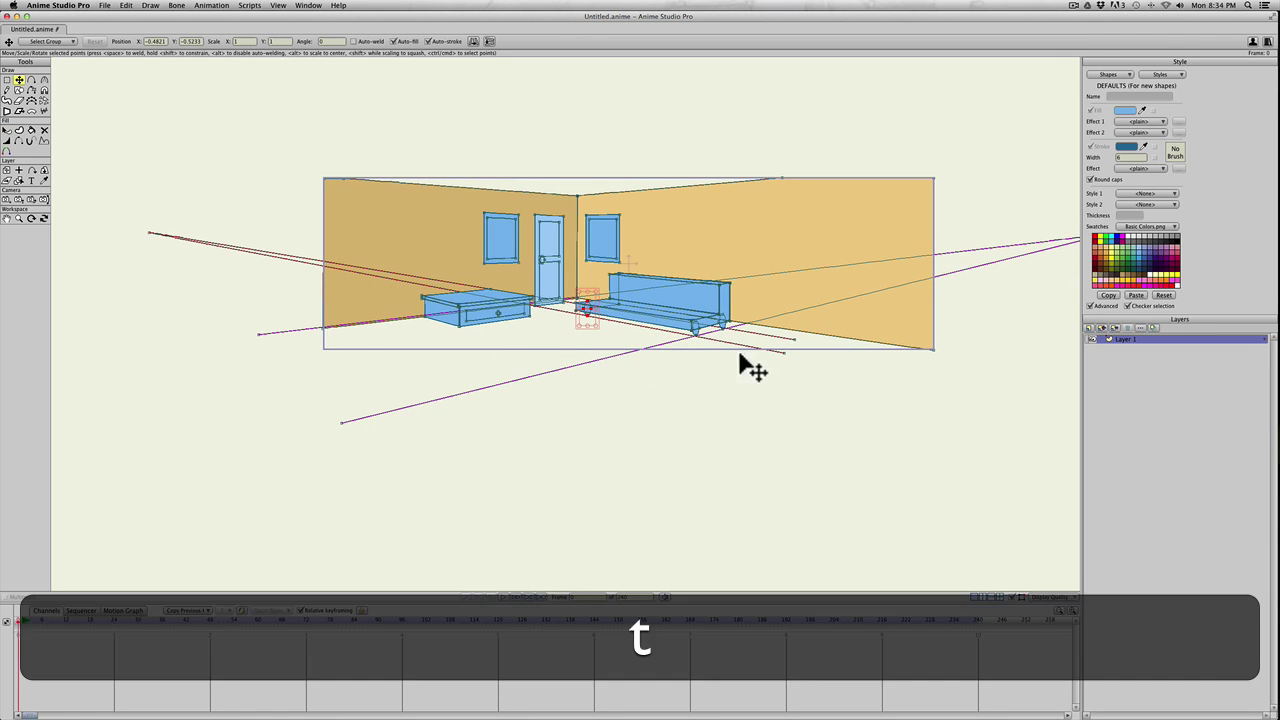
left_click_drag(784, 345, 808, 262)
key("super+z")
key("super+t")
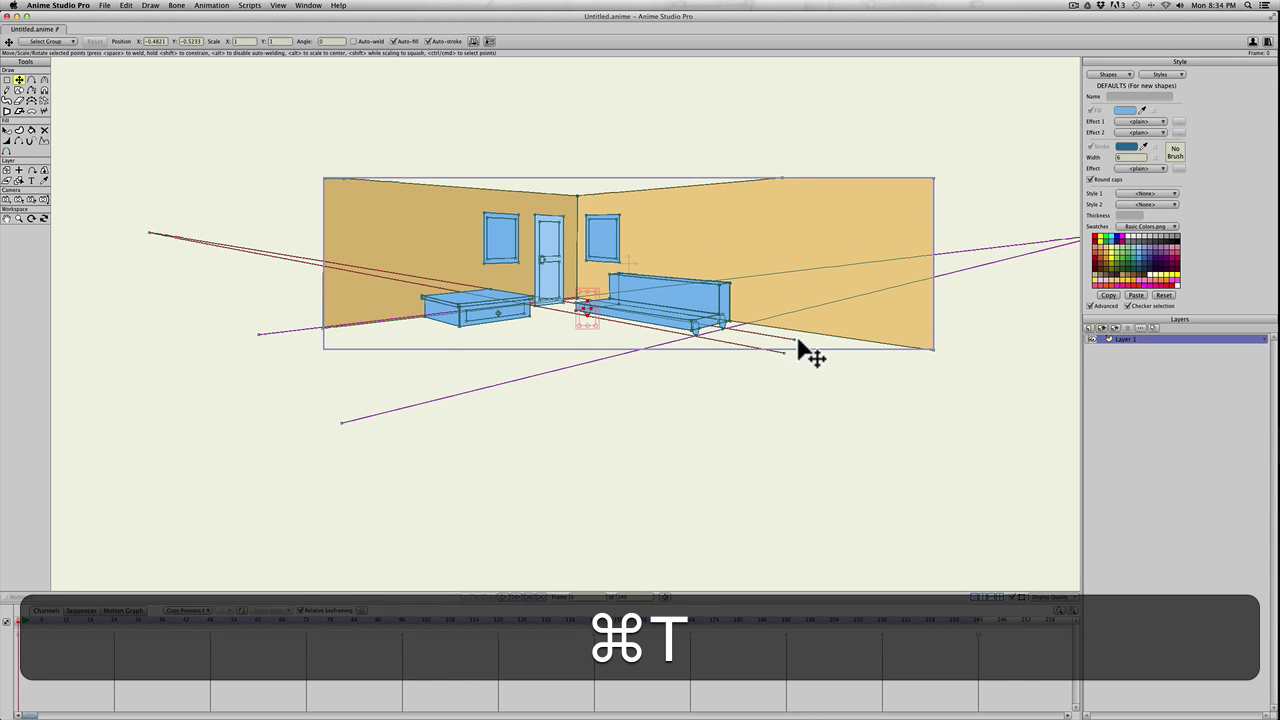
key("t")
left_click_drag(794, 338, 958, 198)
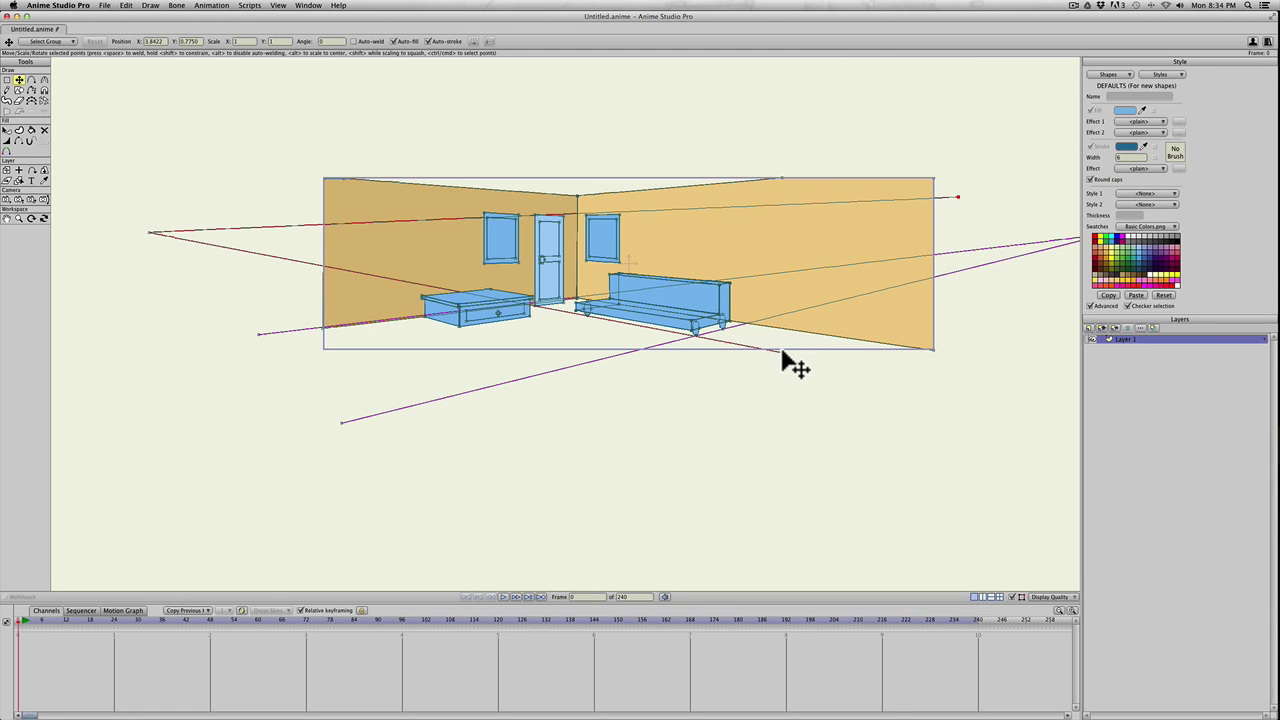
Extend the lower red guide line past the room's near right end and draw a tall cabinet-front rectangle between the two red guide lines
left_click_drag(783, 352, 959, 372)
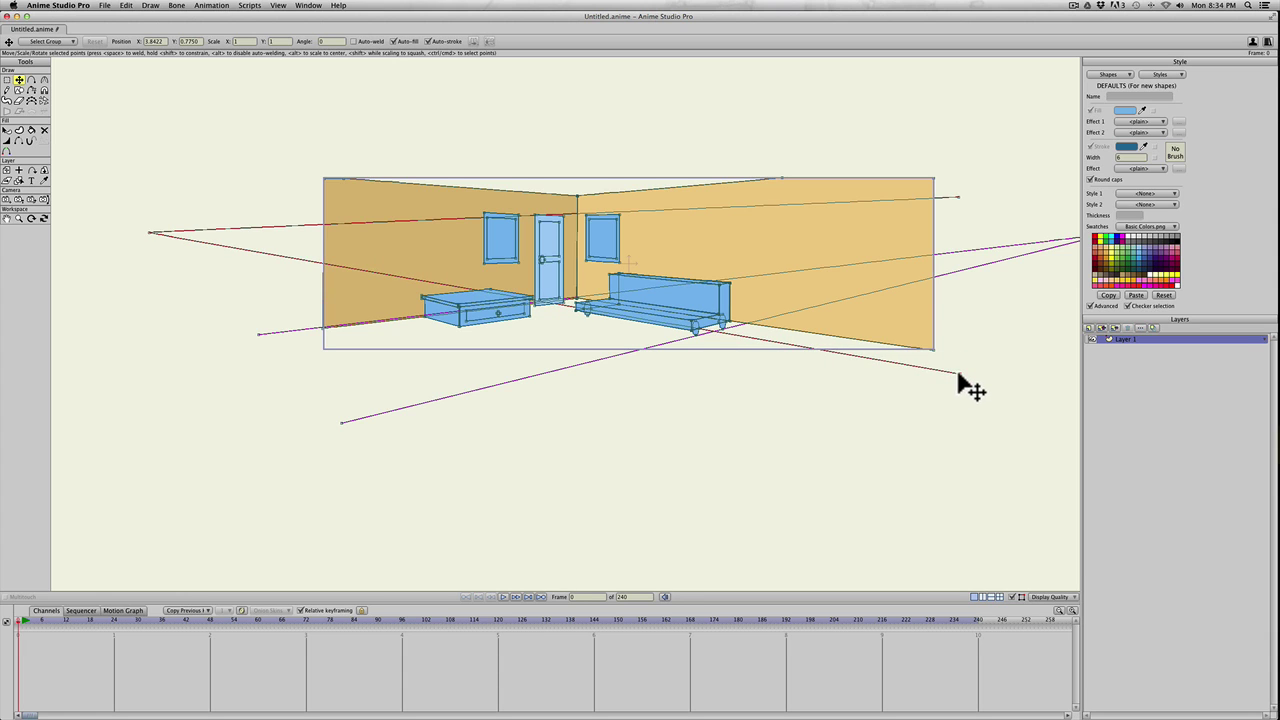
left_click(959, 373)
key("s")
left_click_drag(772, 200, 823, 335)
key("super+z")
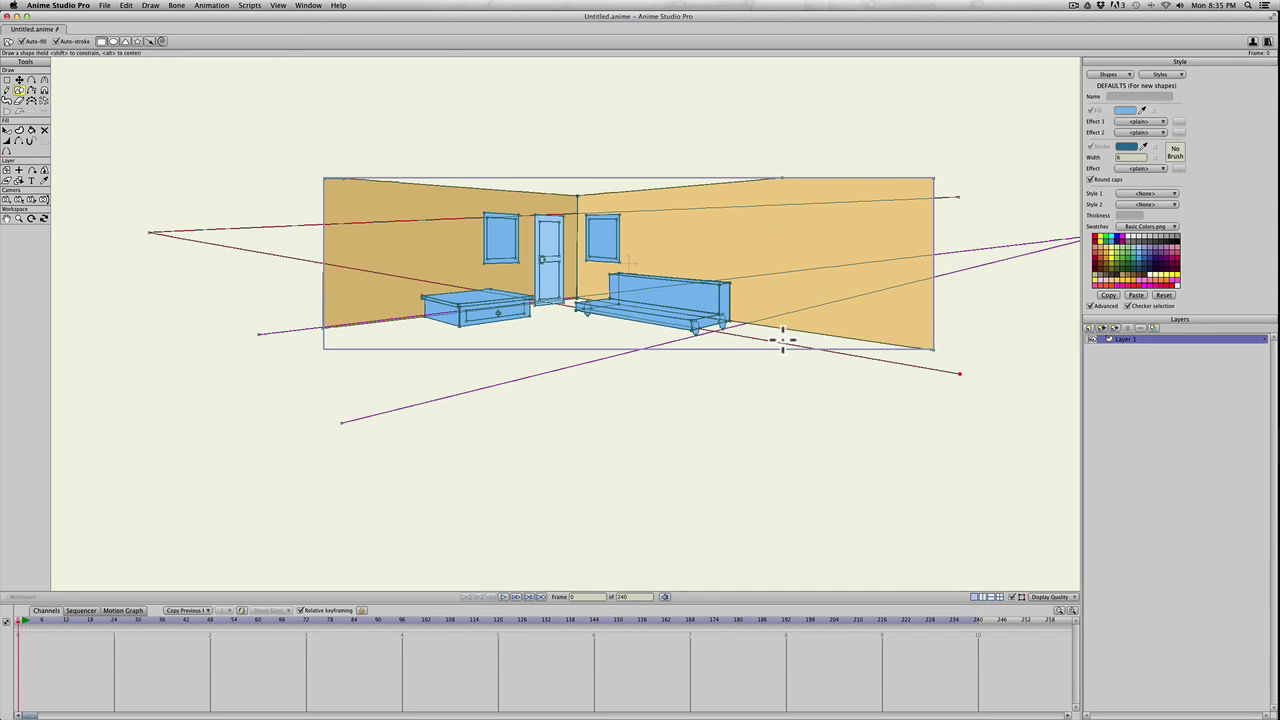
left_click_drag(776, 341, 847, 206)
Raise the cabinet front's near top corner to the upper red guide line and lower its bottom corners onto the lower one
key("t")
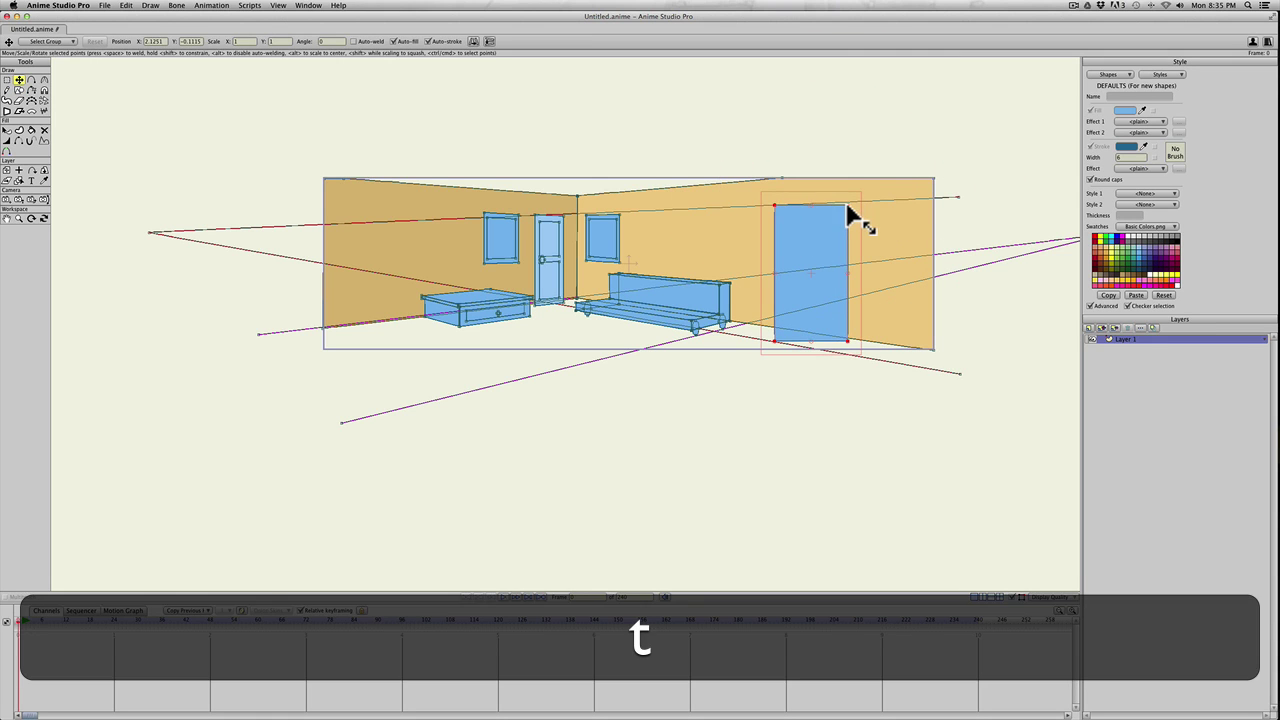
left_click(847, 206)
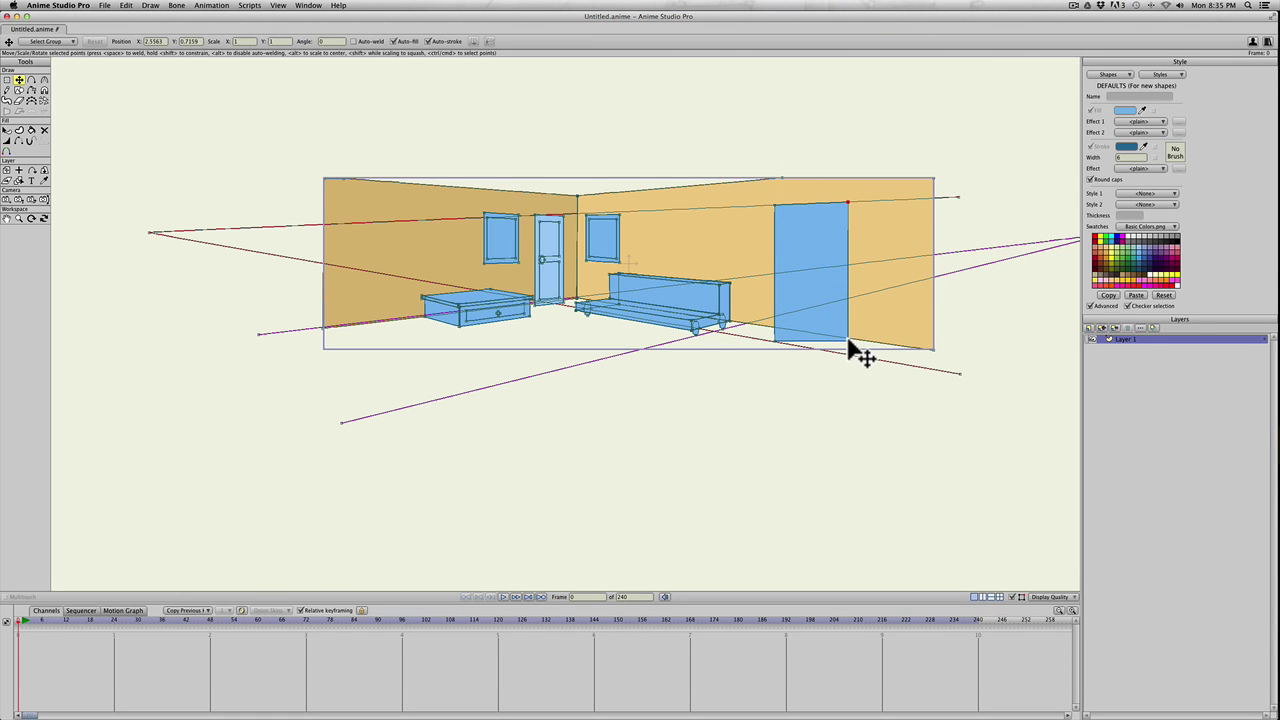
left_click(847, 352, "shift")
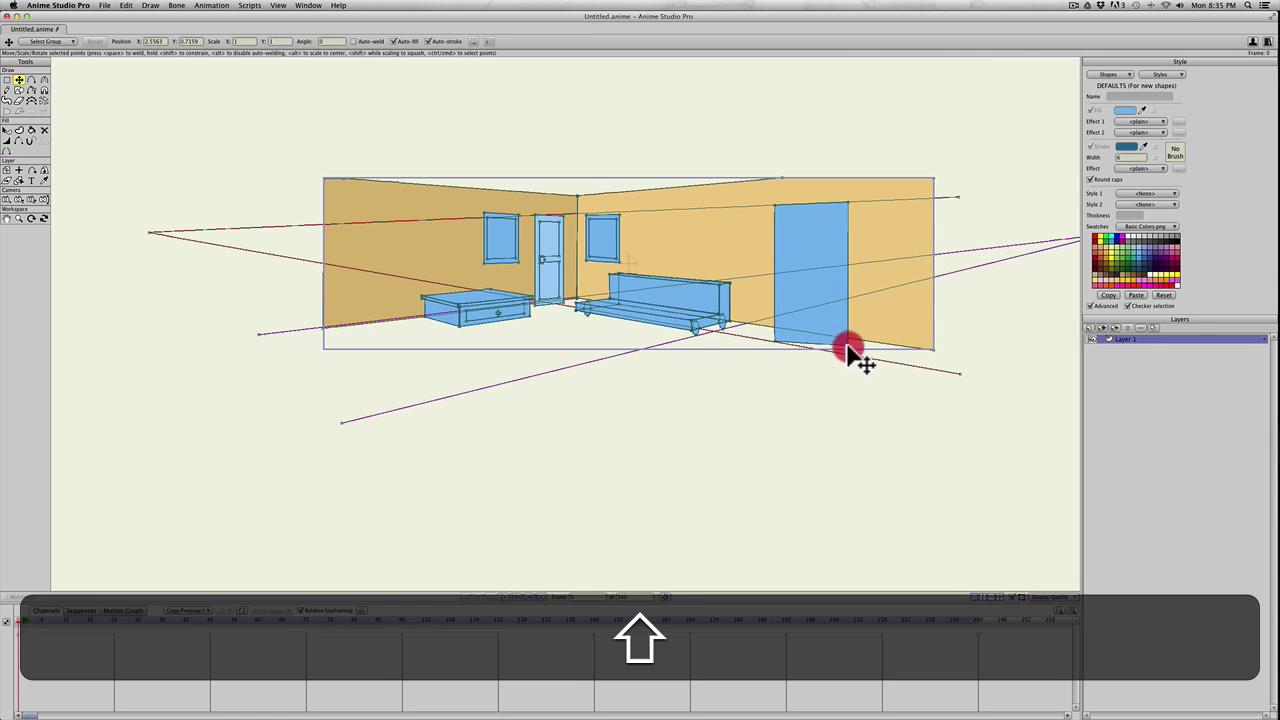
left_click(775, 343, "shift")
key("shift+t")
key("t")
Swing the two purple guide lines so they pass through the cabinet front's near bottom and near top corners
left_click_drag(343, 423, 659, 443)
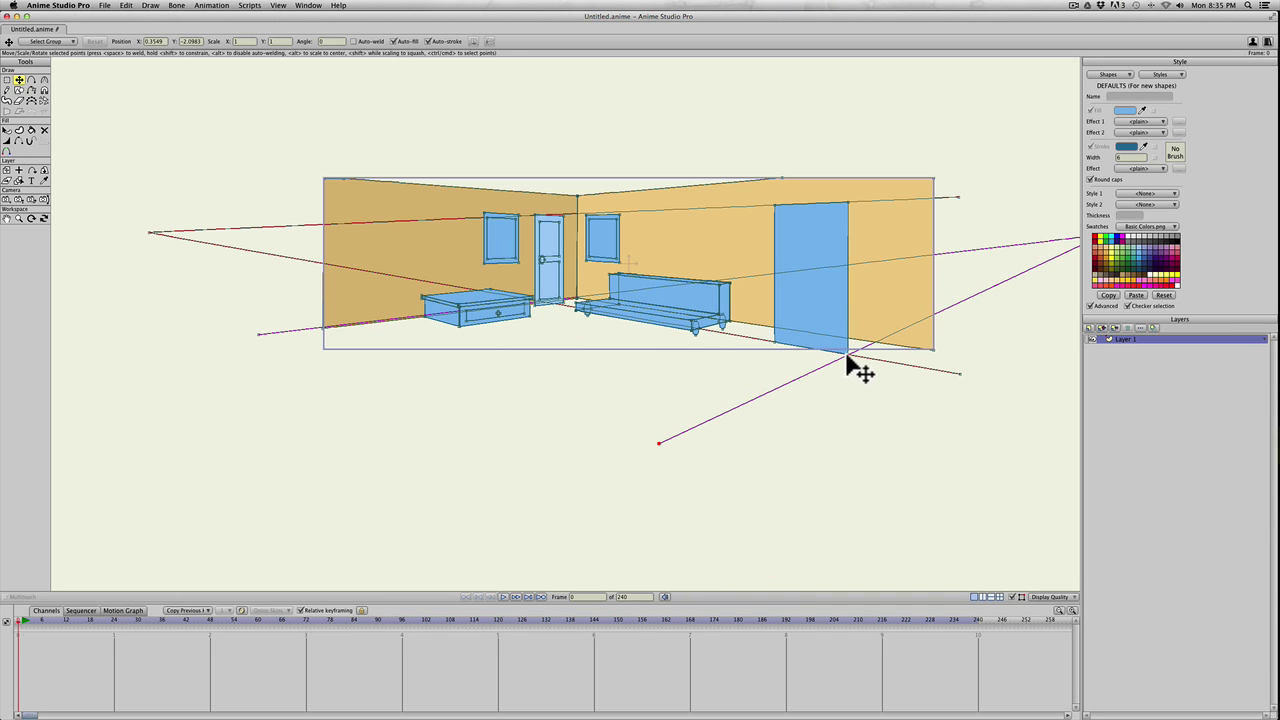
left_click(659, 443)
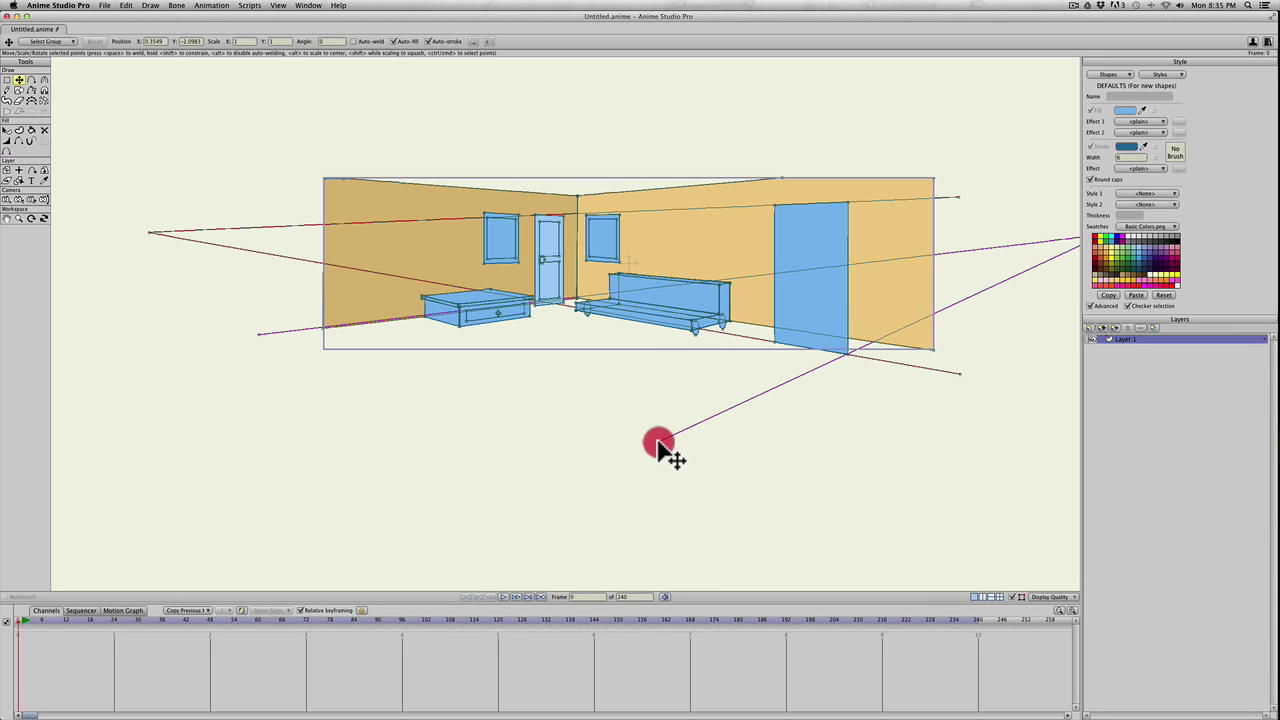
left_click_drag(258, 338, 327, 137)
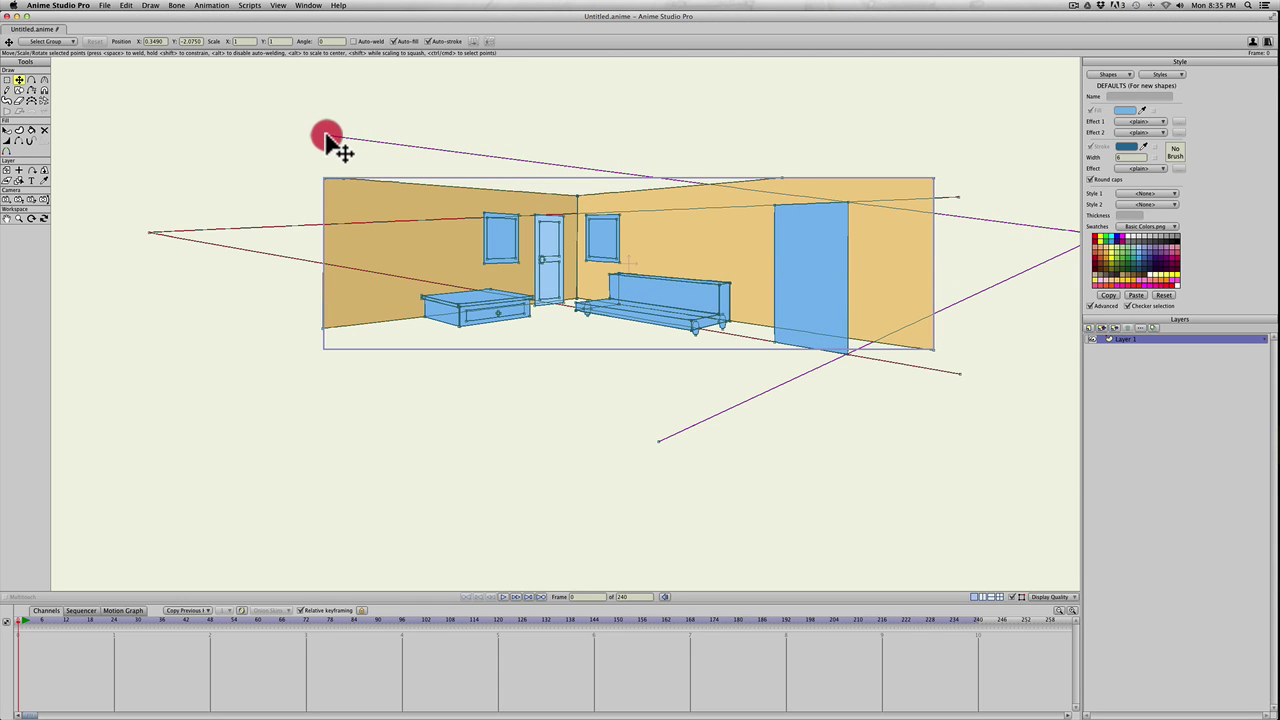
Draw a small upright rectangle on the wall beside the cabinet front's near edge
key("s")
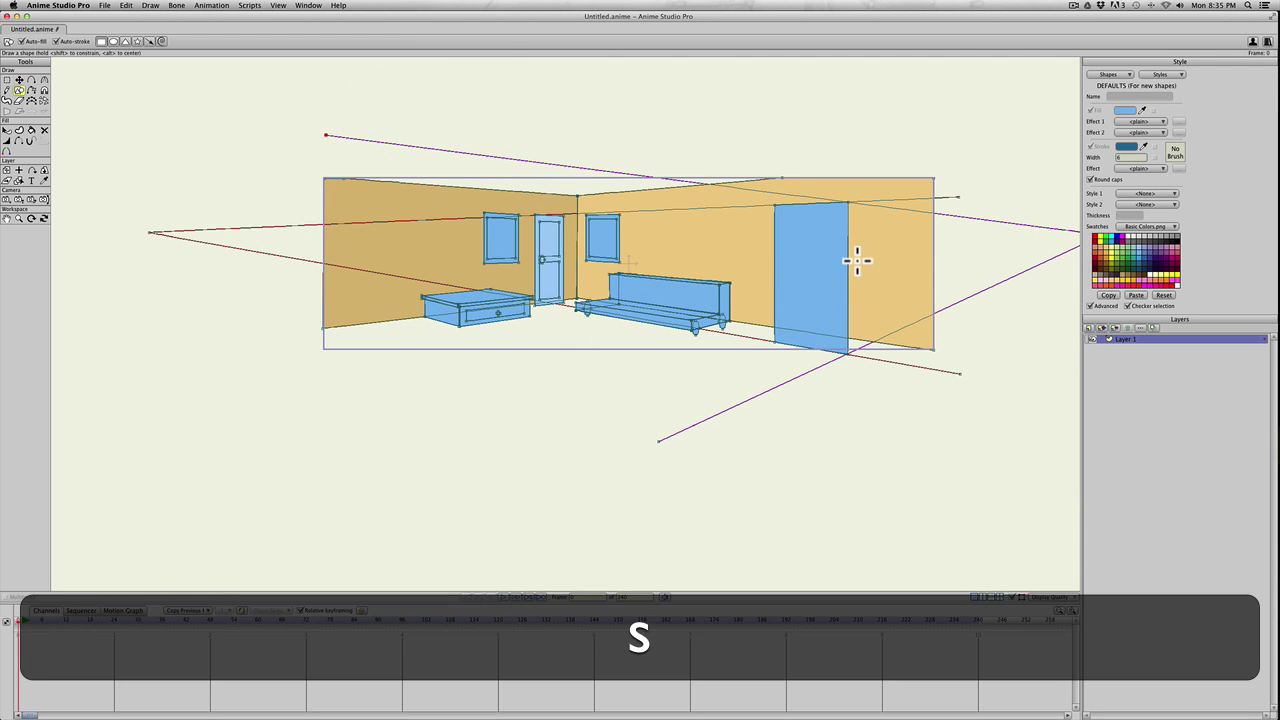
mouse_move(859, 260)
left_mouse_down()
mouse_move(883, 296)
mouse_move(676, 380)
left_mouse_up()
scroll(860, 302, "up", 2)
key("space")
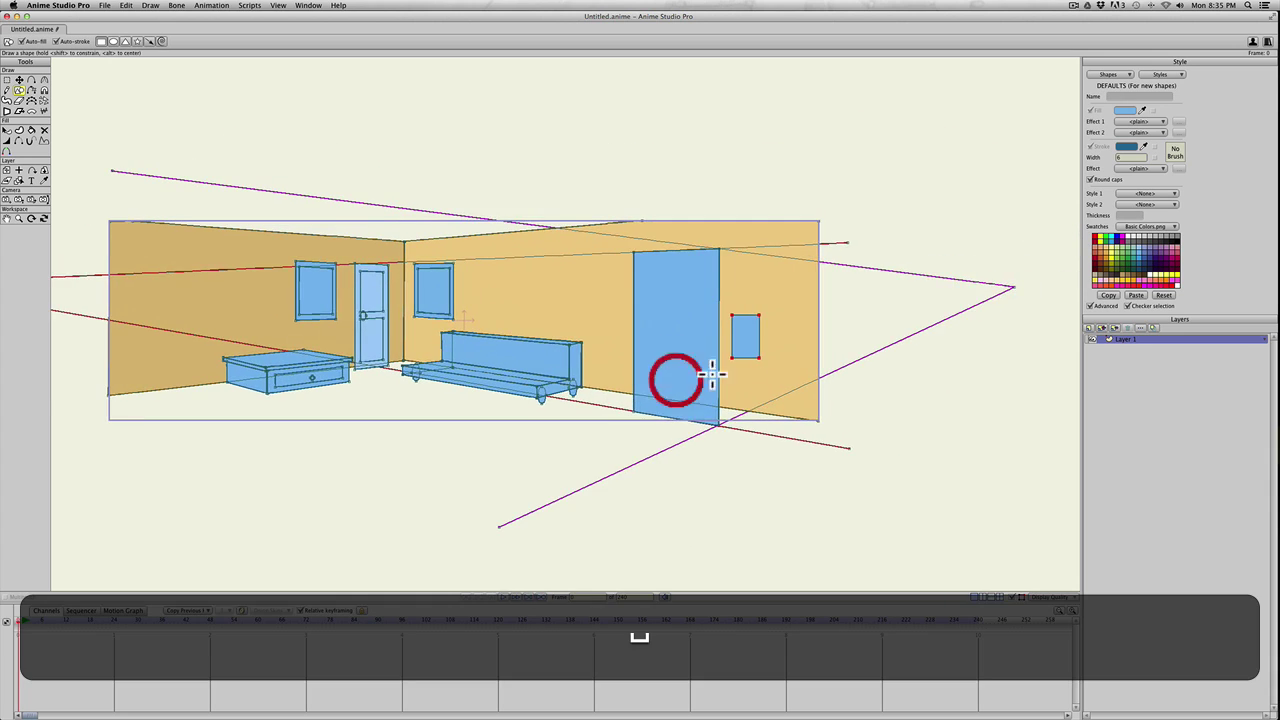
scroll(712, 375, "up", 1)
Shape the small rectangle into the cabinet's side by moving its corners to the front's near edge and onto the purple guide lines
key("t")
left_click_drag(784, 350, 750, 446)
key("t")
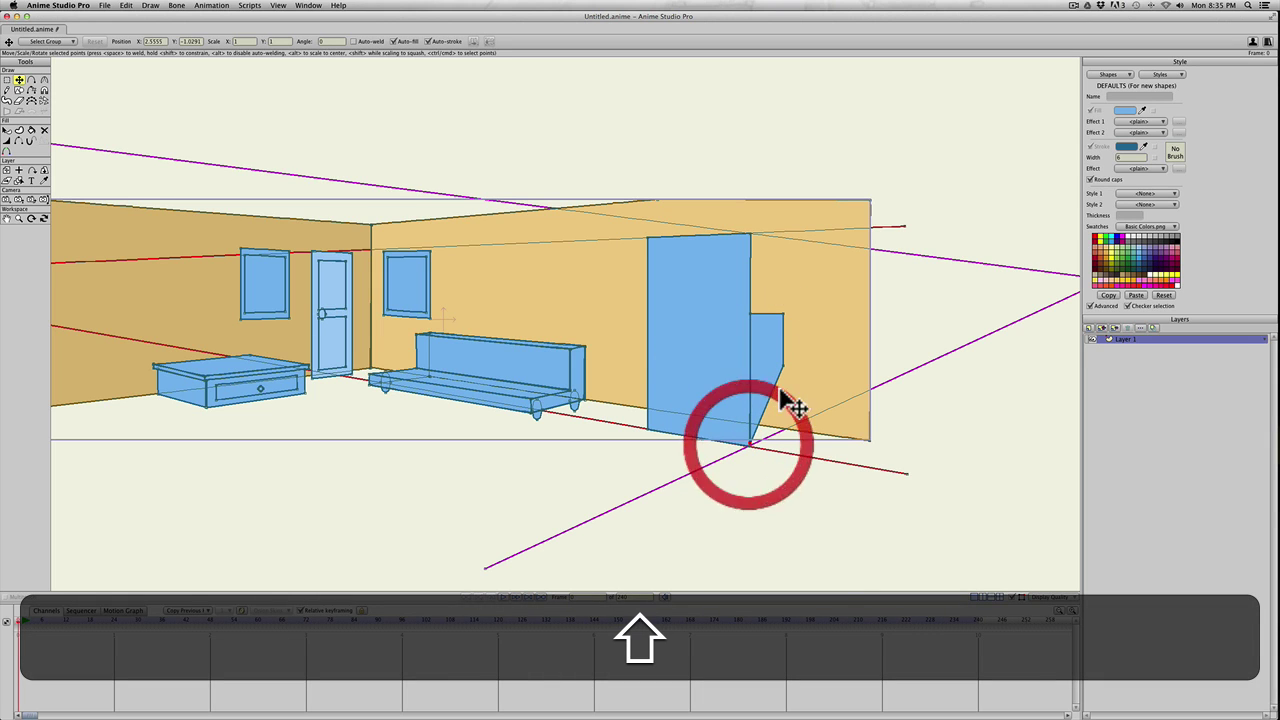
left_click_drag(785, 369, 751, 441)
left_click(750, 442)
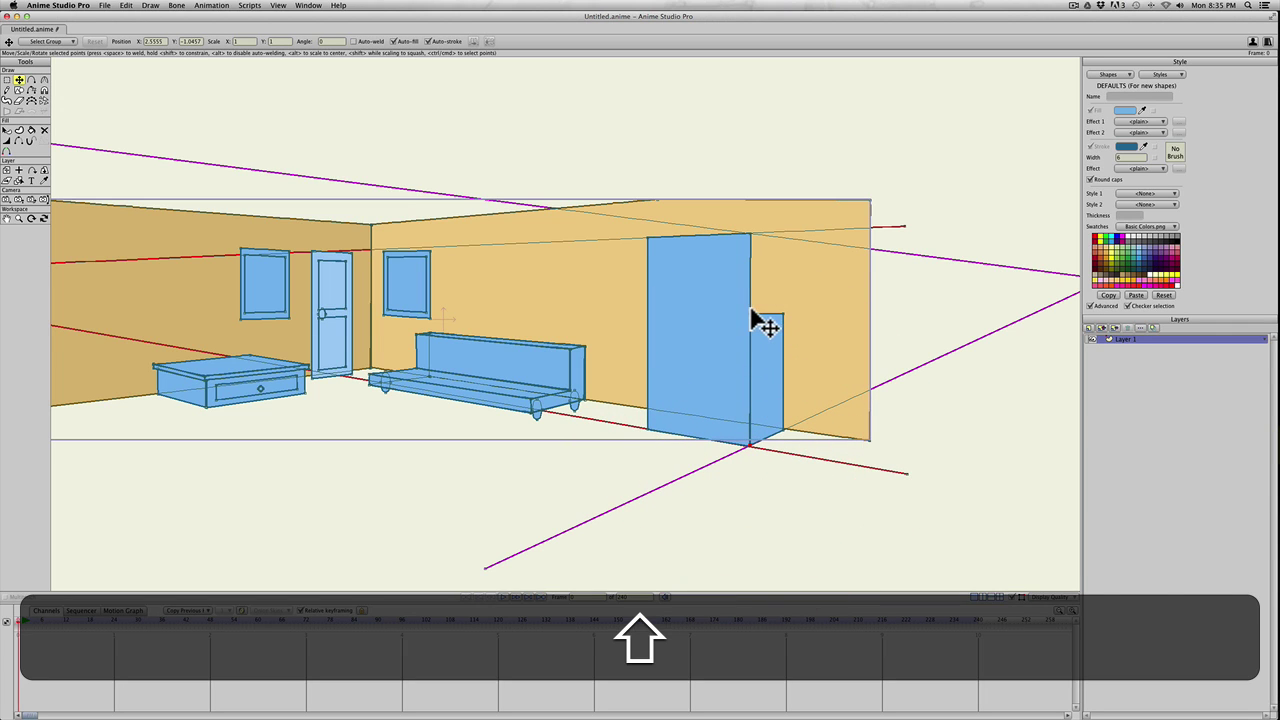
left_click_drag(751, 313, 751, 240)
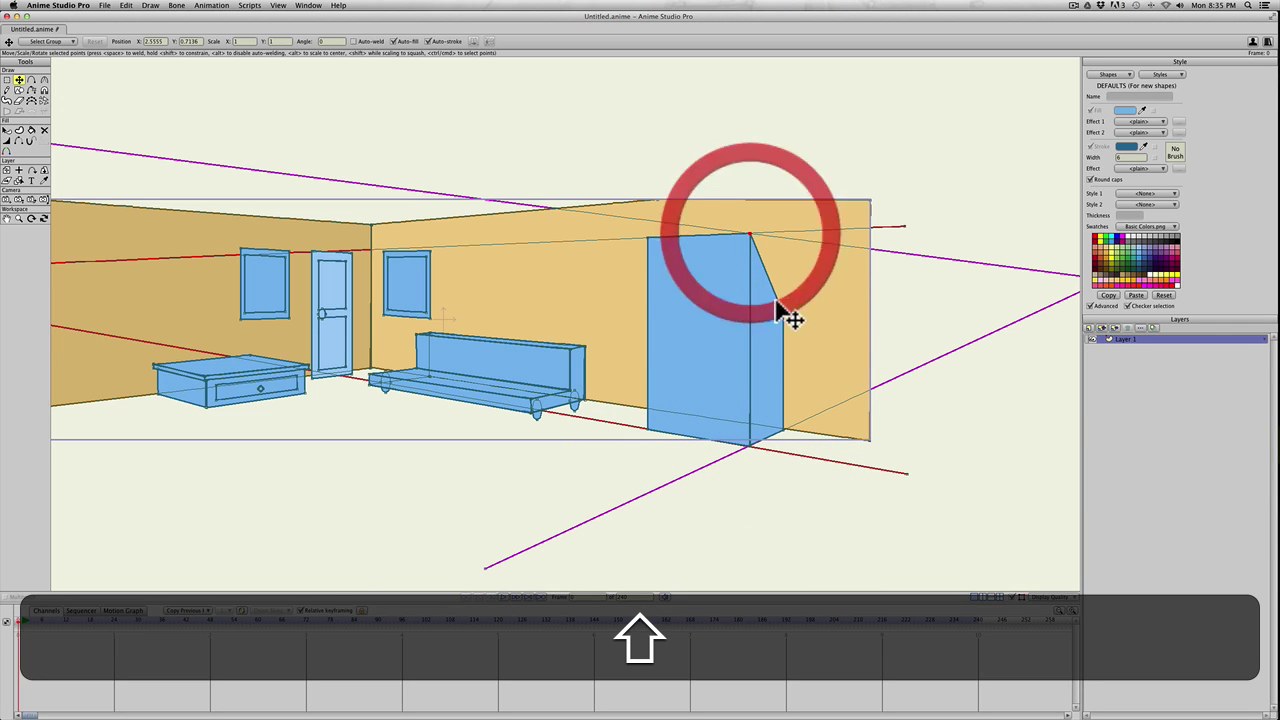
left_click_drag(784, 316, 788, 241)
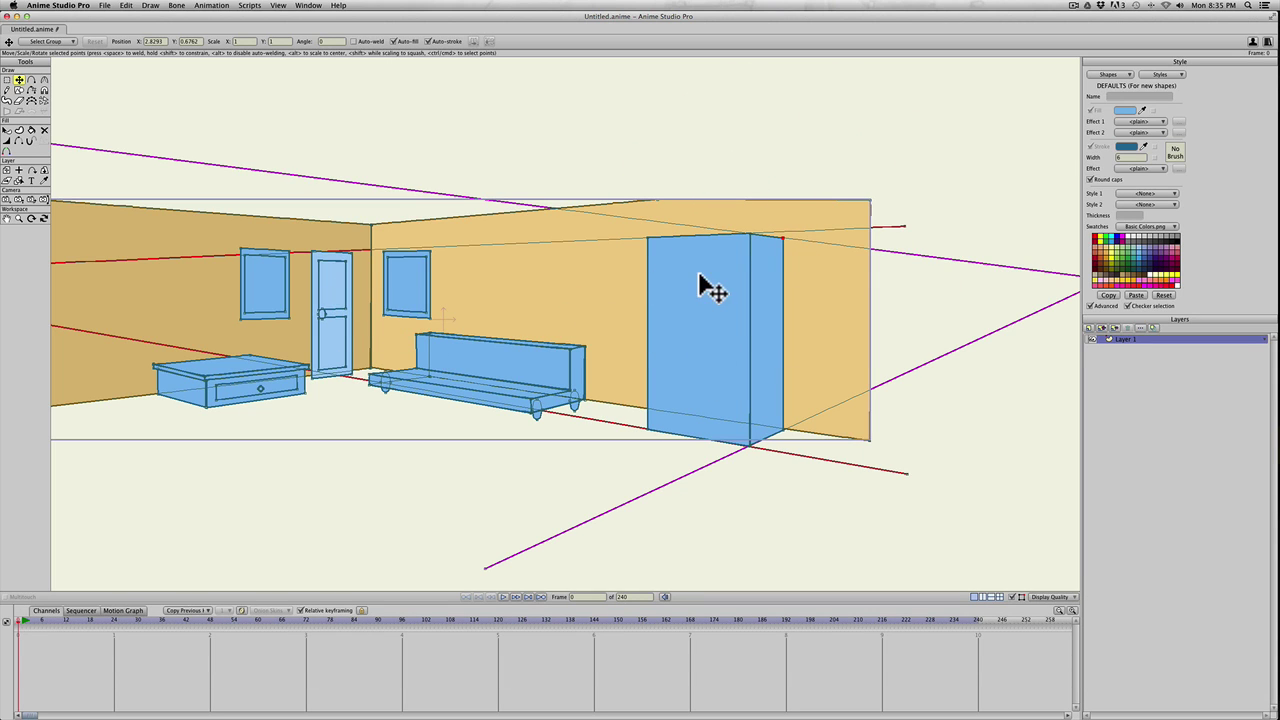
Draw a flat rectangular shelf opening near the top of the cabinet's front and fill it with a darker blue
key("s")
left_click_drag(712, 259, 732, 273)
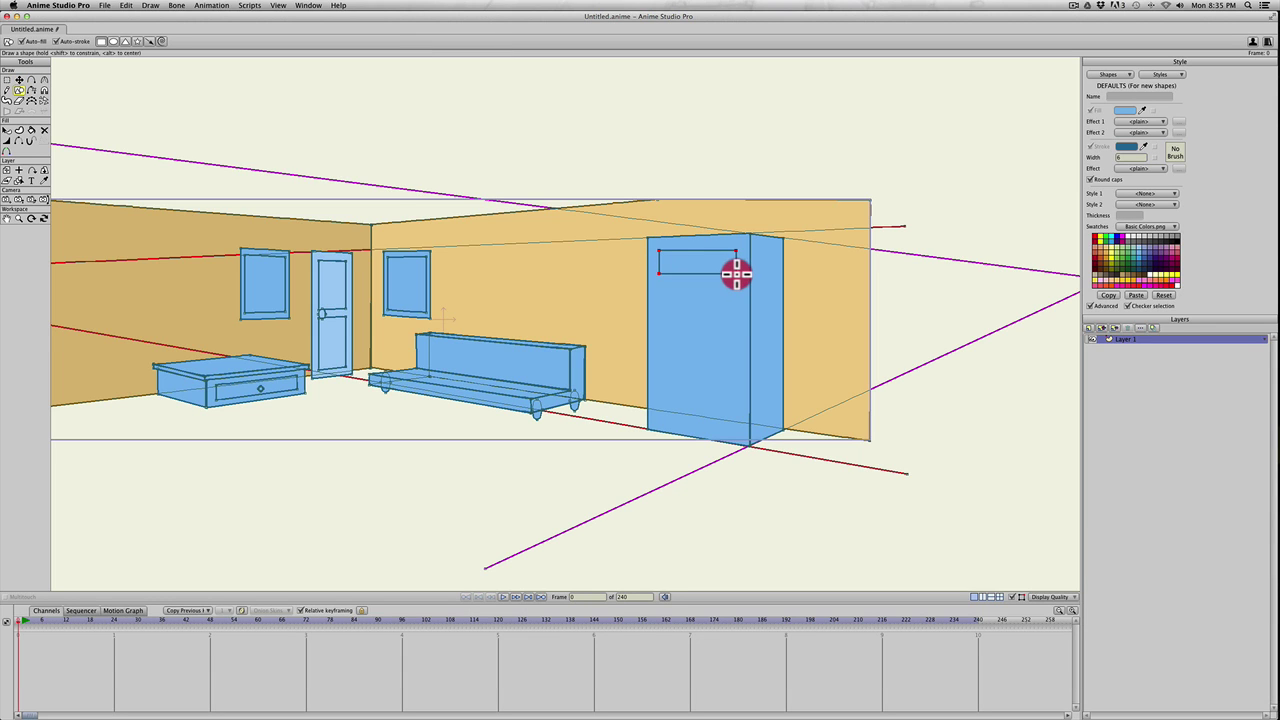
key("q")
left_click(720, 271)
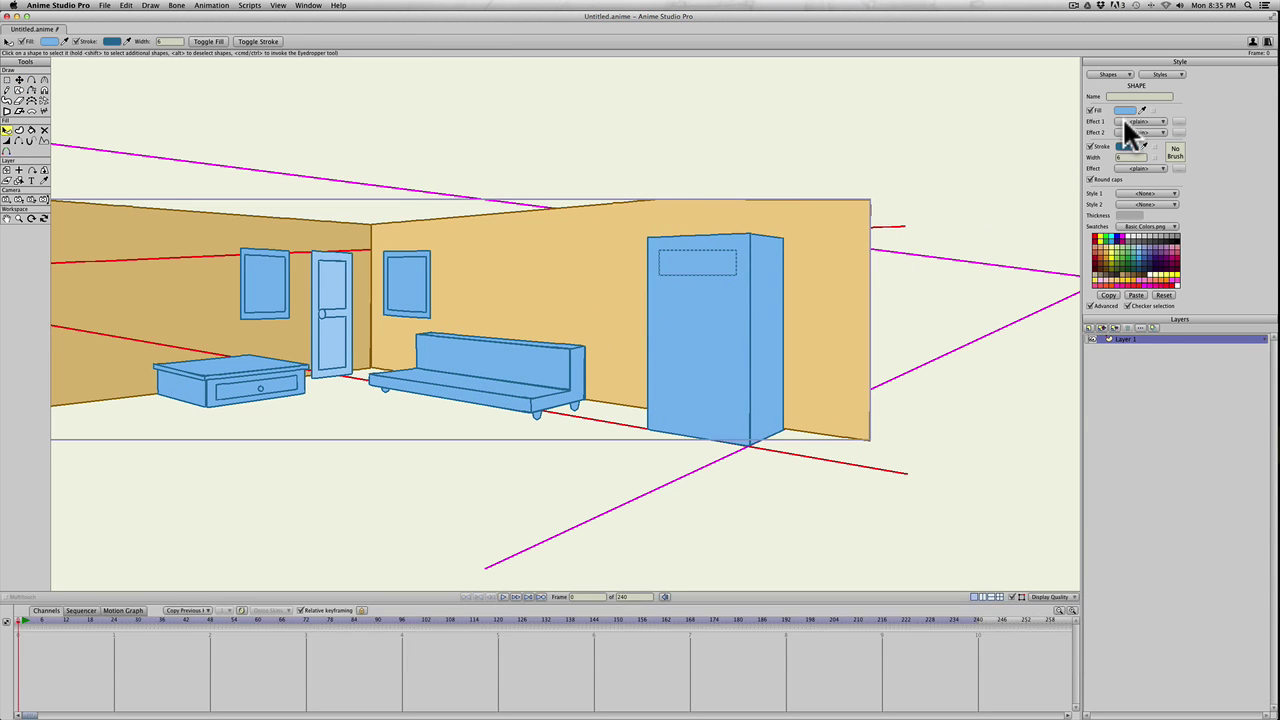
left_click(1124, 110)
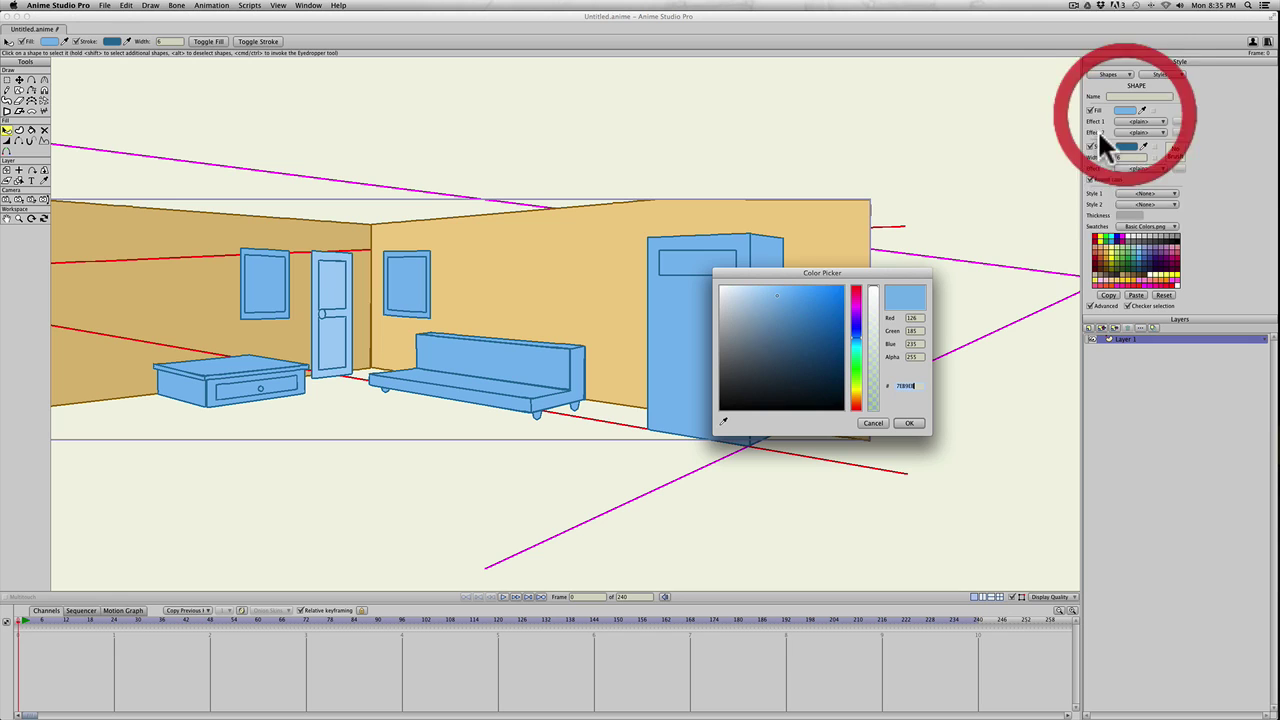
left_click(781, 305)
left_click_drag(783, 308, 789, 334)
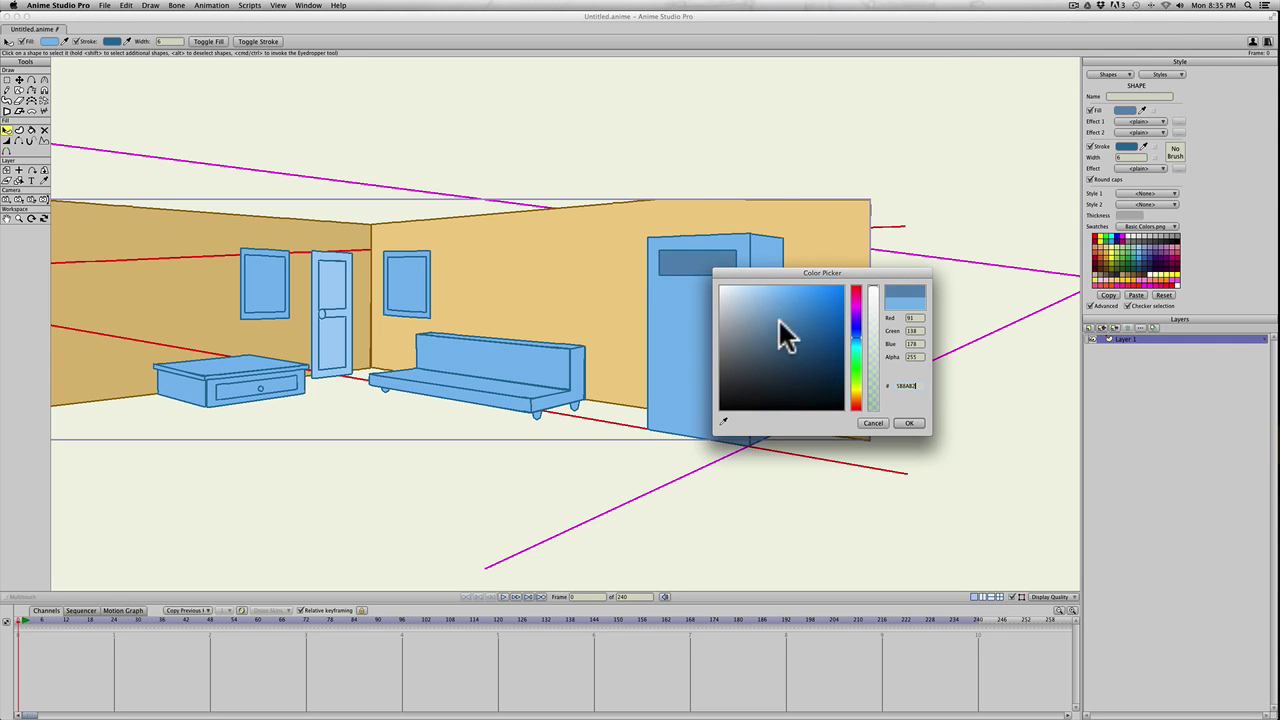
left_click(909, 423)
Widen the shelf opening on both ends so it nearly spans the cabinet's front
key("t")
left_click(689, 261)
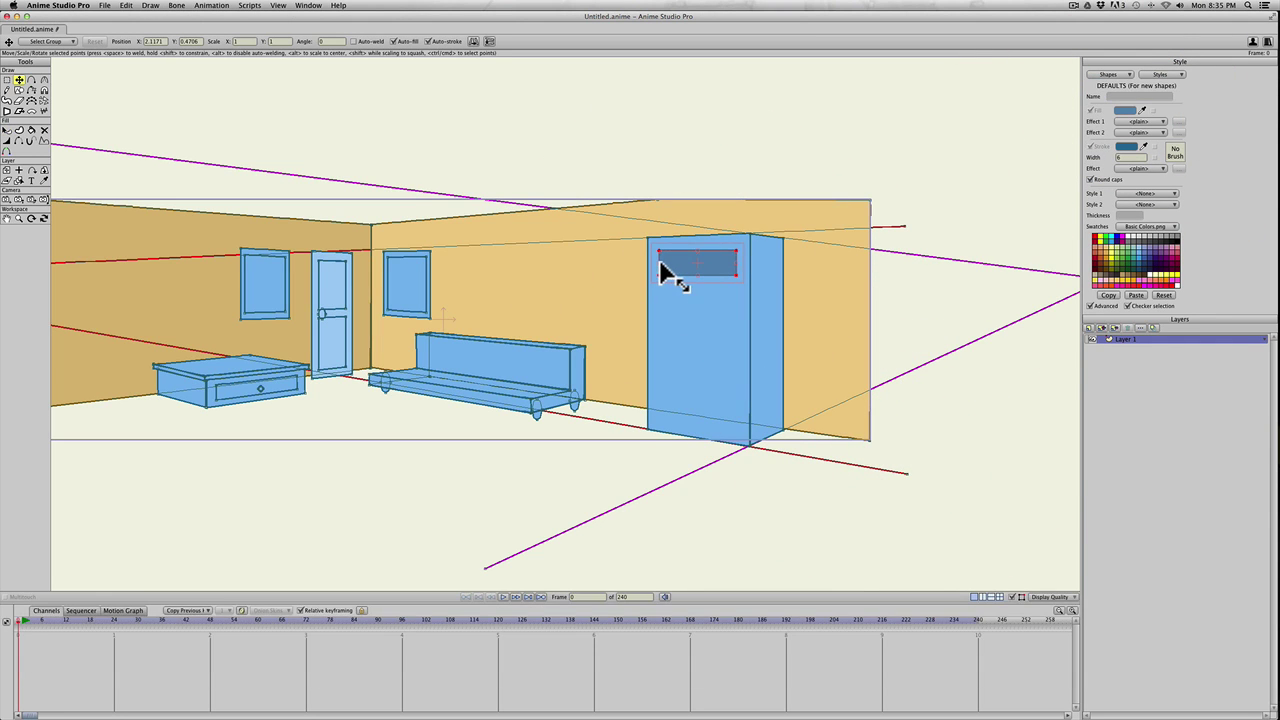
left_click(658, 265)
left_click_drag(732, 268, 738, 264)
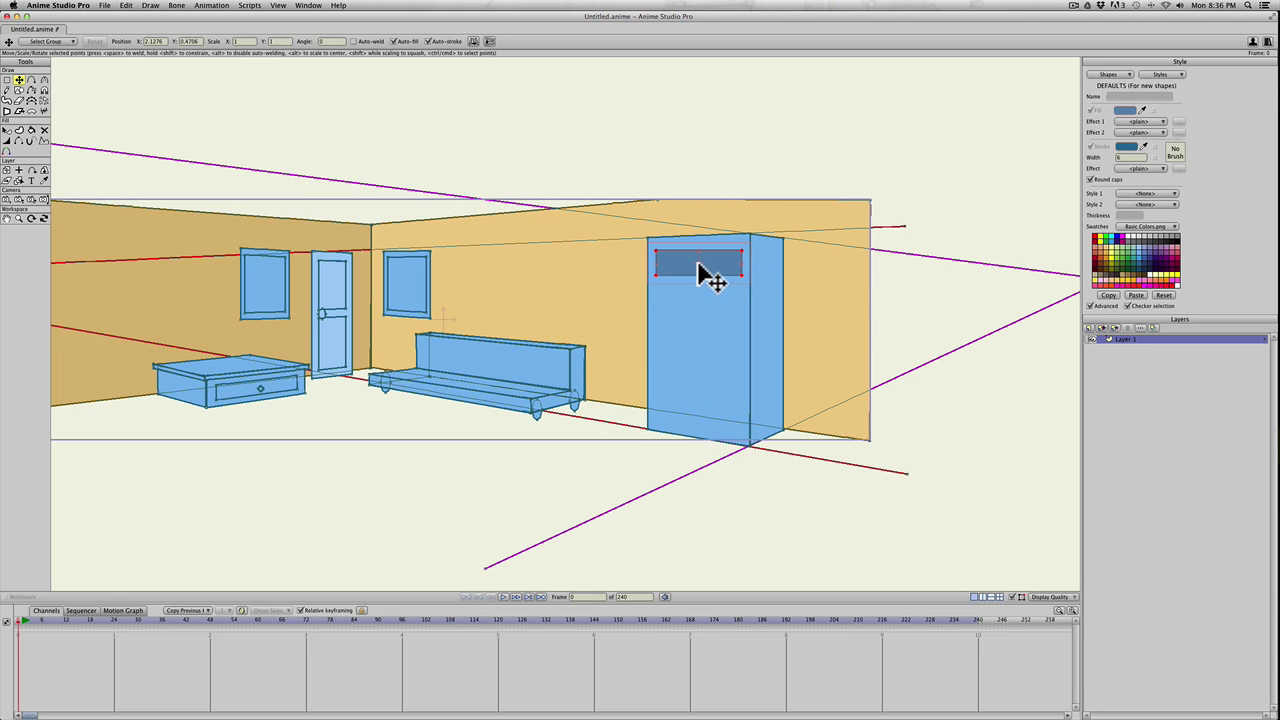
Duplicate the shelf opening downward, first singly and then in pairs, to form a column of six openings on the cabinet's front
key("super+v")
left_click_drag(706, 274, 708, 306)
key("t")
key("shift+t")
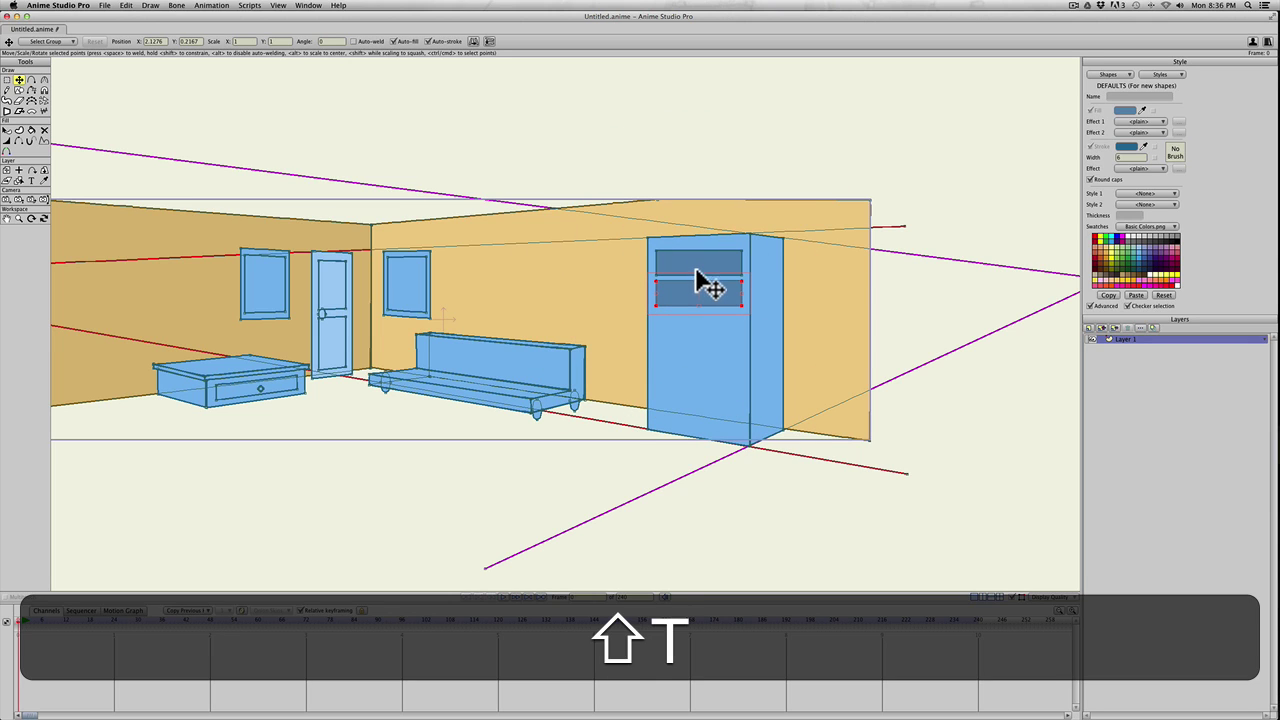
left_click(698, 268, "shift")
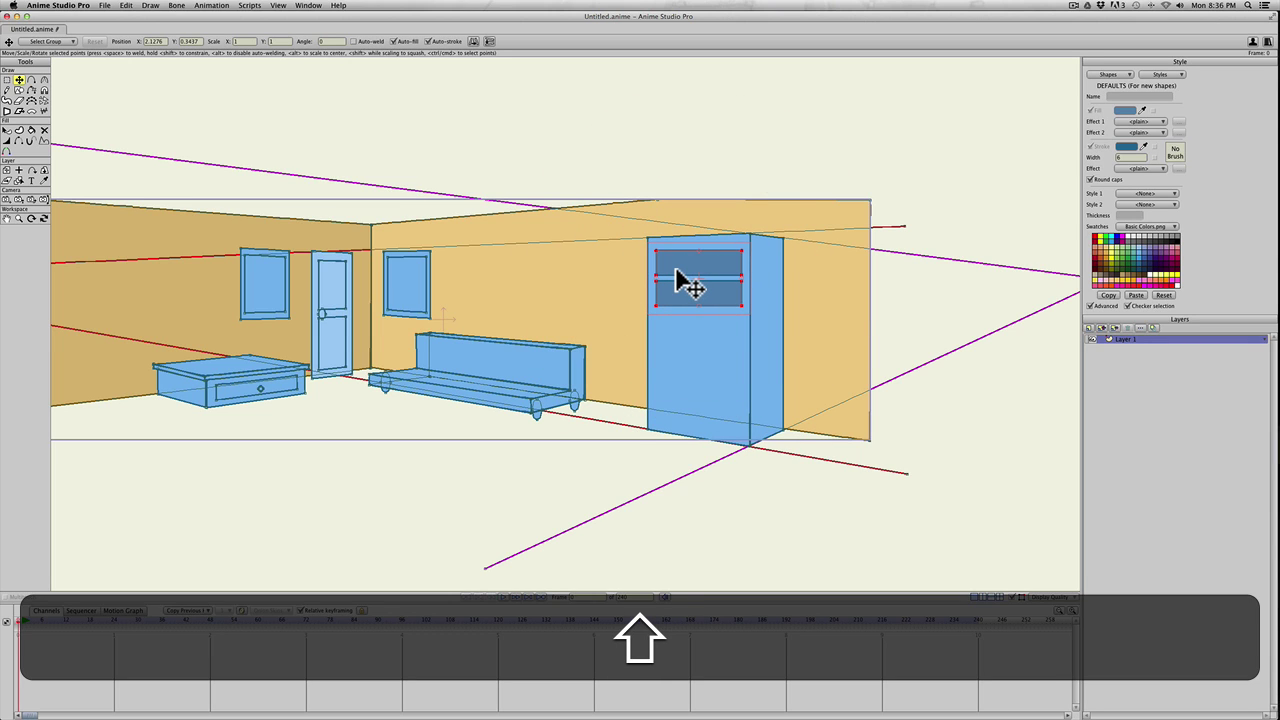
key("super+v")
left_click_drag(677, 277, 682, 355)
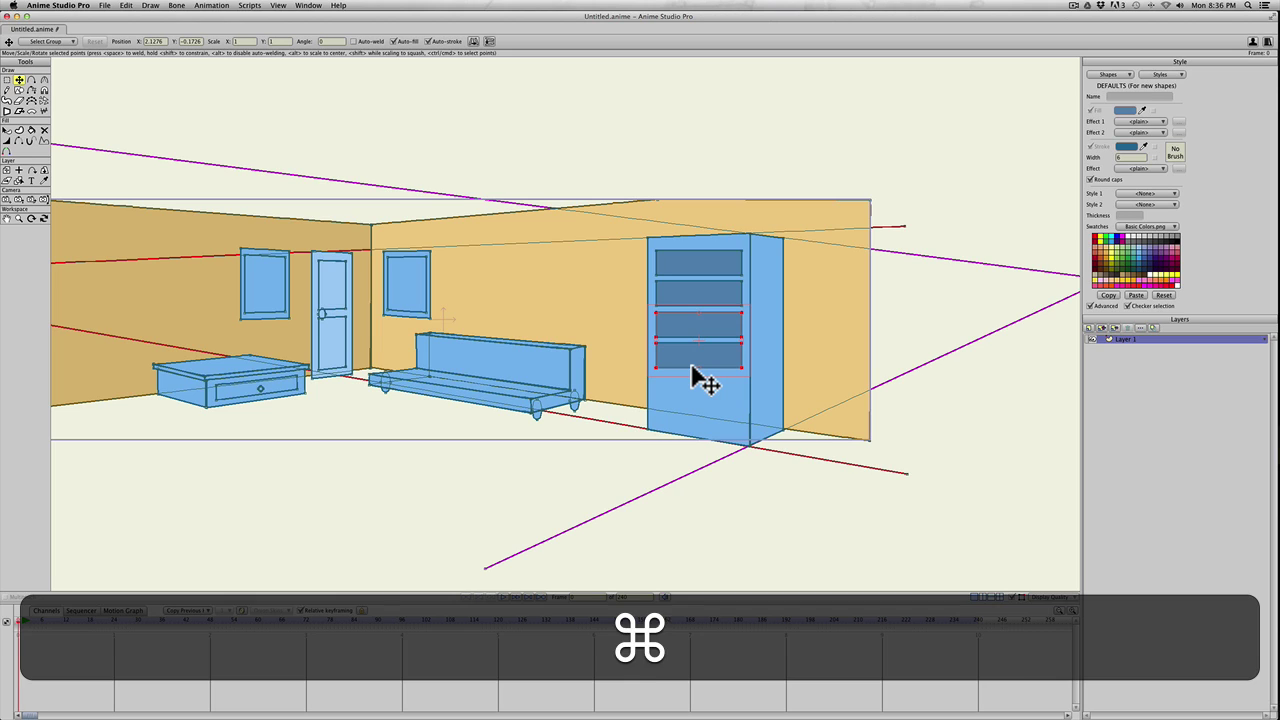
key("super+v")
left_click_drag(686, 287, 687, 357)
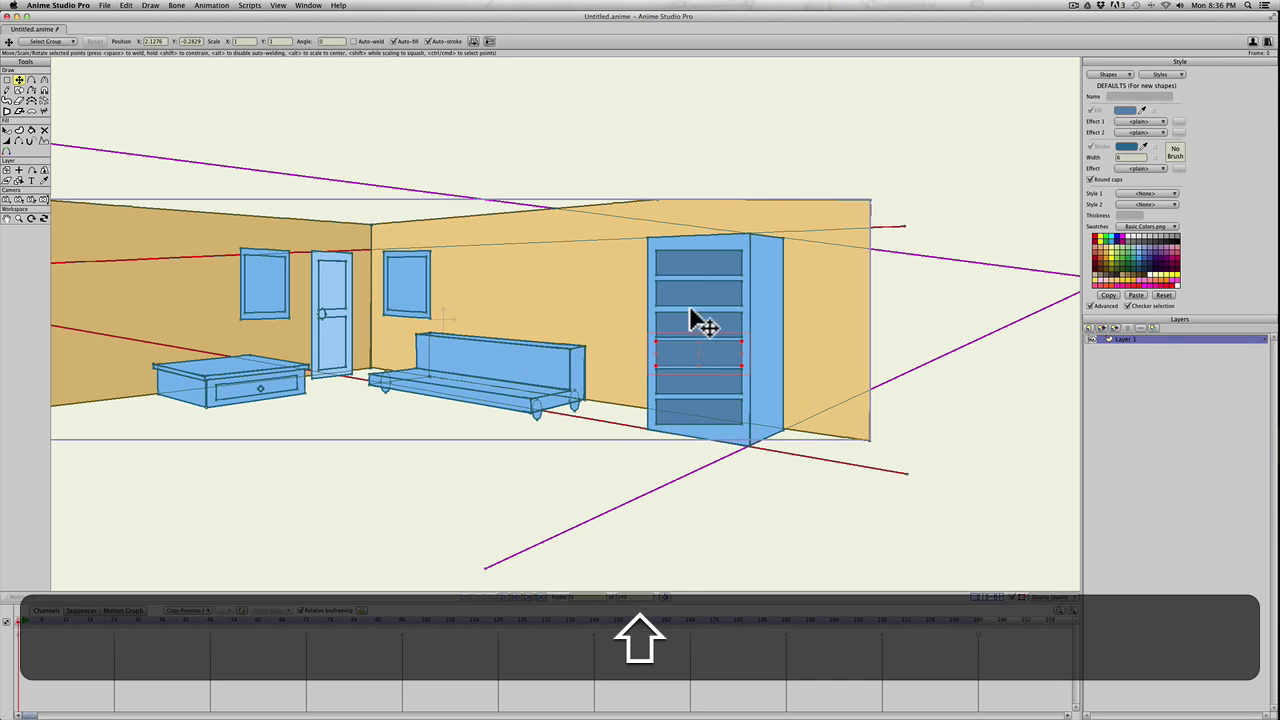
Even out the spacing in the shelf column by nudging the upper three openings and the fourth one up slightly
left_click_drag(695, 264, 684, 292)
key("super+shift+z")
key("super+z")
left_click(686, 265)
key("super+z")
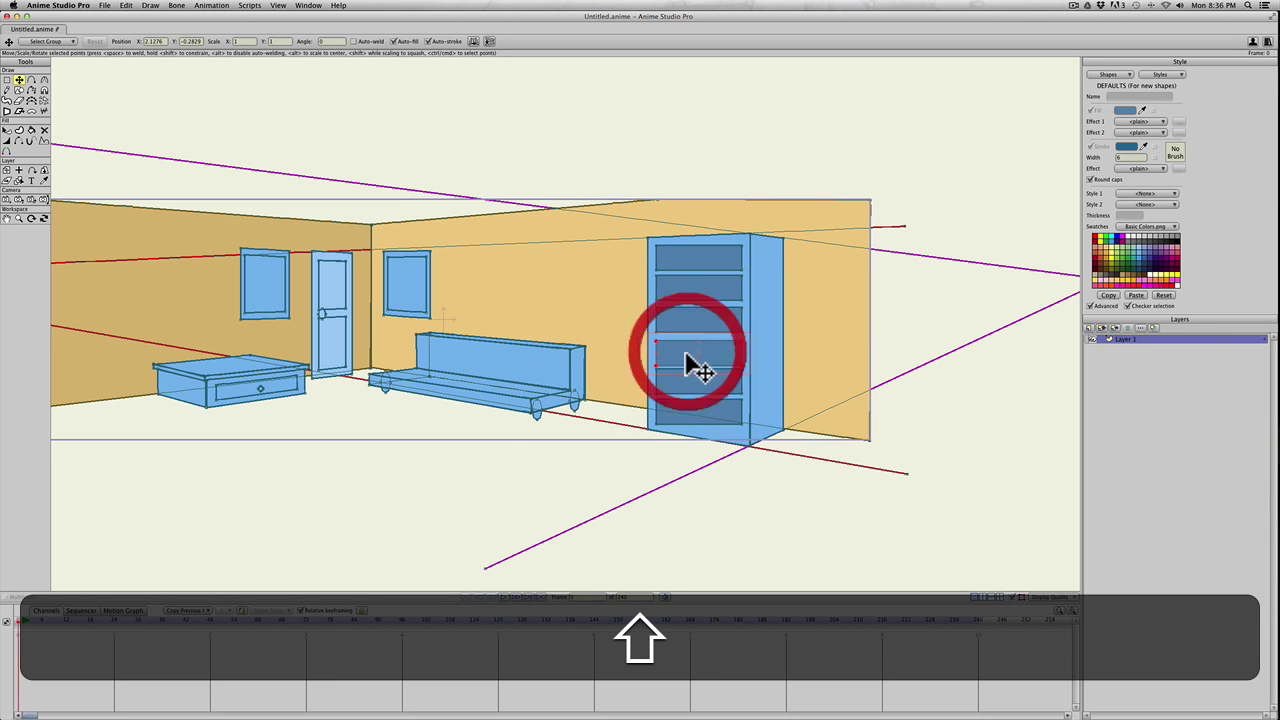
left_click_drag(686, 350, 686, 352)
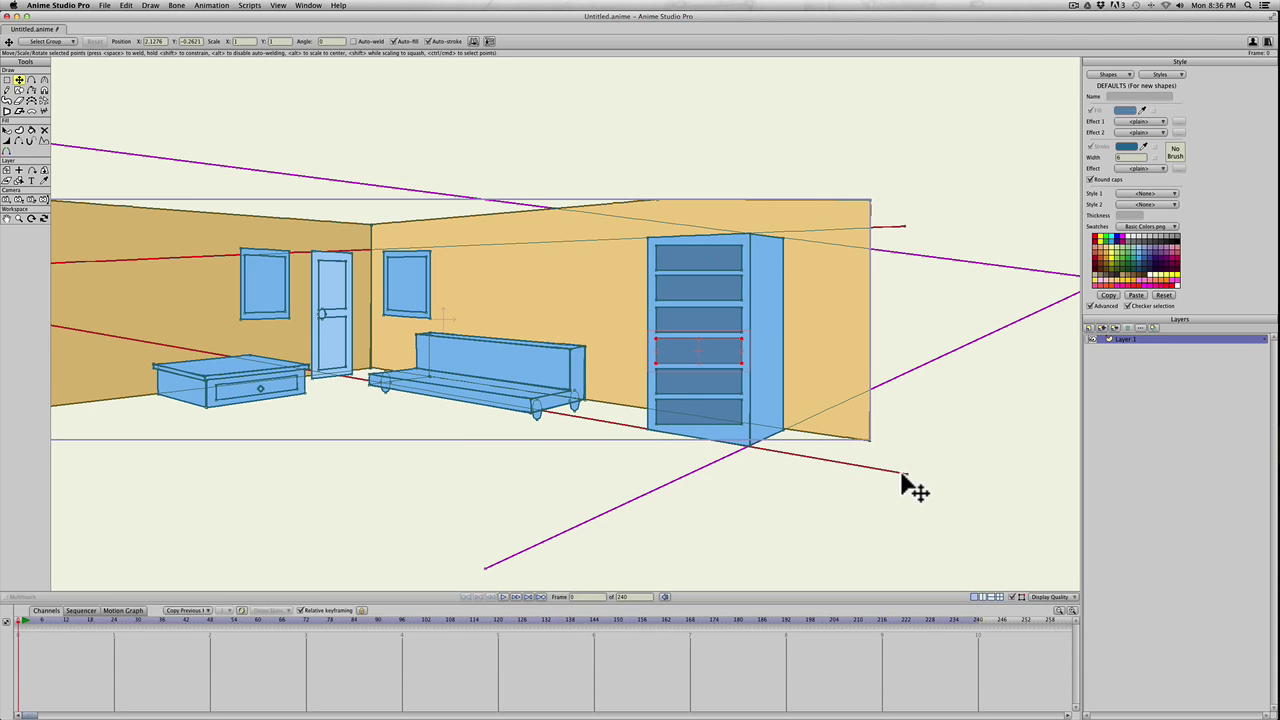
key("t")
left_click_drag(906, 475, 906, 475)
key("super+z")
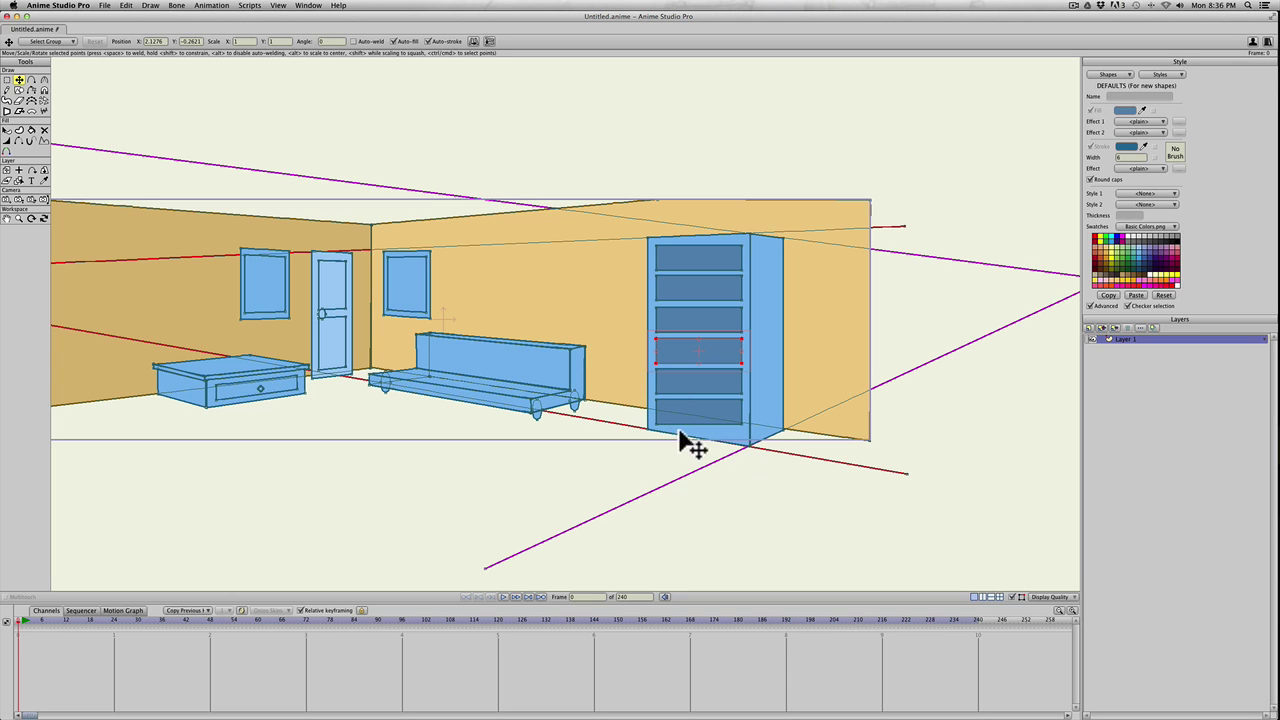
Swing the red guide lines to the bottom shelf opening's upper and lower edges and lower its near corners onto them
key("t")
left_click_drag(906, 470, 906, 468)
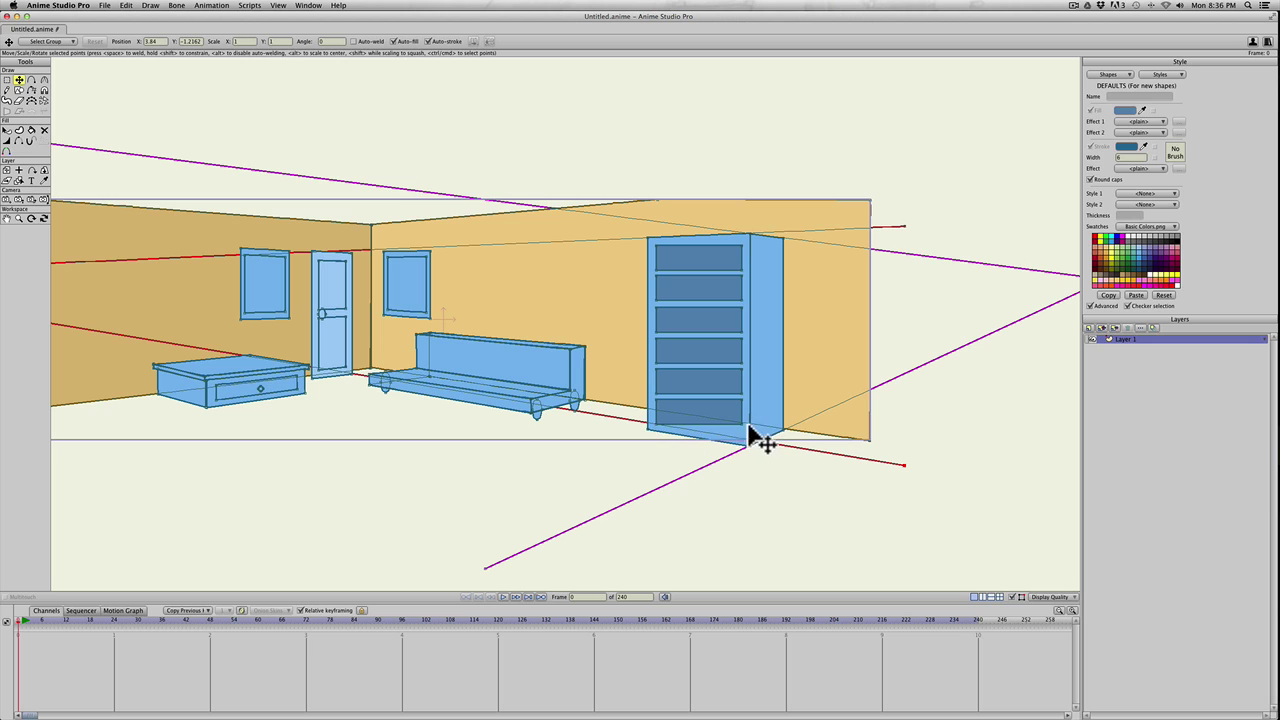
left_click_drag(907, 228, 908, 433)
key("t")
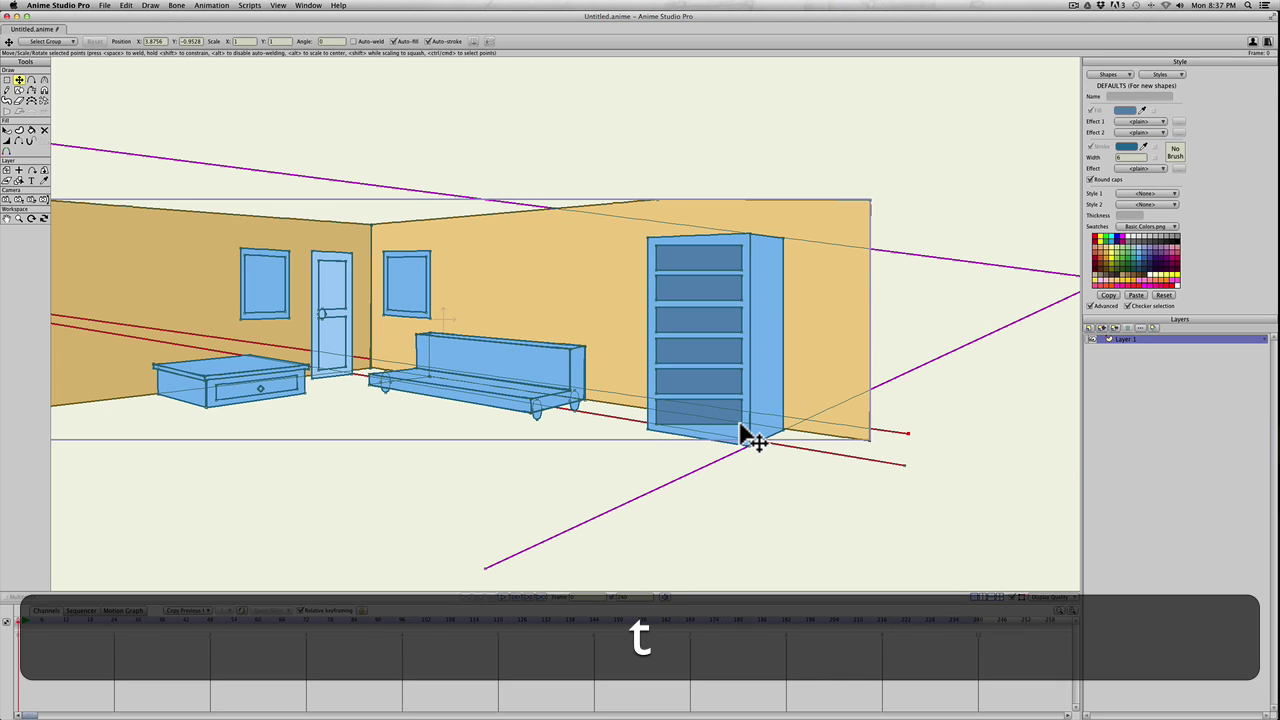
mouse_move(742, 424)
left_mouse_down()
mouse_move(743, 437)
mouse_move(748, 420)
left_mouse_up()
Swing both red guide lines up to the fifth shelf opening and lower its near corners onto them
left_click_drag(908, 432, 903, 396)
left_click_drag(906, 466, 908, 426)
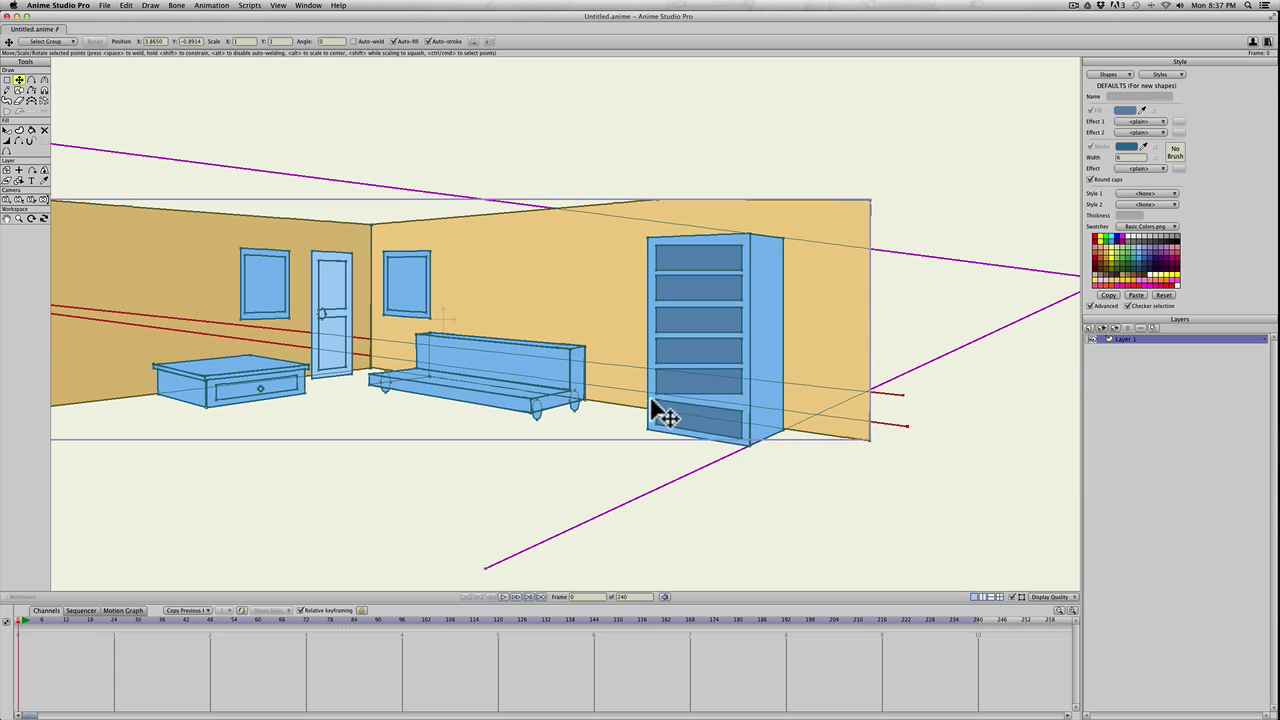
left_click(742, 406, "shift")
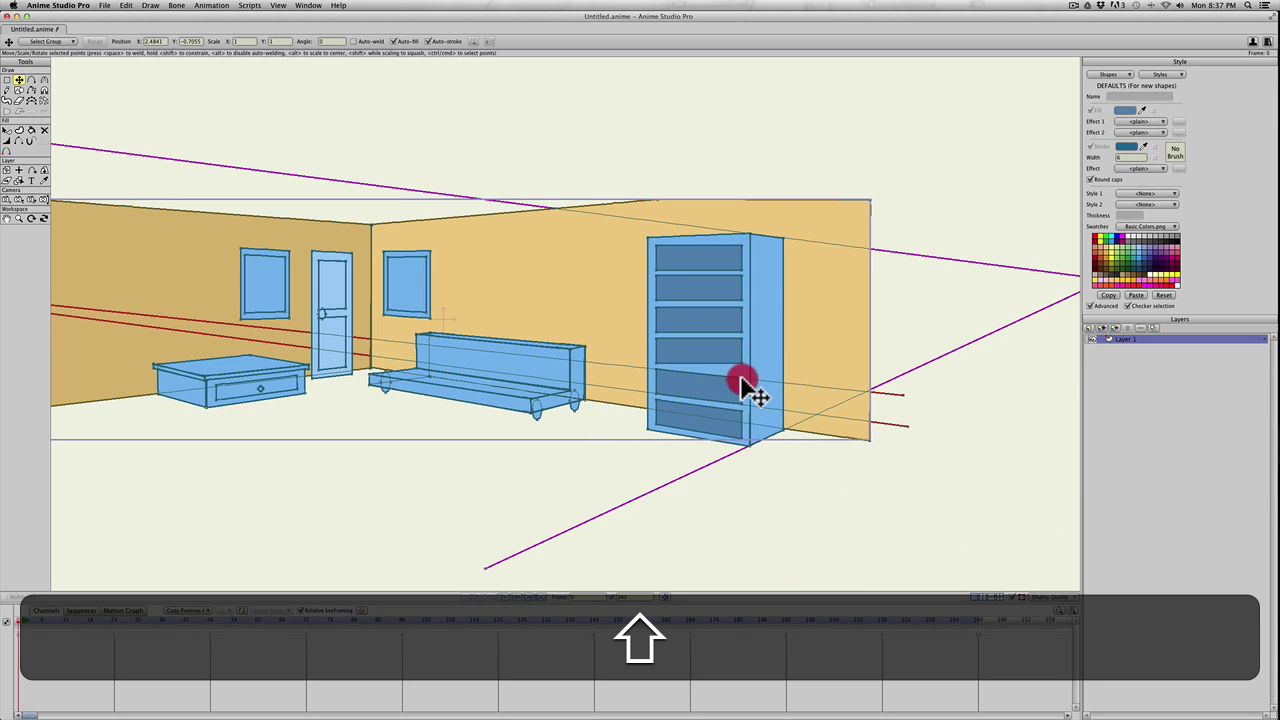
left_click_drag(742, 378, 742, 380)
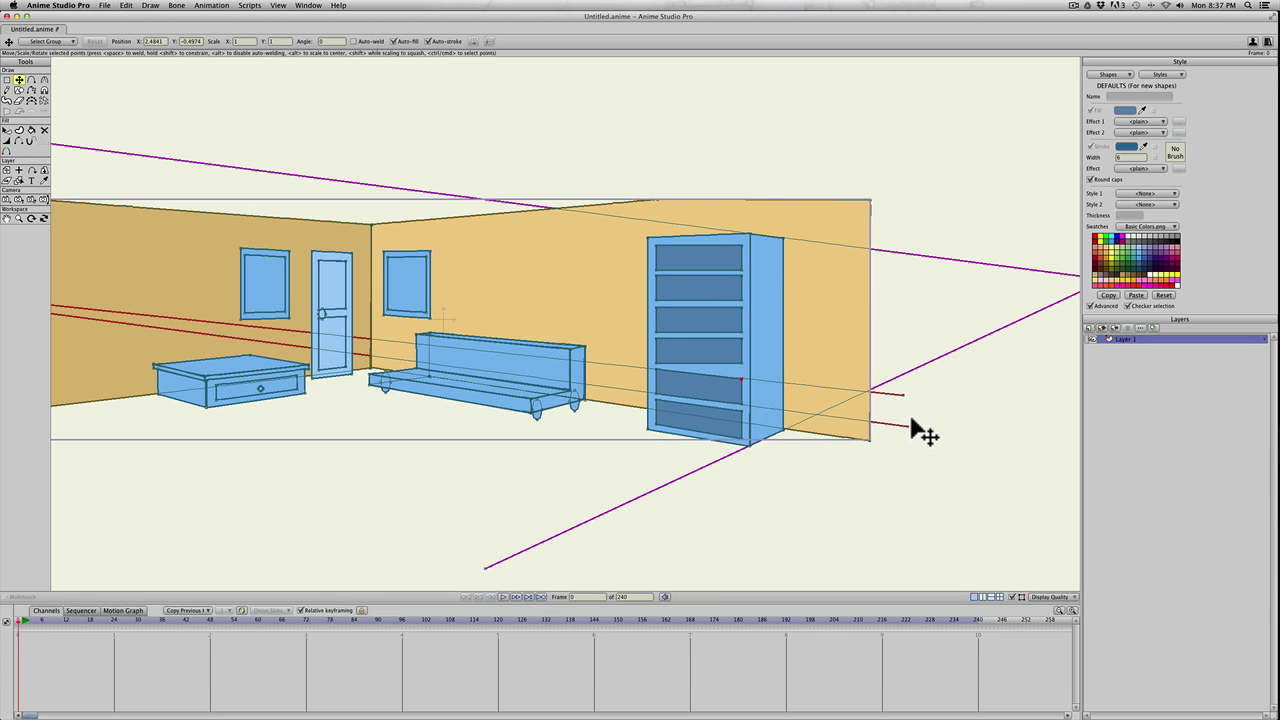
Raise both red guide lines to the fourth shelf opening and align its near top and bottom corners with them
left_click_drag(904, 395, 904, 355)
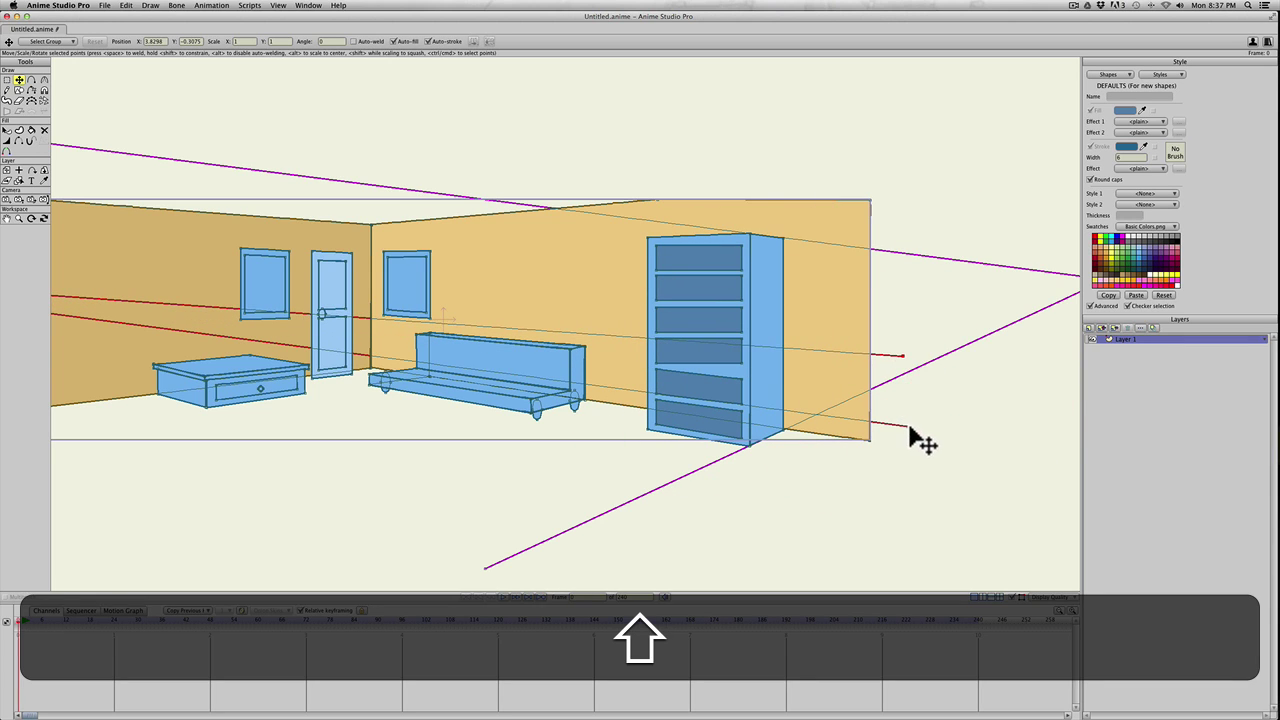
left_click_drag(910, 428, 886, 392)
key("shift+t")
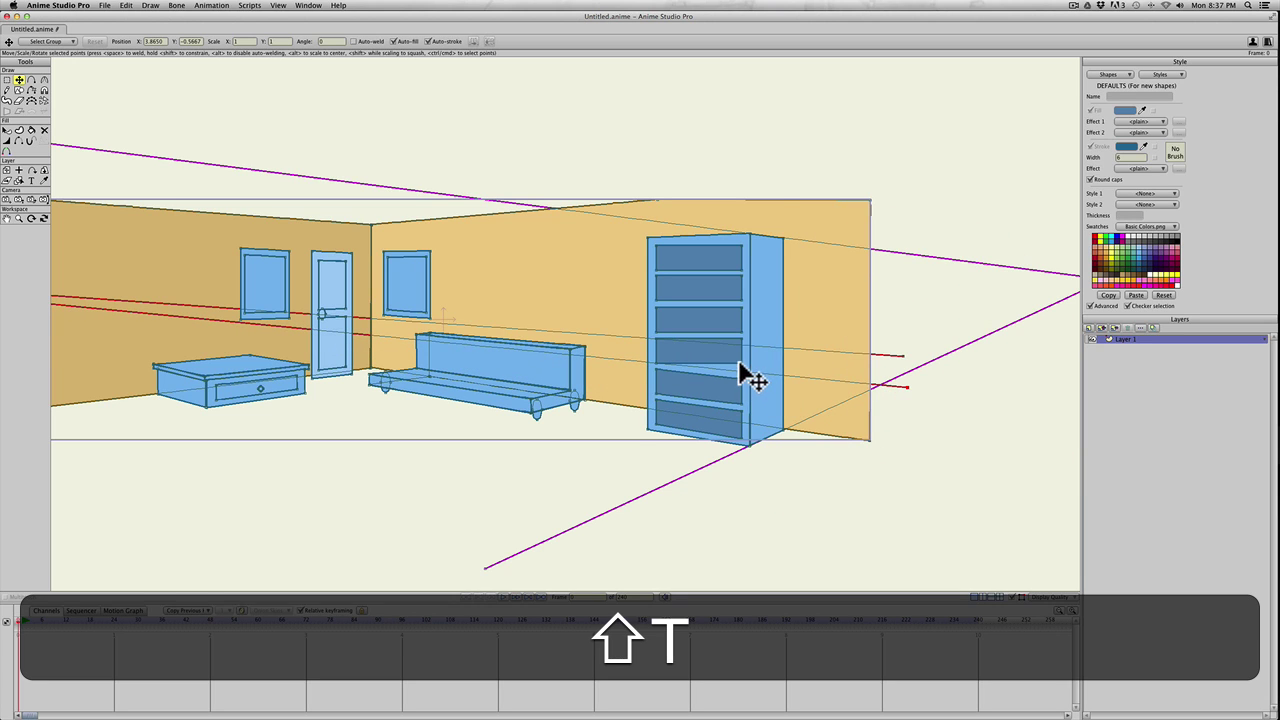
left_click(745, 375)
left_click(744, 350)
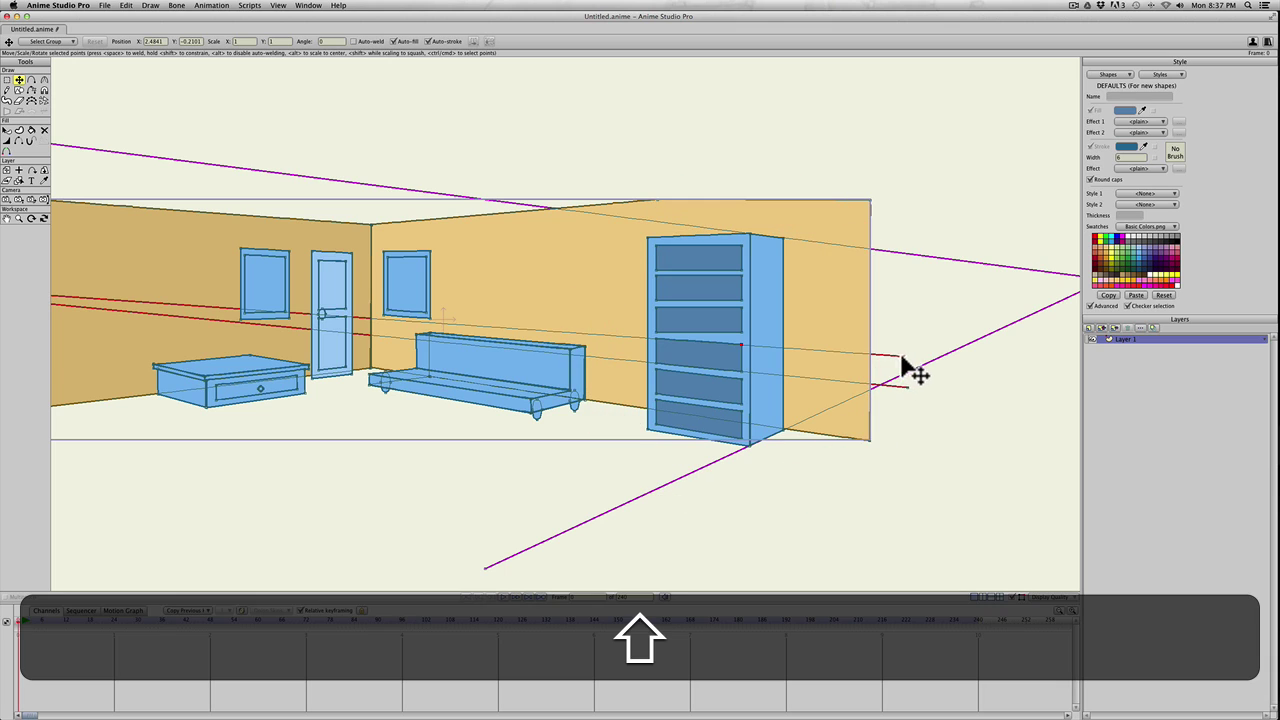
Raise the red guide lines to the third shelf opening and align its near top and bottom corners with them
left_click_drag(901, 350, 906, 318)
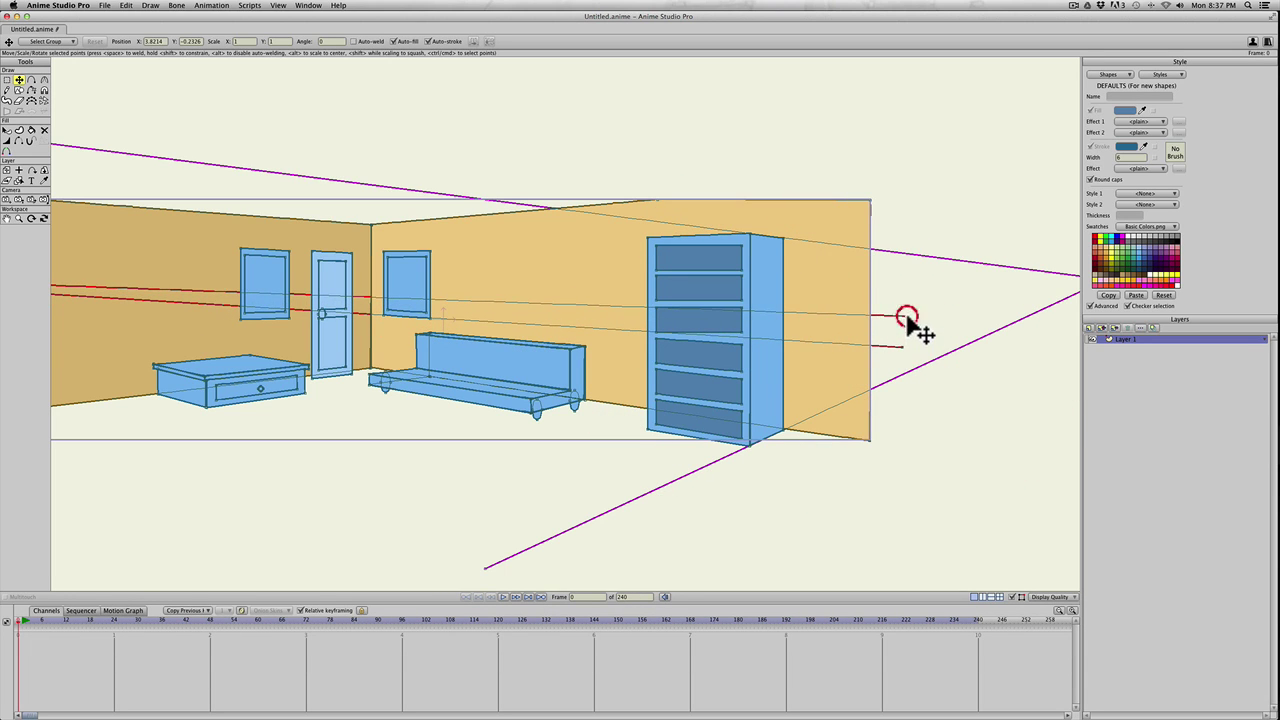
left_click(743, 336, "shift")
left_click(742, 314, "shift")
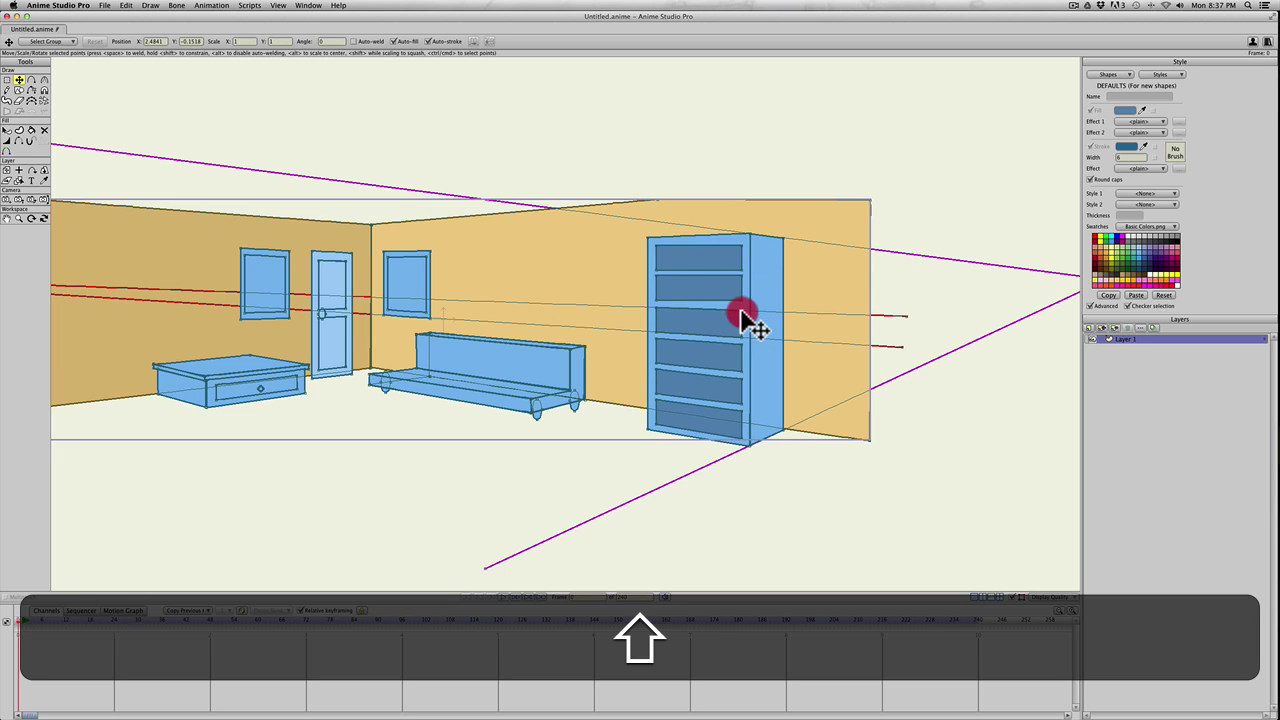
Swing both red guide lines up to the second shelf opening and fit its near corners to them
left_click_drag(906, 316, 899, 277)
left_click_drag(903, 347, 903, 306)
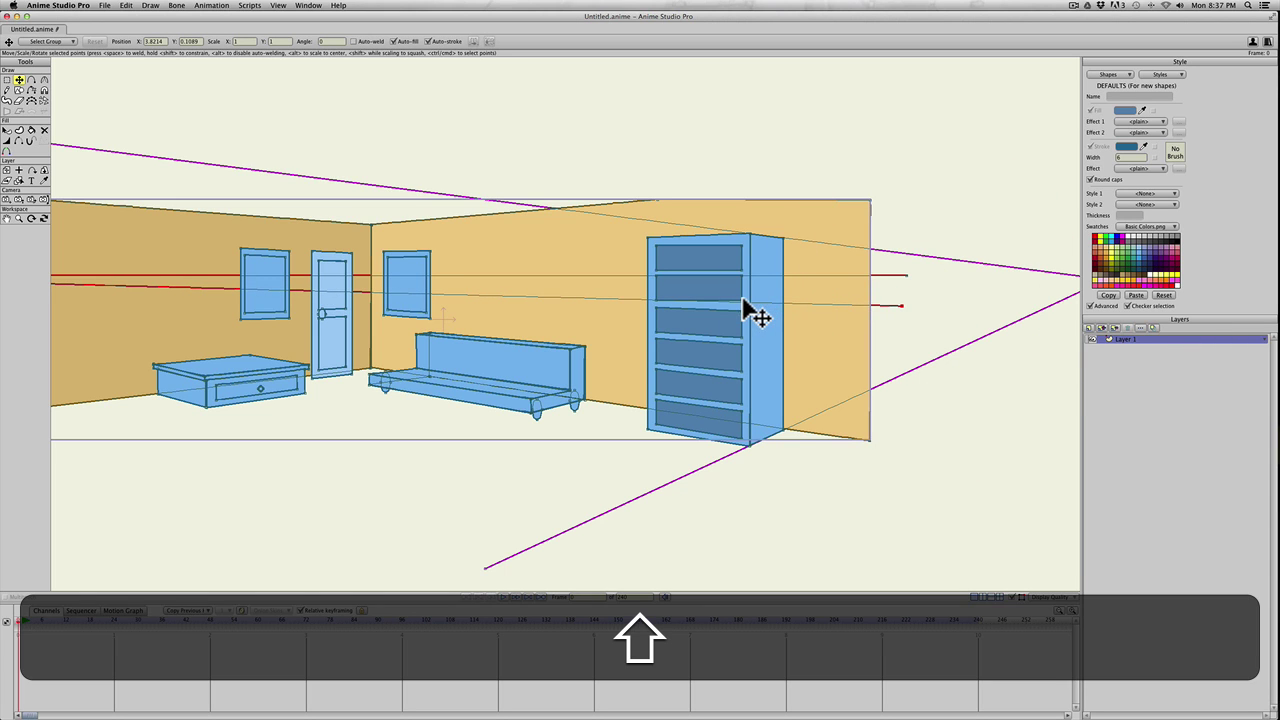
left_click(741, 302, "shift")
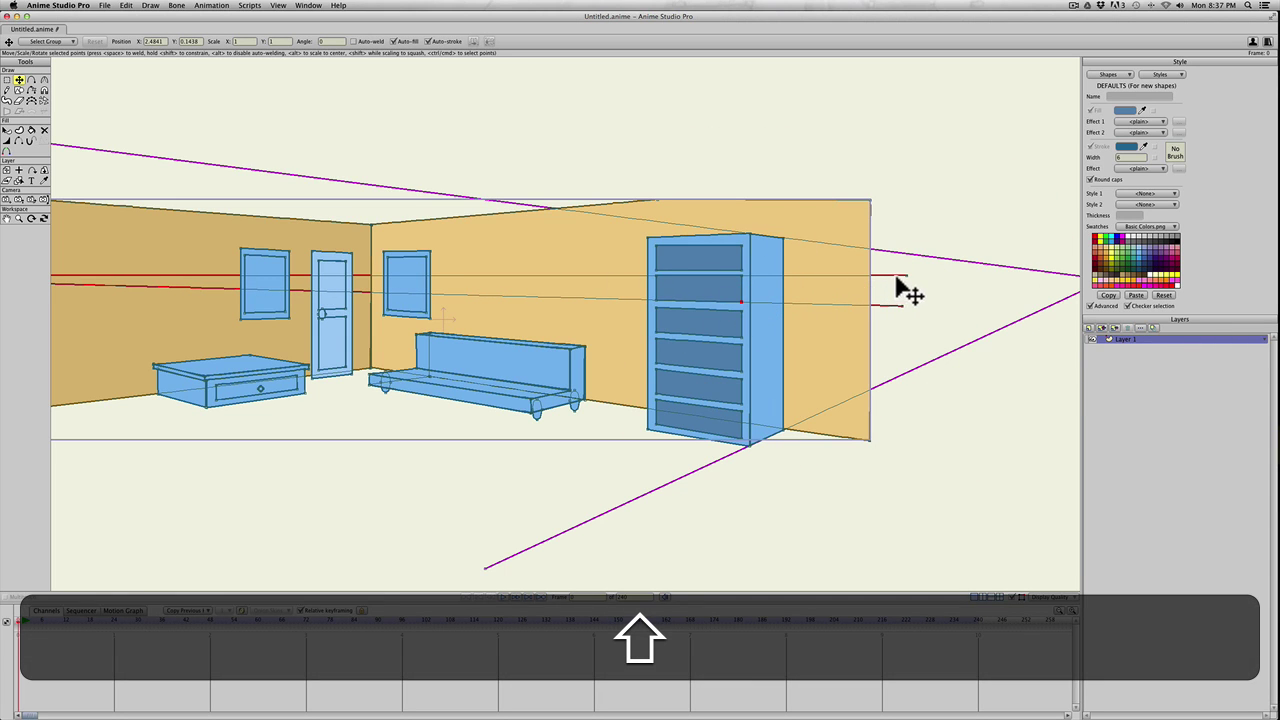
Move the red guide lines to the top shelf opening's upper and lower edges and match its near corners to them
left_click_drag(905, 276, 903, 240)
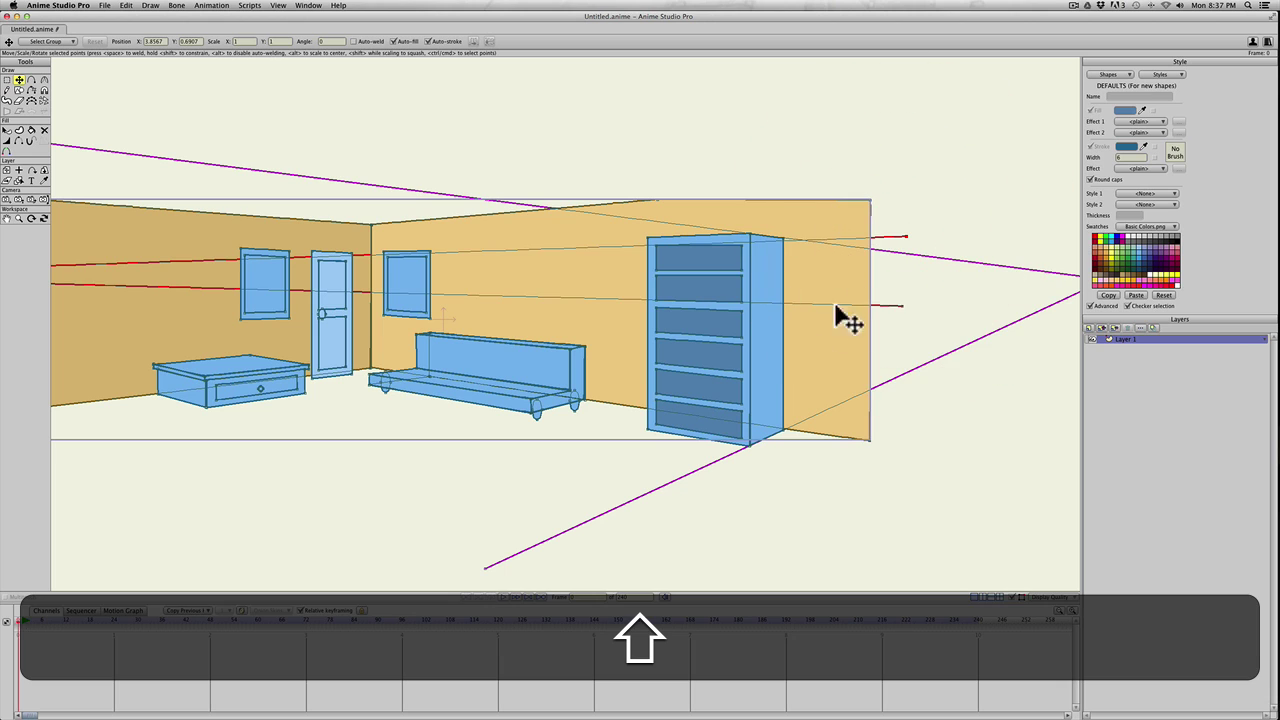
left_click_drag(904, 292, 898, 272)
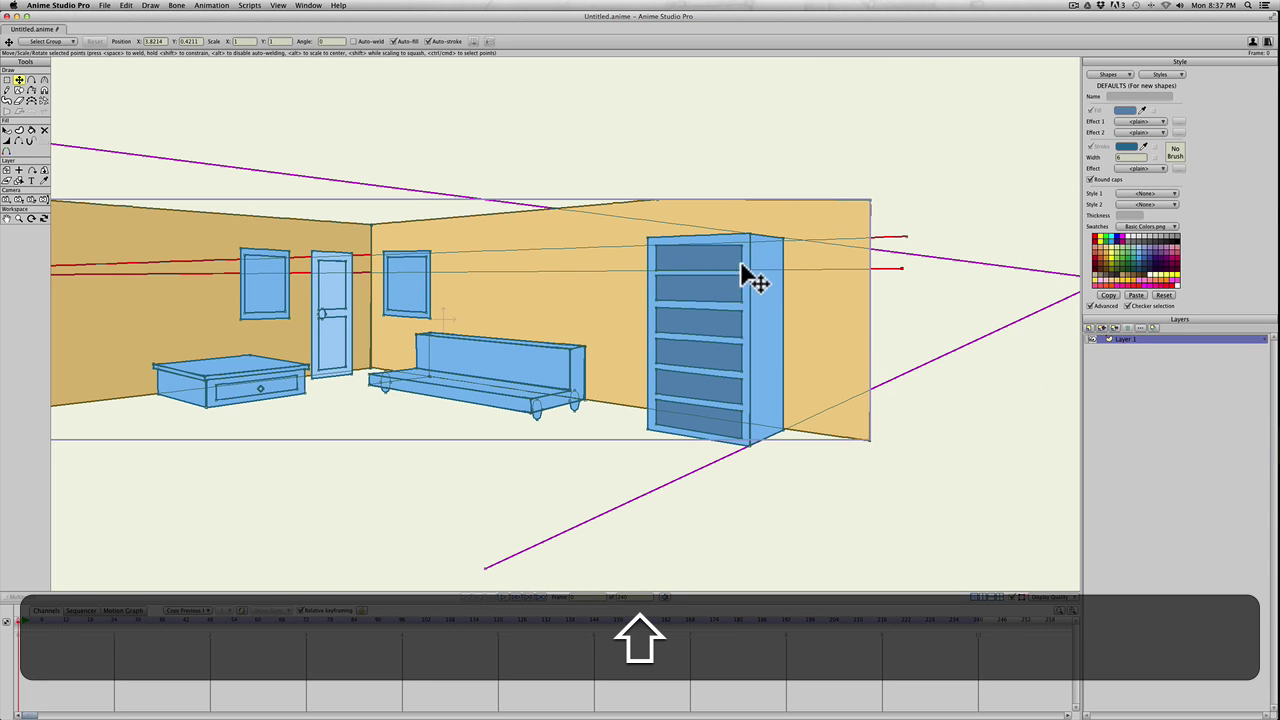
left_click(741, 245, "shift")
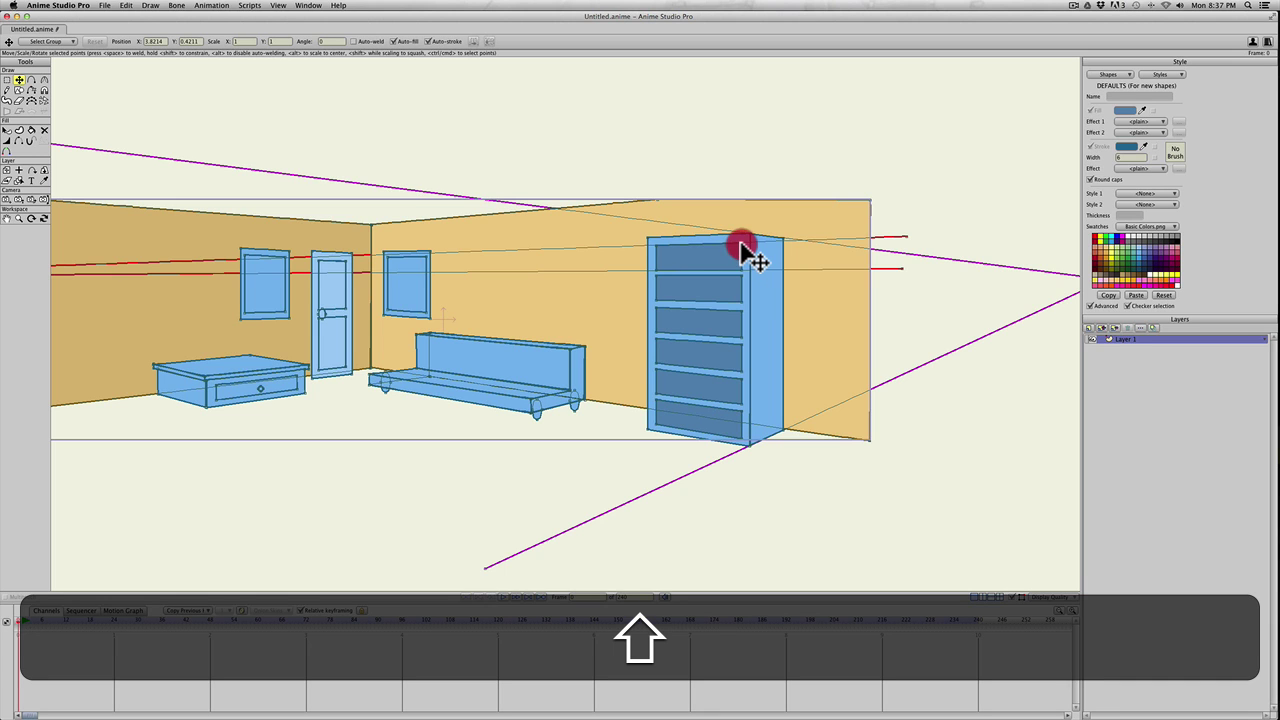
Darken the fill of the cabinet's side panel to RGB 103, 161, 210
key("q")
left_click(769, 353)
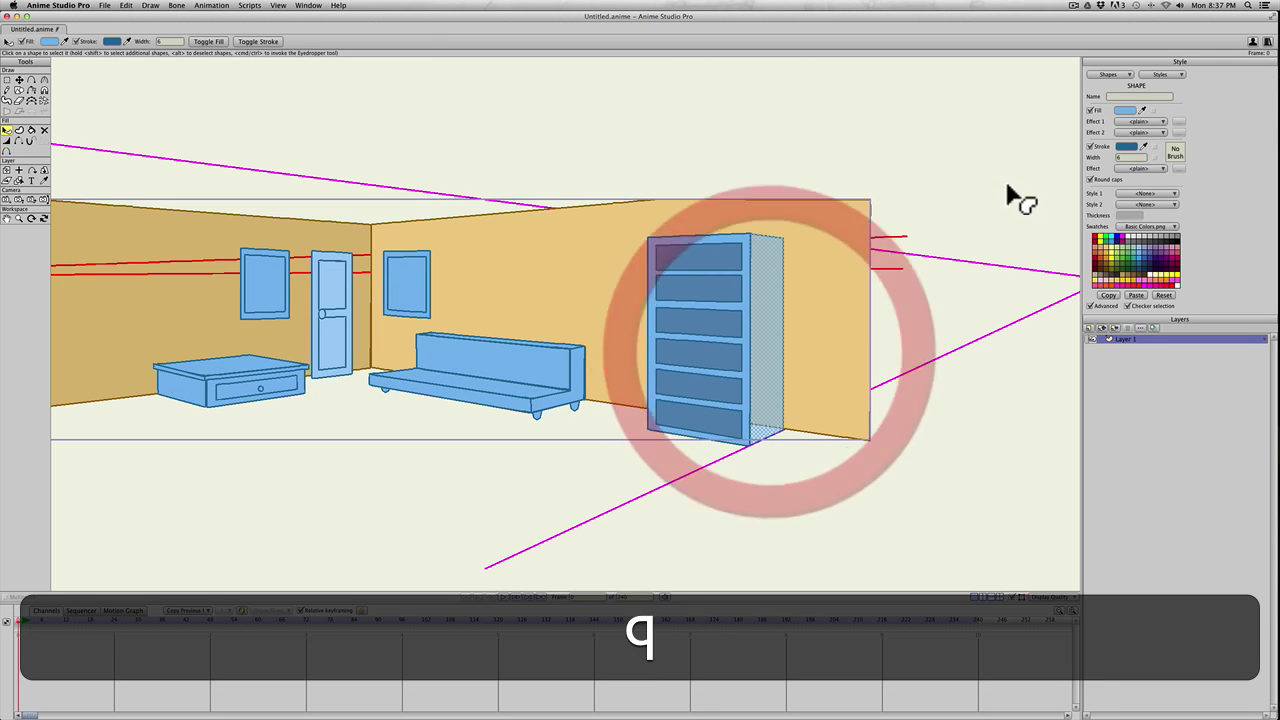
left_click(1126, 110)
left_click(783, 312)
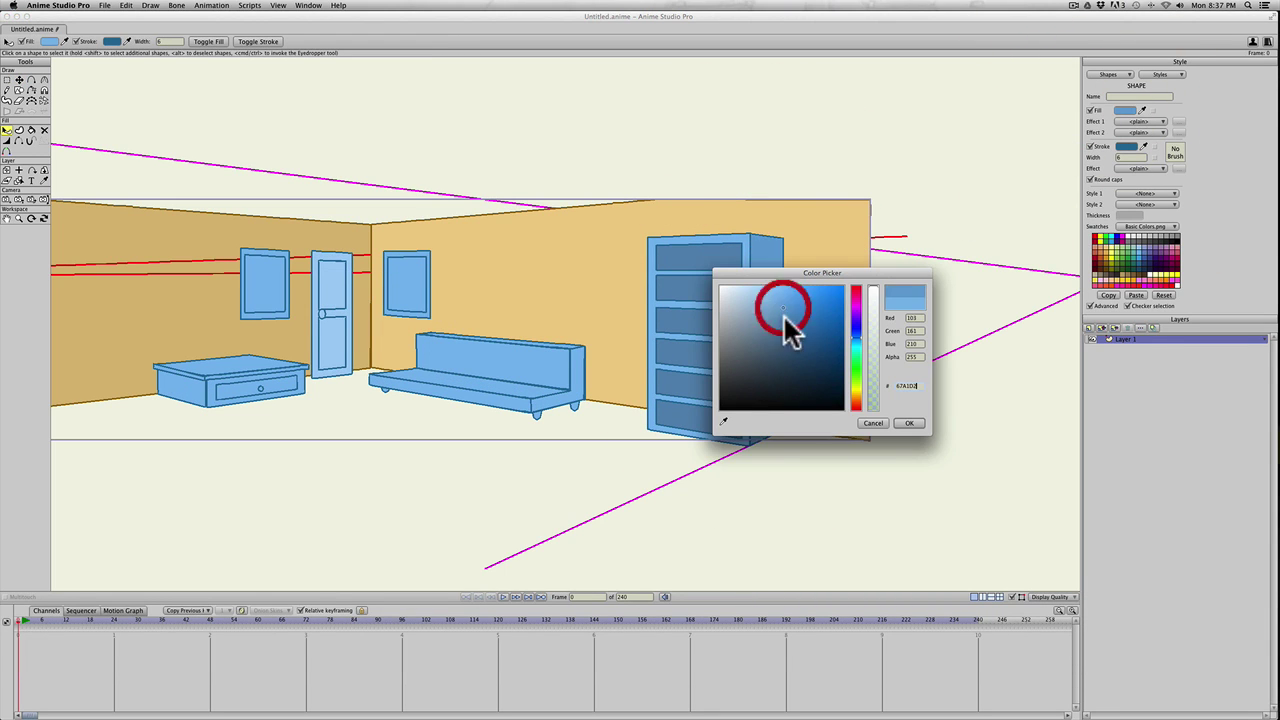
left_click(918, 428)
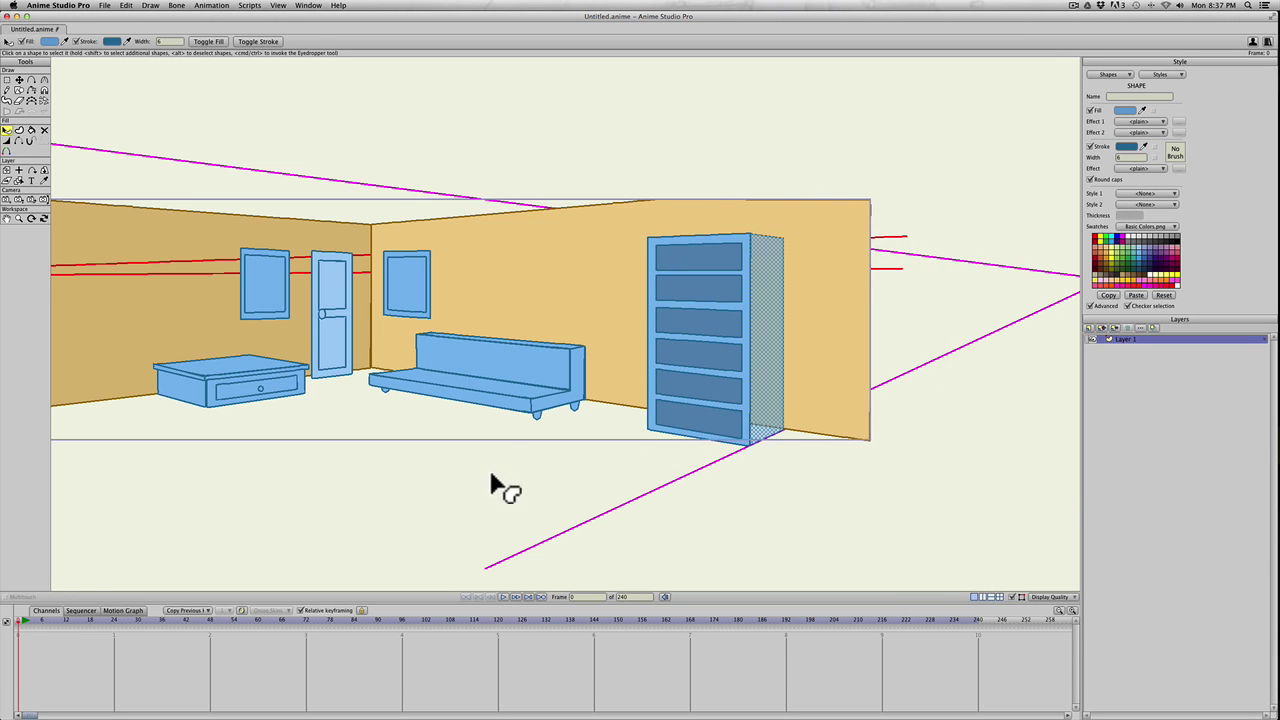
Swing both red guide lines down across the floor, crossing just in front of the drawer table's far left side
key("space")
left_click_drag(500, 486, 529, 406)
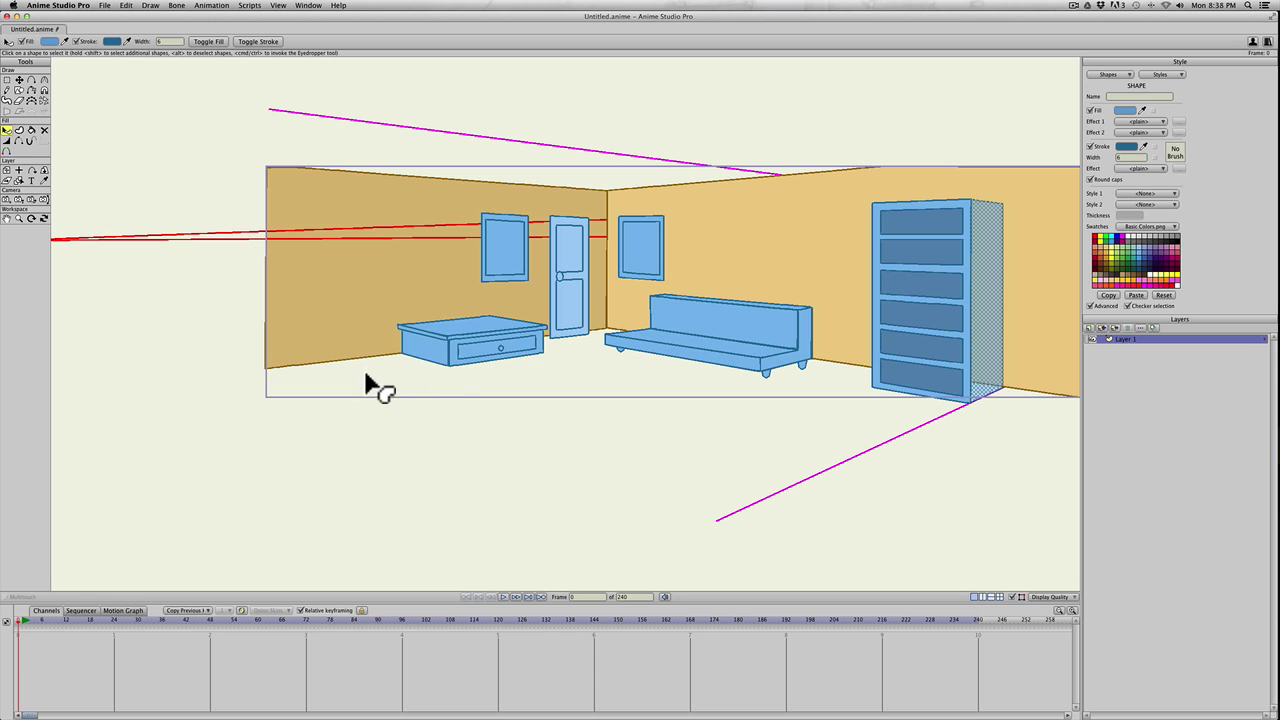
key("t")
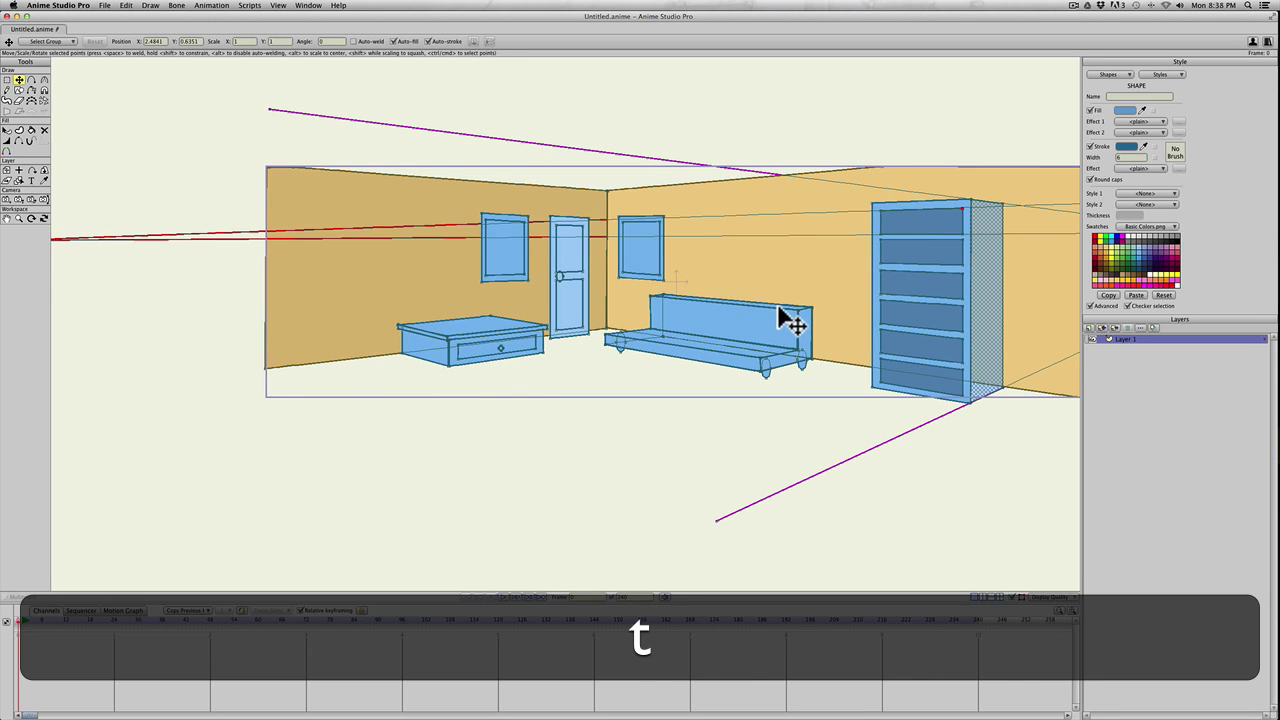
scroll(790, 320, "down", 3)
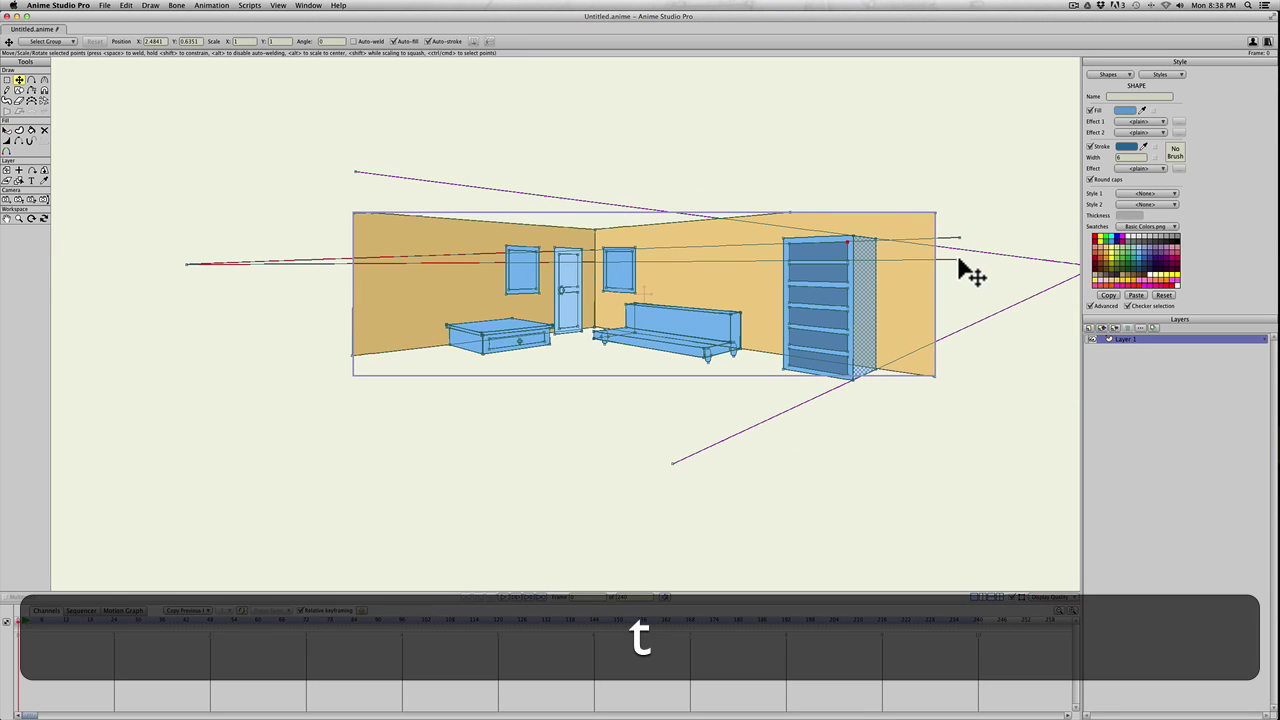
left_click_drag(960, 268, 571, 406)
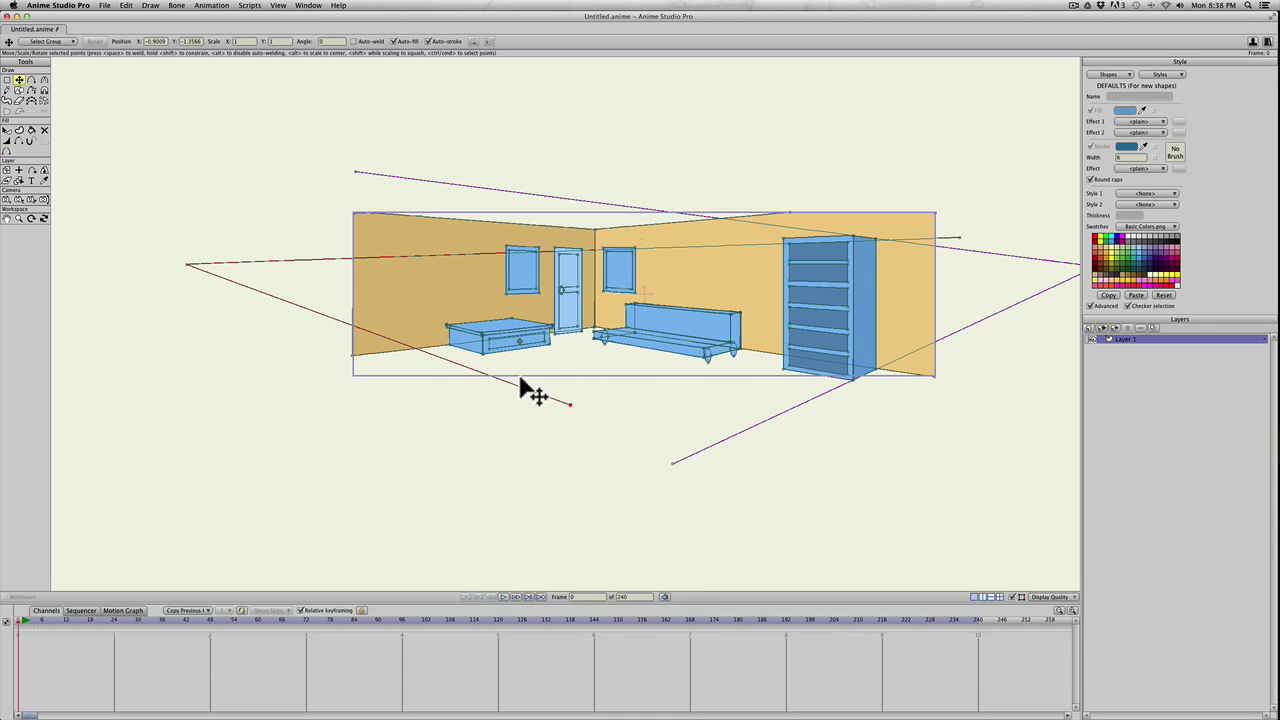
left_click_drag(960, 240, 594, 444)
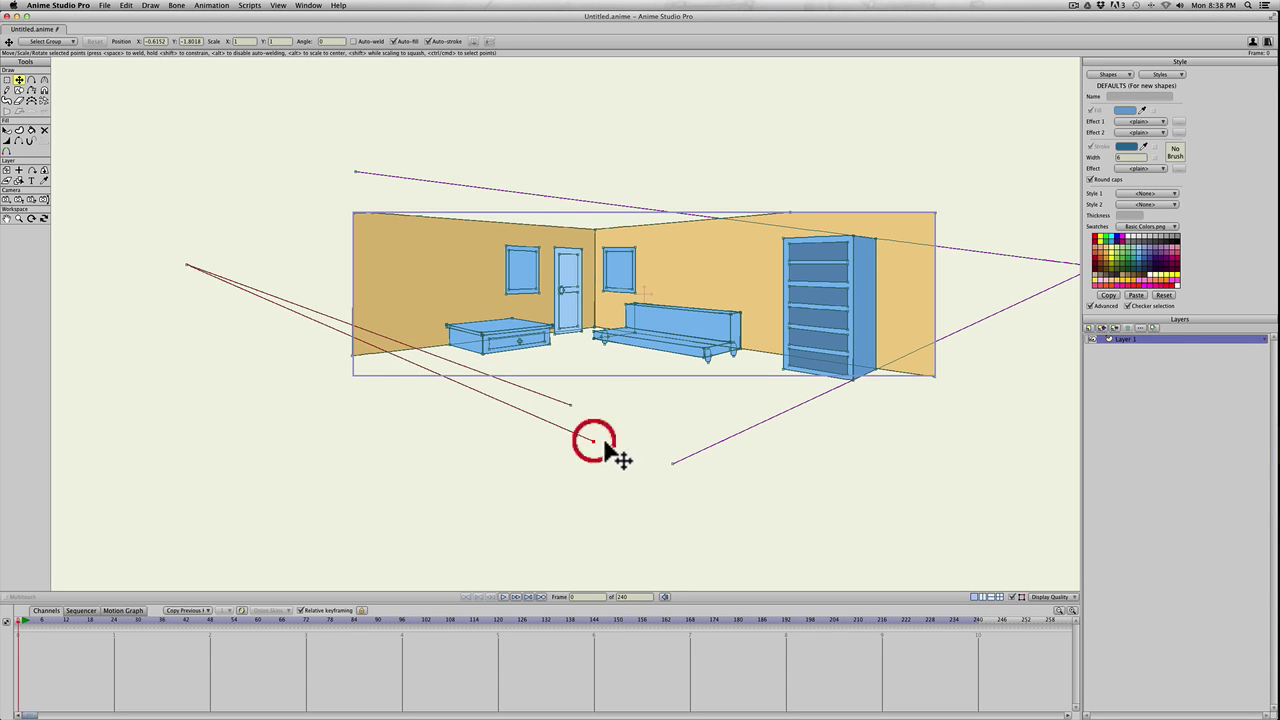
Swing the lower purple guide line under the drawer table to cross the red guides on the floor, and fine-tune the guides' angles
left_click_drag(672, 463, 326, 410)
left_click_drag(256, 392, 240, 395)
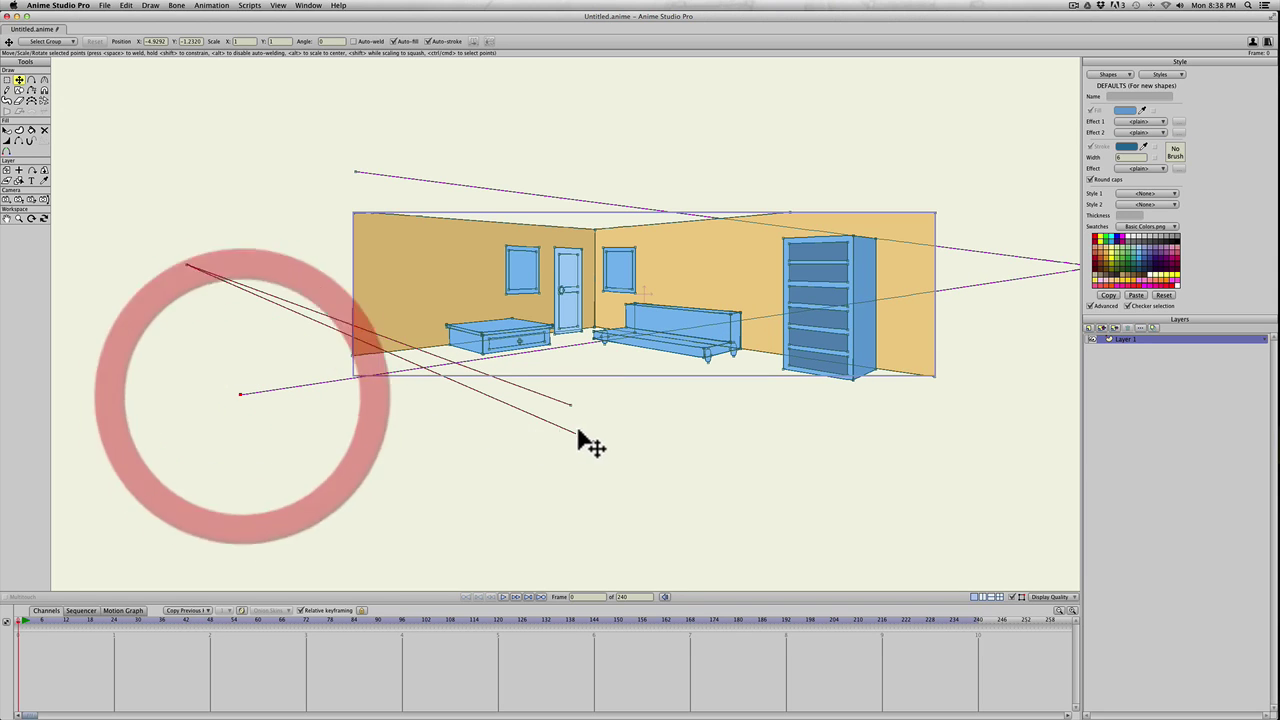
left_click_drag(592, 442, 604, 435)
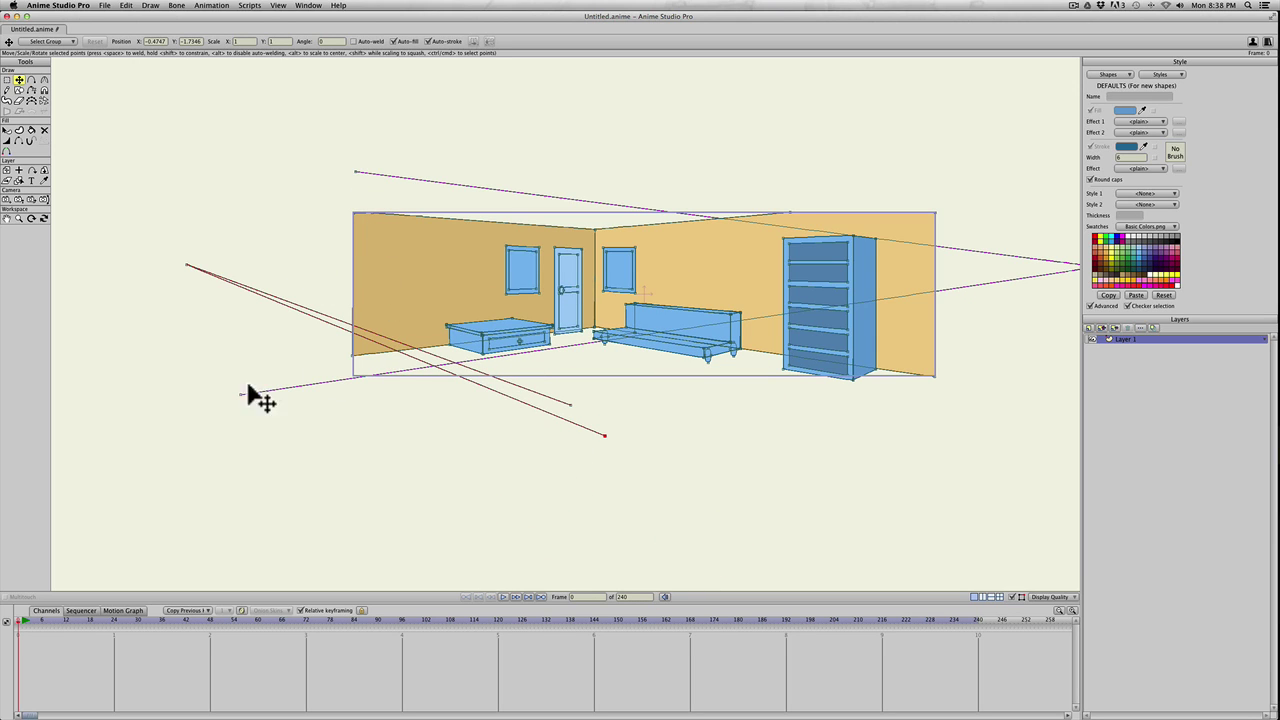
left_click_drag(239, 394, 229, 391)
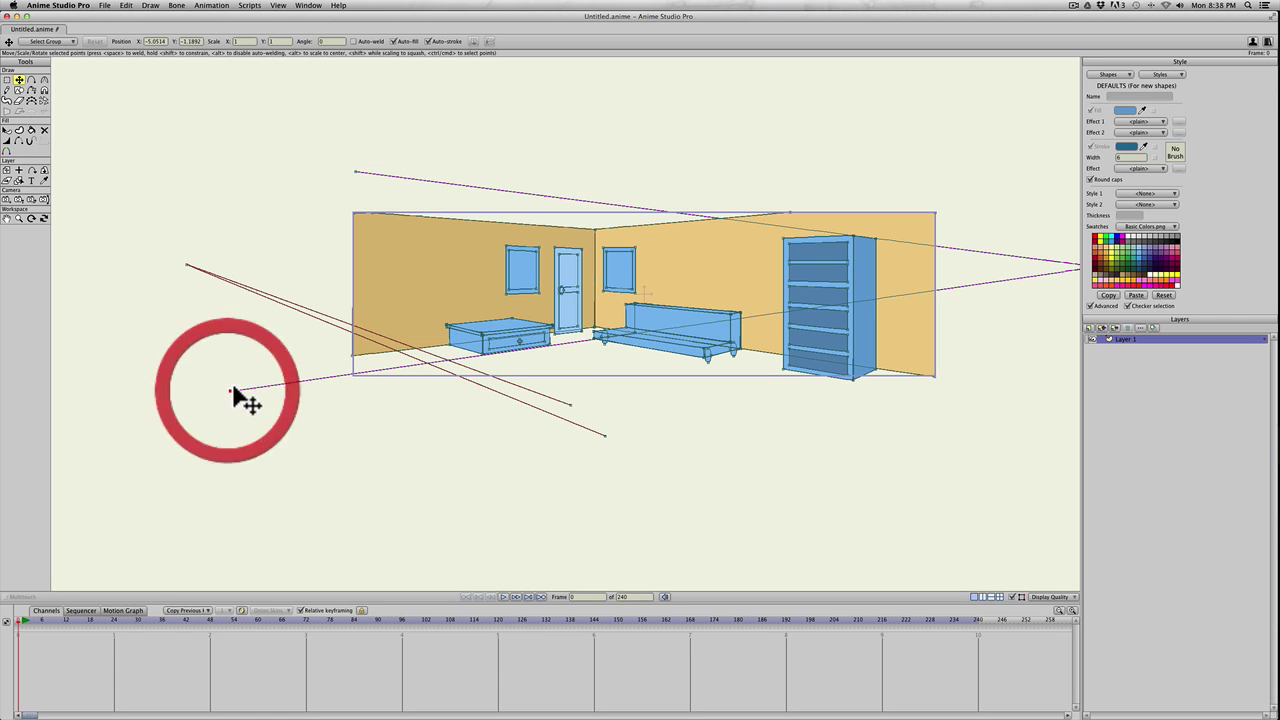
scroll(334, 391, "up", 3)
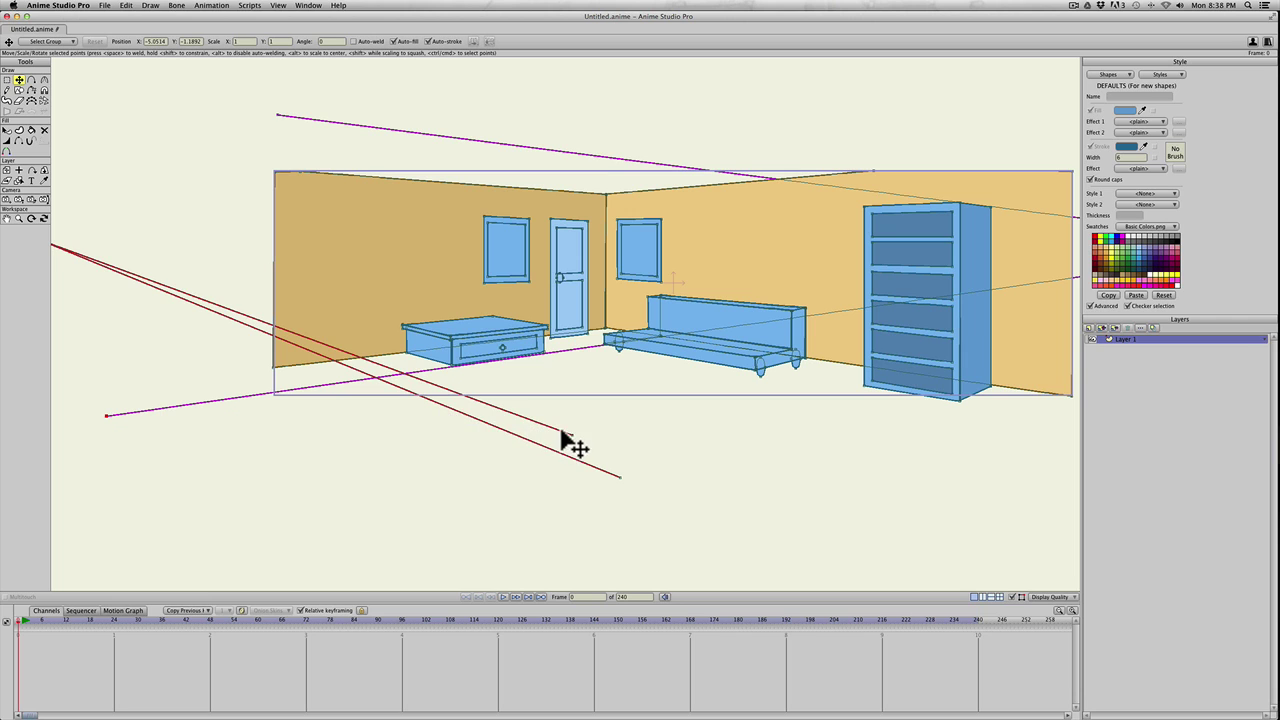
left_click_drag(561, 433, 566, 437)
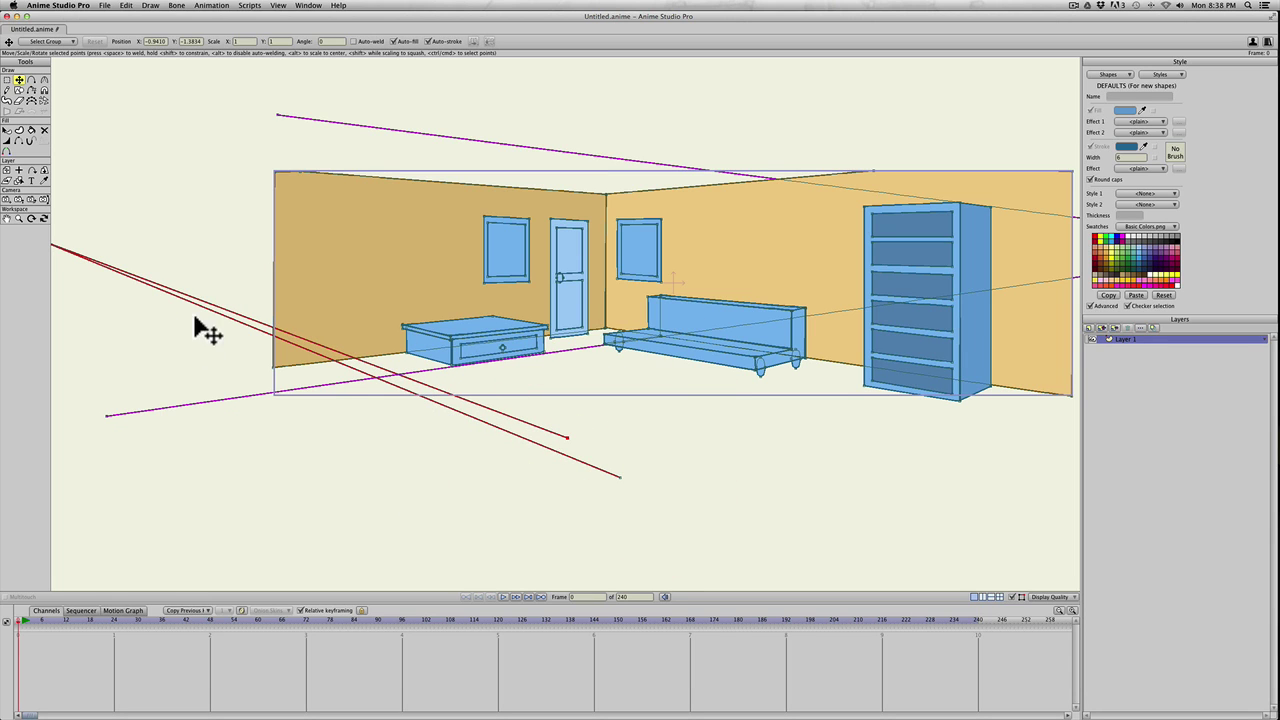
Draw a tall narrow rectangular pillar from the guide crossing up to the ceiling edge, and fit its lower right corner to the guides
key("s")
key("s")
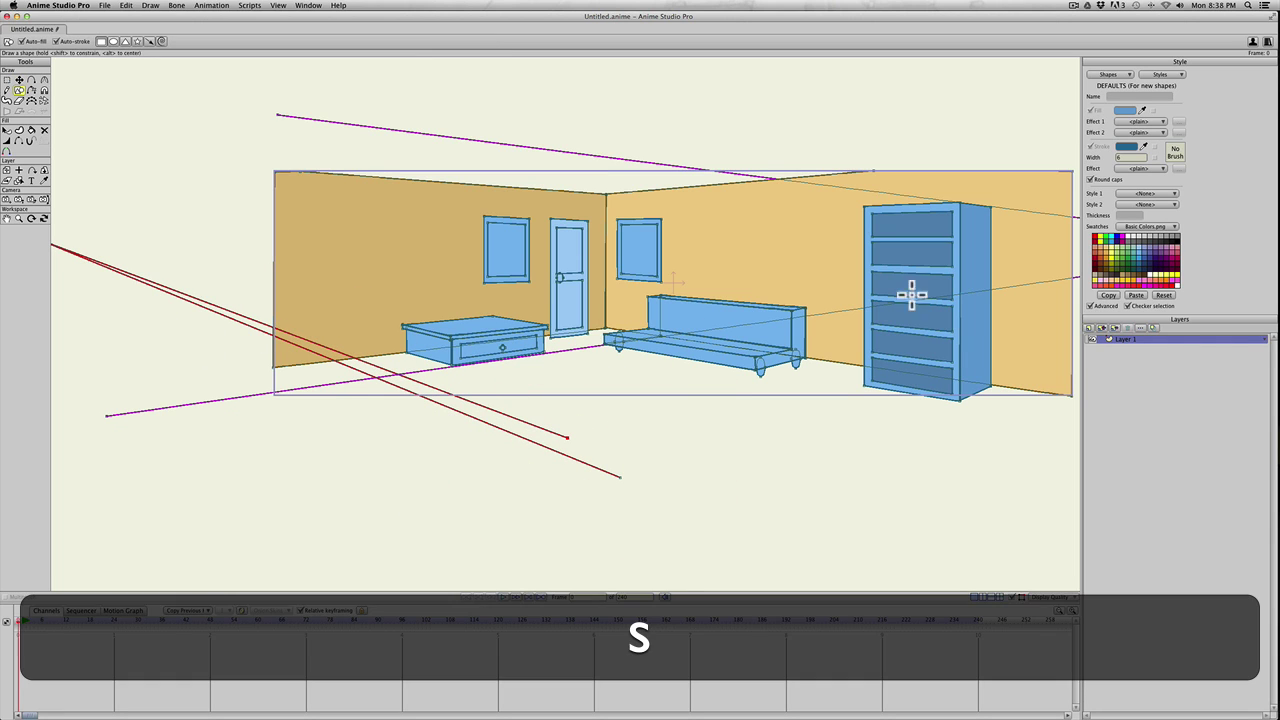
left_click_drag(374, 377, 391, 177)
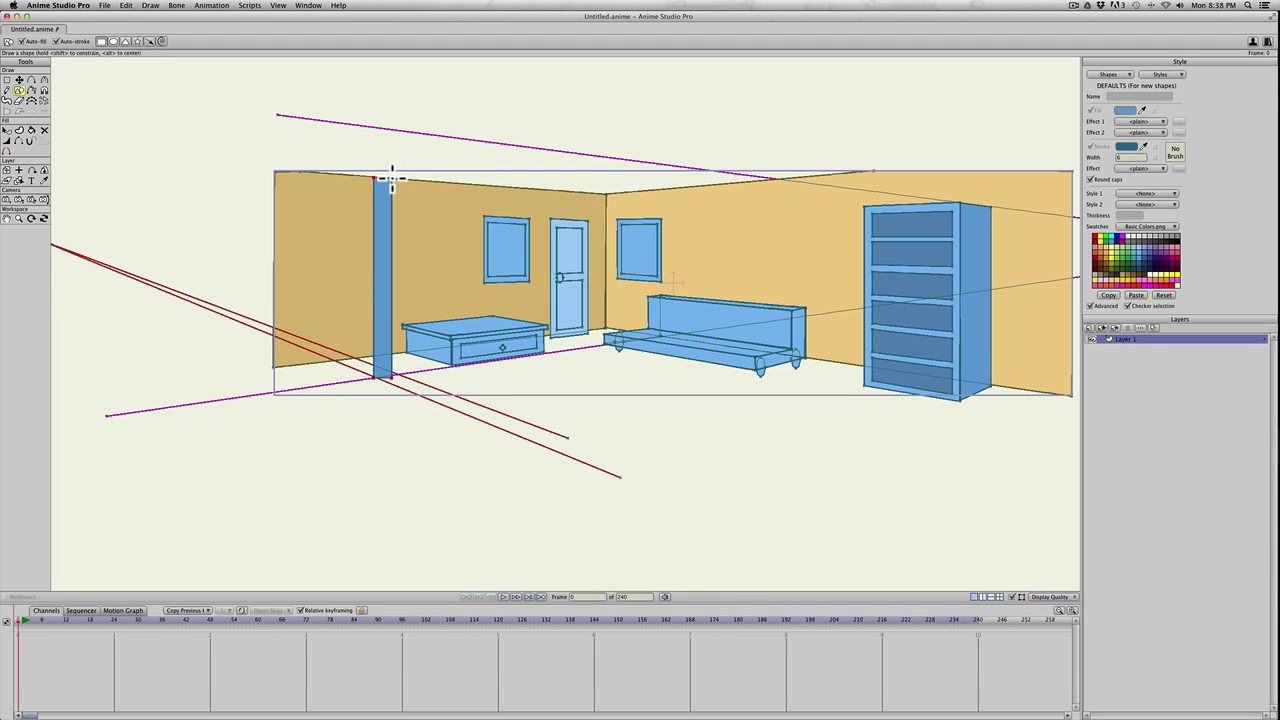
key("t")
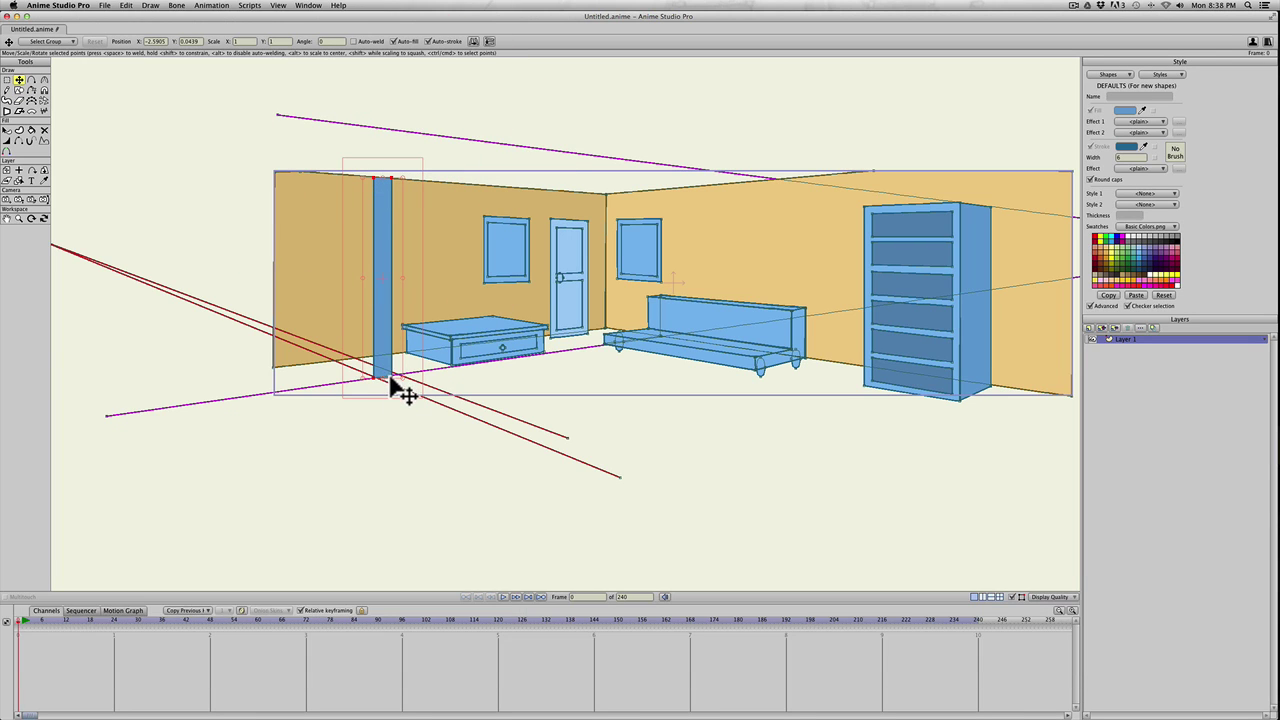
left_click(390, 381)
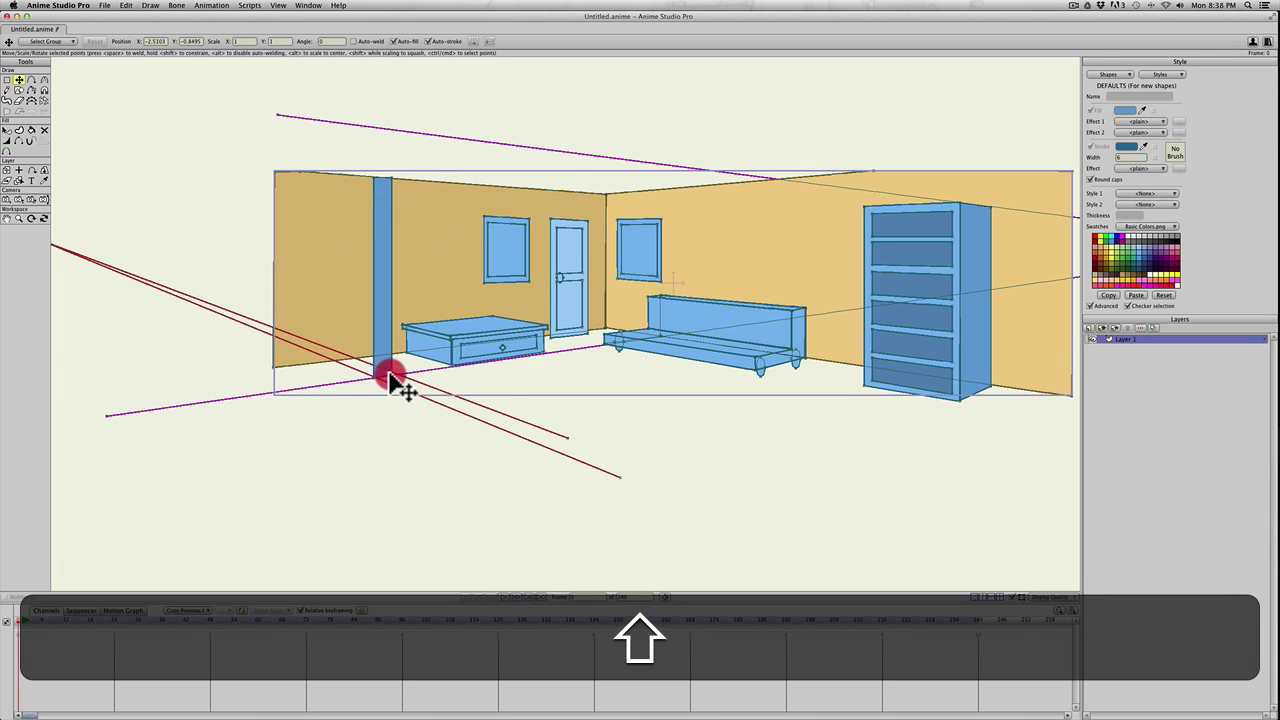
Try to match the pillar's fill and outline to the right wall by sampling the wall's colours
key("q")
left_click(384, 348)
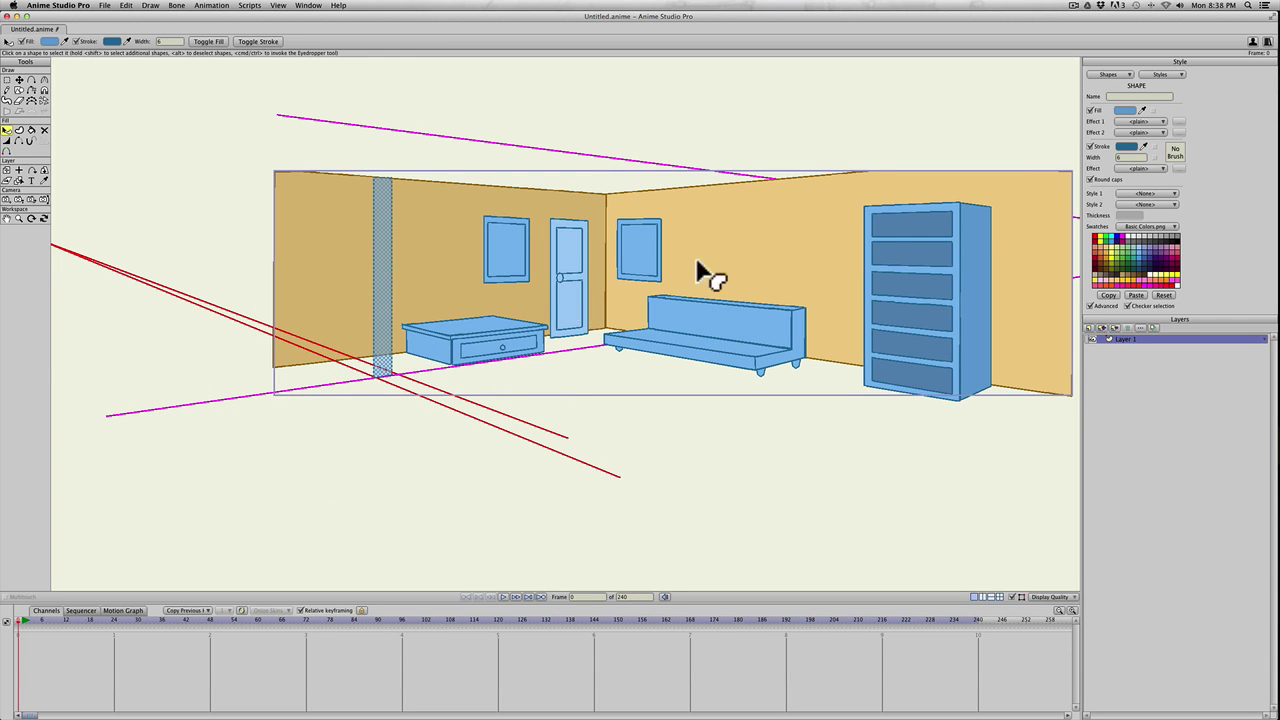
left_click(1066, 181, "super")
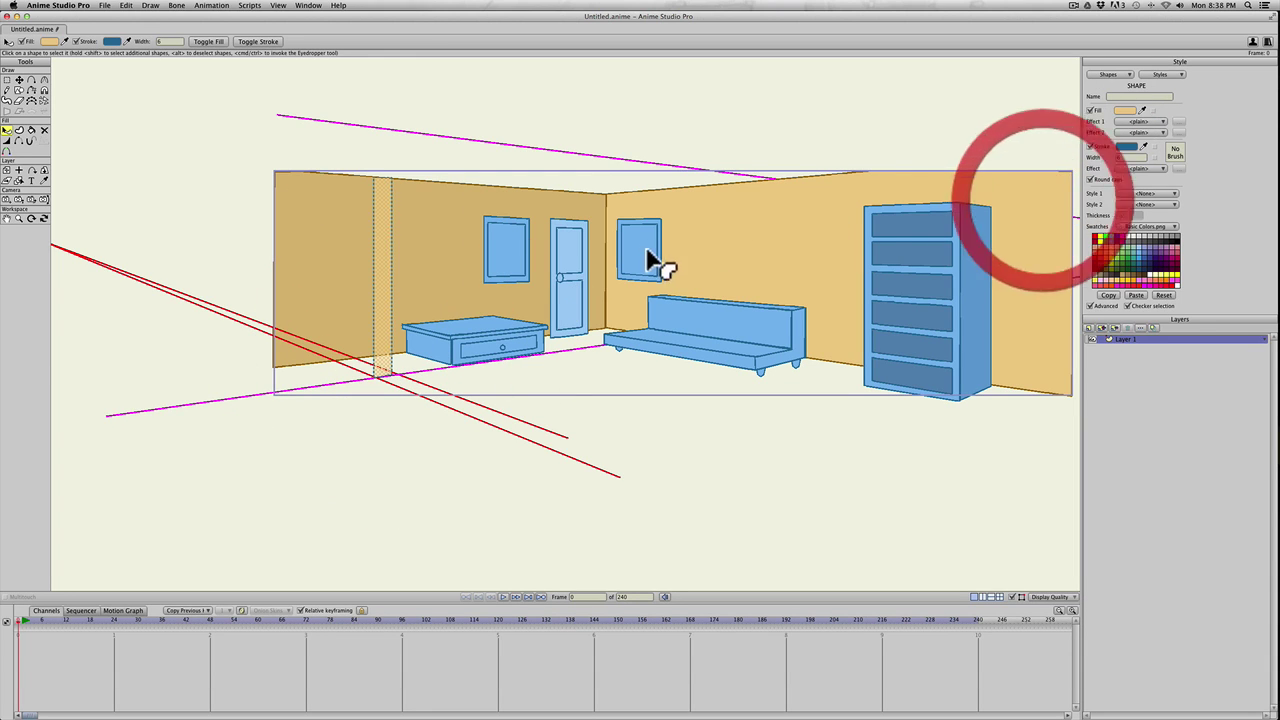
left_click(1143, 146)
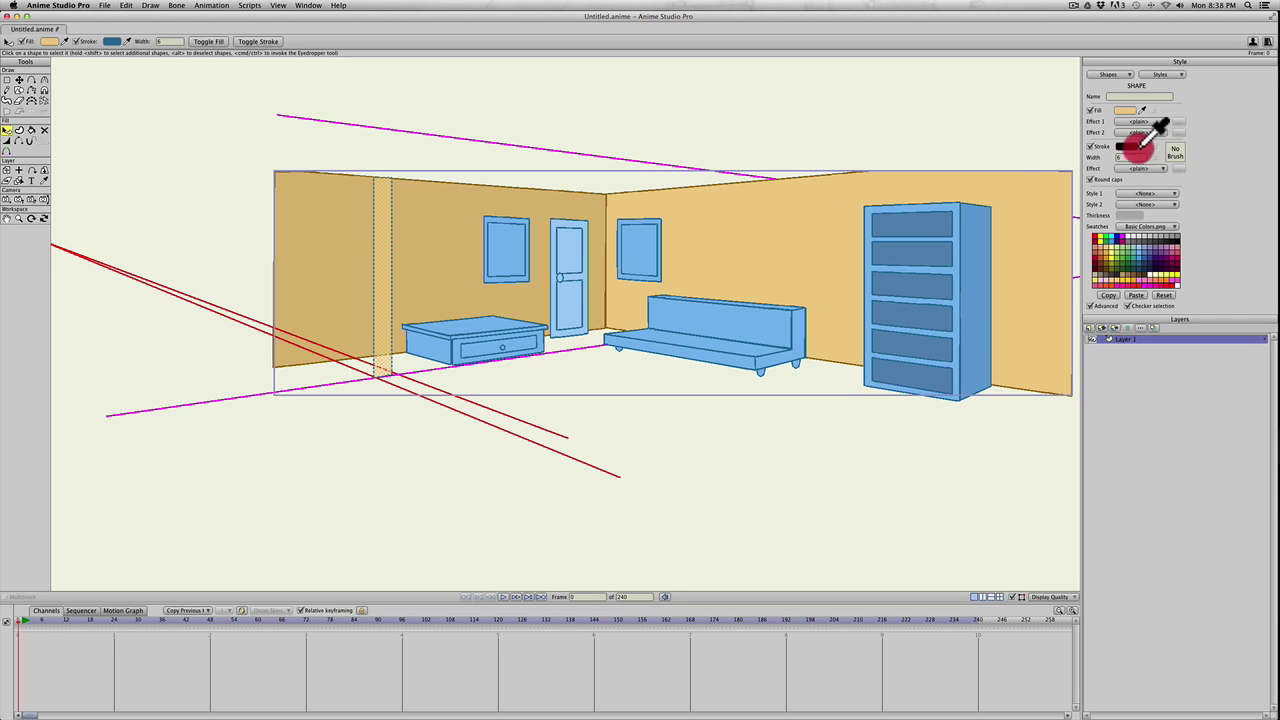
left_click(1067, 167)
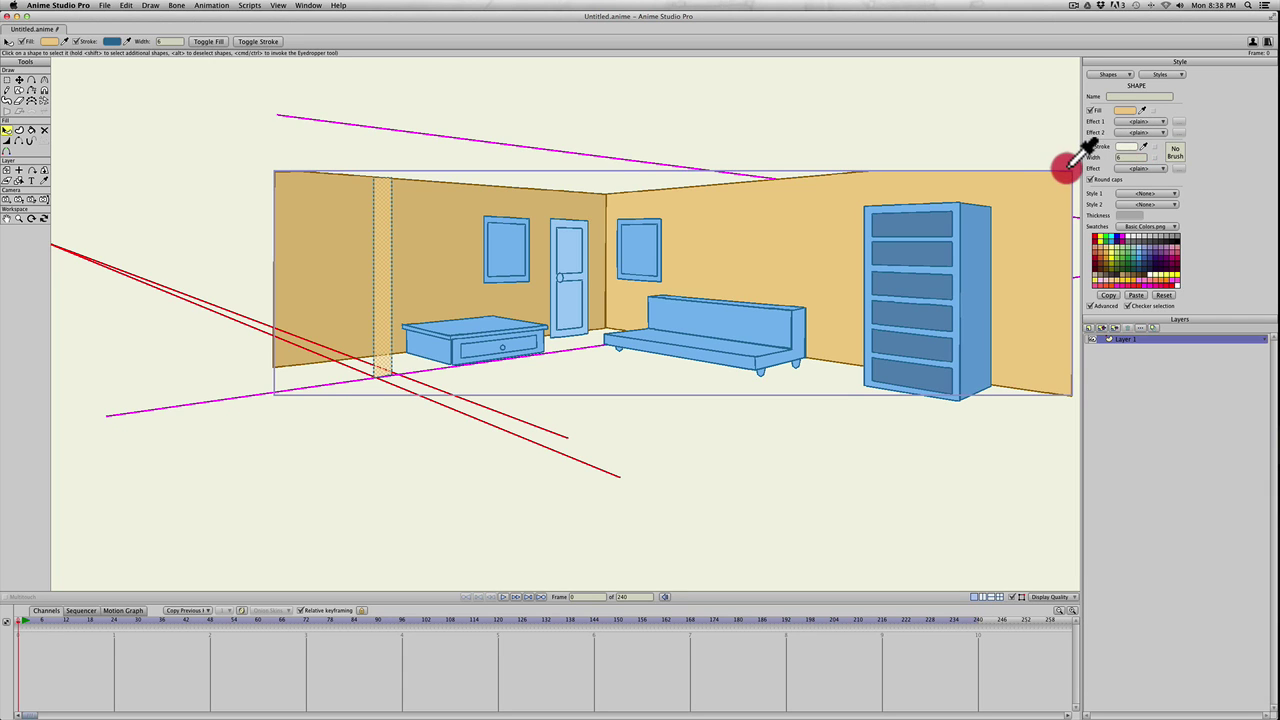
left_click(994, 196)
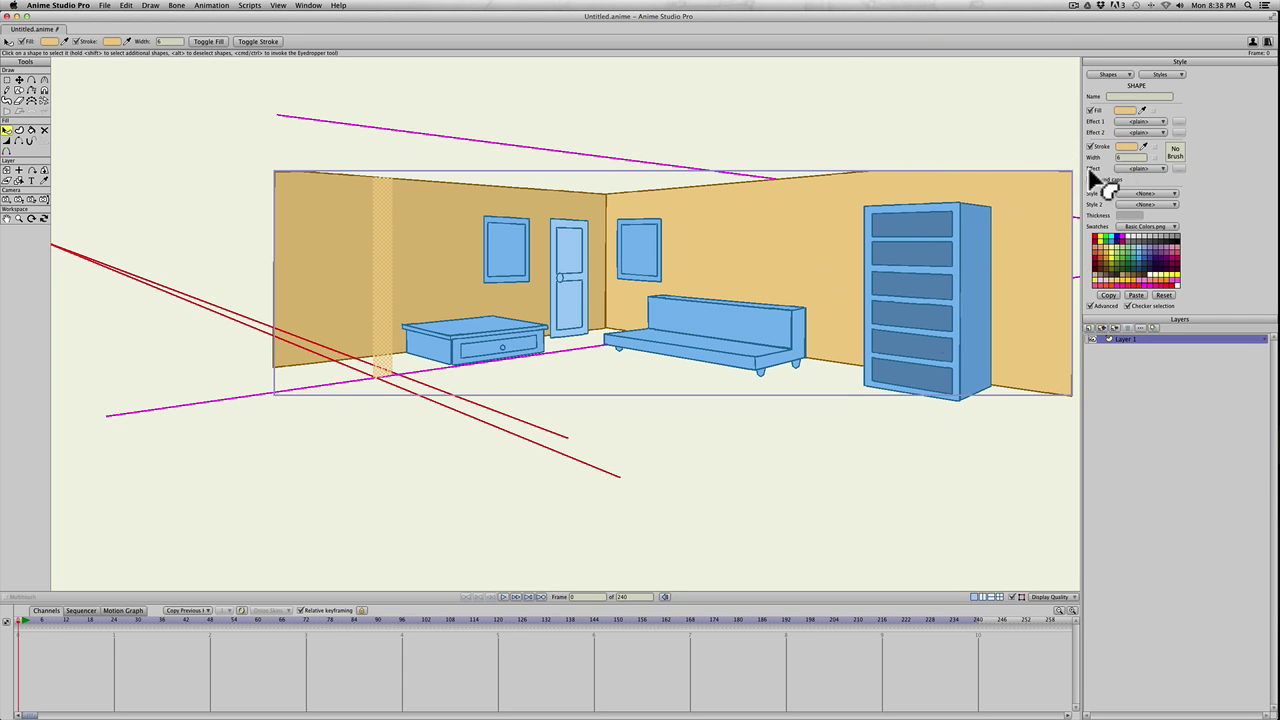
Copy the right wall's style and apply it to the pillar
key("q")
left_click(709, 268)
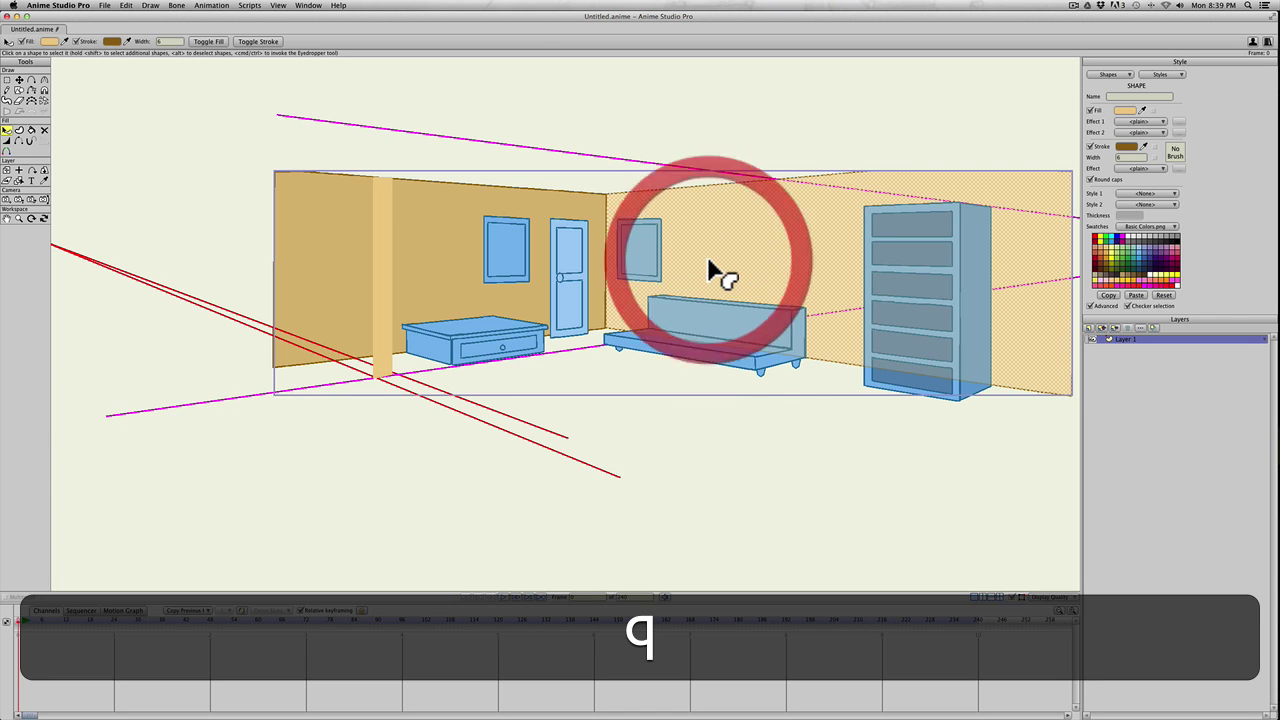
left_click(1108, 292)
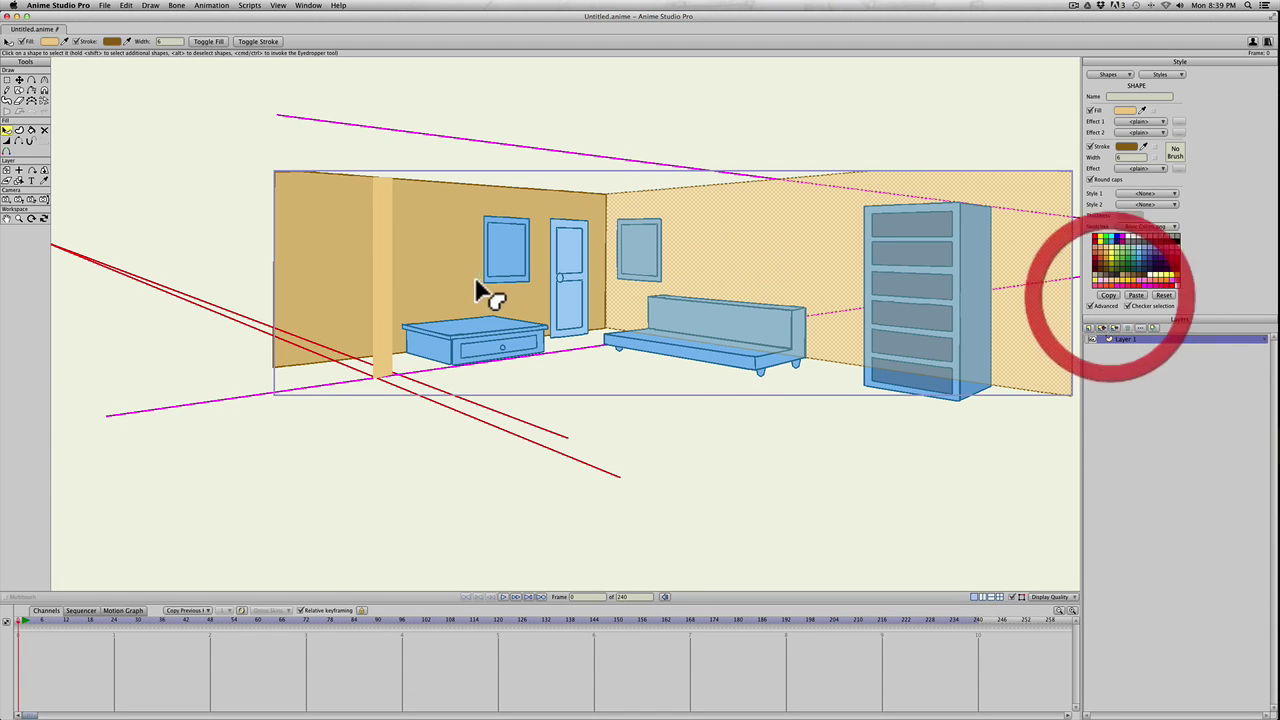
left_click(386, 273)
left_click(1135, 292)
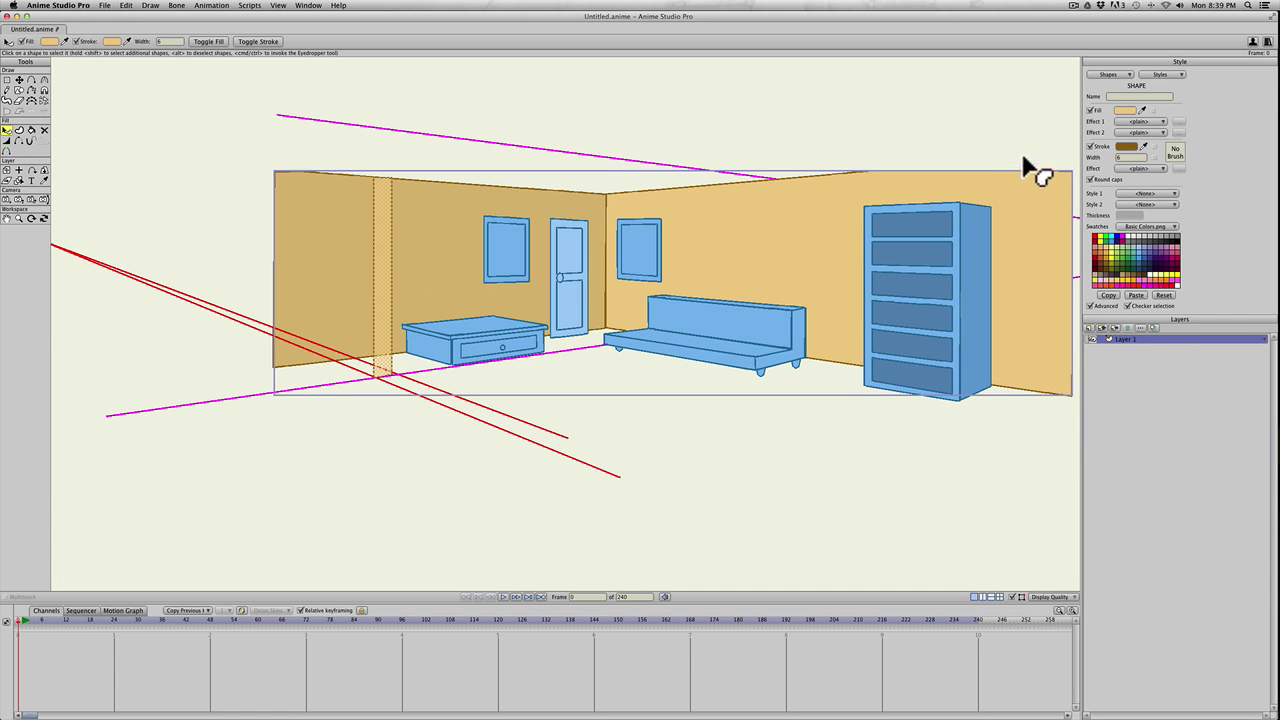
Lighten the pillar's fill to RGB 254, 228, 177
left_click(1125, 111)
left_click(755, 284)
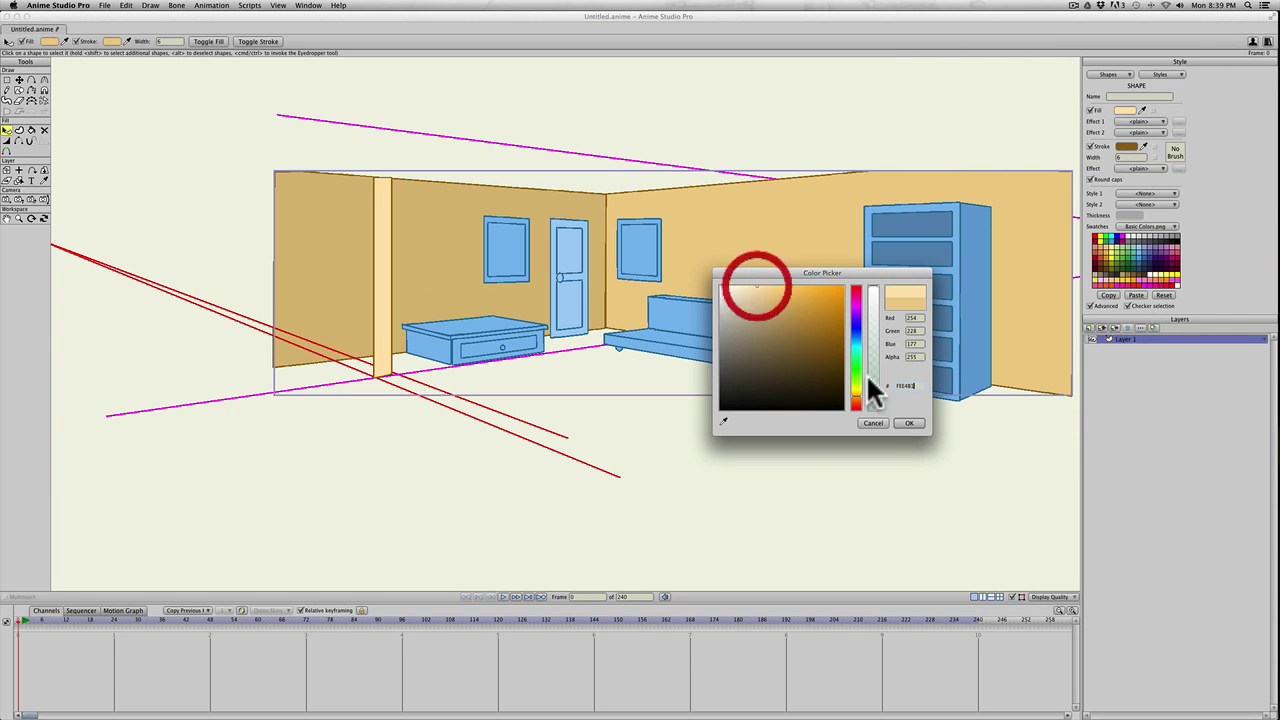
left_click(909, 423)
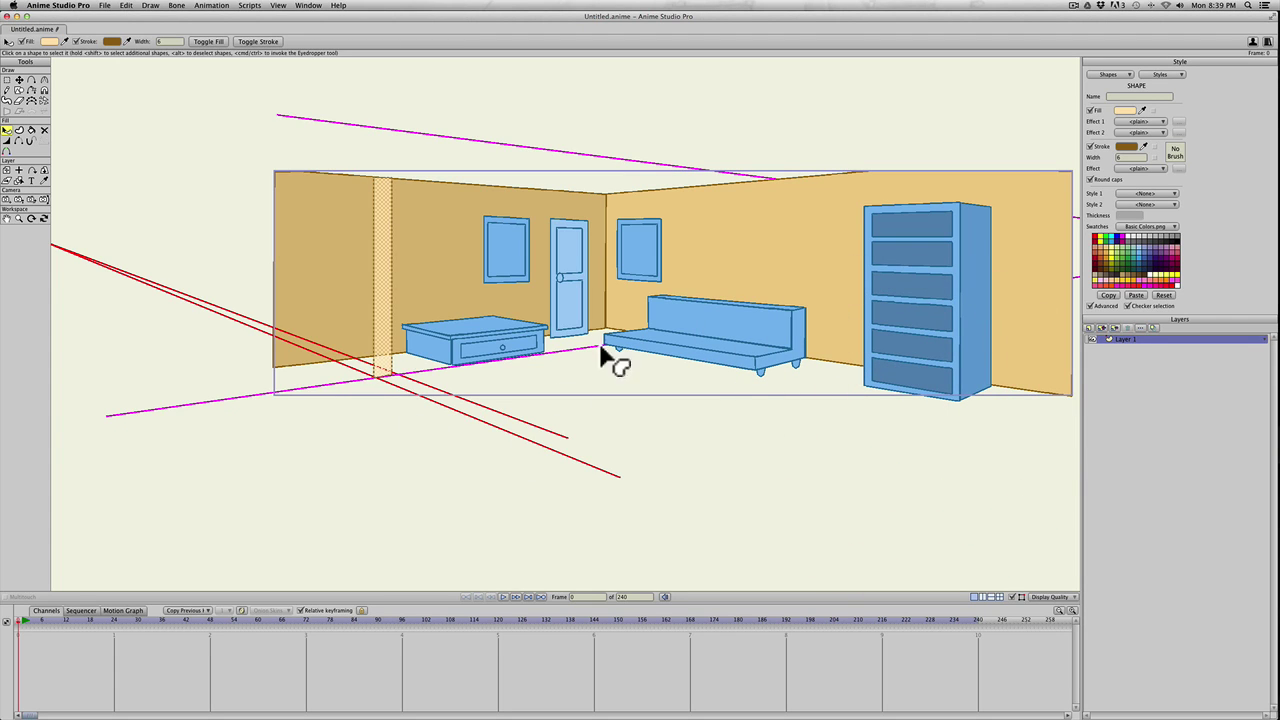
Lower the left end of the upper magenta guide onto the left wall's ceiling edge
key("t")
left_click_drag(277, 118, 270, 168)
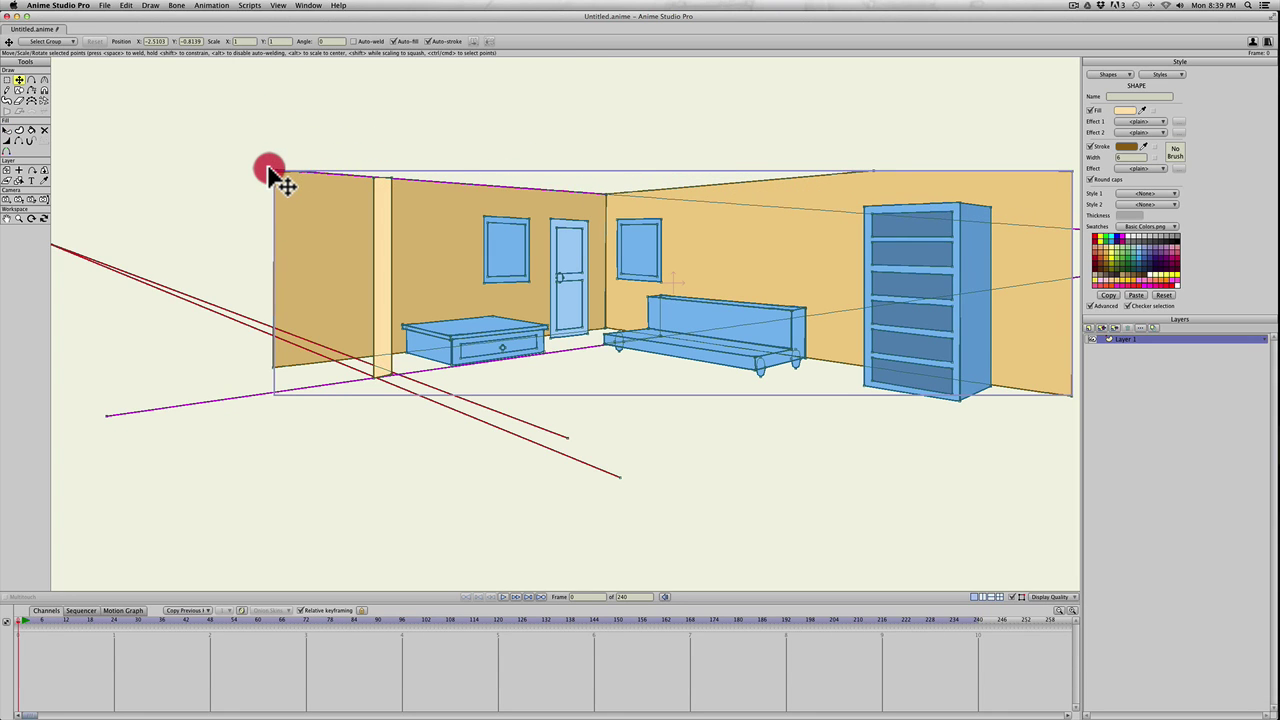
left_click(270, 172)
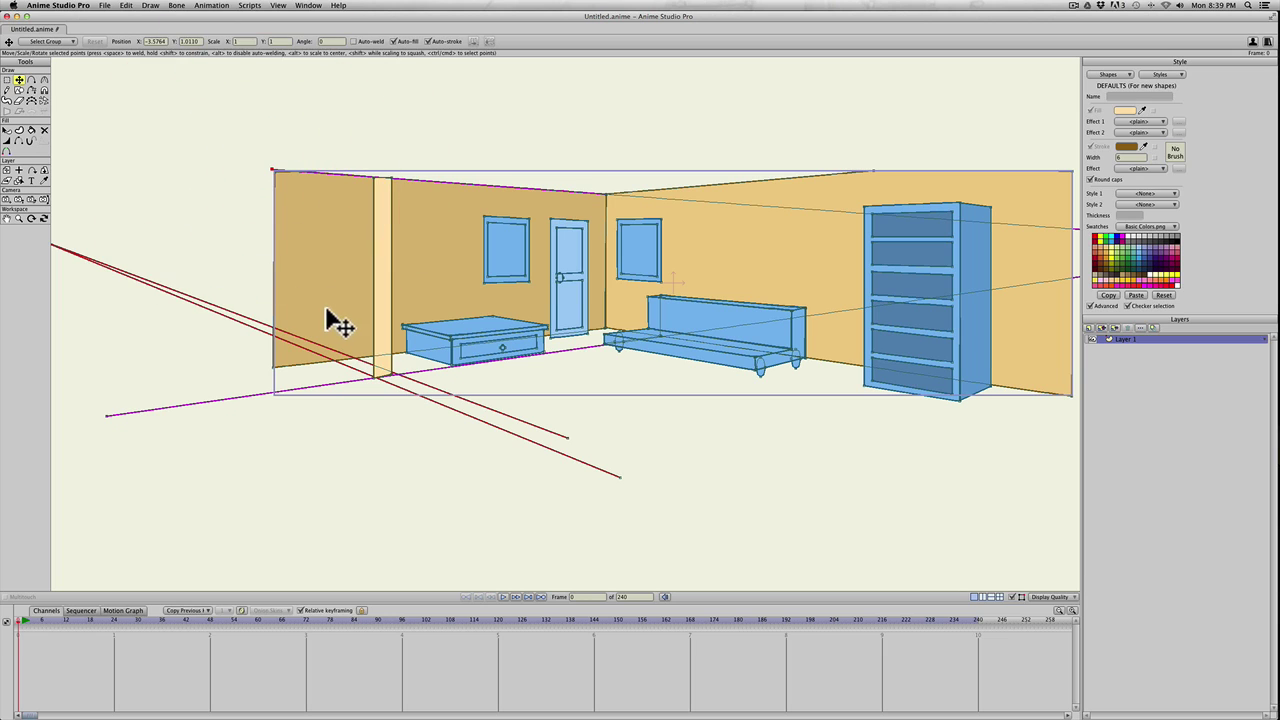
Draw a rectangle against the pillar's left edge, starting at its base, and give it the right wall's copied style
key("s")
left_click_drag(373, 379, 338, 284)
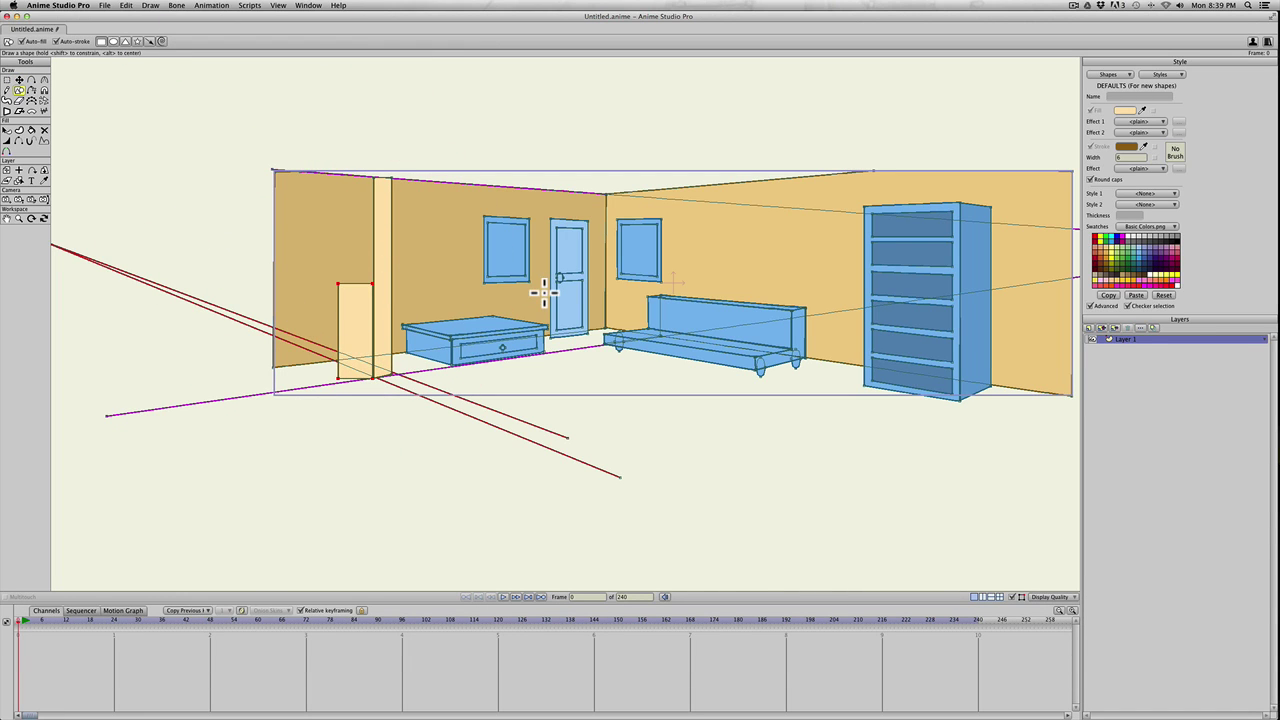
key("q")
left_click(720, 262)
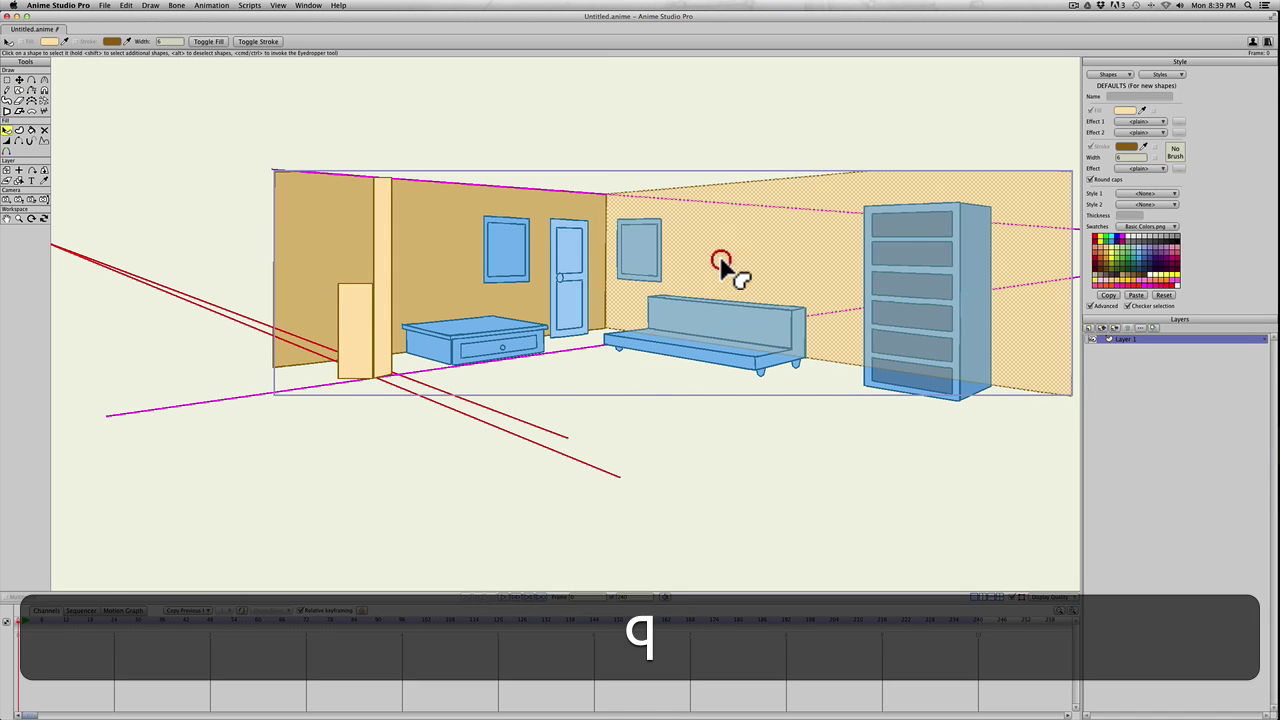
left_click(1104, 295)
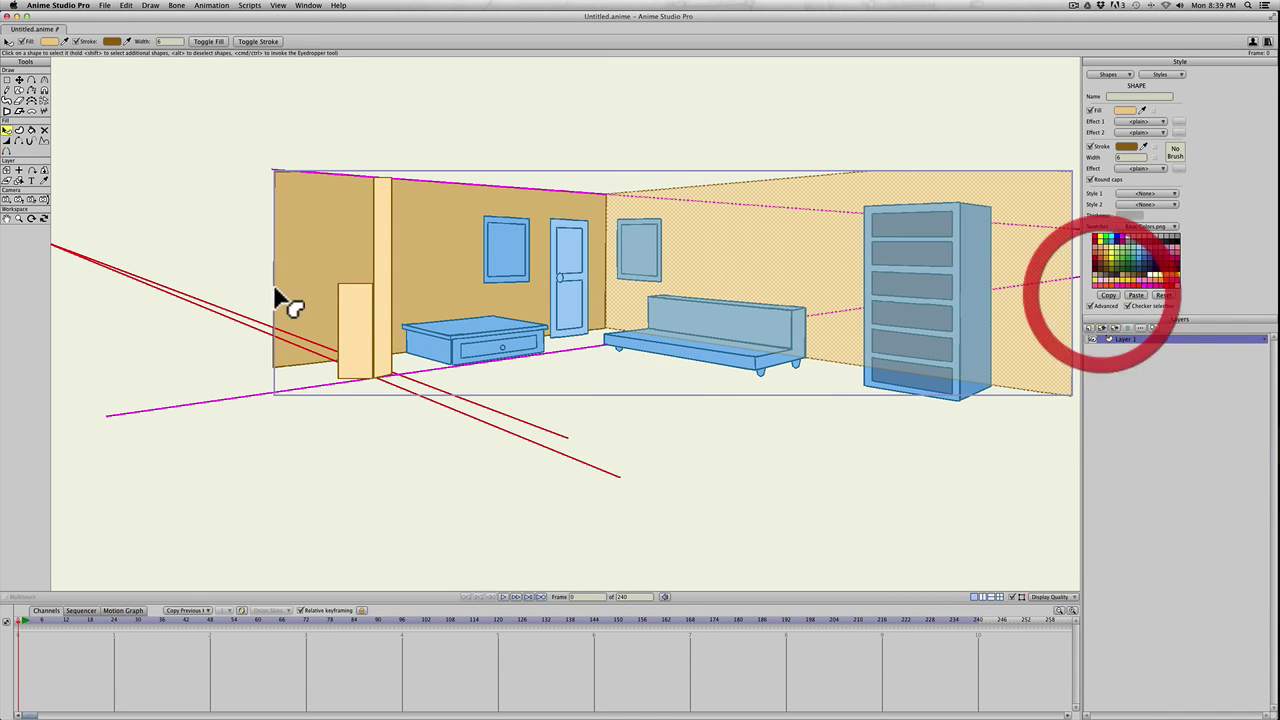
left_click(355, 318)
left_click(1136, 295)
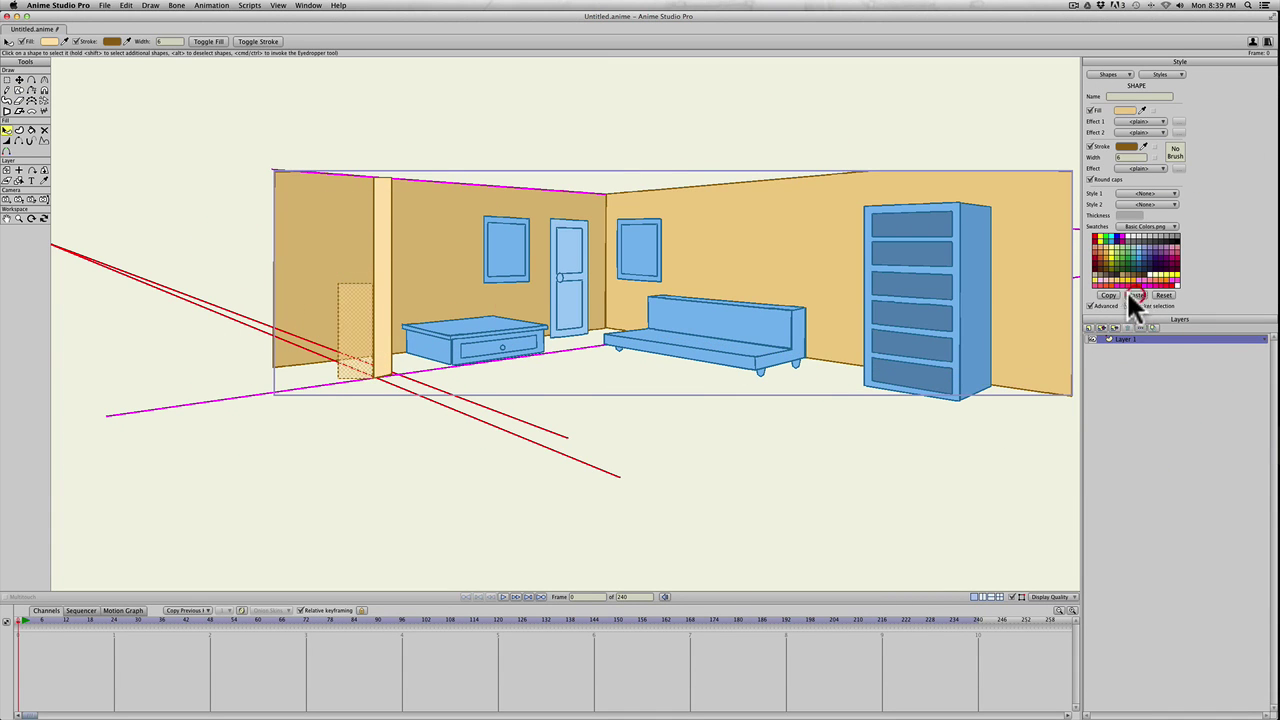
left_click(357, 352)
Fit the new rectangle's corners to the ceiling edge and the red floor guide, forming the pillar's side face
key("t")
left_click_drag(372, 287, 373, 181)
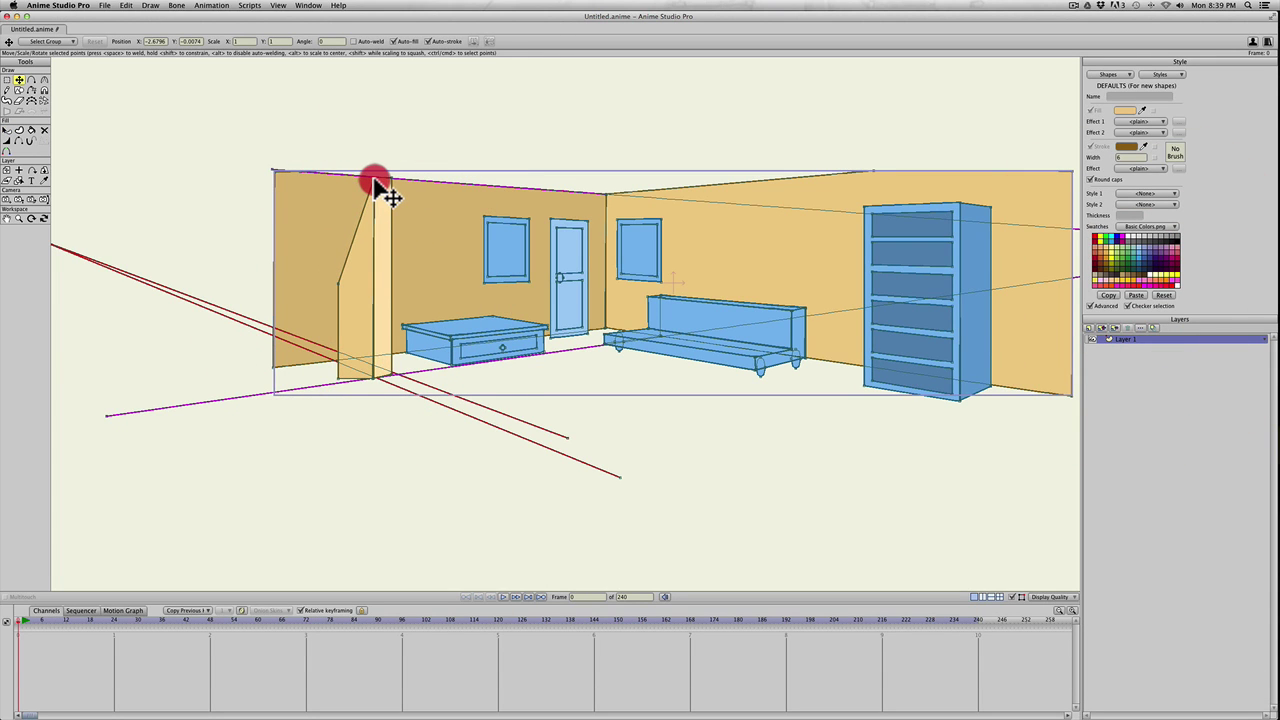
left_click(371, 379)
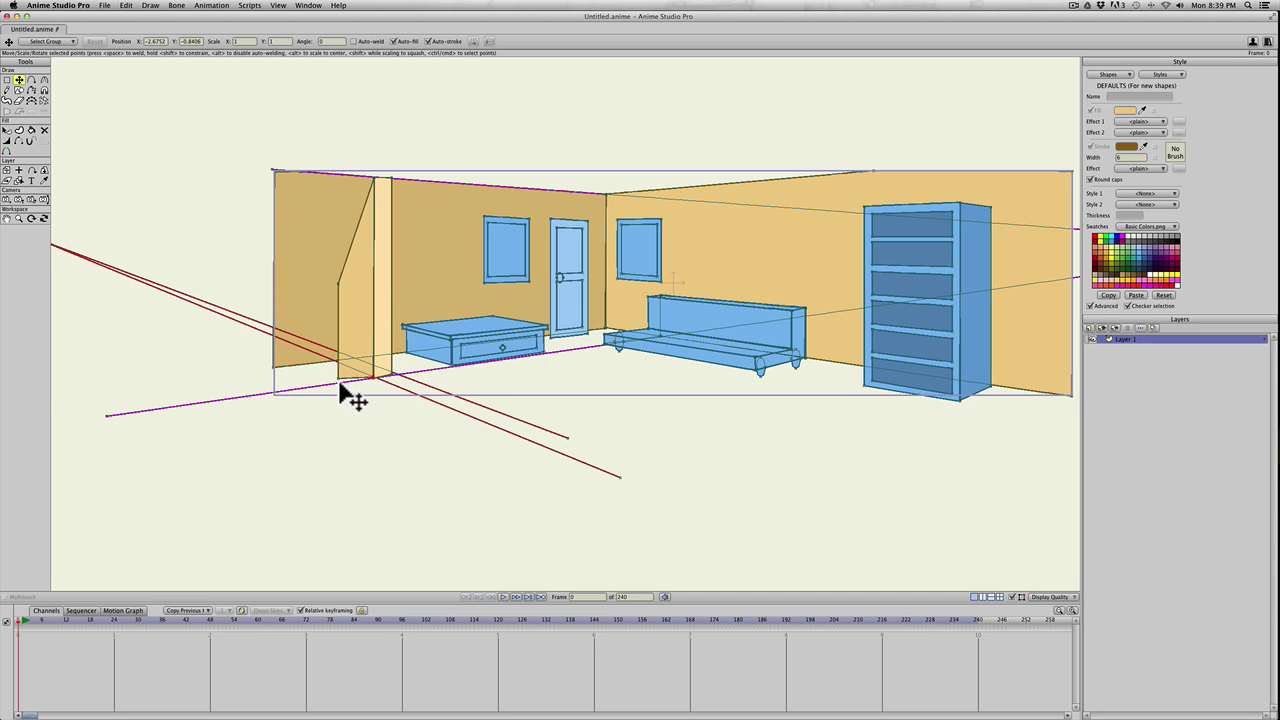
mouse_move(340, 380)
left_mouse_down()
mouse_move(314, 354)
mouse_move(331, 365)
left_mouse_up()
left_click_drag(338, 283, 334, 177)
key("shift")
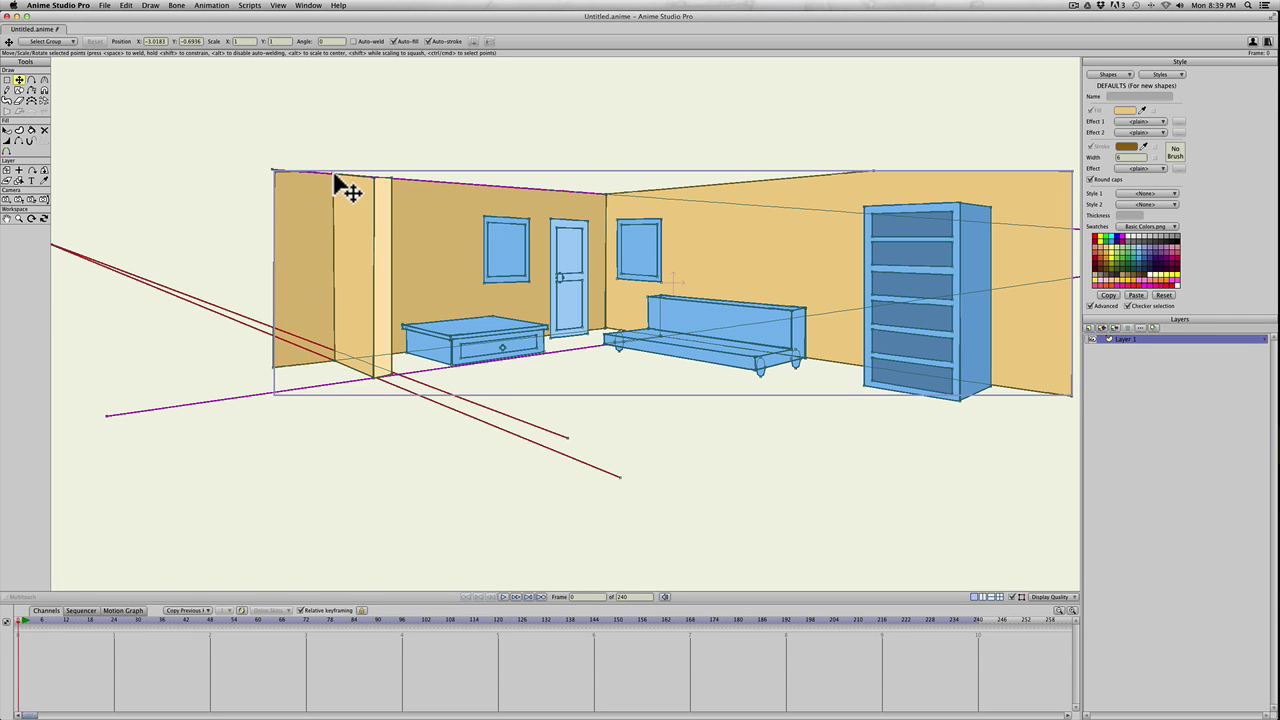
left_click(334, 177)
left_click(373, 178)
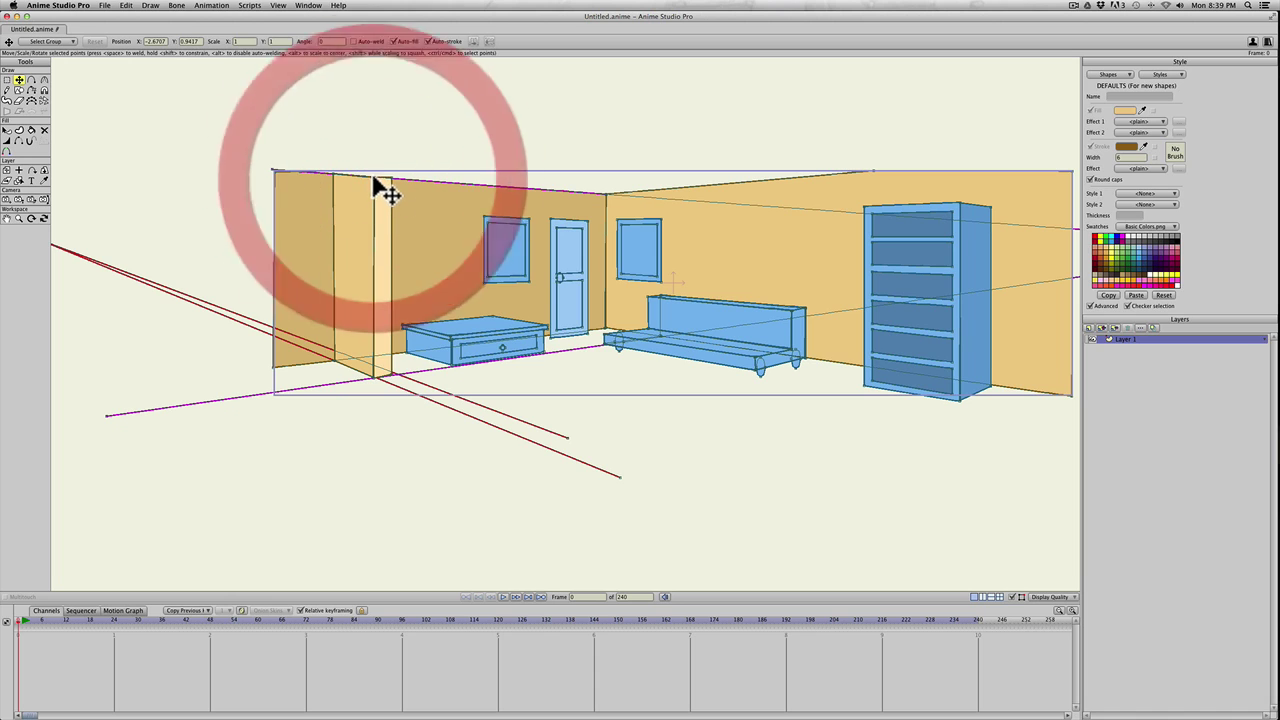
left_click(372, 179)
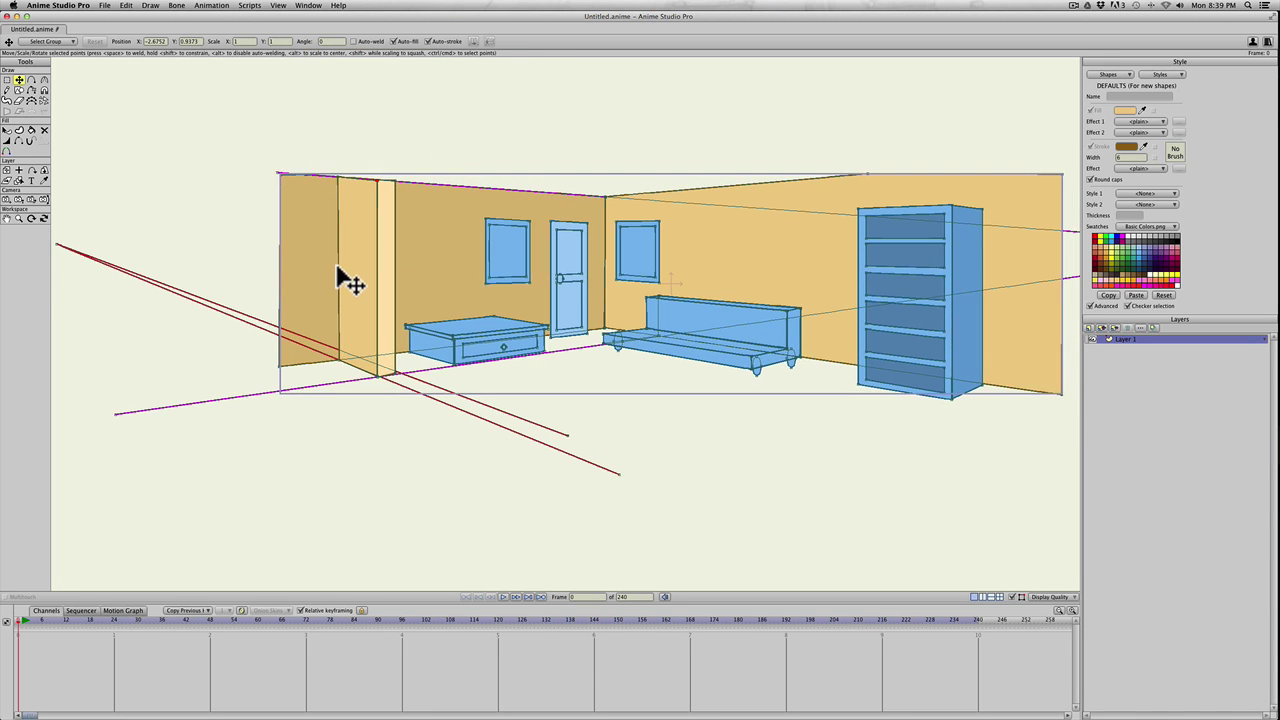
Draw a small upright rectangle on the pillar's side face and center it across the face's upper half
scroll(360, 300, "up", 1)
key("space")
left_click_drag(383, 330, 544, 309)
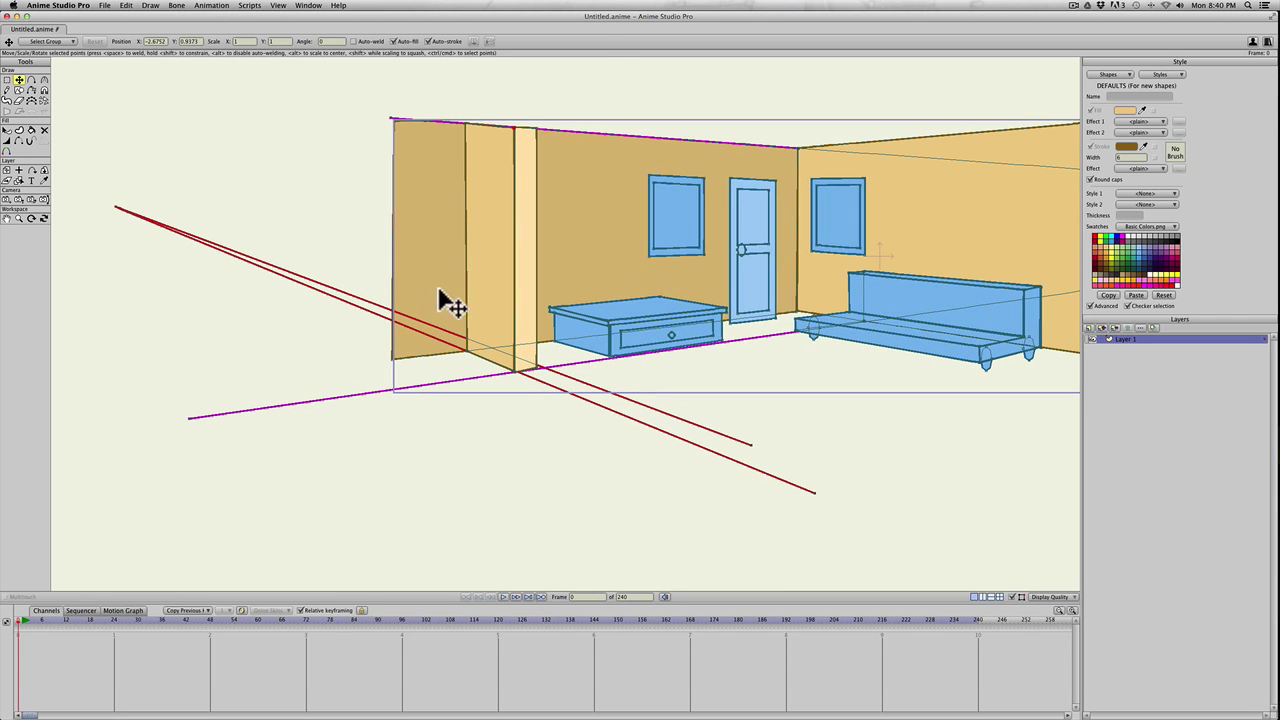
key("s")
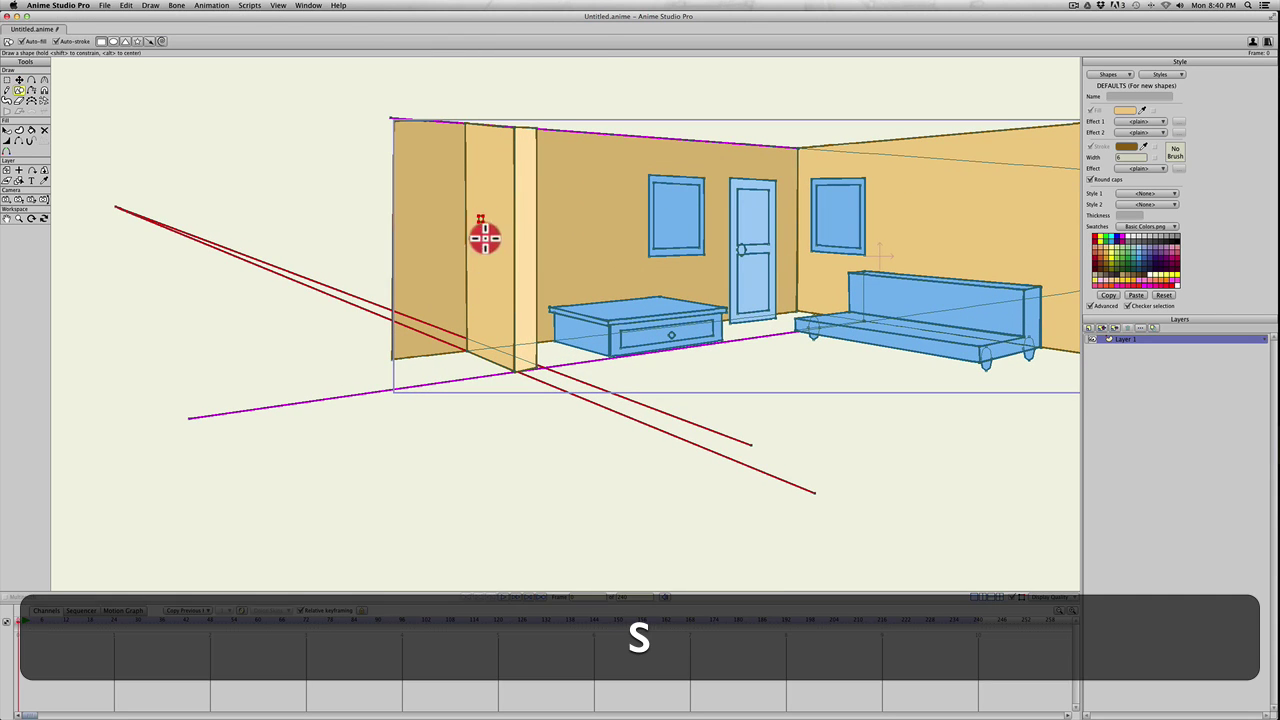
left_click_drag(484, 237, 498, 271)
key("t")
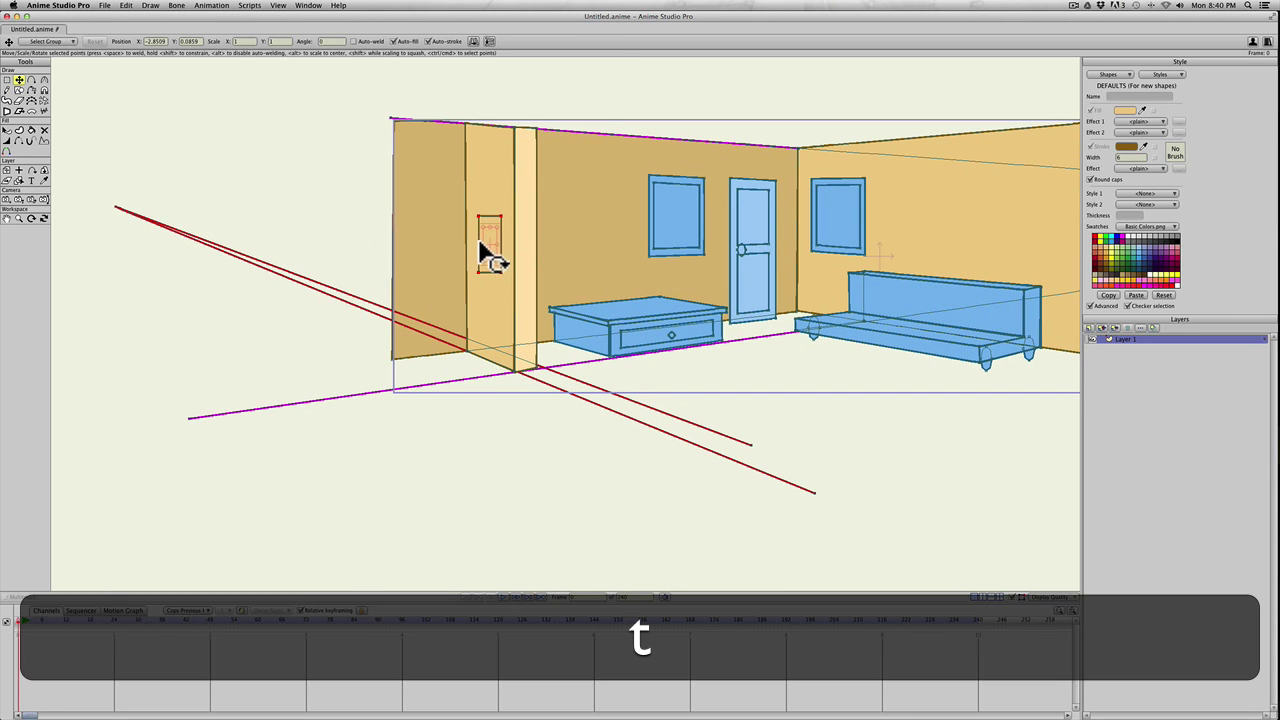
left_click(481, 247)
key("t")
left_click_drag(481, 245, 489, 229)
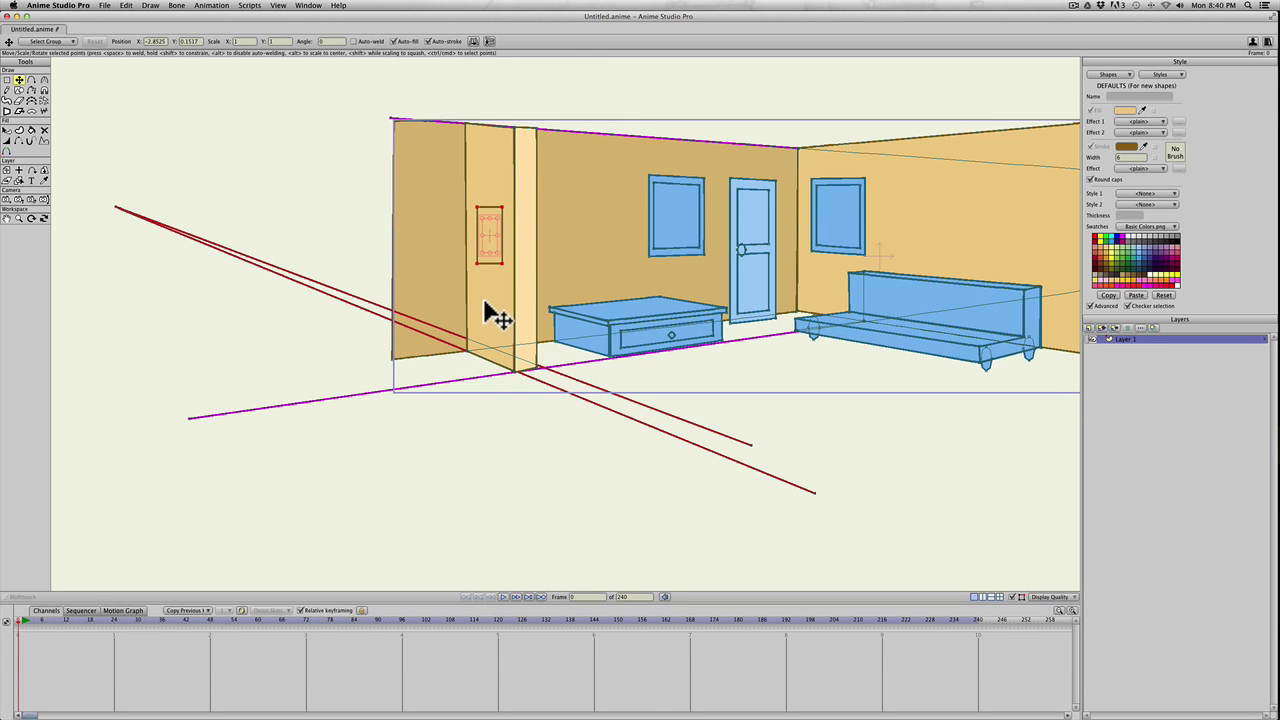
Swing the upper red guide to the base of the small rectangle and align its lower right corner with it
key("t")
left_click_drag(757, 423, 792, 325)
key("t")
key("t")
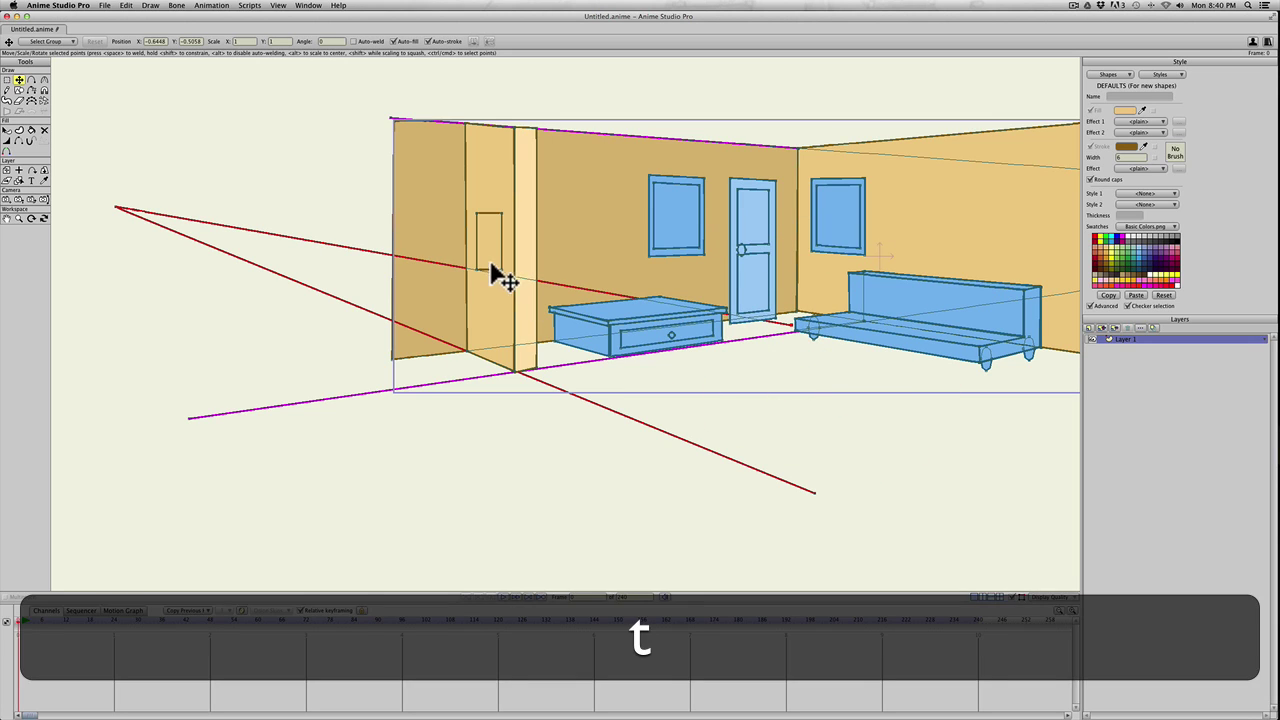
left_click(503, 277, "shift")
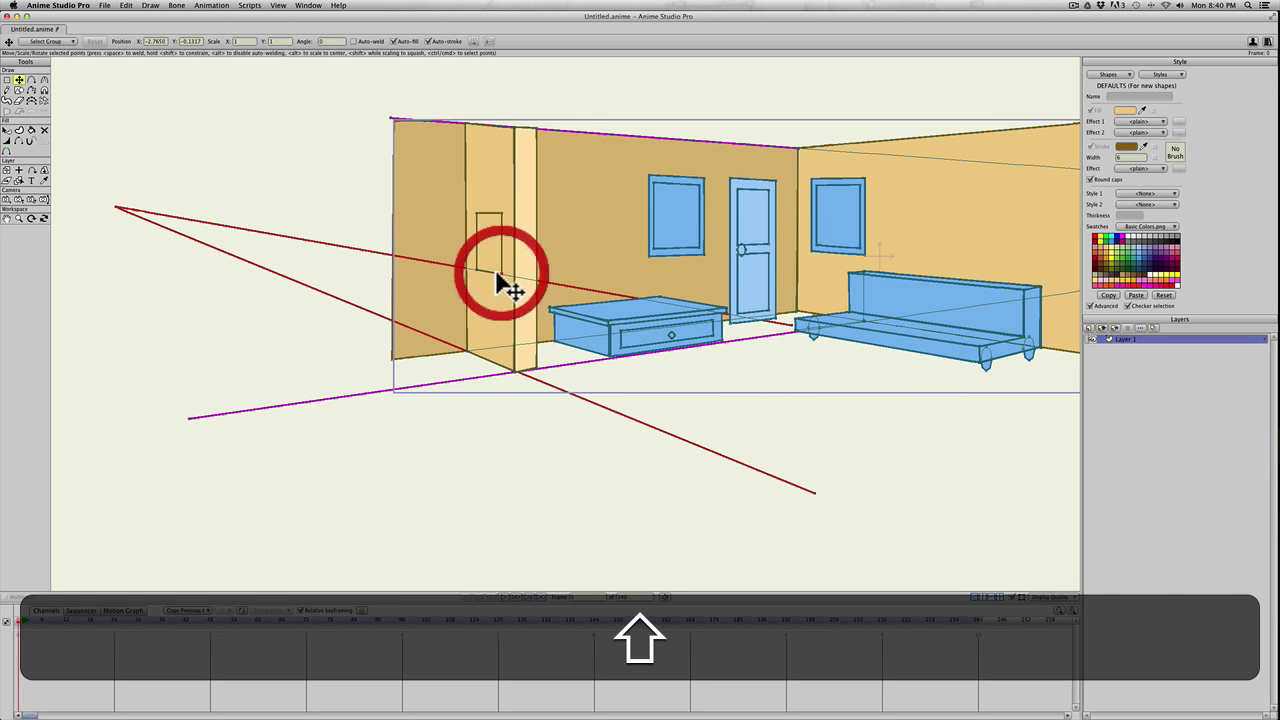
key("shift+t")
Swing the red guide above the small rectangle and raise the rectangle's upper corners to meet it
key("t")
left_click_drag(800, 335, 772, 180)
key("t")
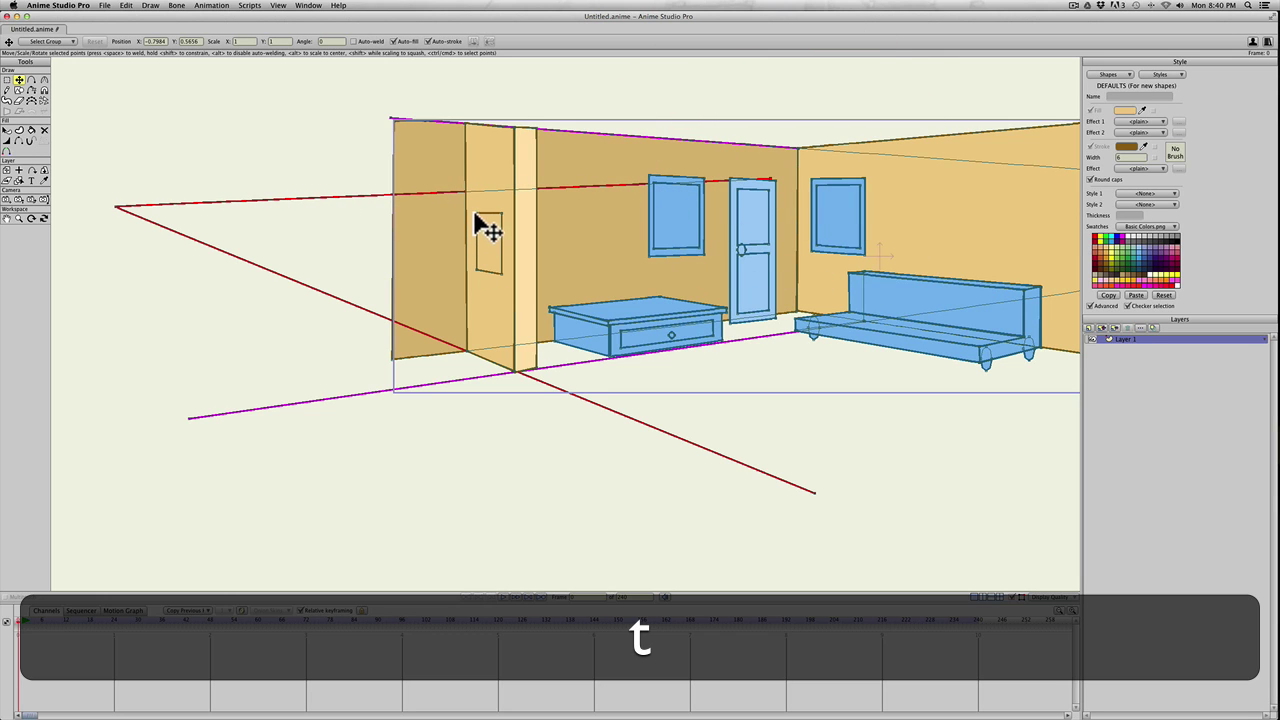
left_click_drag(476, 213, 503, 193)
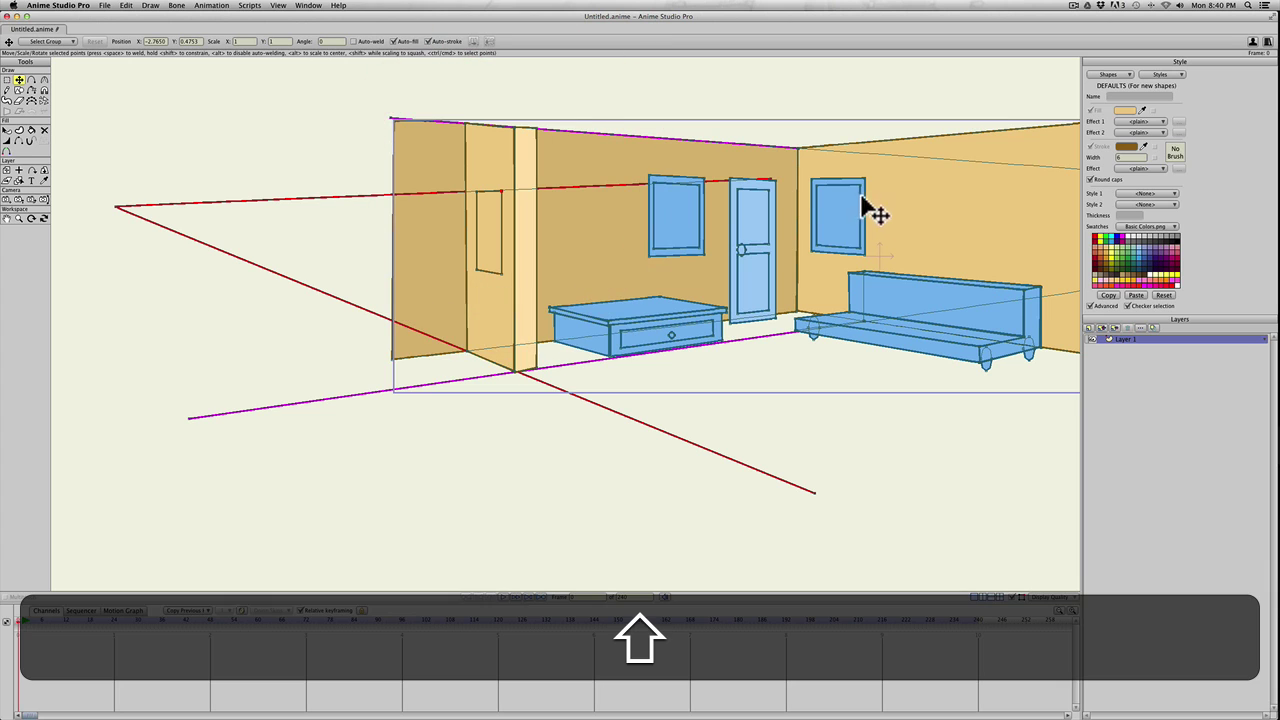
Clear the red guide off the pillar, then add a point to the opening's top edge and round it into an arch
key("t")
left_click_drag(771, 182, 366, 176)
key("a")
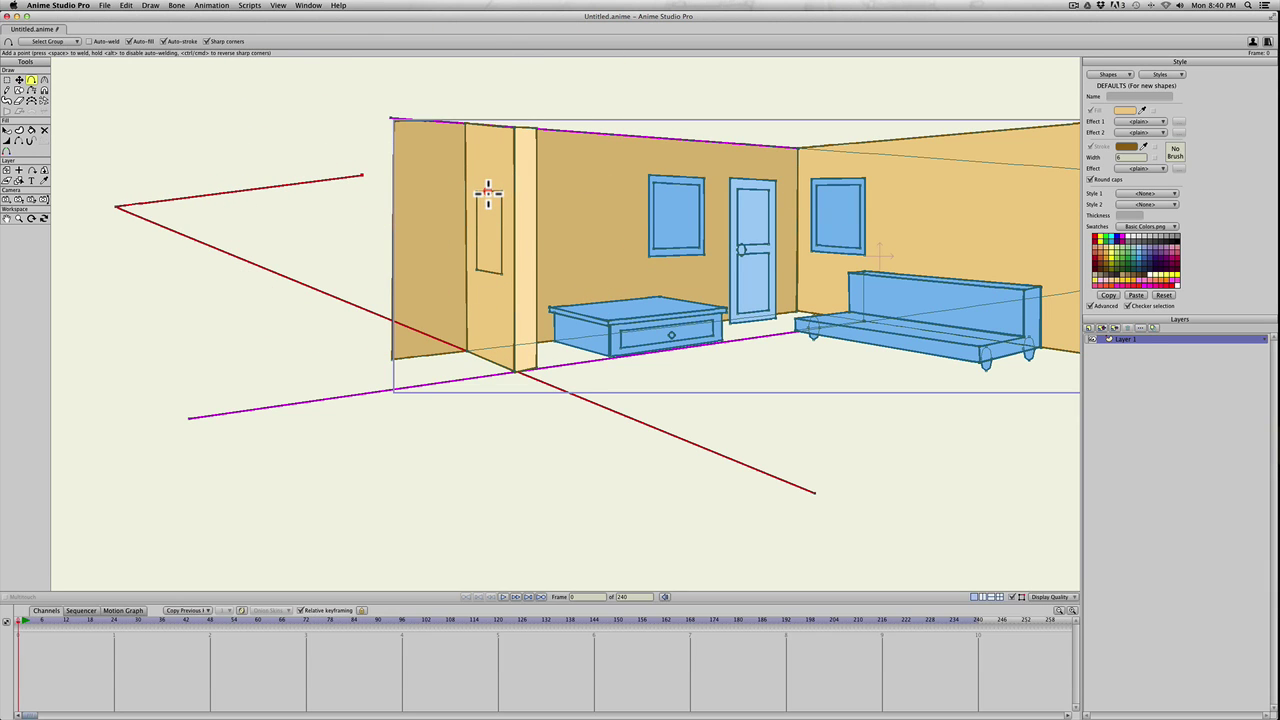
key("a")
key("c")
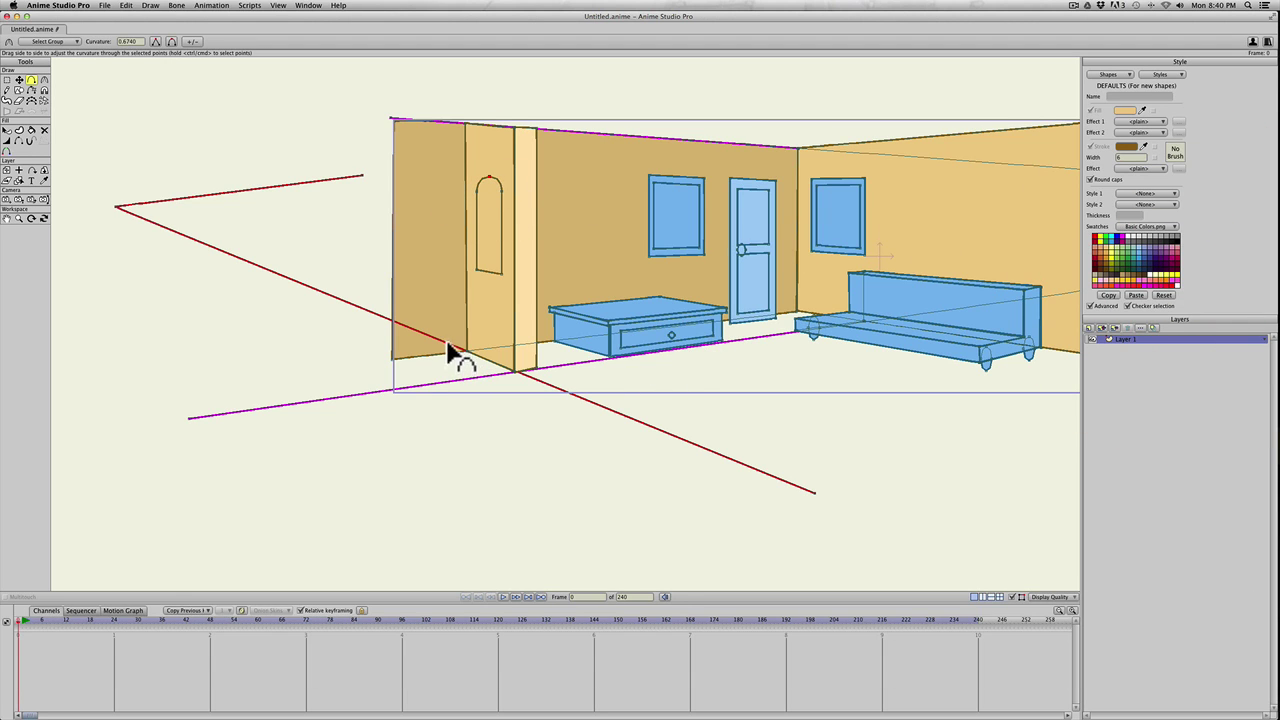
Raise the left end of the lower magenta guide so it passes through the arched opening's lower left corner
key("t")
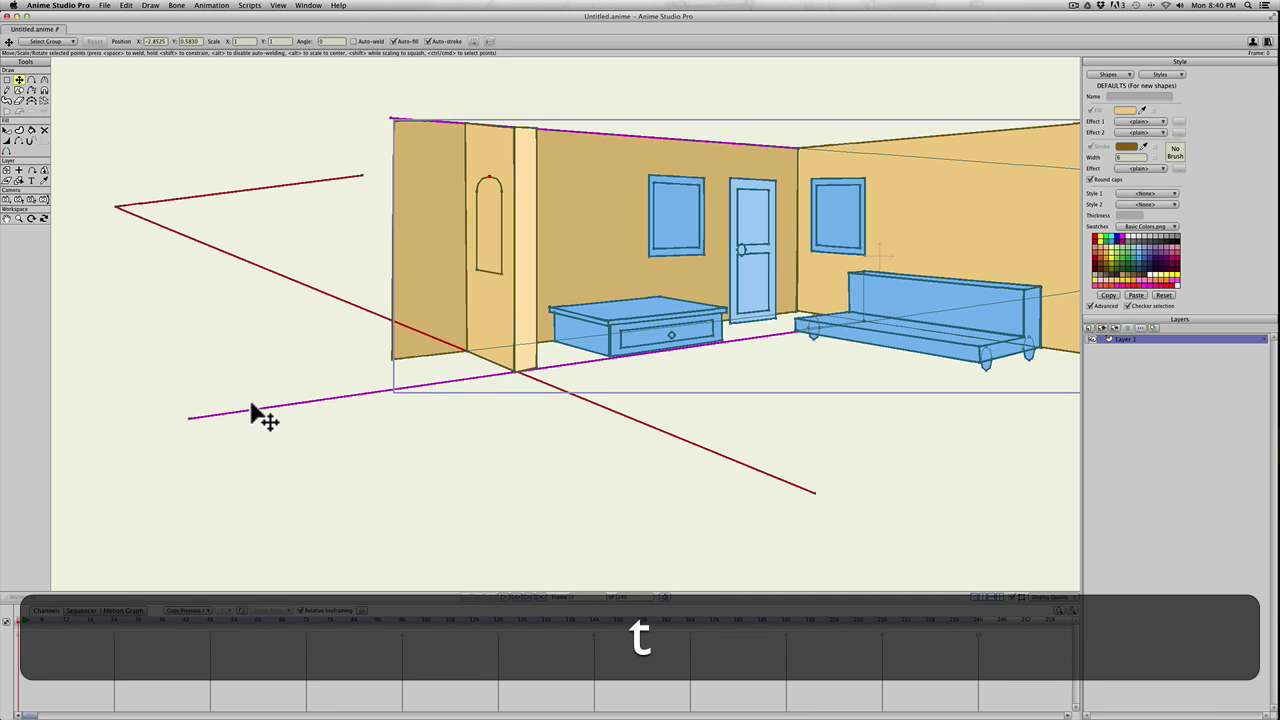
left_click_drag(189, 419, 221, 283)
key("a")
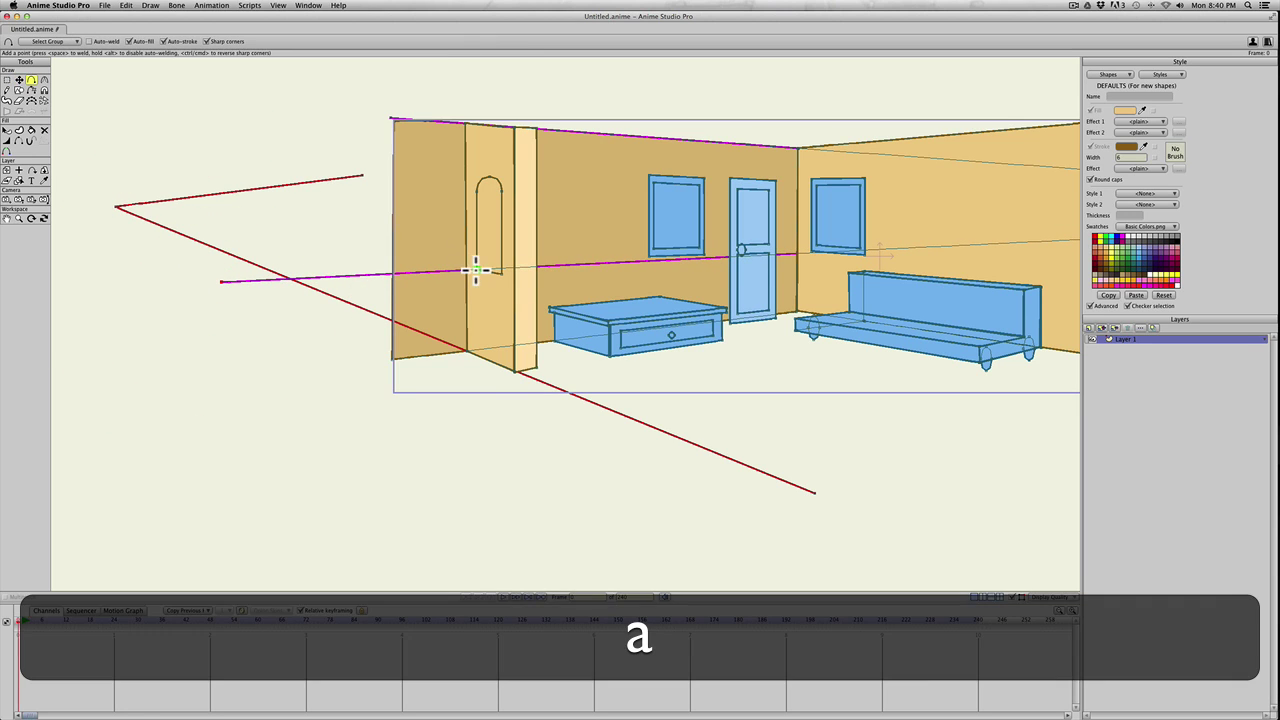
left_click_drag(484, 267, 503, 267)
key("t")
left_click(323, 330)
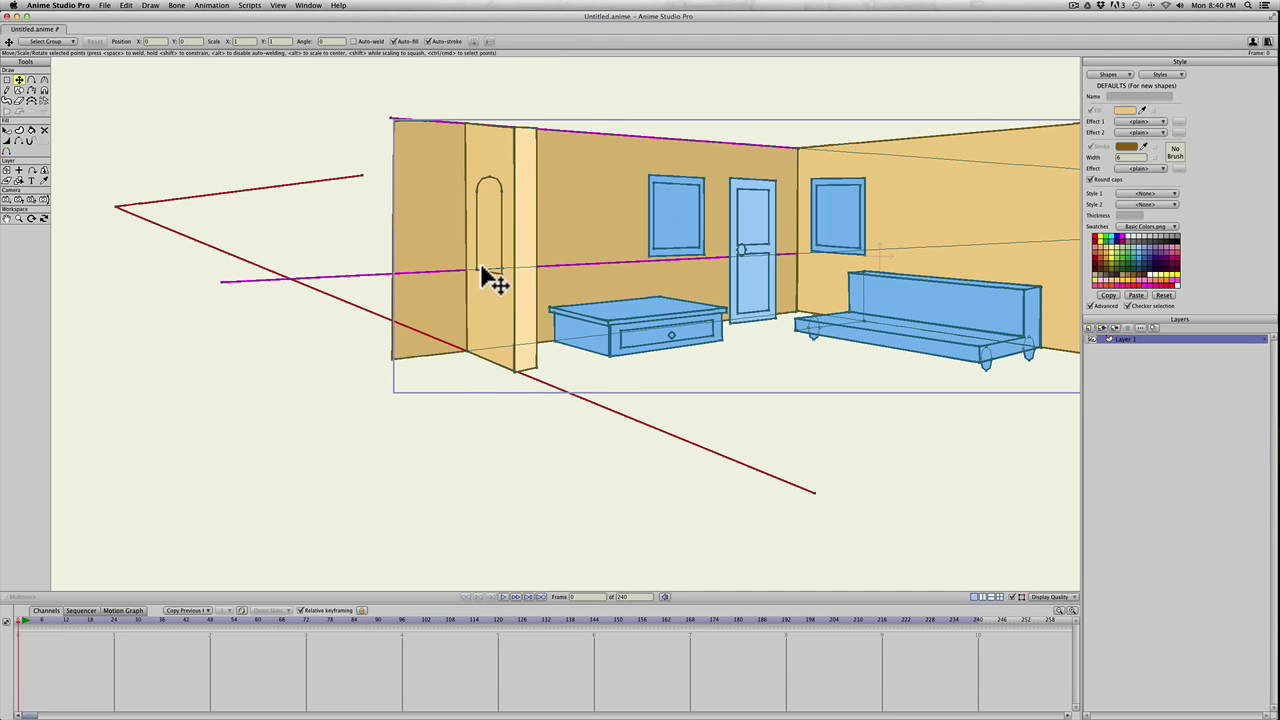
key("t")
key("a")
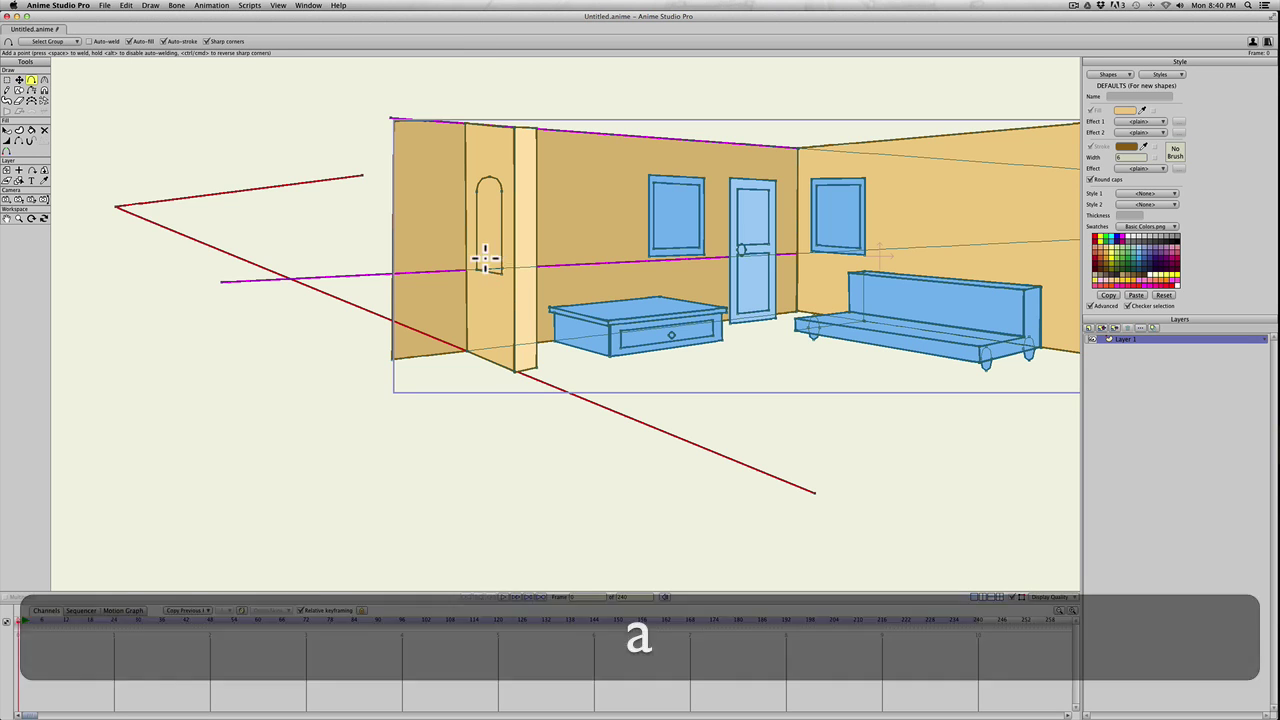
scroll(471, 271, "down", 2)
scroll(471, 271, "up", 5)
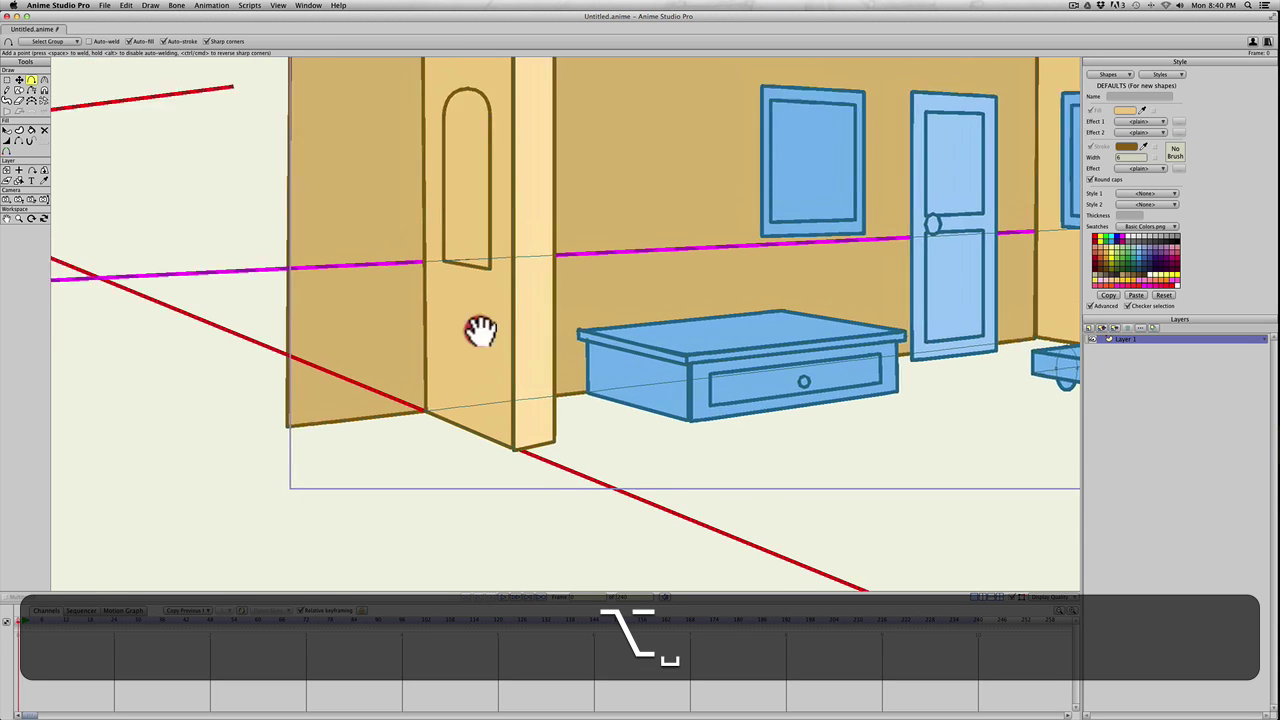
left_click(480, 331)
key("super+z")
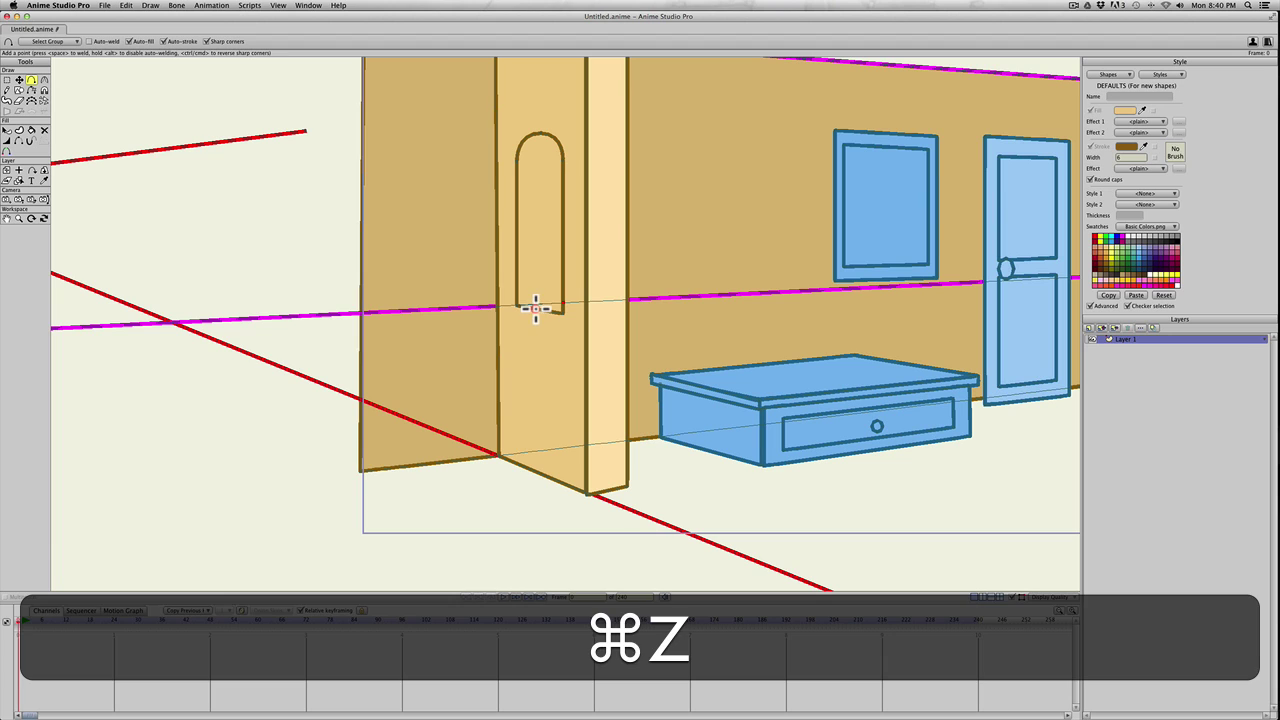
Outline a short sill edge from the arched opening's lower left corner and align its inner end to the magenta guide
key("t")
left_click(547, 293)
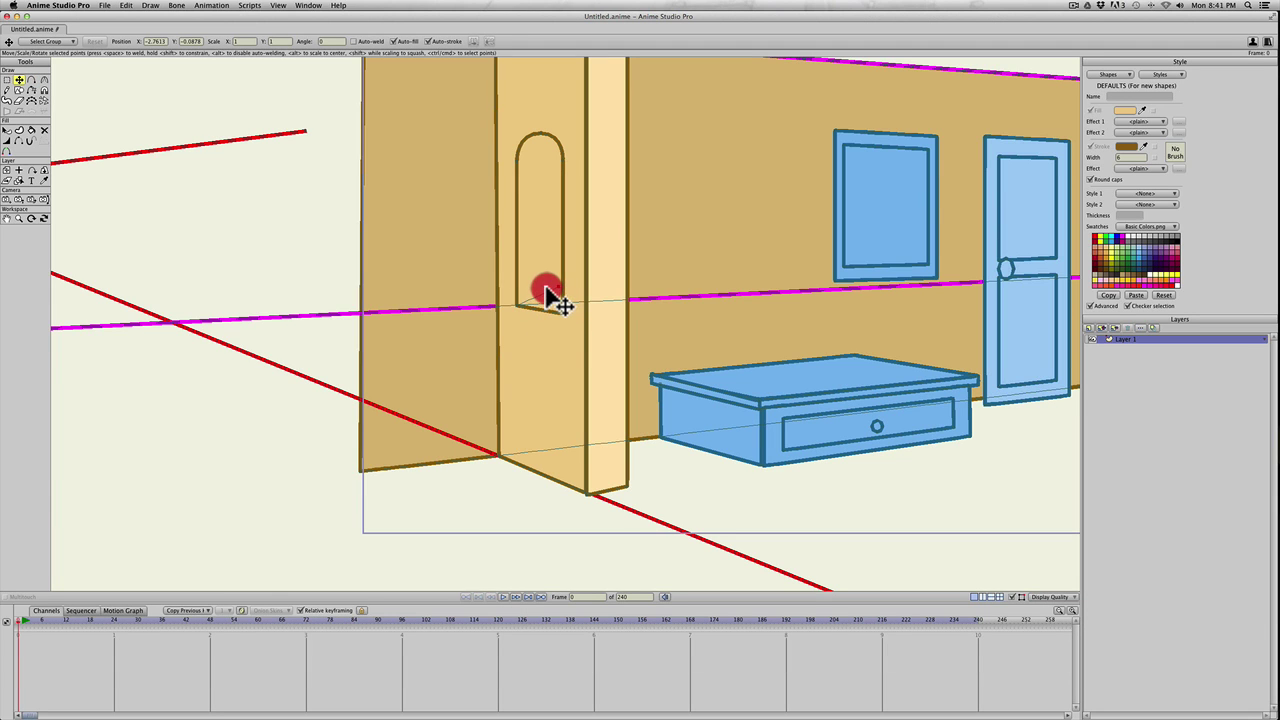
key("u")
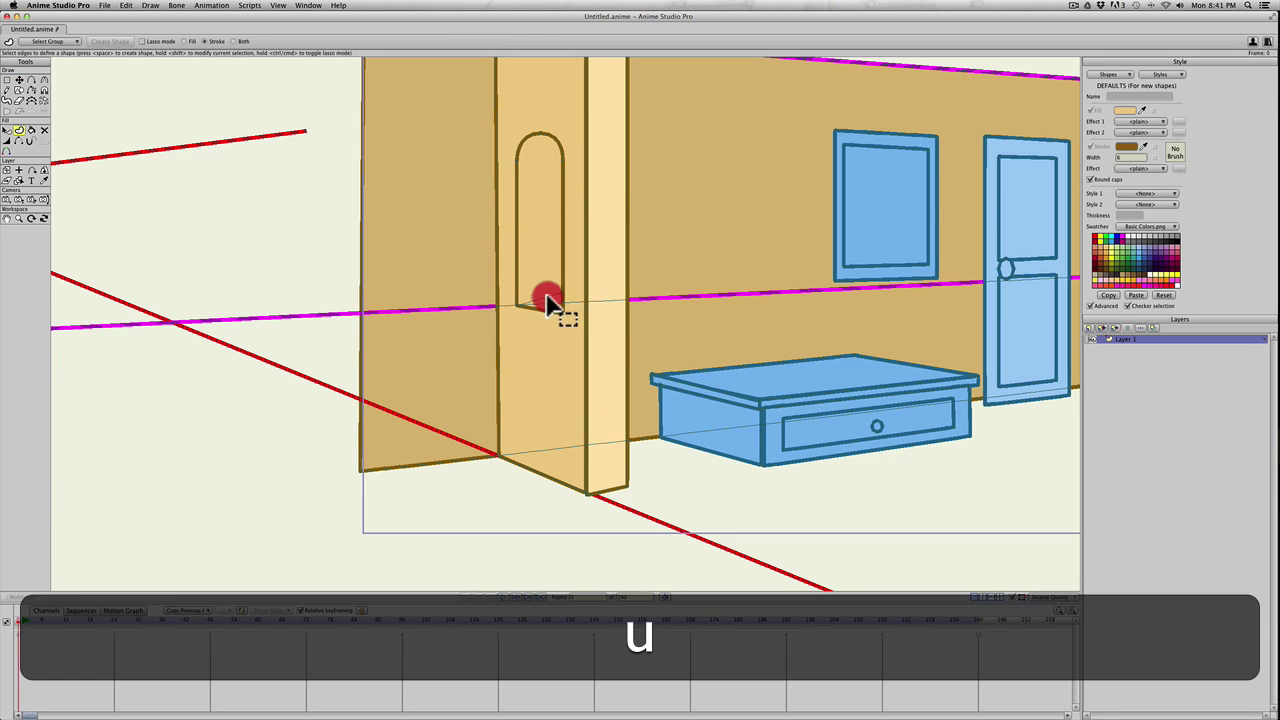
key("space")
key("t")
left_click(560, 295)
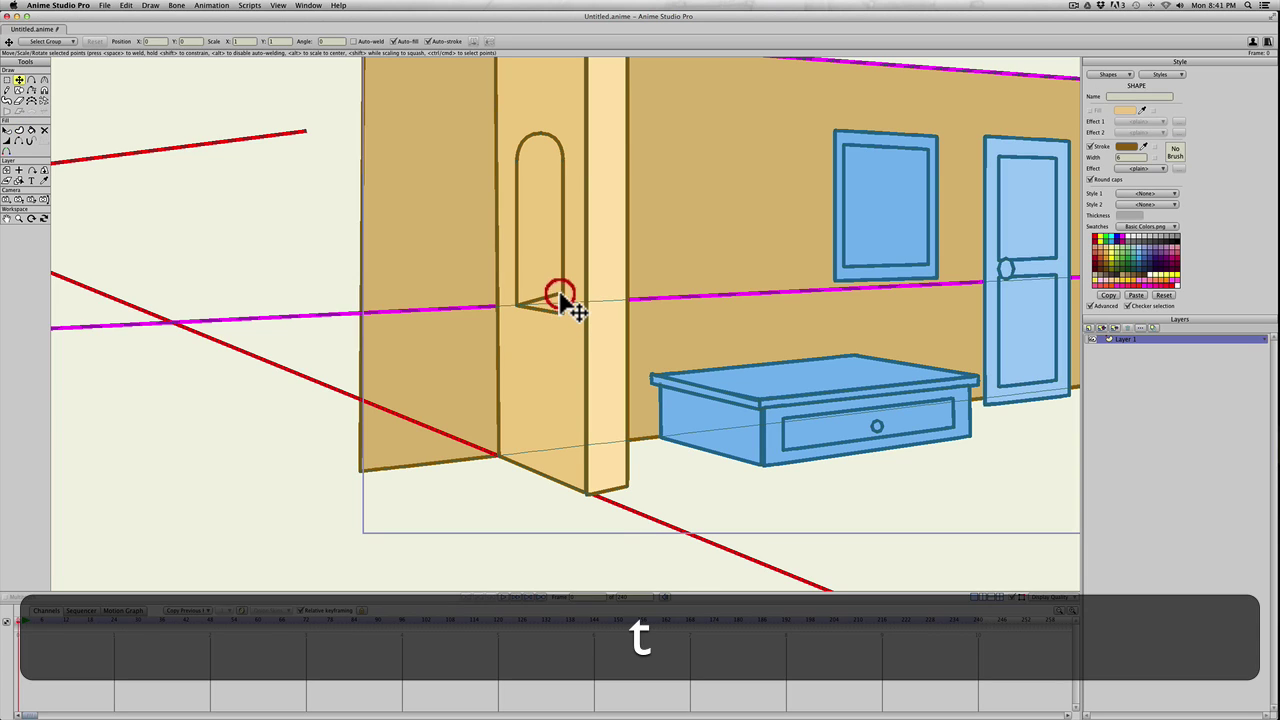
left_click_drag(560, 295, 547, 302)
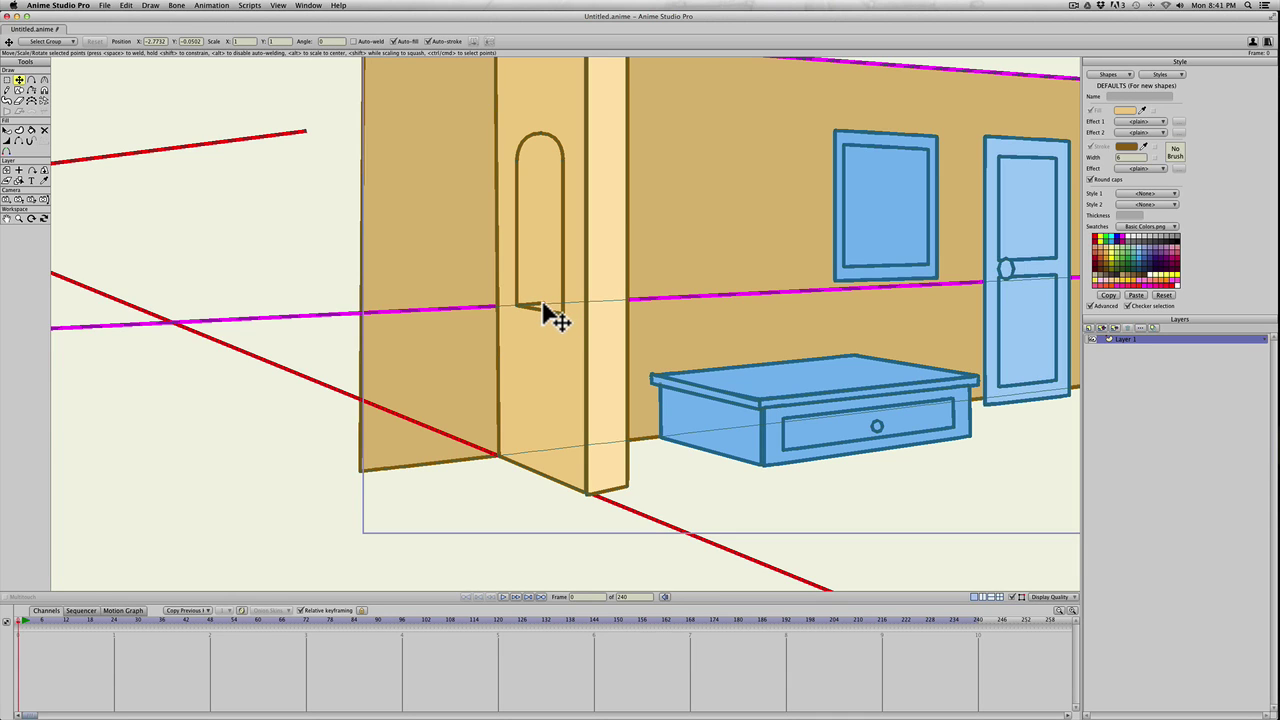
Extend the sill edge upward with an inner vertical line that meets the arch, and give the line a stroke
key("a")
left_click_drag(547, 305, 533, 155)
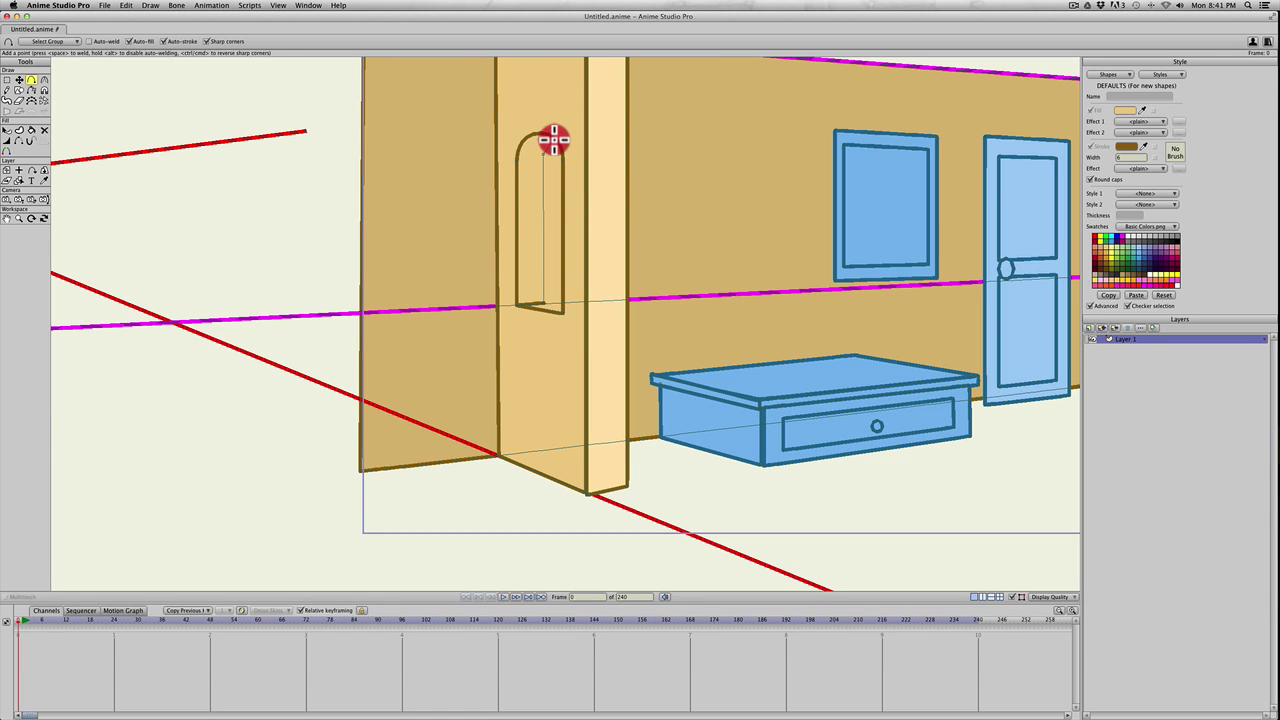
left_click(553, 140)
key("t")
key("u")
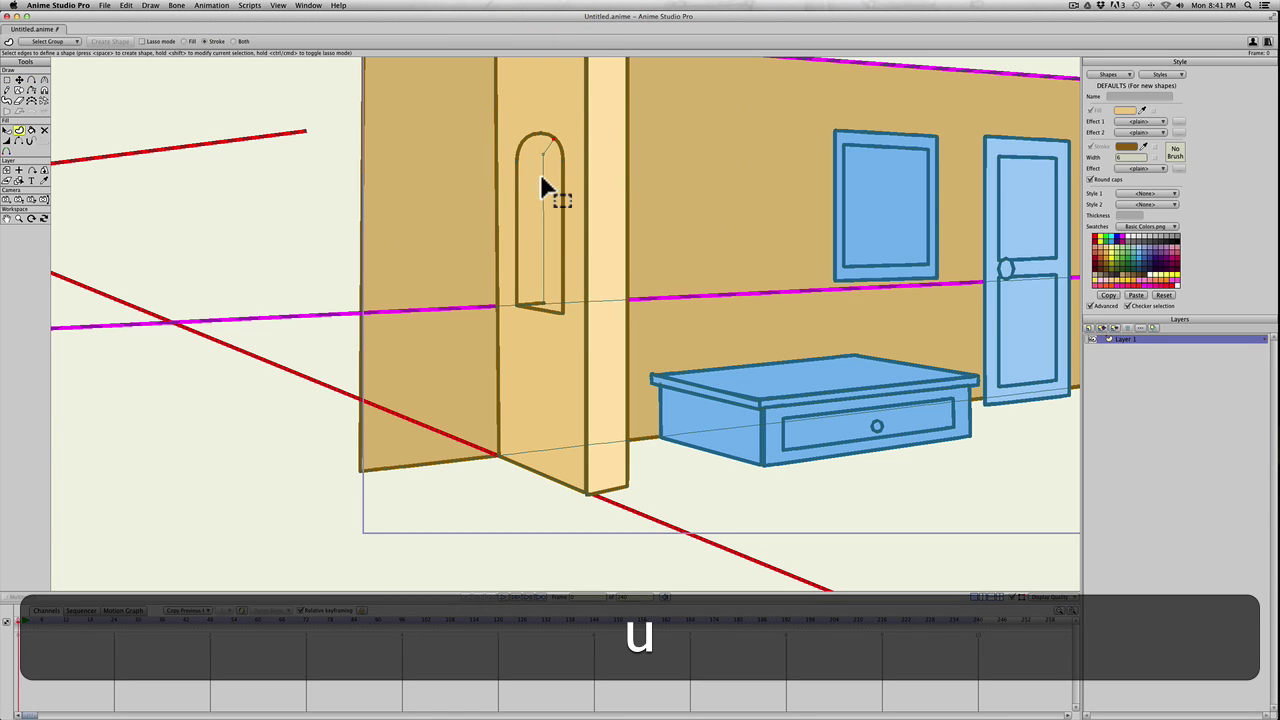
left_click(540, 173)
key("space")
Curve the top of the inner line to follow the arch and adjust its bend point
key("c")
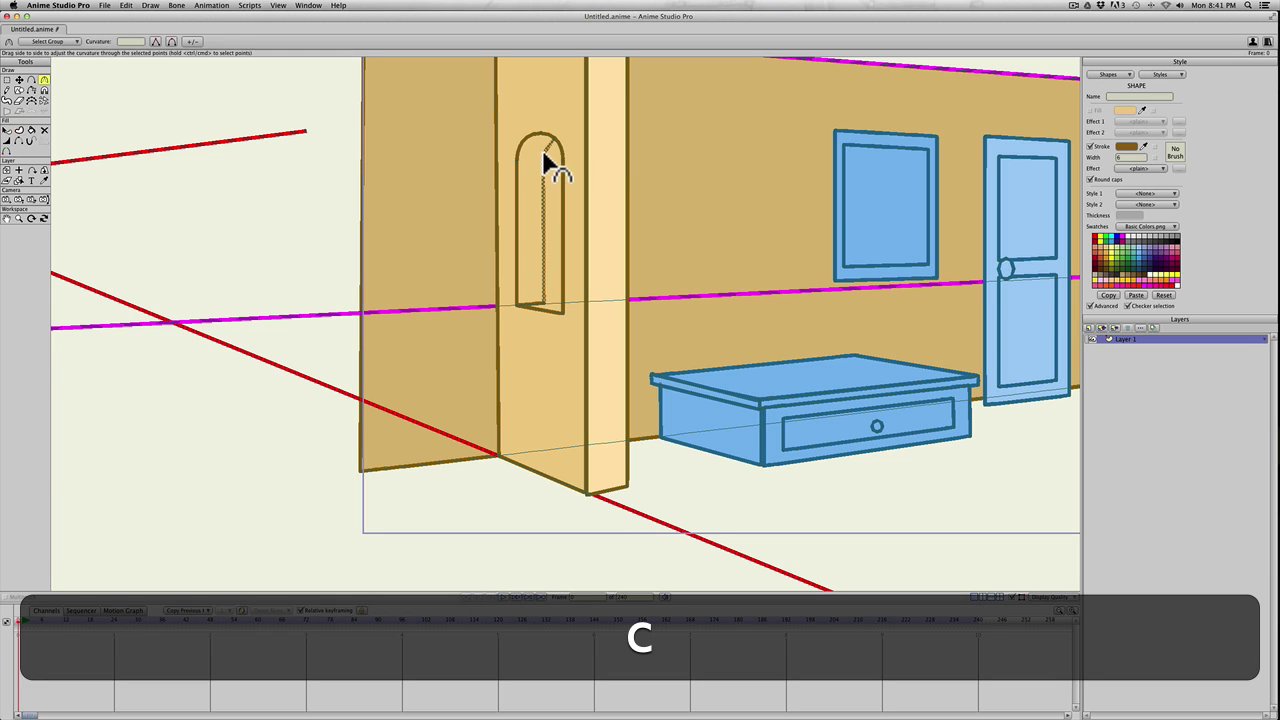
left_click(812, 200)
left_click(696, 200)
key("t")
key("super+t")
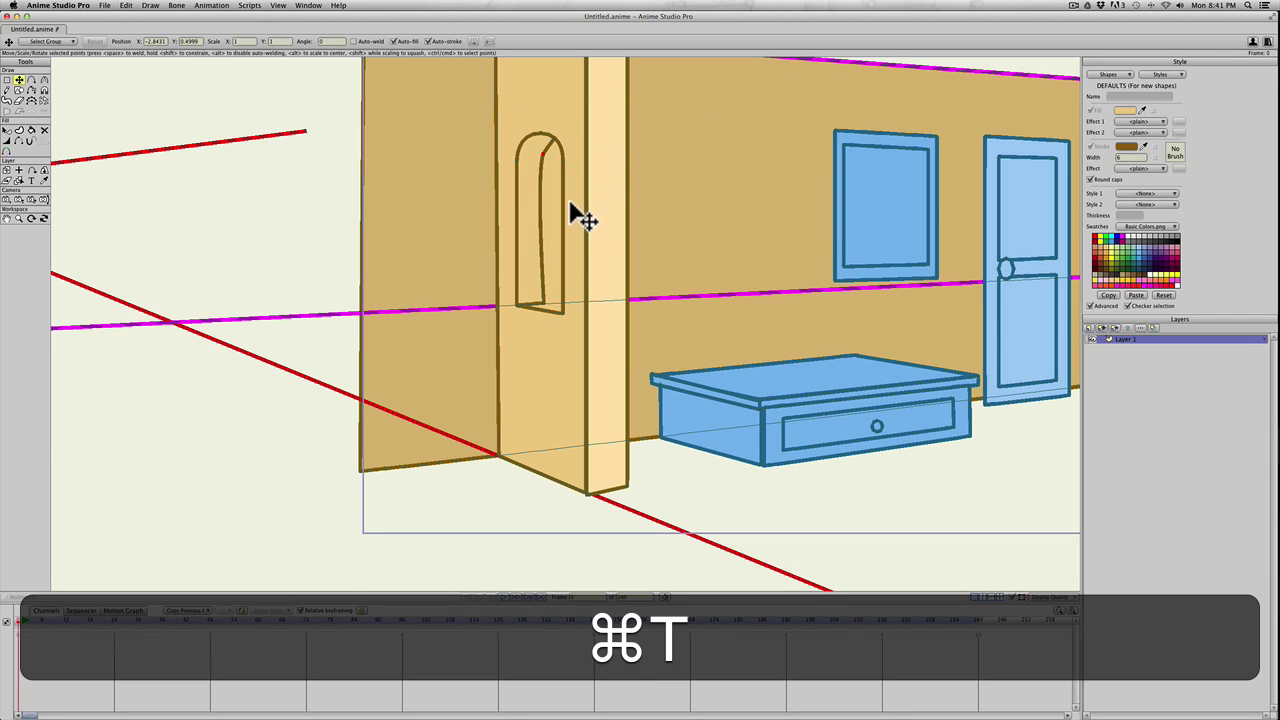
Add a bend point near the top of the arched opening's inner line and adjust its curve to follow the arch
key("super+z")
key("shift+super+z")
key("shift+a")
left_click(540, 166)
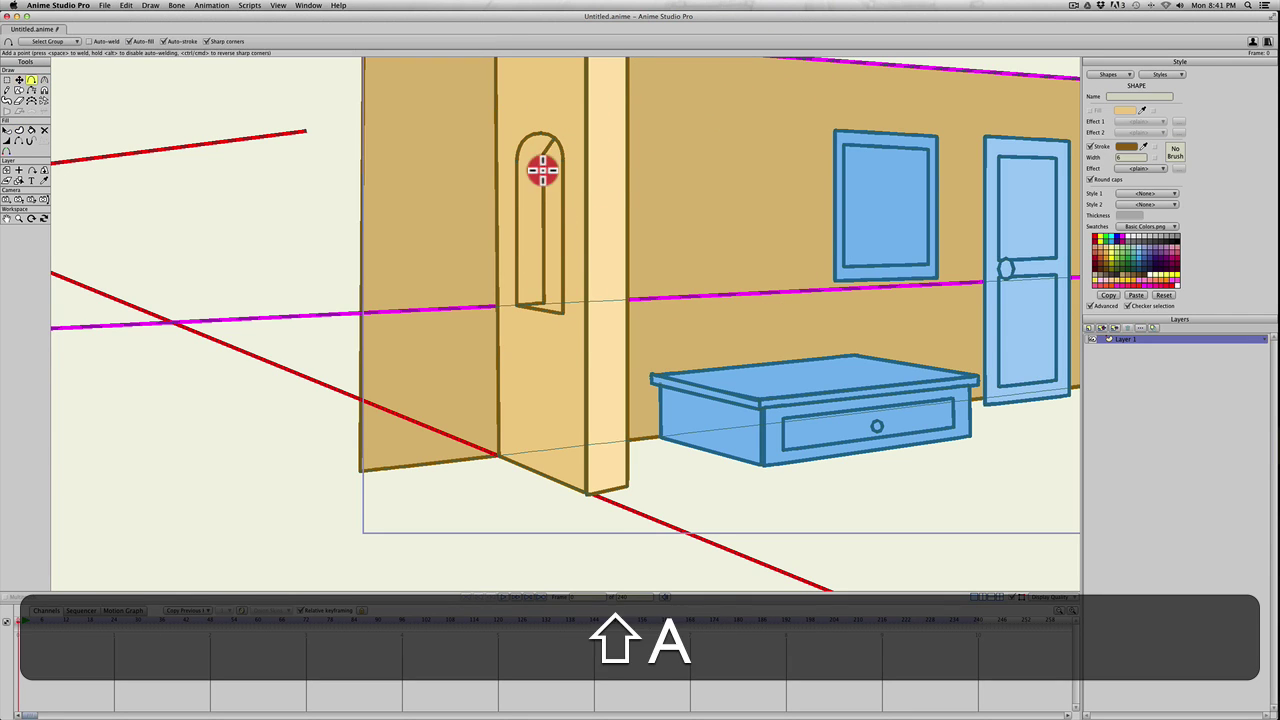
key("c")
left_click(795, 182)
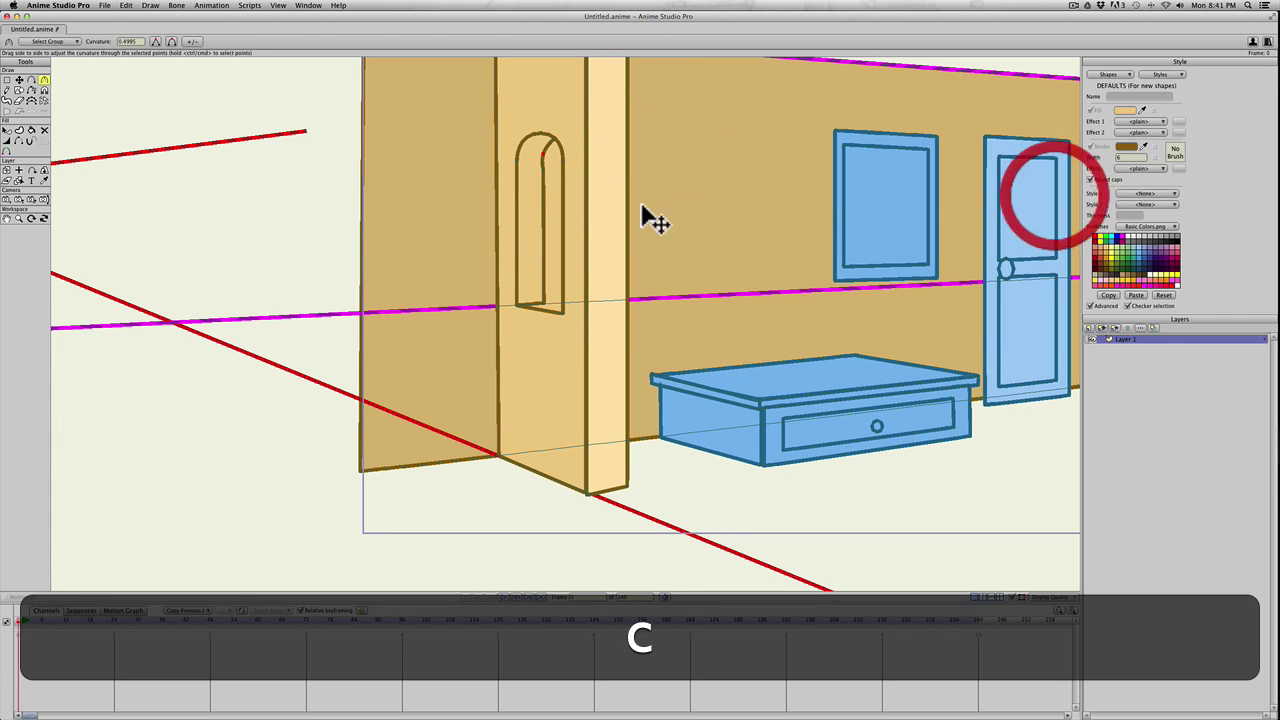
key("t")
mouse_move(543, 152)
left_mouse_down()
mouse_move(537, 304)
mouse_move(540, 172)
left_mouse_up()
scroll(566, 329, "down", 2)
Draw the sill's back edge from the inner line's foot to the opening's right side and give it a stroke
key("a")
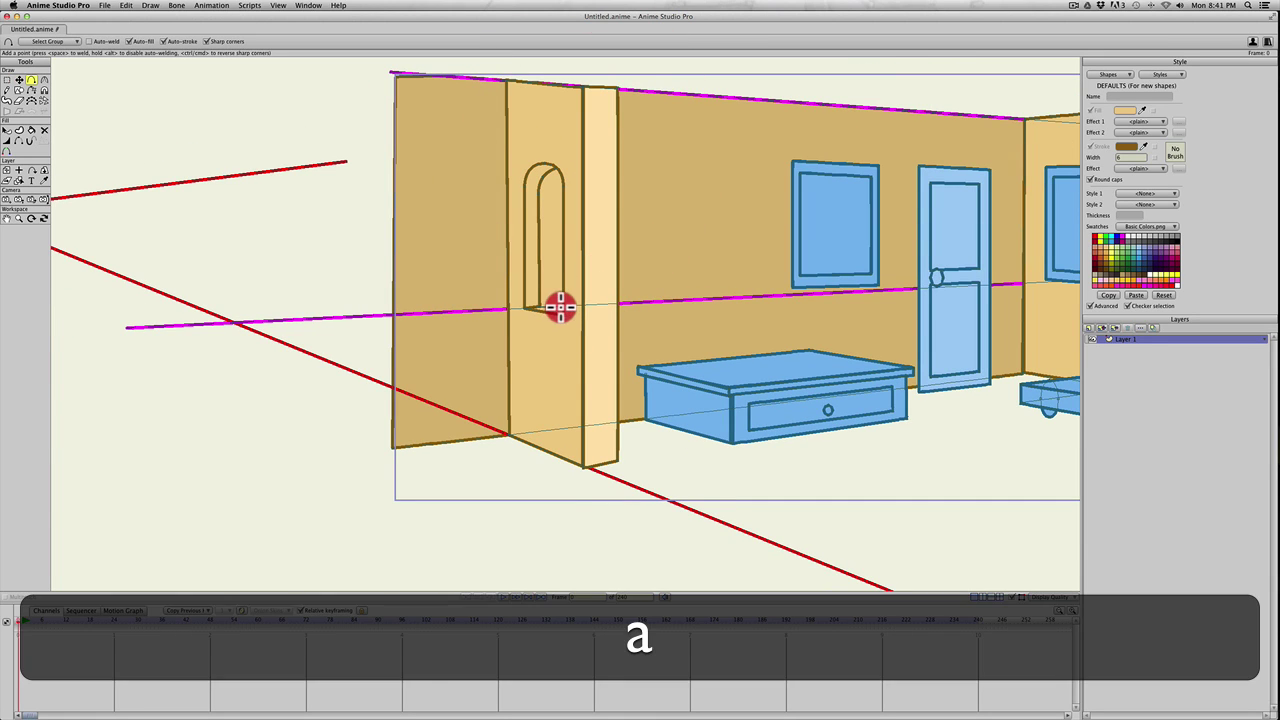
key("u")
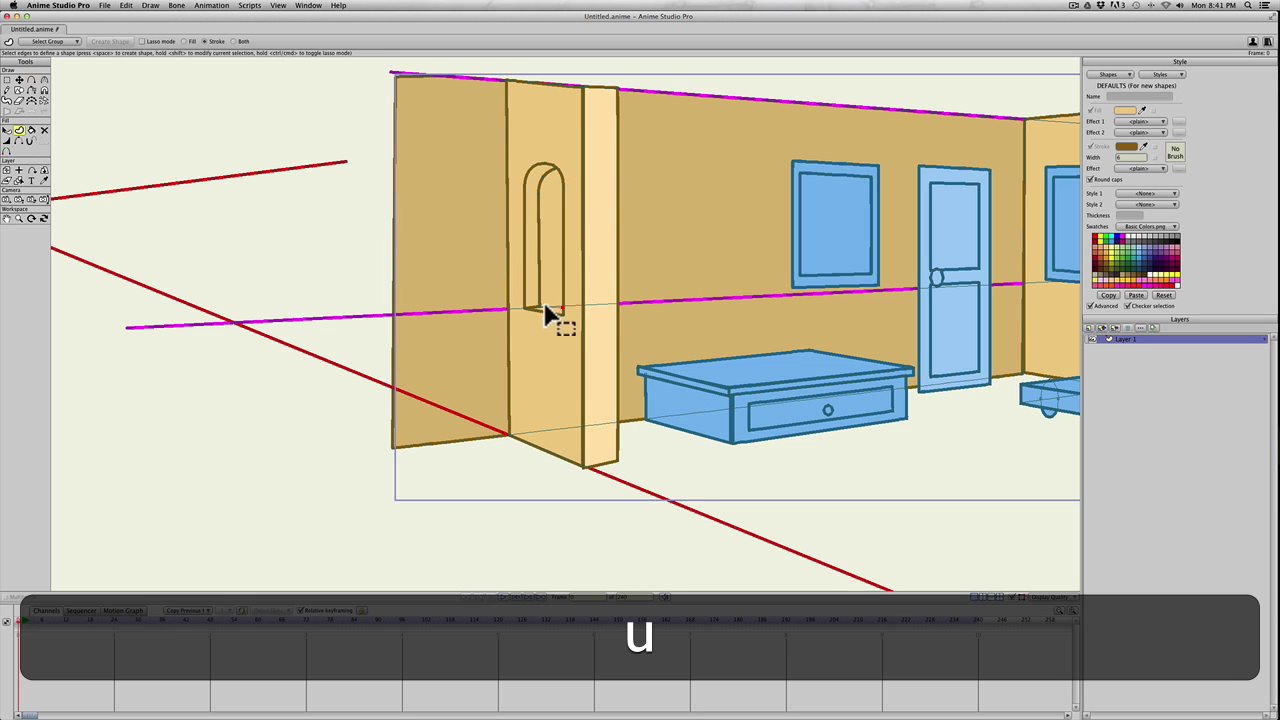
left_click(557, 312)
scroll(557, 316, "up", 3)
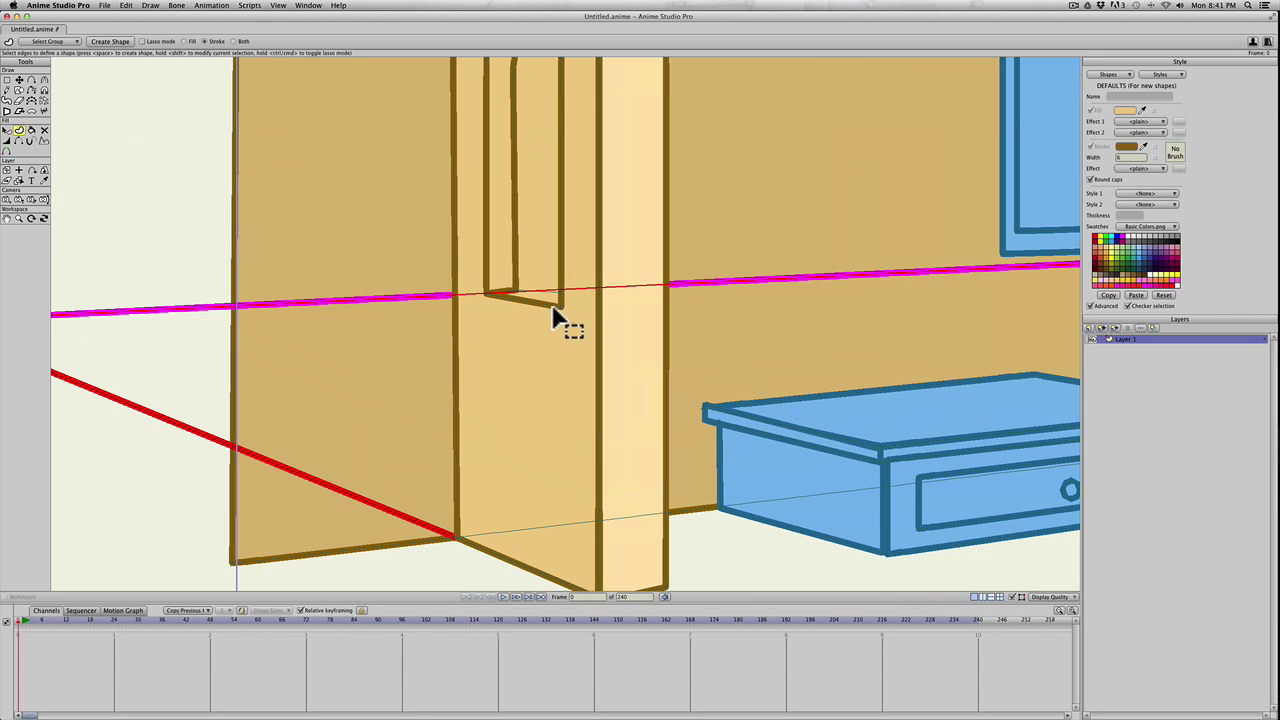
left_click(553, 290)
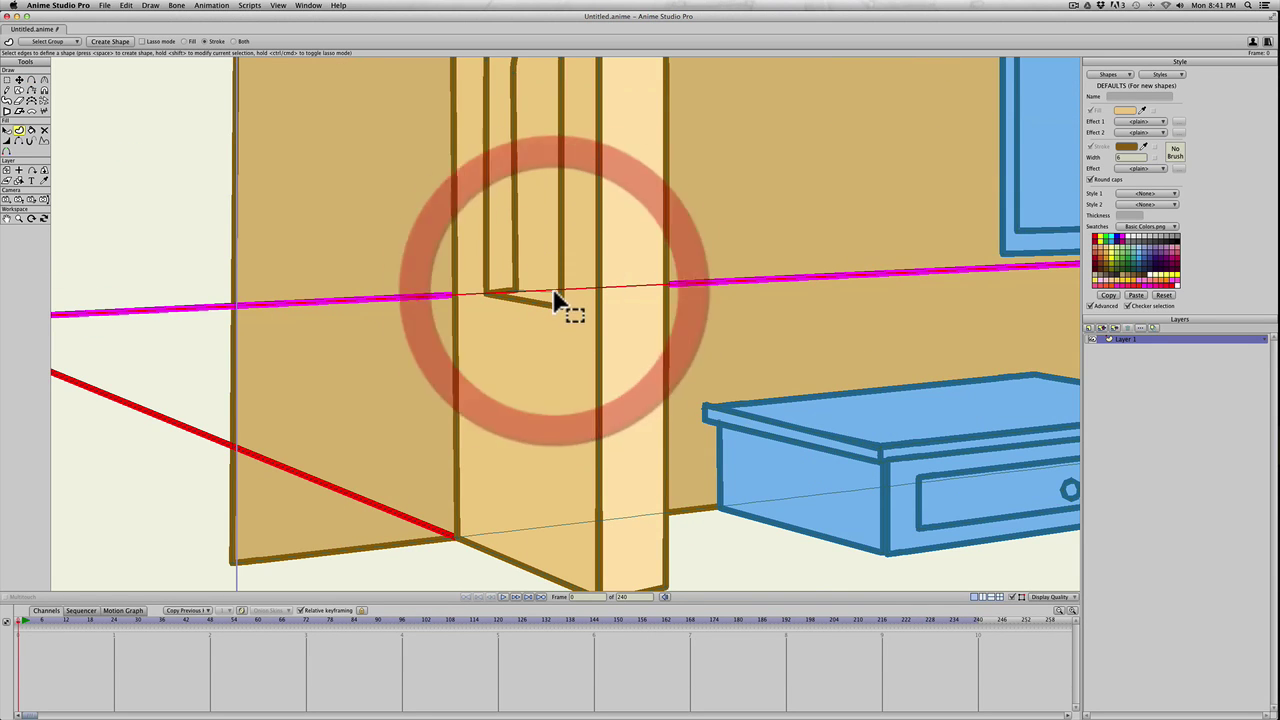
Raise the sill's inner corner slightly so the back edge slopes down toward the opening's right side
key("t")
left_click(518, 293)
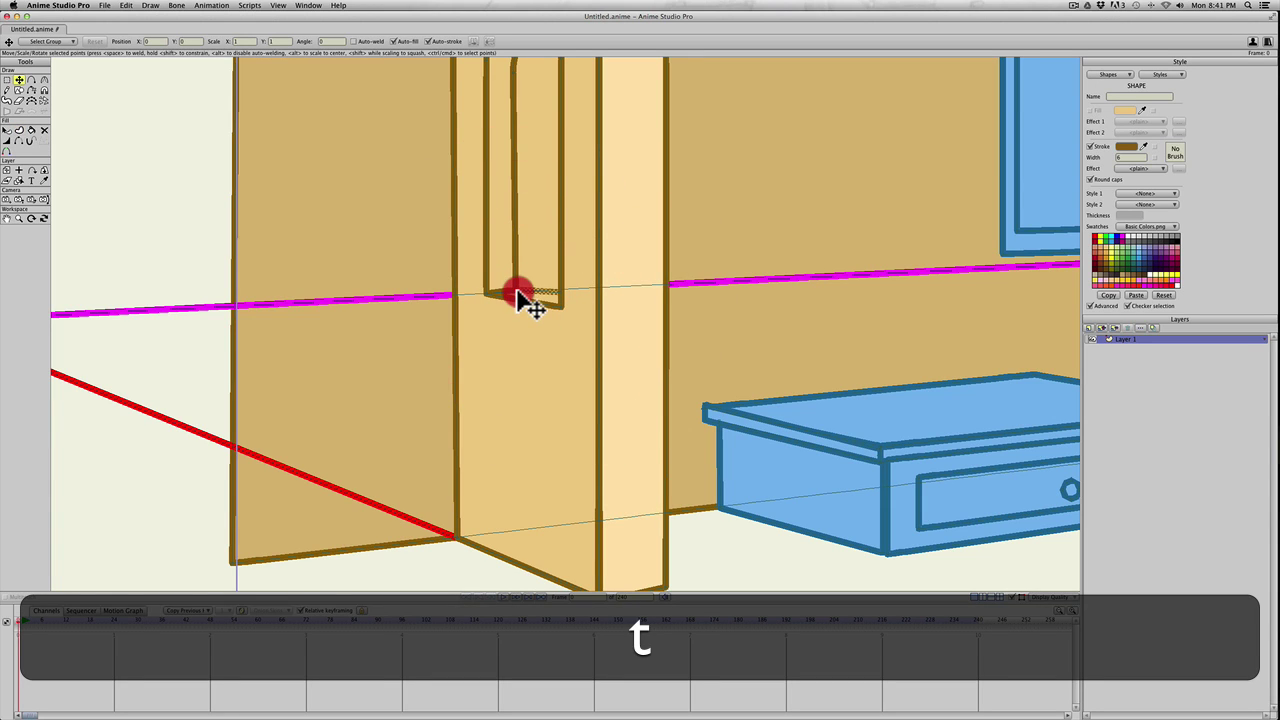
left_click_drag(518, 290, 520, 290)
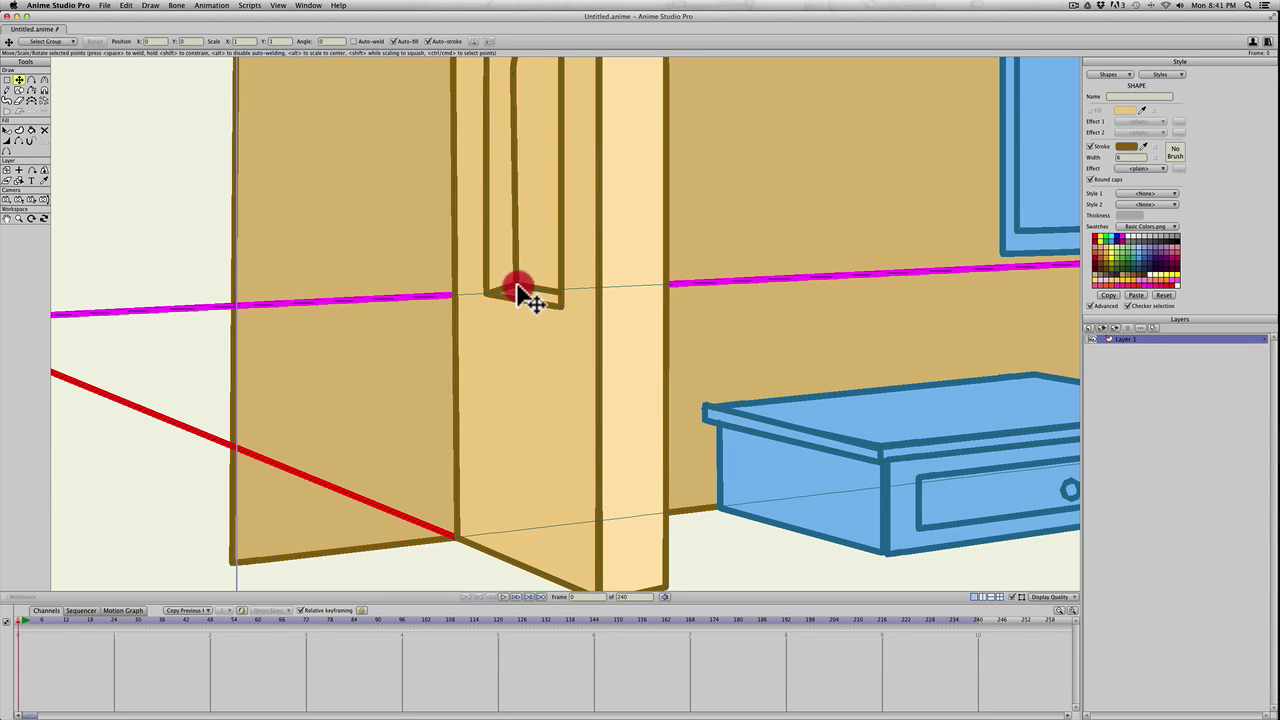
left_click(516, 287)
Swing the magenta guides' left ends above and below the room, and pull the lower red guide's free end inward
scroll(522, 290, "down", 10)
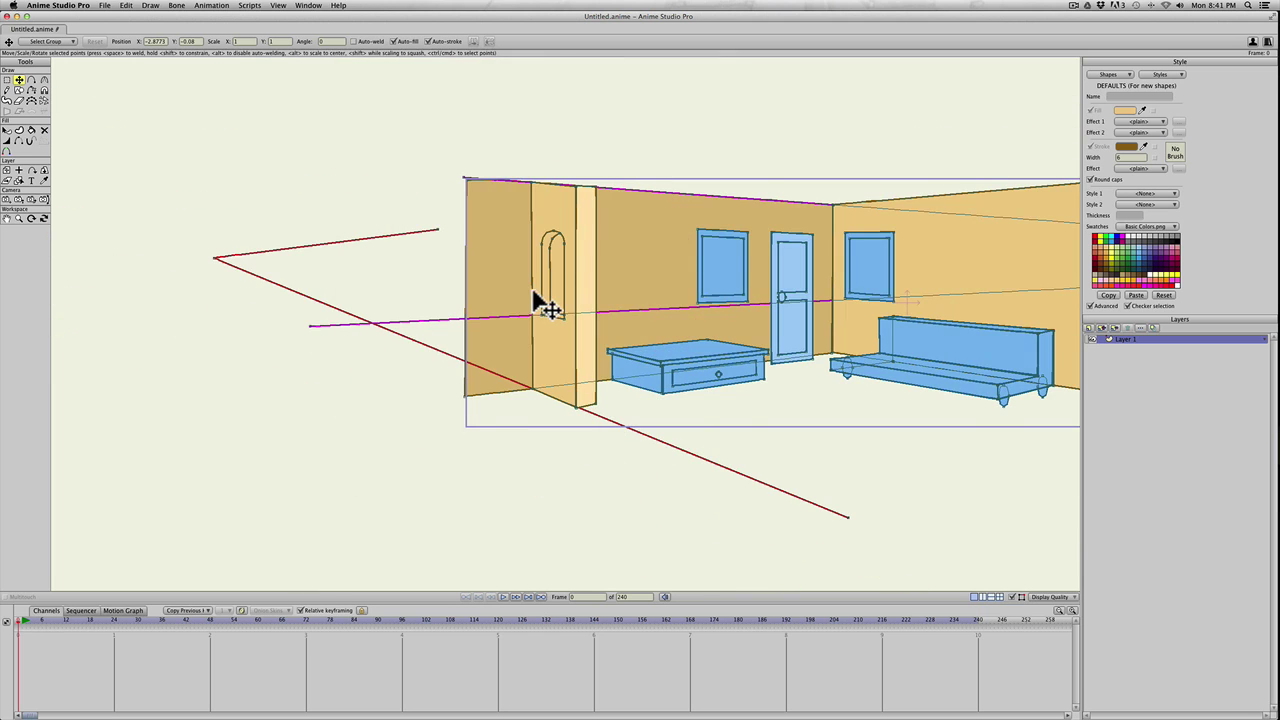
key("t")
left_click(549, 129)
key("space")
left_click_drag(639, 290, 466, 260)
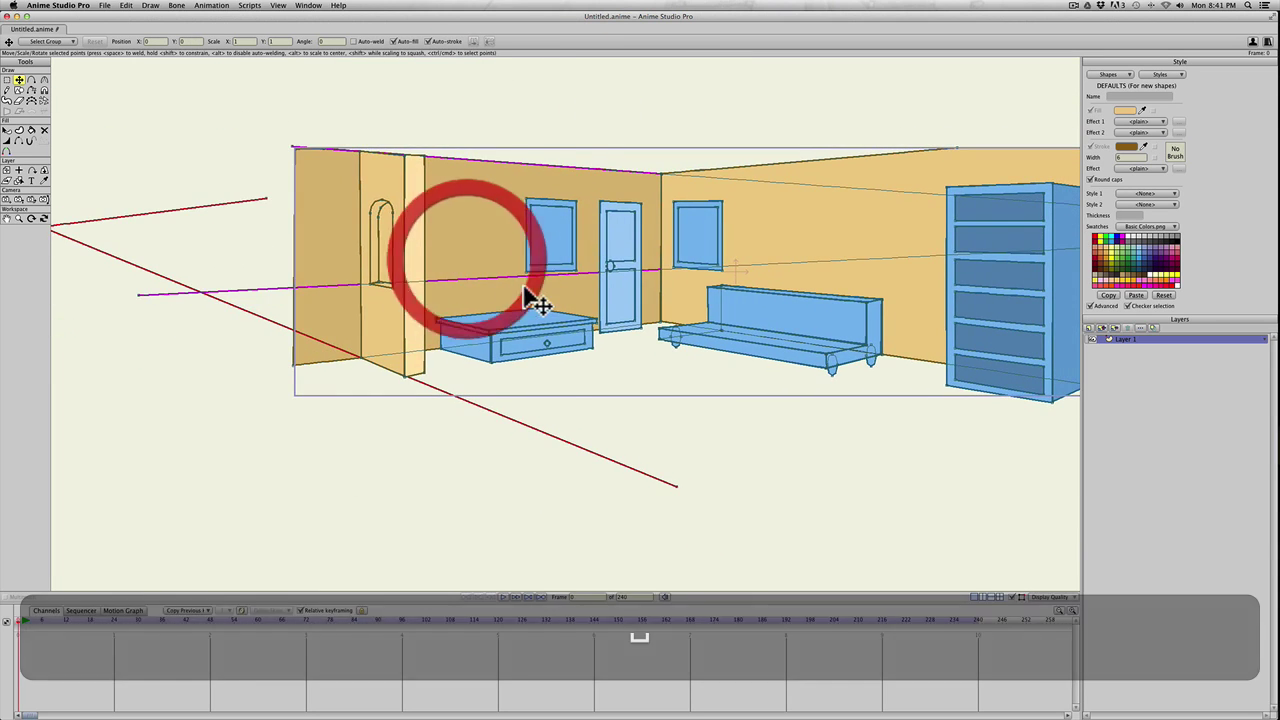
left_click_drag(607, 314, 566, 281)
scroll(577, 321, "down", 3)
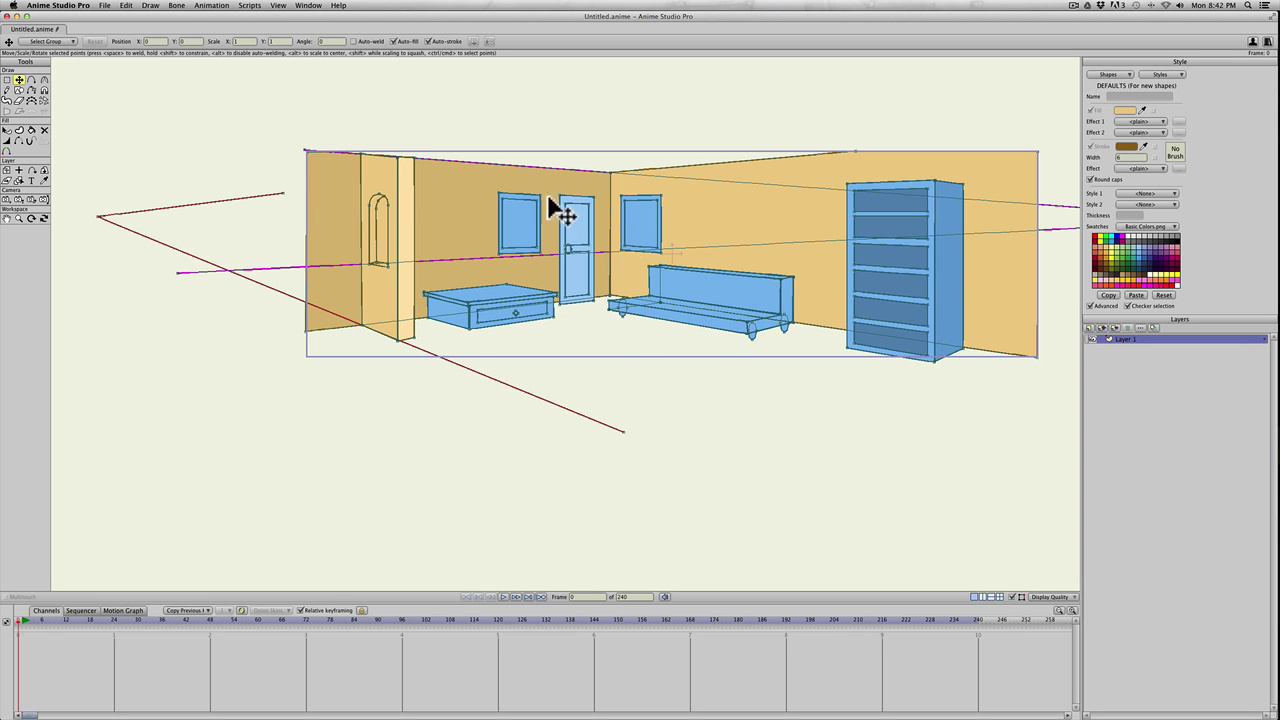
key("t")
left_click_drag(307, 152, 288, 126)
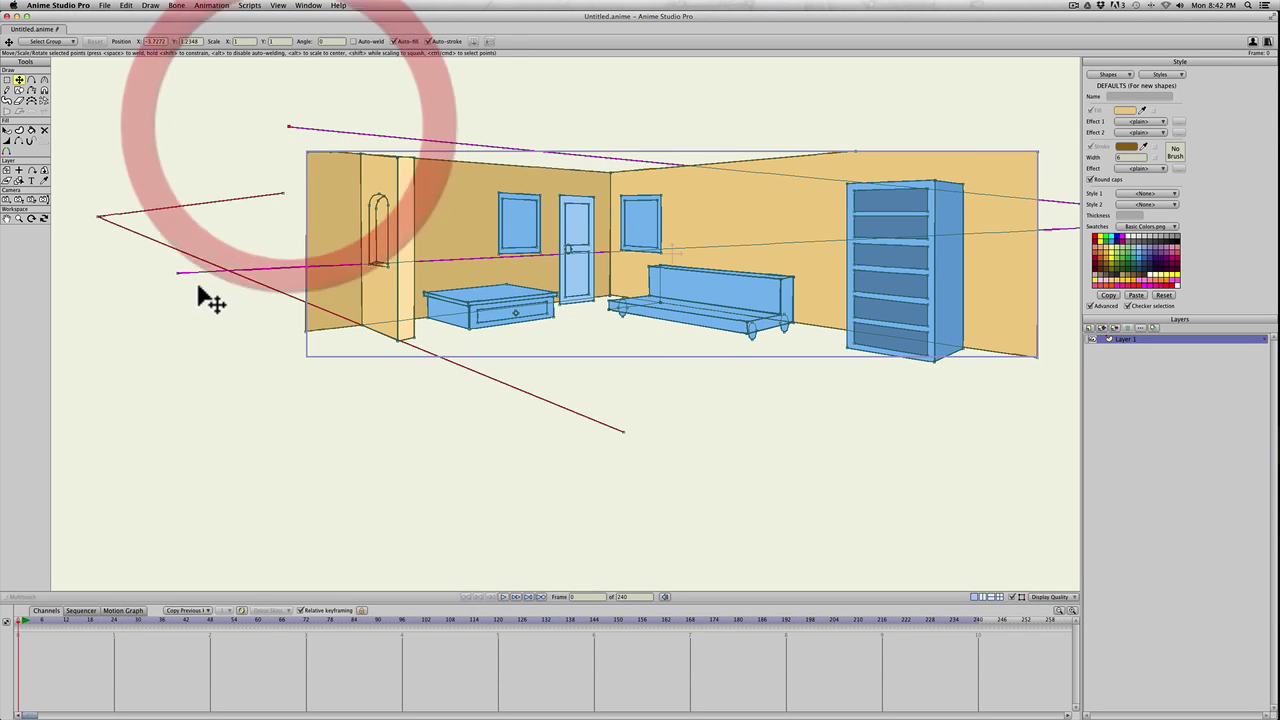
left_click_drag(177, 273, 188, 490)
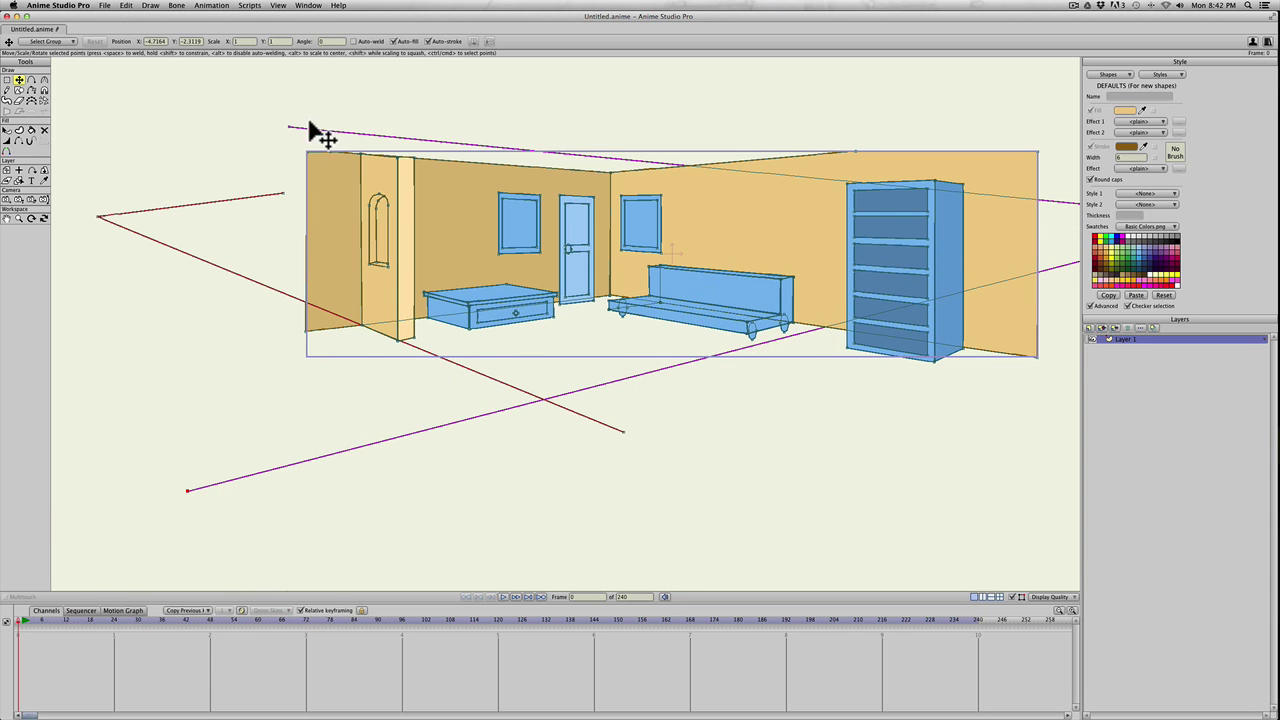
left_click_drag(288, 128, 511, 99)
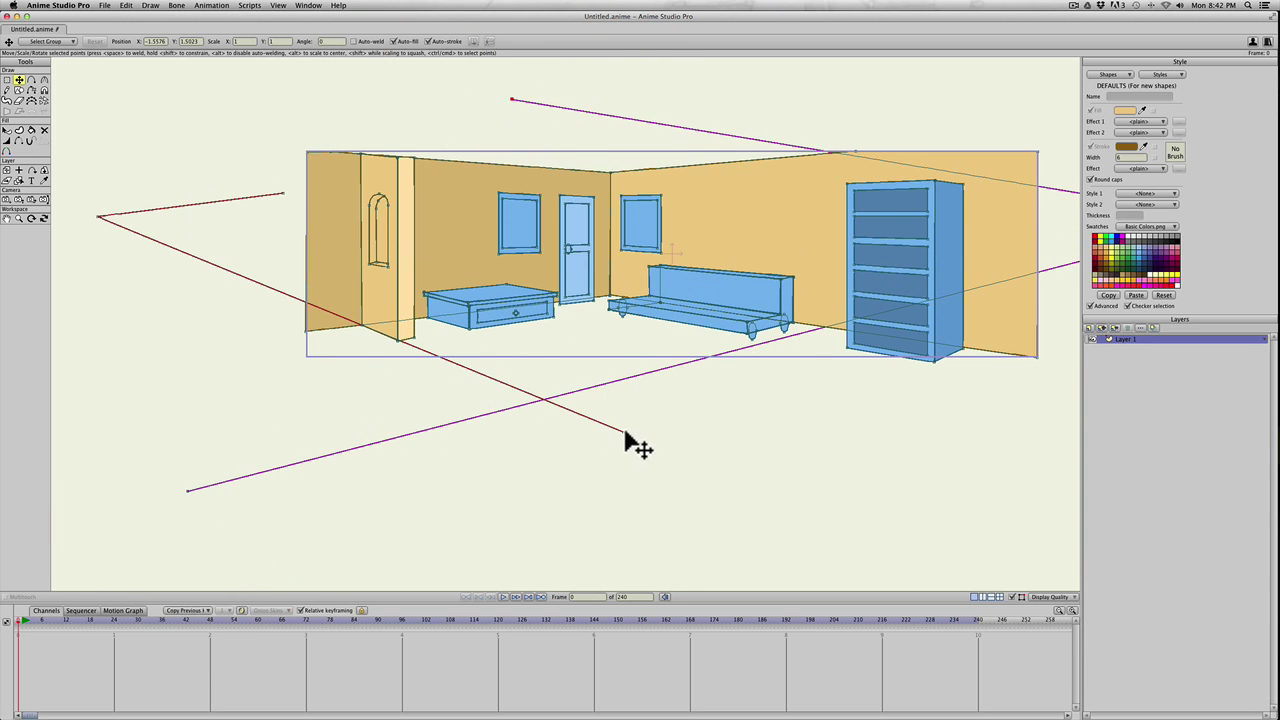
left_click_drag(624, 432, 484, 458)
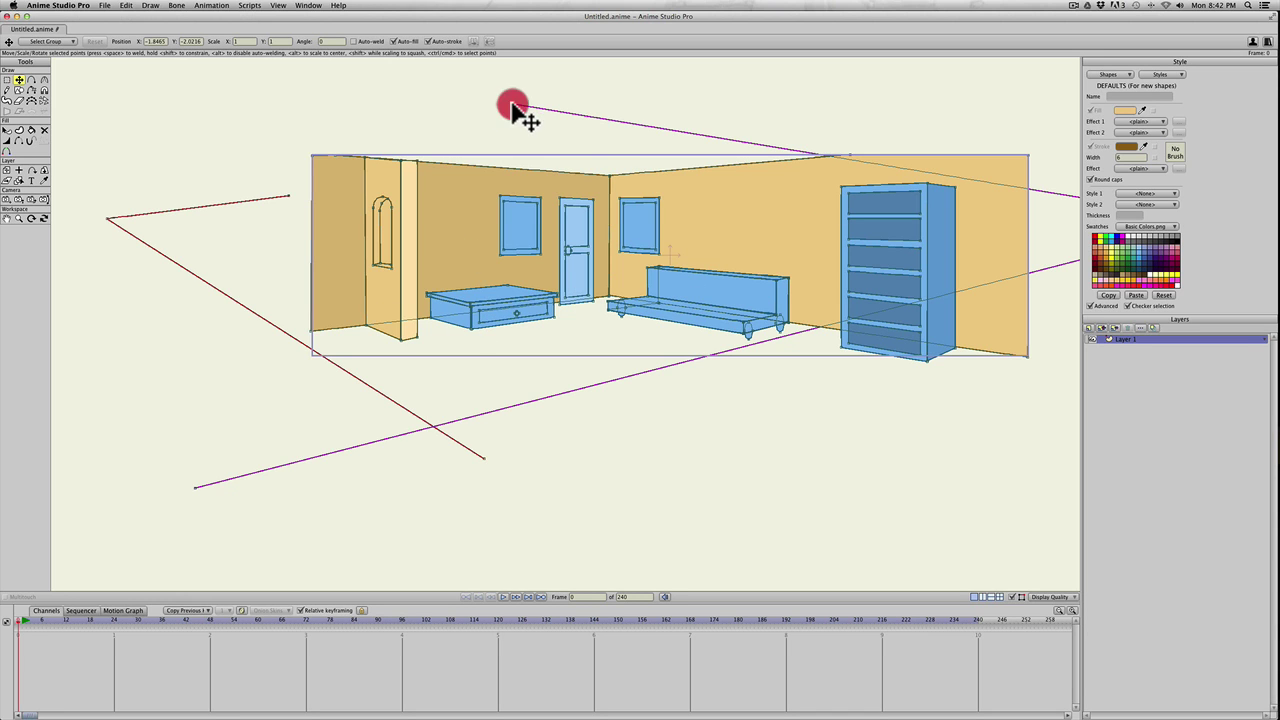
Swing both red guides' free ends below the room so the two guides converge closely under the furniture
scroll(571, 337, "down", 4)
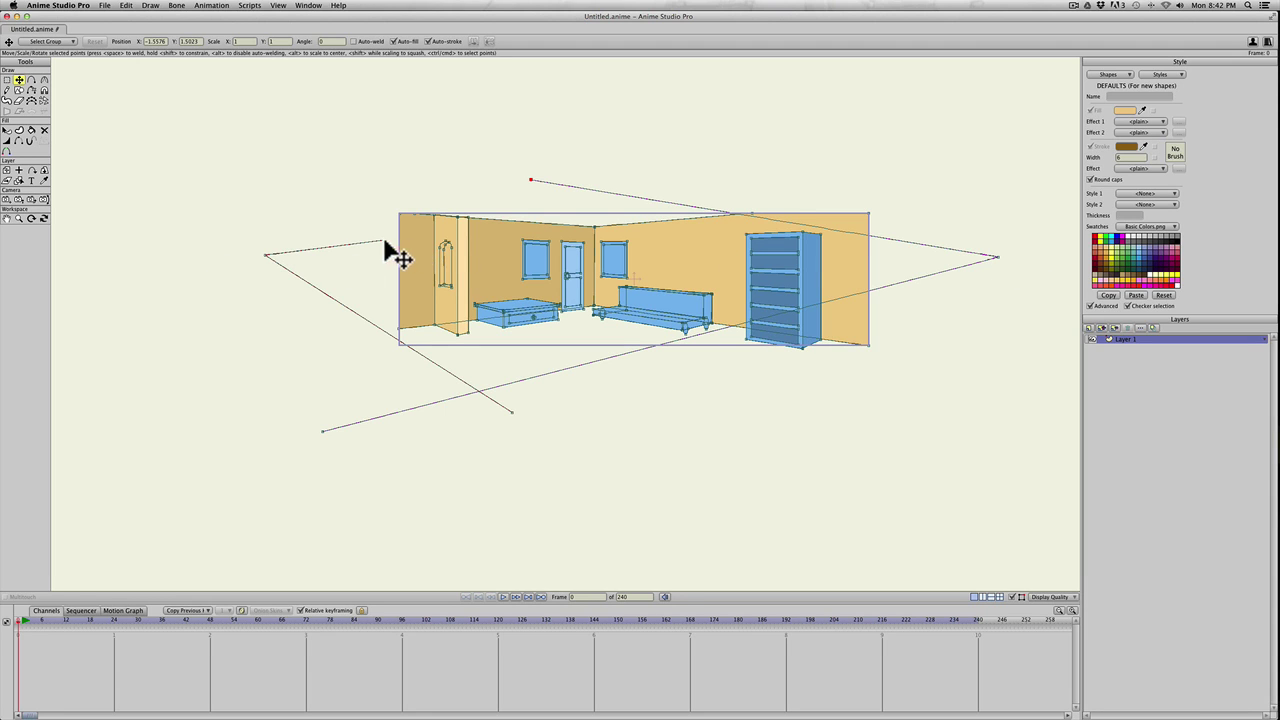
left_click_drag(385, 242, 792, 433)
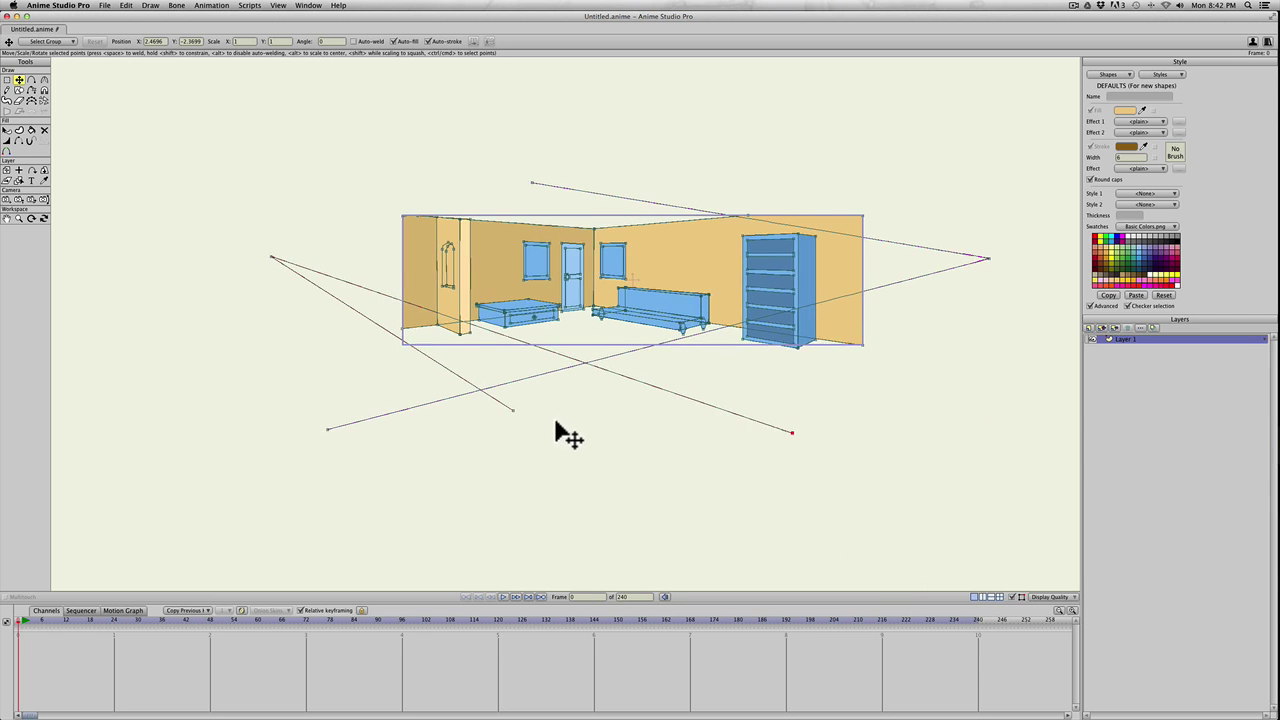
scroll(466, 423, "up", 5)
scroll(837, 494, "down", 6)
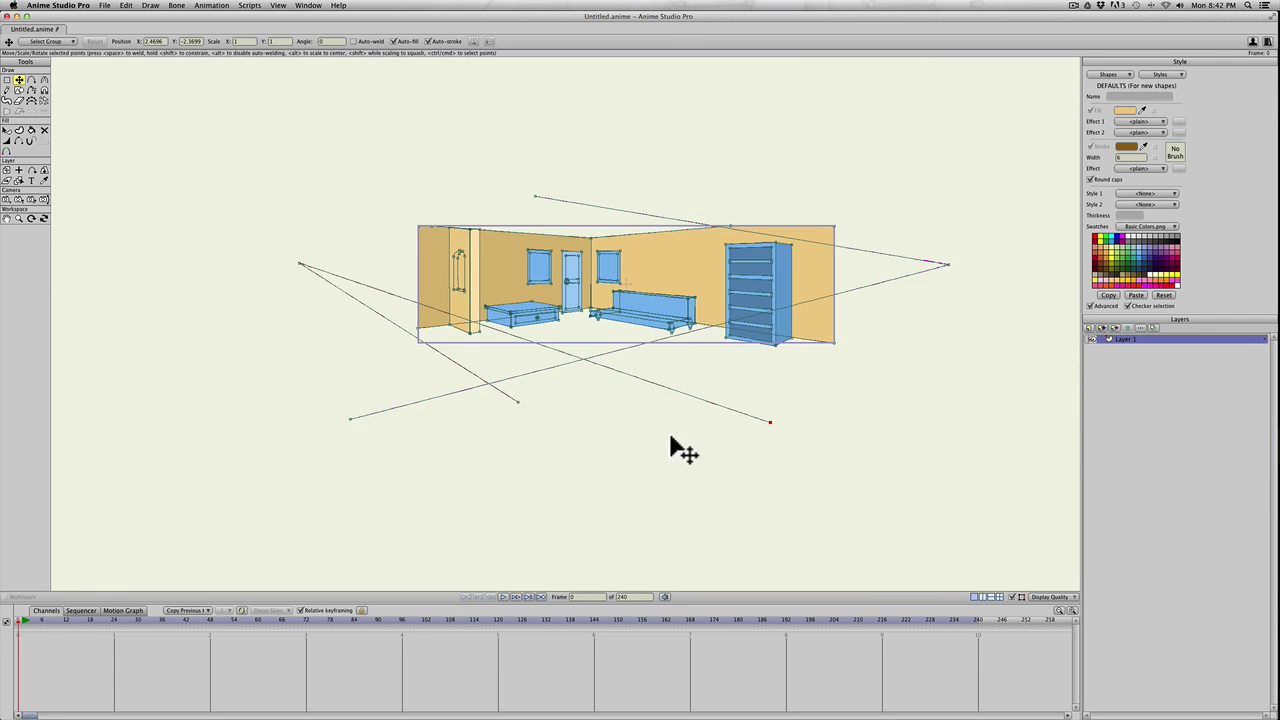
scroll(790, 462, "up", 2)
left_click_drag(808, 443, 680, 428)
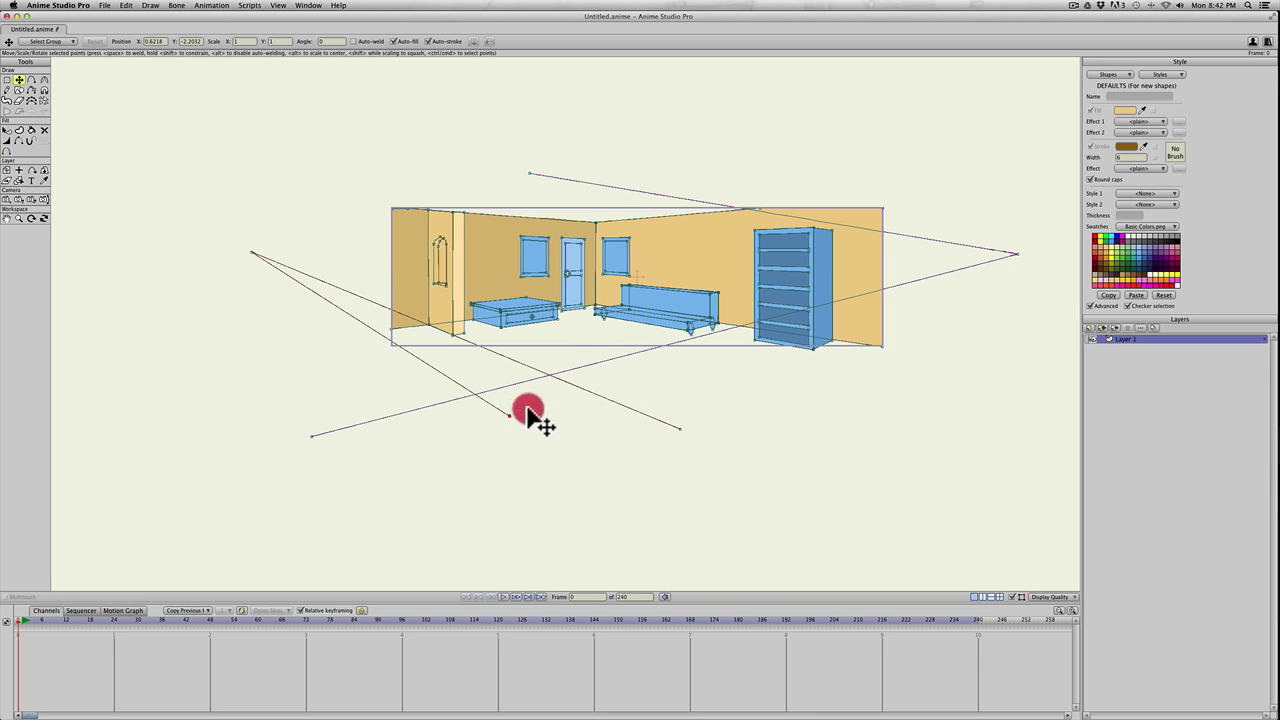
left_click_drag(528, 407, 651, 403)
scroll(690, 500, "down", 1)
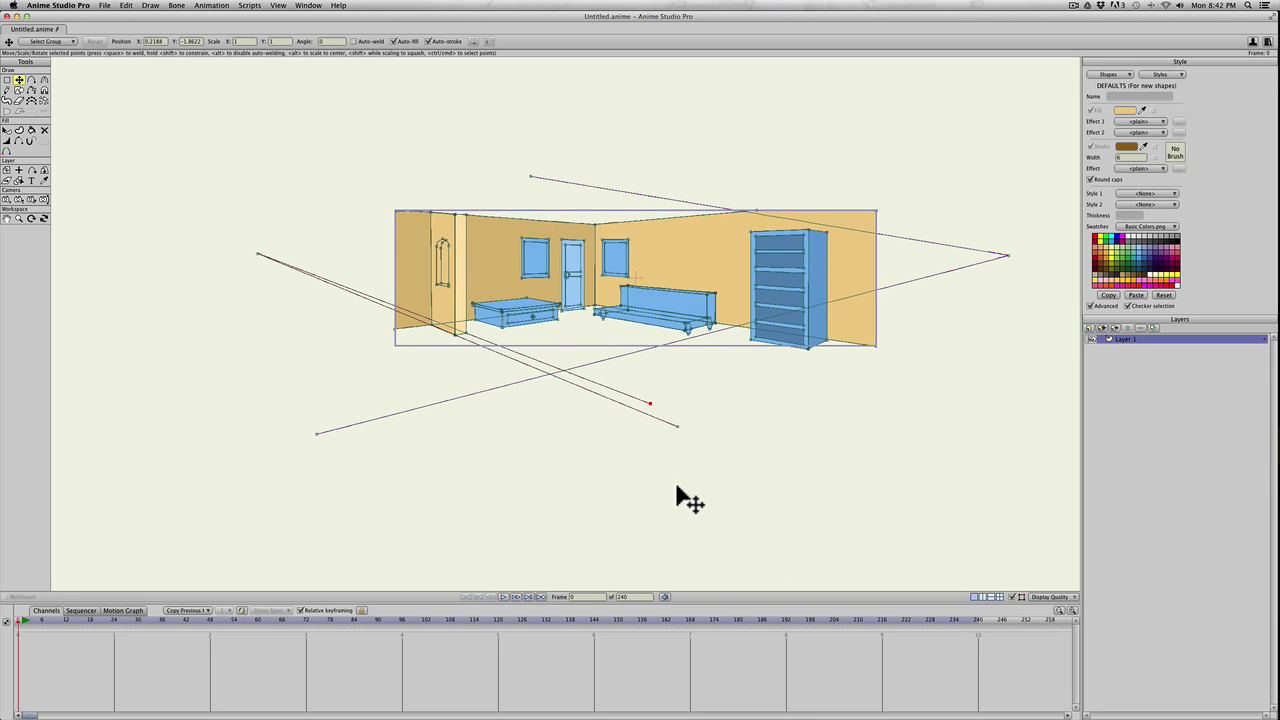
Move the red guides' free ends to the room's left and the magenta guides' free ends to its right, clear of the drawing
scroll(678, 490, "up", 3)
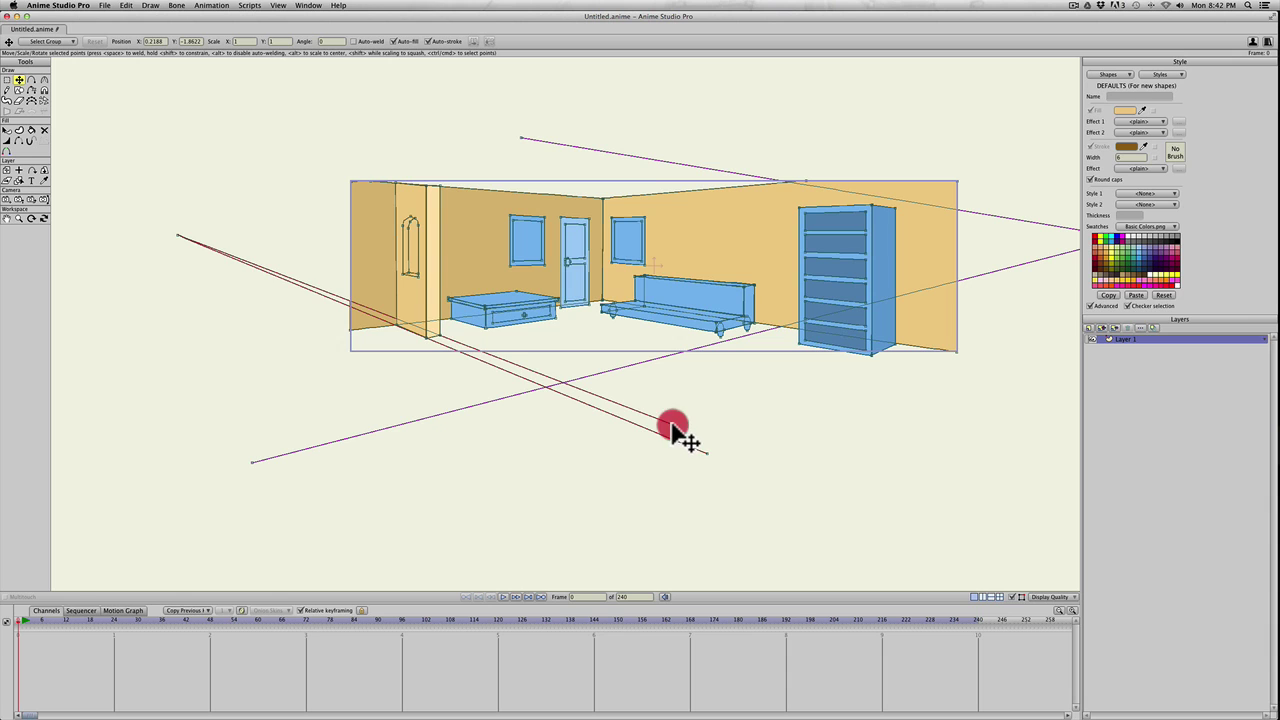
left_click_drag(672, 428, 397, 94)
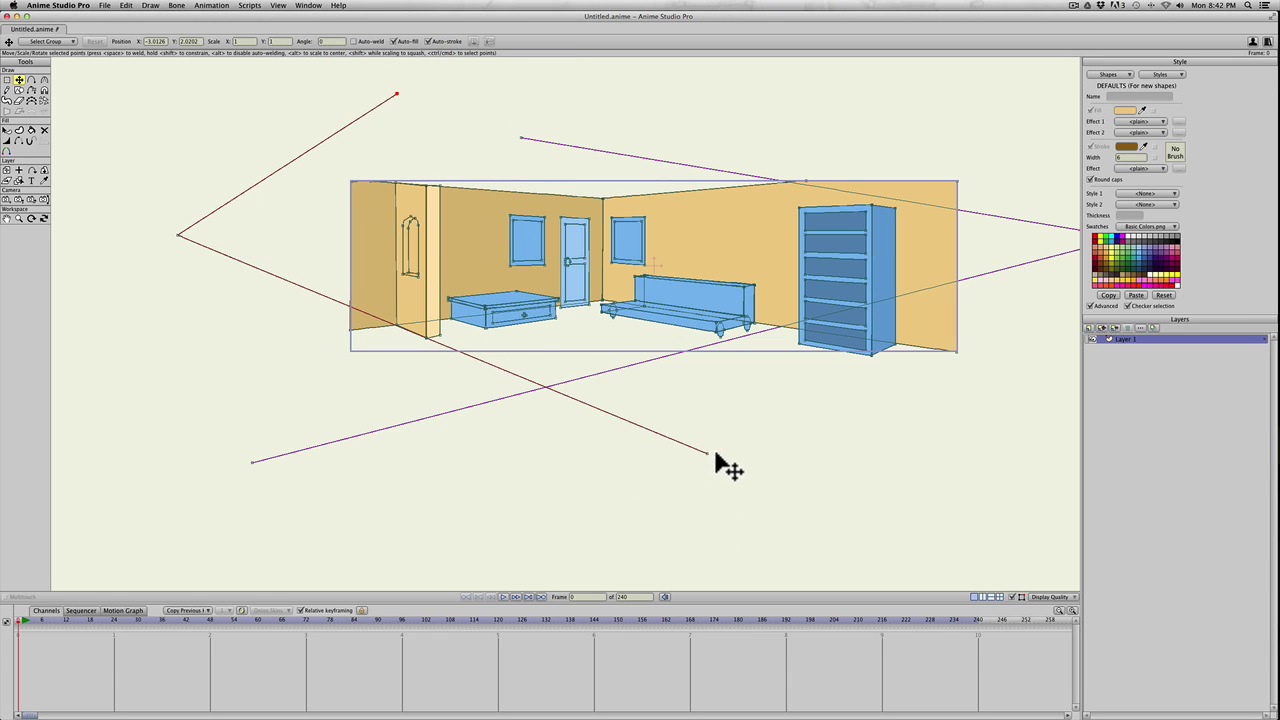
left_click_drag(709, 455, 277, 455)
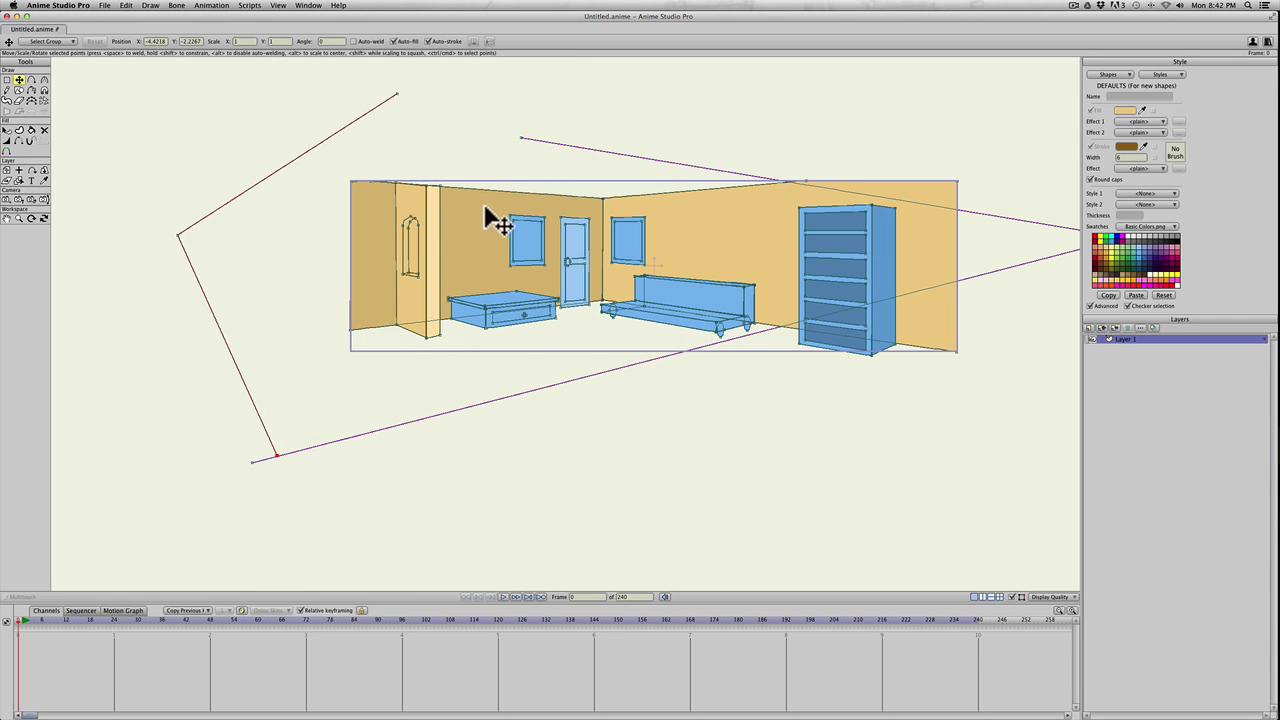
left_click_drag(518, 139, 952, 140)
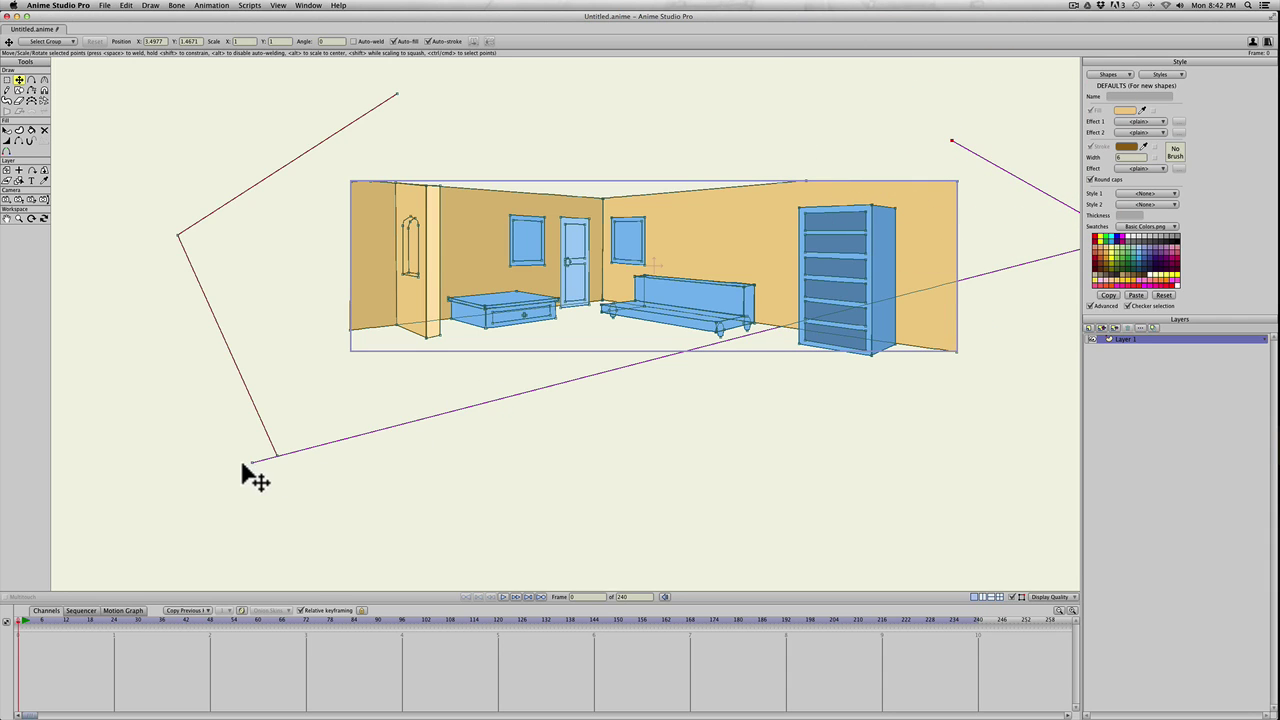
left_click_drag(252, 465, 925, 426)
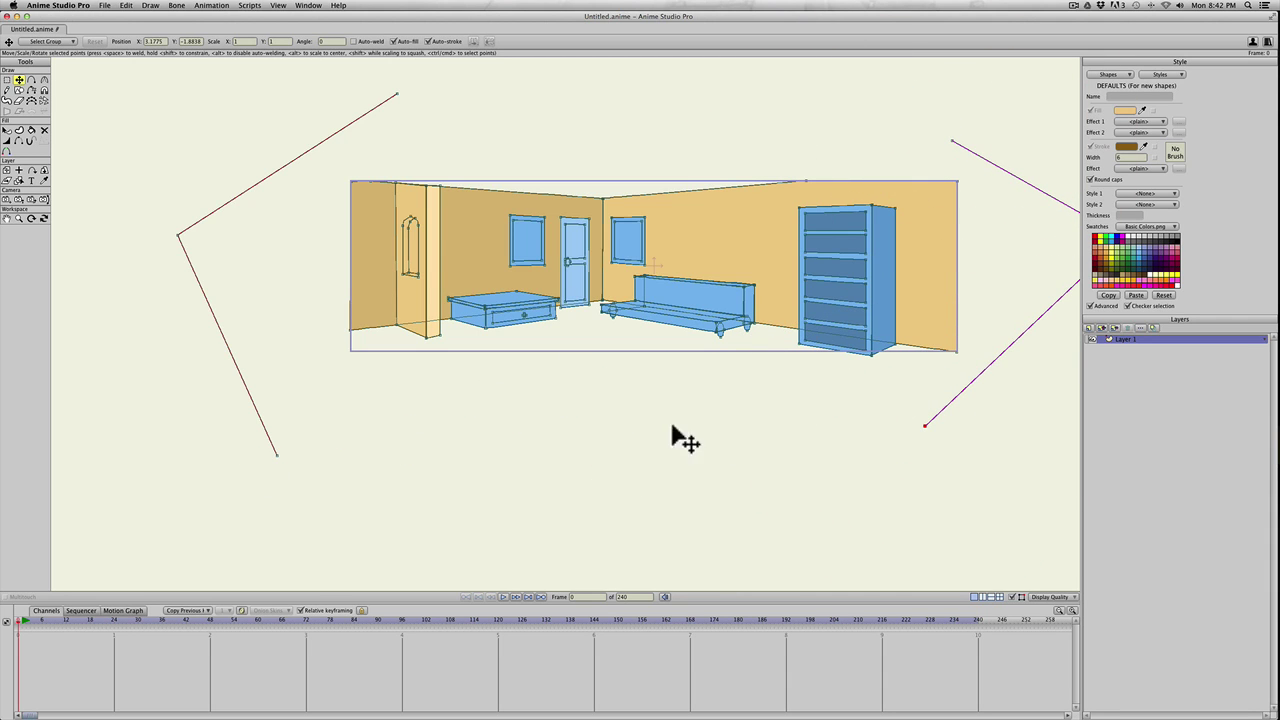
Render the current frame, inspect the finished room at different zoom levels, and close the render preview
key("super+r")
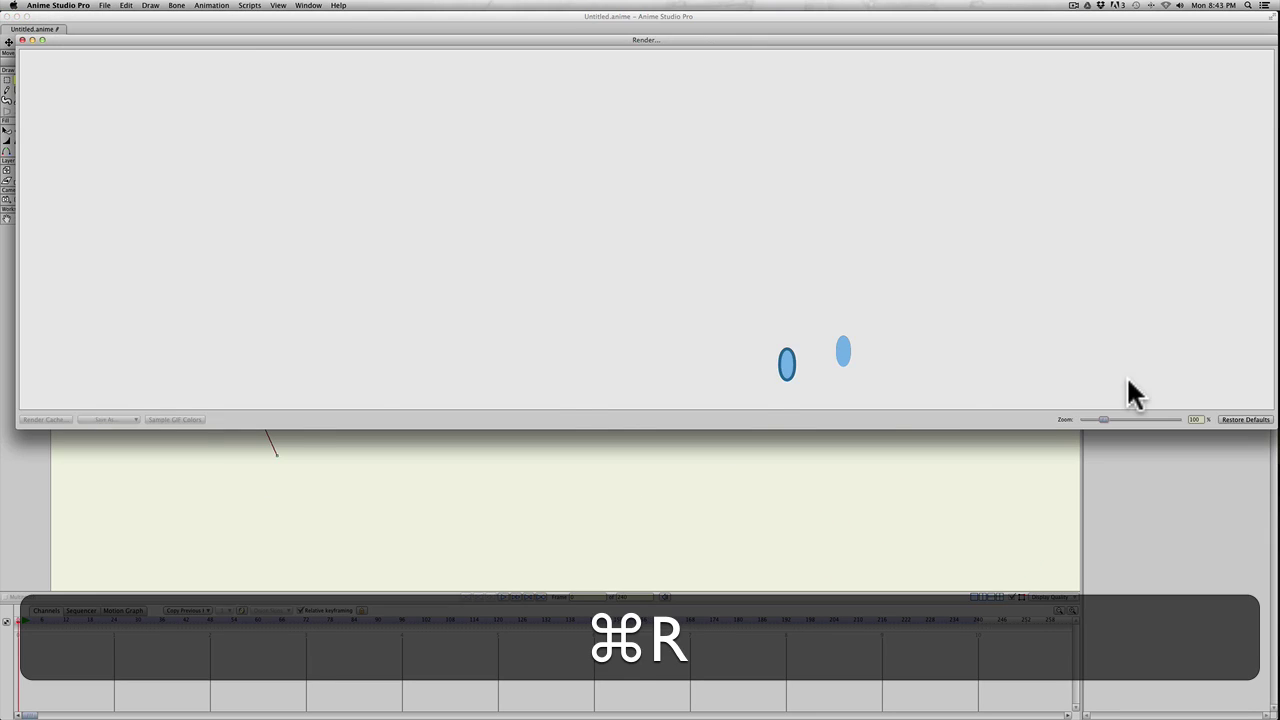
scroll(813, 358, "down", 5)
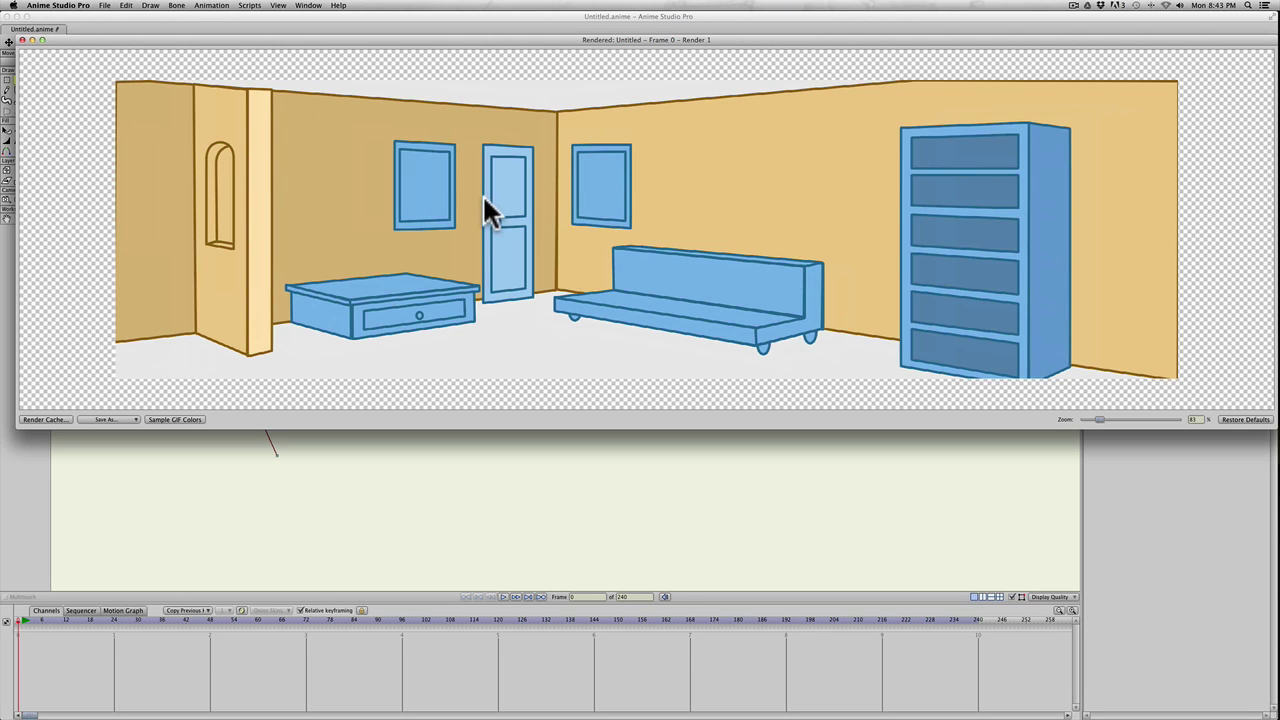
scroll(486, 200, "up", 5)
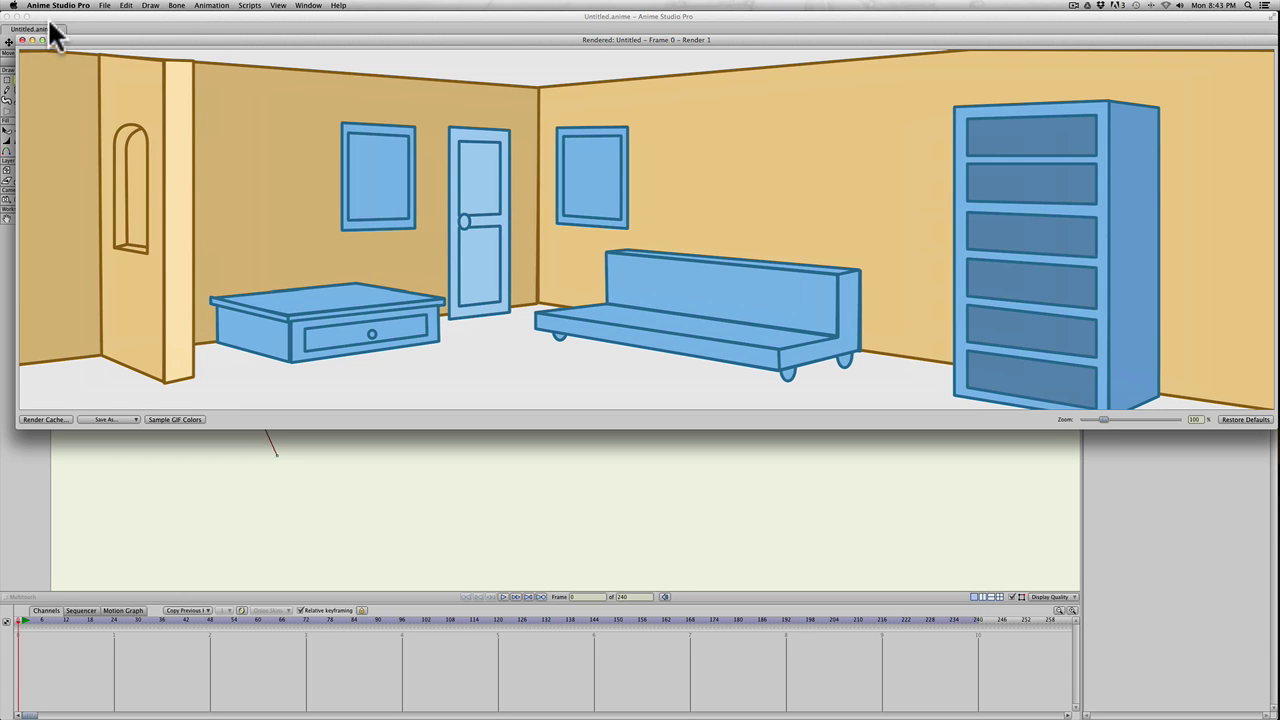
left_click(21, 40)
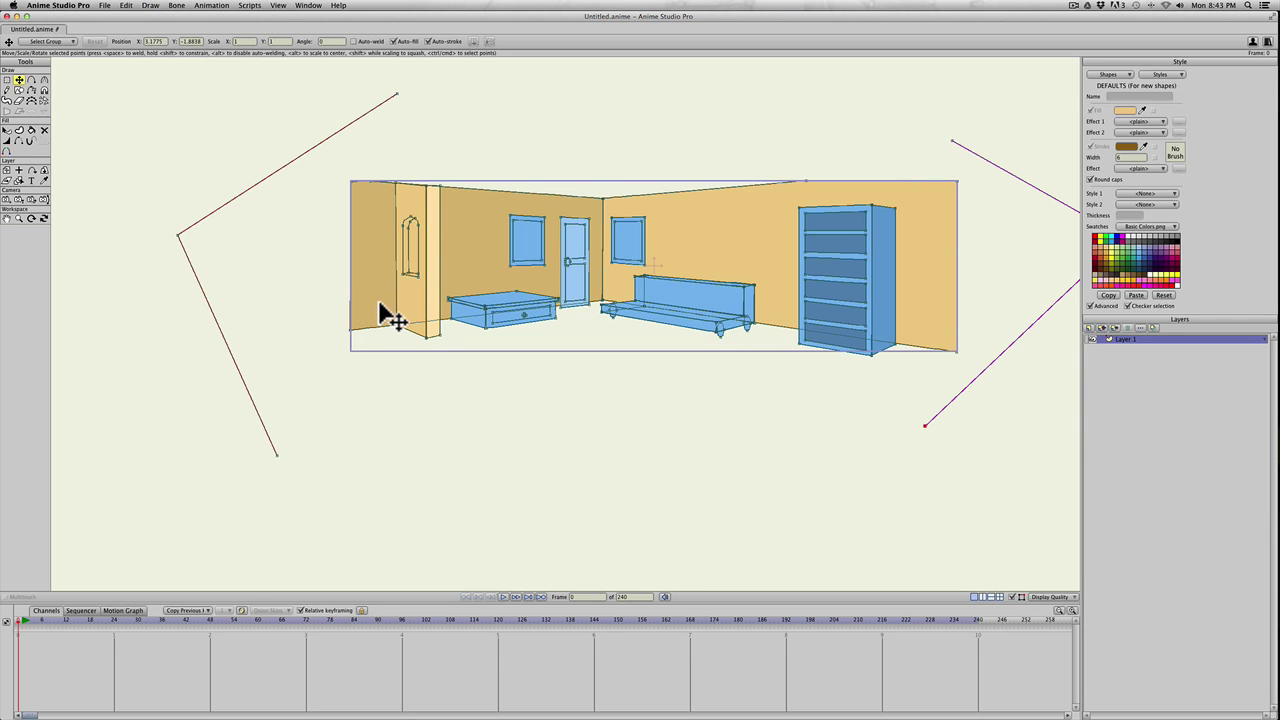